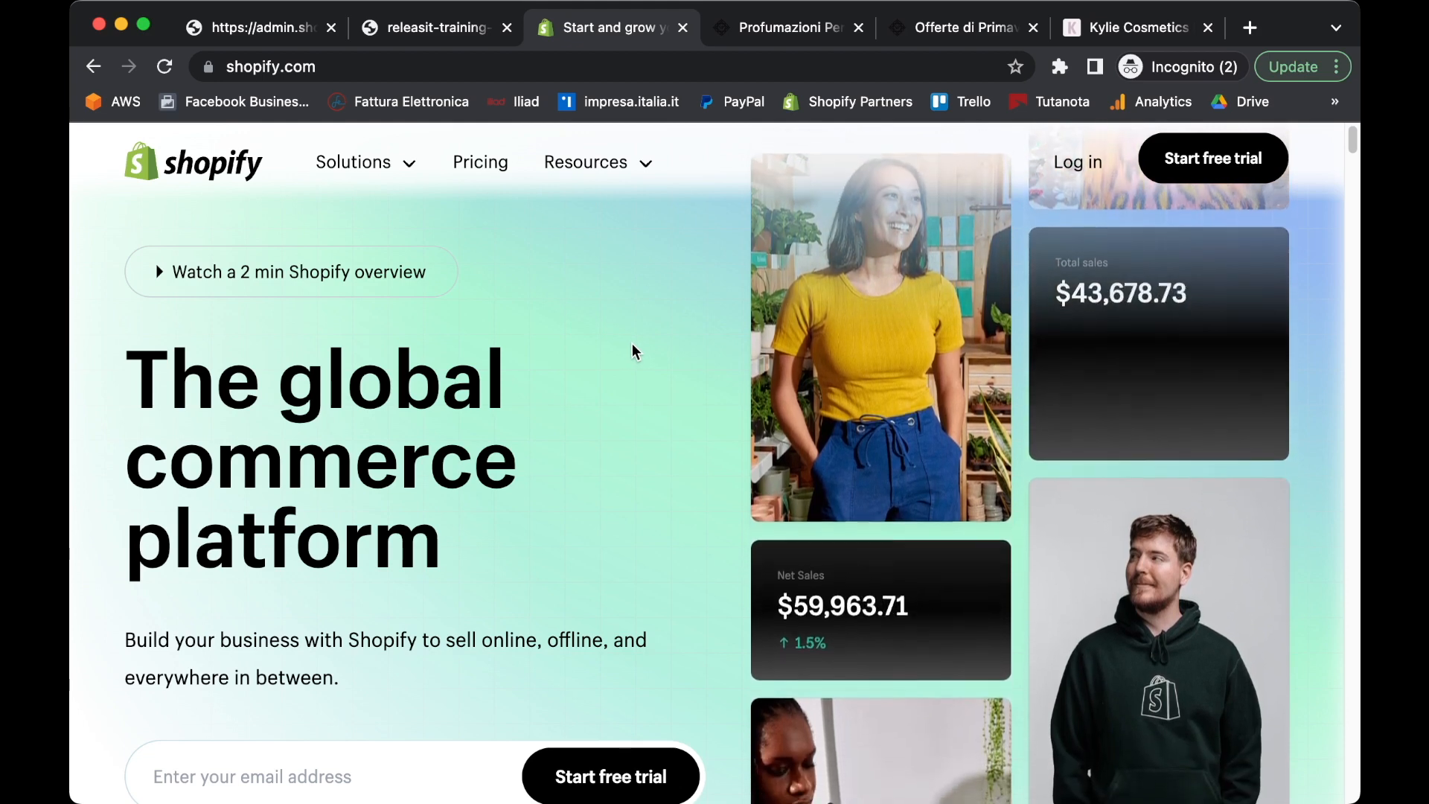
- Hide the browser's bookmarks bar and look through the Kylie Cosmetics homepage as an example store
key("super+shift+b")
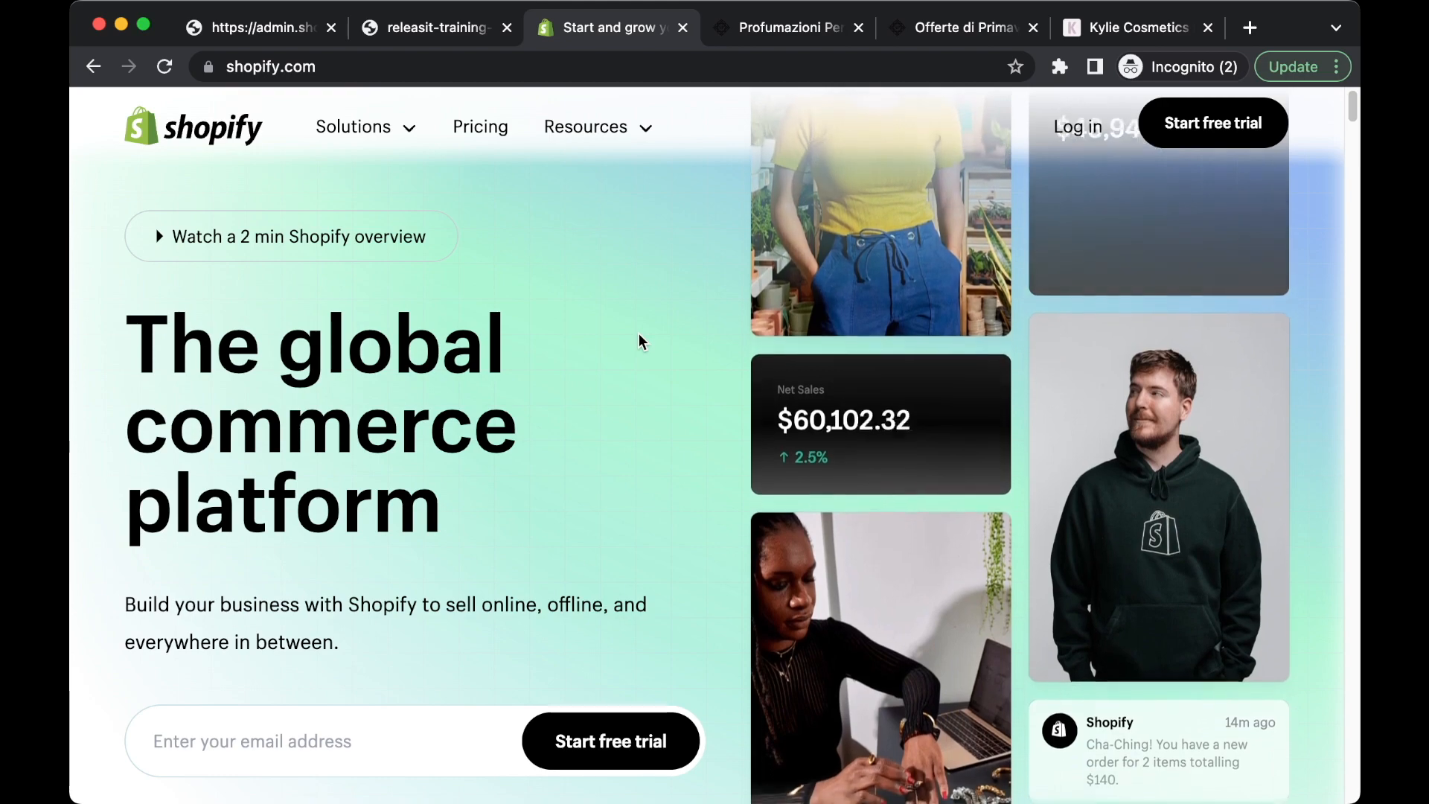
left_click(1102, 28)
scroll(767, 761, "down", 4)
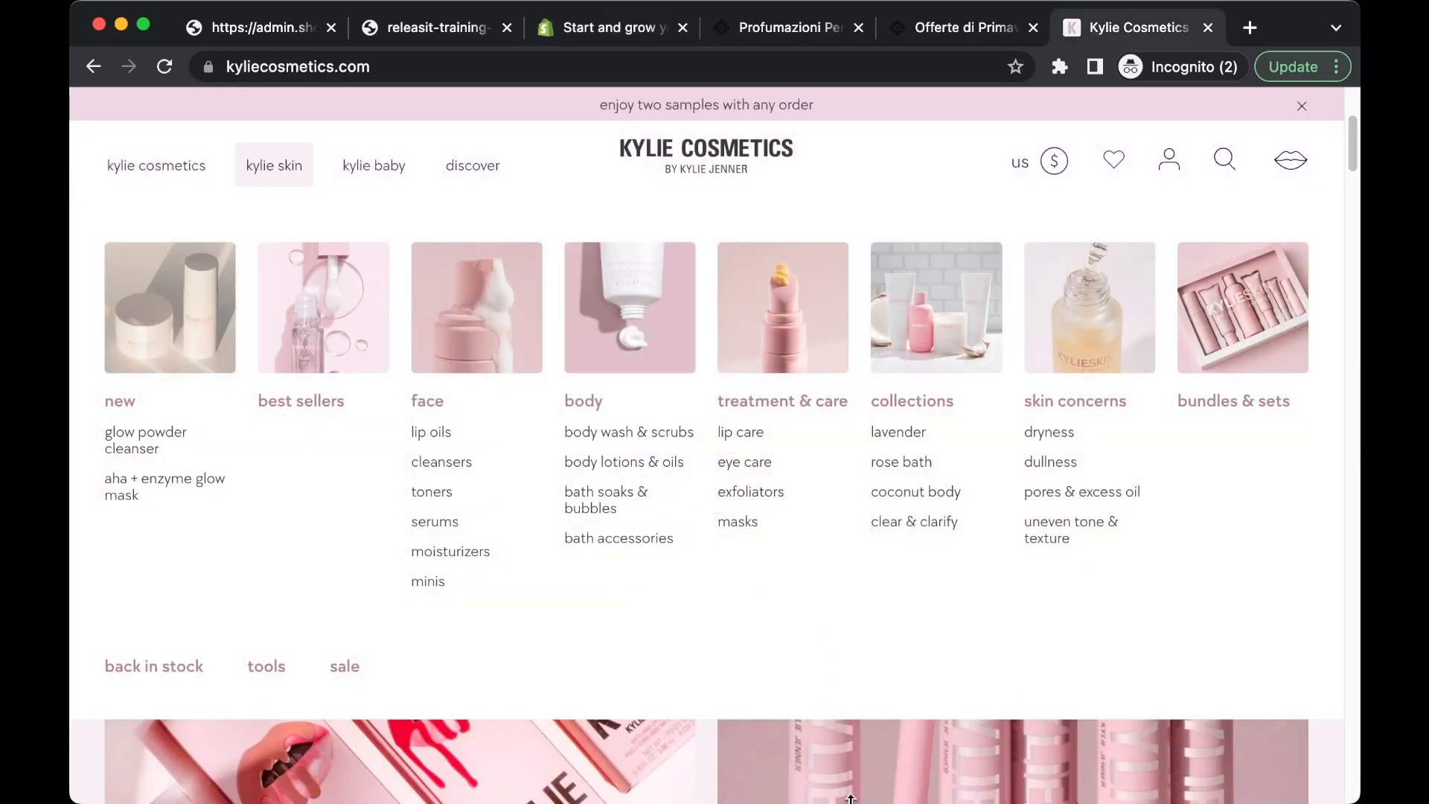
scroll(705, 741, "down", 12)
scroll(707, 747, "up", 15)
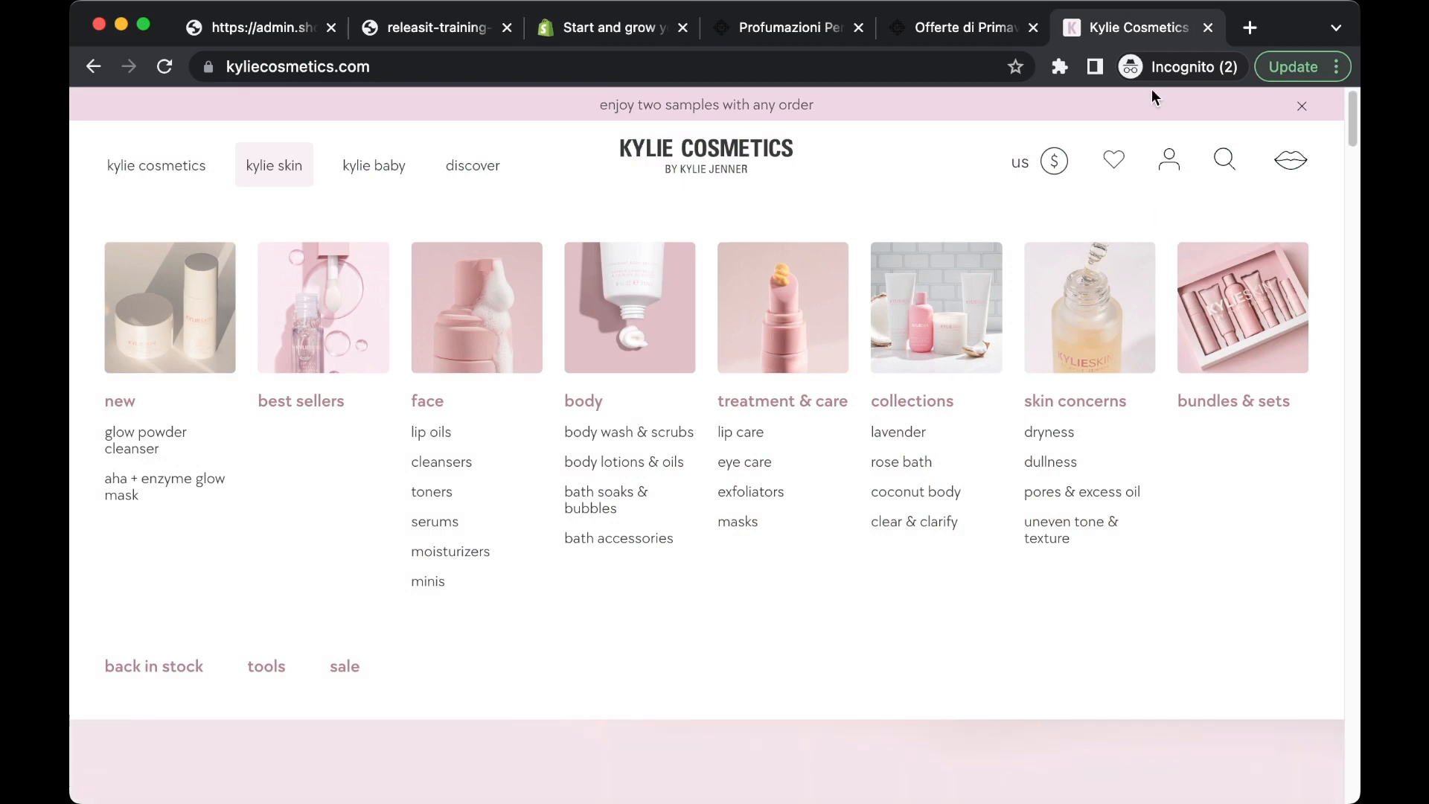
- Close the Kylie Cosmetics page and look through the Salimbeni Profumi homepage
left_click(1208, 27)
left_click(789, 27)
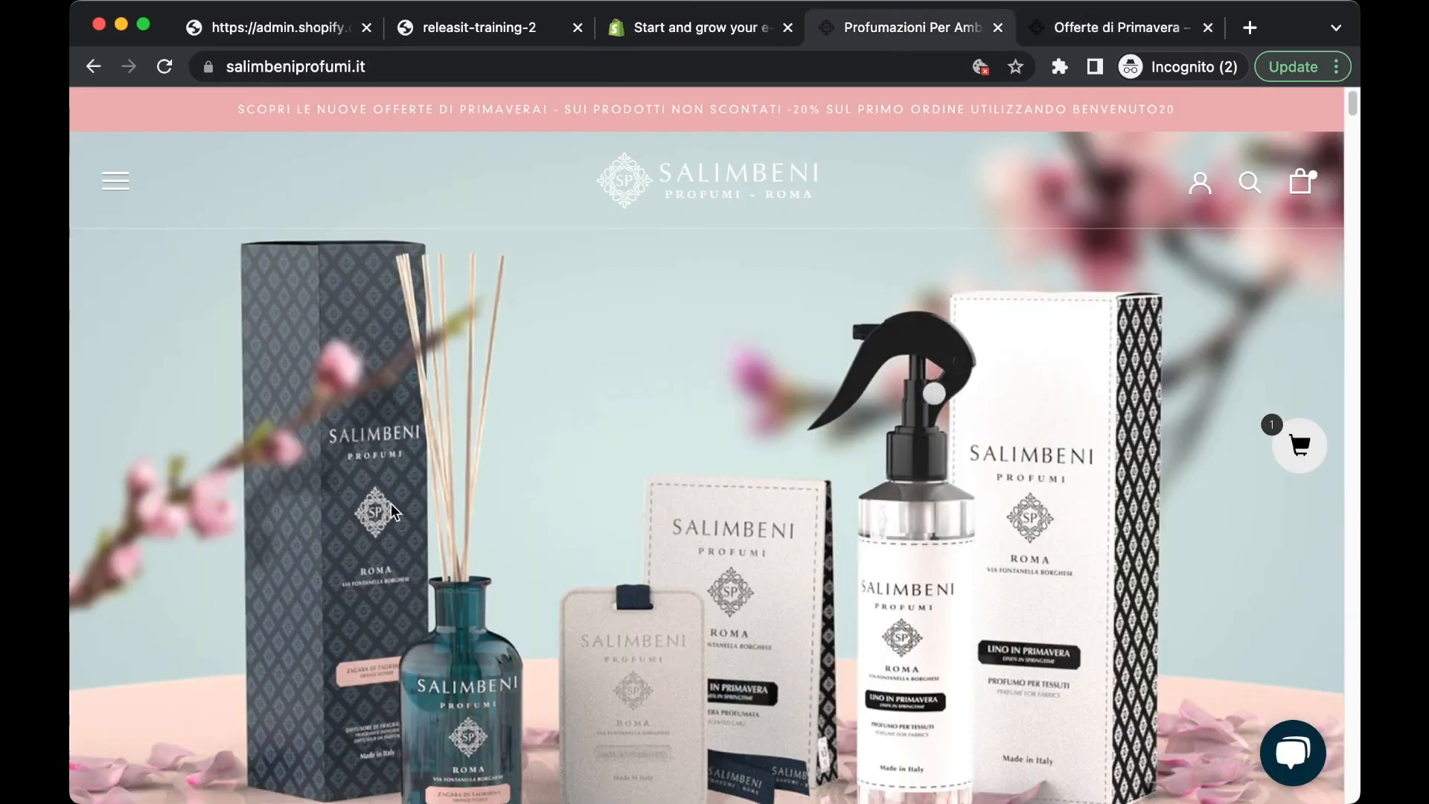
scroll(603, 524, "down", 1)
scroll(597, 511, "up", 1)
scroll(637, 491, "down", 8)
scroll(641, 489, "down", 15)
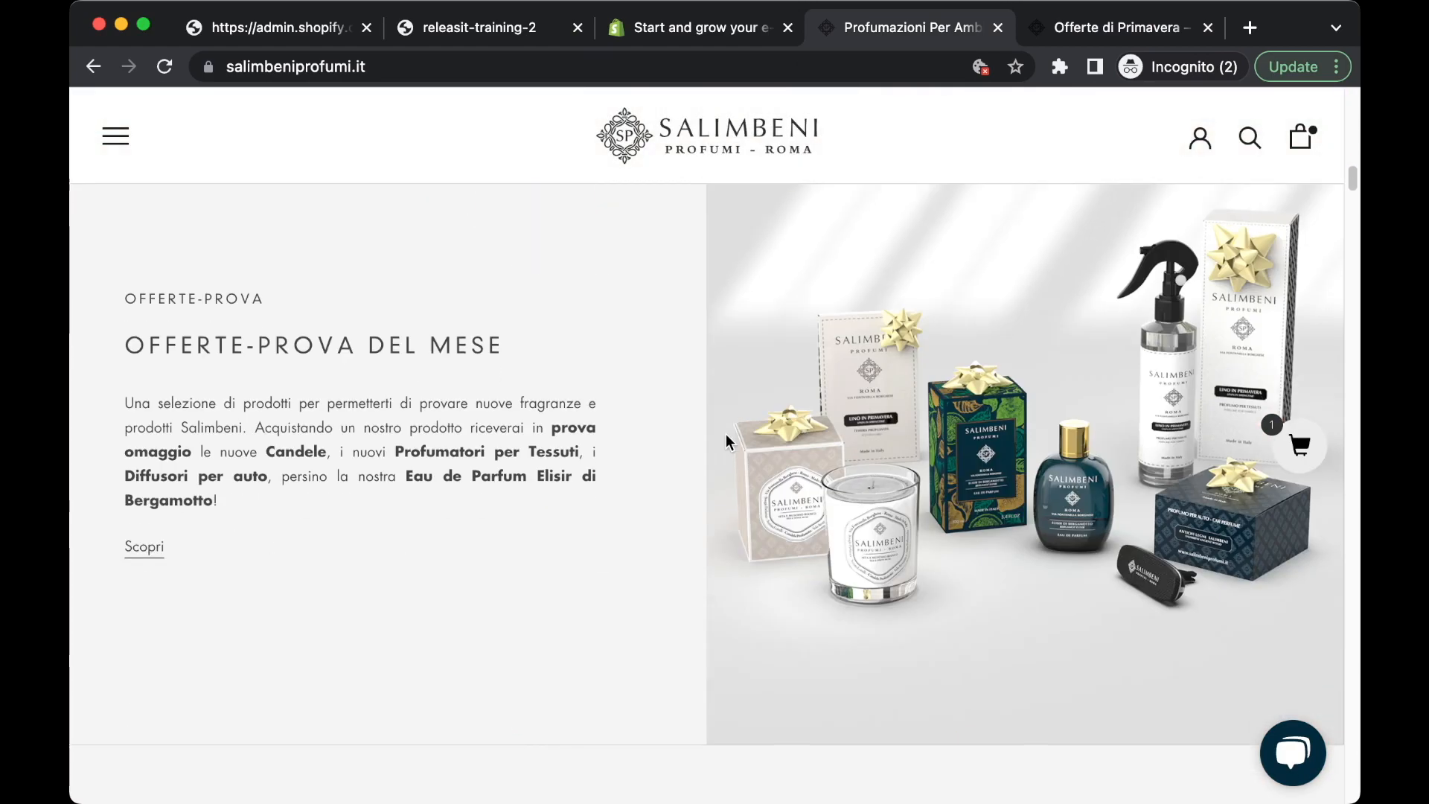
scroll(704, 425, "down", 10)
scroll(694, 415, "up", 8)
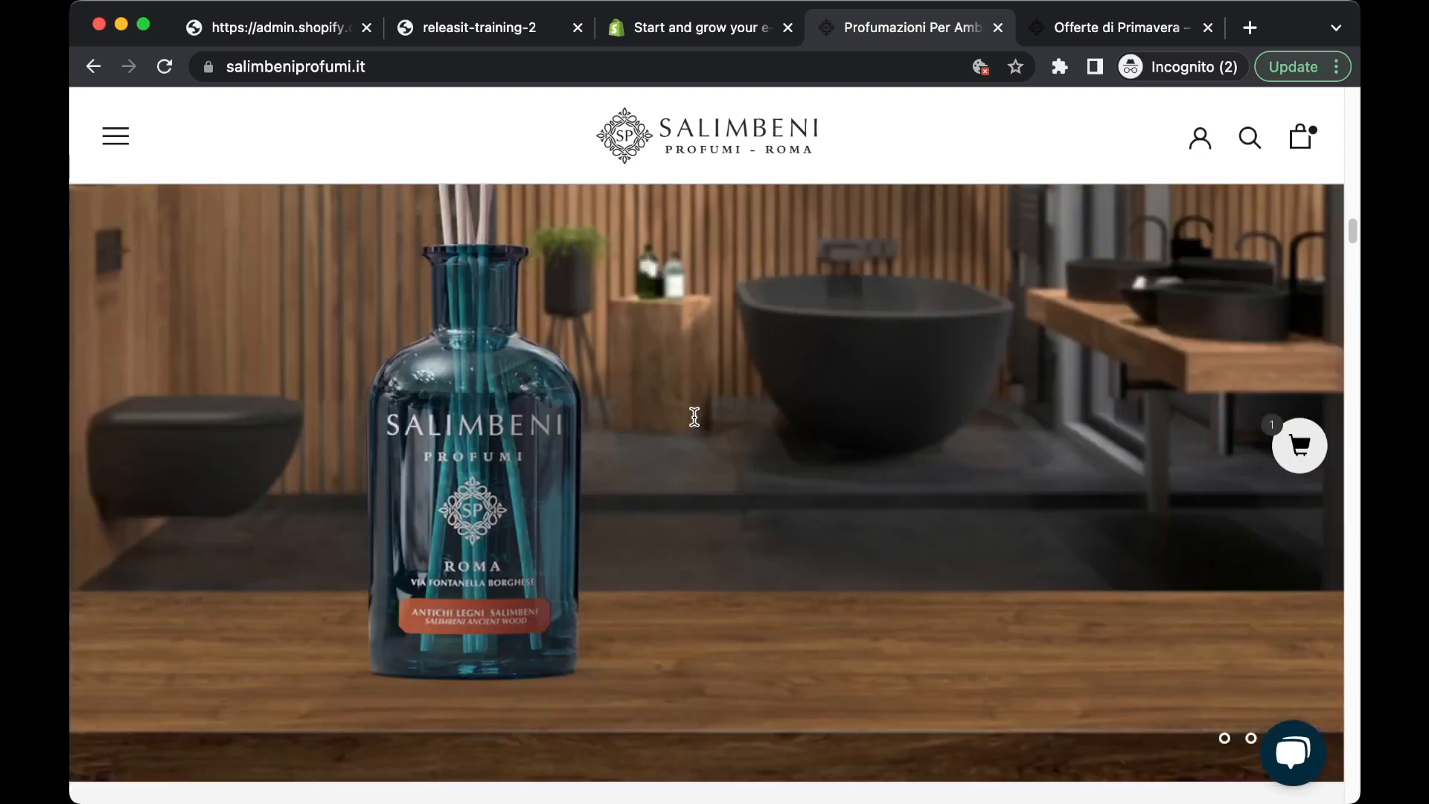
scroll(694, 416, "up", 8)
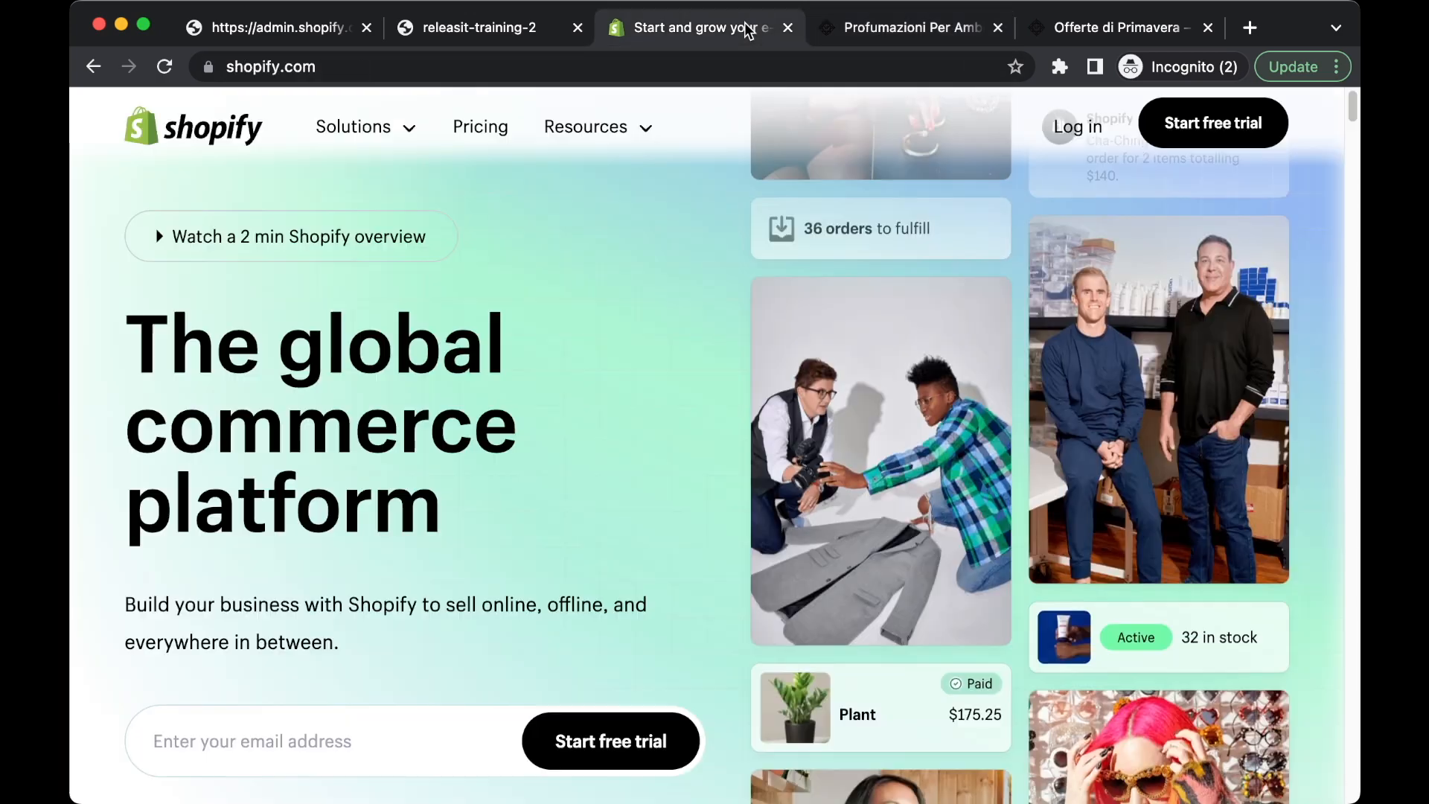
- Close the Shopify marketing page and show the releasit-training-2 storefront
left_click(742, 28)
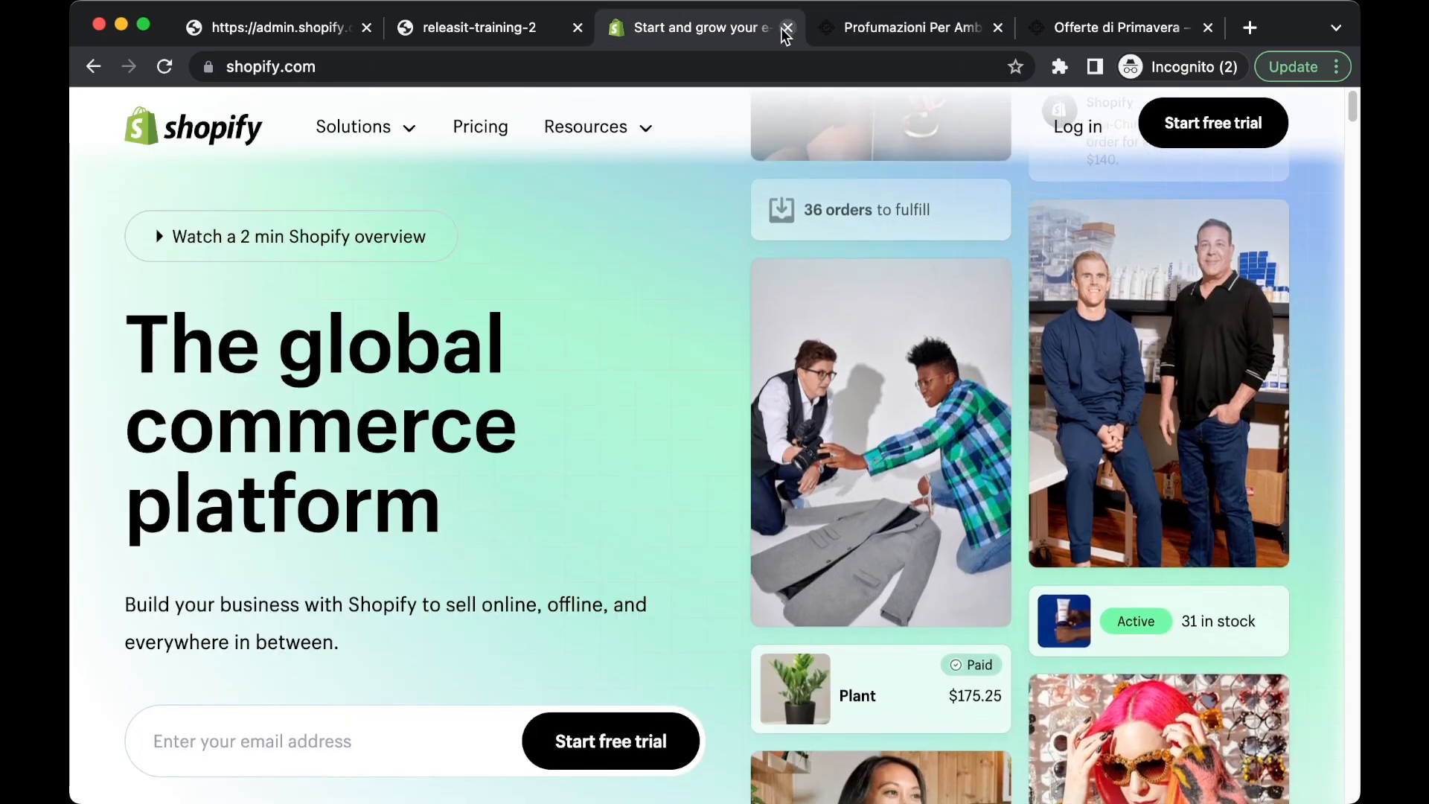
left_click(787, 27)
left_click(476, 31)
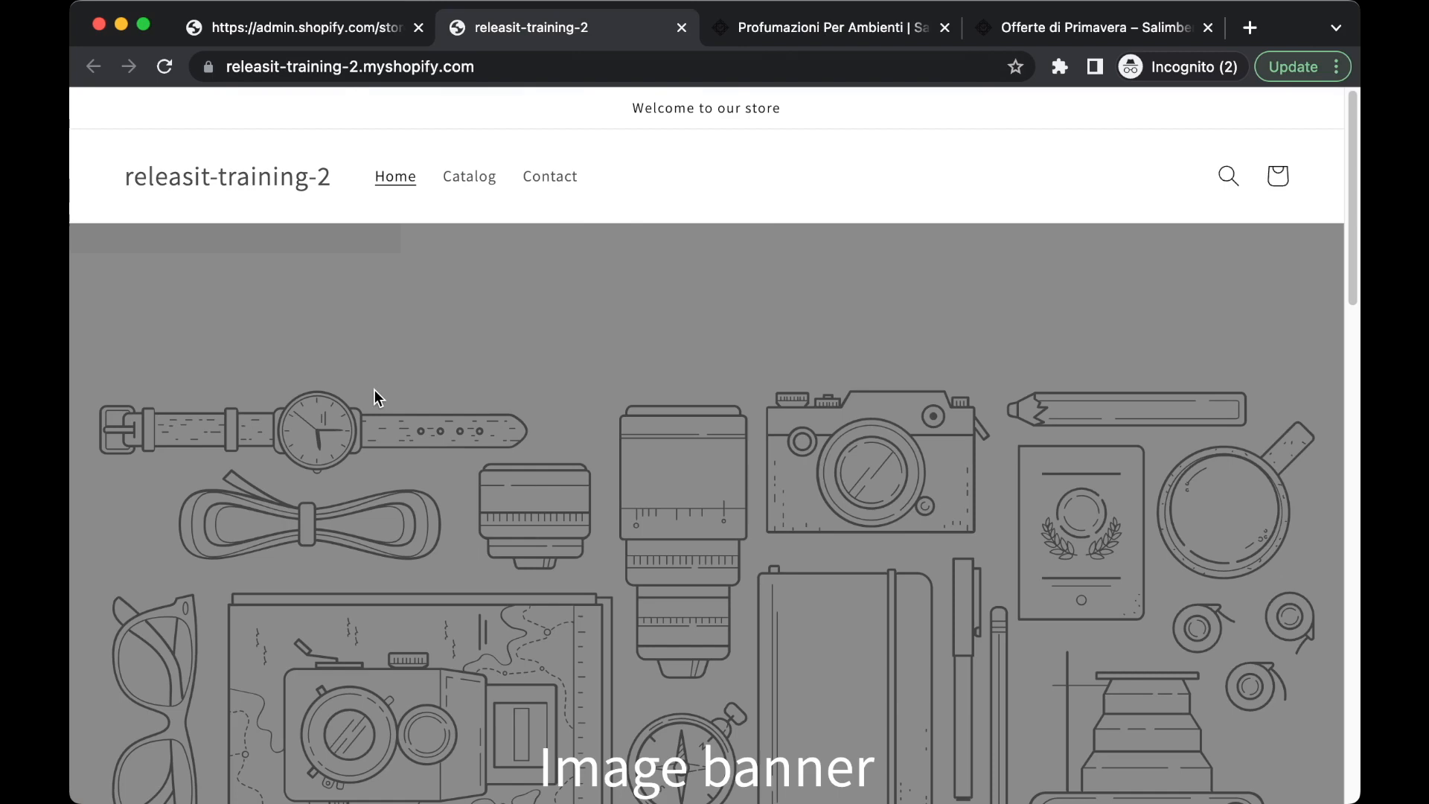
- Look at the setup guide progress on the releasit-training-2 admin home, and return to the storefront homepage
left_click(254, 32)
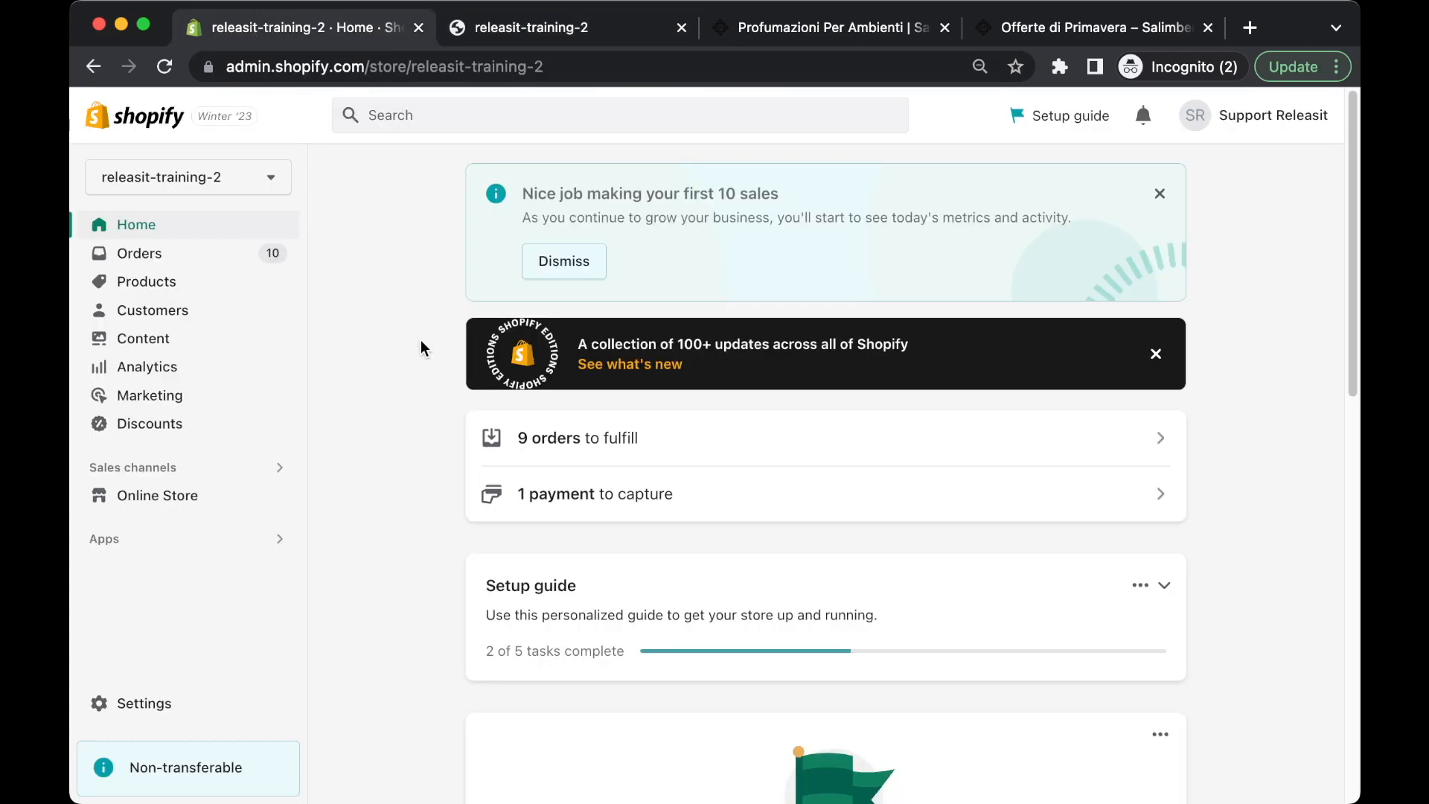
left_click_drag(395, 639, 842, 752)
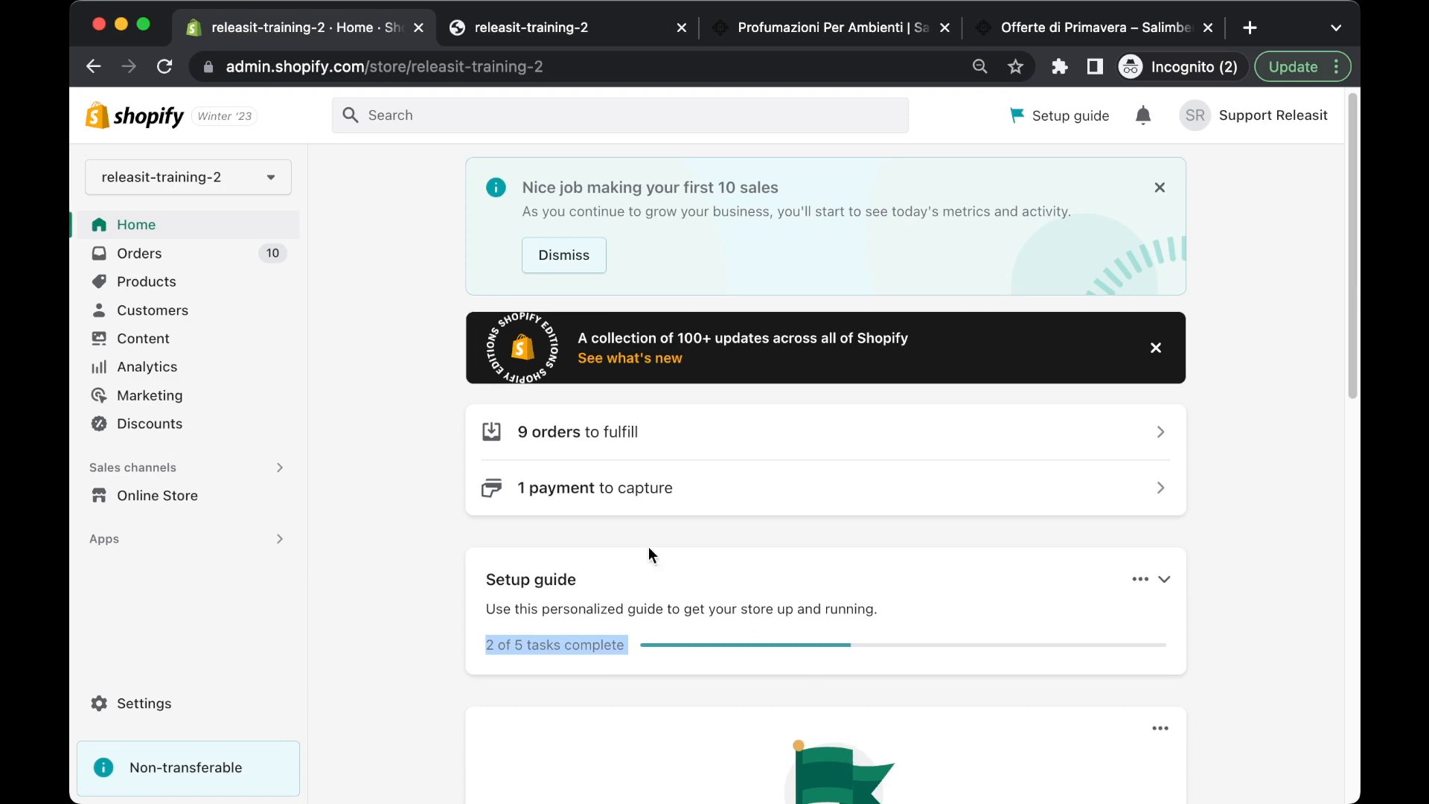
left_click(436, 541)
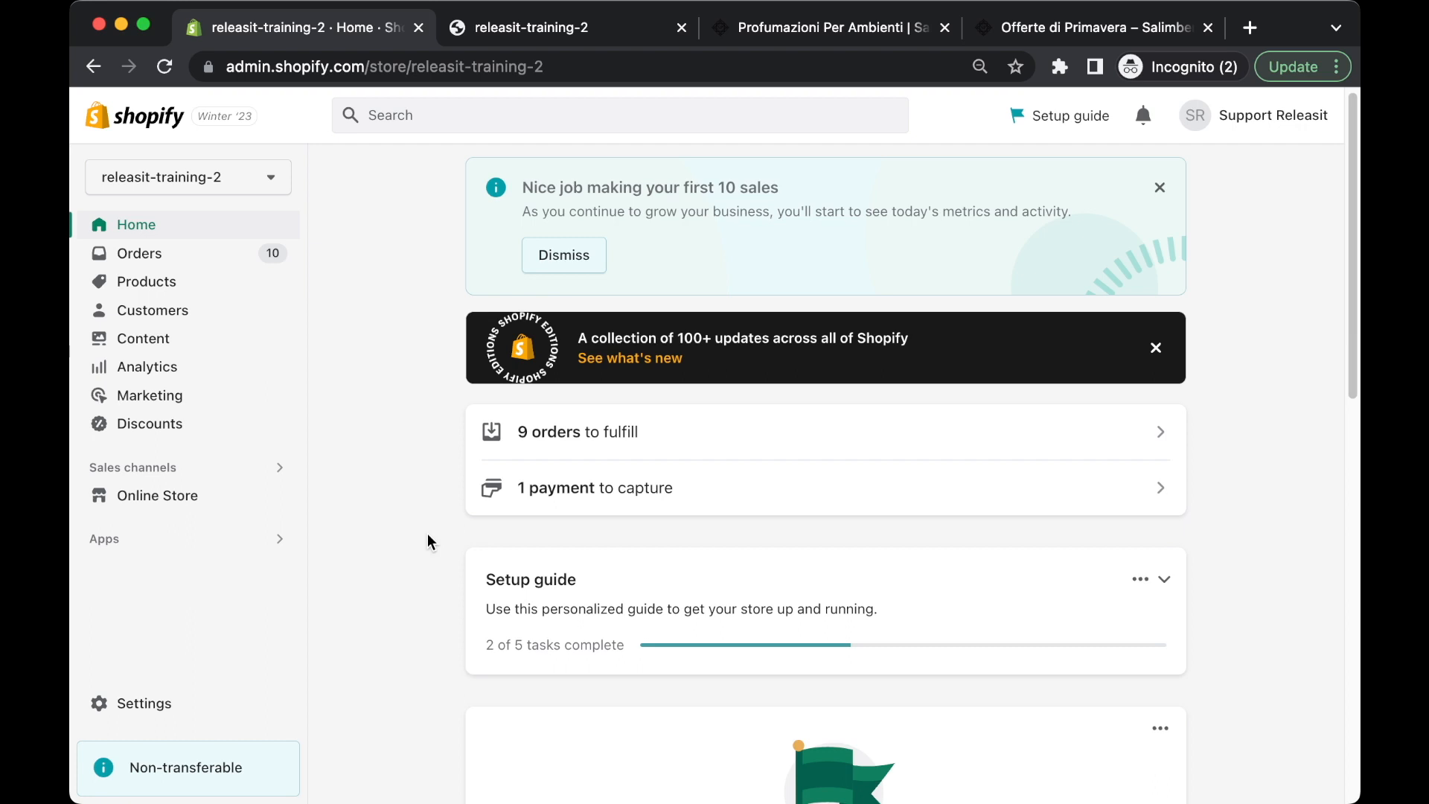
left_click(552, 45)
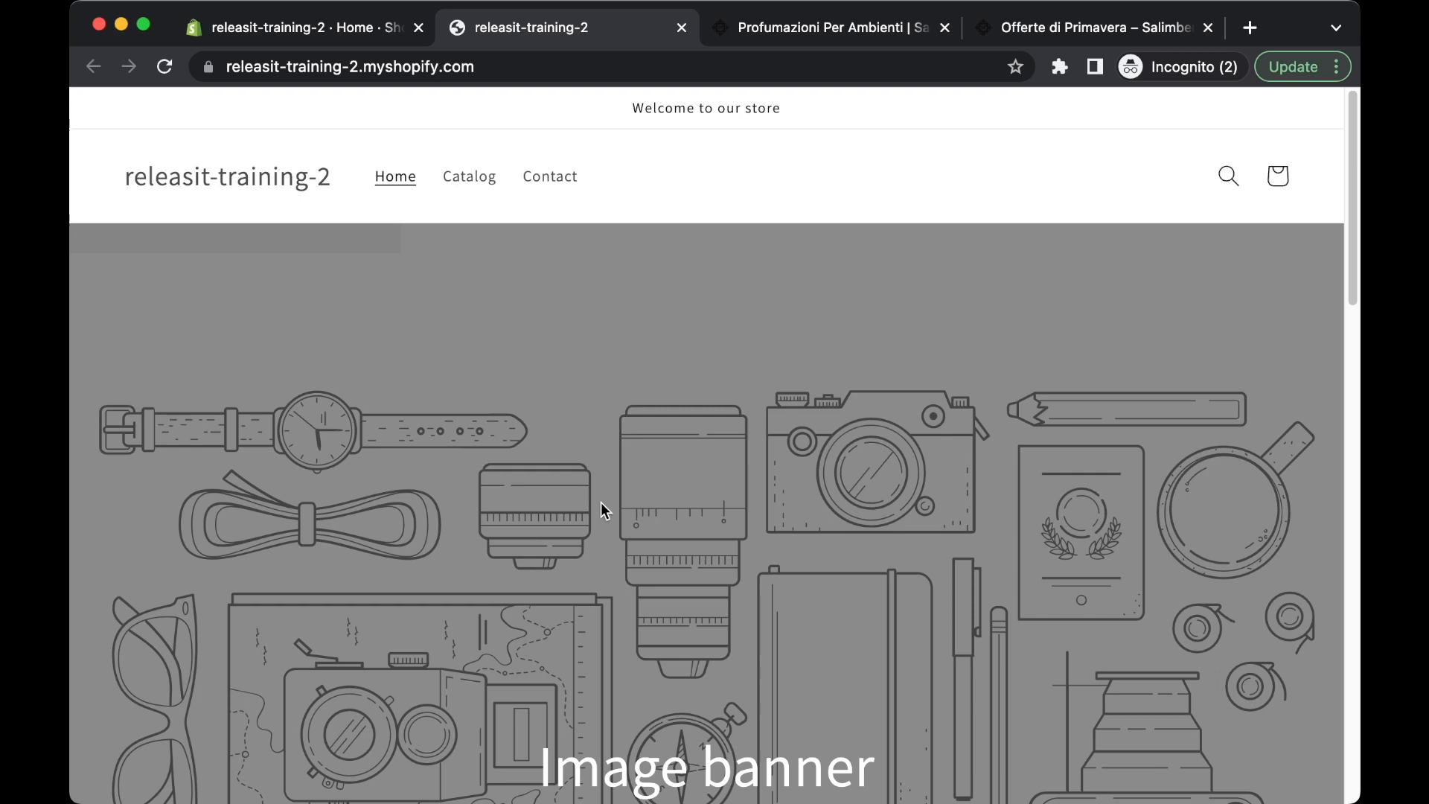
- Examine the spring banner and the Offerte di Primavera section on the Salimbeni homepage
left_click(822, 35)
scroll(590, 182, "up", 5)
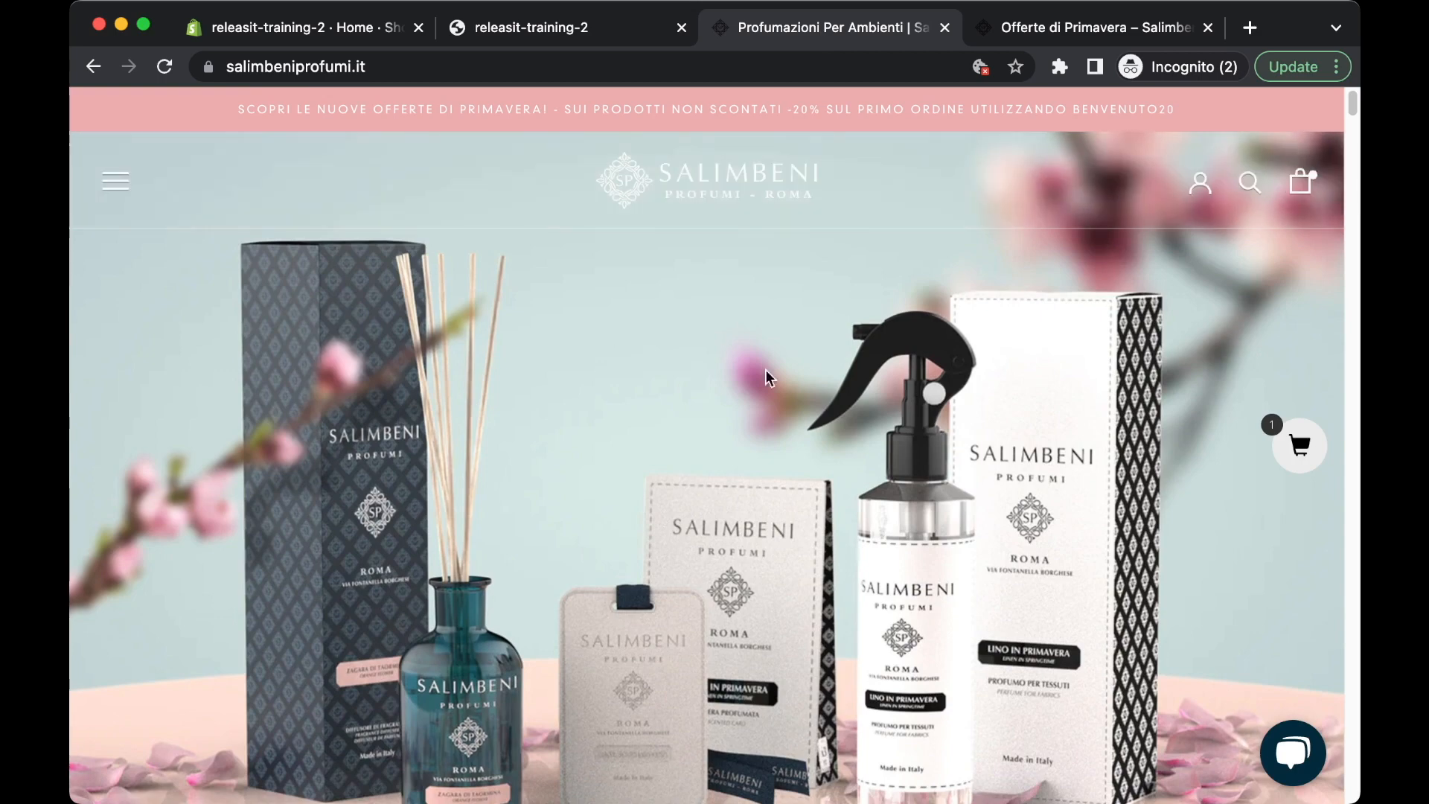
scroll(628, 418, "down", 3)
scroll(627, 414, "down", 3)
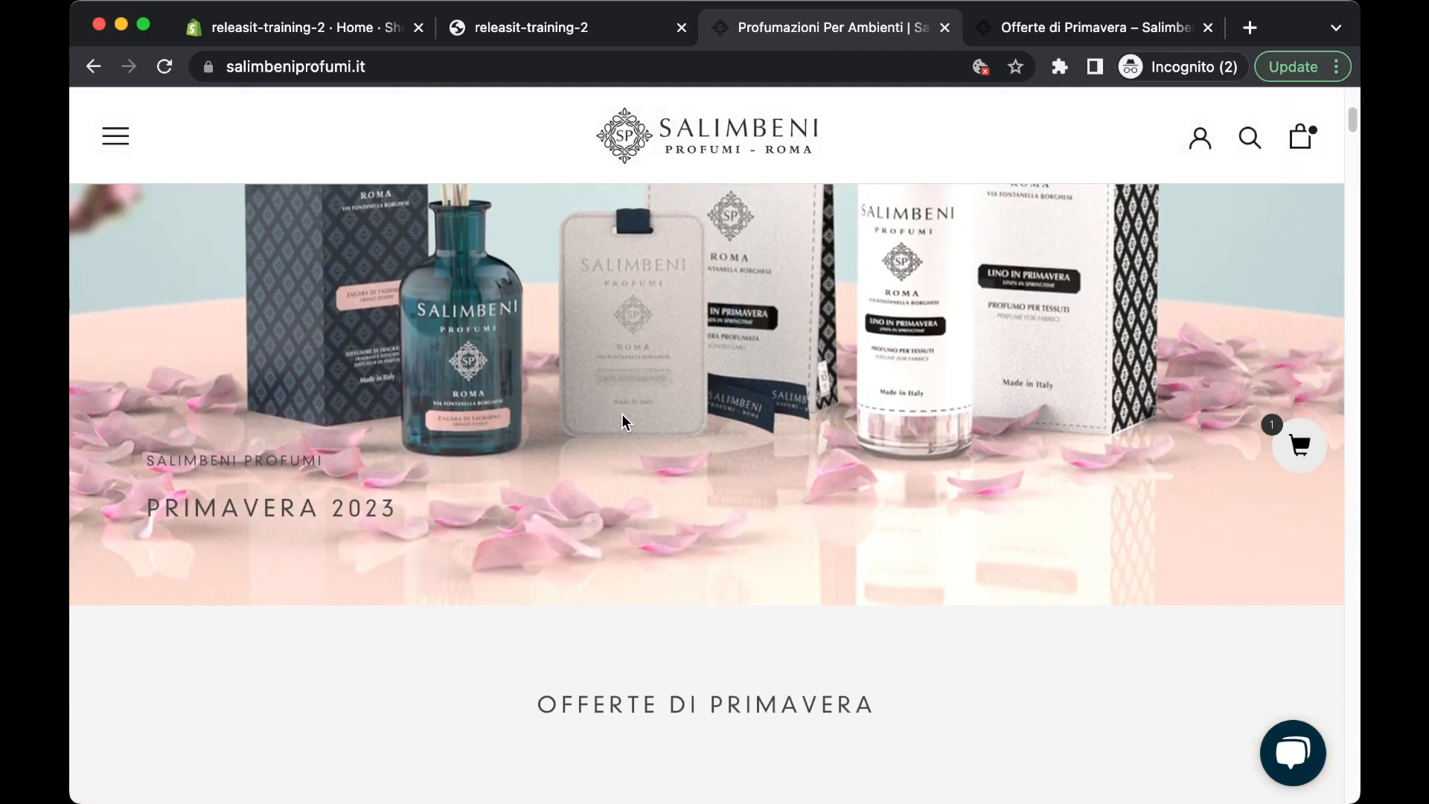
scroll(622, 414, "down", 4)
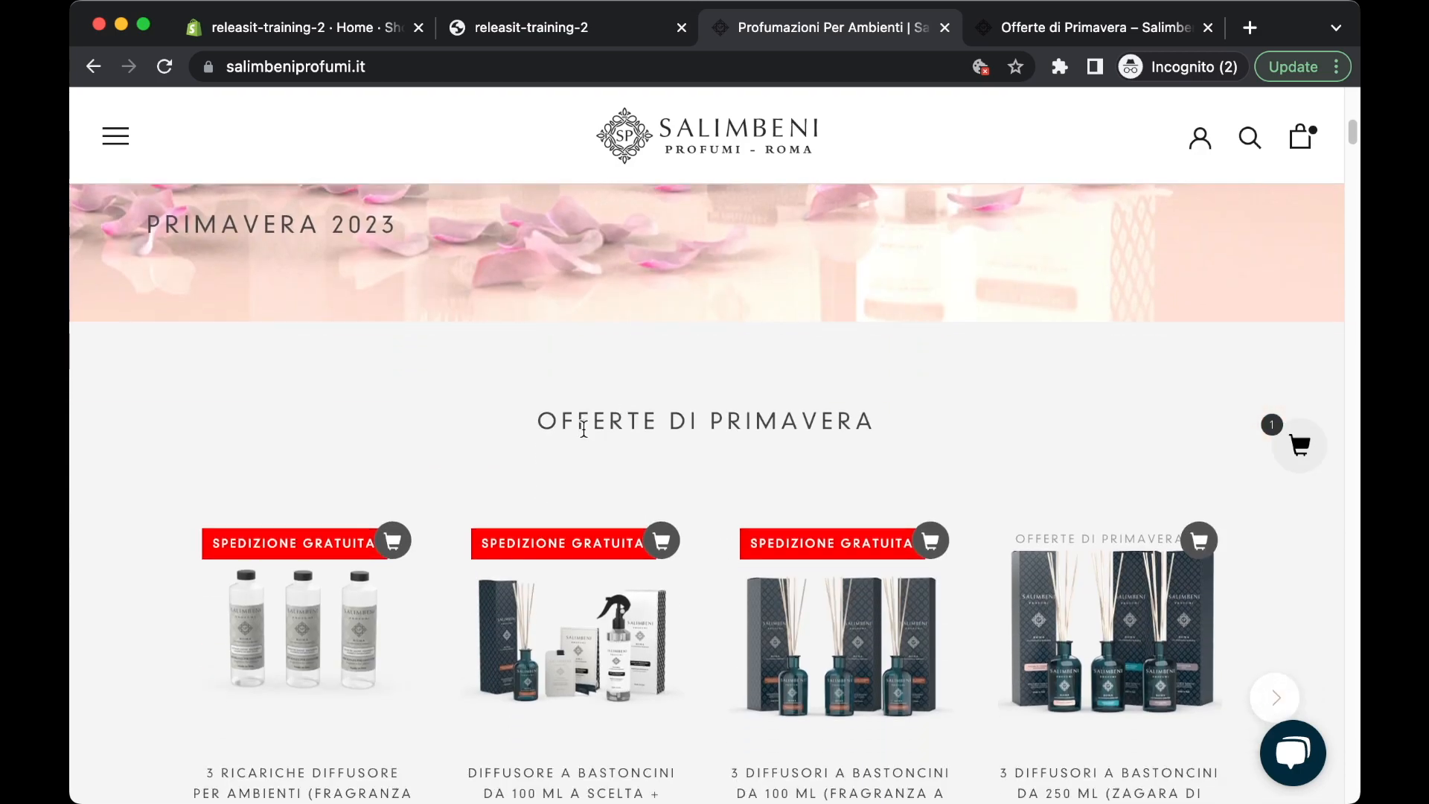
scroll(584, 429, "up", 1)
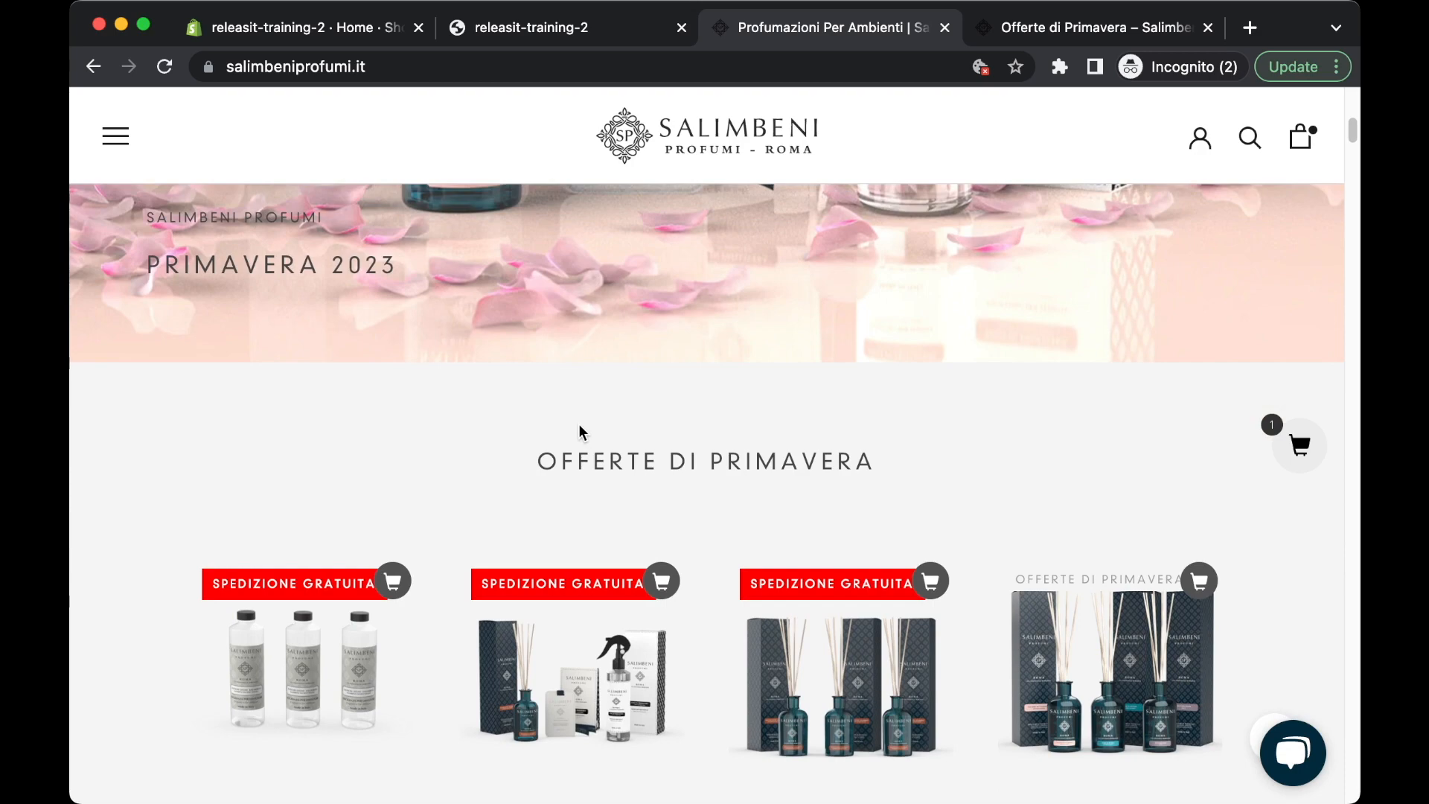
scroll(577, 426, "up", 10)
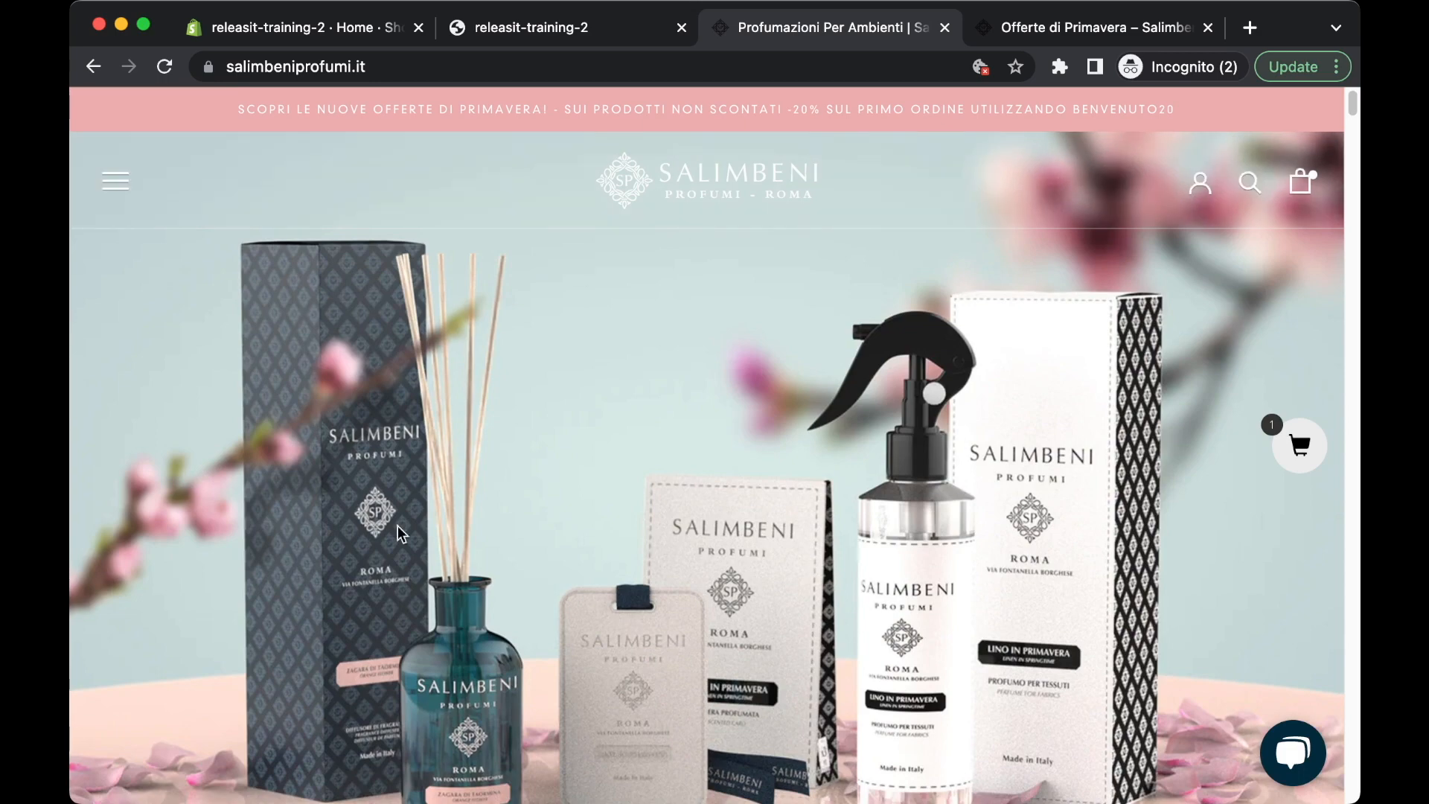
- Examine the Salimbeni homepage sections from the featured offers through to the car perfume banner
scroll(799, 462, "down", 5)
scroll(776, 418, "down", 8)
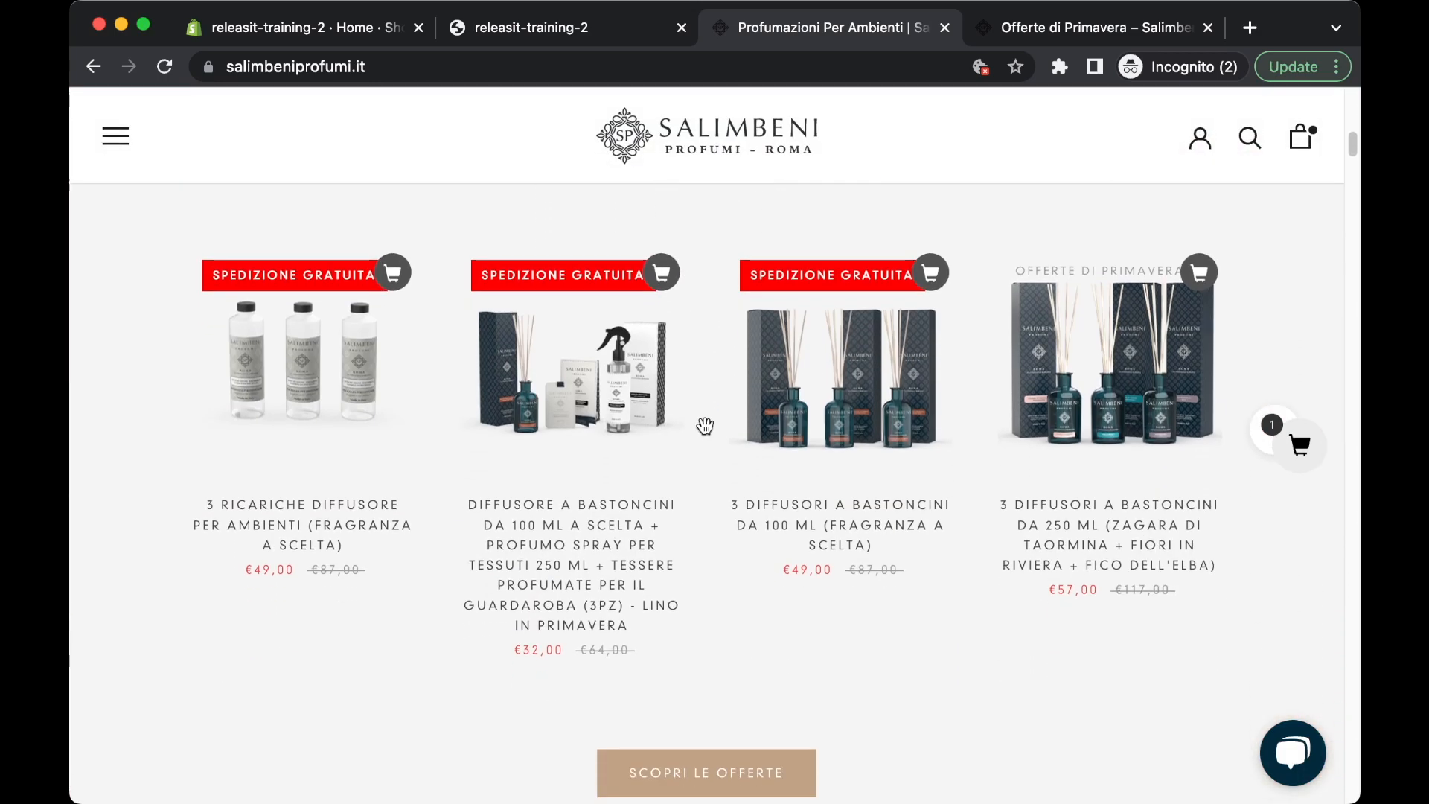
scroll(705, 426, "down", 10)
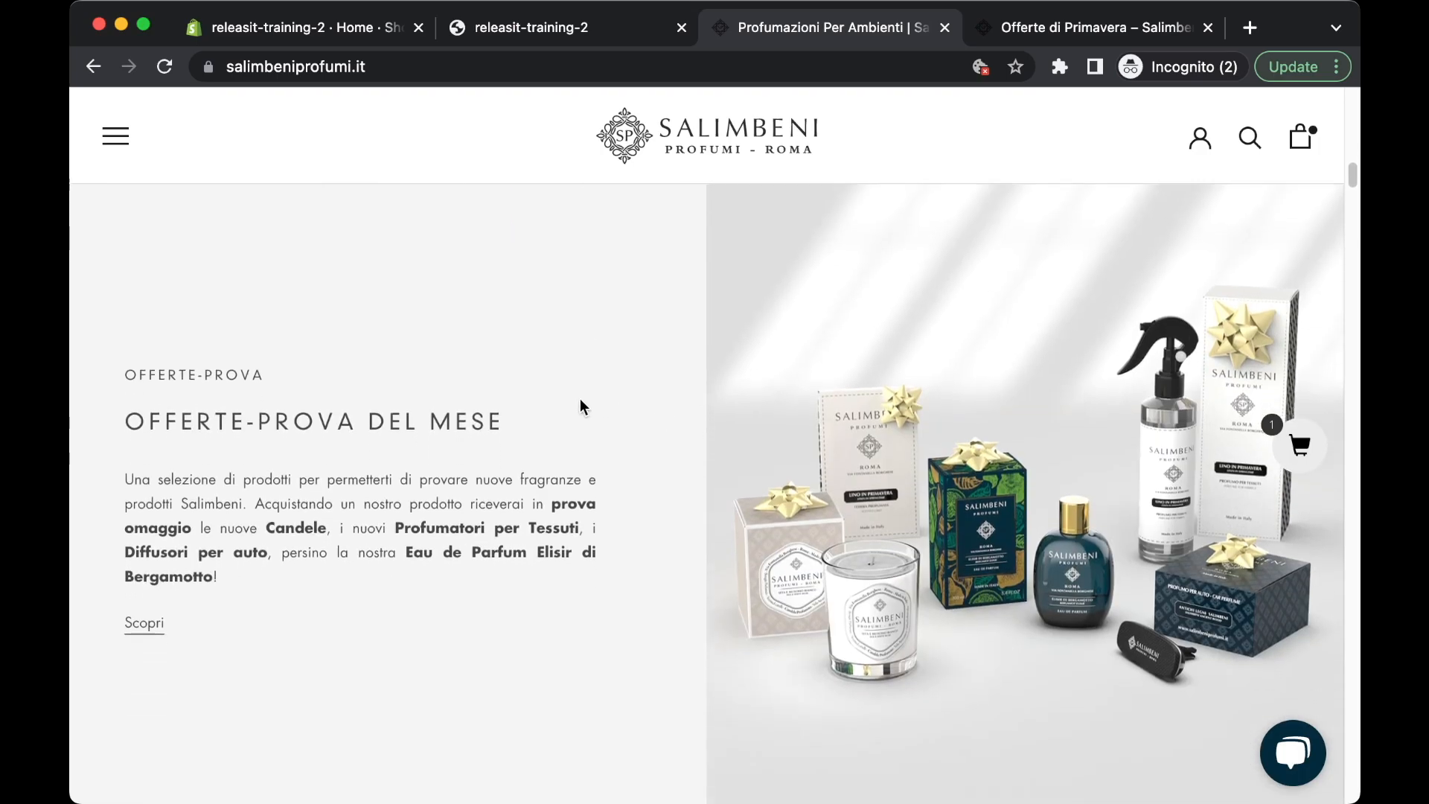
scroll(580, 400, "down", 12)
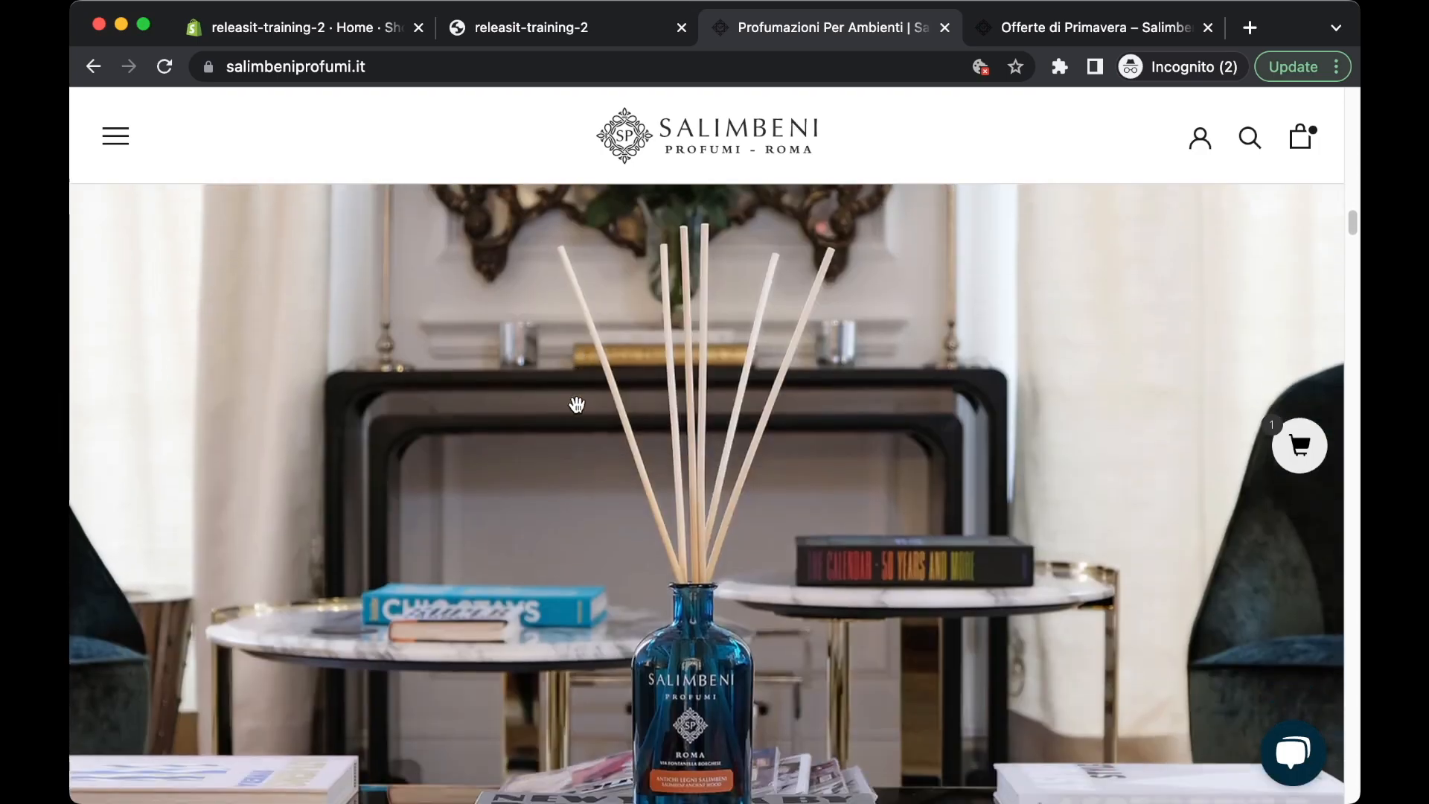
scroll(577, 404, "down", 15)
scroll(575, 404, "down", 15)
scroll(573, 406, "down", 15)
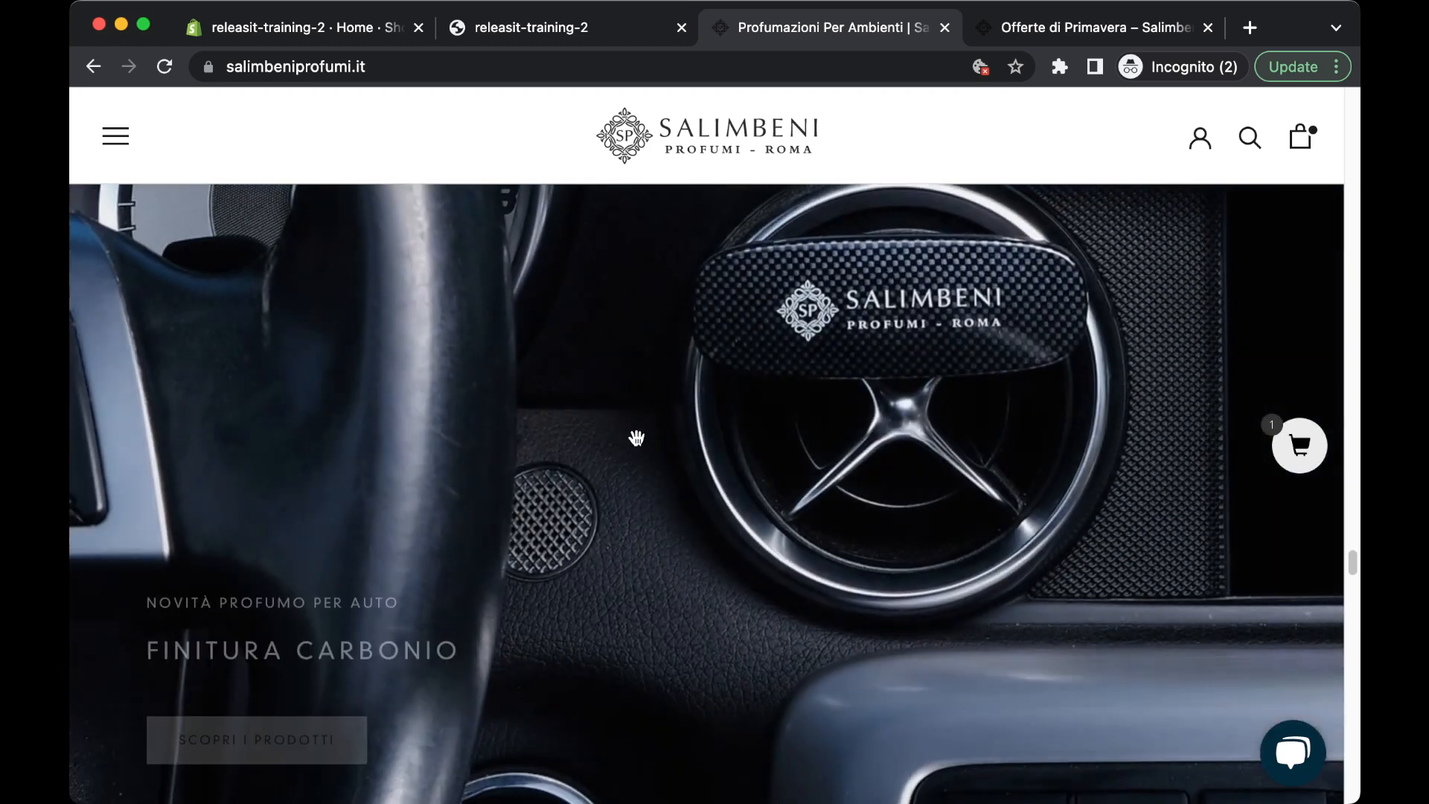
- Examine the Offerte di Primavera collection page, from its description through the product grid to the recently viewed items
left_click(1029, 15)
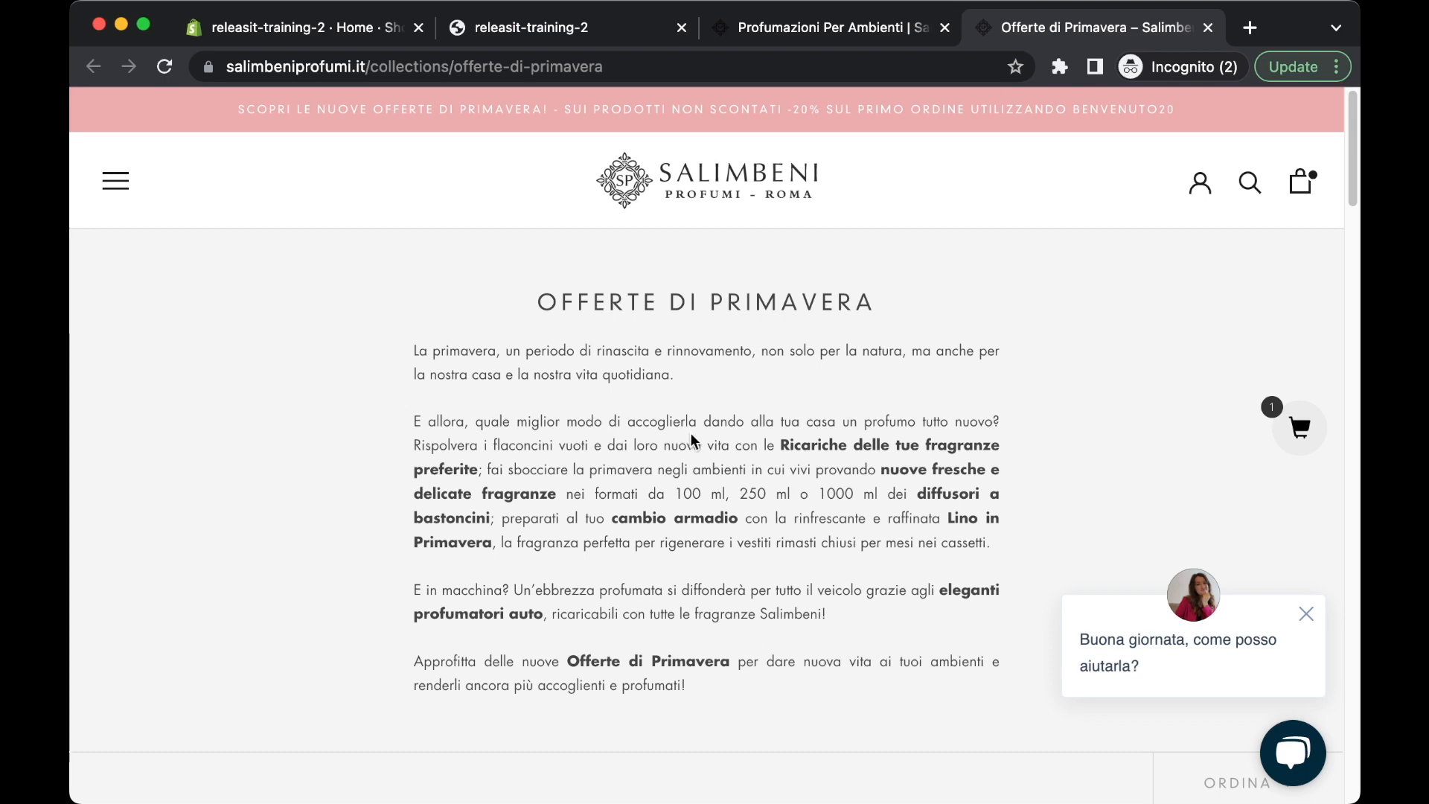
scroll(695, 424, "down", 5)
scroll(695, 421, "up", 5)
scroll(645, 404, "down", 1)
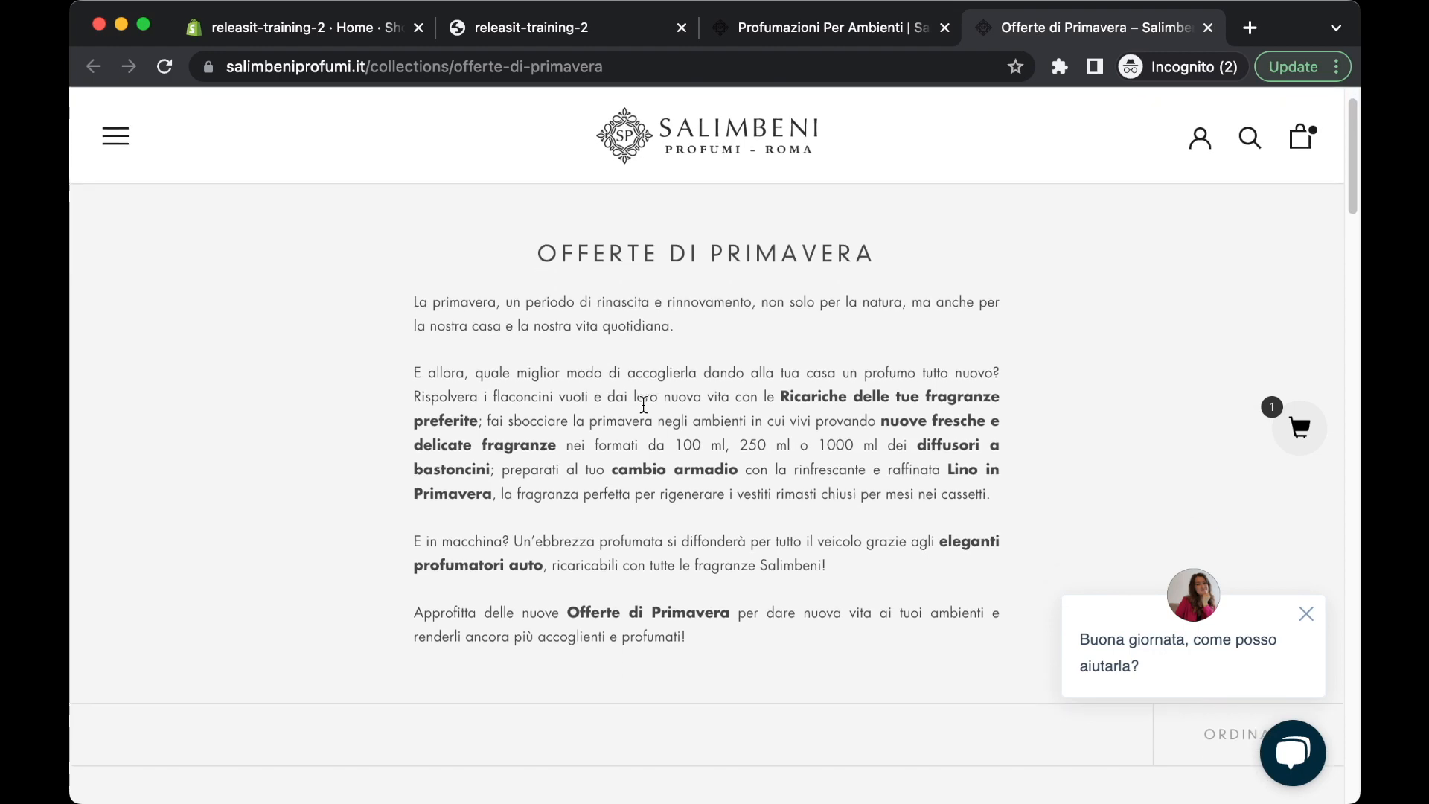
scroll(644, 404, "down", 10)
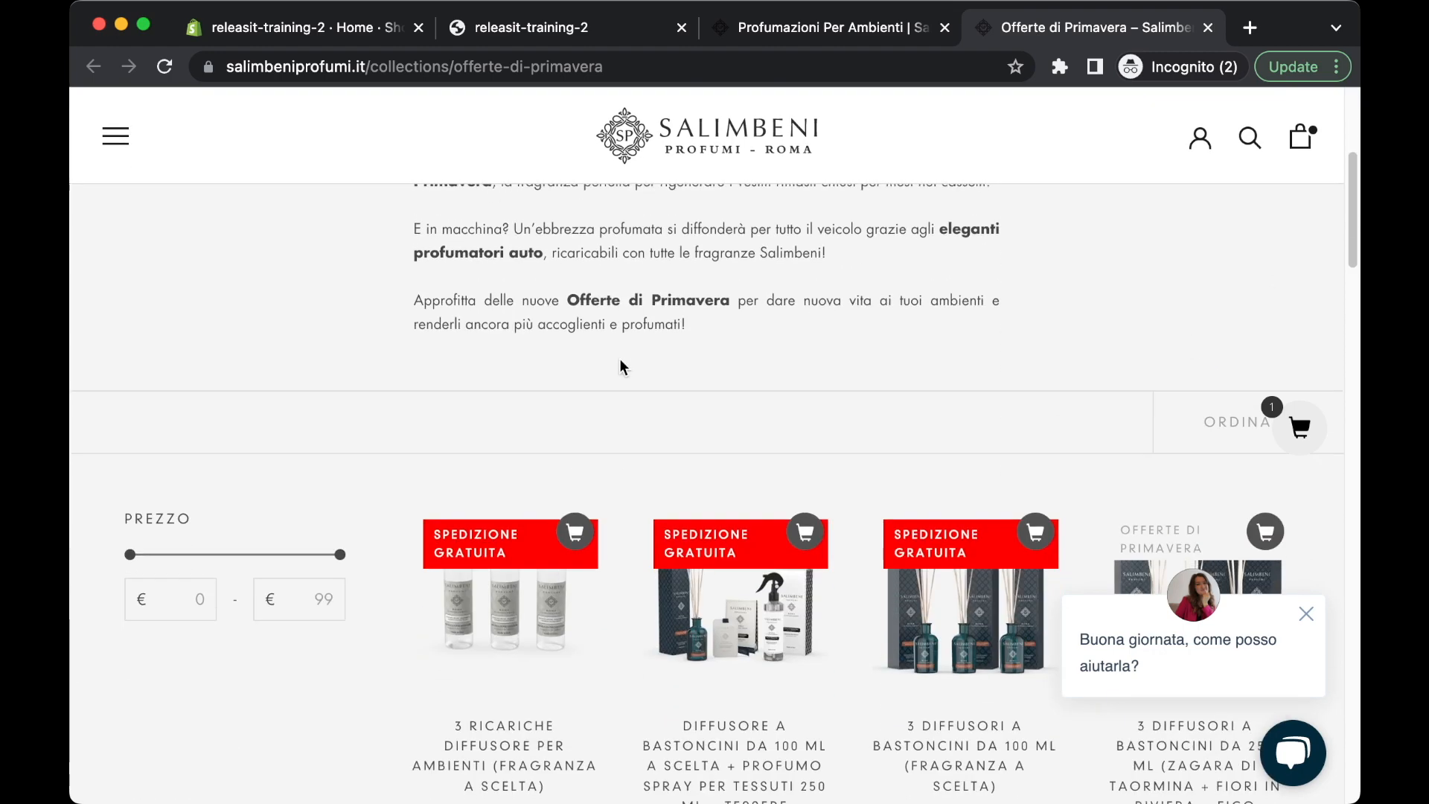
scroll(819, 417, "down", 3)
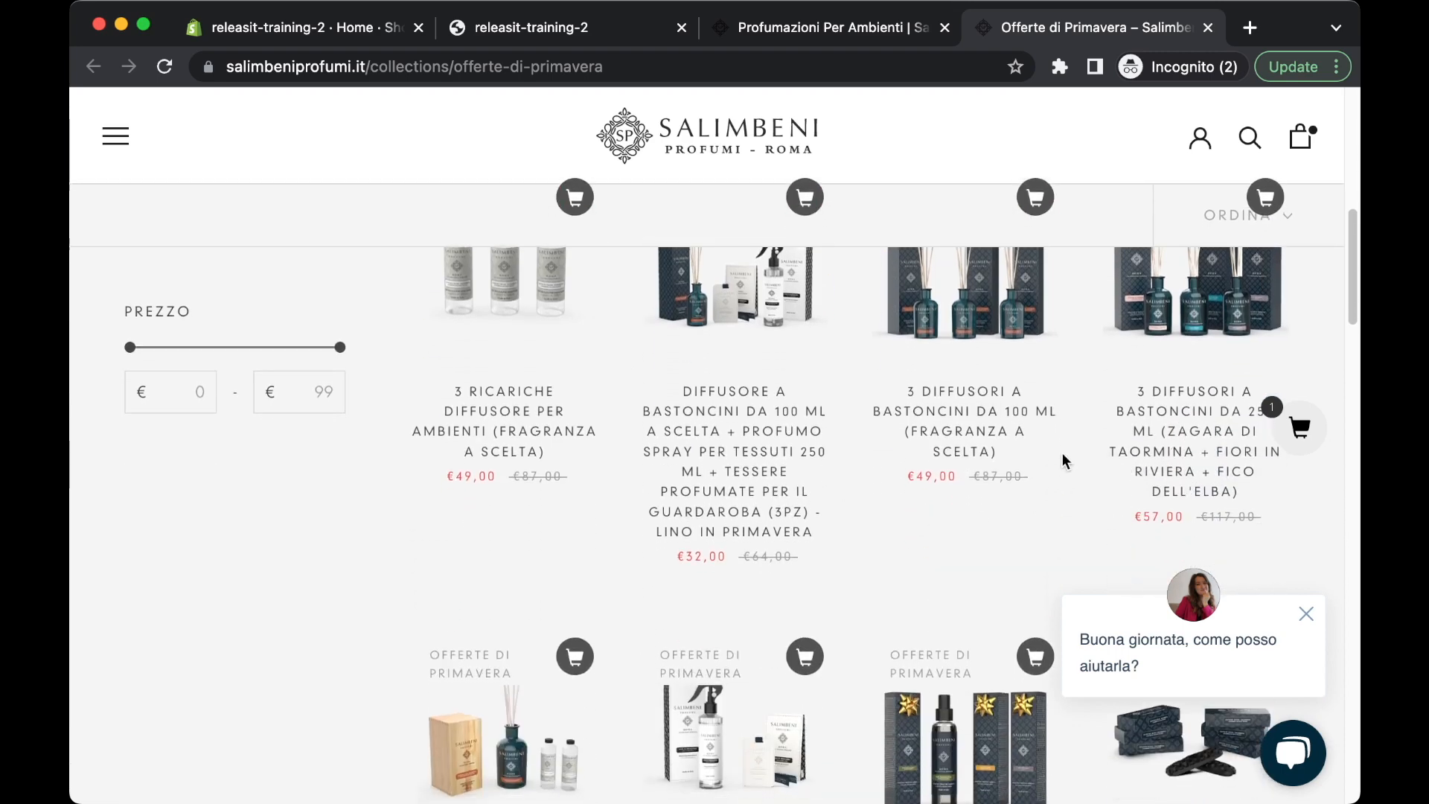
scroll(795, 554, "up", 1)
scroll(501, 504, "down", 8)
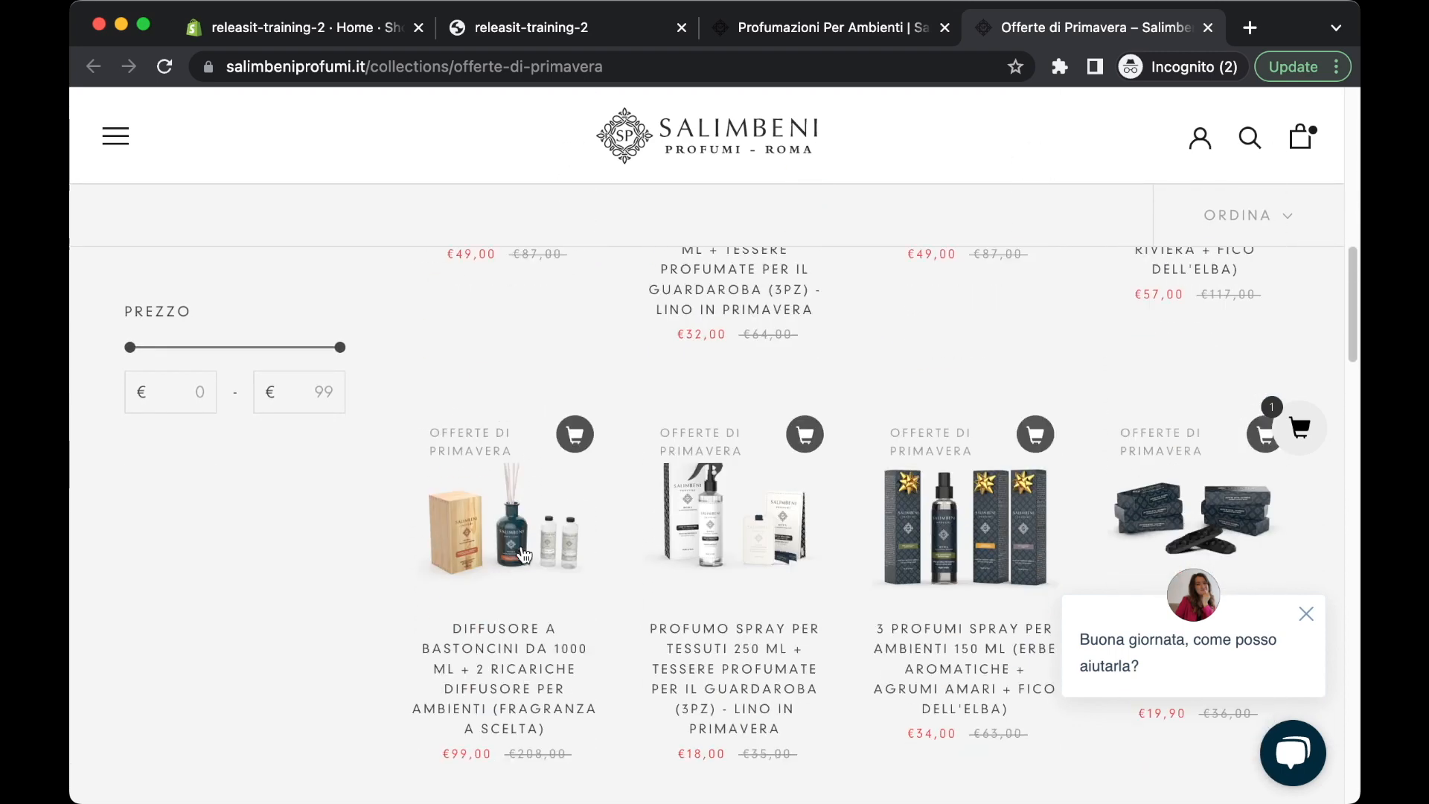
scroll(520, 550, "down", 7)
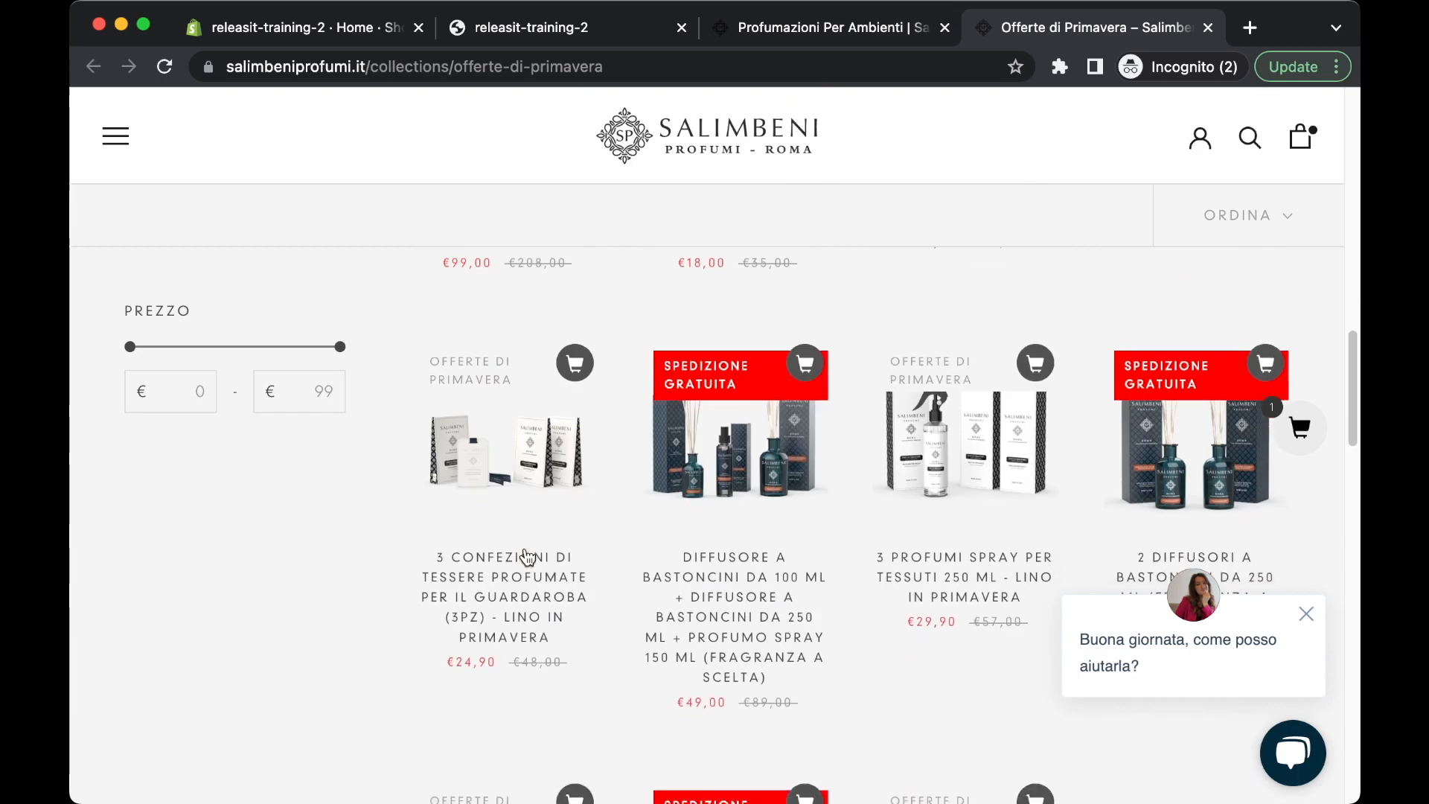
scroll(526, 554, "down", 14)
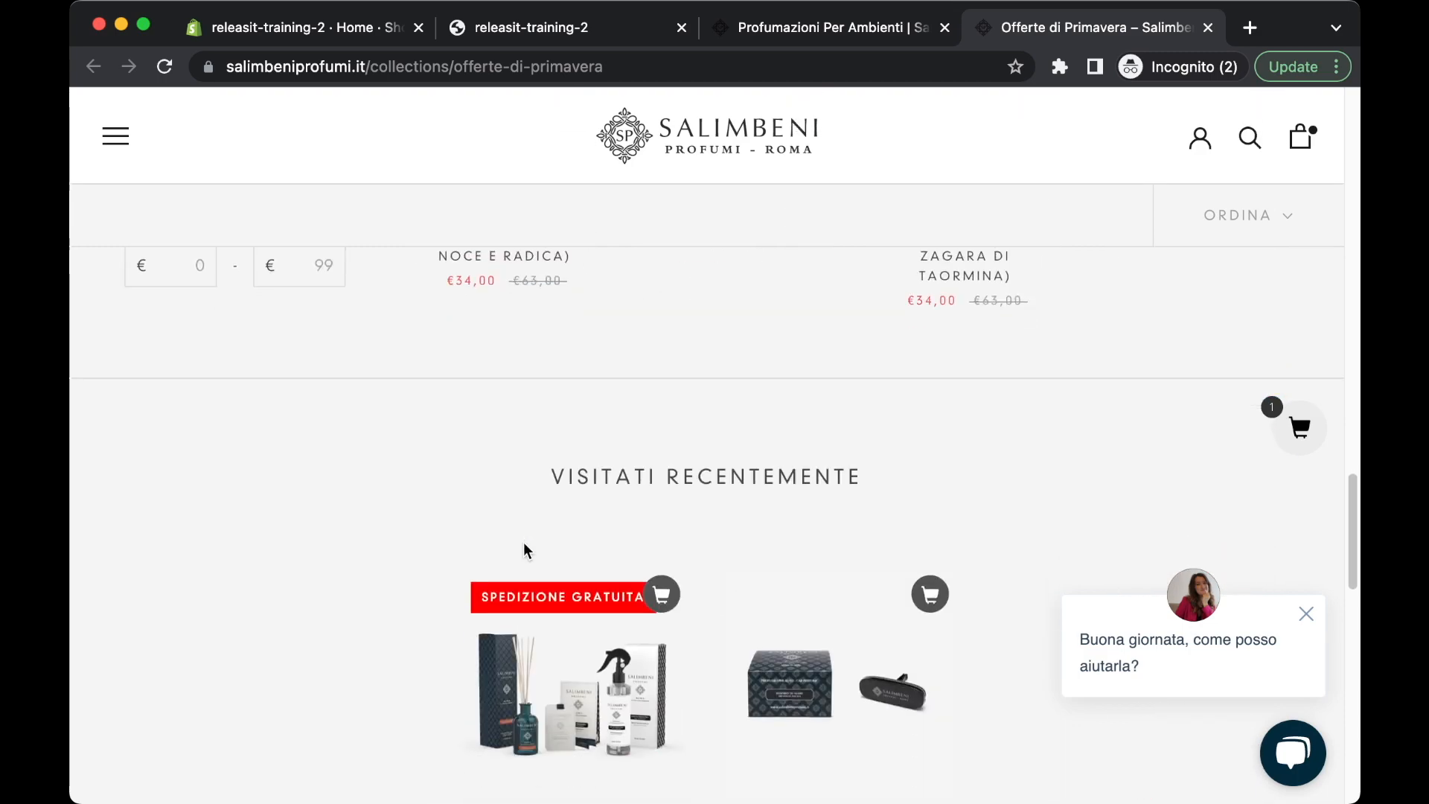
scroll(526, 549, "down", 4)
- Open the 1000 ml reed diffuser with two refills from the collection and examine its images, price and purchase options
scroll(526, 549, "up", 20)
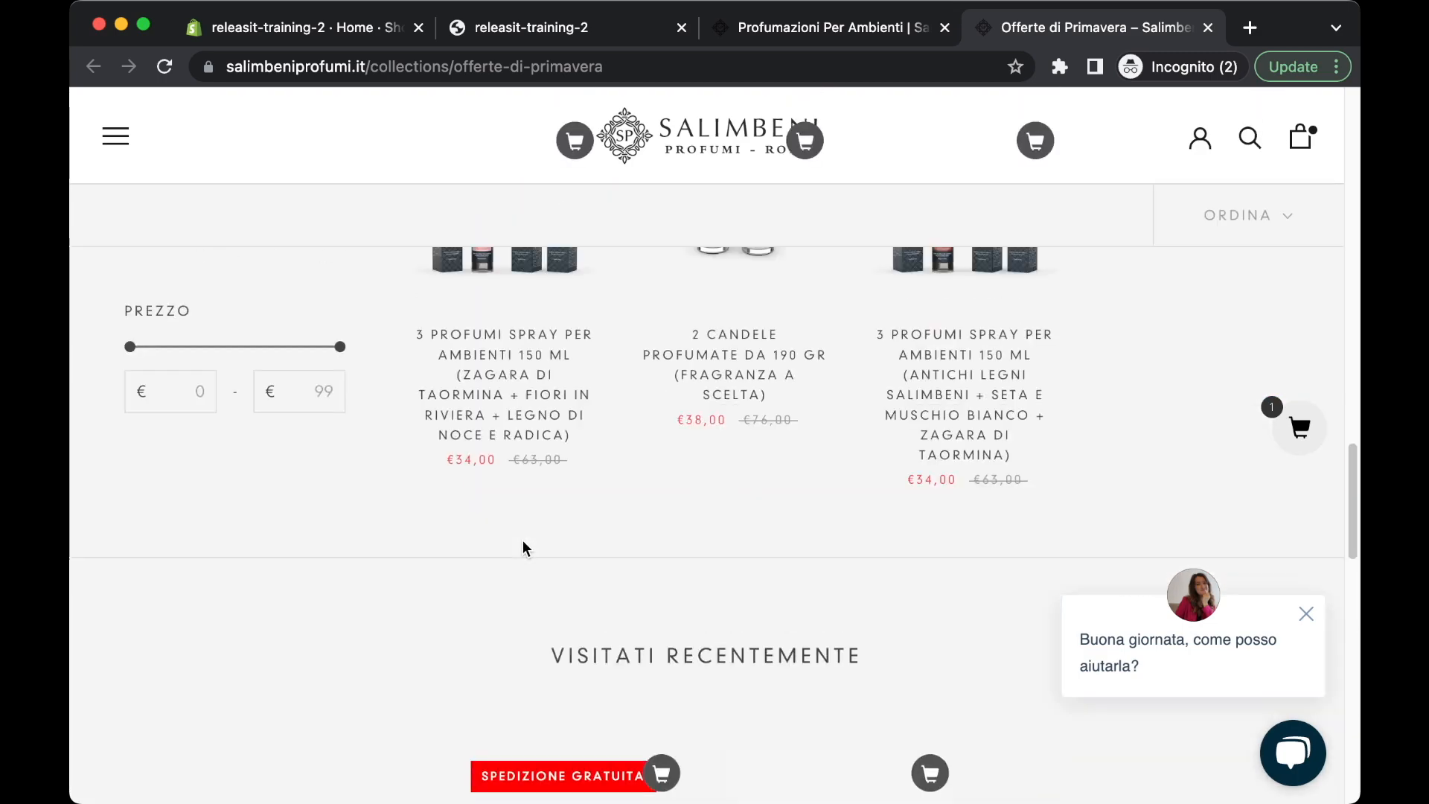
scroll(546, 536, "up", 3)
left_click(520, 549)
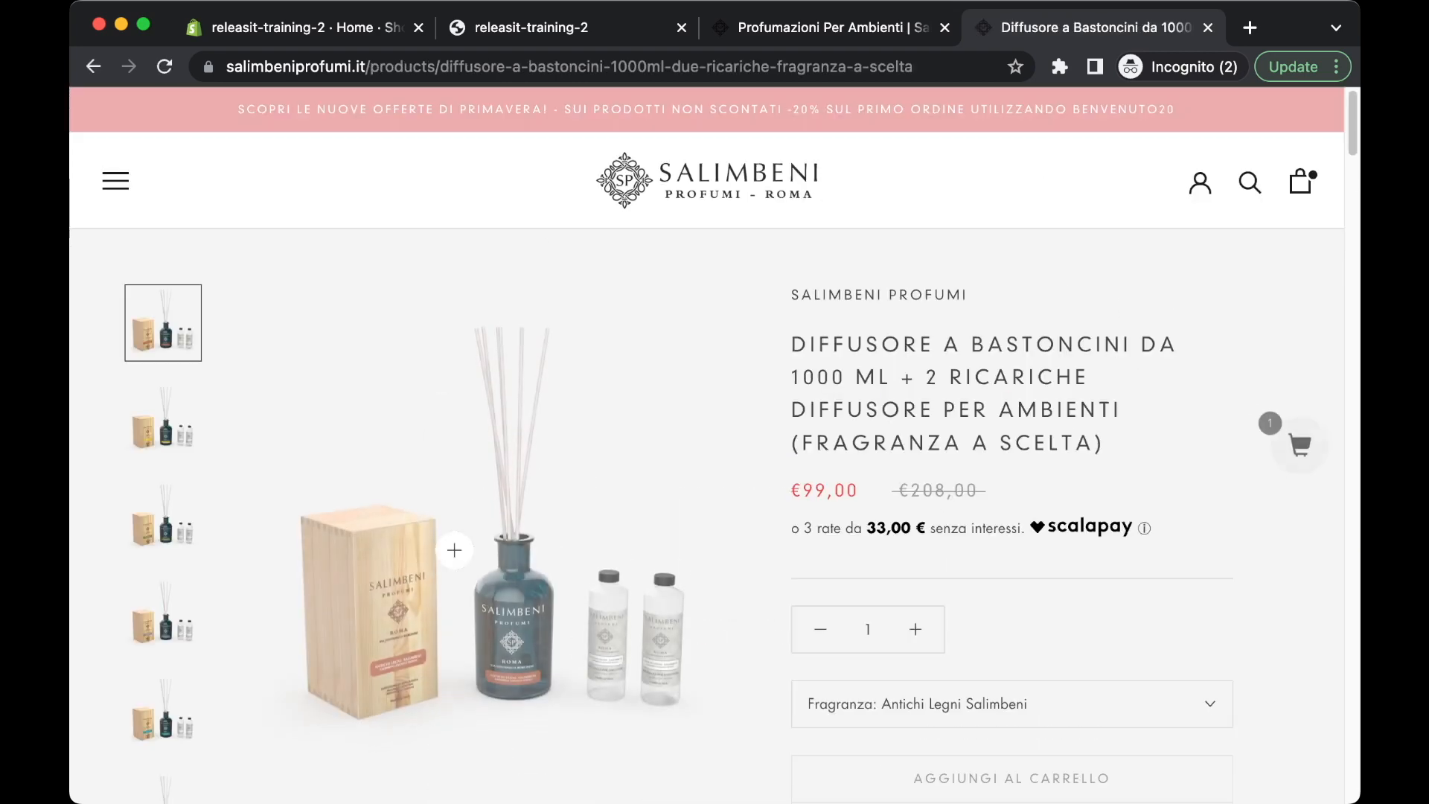
scroll(873, 395, "down", 4)
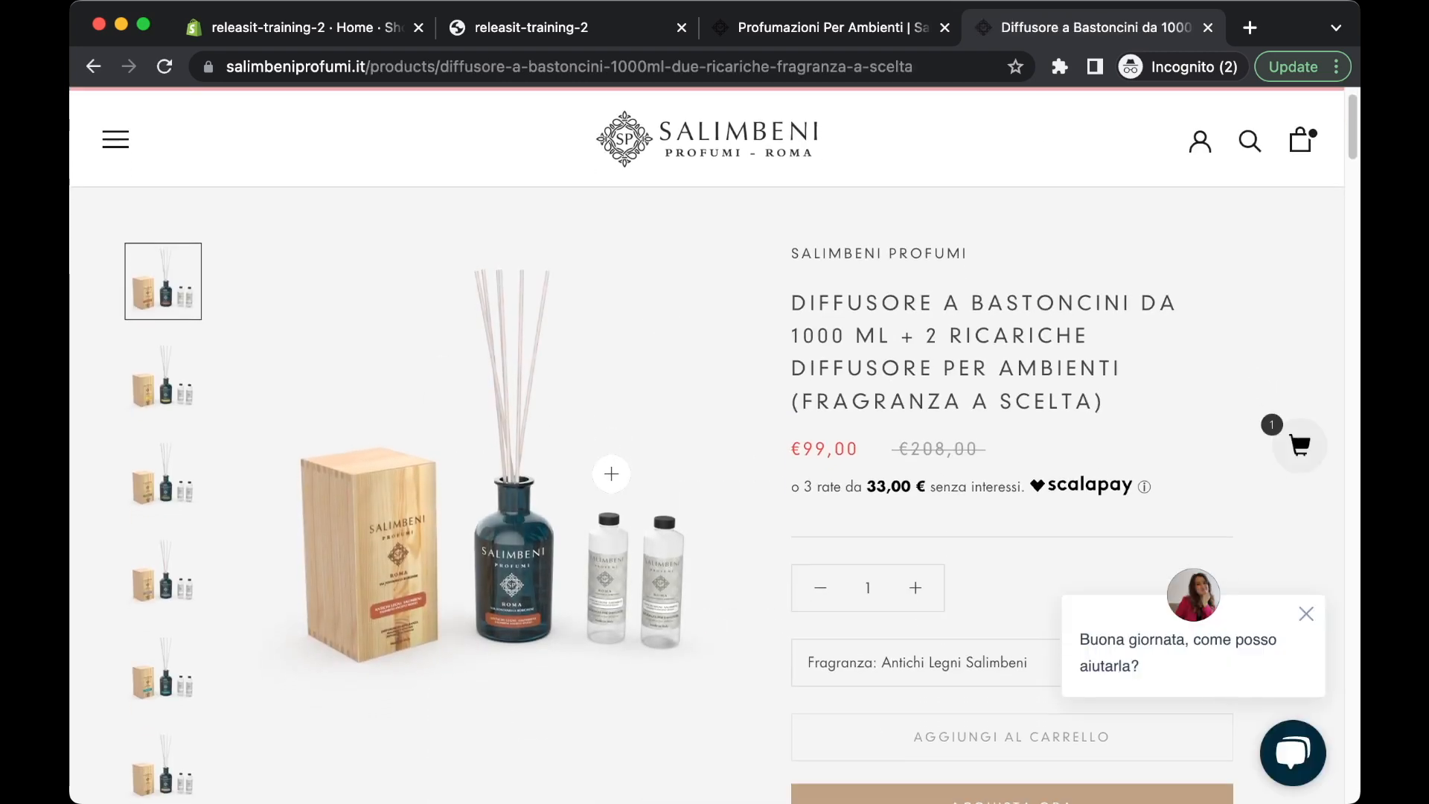
scroll(249, 261, "up", 3)
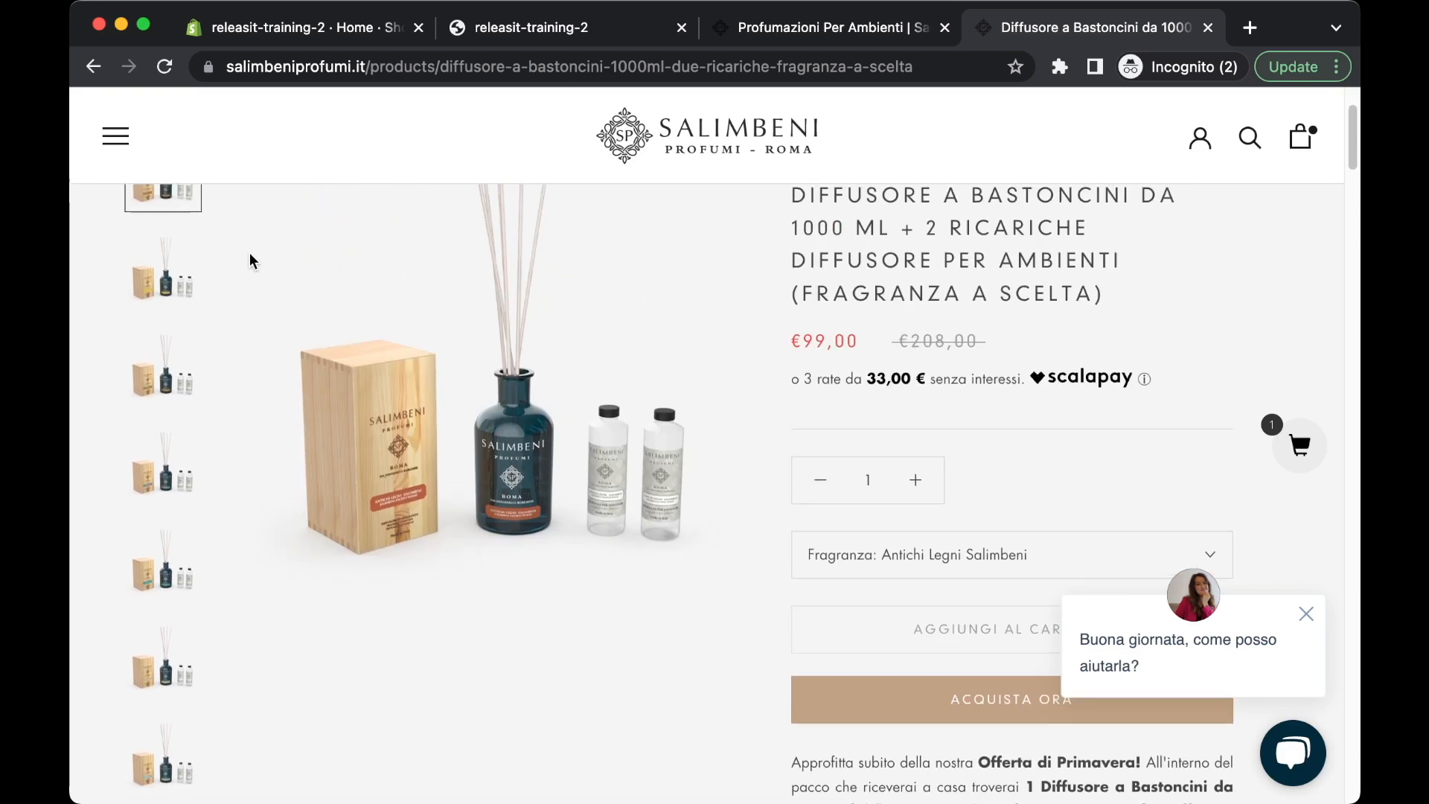
scroll(195, 509, "up", 1)
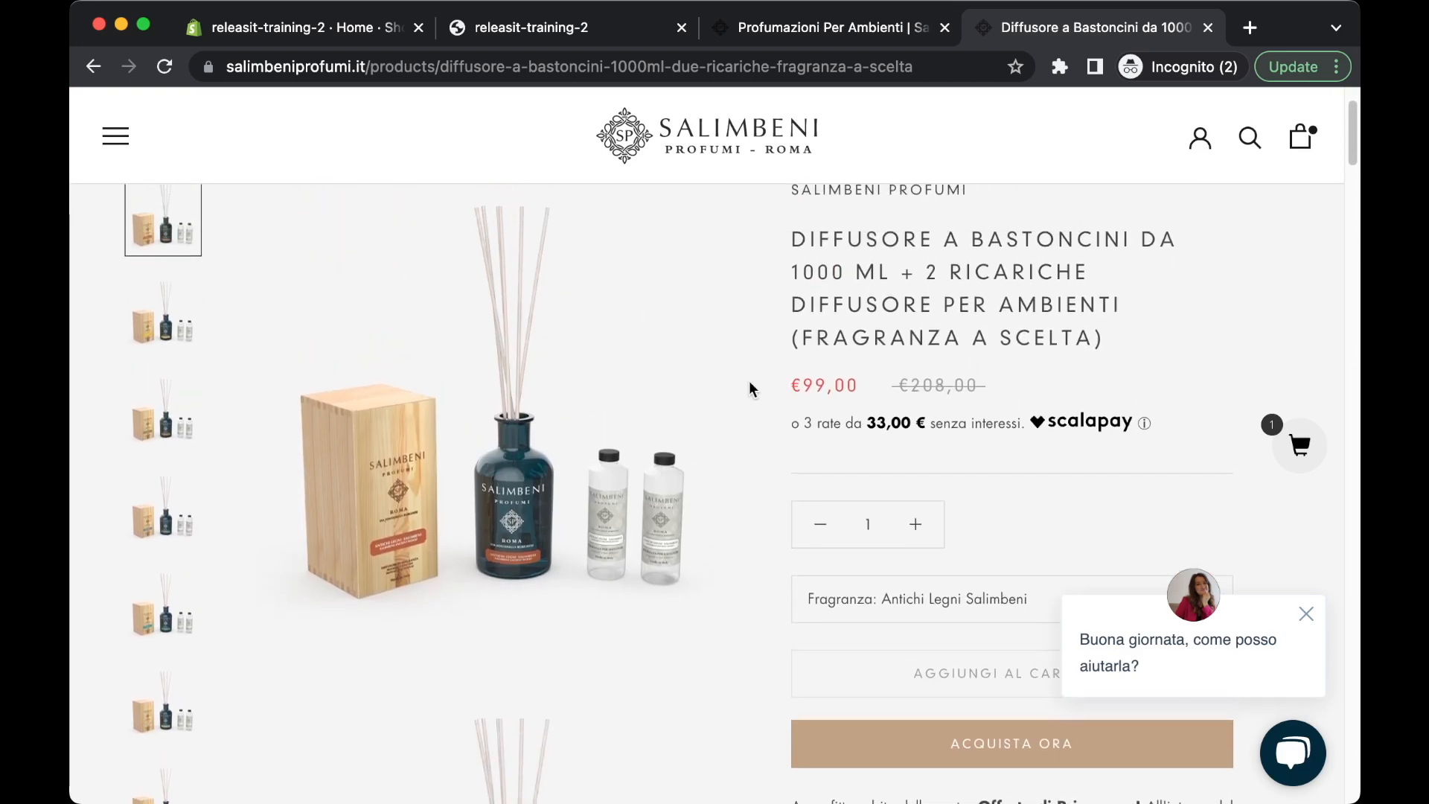
scroll(1043, 394, "down", 3)
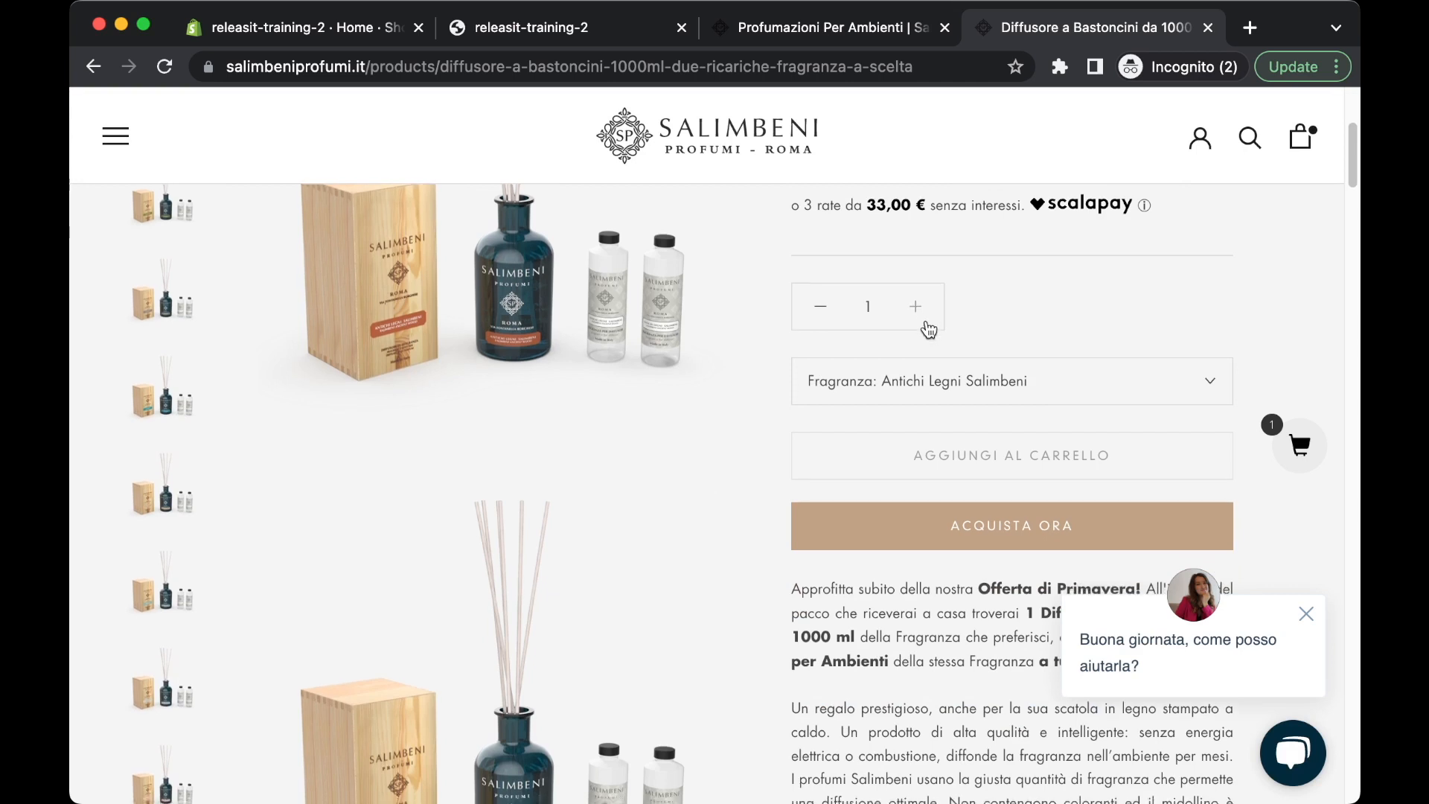
- Try the Legno di Noce e Radica fragrance variant, and set the diffuser's fragrance to Respiro di Mare
scroll(932, 335, "down", 1)
left_click(913, 308)
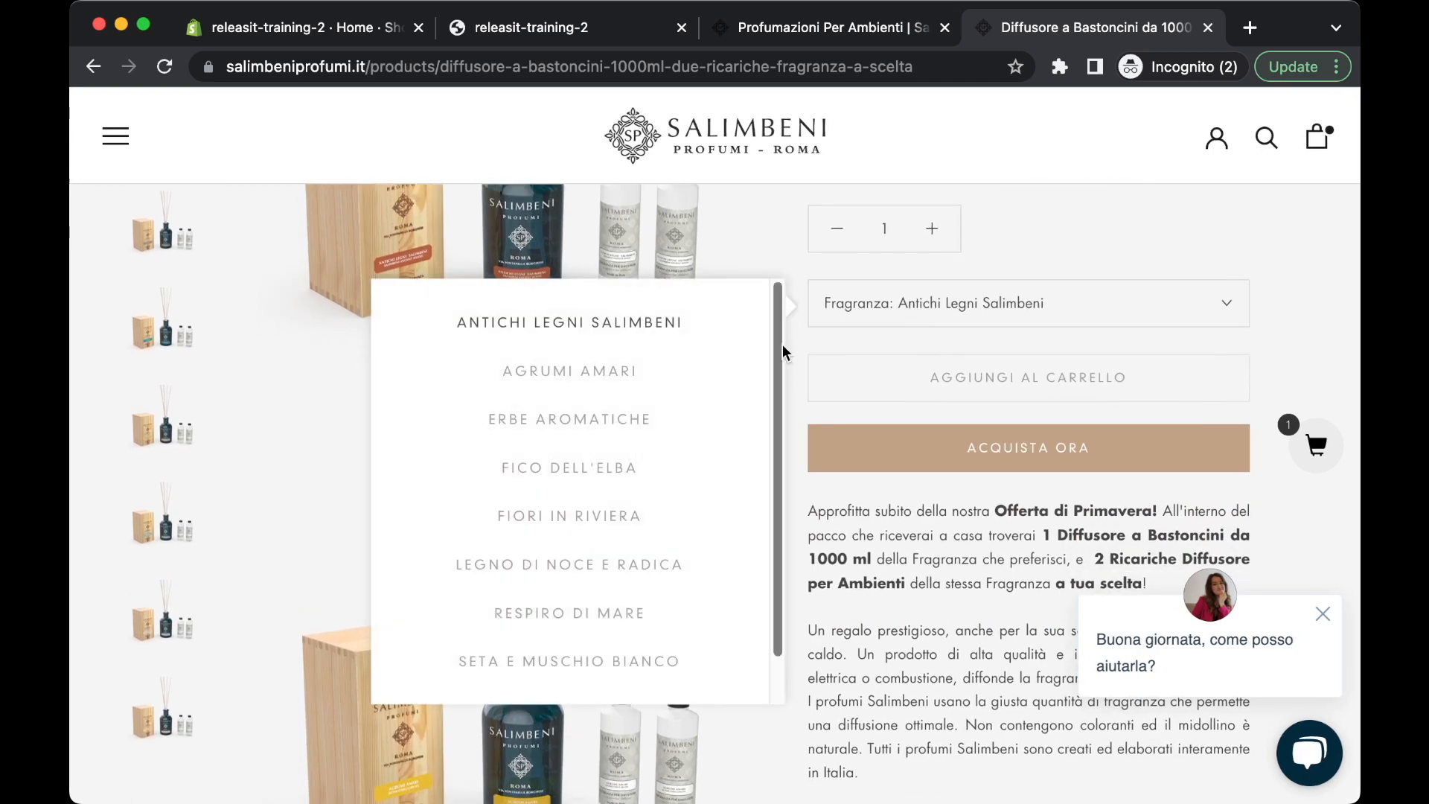
scroll(629, 451, "down", 1)
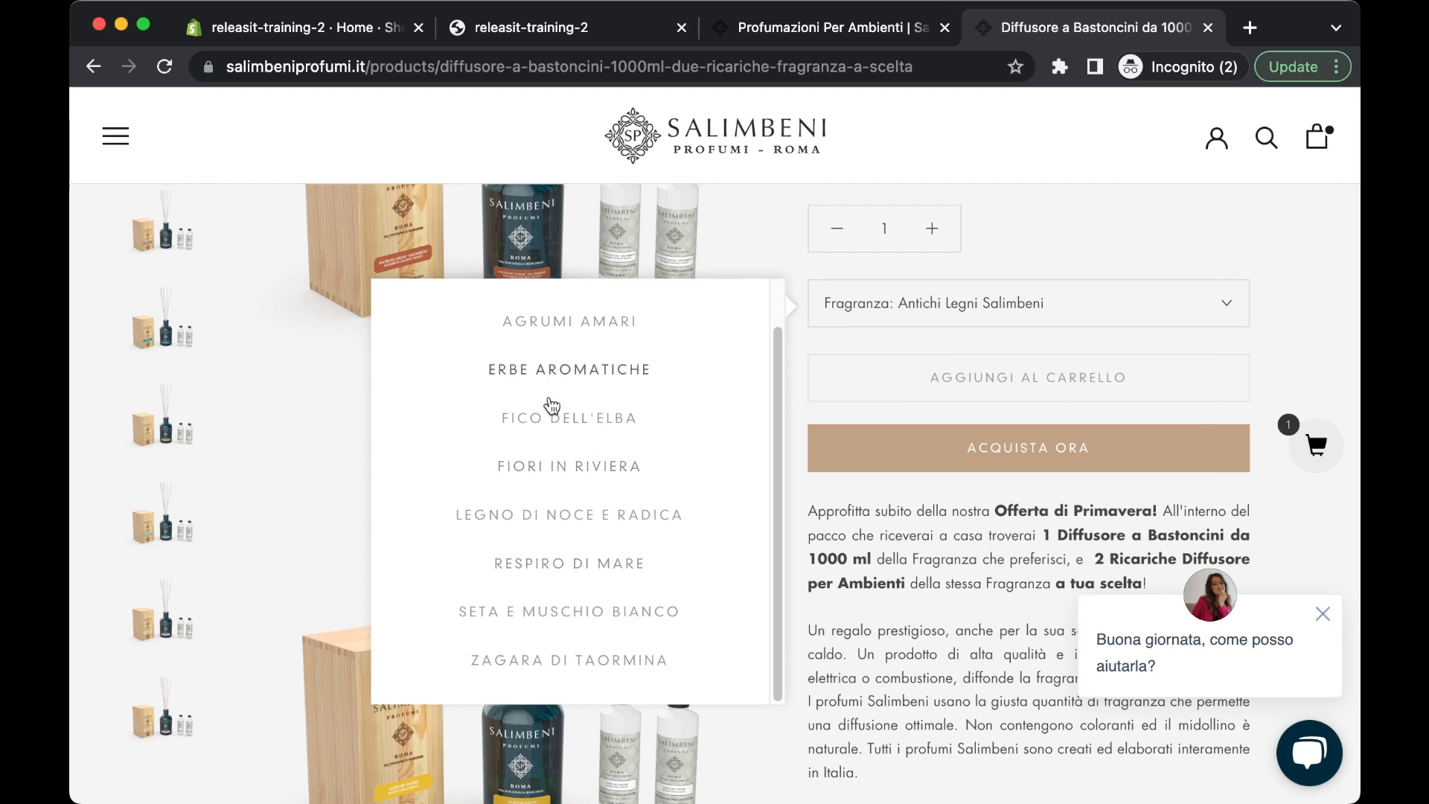
left_click(579, 514)
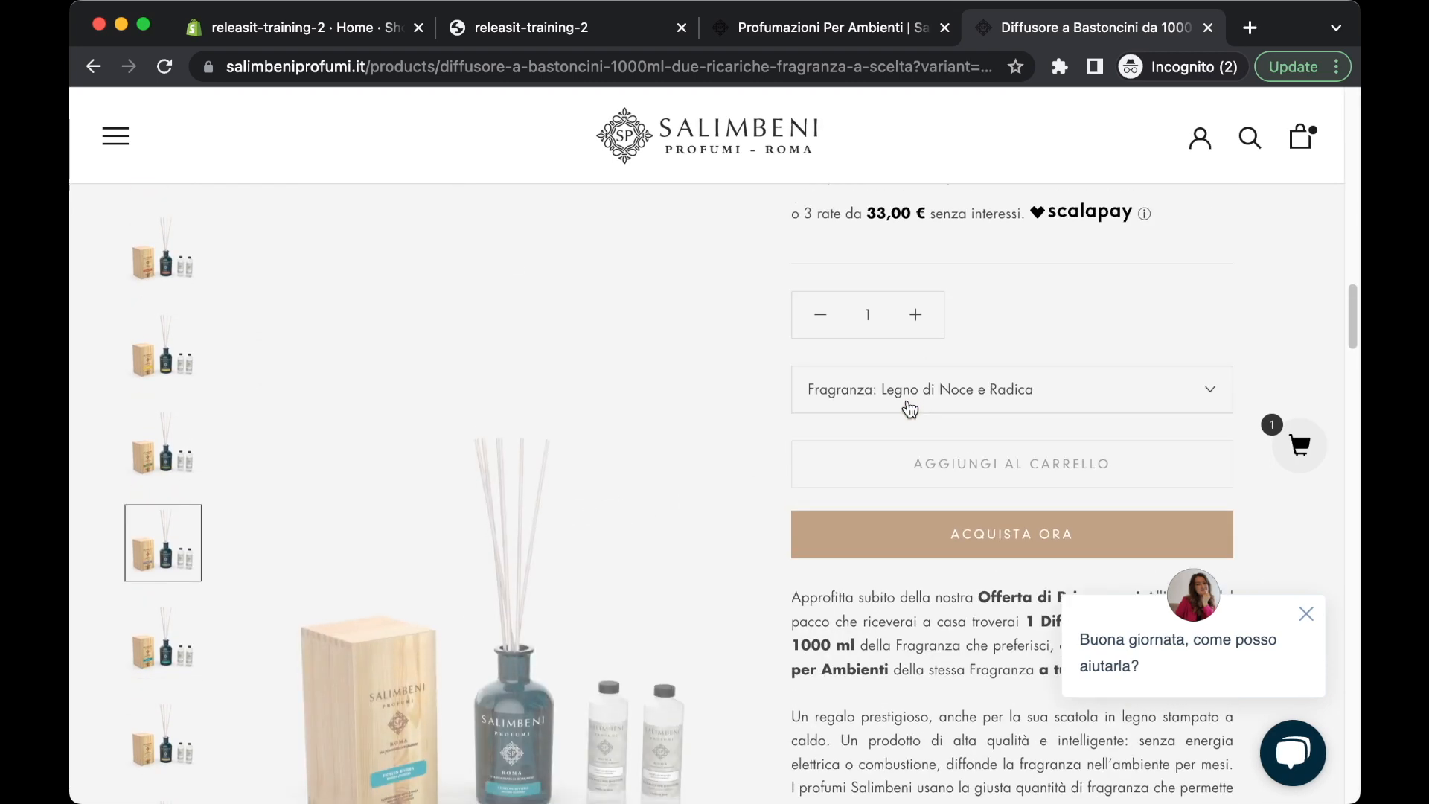
left_click(910, 406)
left_click(621, 464)
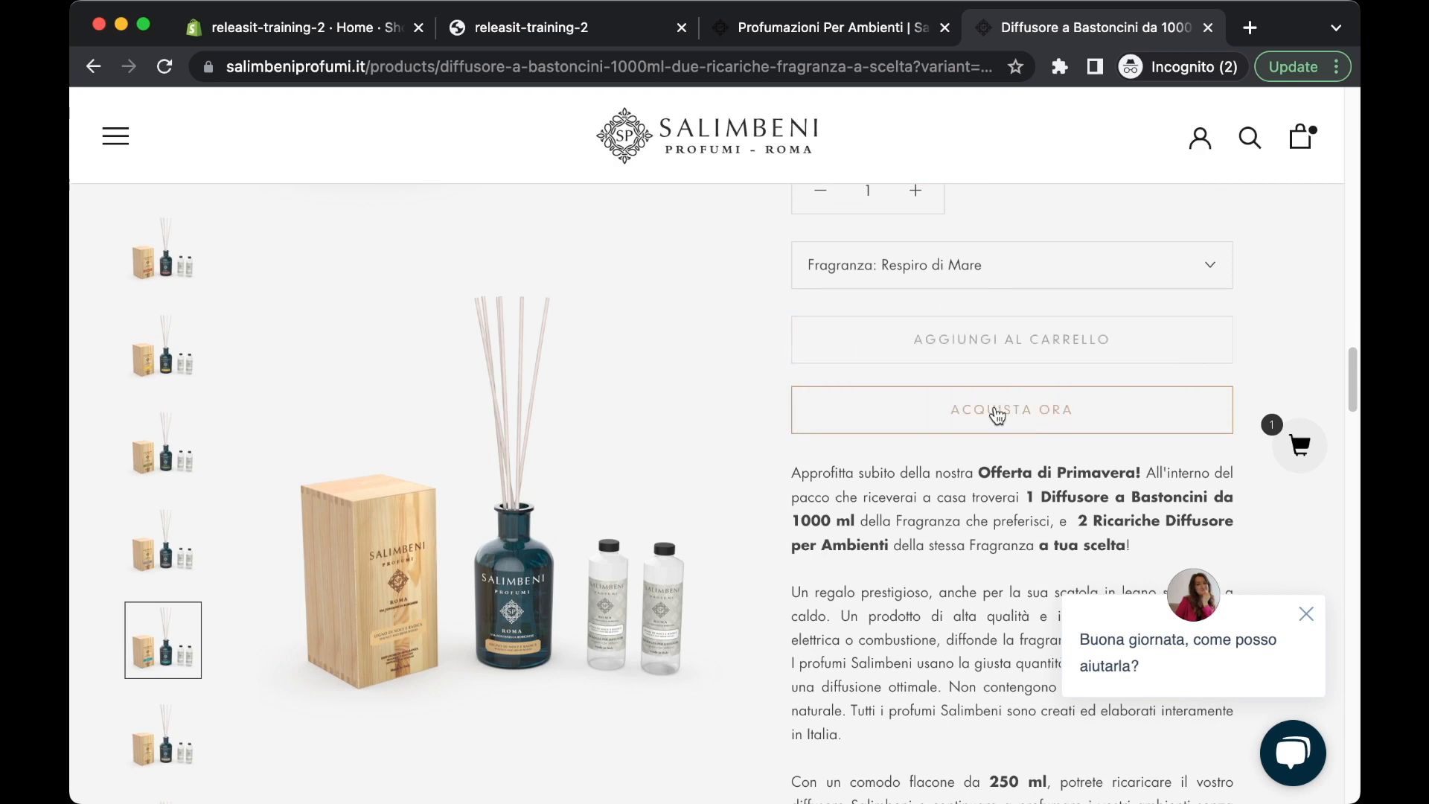
- Examine the rest of the product page, from the description through the recommended products to the footer
scroll(923, 409, "down", 1)
scroll(923, 409, "down", 5)
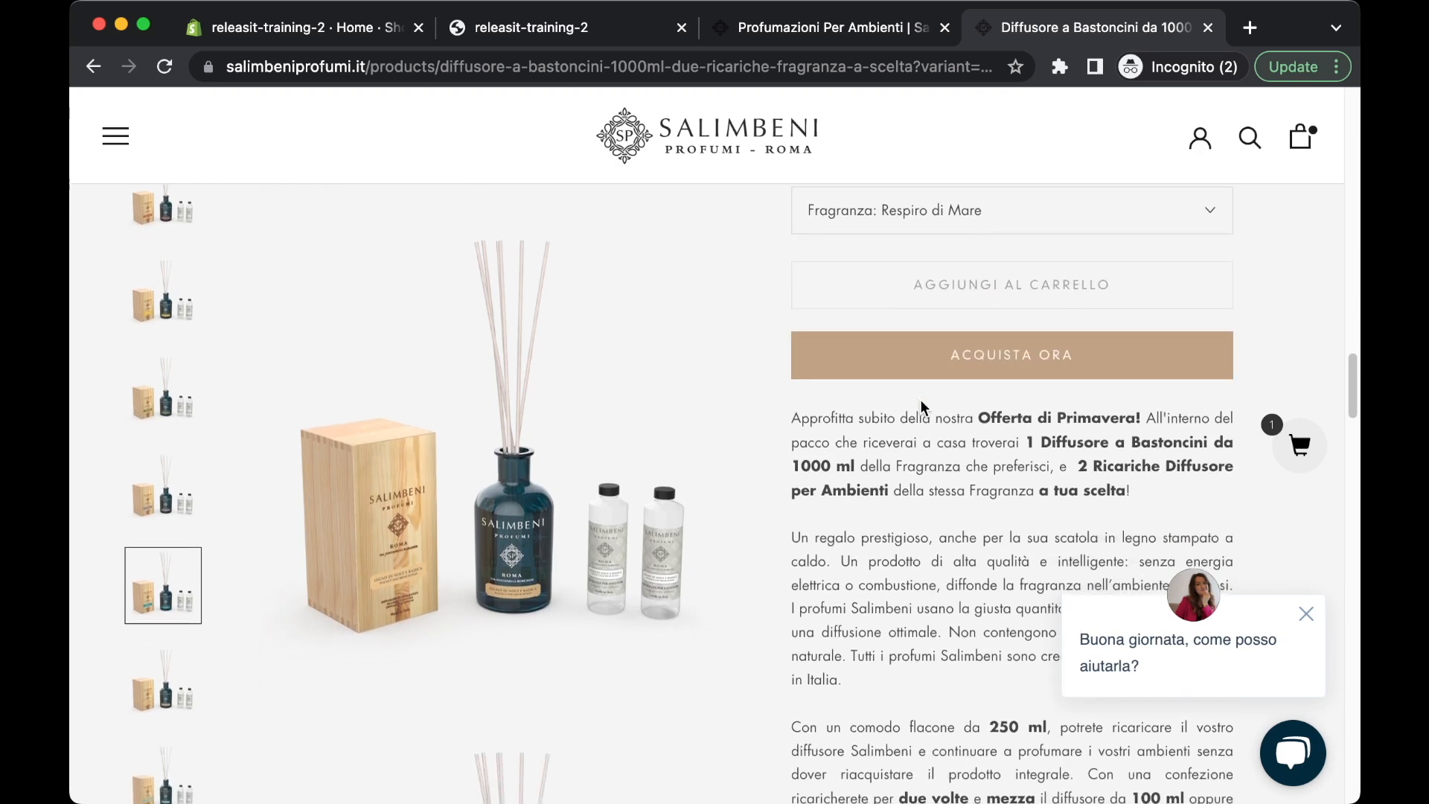
scroll(917, 395, "down", 6)
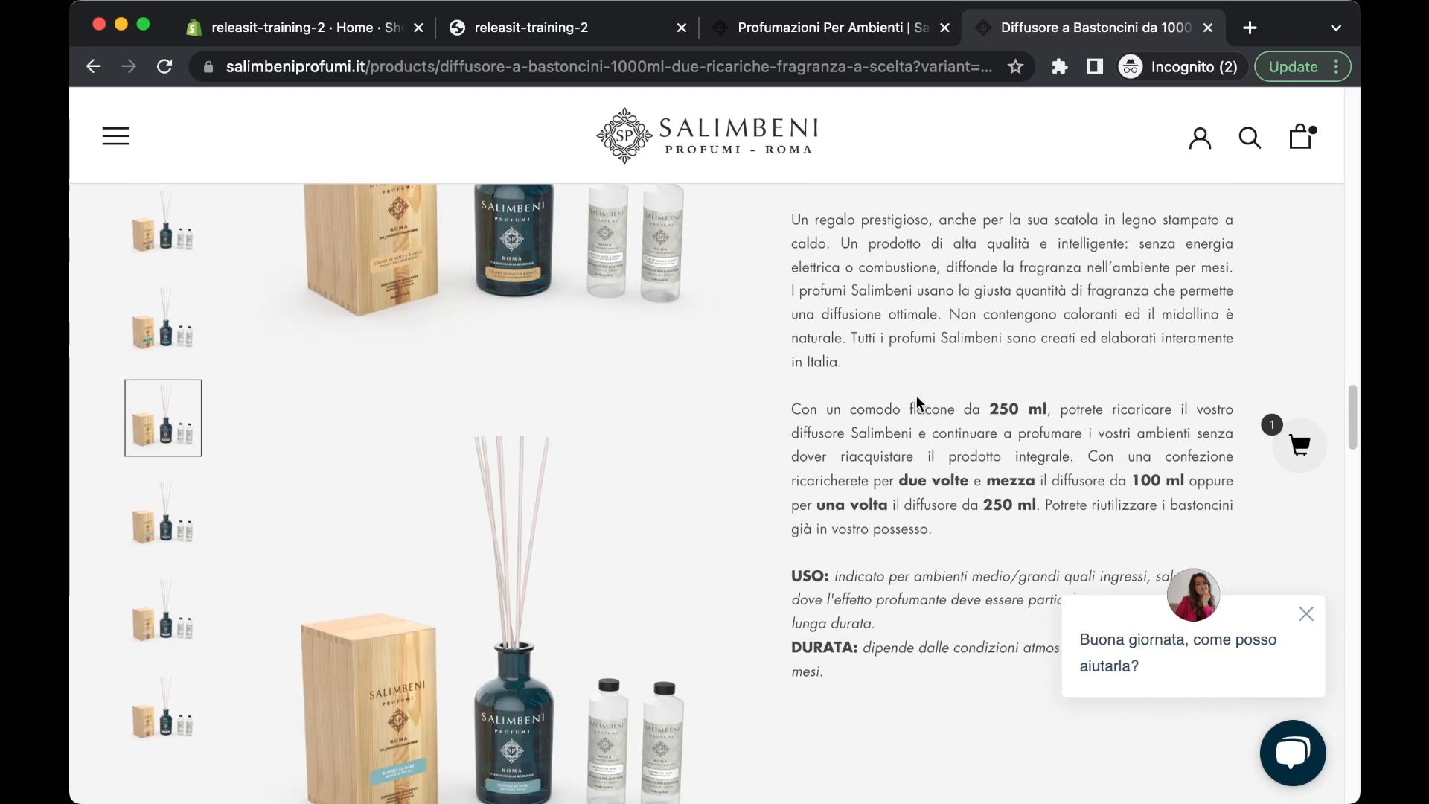
scroll(826, 356, "down", 15)
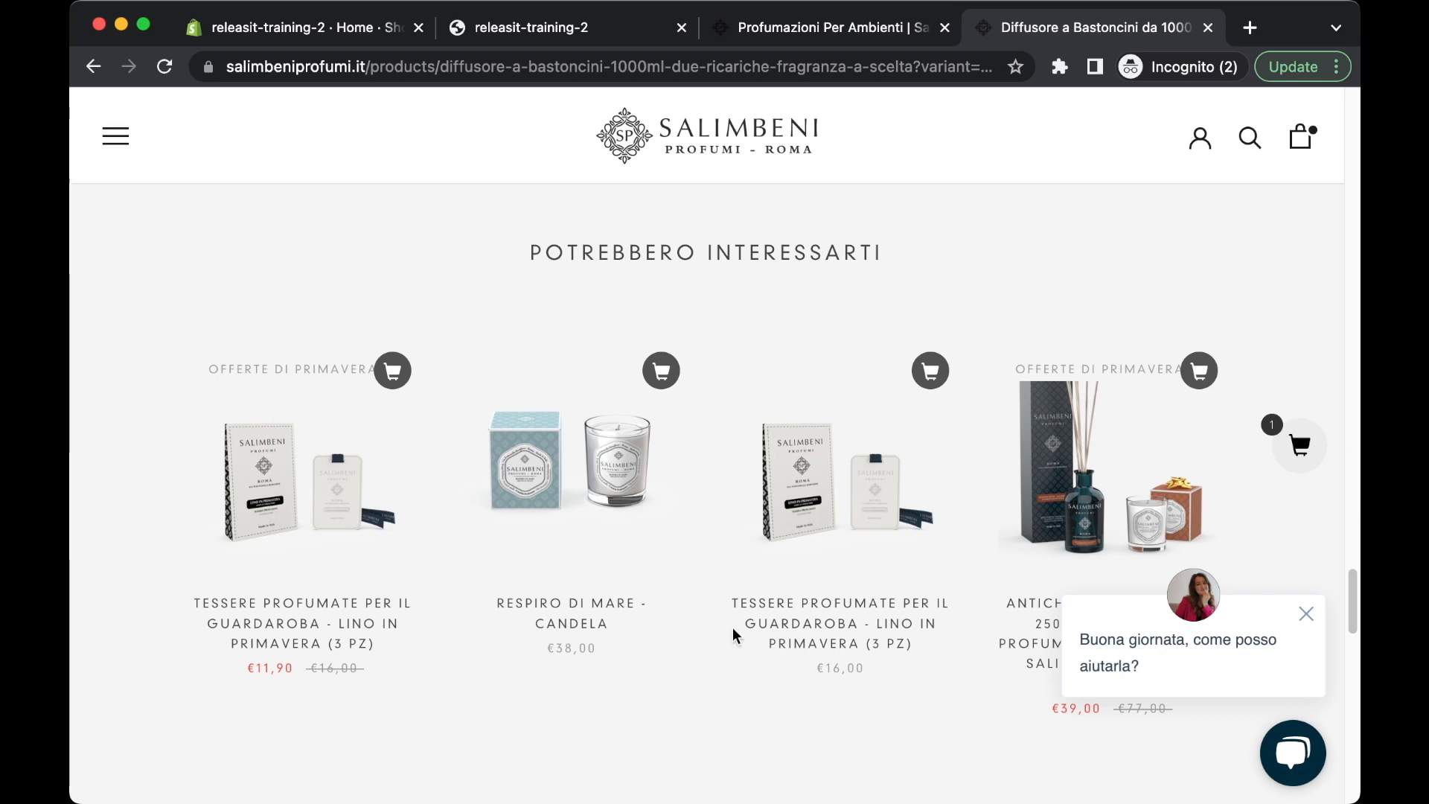
scroll(670, 409, "down", 3)
scroll(450, 536, "up", 4)
scroll(895, 456, "down", 4)
scroll(895, 455, "down", 15)
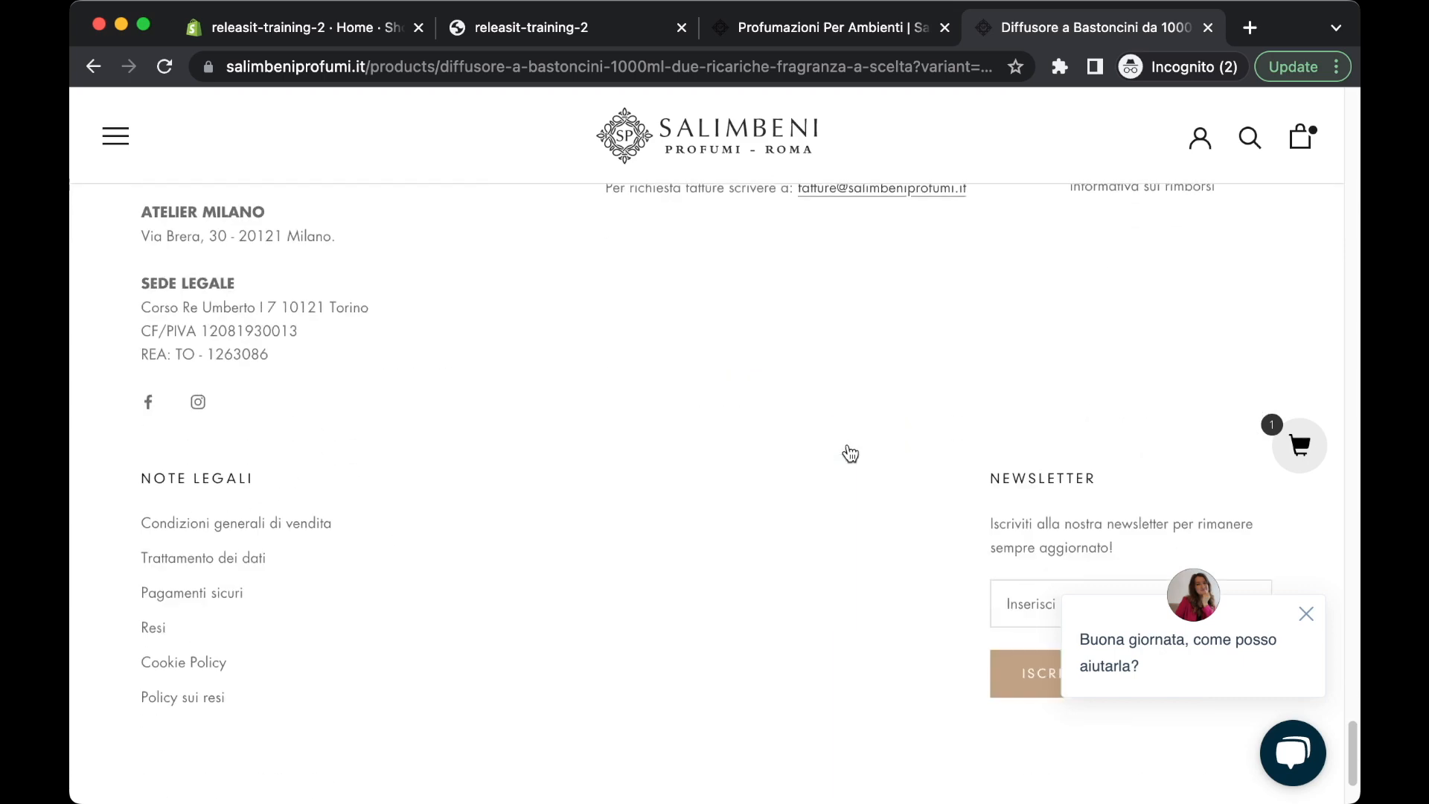
scroll(850, 453, "up", 20)
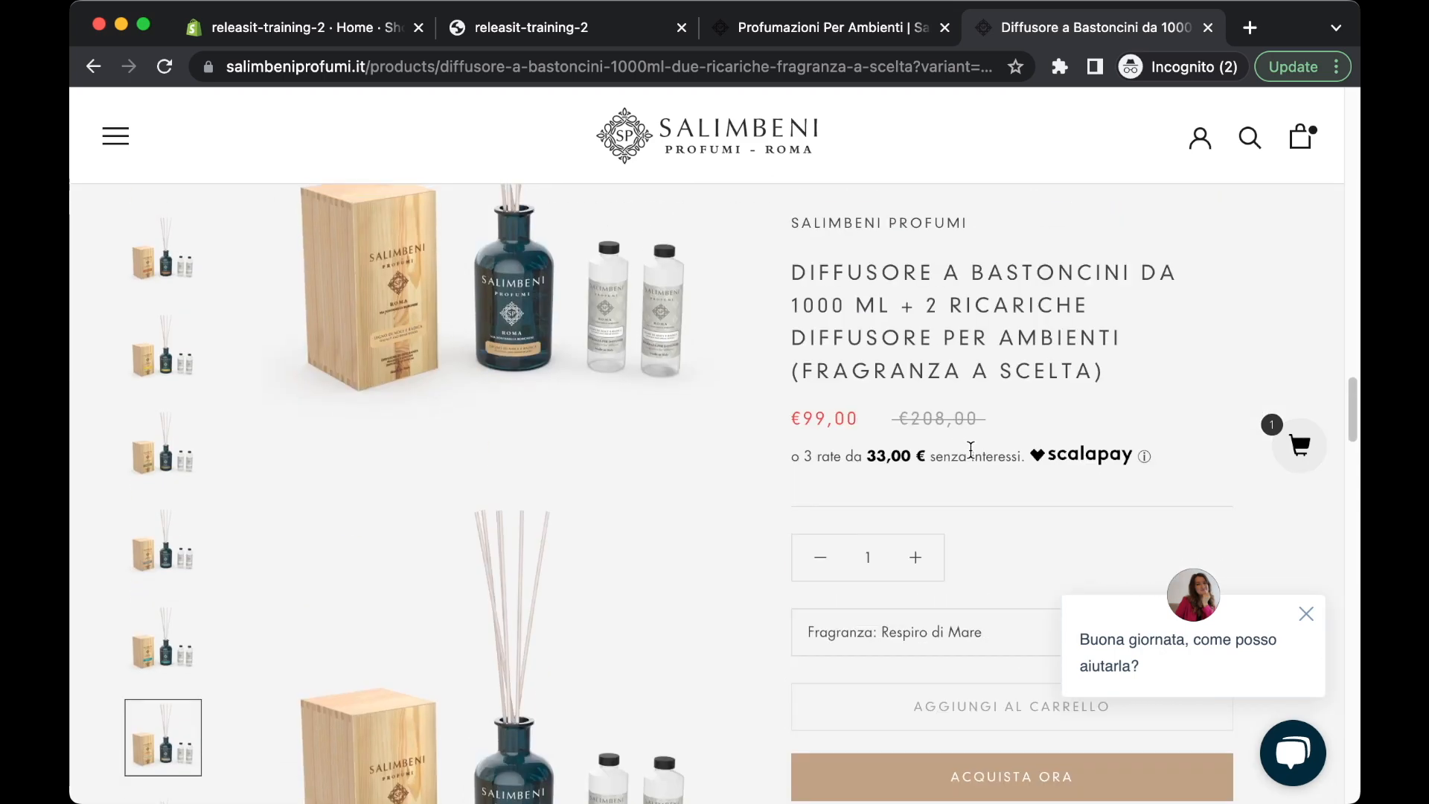
- Dismiss the chat greeting, add the Respiro di Mare diffuser to the cart and proceed to checkout
scroll(970, 449, "down", 3)
left_click(1306, 614)
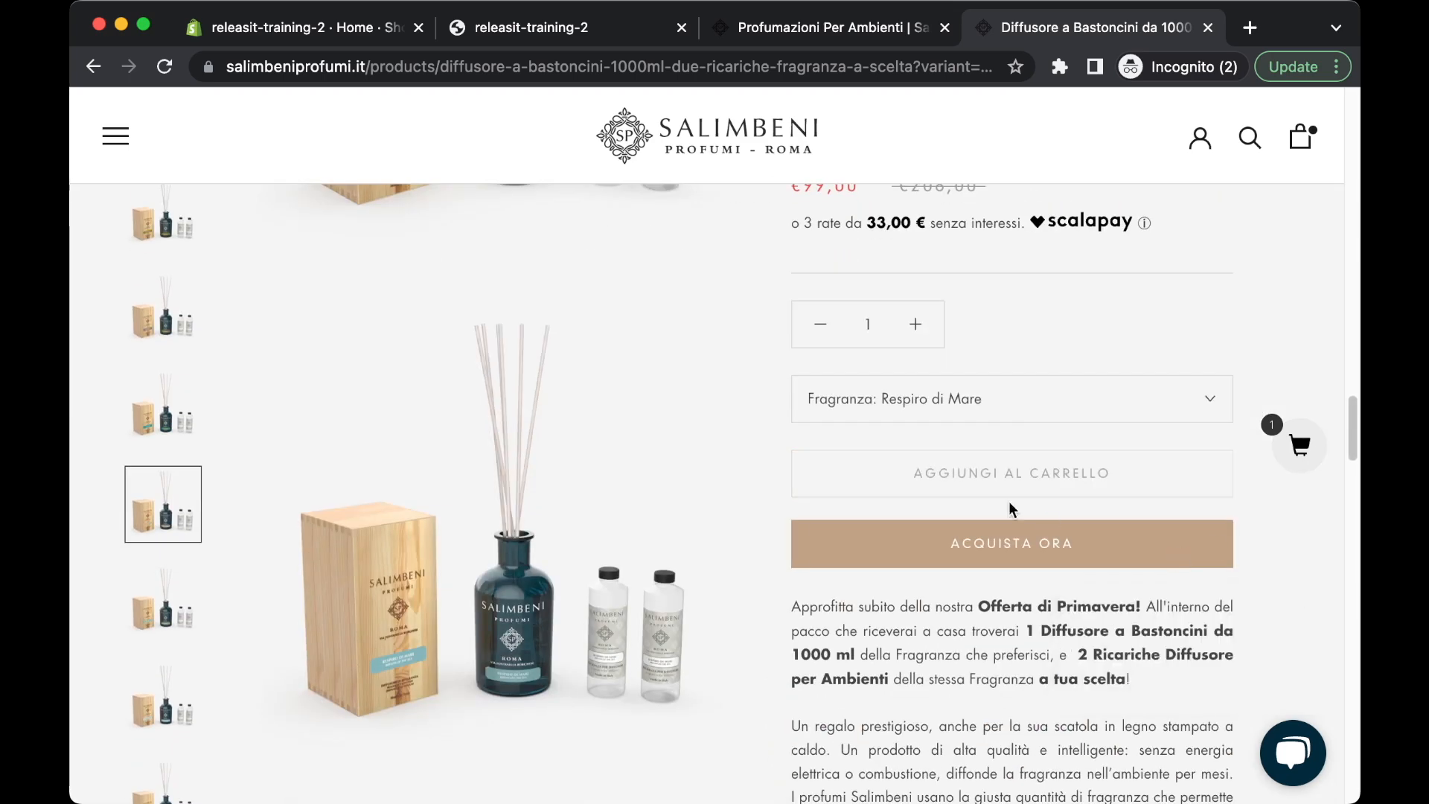
left_click(962, 485)
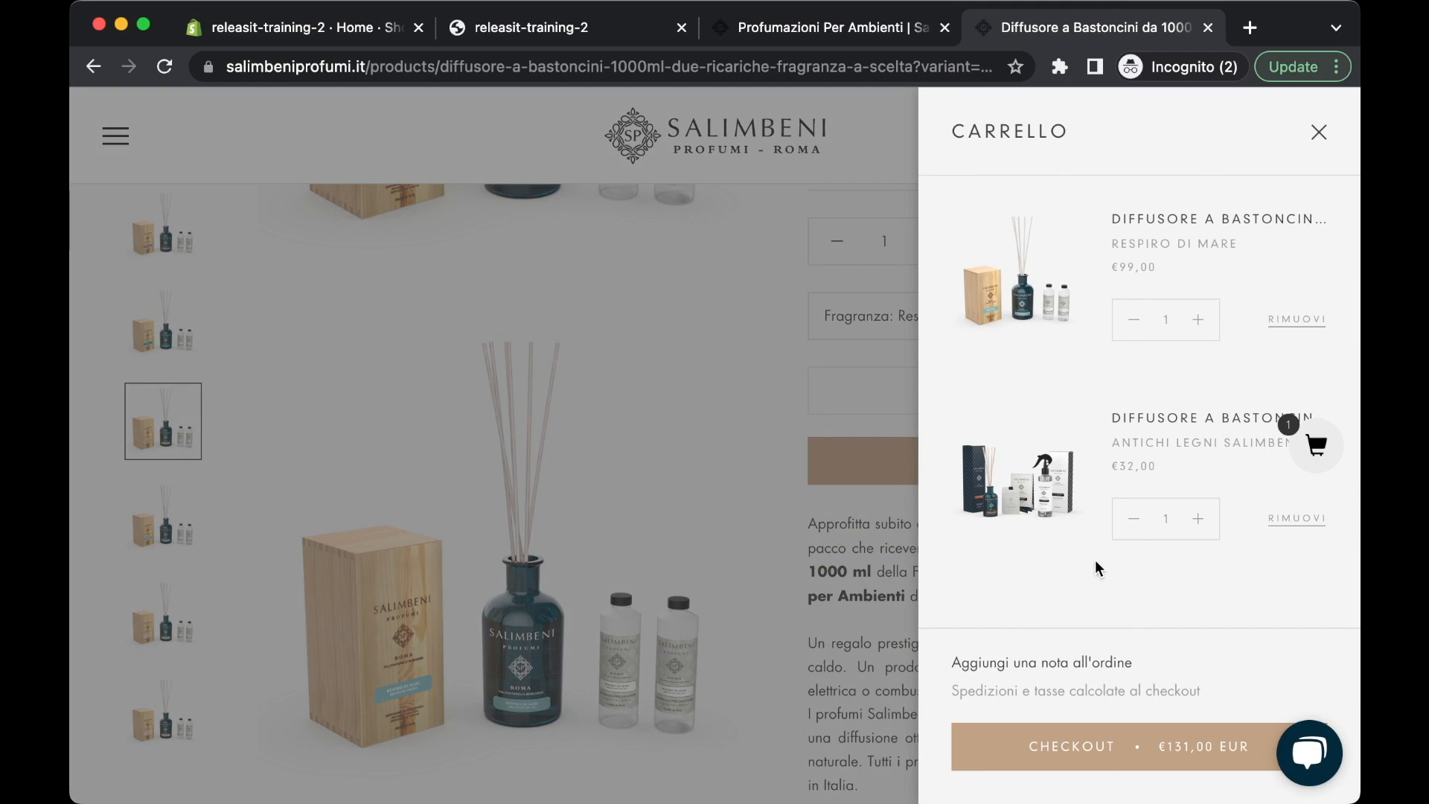
left_click(1065, 761)
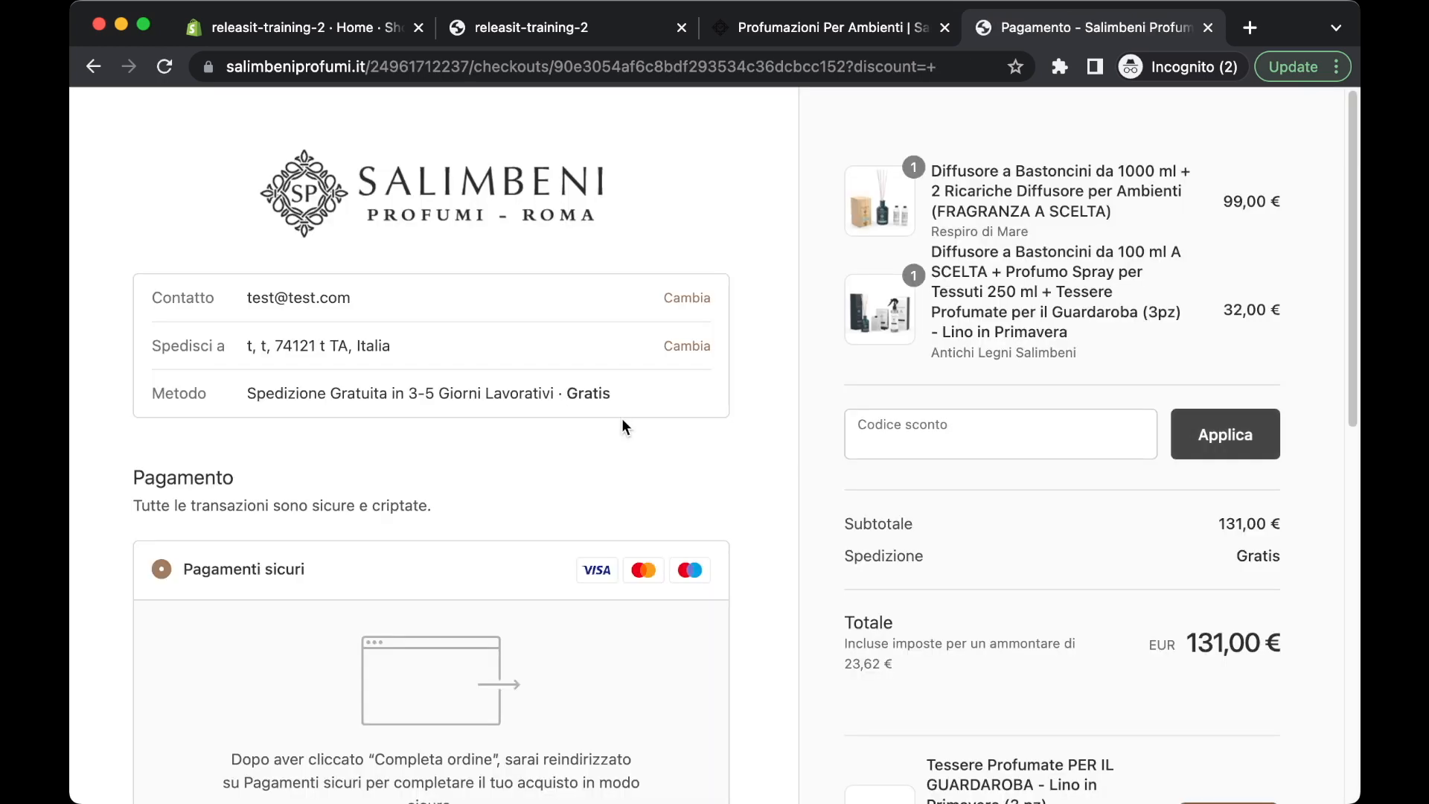
- Return from the payment stage of the checkout through shipping to the customer information stage
scroll(595, 417, "down", 10)
left_click(259, 601)
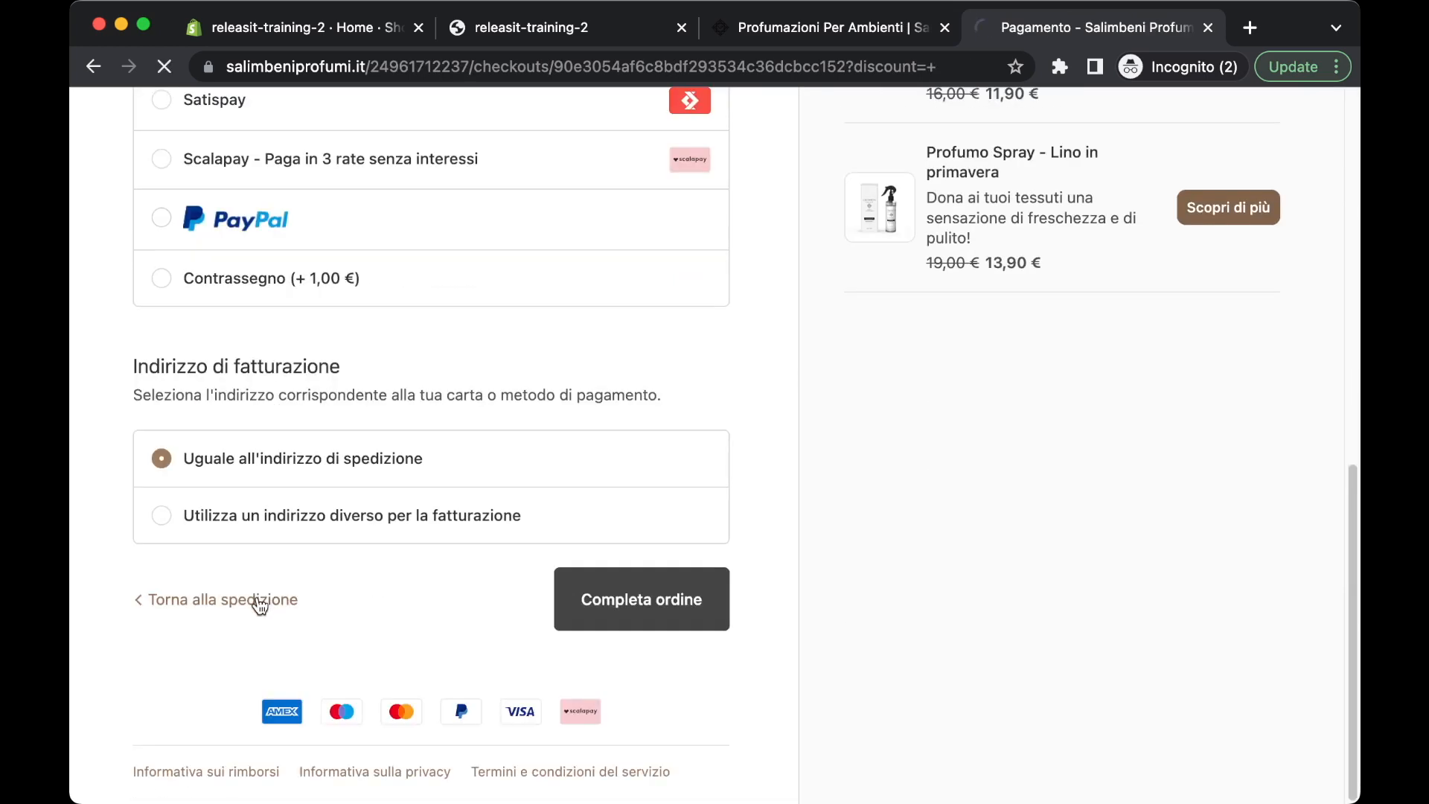
left_click(231, 580)
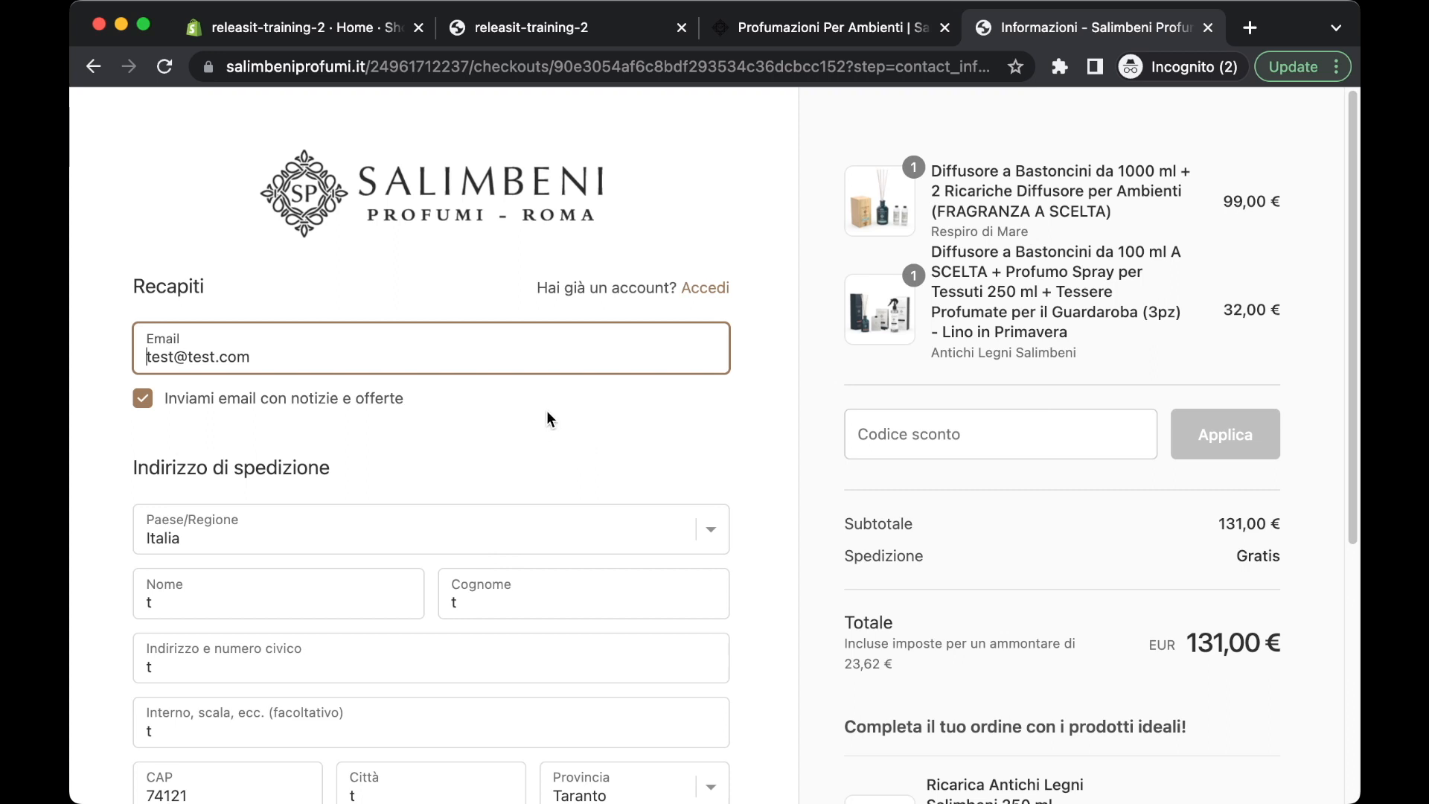
- Examine the contact e-mail field and the layout of the shipping address form in the checkout
left_click_drag(511, 362, 107, 348)
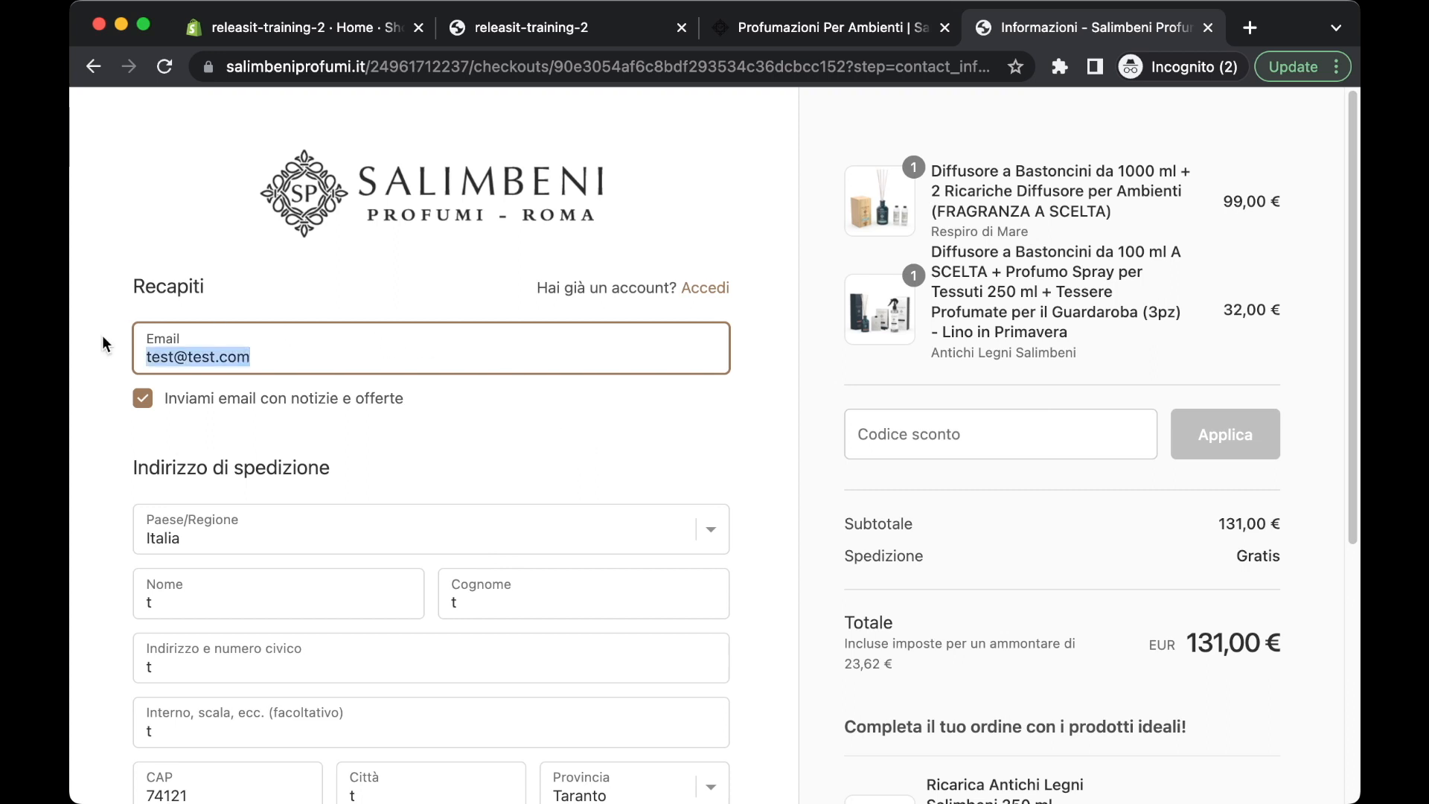
left_click(503, 415)
scroll(742, 359, "down", 3)
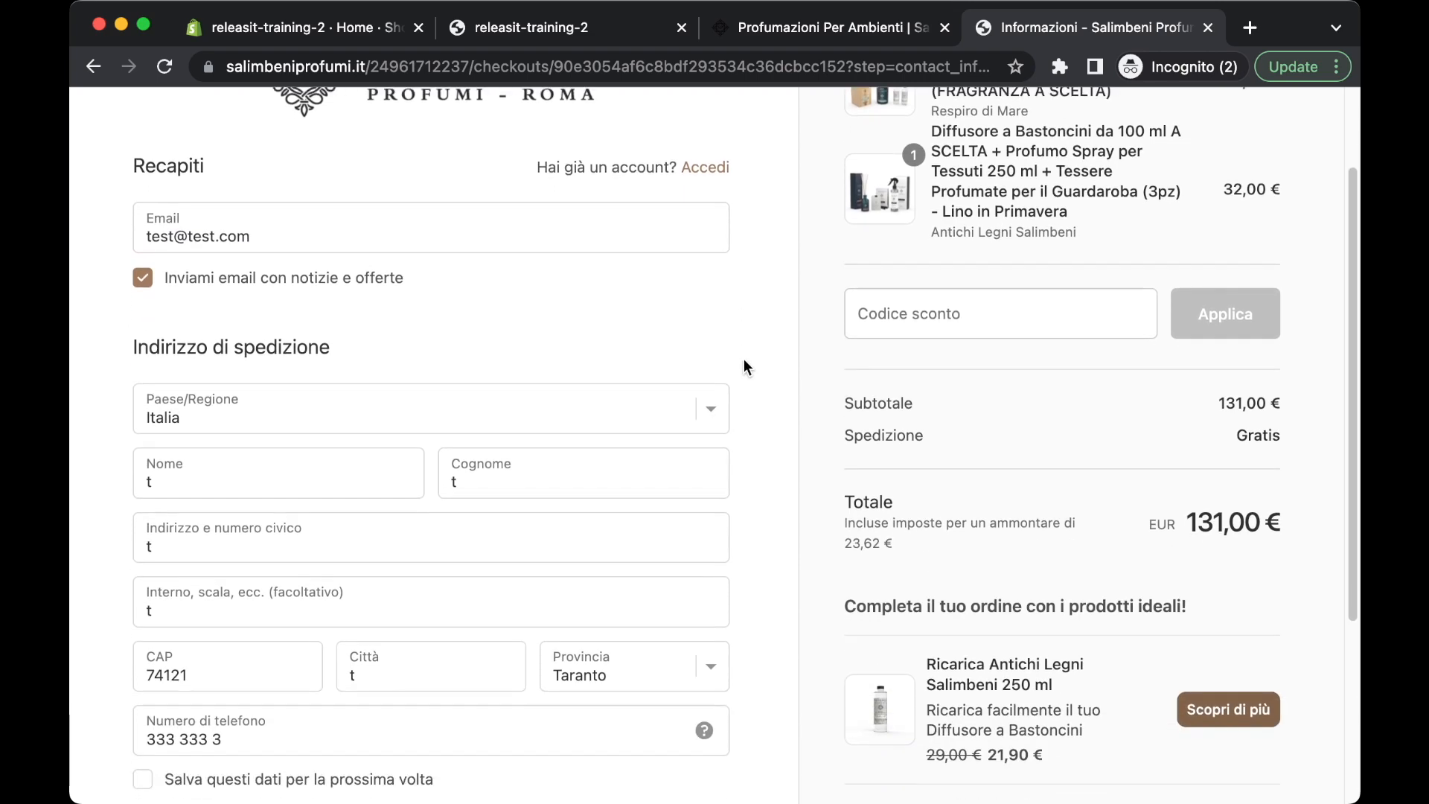
scroll(395, 364, "down", 4)
scroll(402, 369, "up", 2)
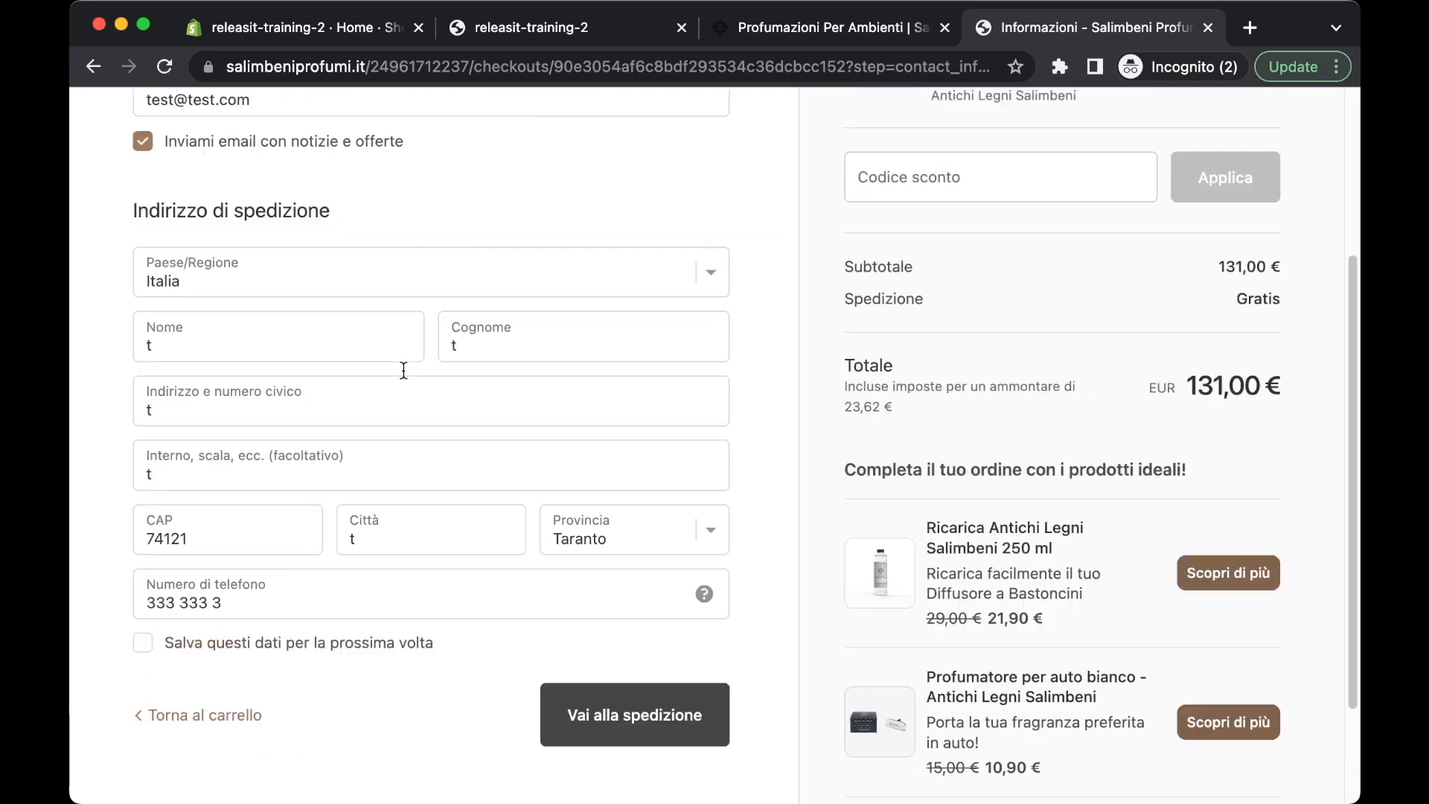
scroll(404, 370, "up", 2)
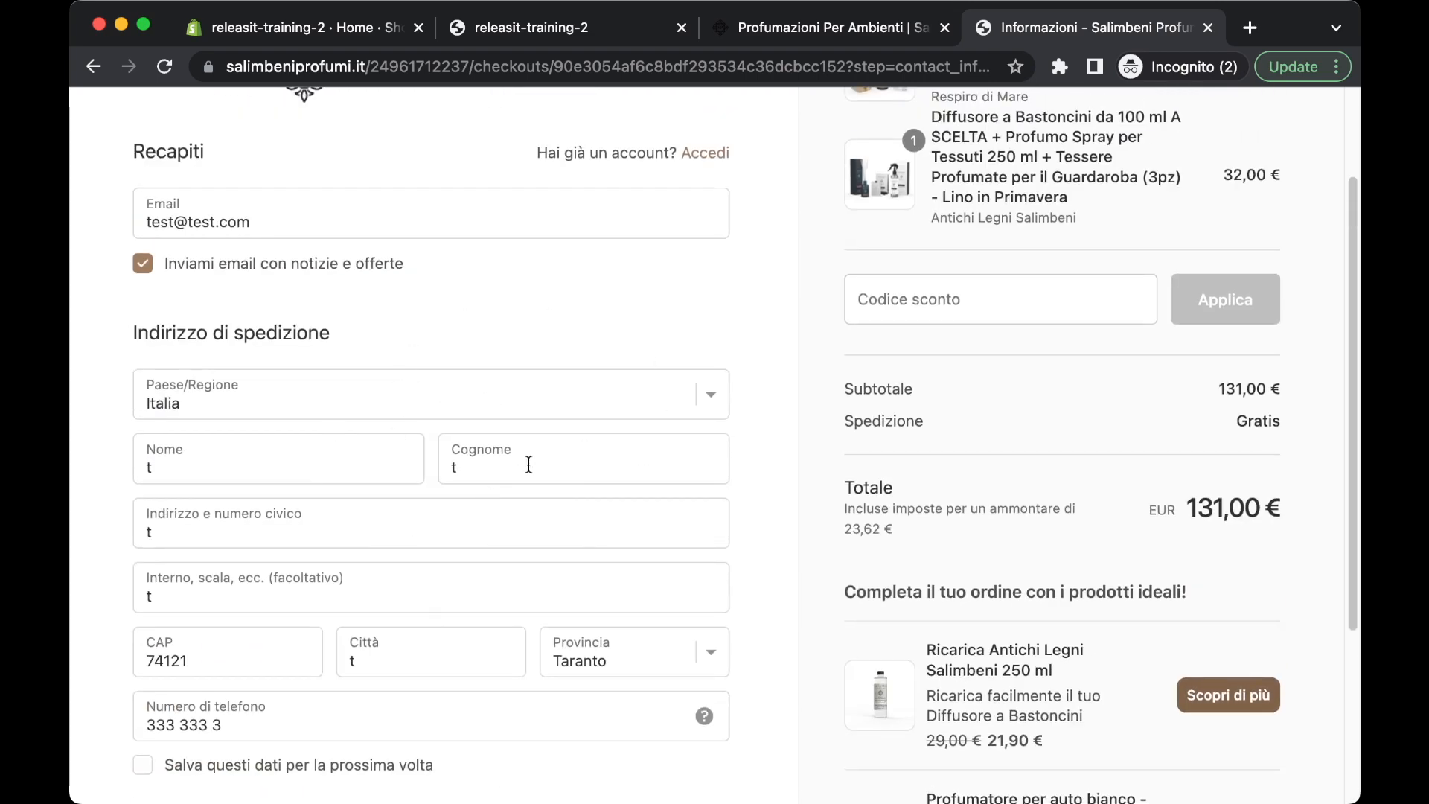
scroll(527, 462, "down", 1)
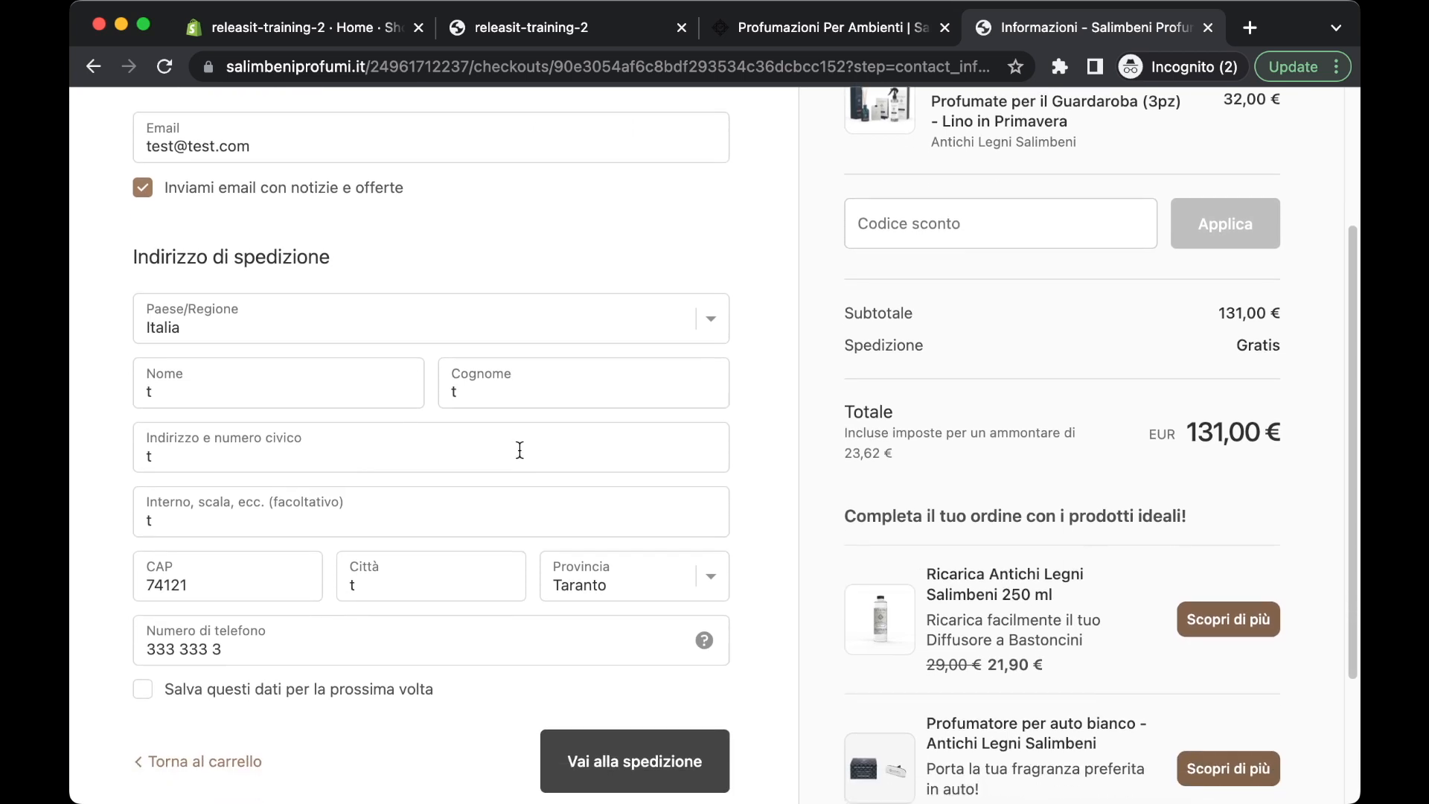
- Go through the first name, surname, address, apartment, postcode, city and phone fields of the shipping address
left_click(201, 398)
left_click(549, 400)
left_click(229, 445)
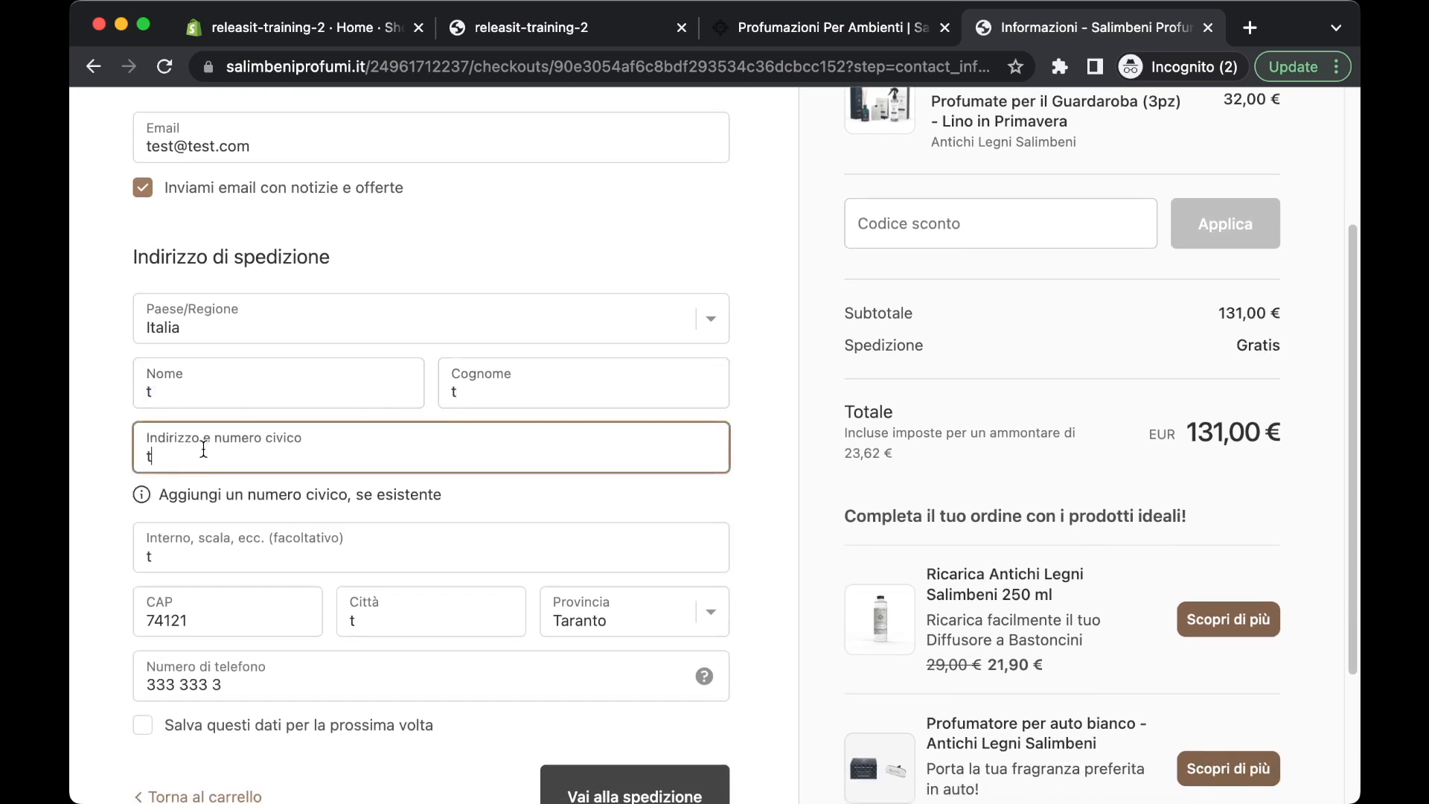
left_click(227, 551)
left_click(224, 615)
left_click(375, 629)
left_click(311, 655)
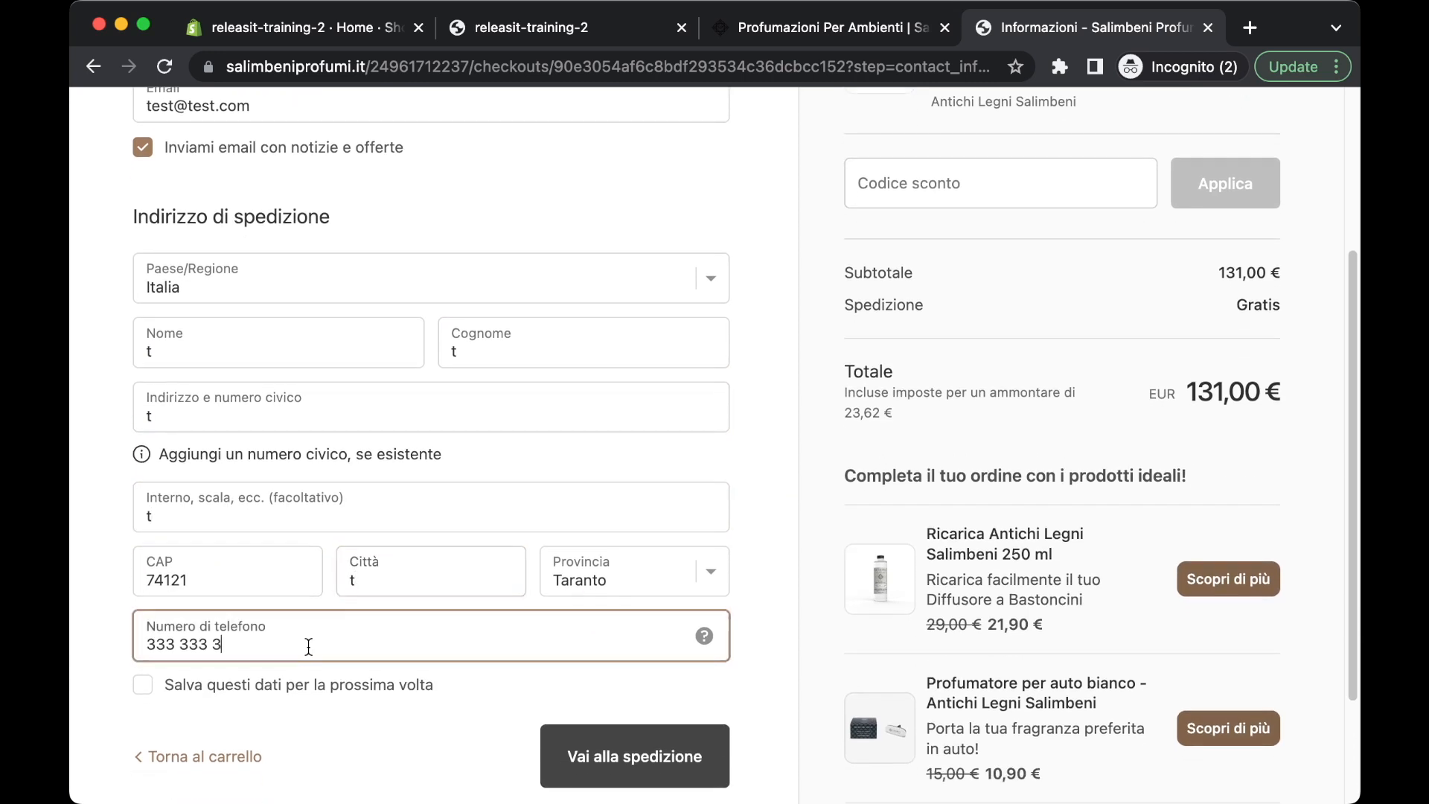
scroll(312, 645, "down", 1)
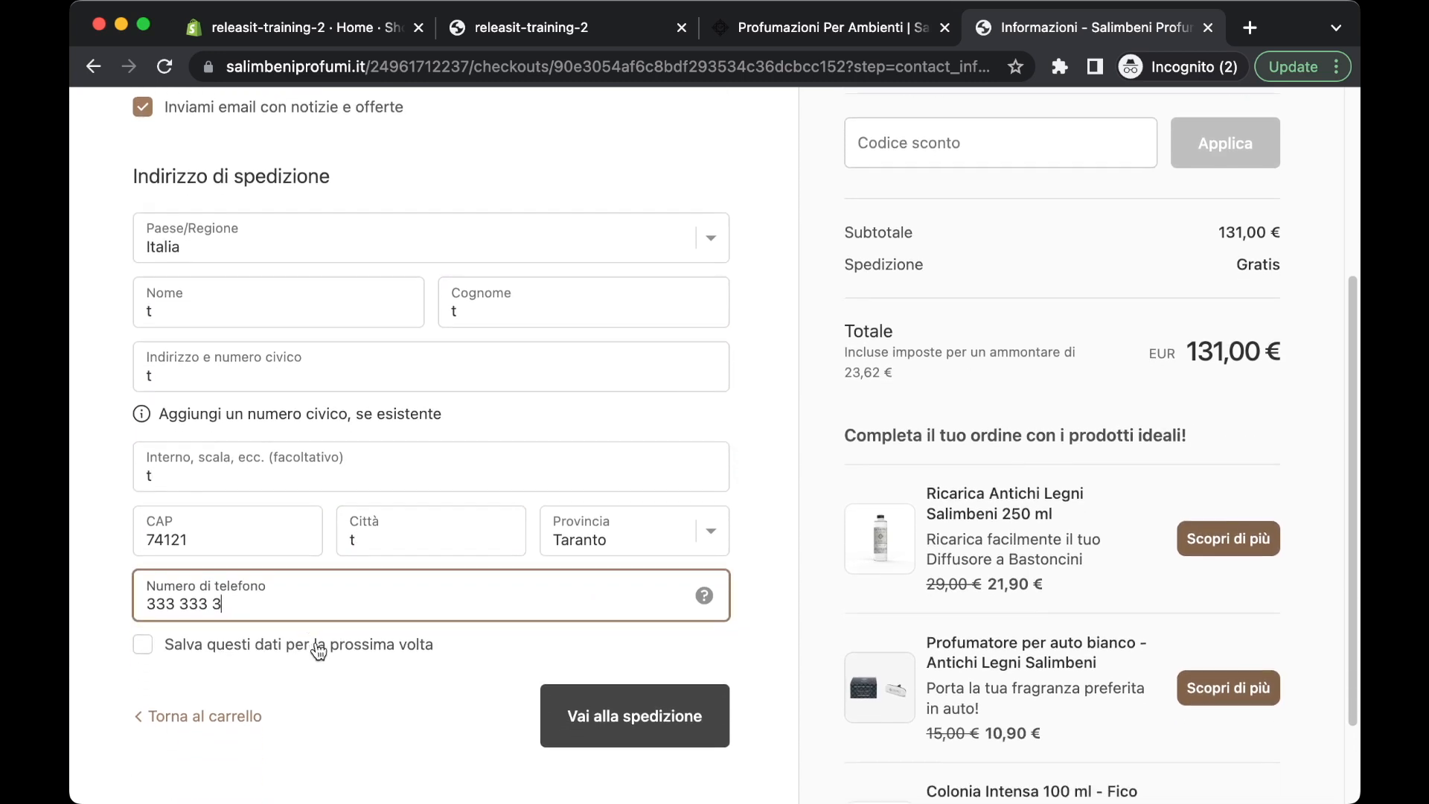
- Continue to shipping, keep Spedizione Gratuita in 3-5 Giorni Lavorativi and proceed to the payment stage
left_click(669, 717)
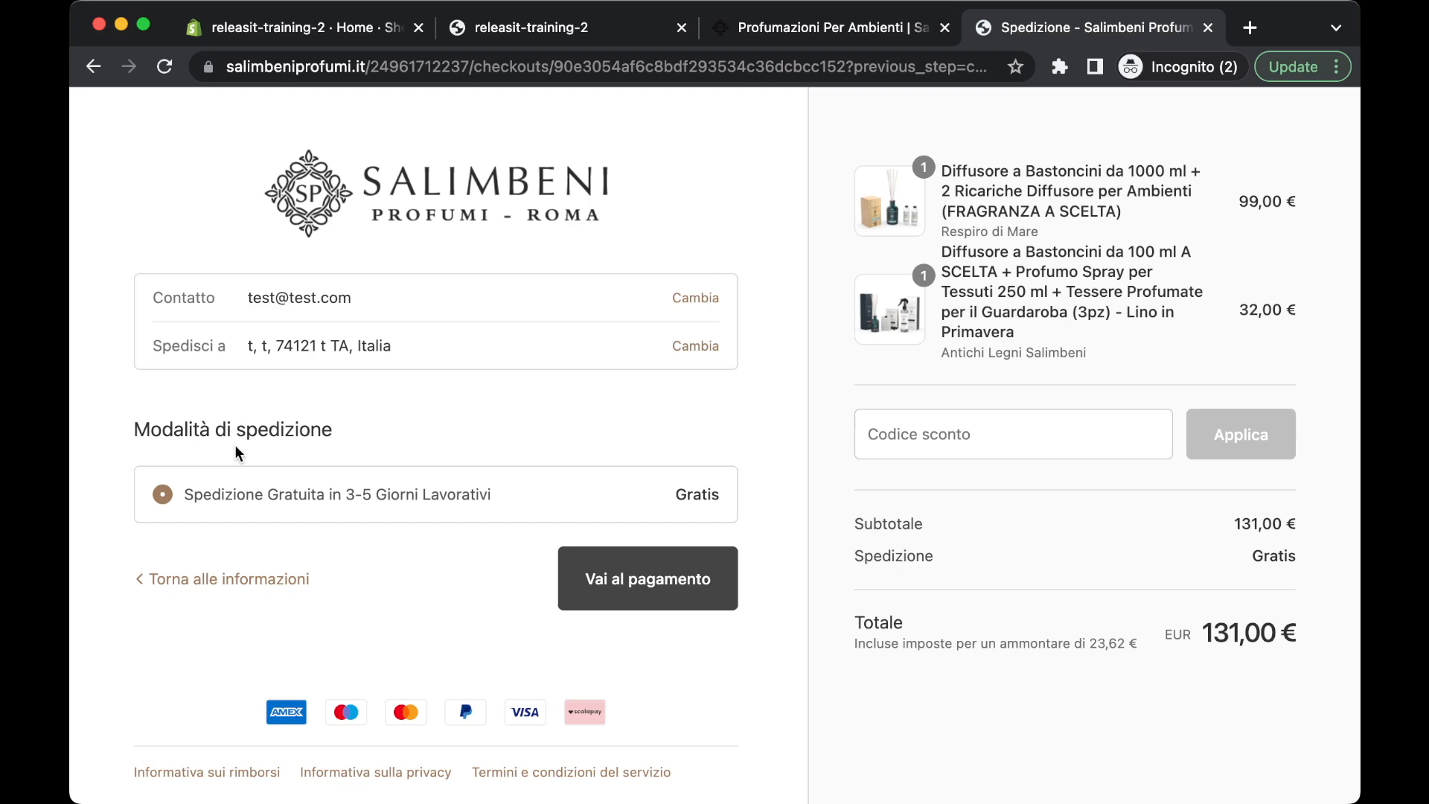
left_click(689, 585)
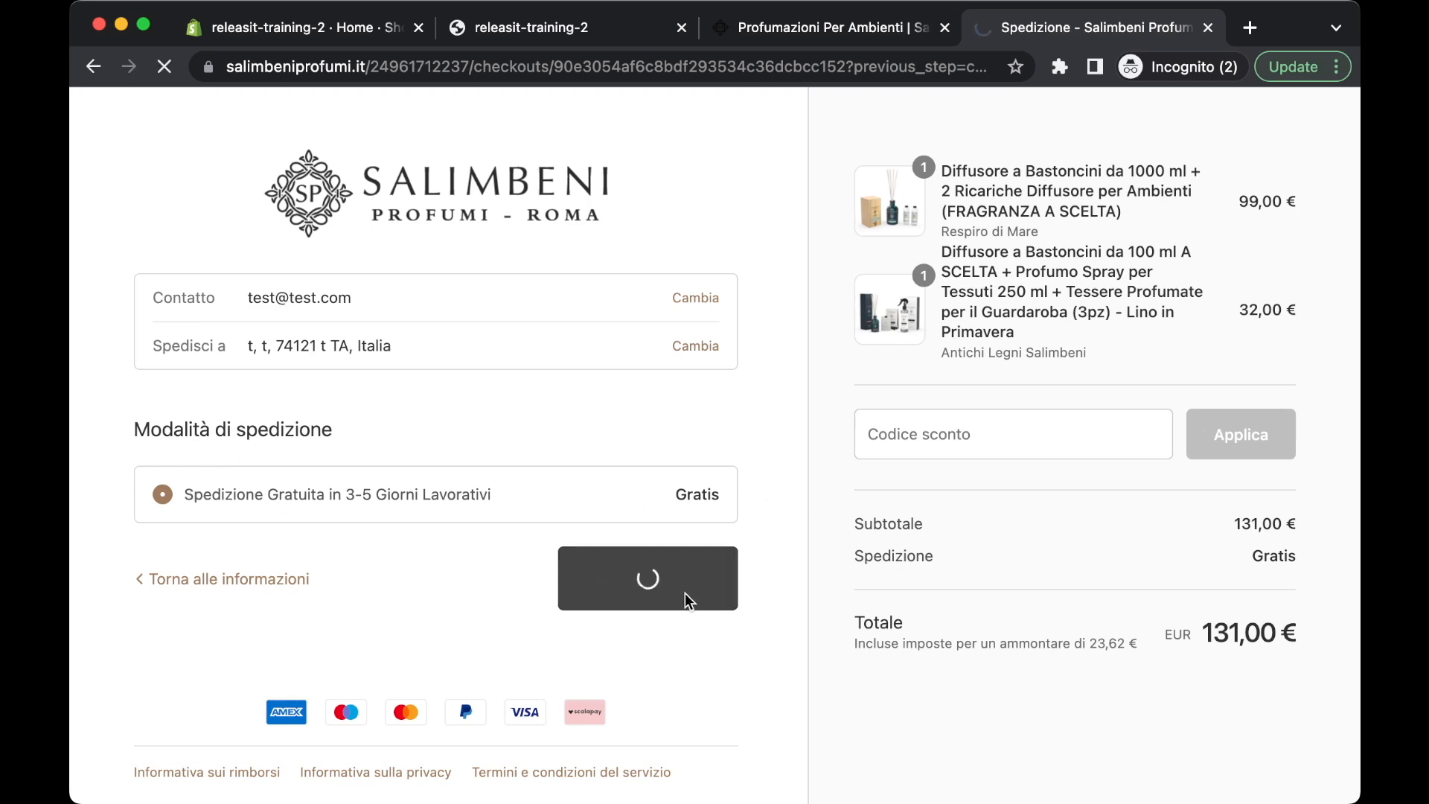
scroll(711, 543, "down", 3)
scroll(707, 524, "down", 1)
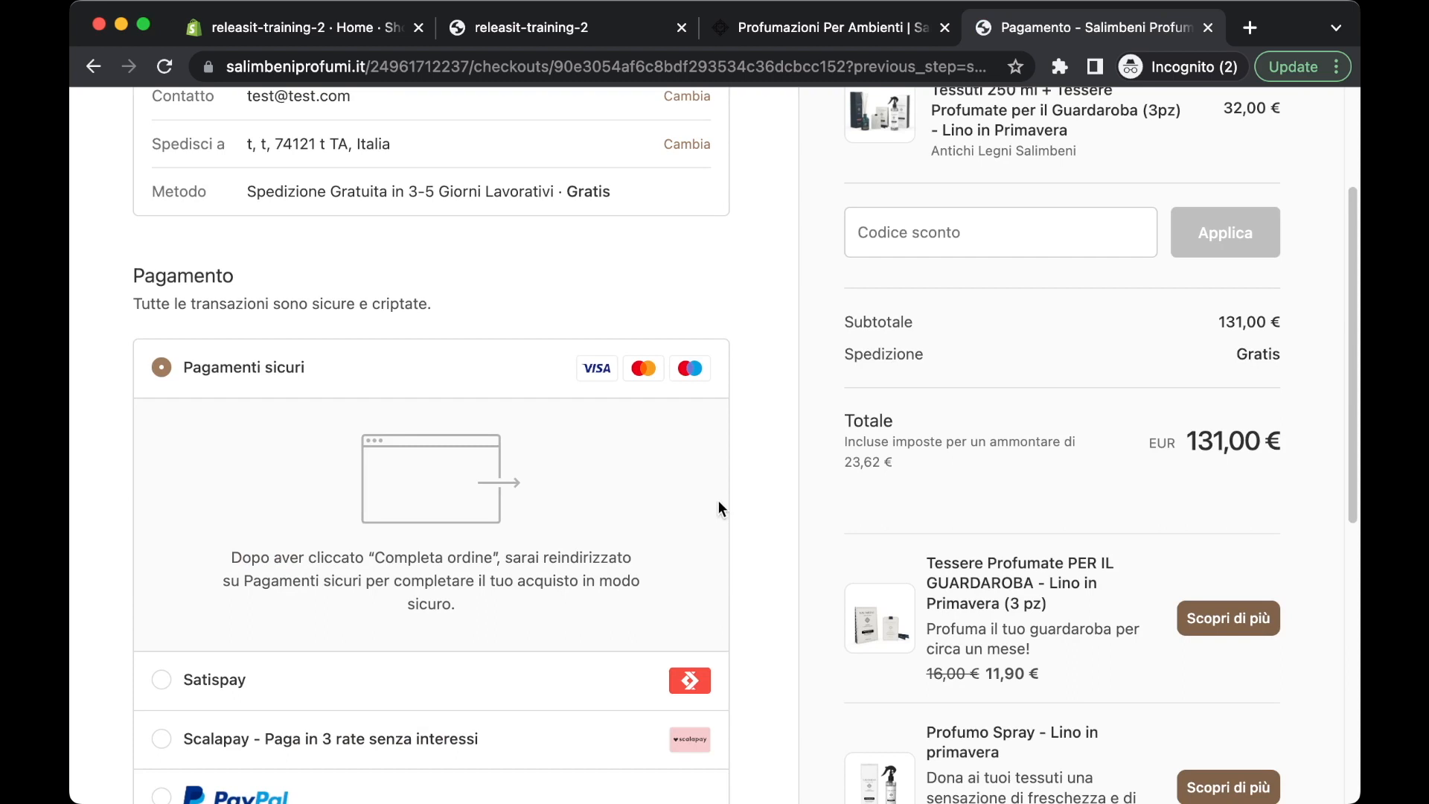
scroll(756, 451, "down", 1)
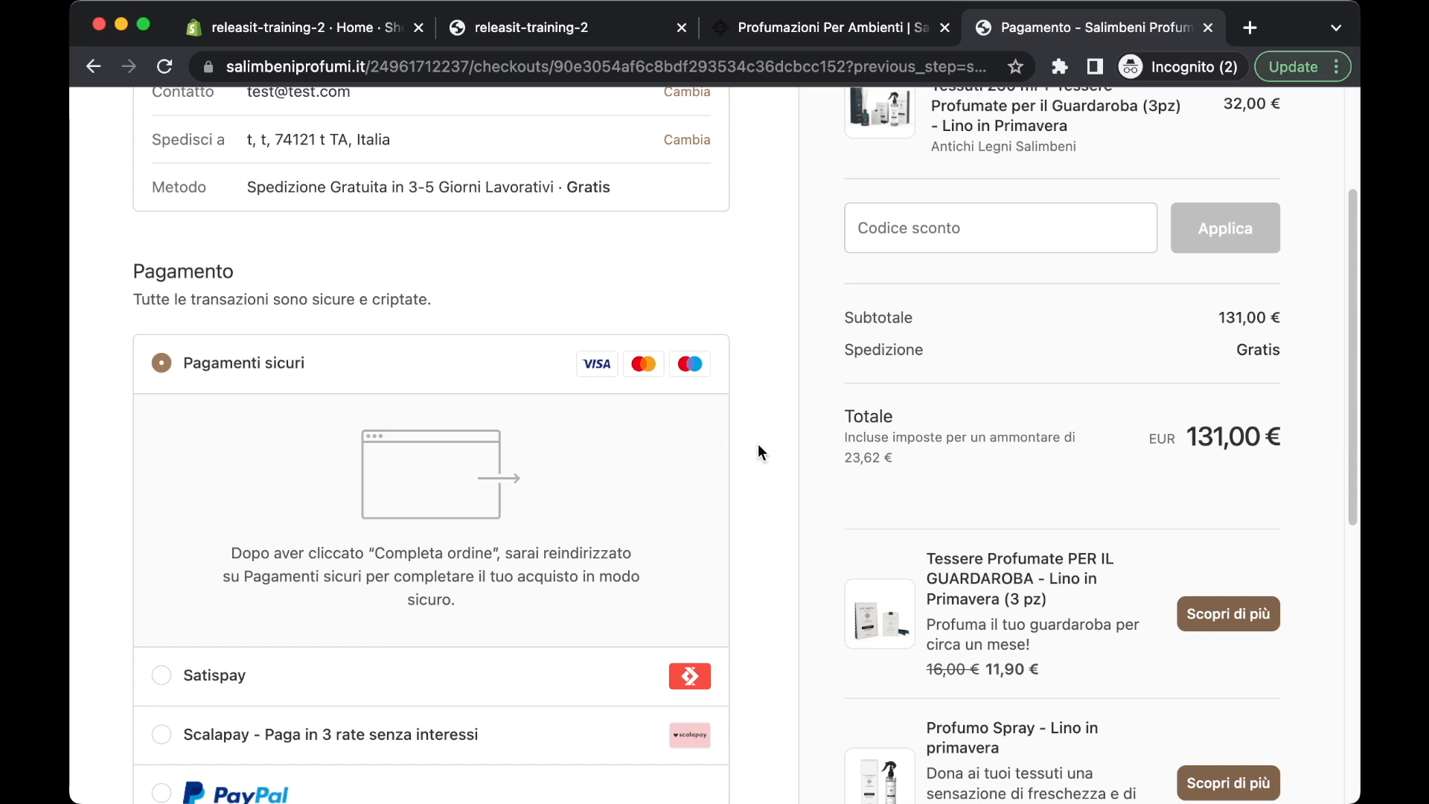
- Choose Contrassegno (+ 1,00 €) among the payment methods, and review the billing address options and order summary
scroll(761, 448, "down", 3)
scroll(440, 225, "down", 1)
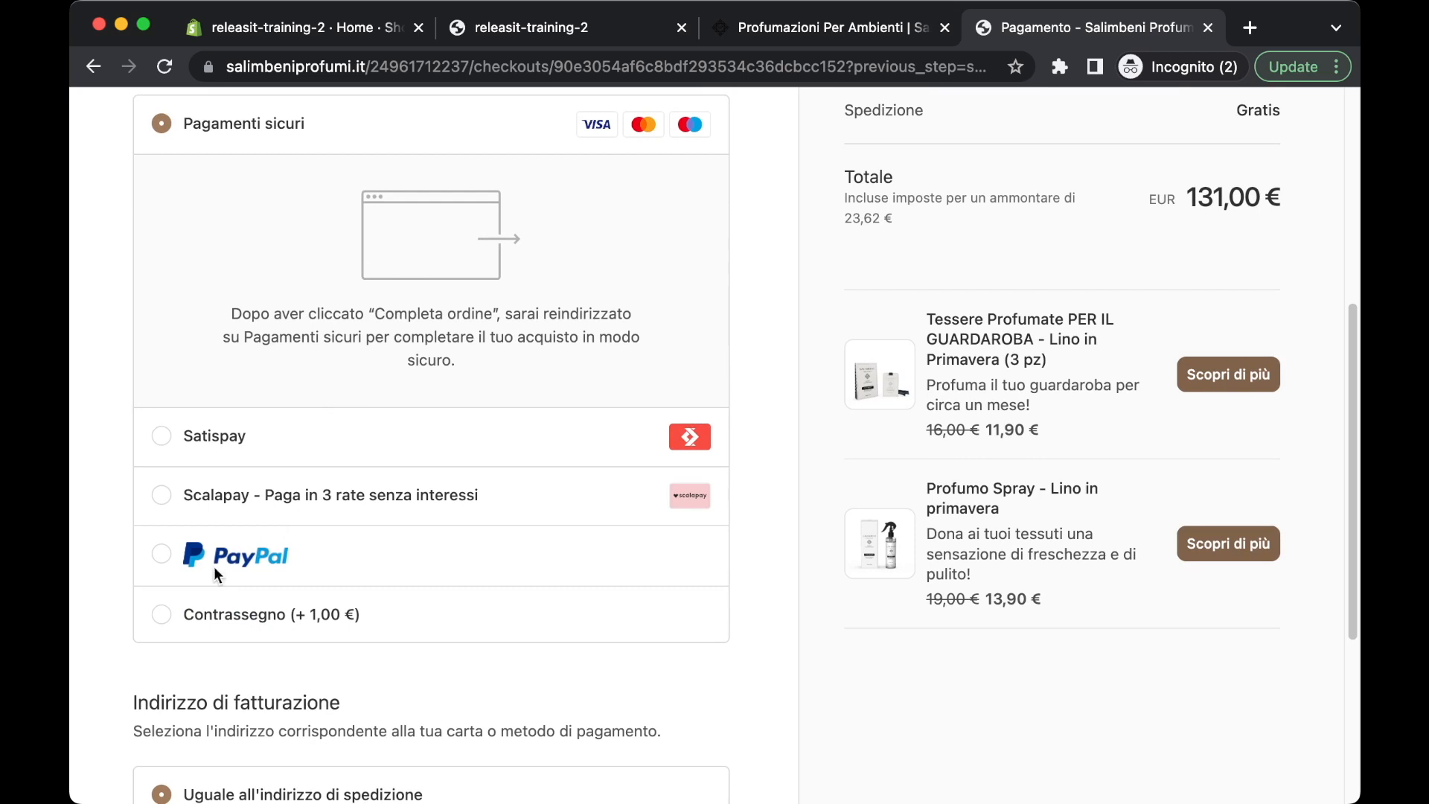
left_click(243, 617)
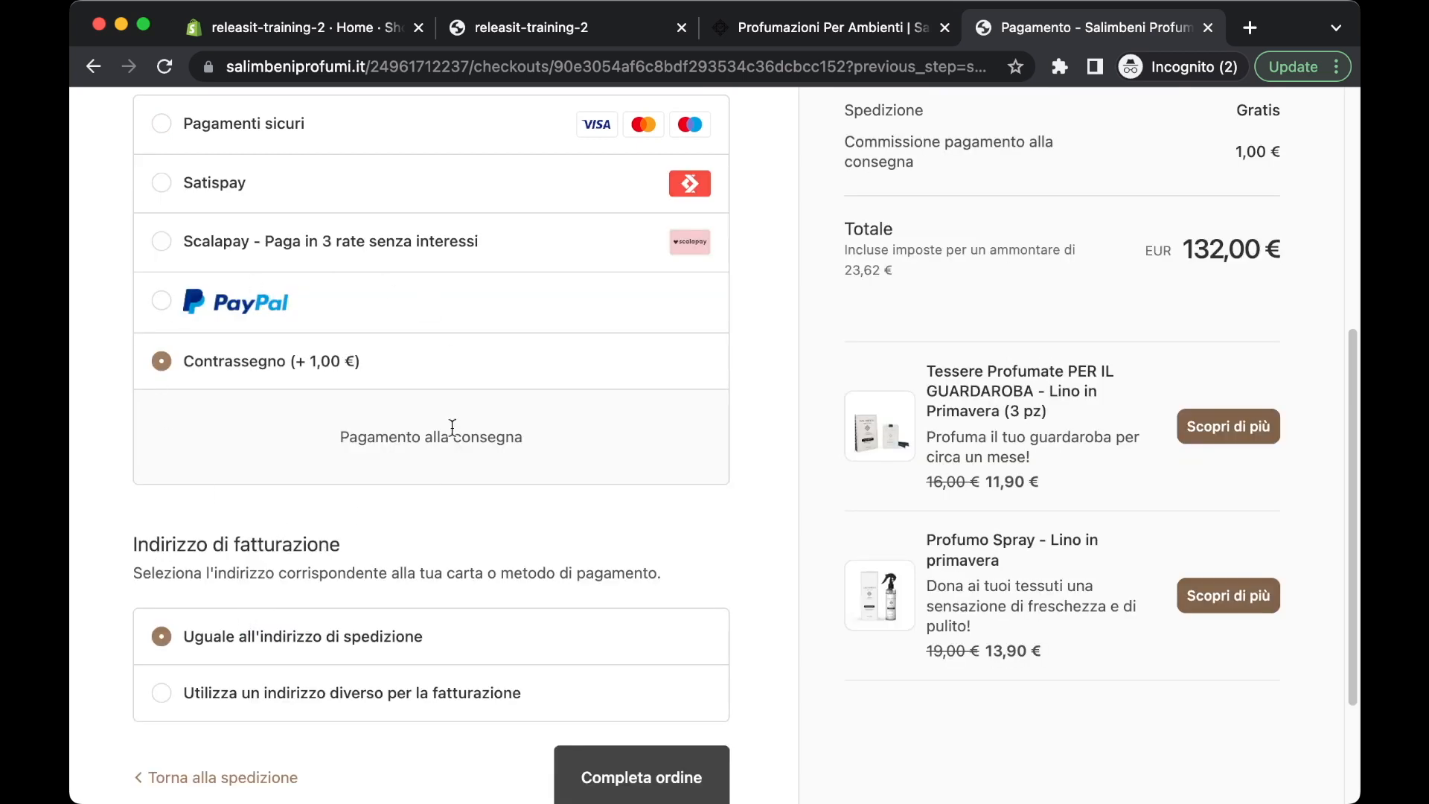
scroll(544, 417, "up", 1)
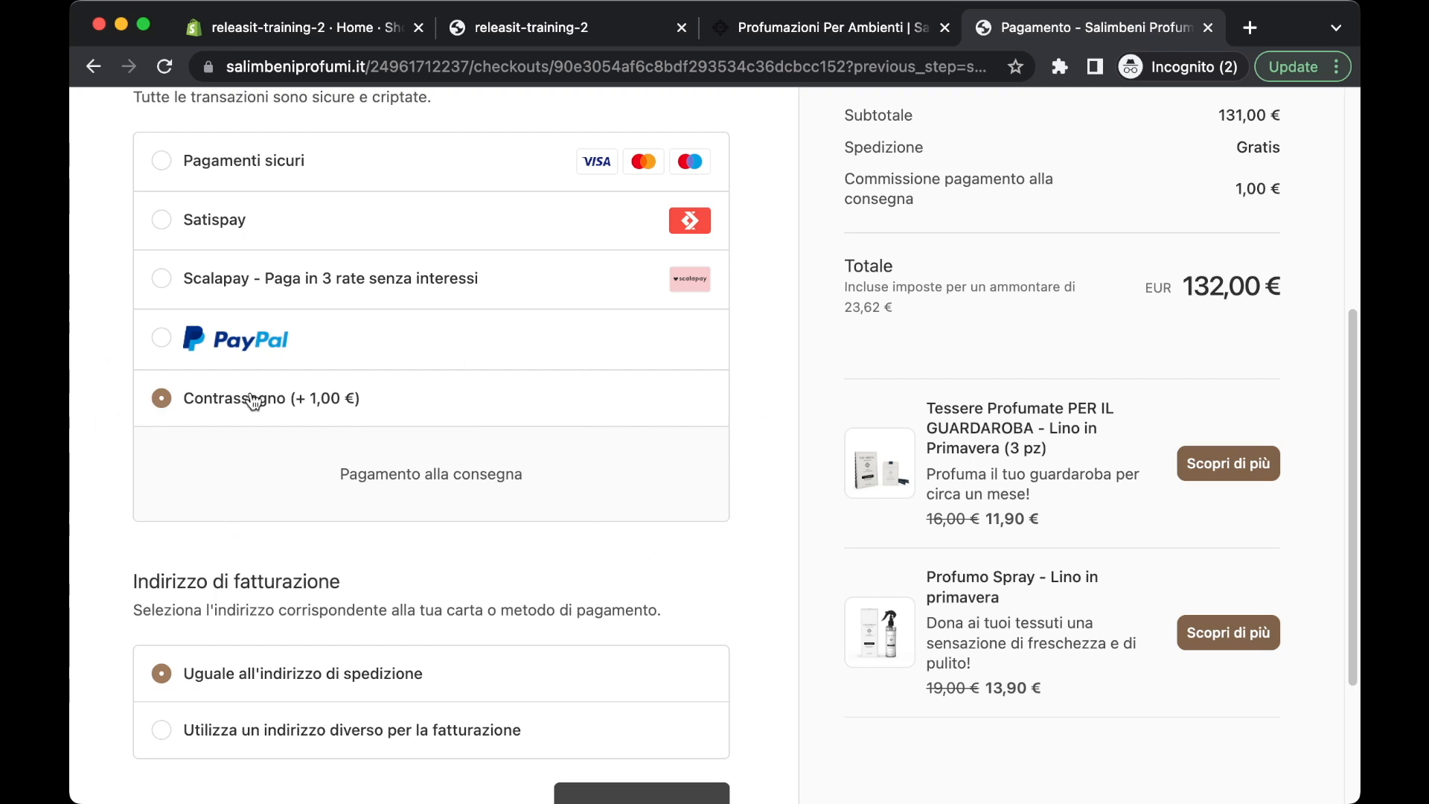
scroll(251, 400, "down", 1)
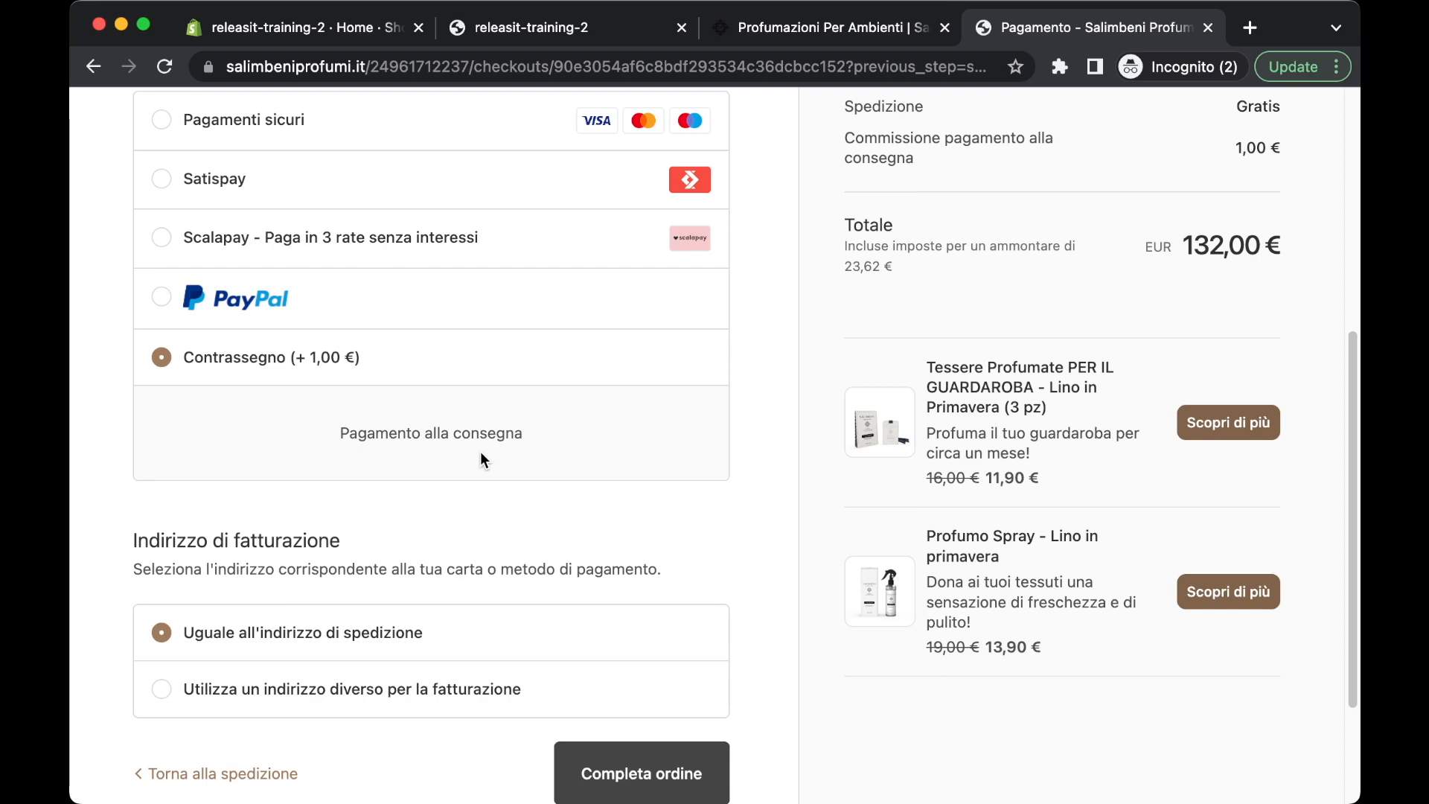
scroll(578, 439, "down", 1)
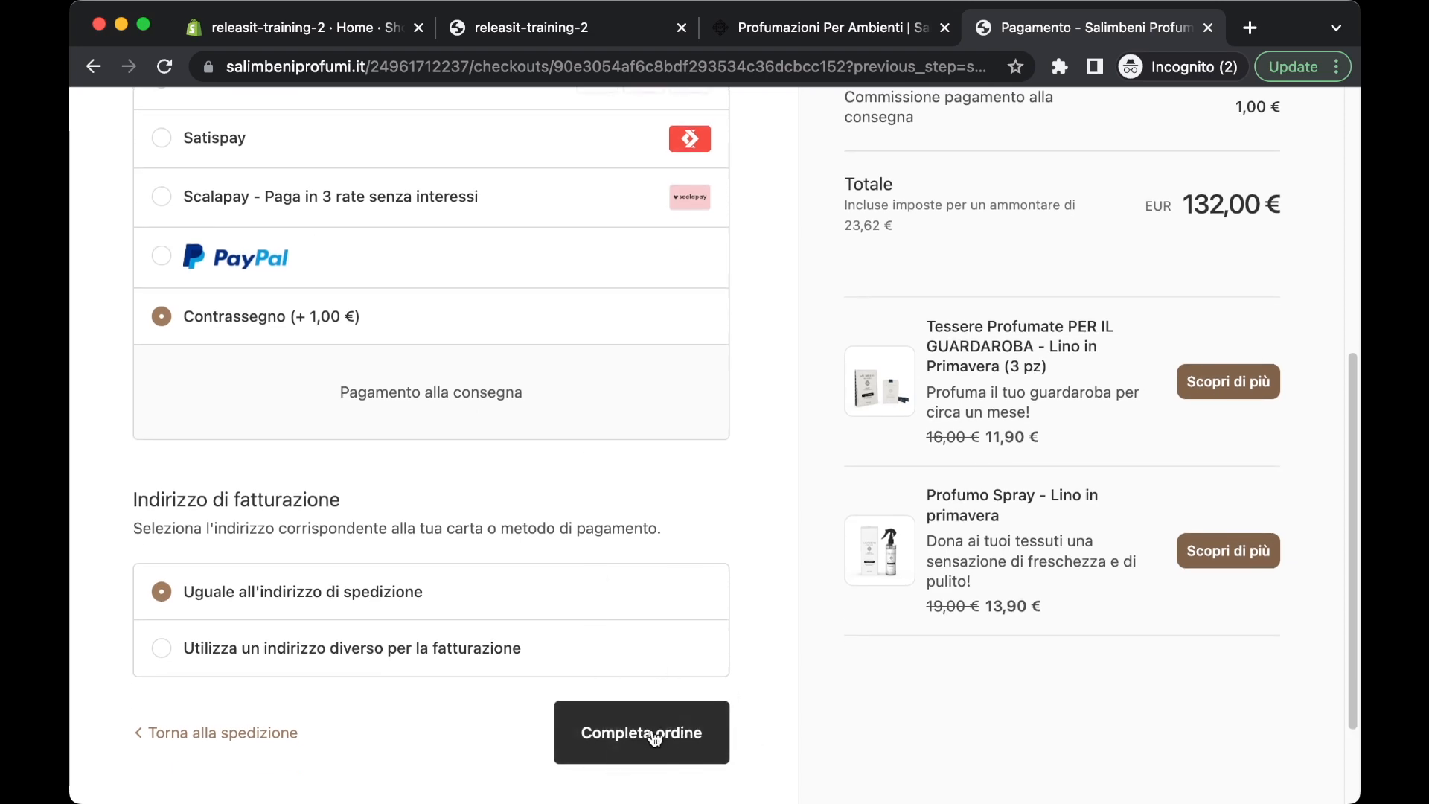
scroll(702, 593, "up", 10)
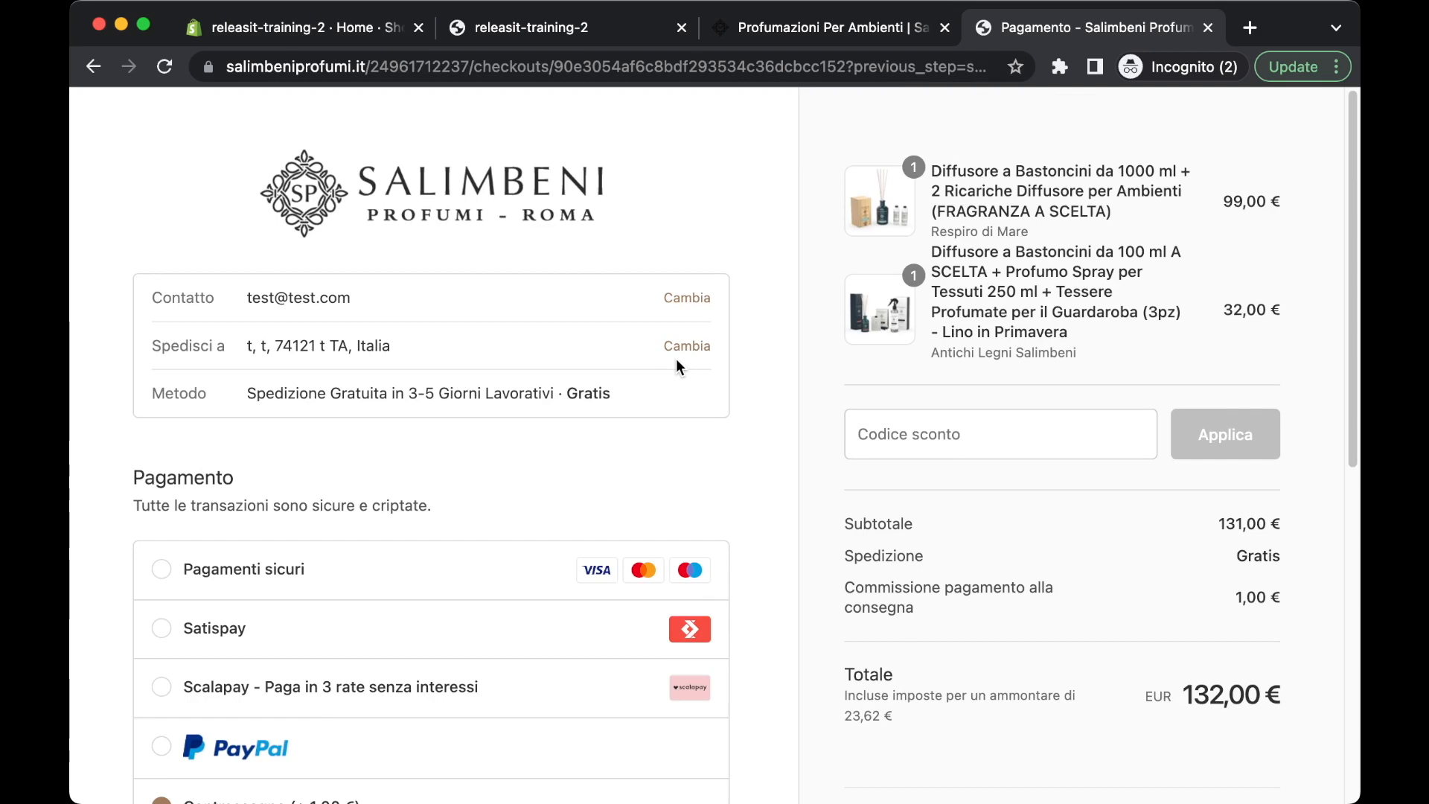
- Return to the Salimbeni homepage and open the Fico dell'Elba 100 ml product in a separate tab
left_click(810, 30)
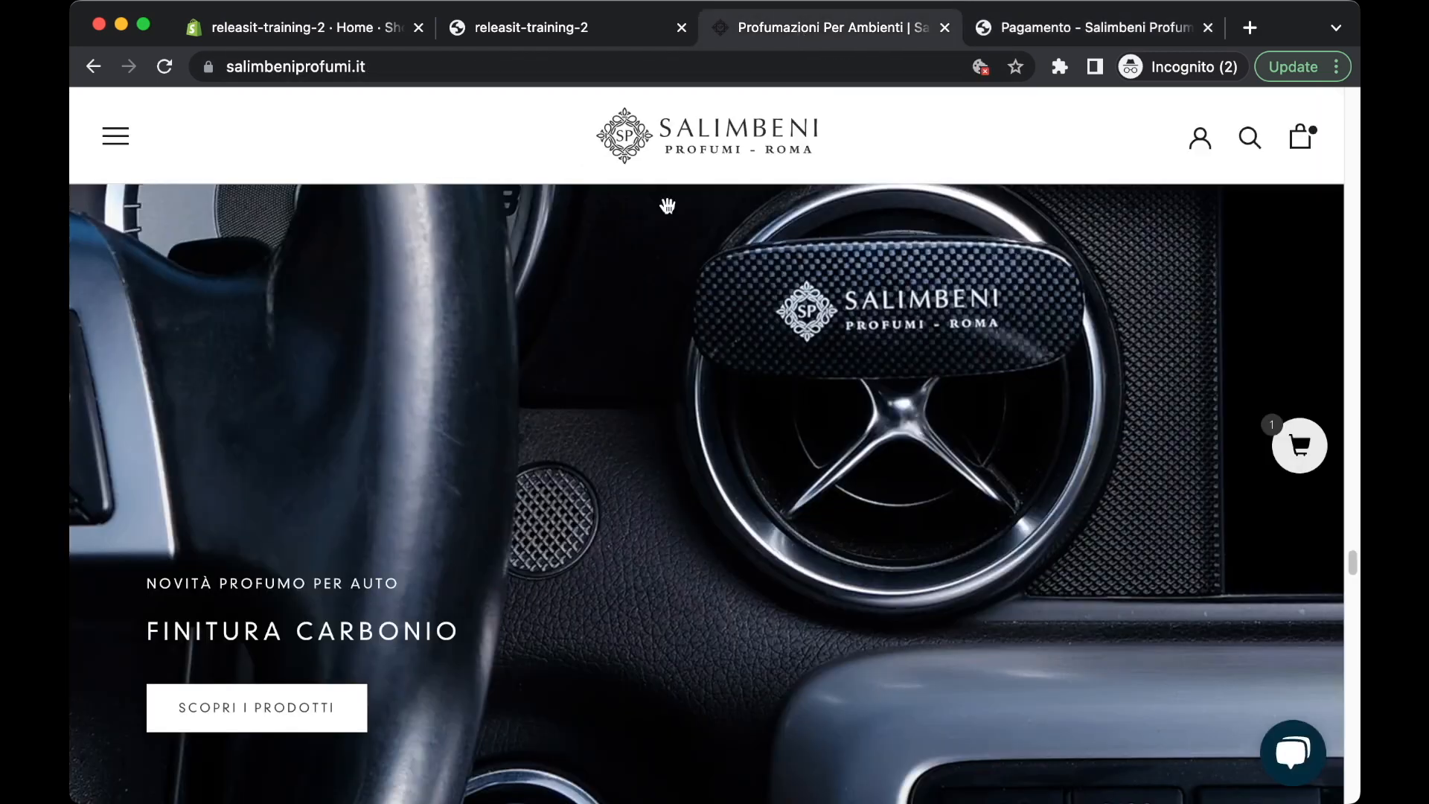
scroll(642, 341, "up", 15)
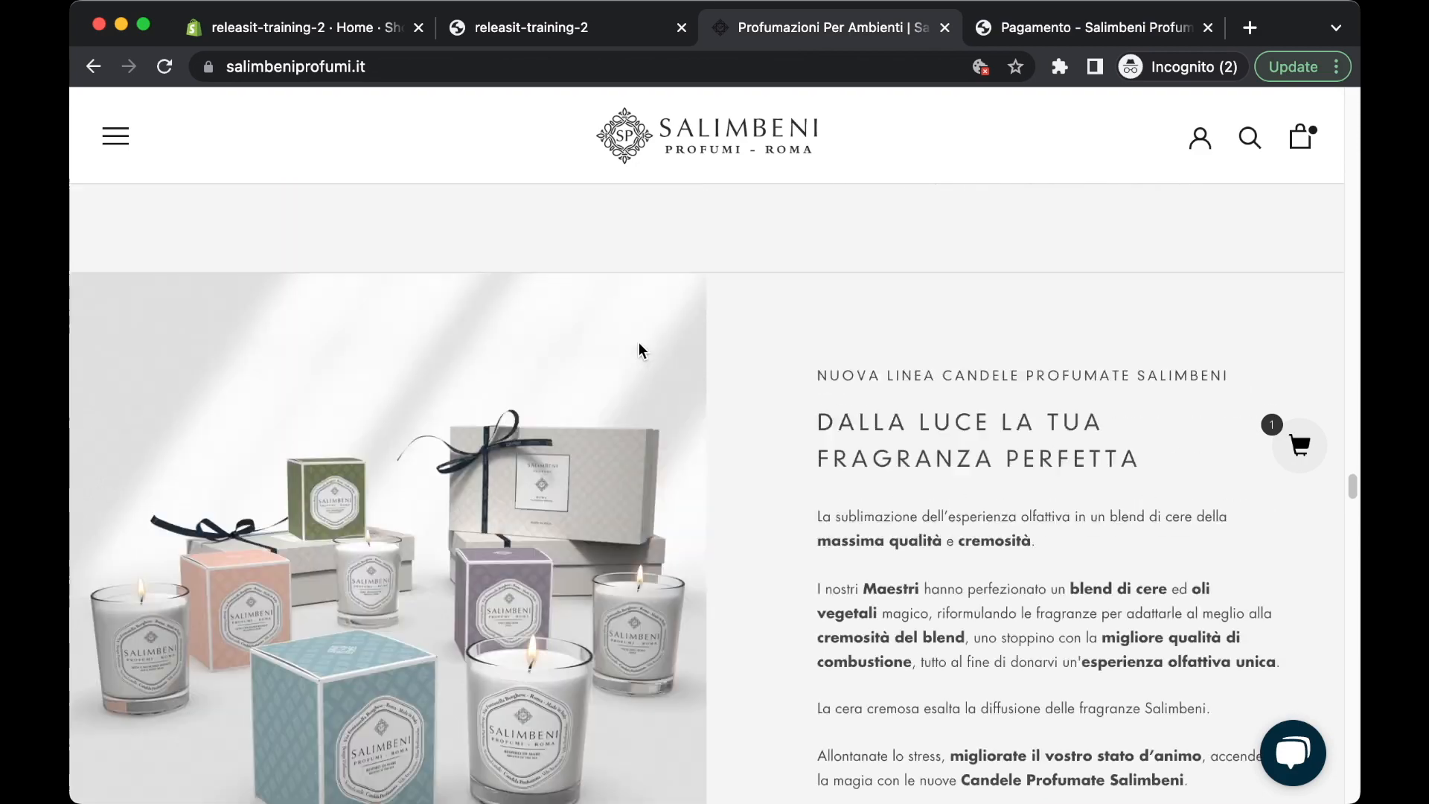
scroll(639, 342, "up", 15)
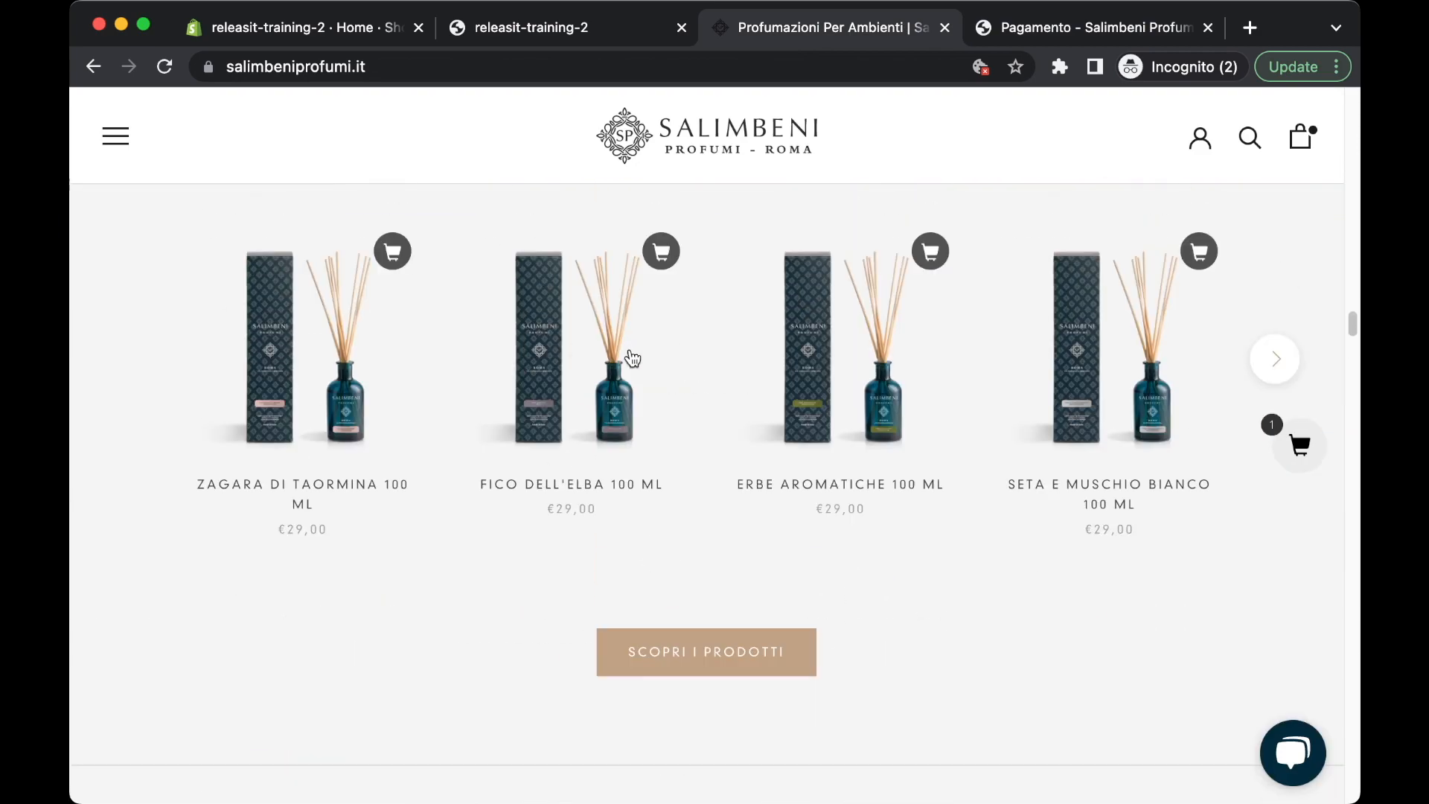
left_click(632, 359, "super")
left_click(856, 30)
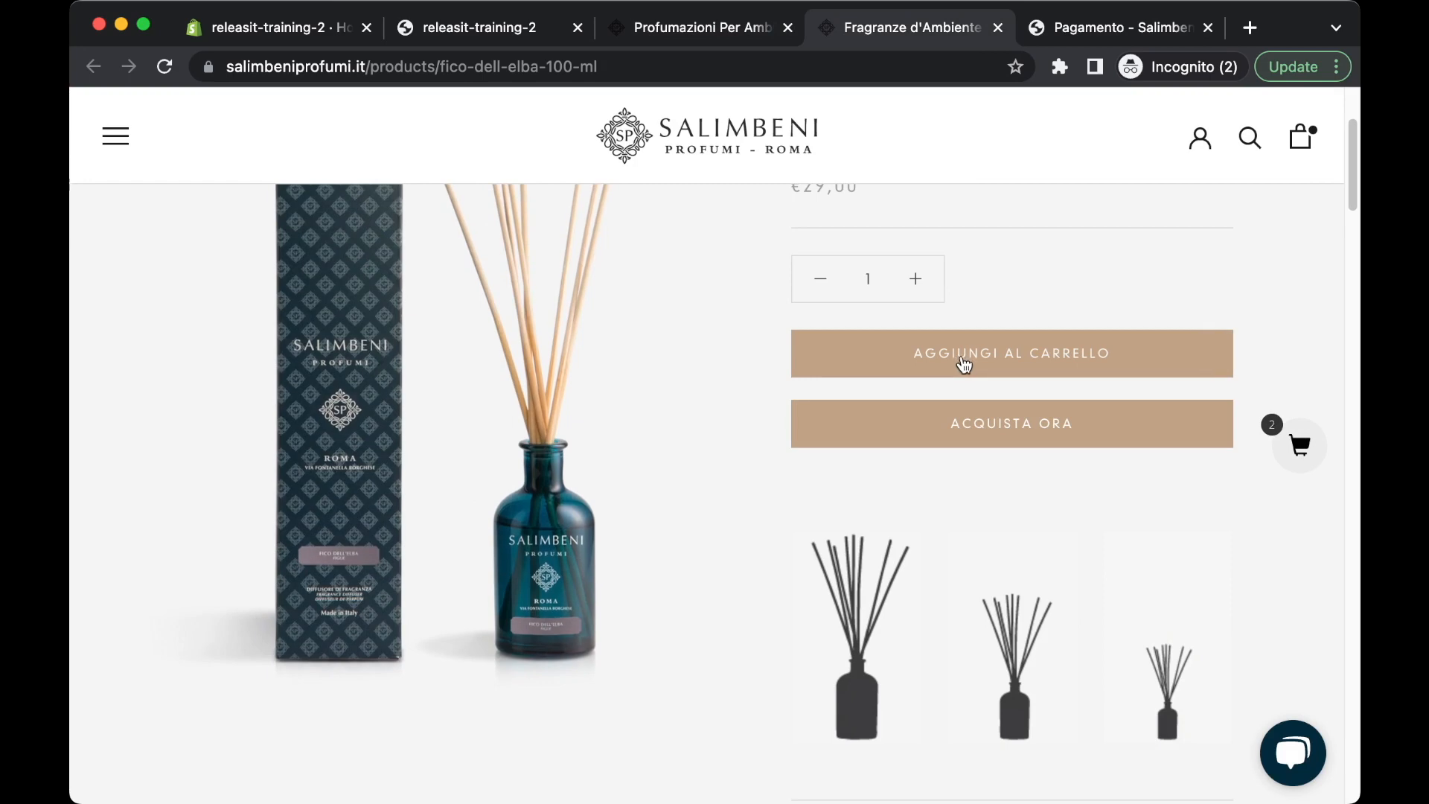
- Try to add one Fico dell'Elba 100 ml to the cart, and open the cart to view its checkout option
left_click(961, 366)
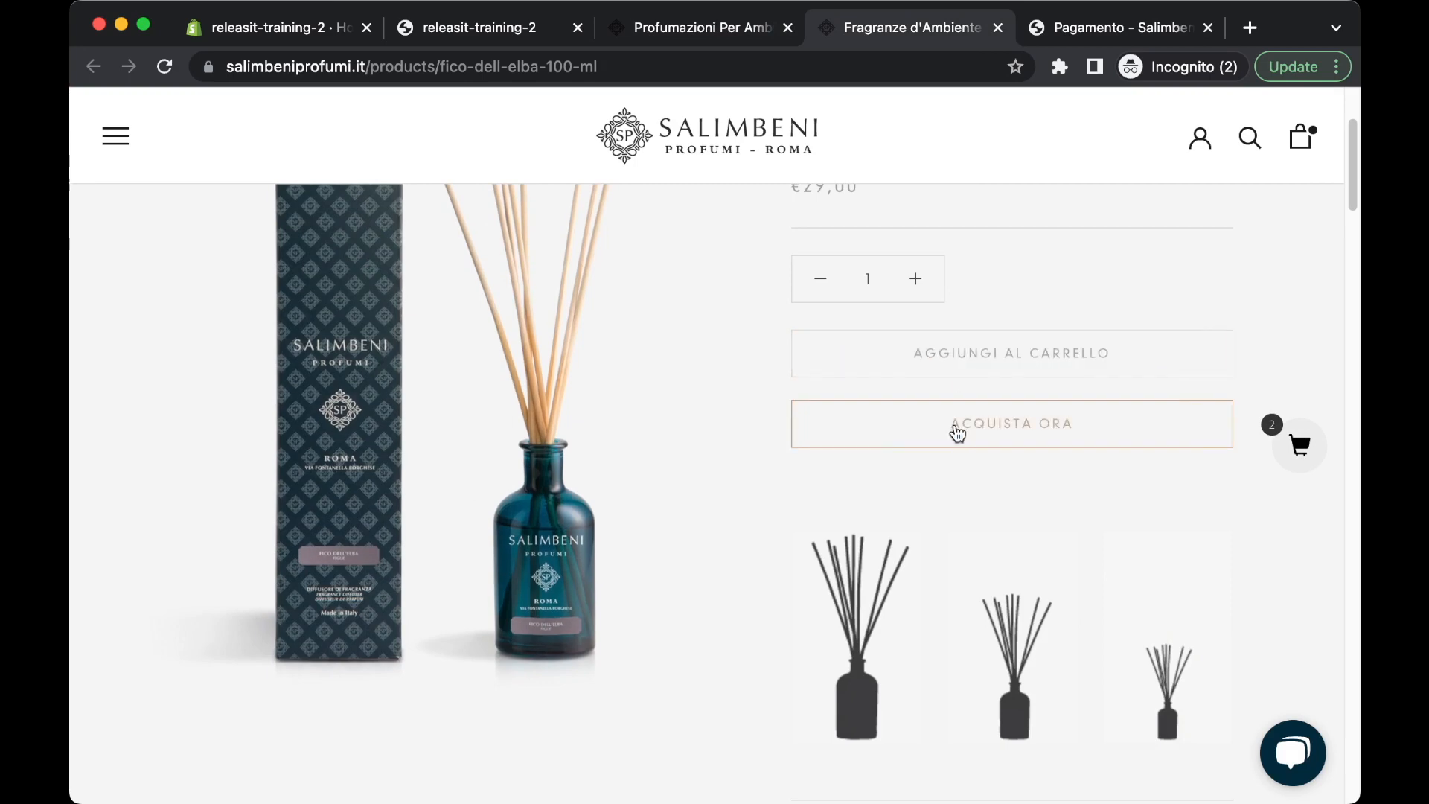
scroll(958, 430, "up", 2)
left_click(1306, 143)
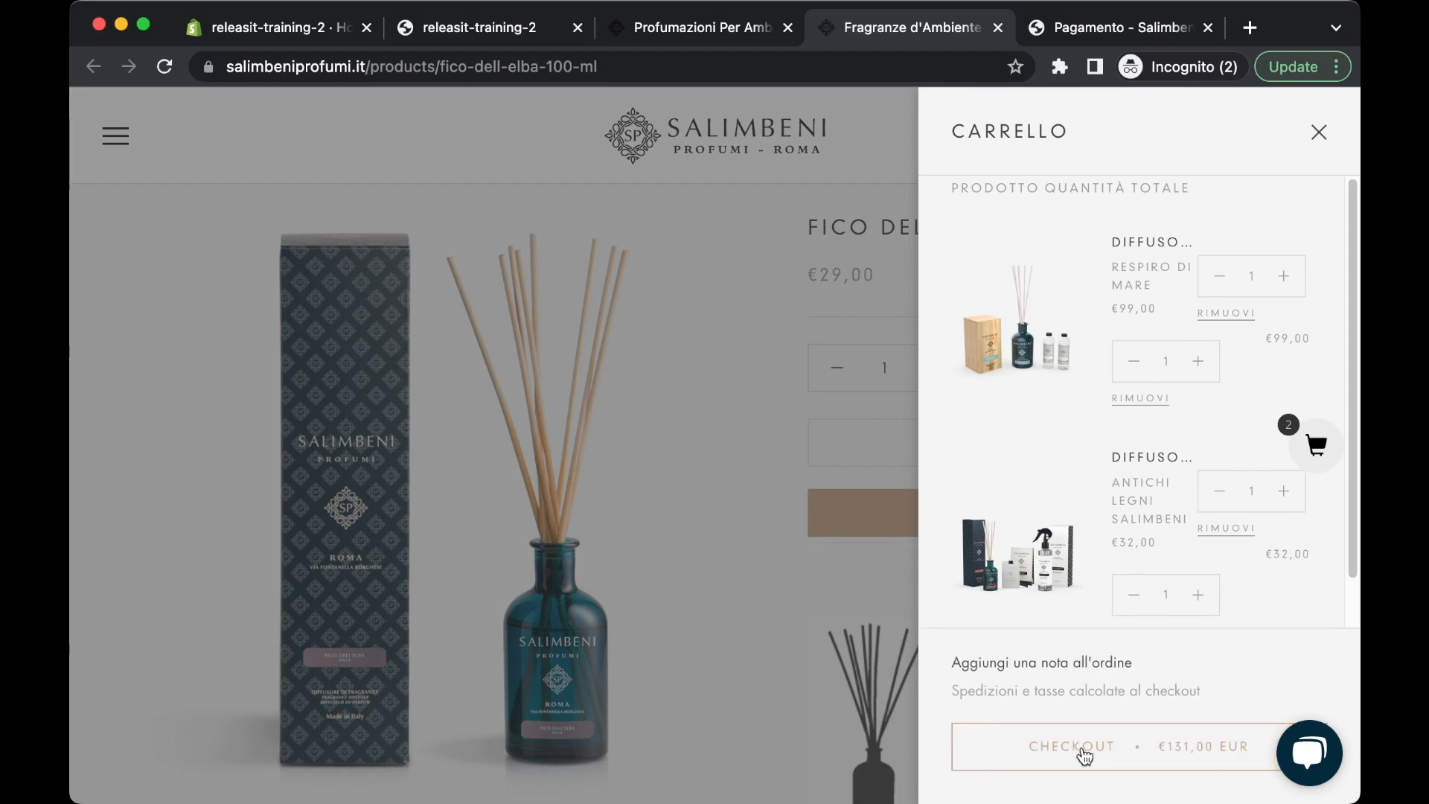
left_click(1082, 748)
- Return to the open payment page and review its payment methods, billing address options, order completion and suggested add-on products
left_click(1051, 30)
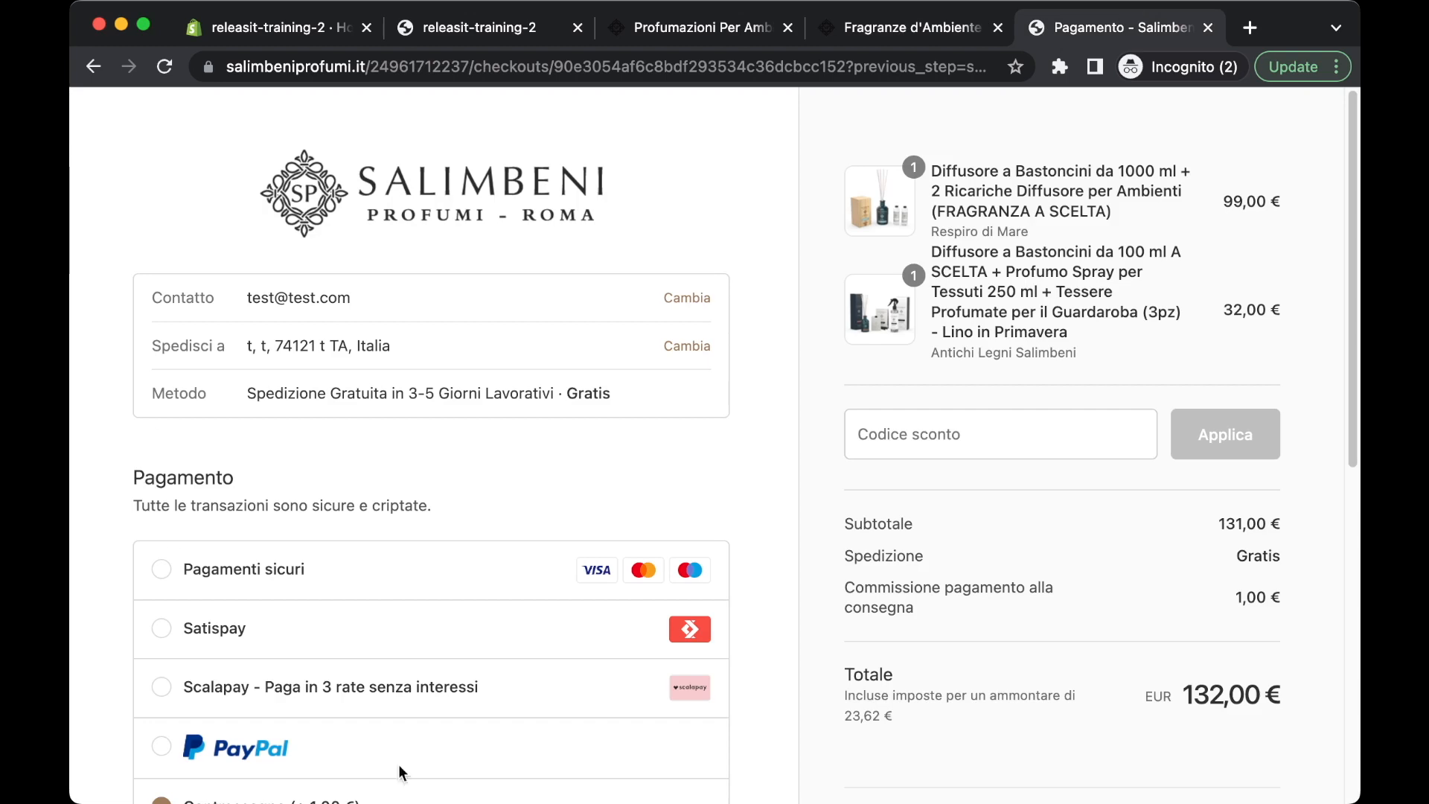
scroll(699, 597, "down", 7)
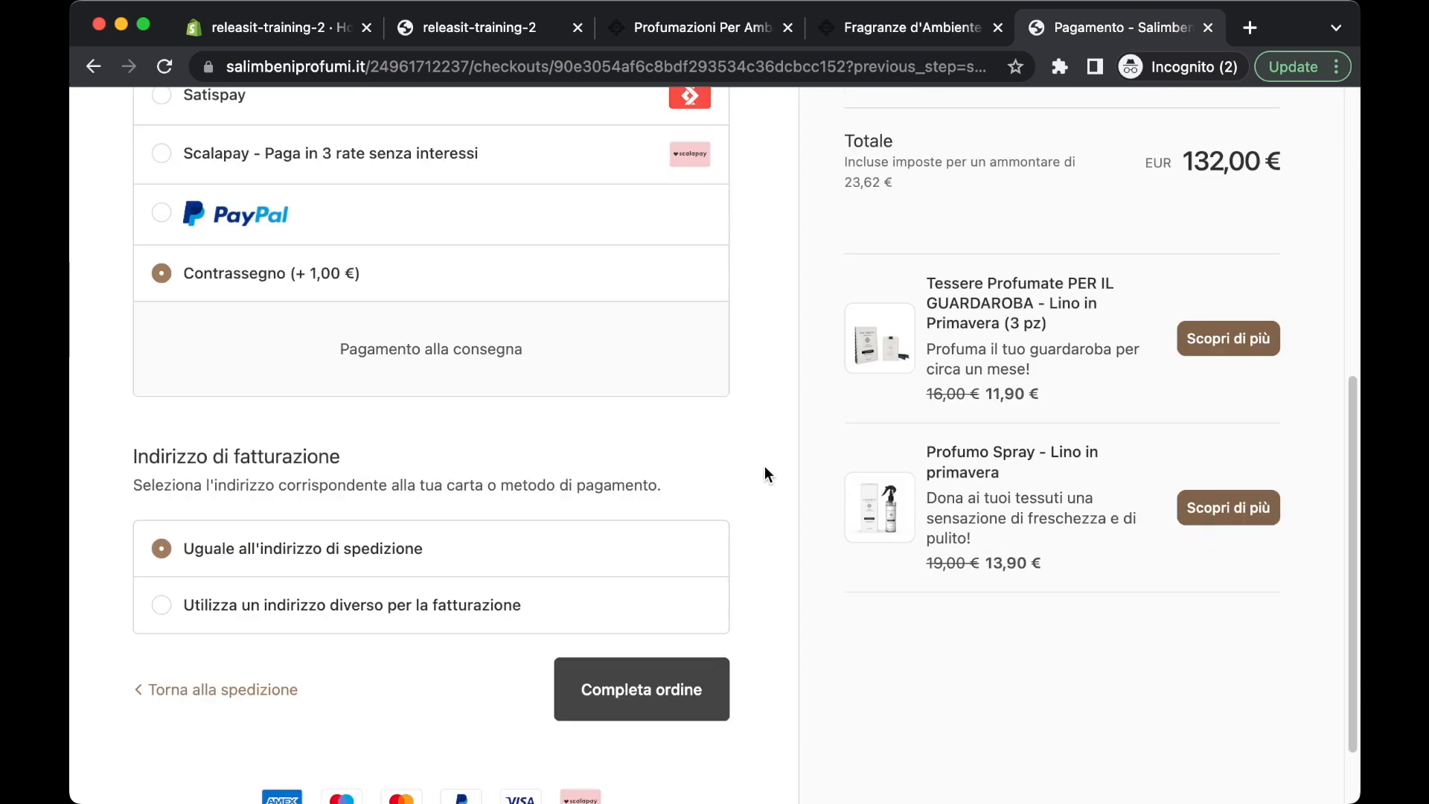
scroll(765, 475, "down", 1)
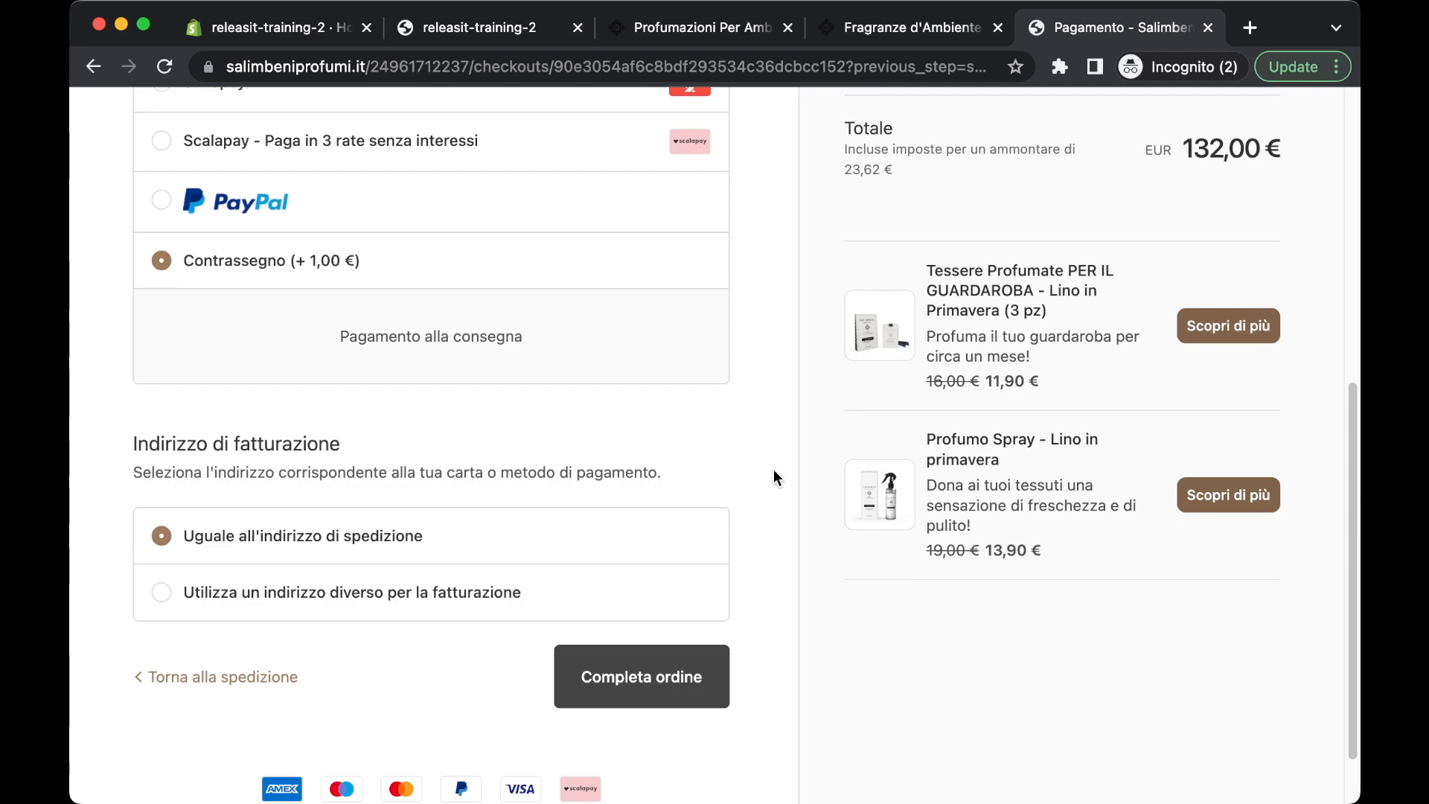
scroll(774, 469, "up", 7)
scroll(756, 445, "down", 6)
scroll(766, 451, "up", 6)
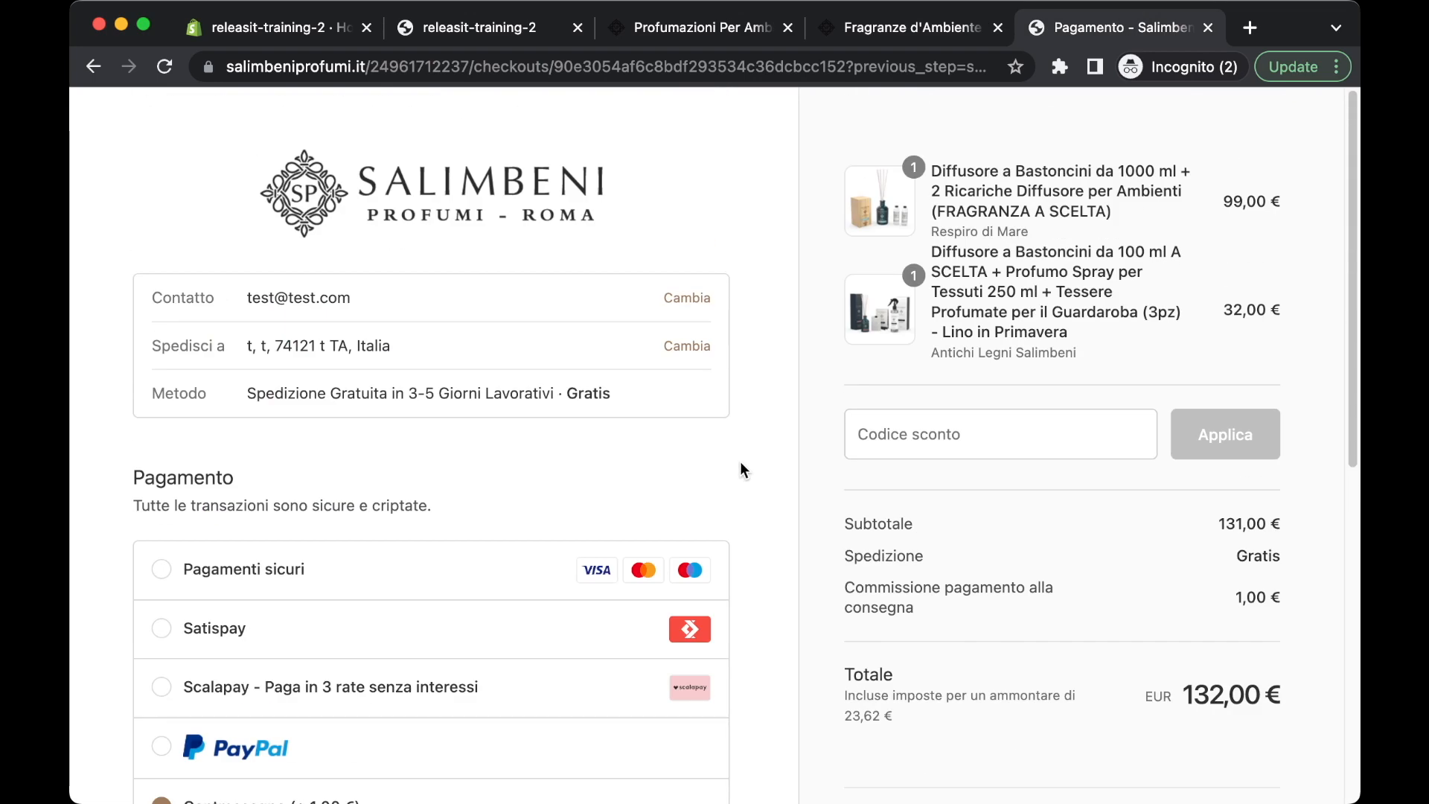
- Switch to the Shopify admin home and view the account options, closing them again
left_click(267, 36)
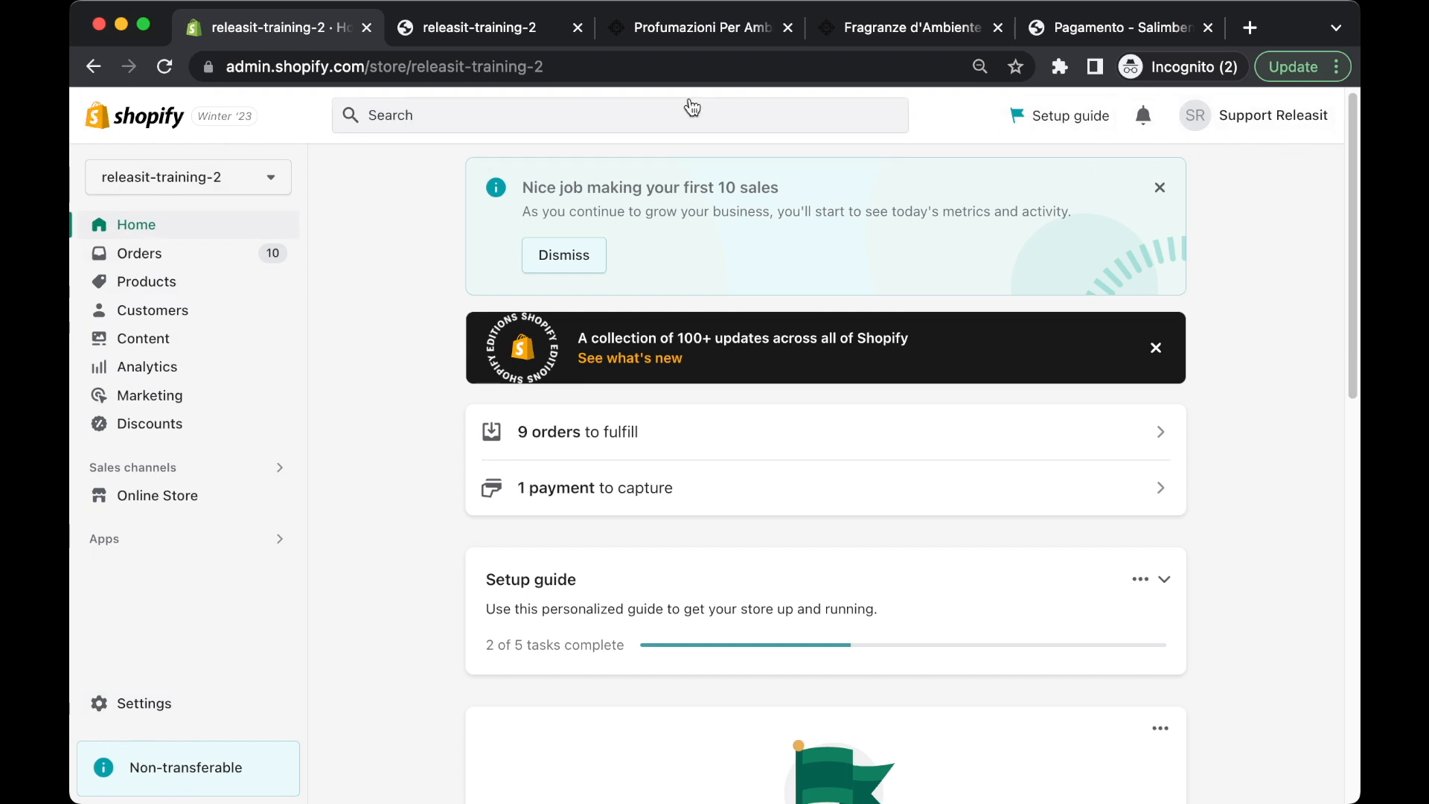
left_click(1232, 120)
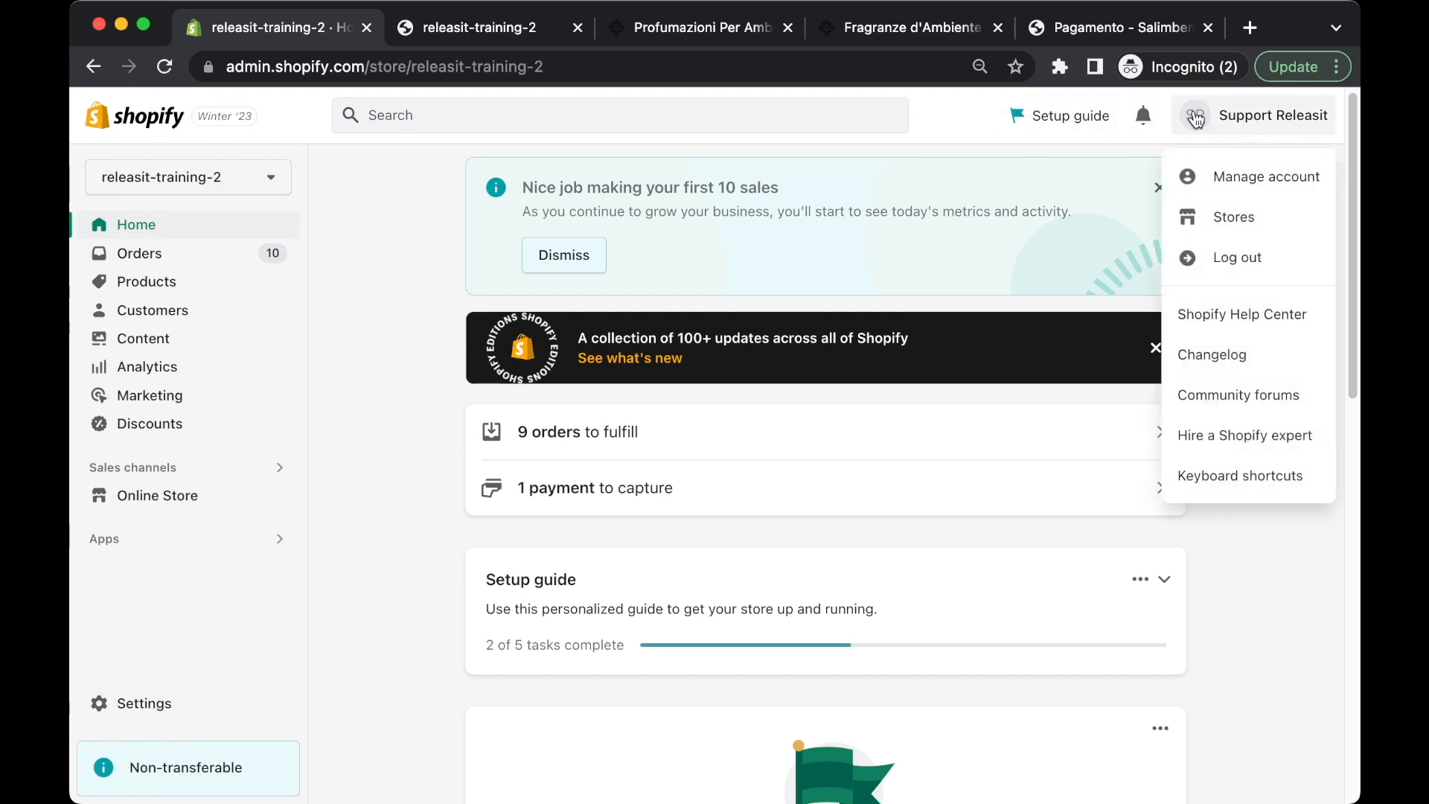
left_click(386, 276)
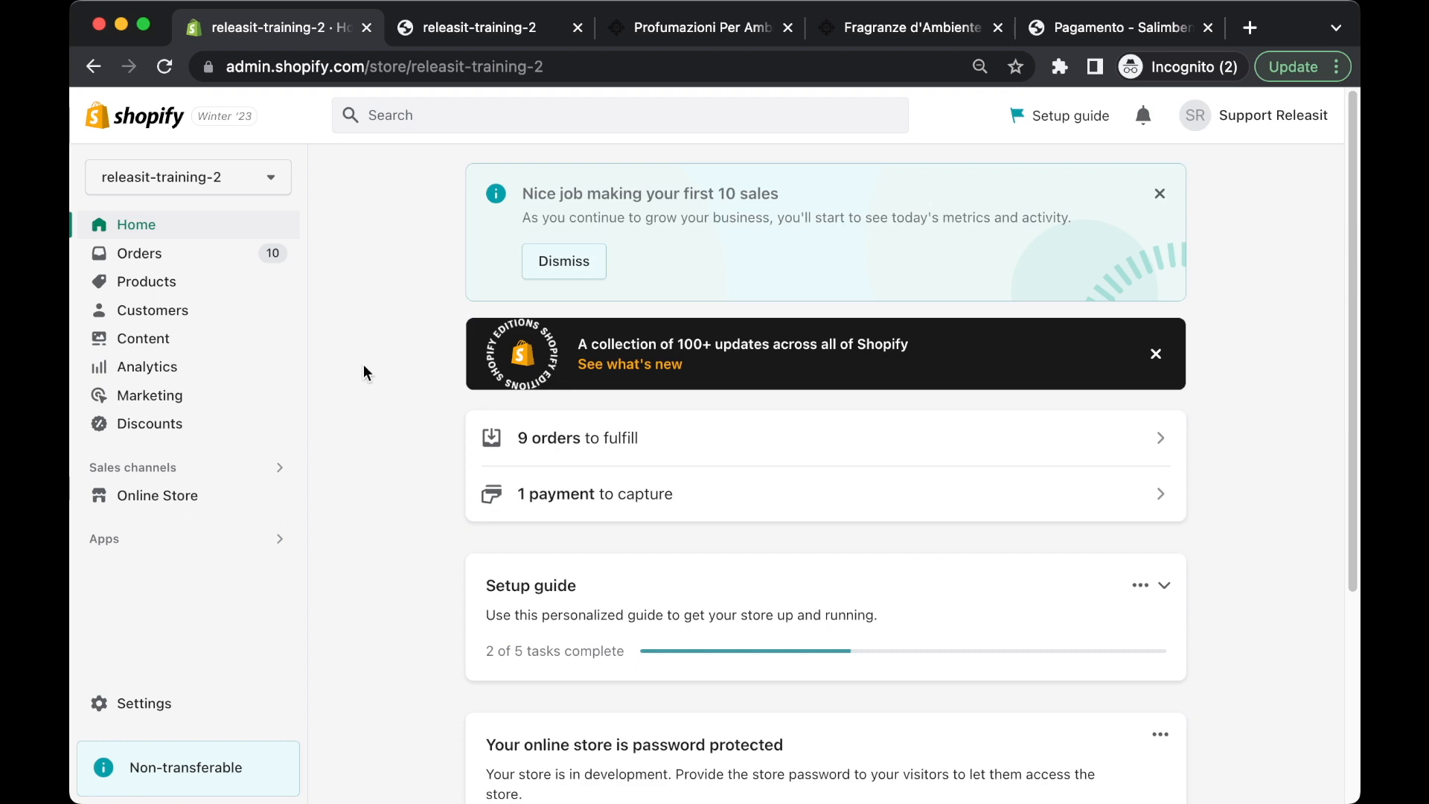
- Open the store's orders and look over the summary figures and the order list
left_click(225, 257)
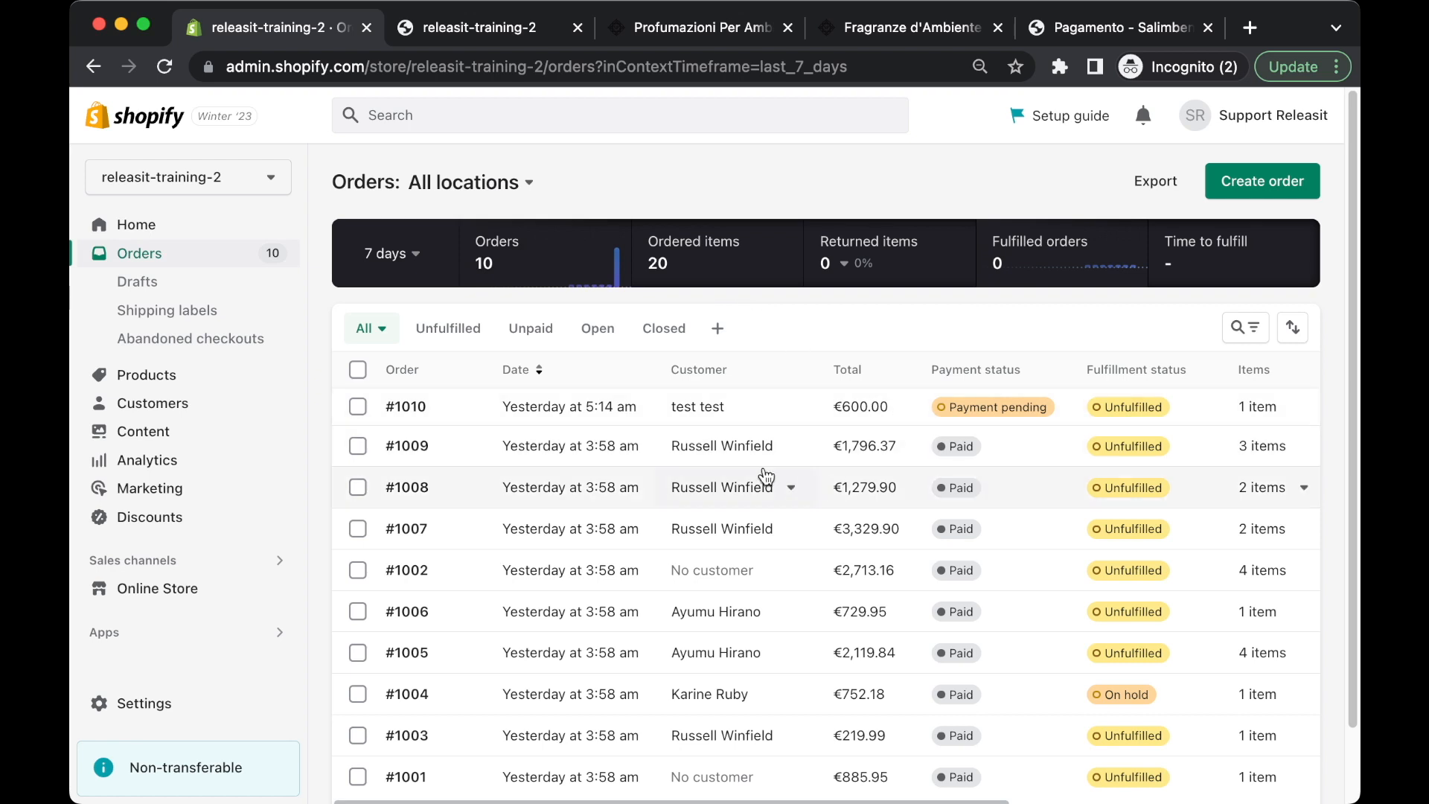
scroll(761, 469, "down", 2)
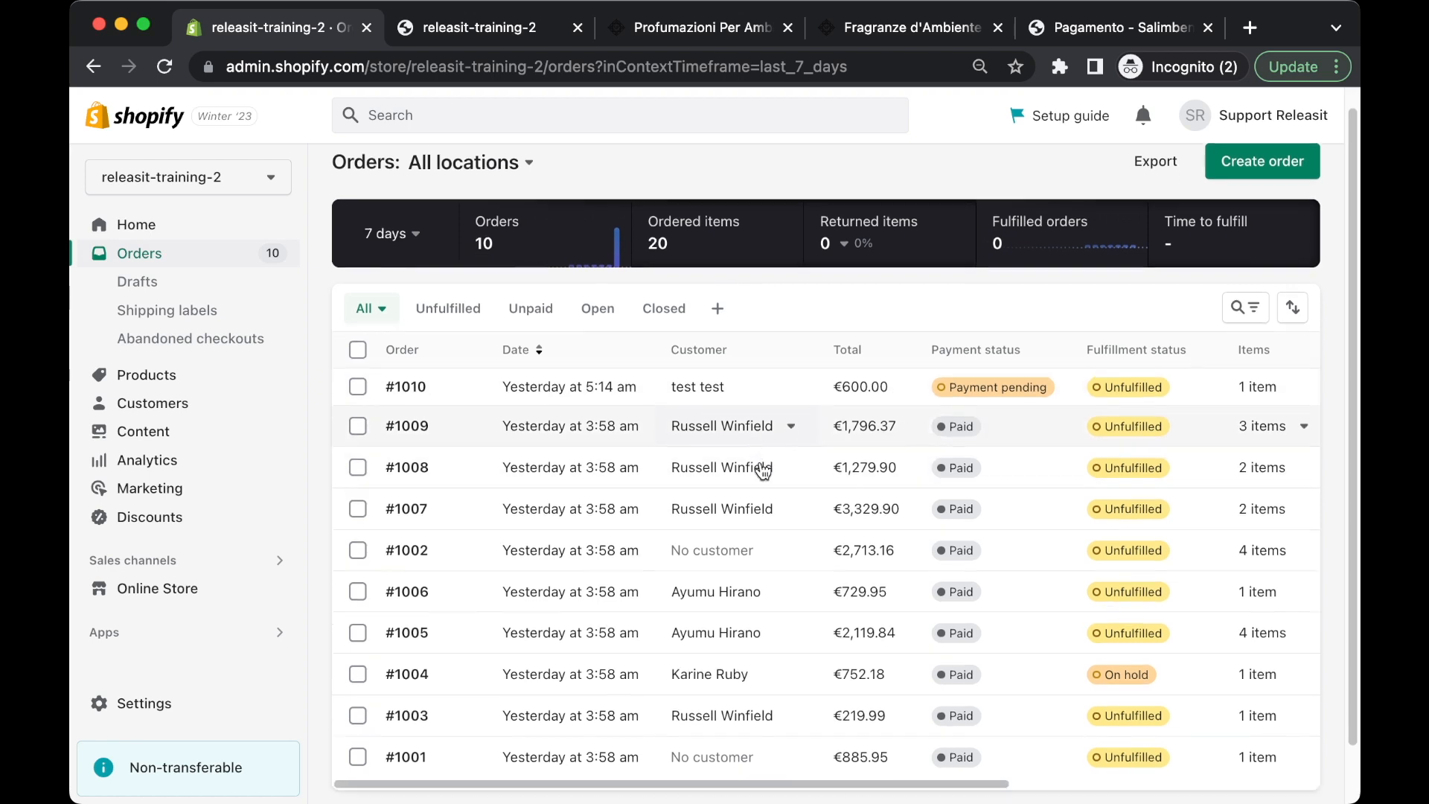
scroll(760, 465, "up", 2)
scroll(812, 565, "right", 5)
scroll(819, 567, "left", 5)
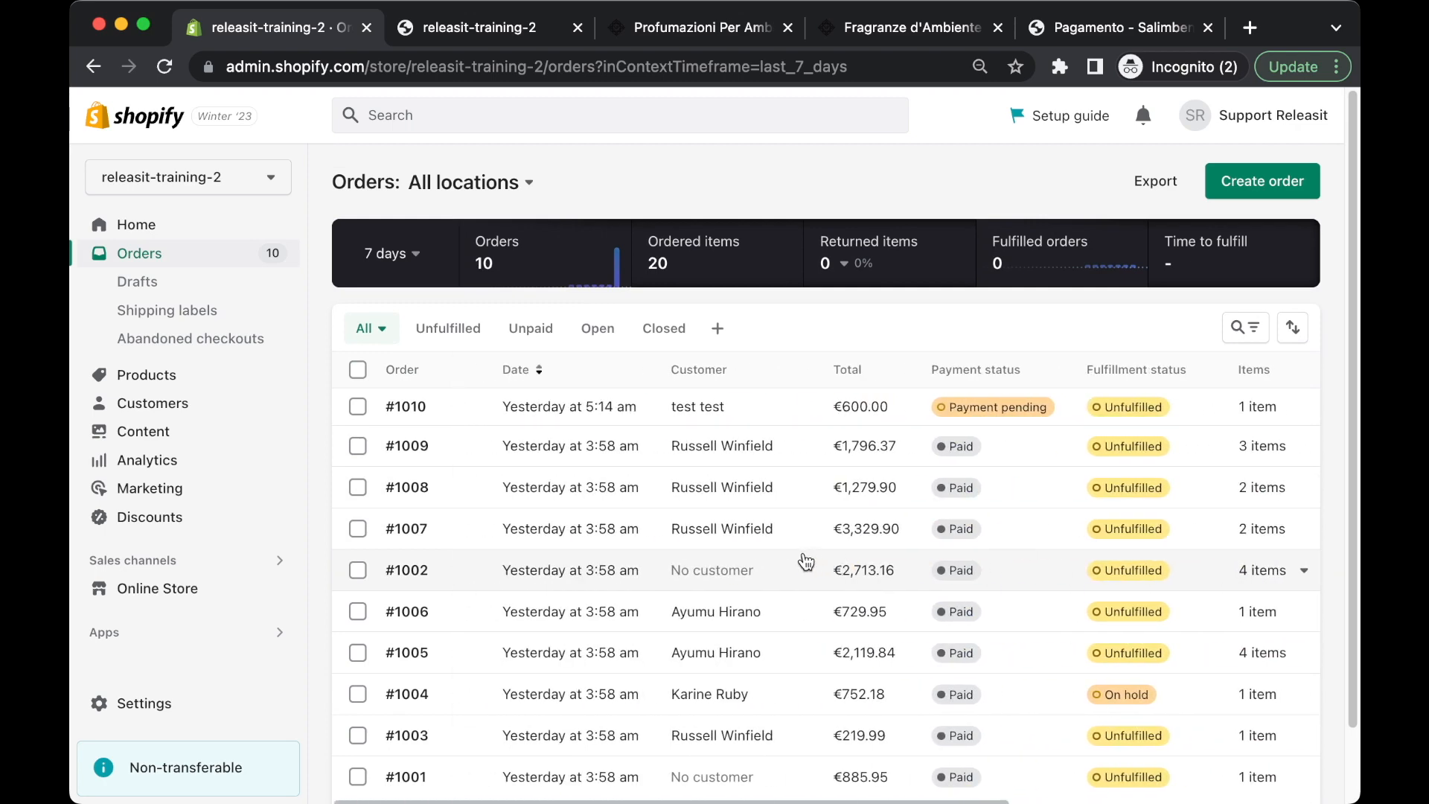
- Examine the payment status, fulfillment status, items, delivery method and tags columns of the order list
scroll(552, 417, "right", 4)
scroll(655, 420, "right", 3)
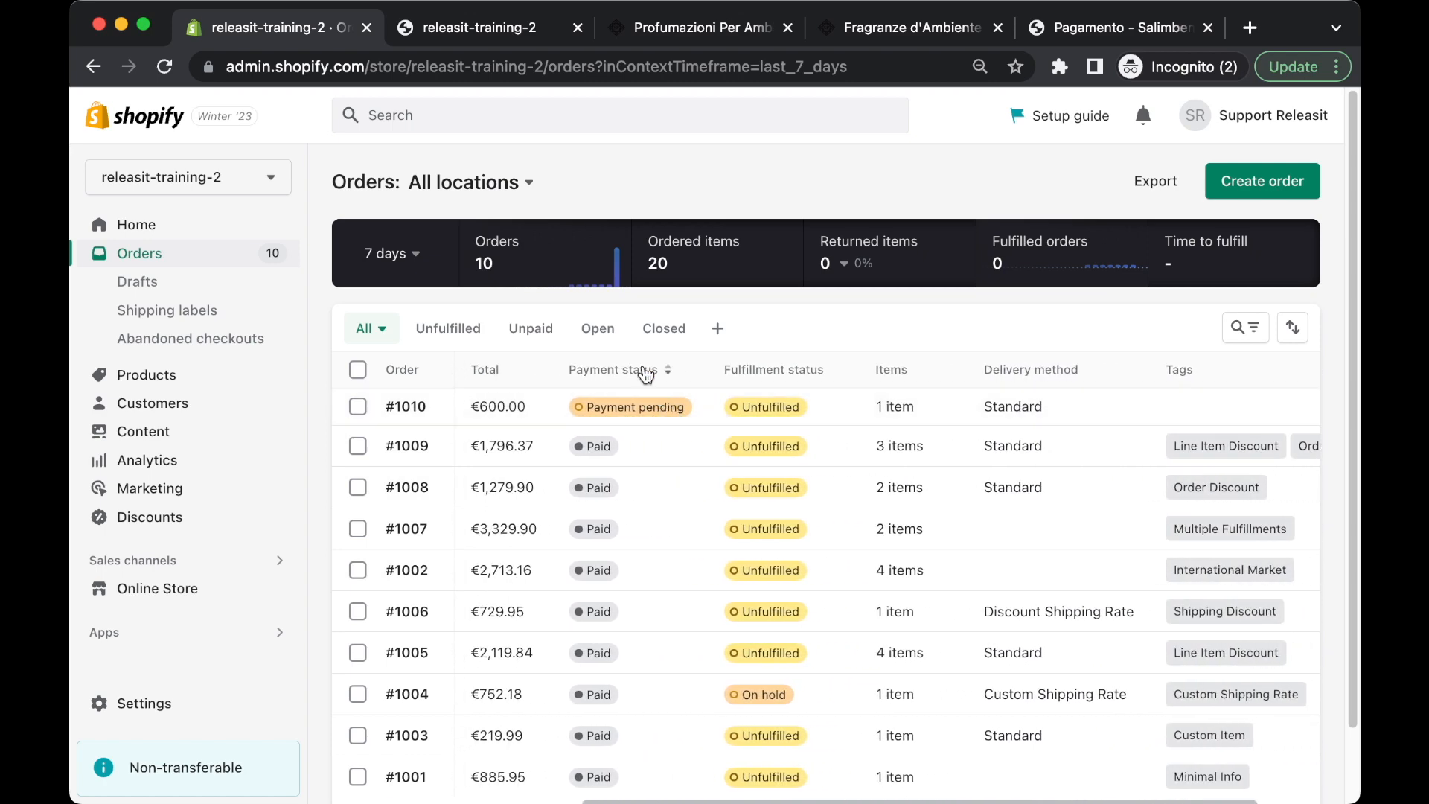
scroll(625, 421, "left", 1)
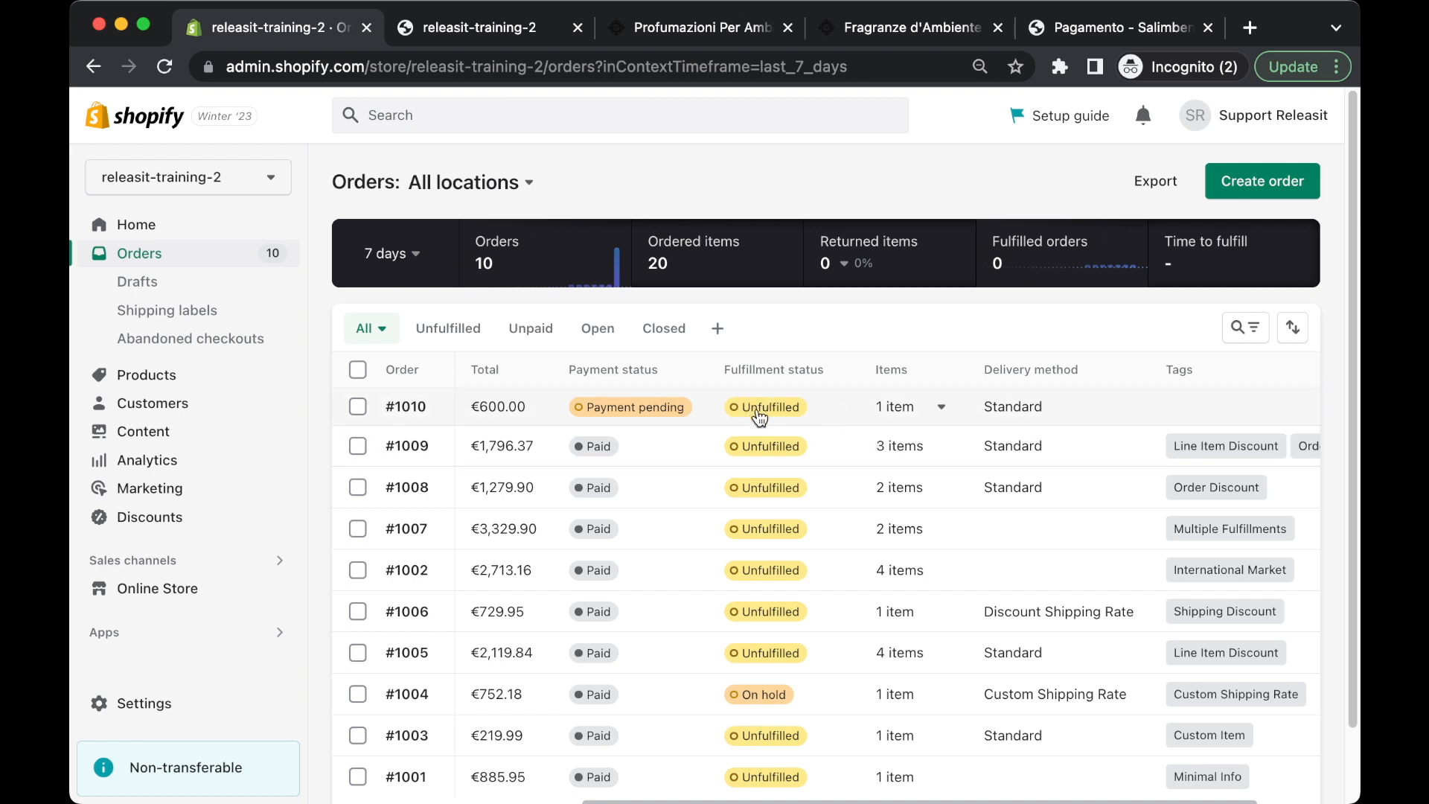
scroll(759, 419, "down", 2)
scroll(759, 417, "up", 2)
scroll(767, 421, "left", 5)
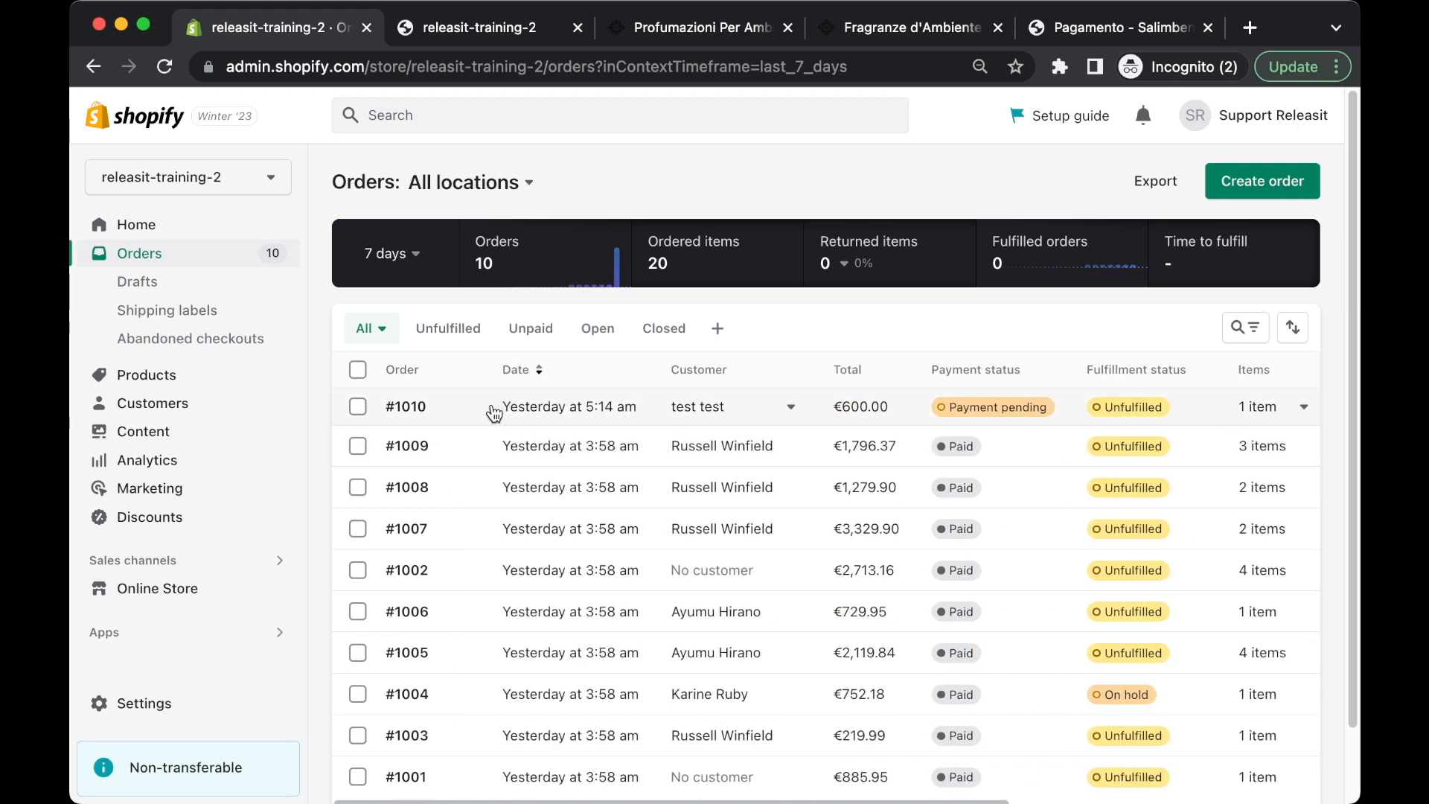
- Open the order with payment pending and review its item, payment summary, customer contact and shipping address
left_click(424, 411)
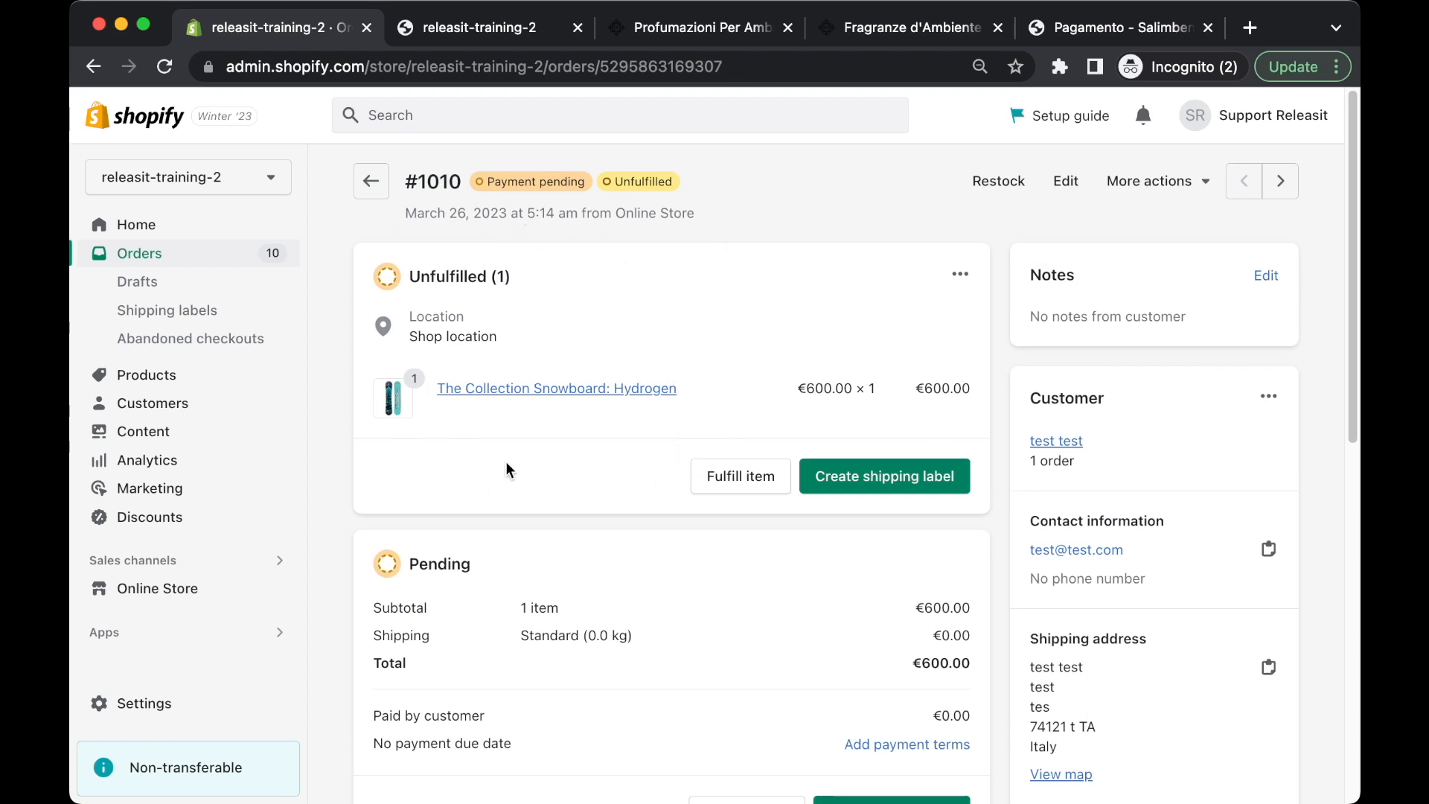
scroll(644, 338, "down", 3)
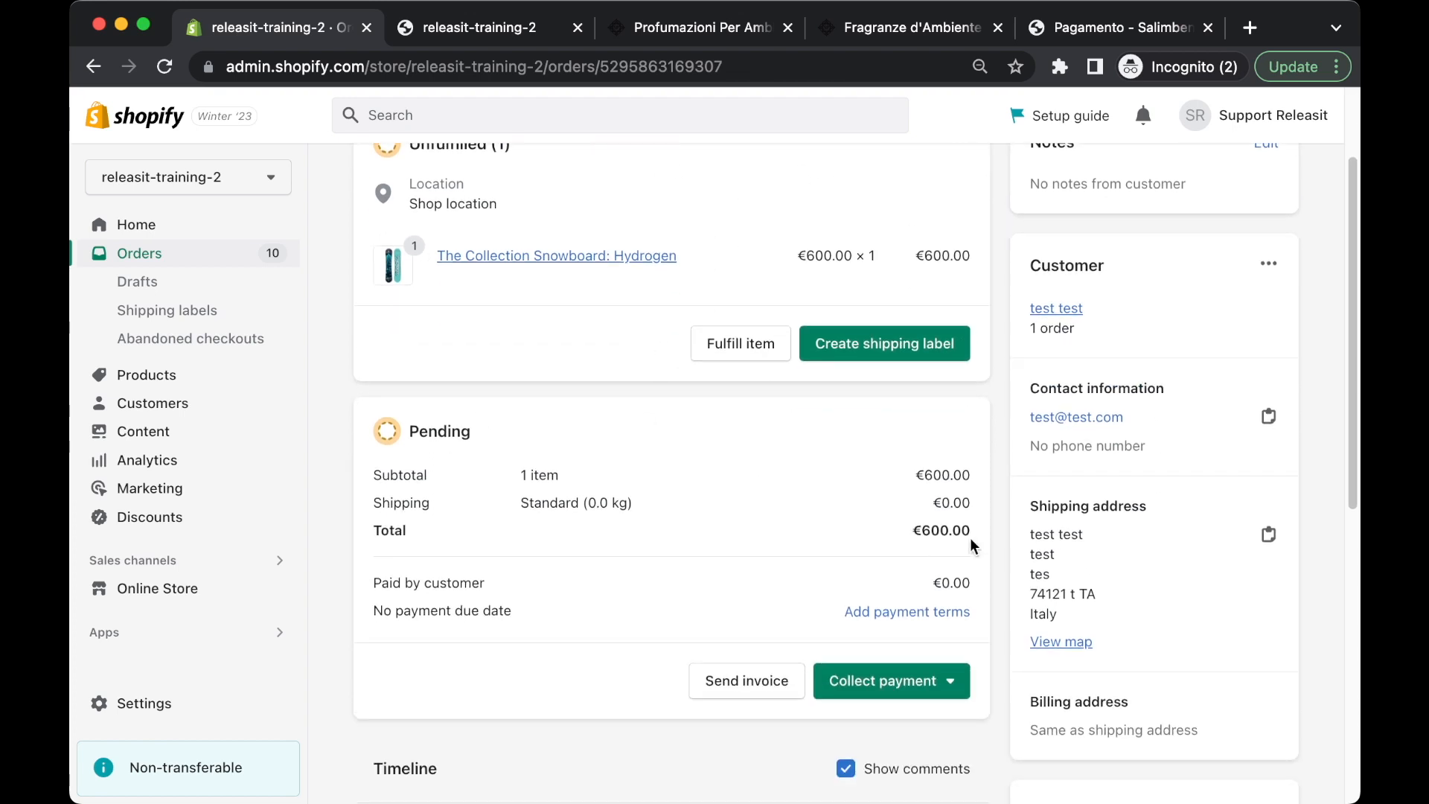
scroll(753, 465, "up", 3)
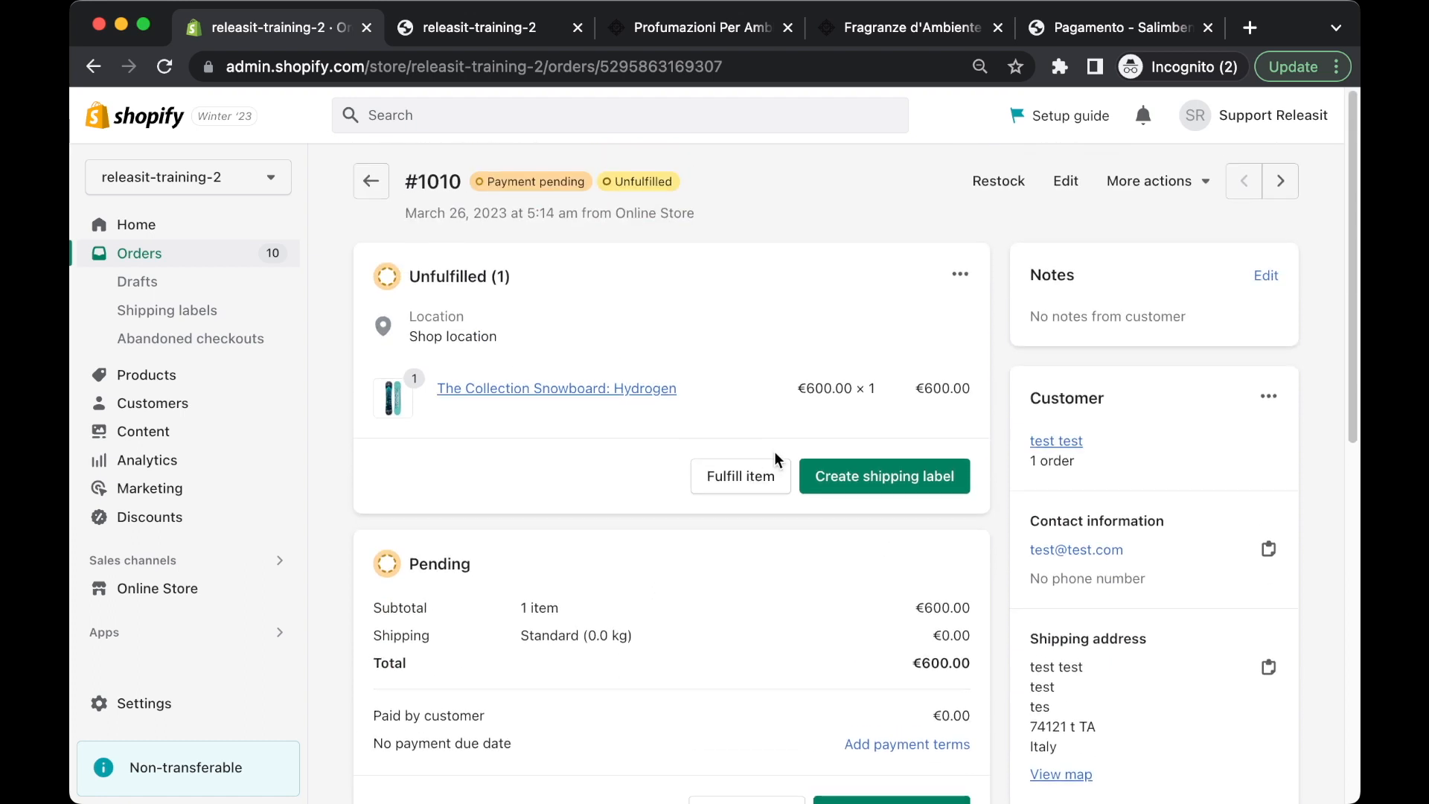
scroll(1181, 483, "down", 2)
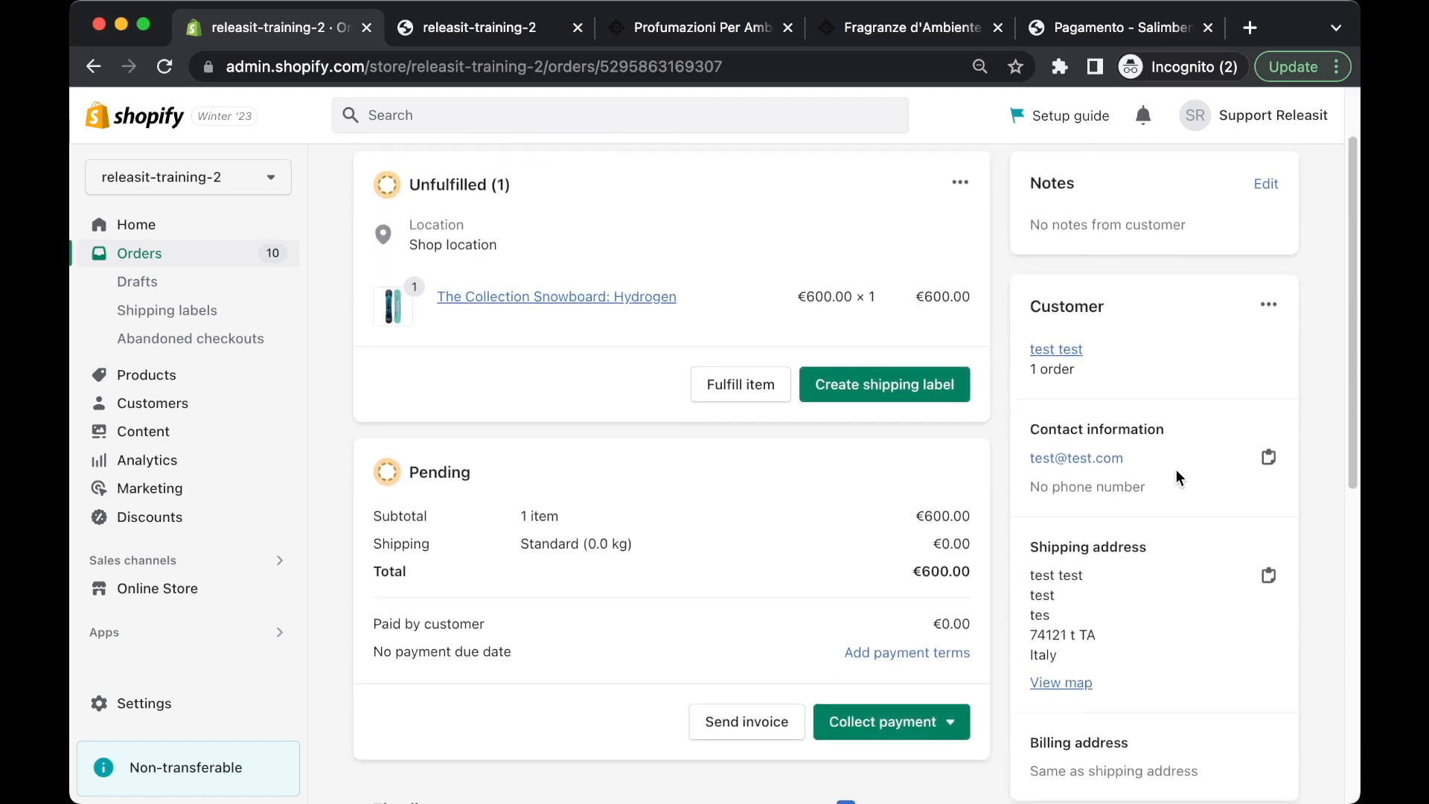
scroll(1177, 472, "down", 1)
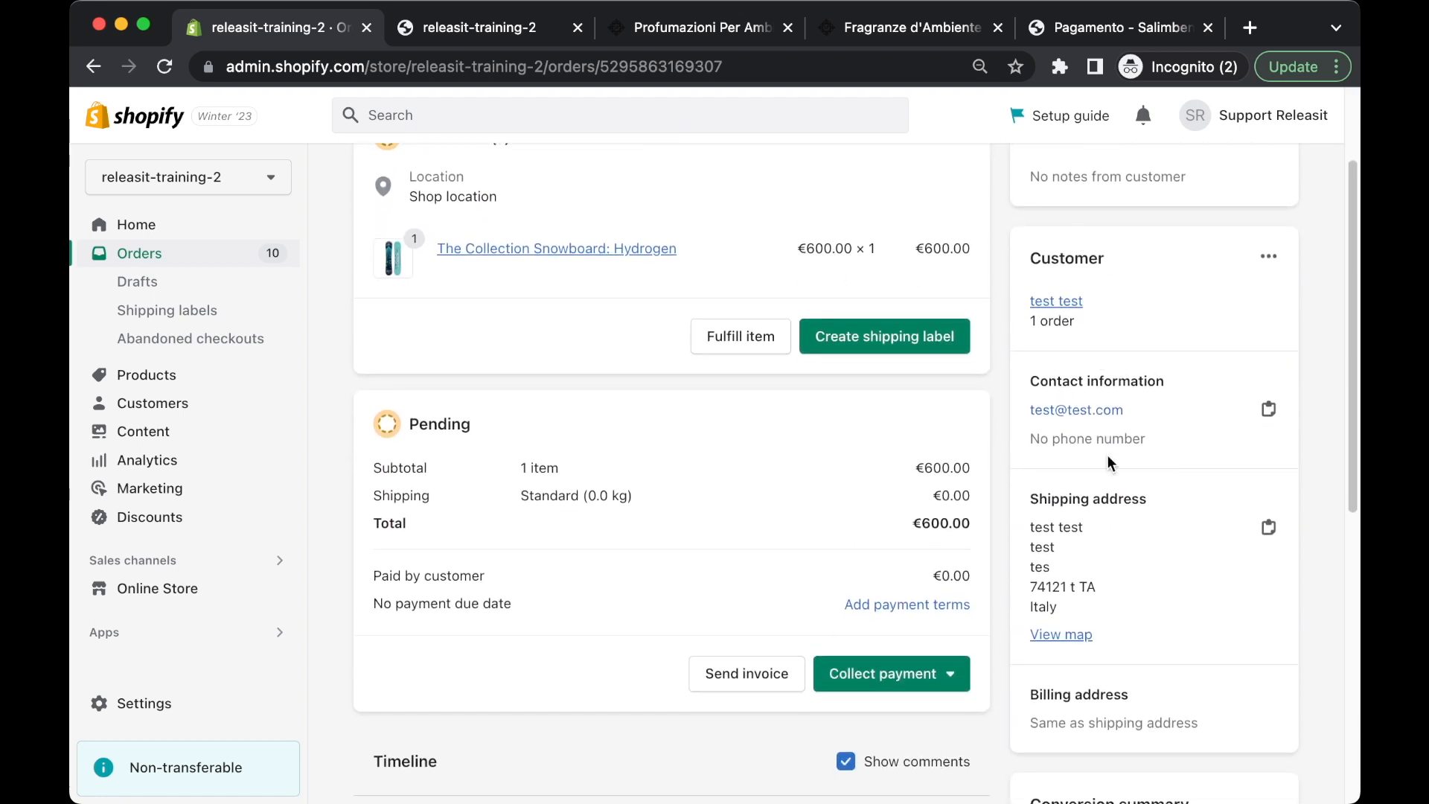
- Review the order's timeline, conversion summary, fraud analysis and tags
scroll(1106, 460, "down", 8)
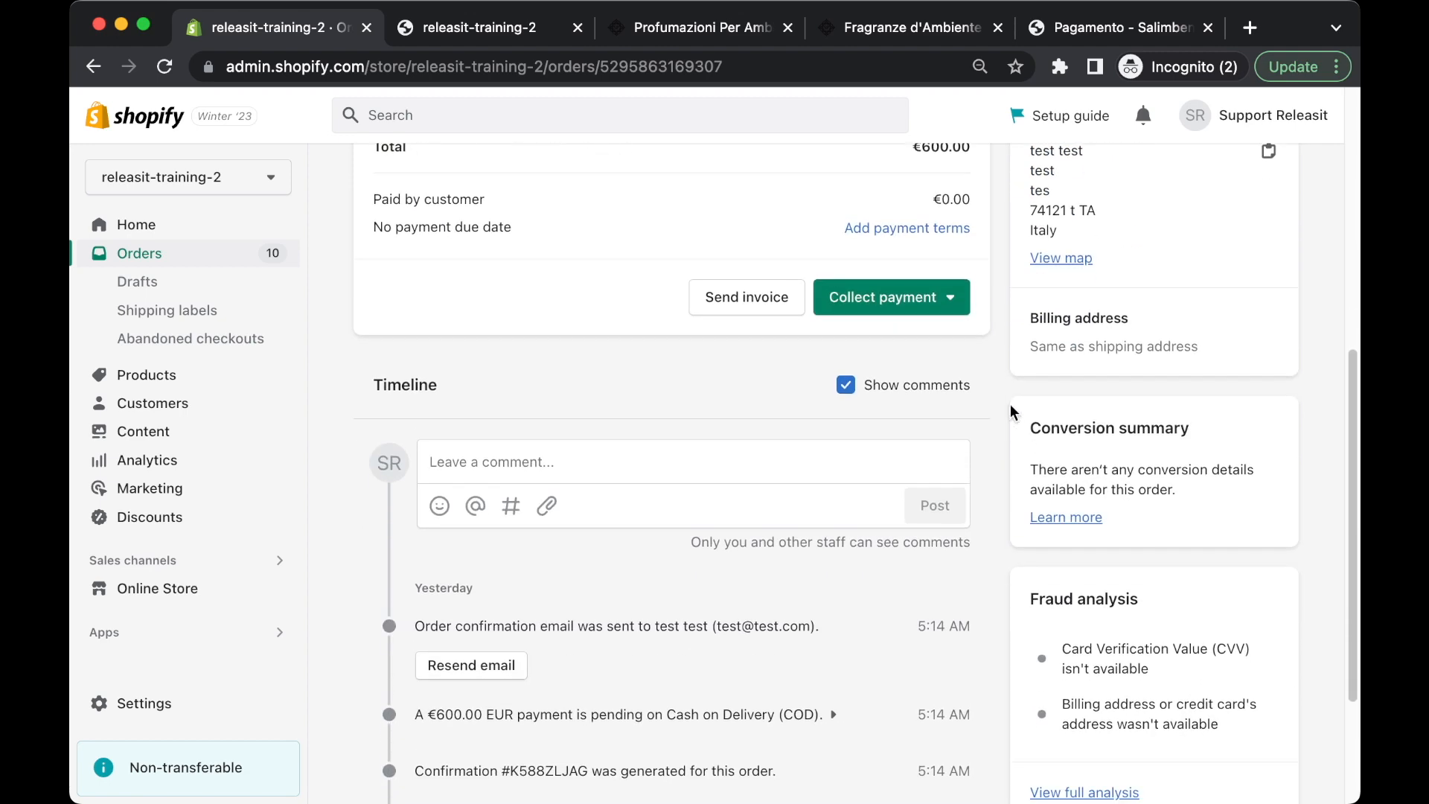
scroll(900, 402, "down", 4)
scroll(885, 618, "up", 13)
scroll(744, 357, "down", 13)
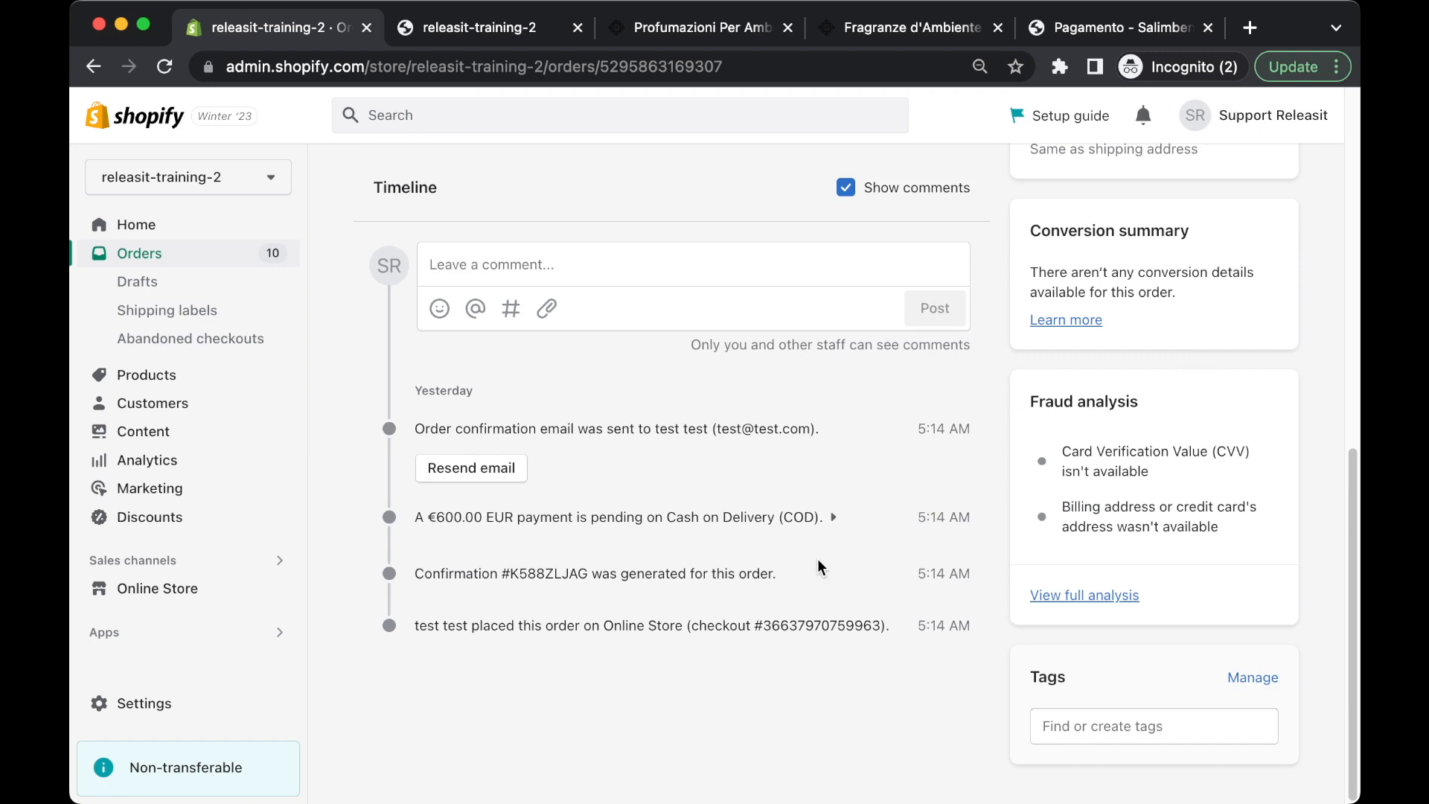
scroll(817, 567, "up", 13)
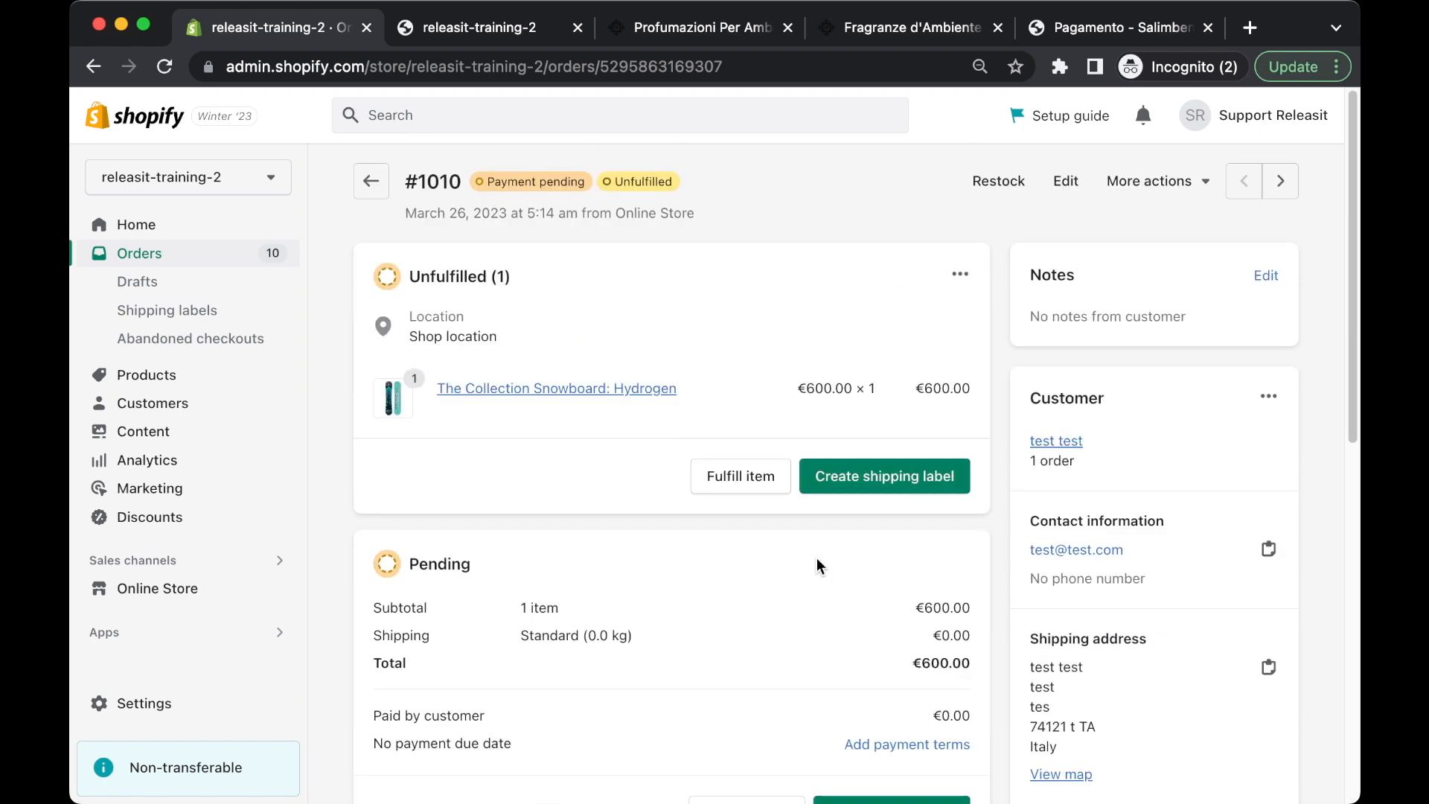
- Open the draft orders and start creating an order to view its product, payment and customer fields
left_click(359, 181)
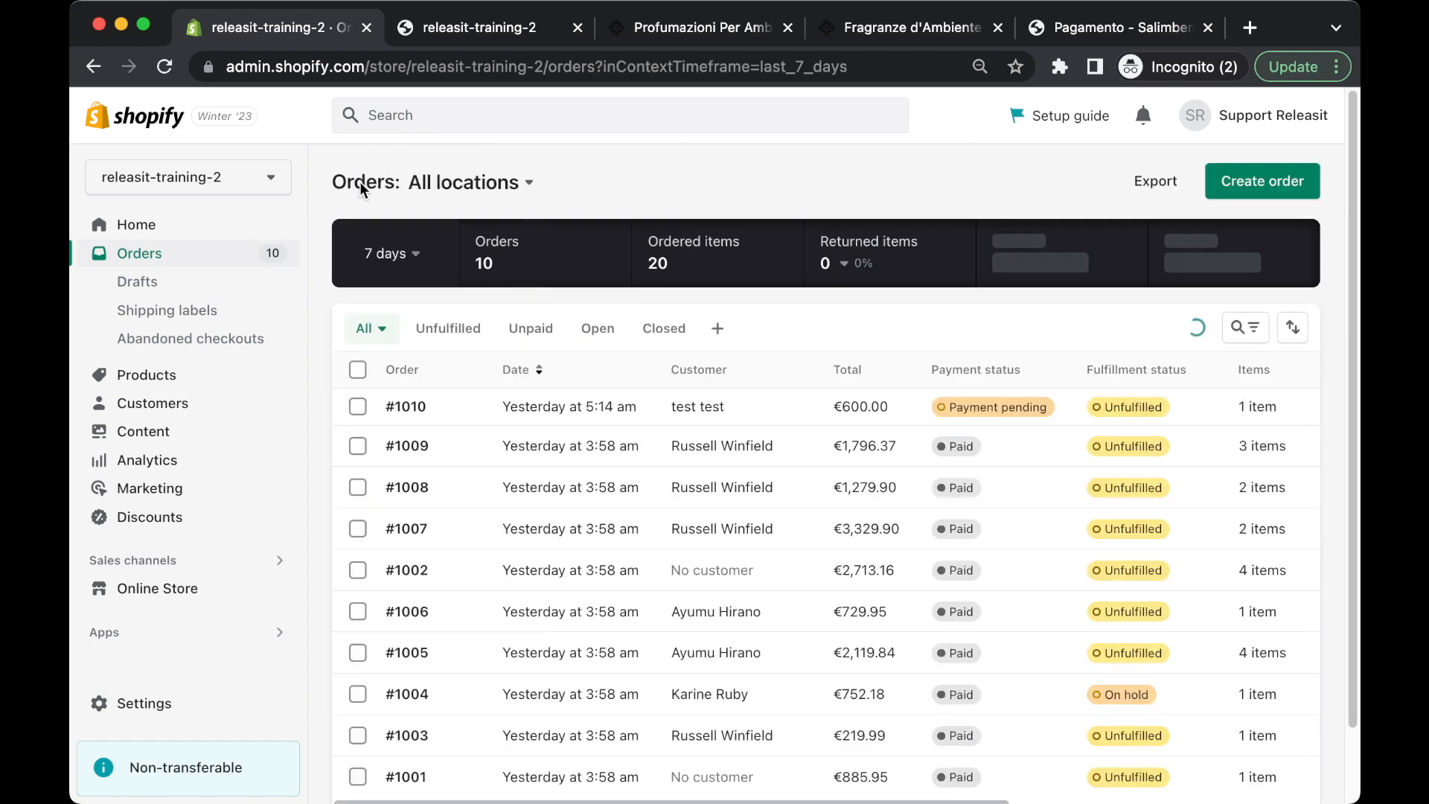
left_click(139, 282)
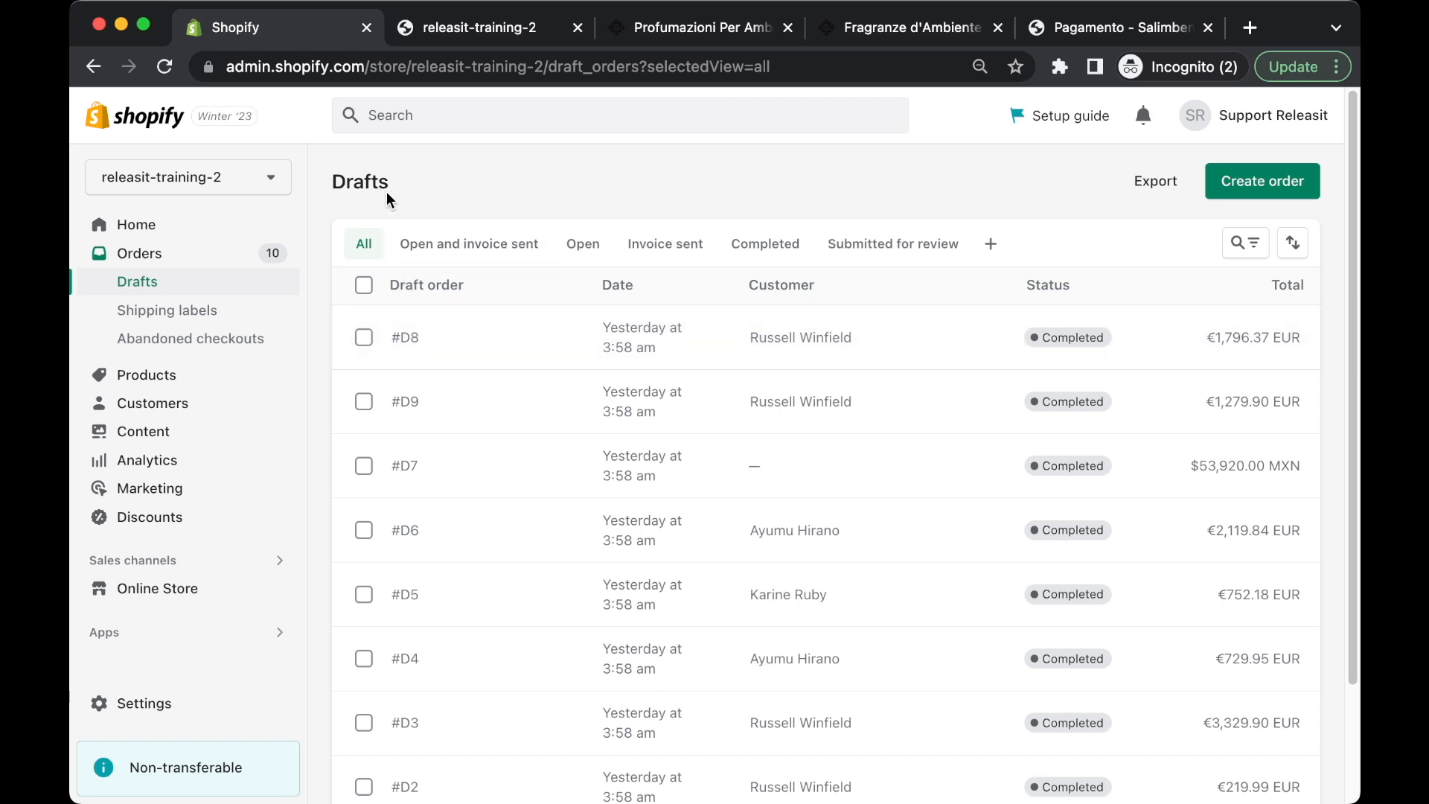
left_click(1223, 183)
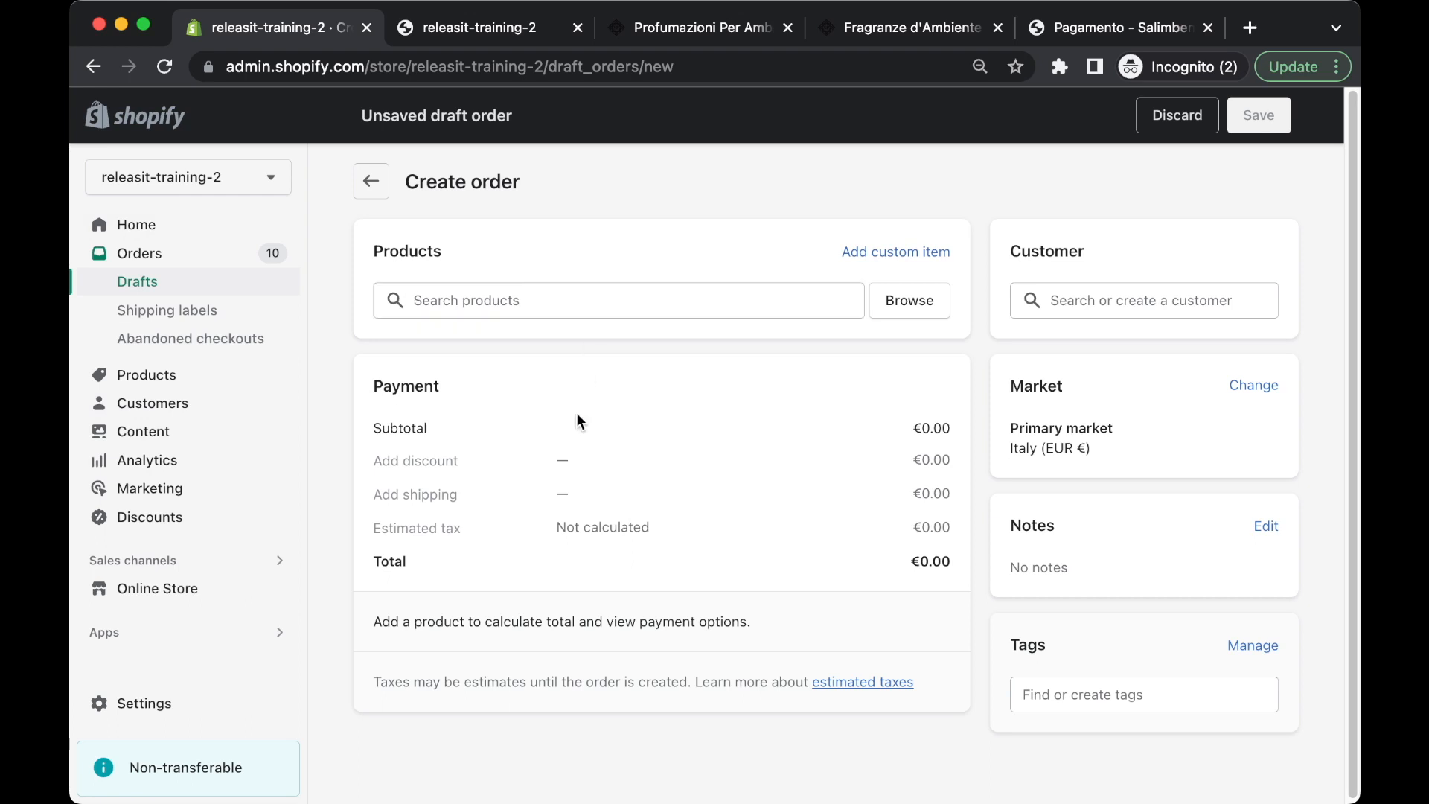
left_click(1026, 297)
left_click(1122, 216)
- Leave the new order without saving it, and reopen the draft orders to look over the list
left_click(226, 254)
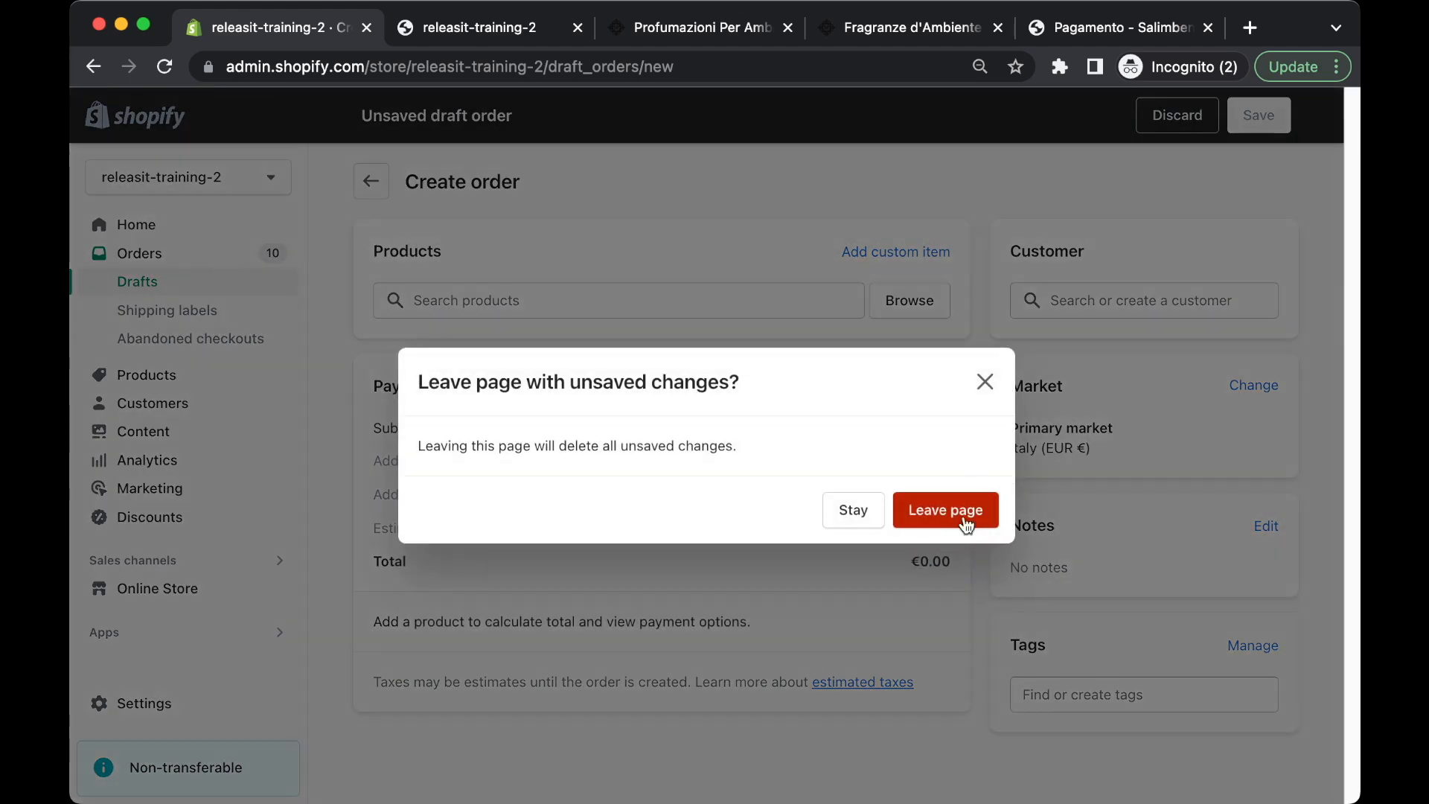
left_click(969, 529)
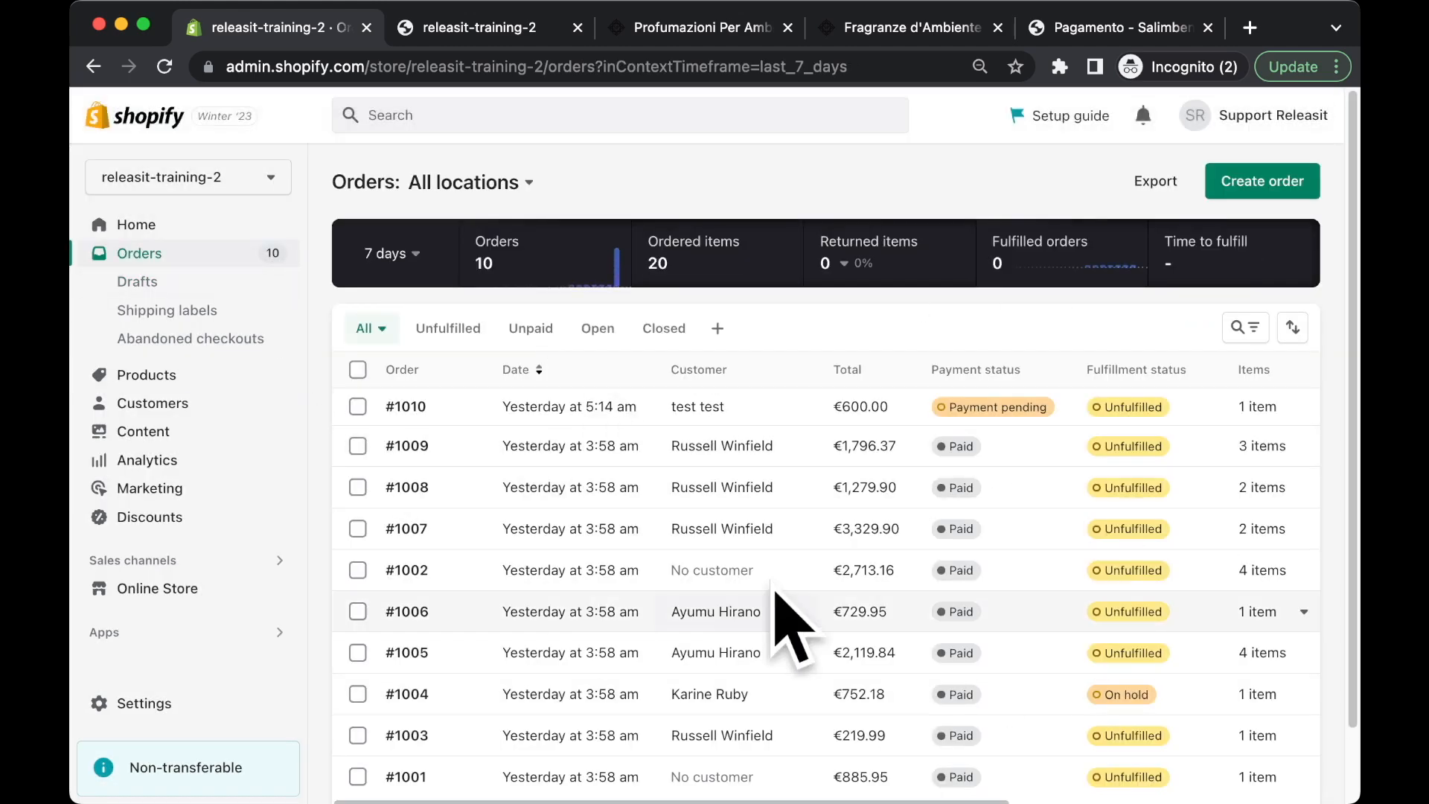
left_click(195, 289)
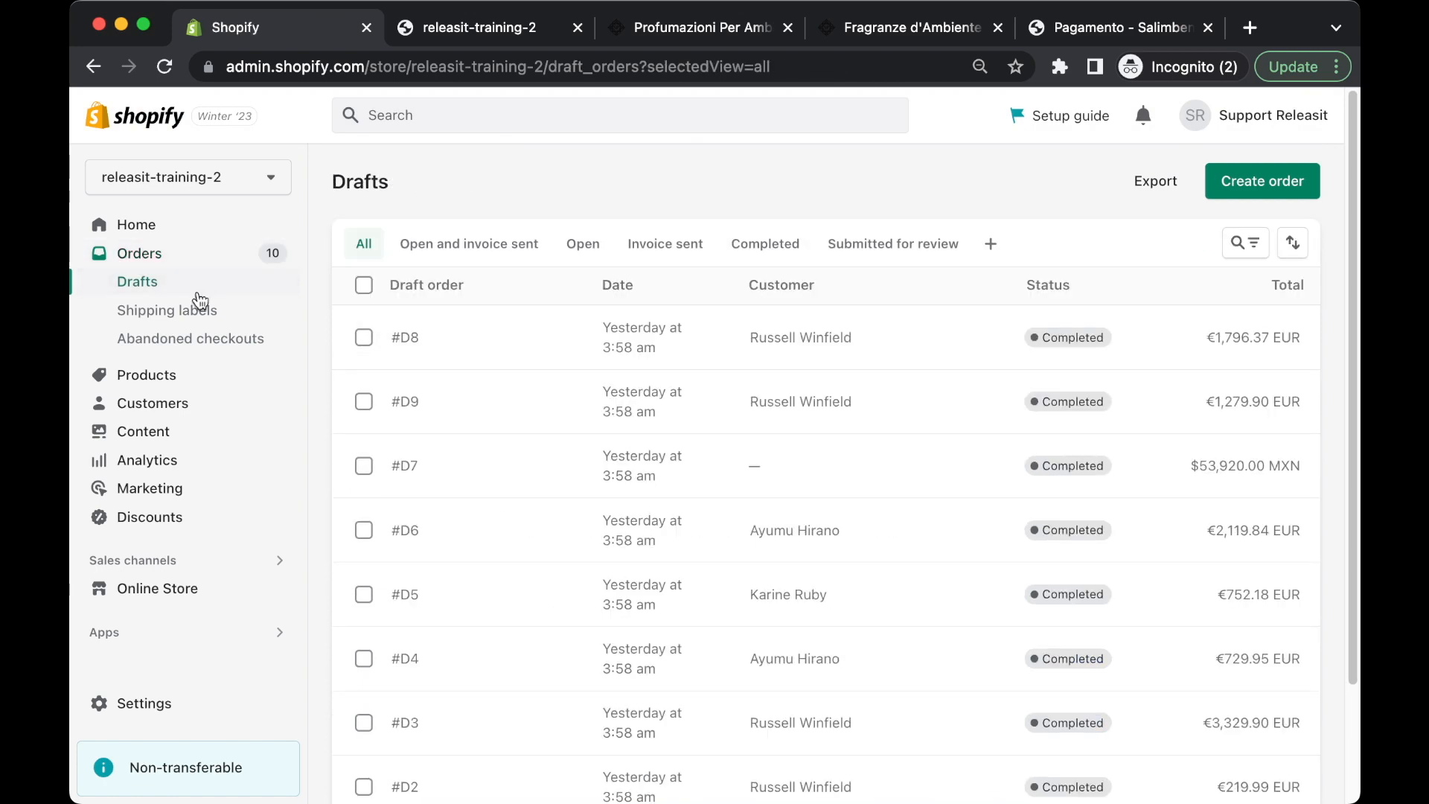
scroll(1126, 673, "down", 3)
scroll(816, 561, "up", 3)
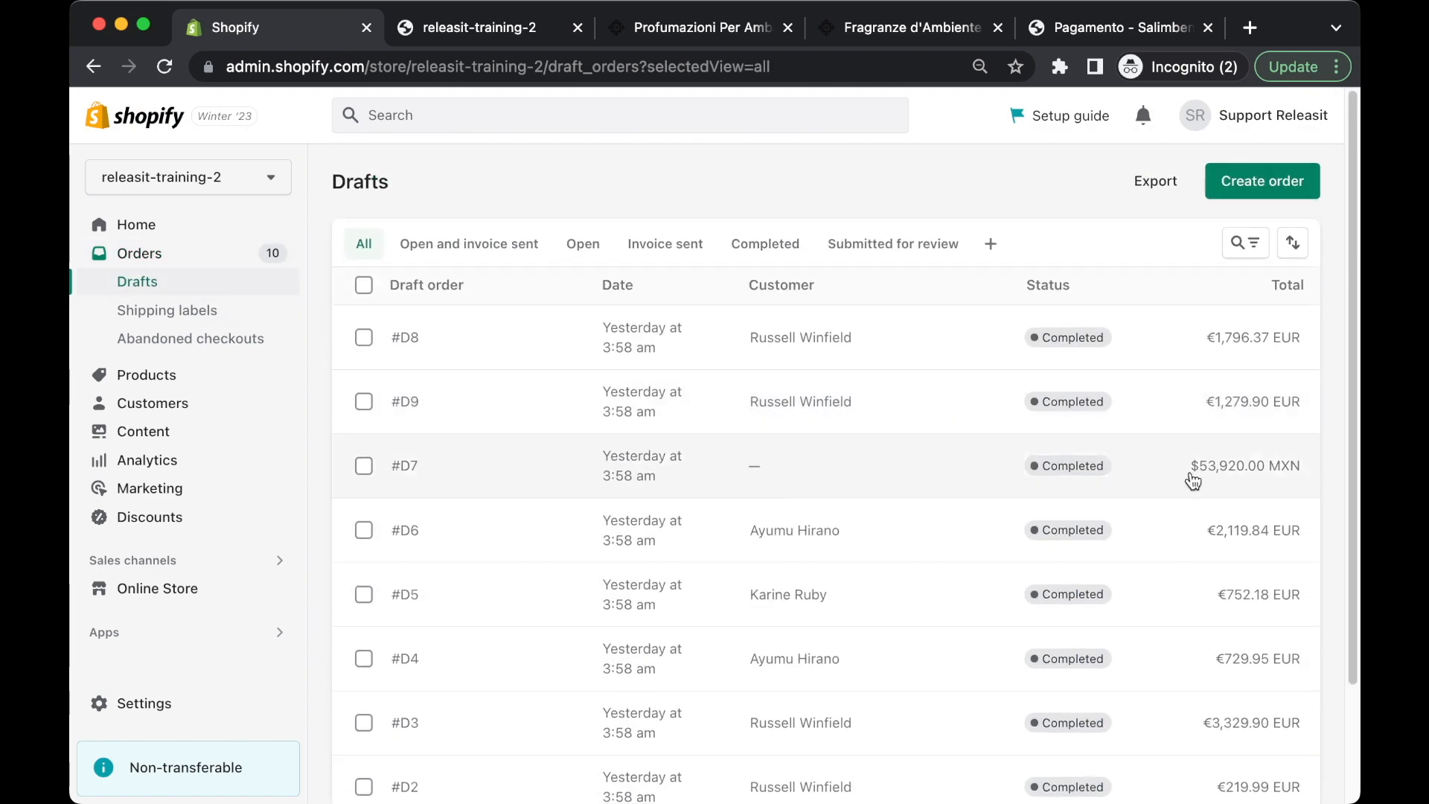
left_click_drag(339, 178, 408, 189)
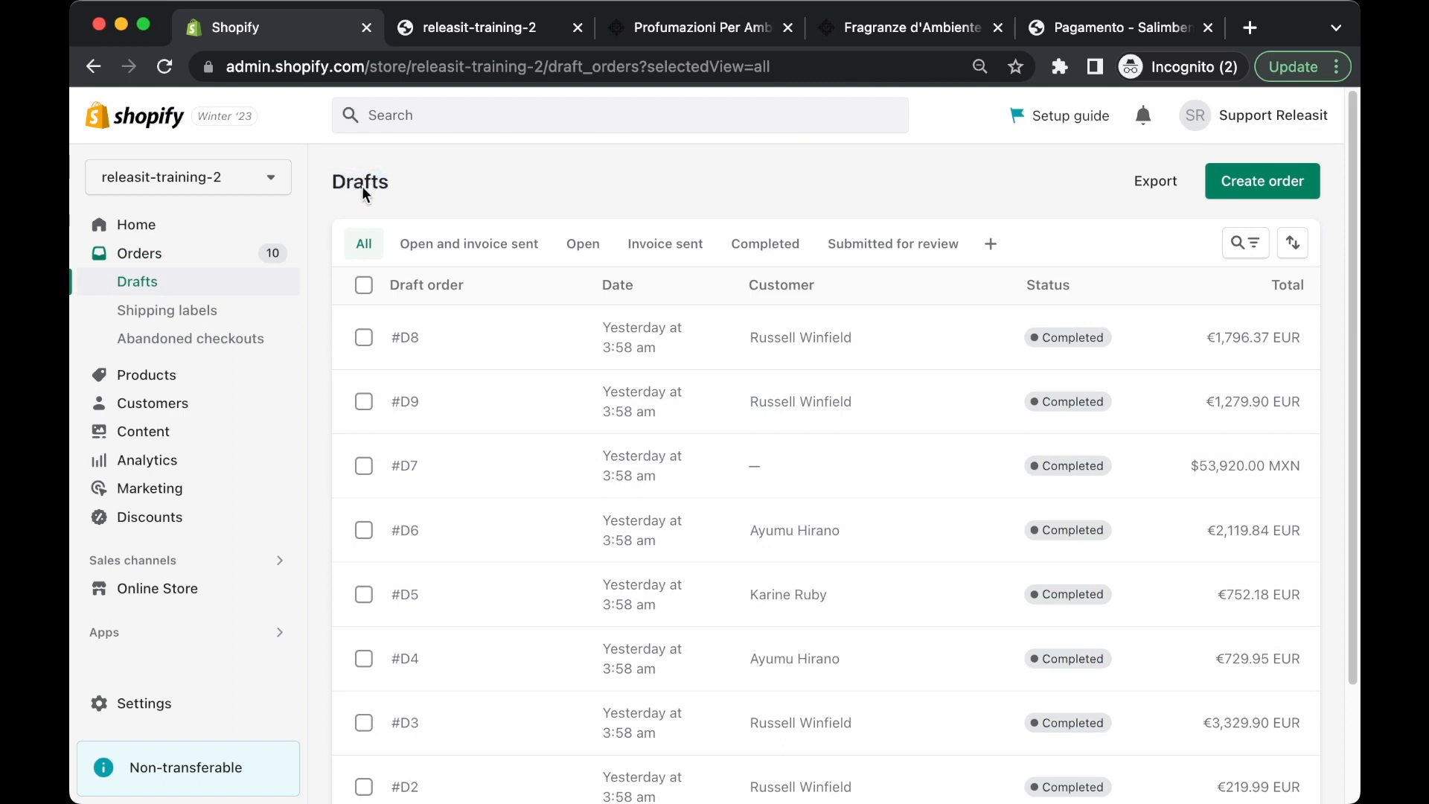
- Open the abandoned checkouts and look over the page
left_click(222, 344)
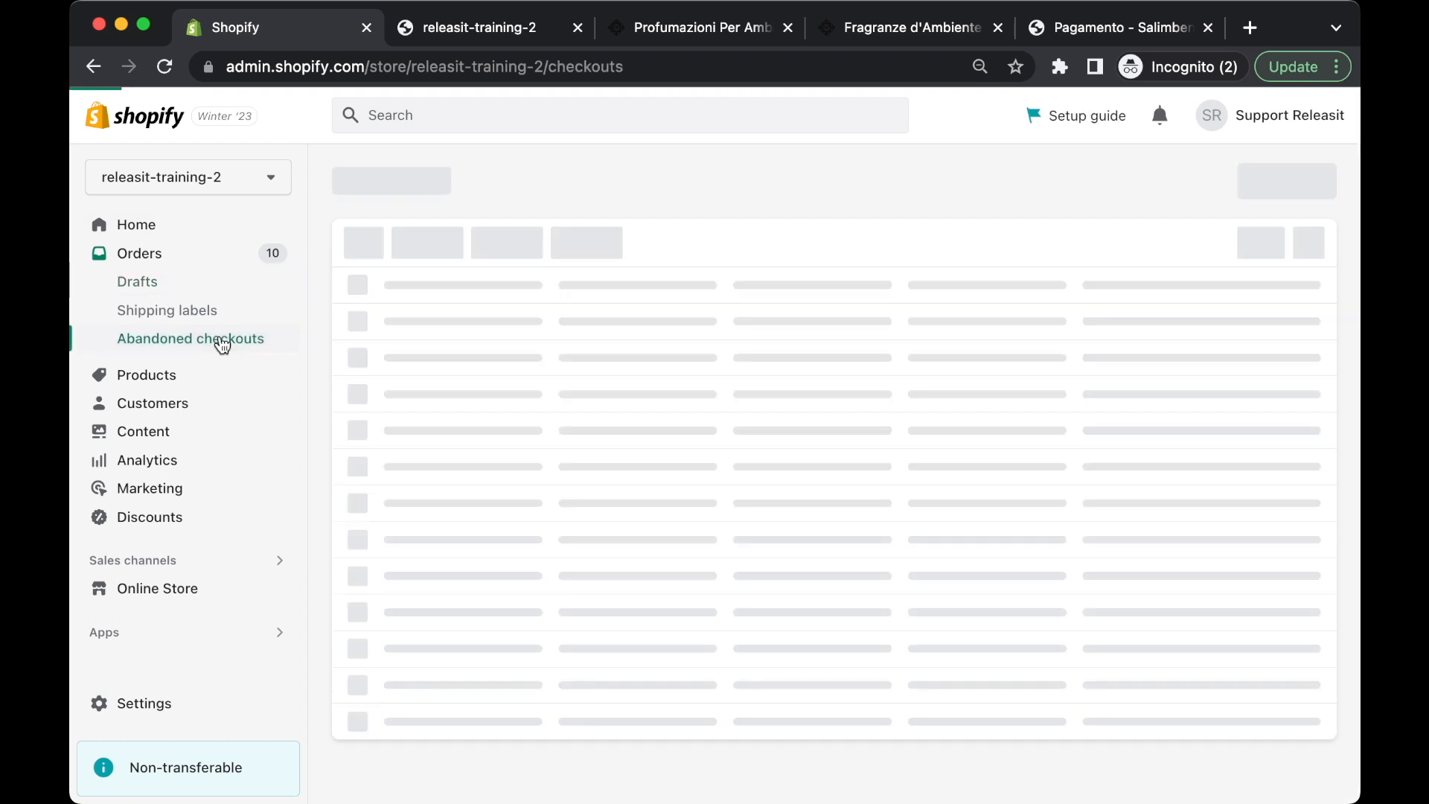
left_click_drag(332, 186, 543, 188)
left_click(513, 183)
scroll(558, 230, "down", 1)
scroll(569, 276, "up", 1)
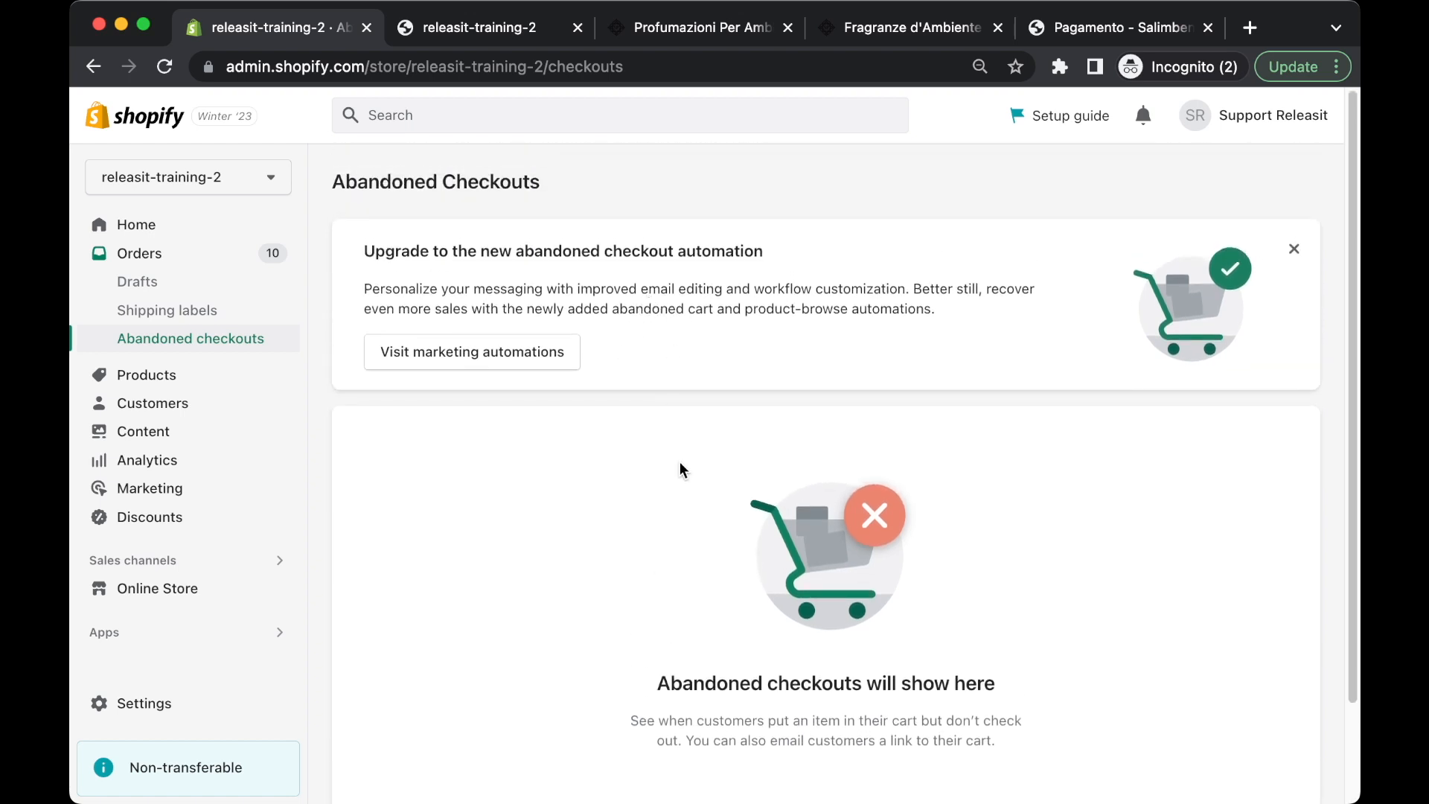
scroll(670, 491, "down", 2)
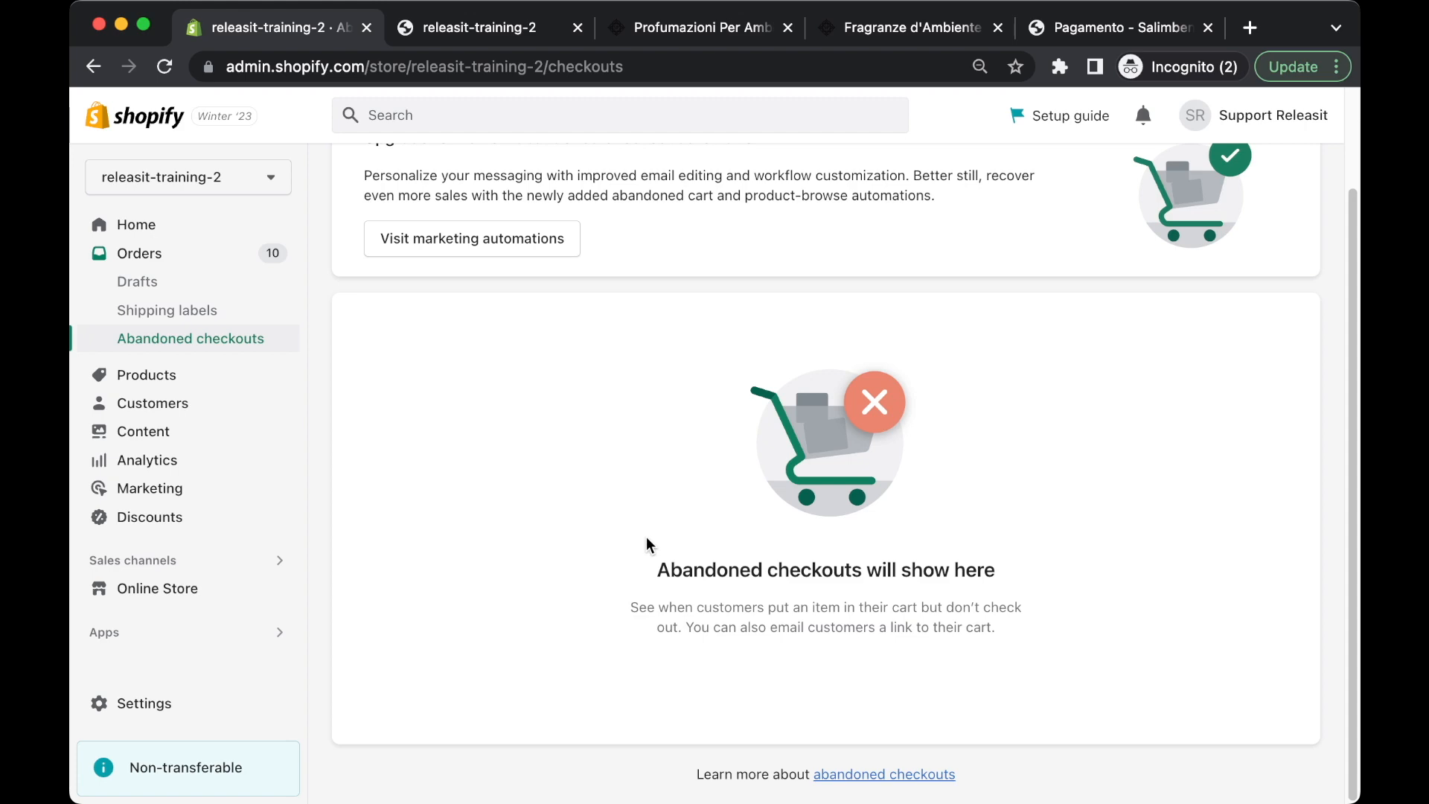
- Switch to the Salimbeni checkout, return to the shipping method and continue to payment again
left_click(1034, 41)
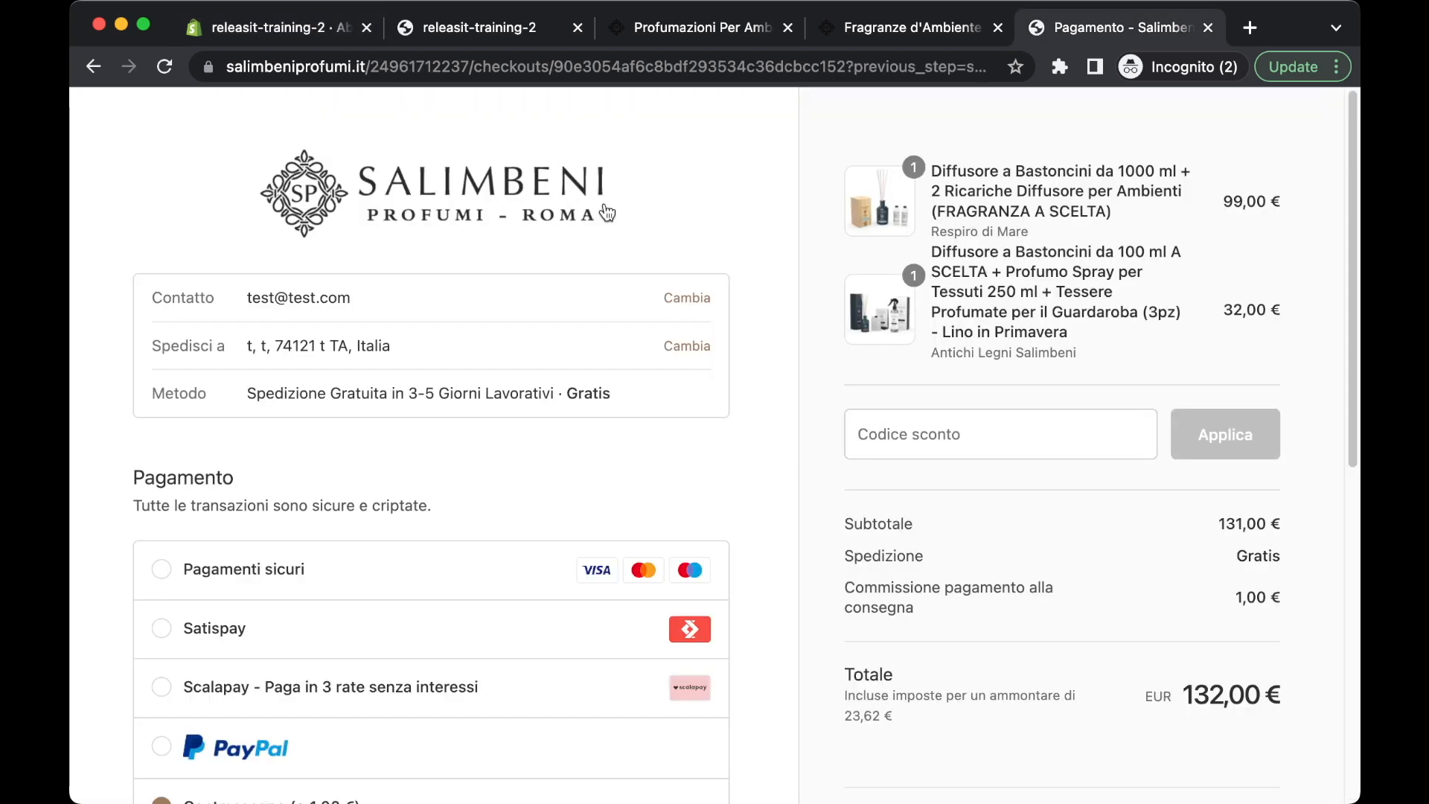
scroll(377, 441, "down", 8)
left_click(265, 600)
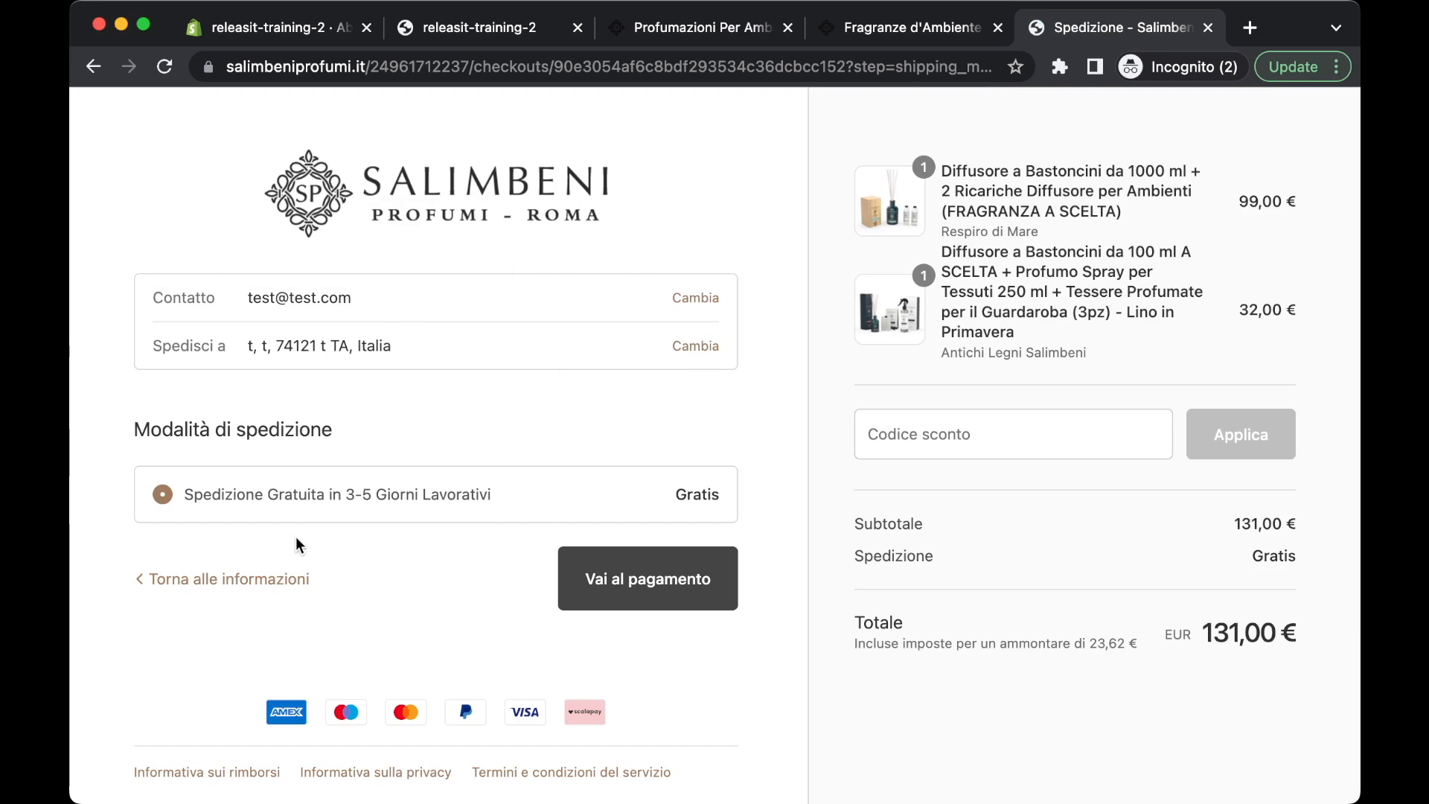
left_click(652, 579)
- Review the checkout's payment methods, billing address options and order summary, and close the checkout without completing the order
scroll(650, 348, "down", 5)
scroll(651, 348, "up", 5)
scroll(646, 359, "down", 4)
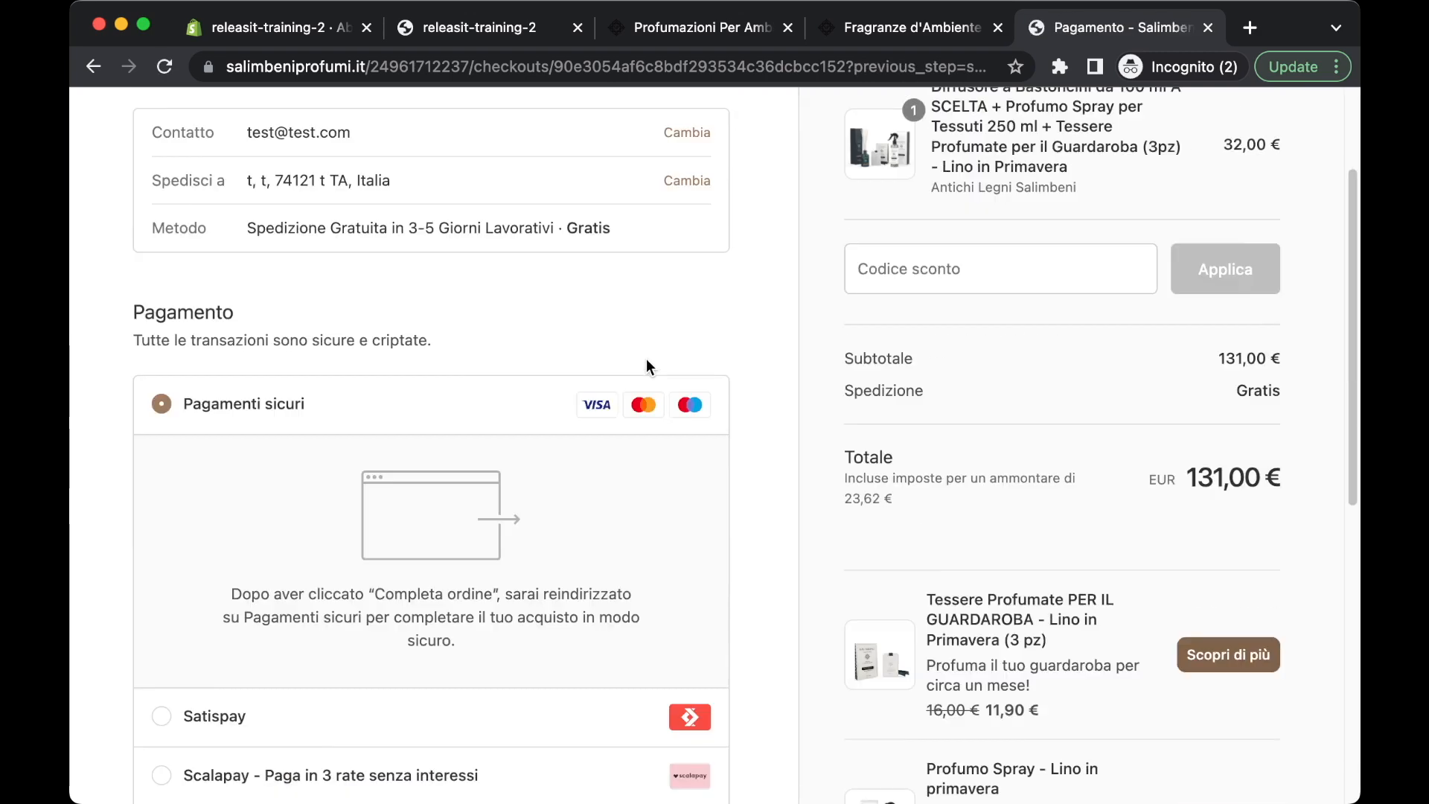
scroll(746, 559, "down", 6)
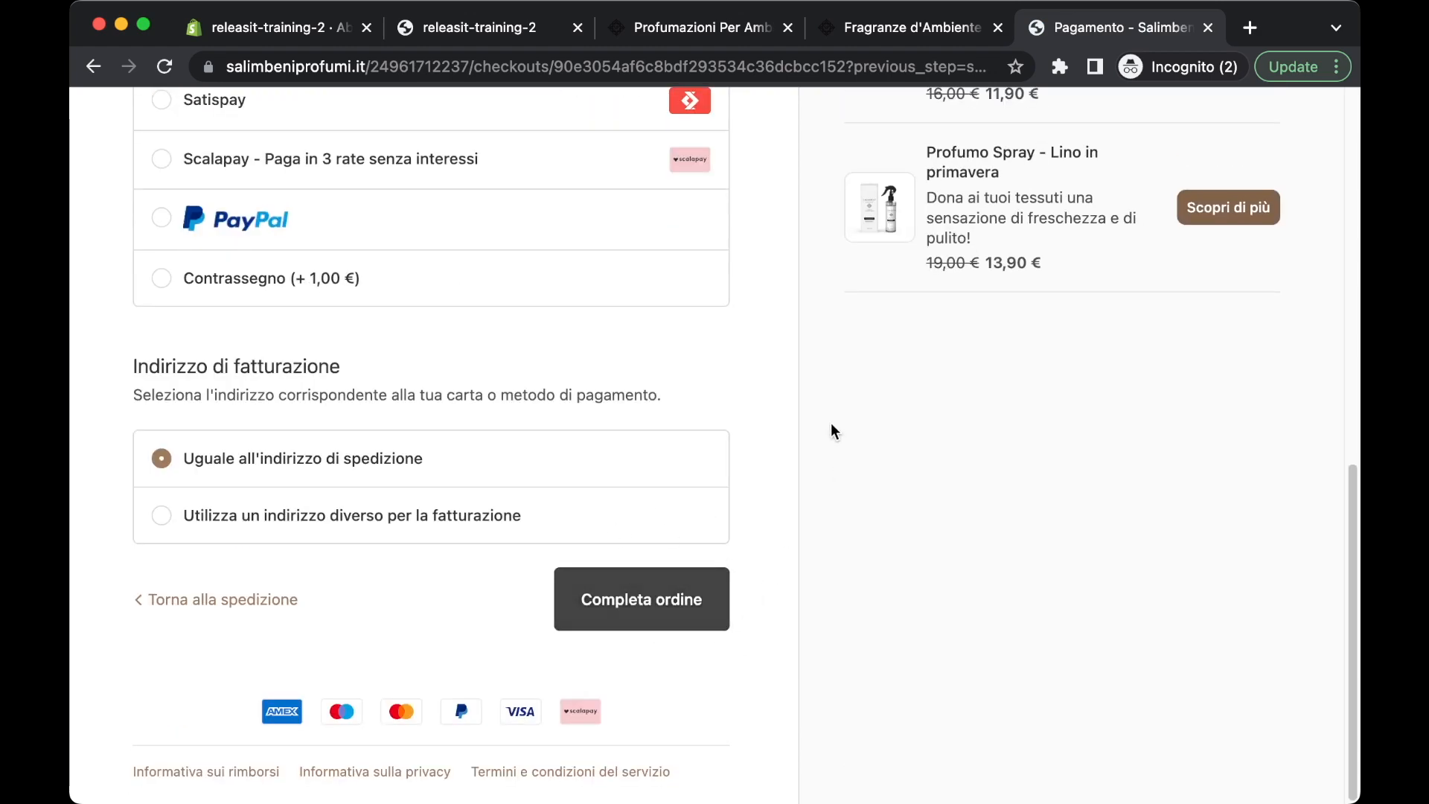
scroll(818, 435, "up", 7)
scroll(763, 451, "up", 3)
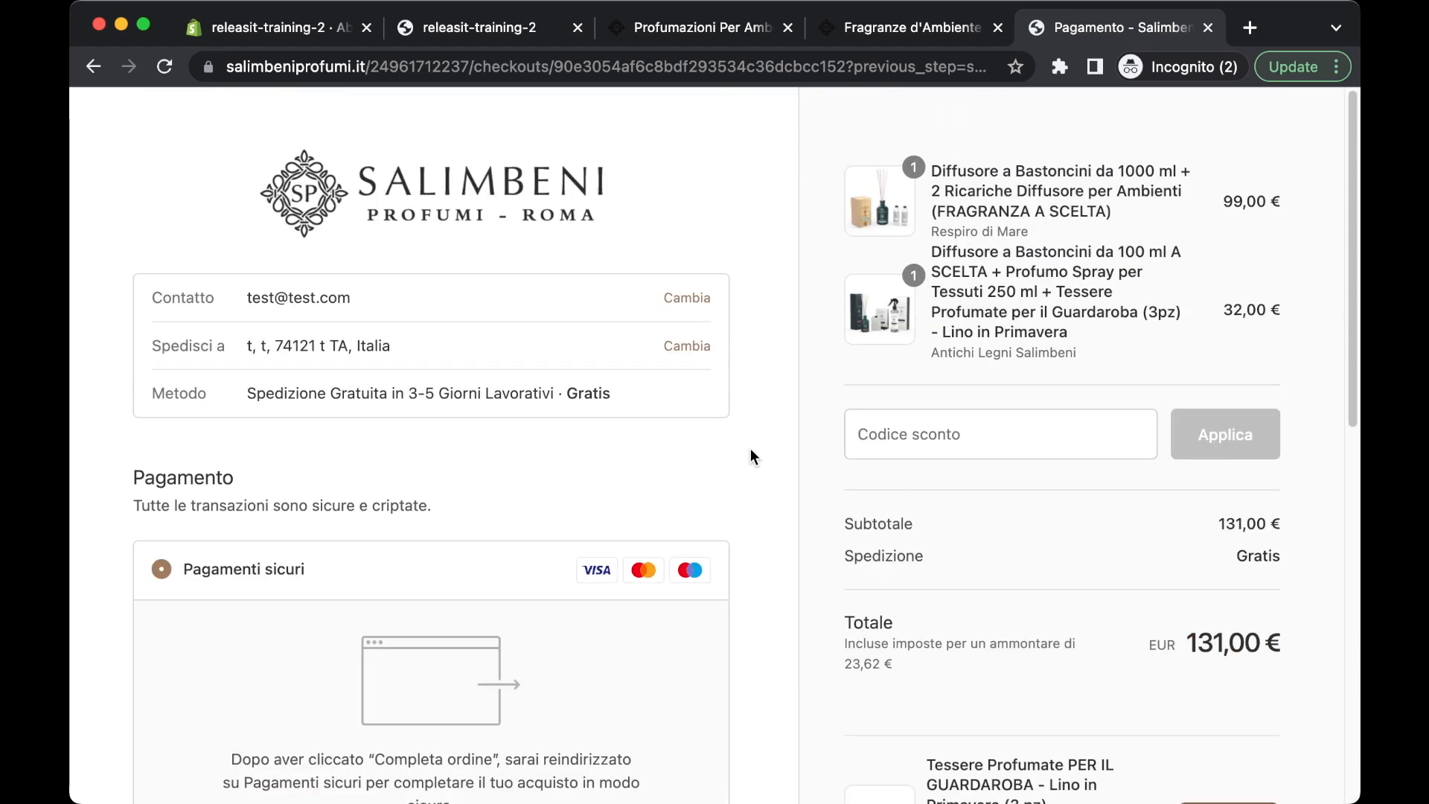
left_click(1208, 29)
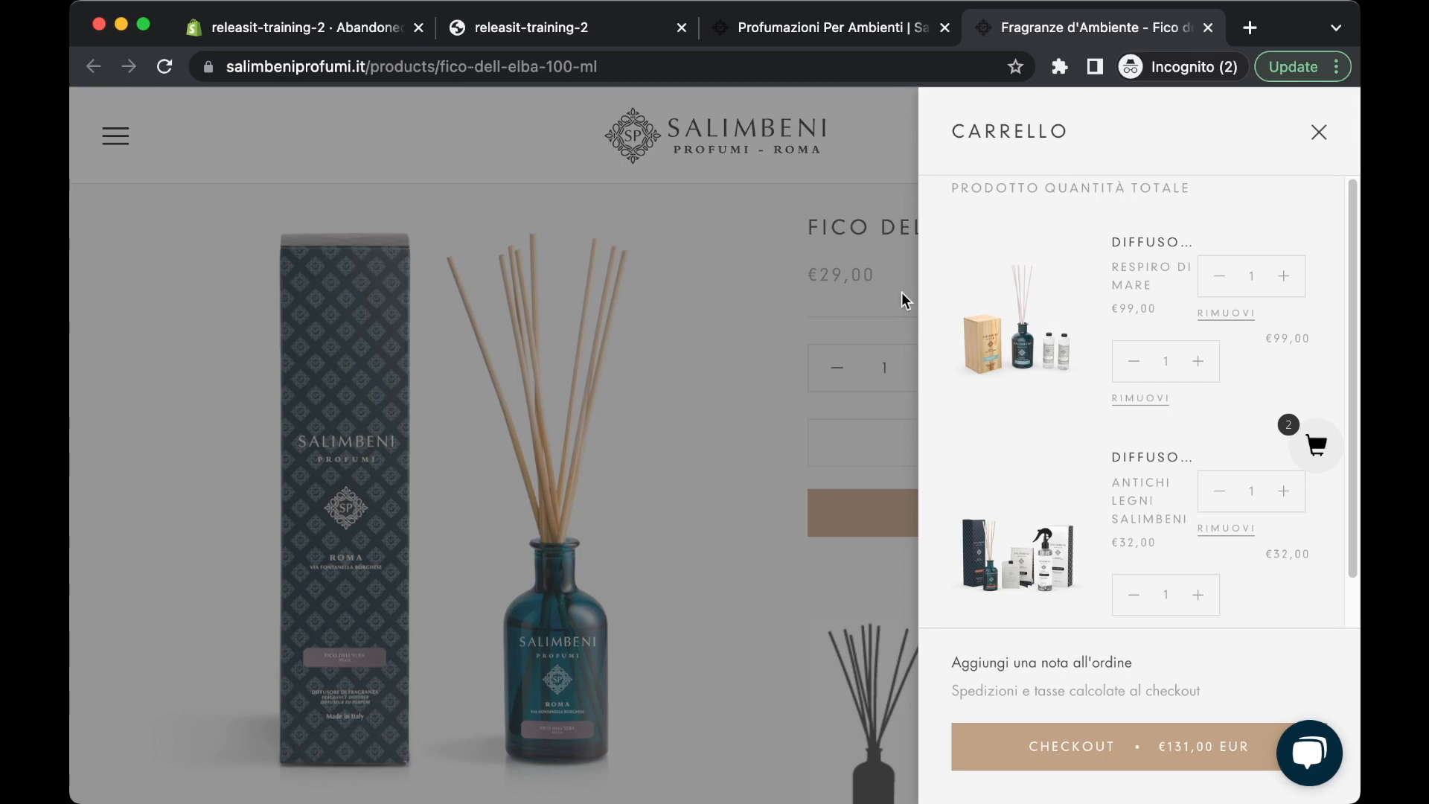
- Return to the Shopify admin and open the products list to look it over
left_click(312, 28)
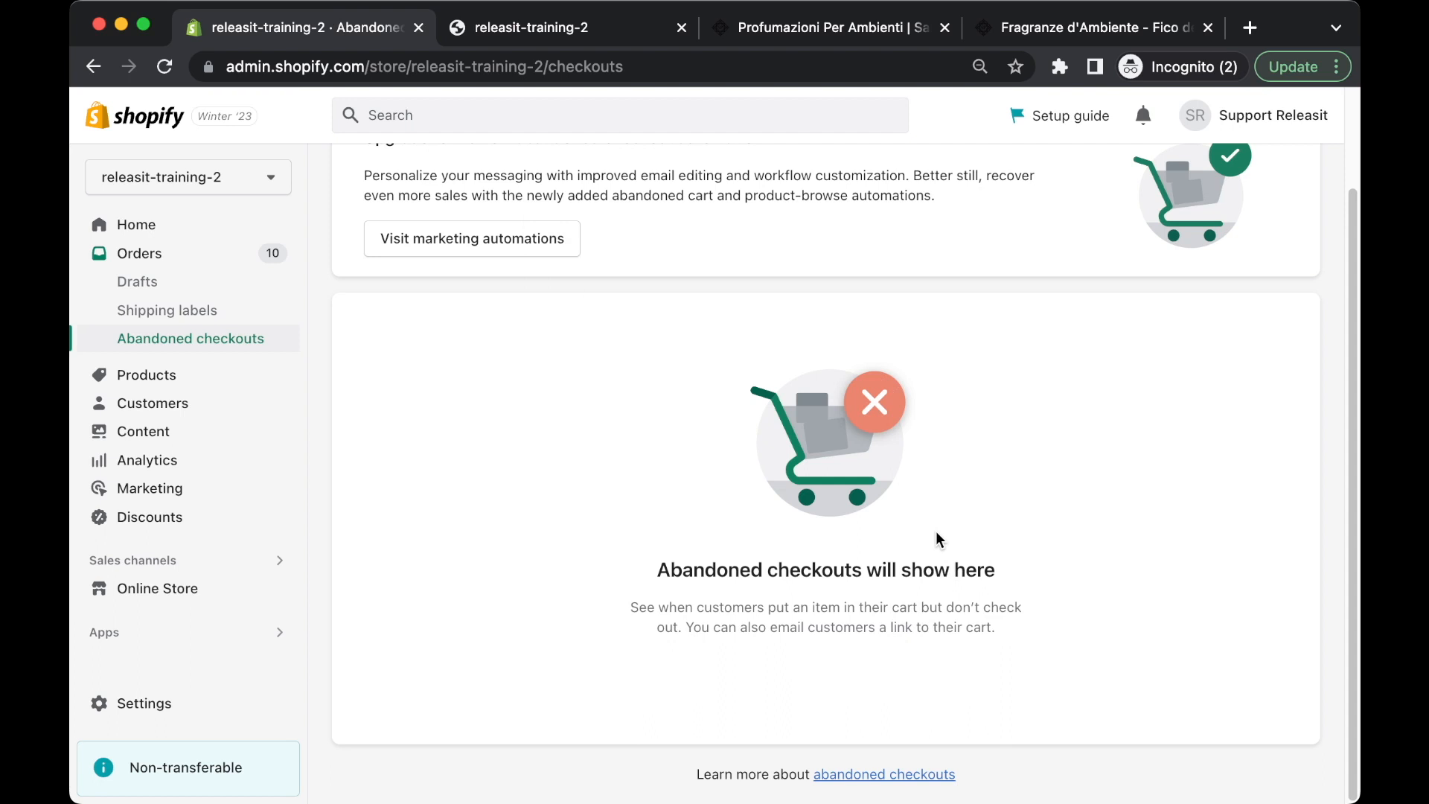
left_click(216, 383)
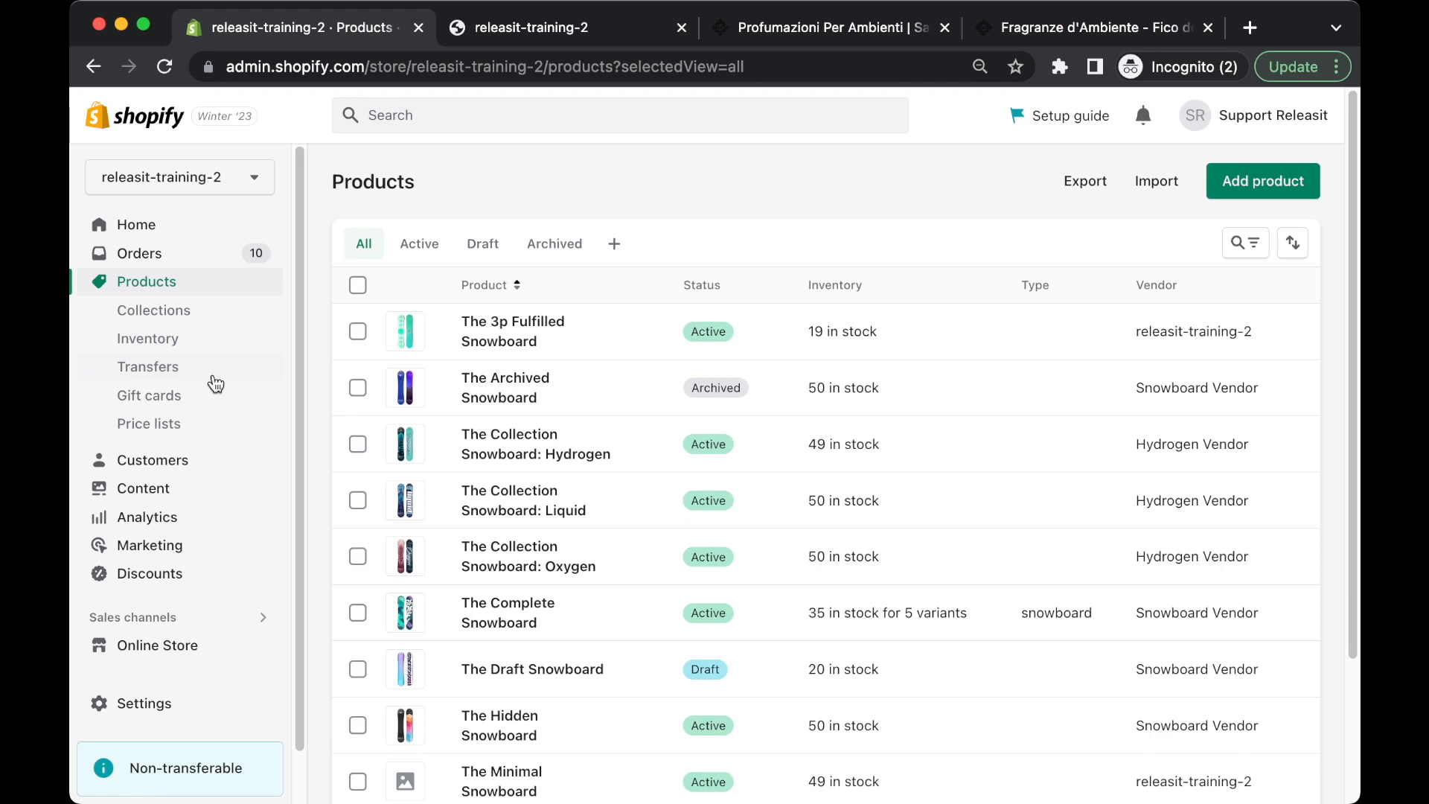
scroll(605, 440, "down", 3)
scroll(606, 434, "up", 3)
- Open The 3p Fulfilled Snowboard in a separate browser tab and view its title, description and media
left_click(537, 328, "super")
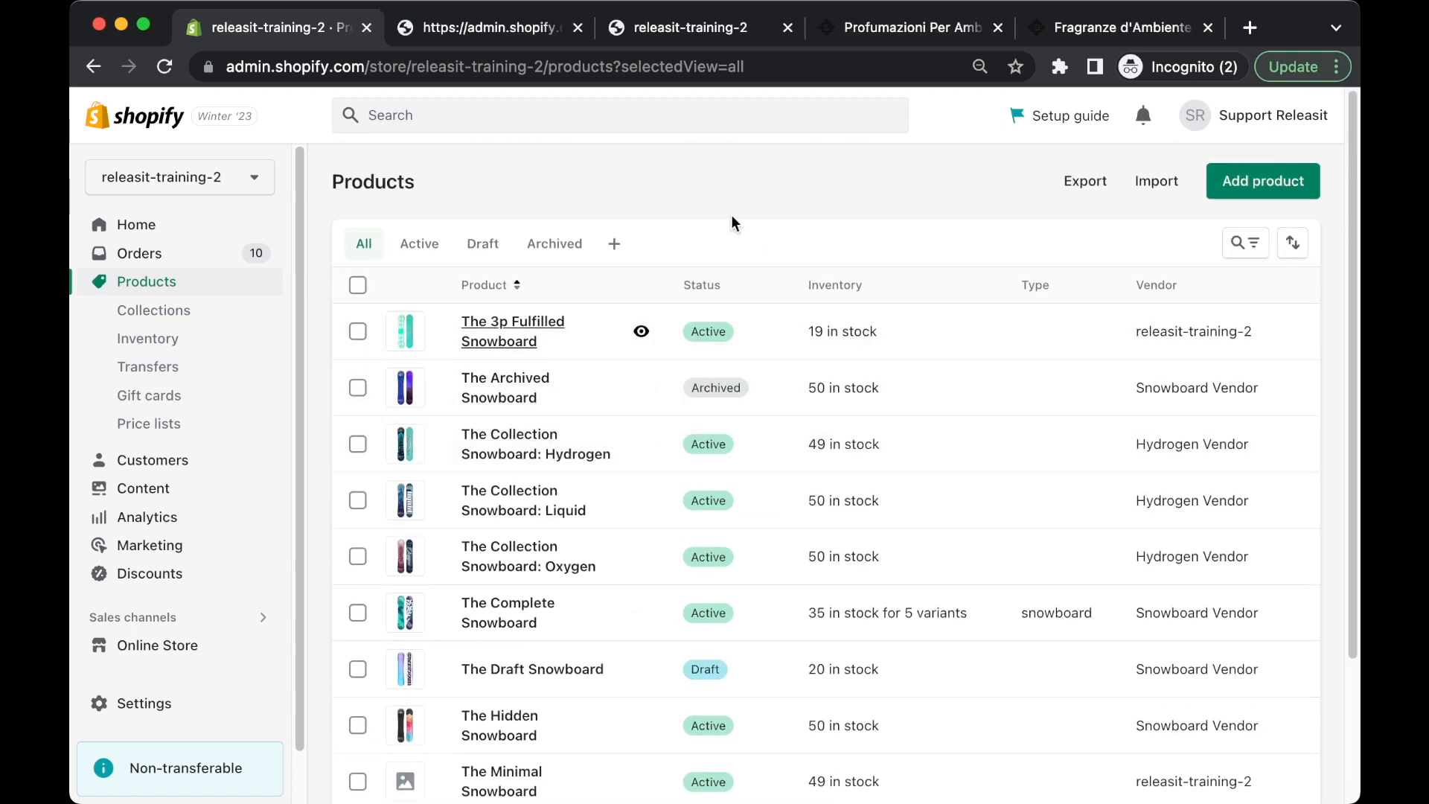
left_click(467, 37)
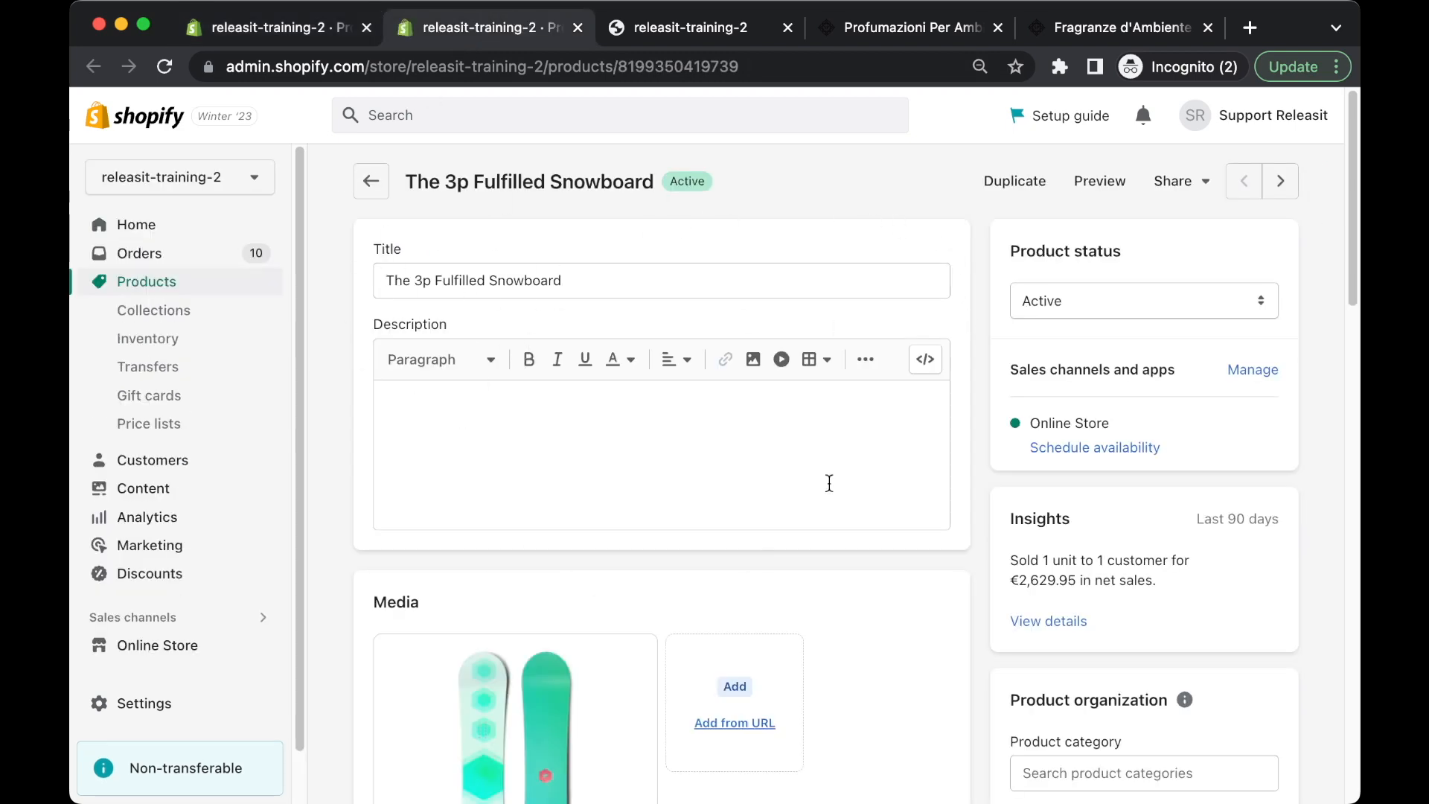
scroll(454, 313, "down", 4)
scroll(521, 323, "up", 4)
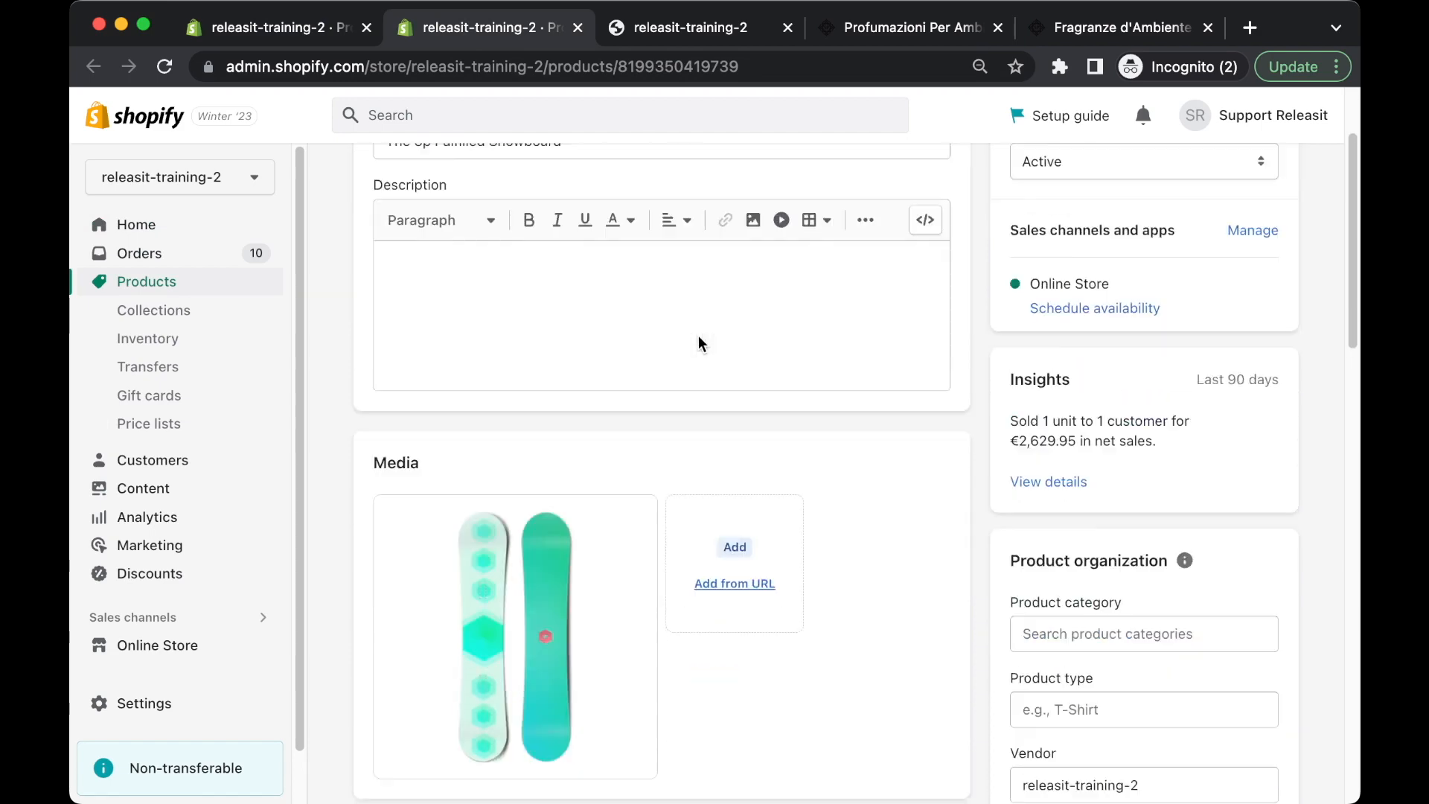
- Review the snowboard's pricing and its inventory settings, including SKU, quantity tracking and stock by location
scroll(466, 290, "down", 4)
scroll(756, 420, "down", 4)
scroll(759, 416, "up", 3)
scroll(581, 405, "down", 4)
scroll(667, 411, "down", 5)
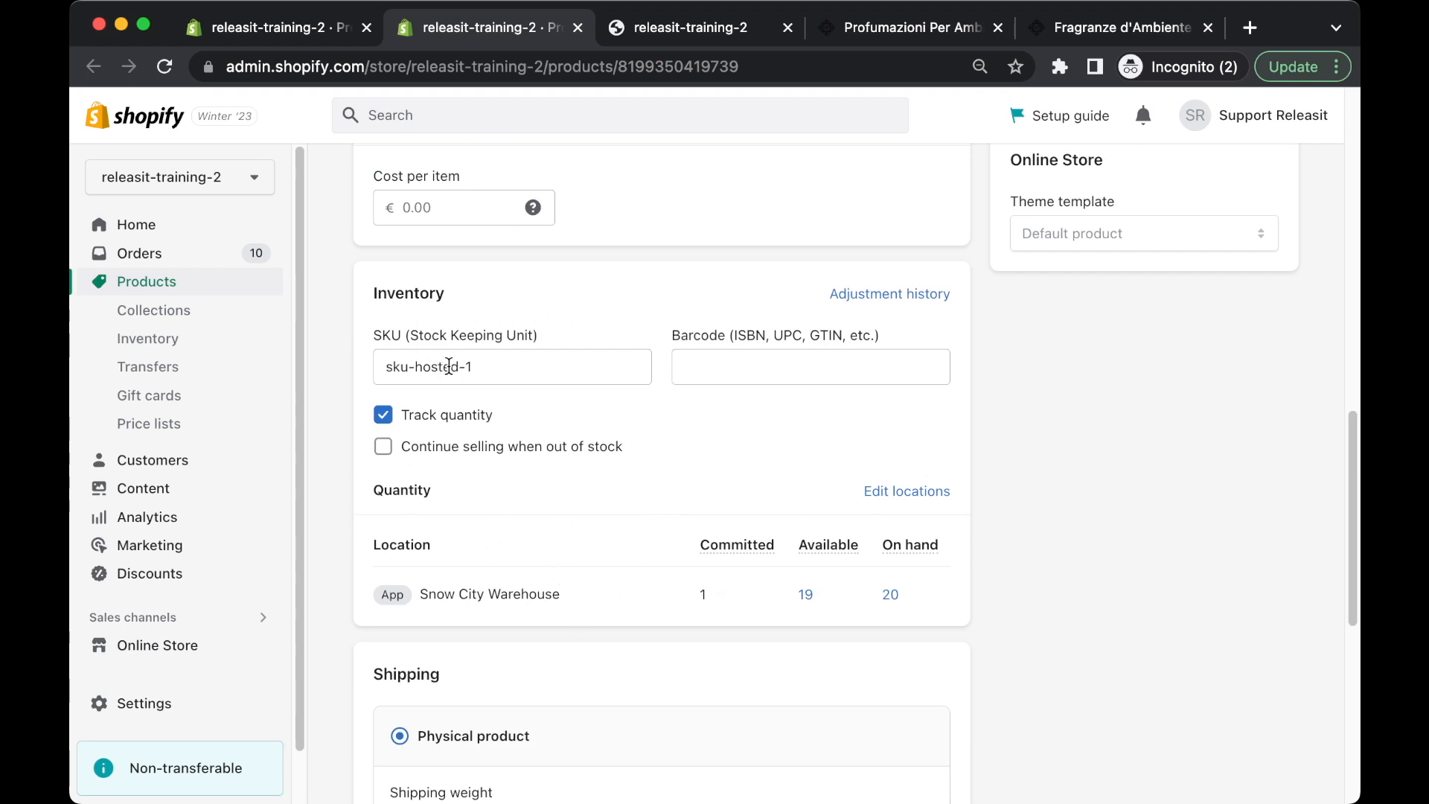
scroll(447, 367, "down", 3)
scroll(641, 399, "up", 3)
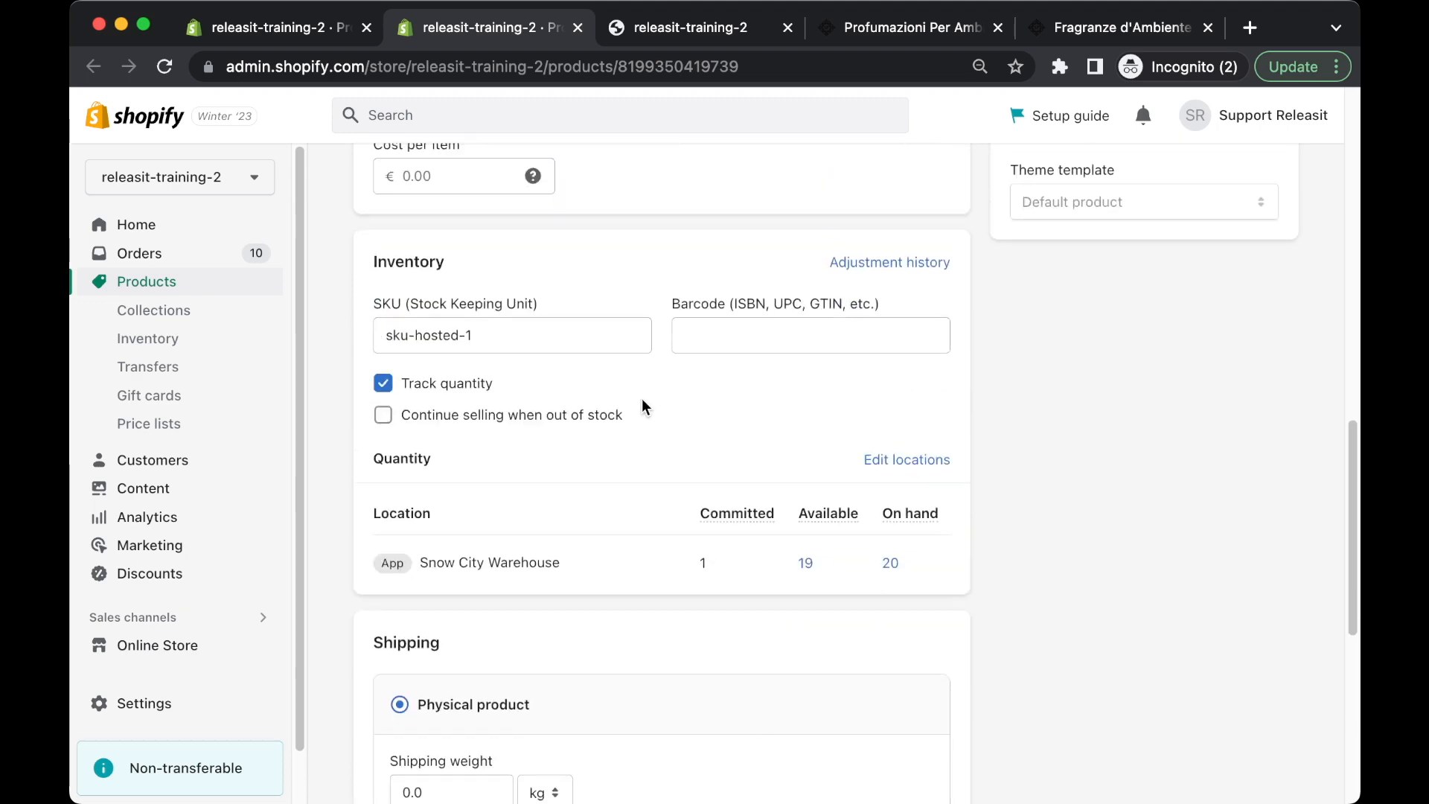
- Review the snowboard's shipping and product organization sections, and close the product to return to the products list
scroll(627, 400, "down", 1)
scroll(587, 395, "down", 4)
scroll(582, 399, "up", 15)
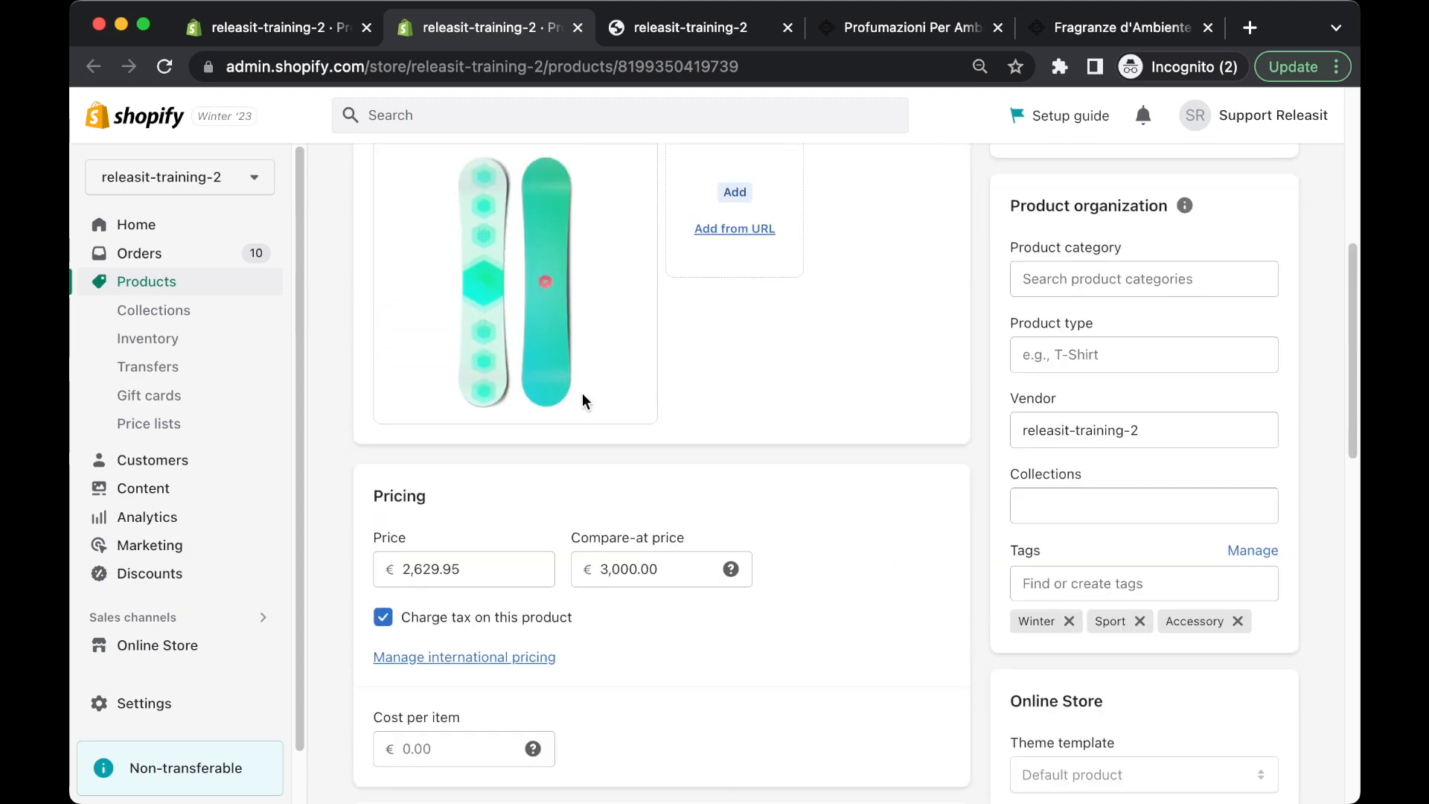
scroll(1225, 502, "down", 10)
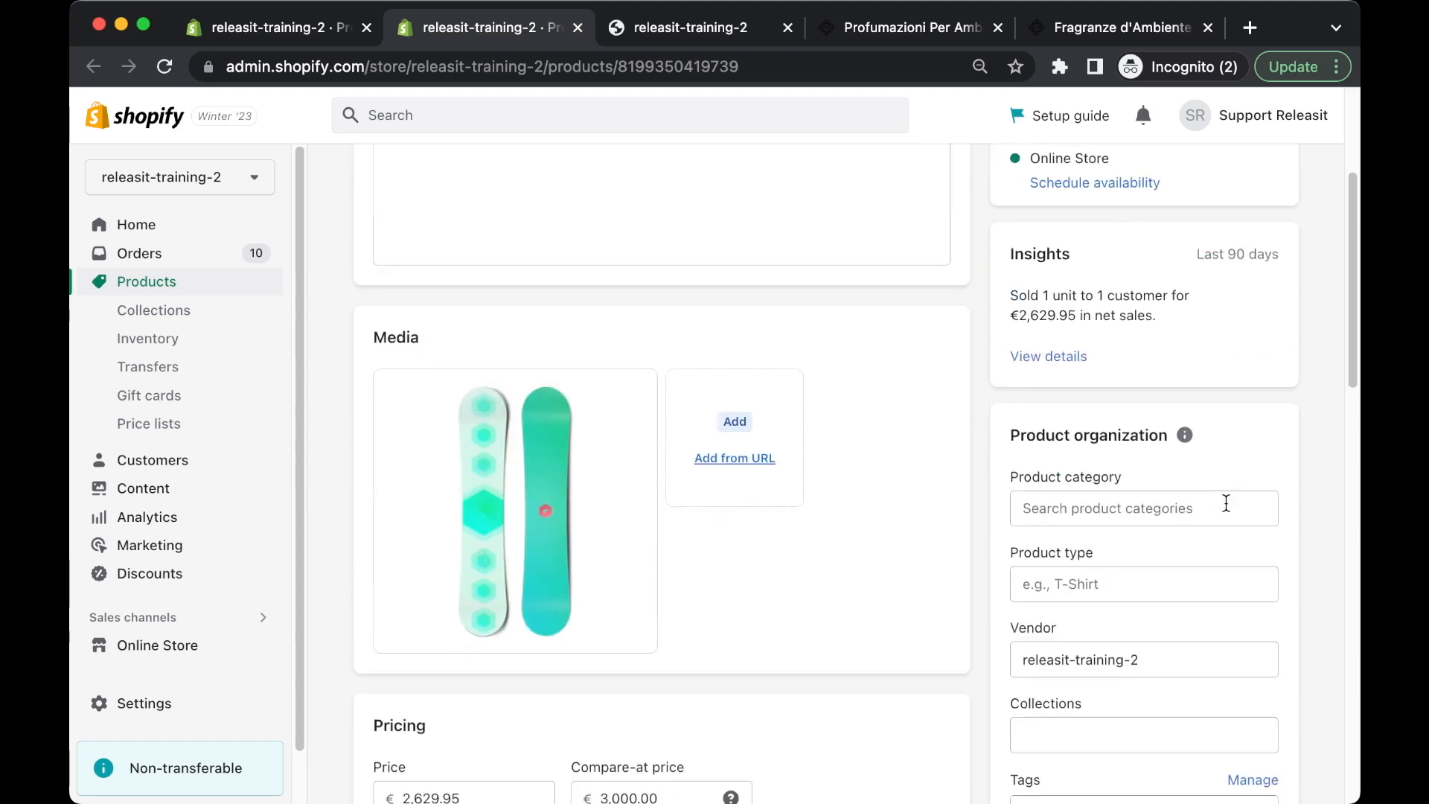
scroll(1226, 503, "up", 20)
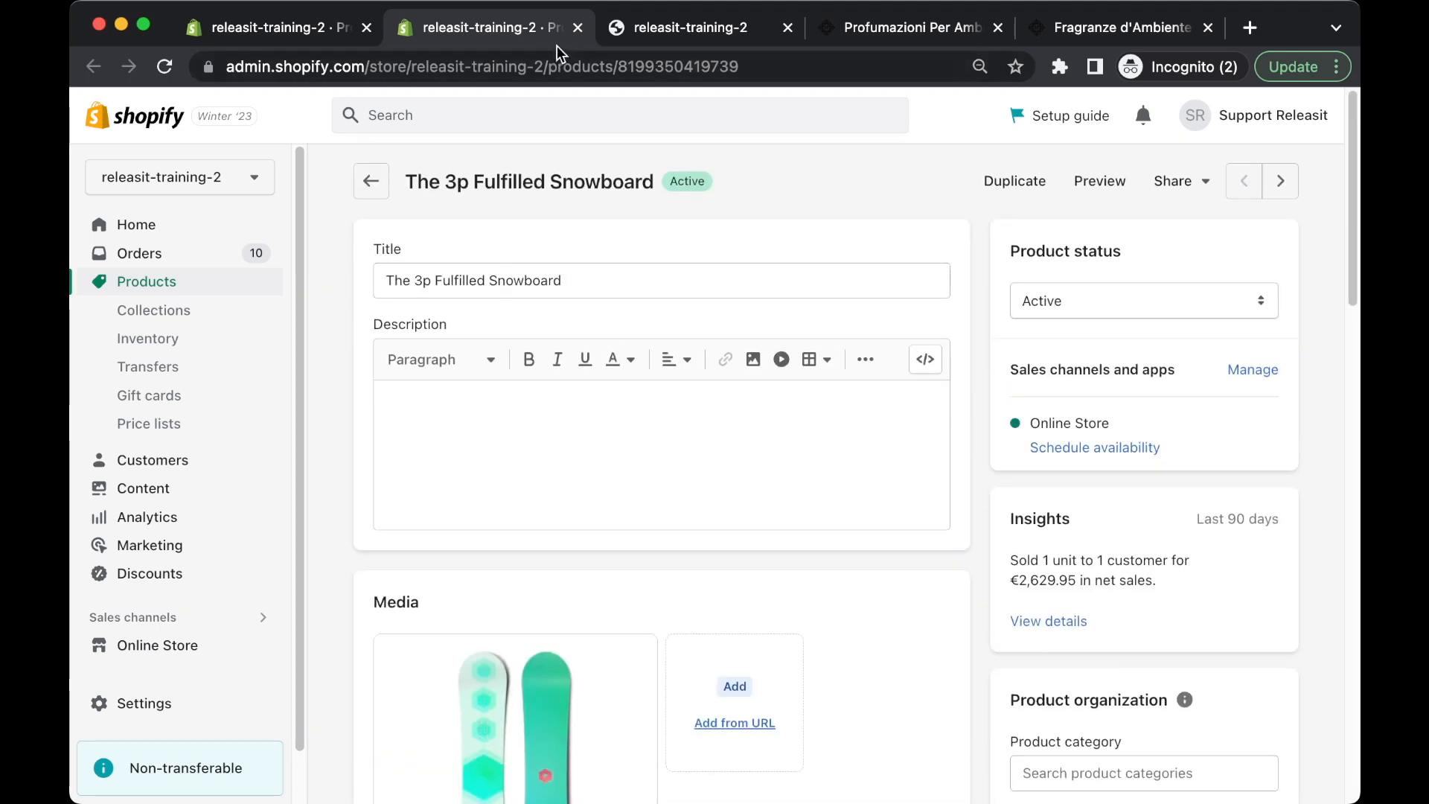
left_click(578, 27)
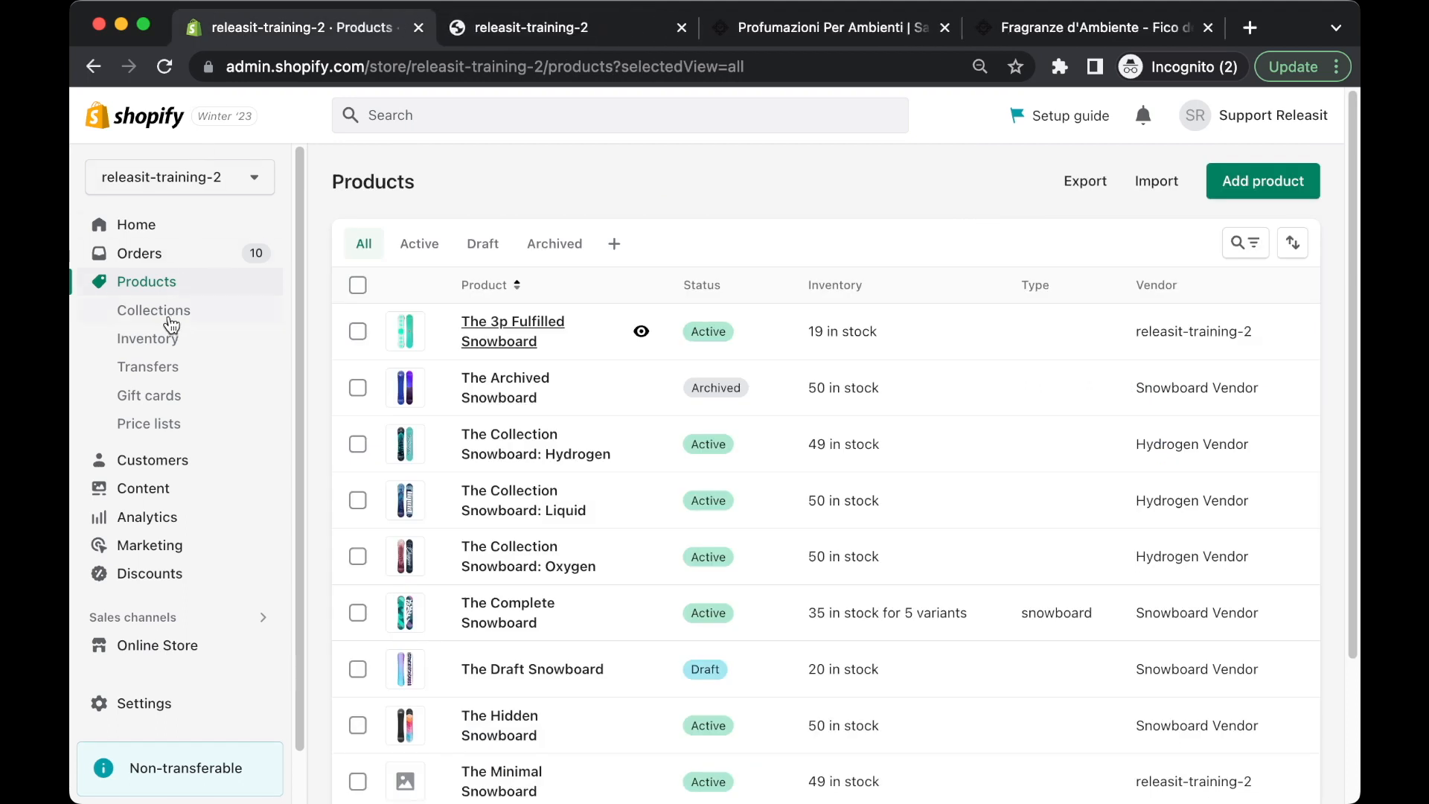
- Open the collections list, and view the Offerte di Primavera collection in the Salimbeni store as an example
left_click(170, 316)
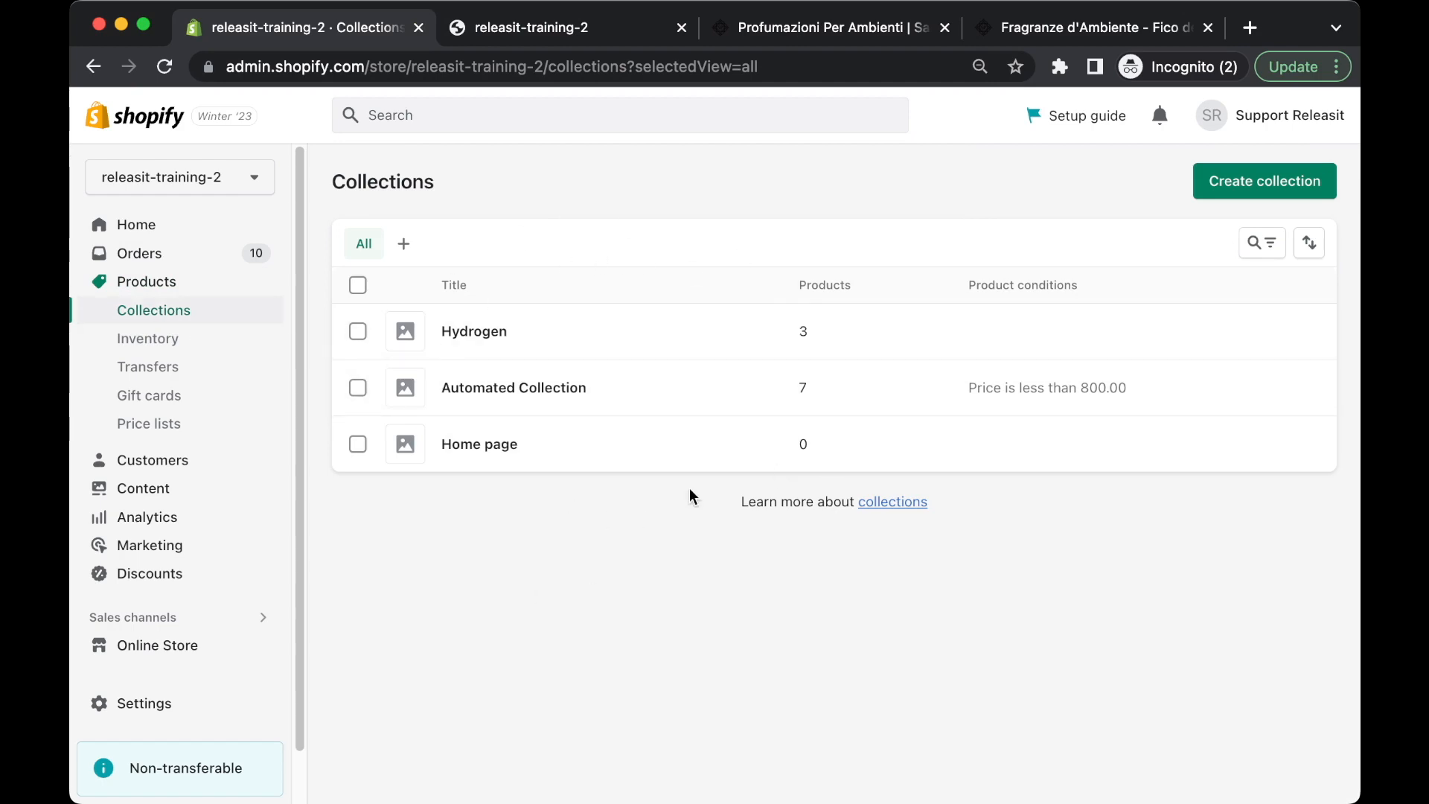
left_click(1043, 33)
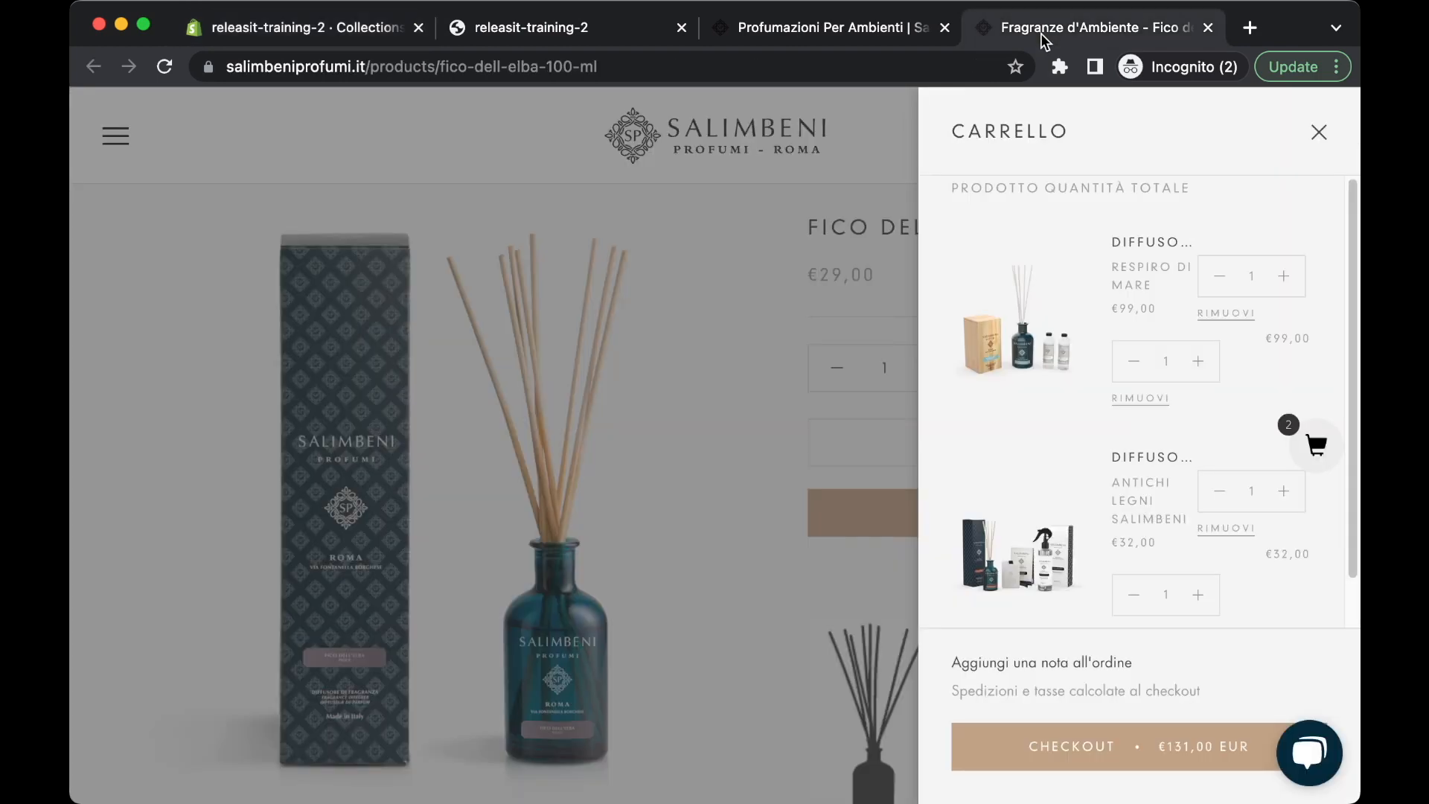
left_click(1320, 133)
left_click(105, 145)
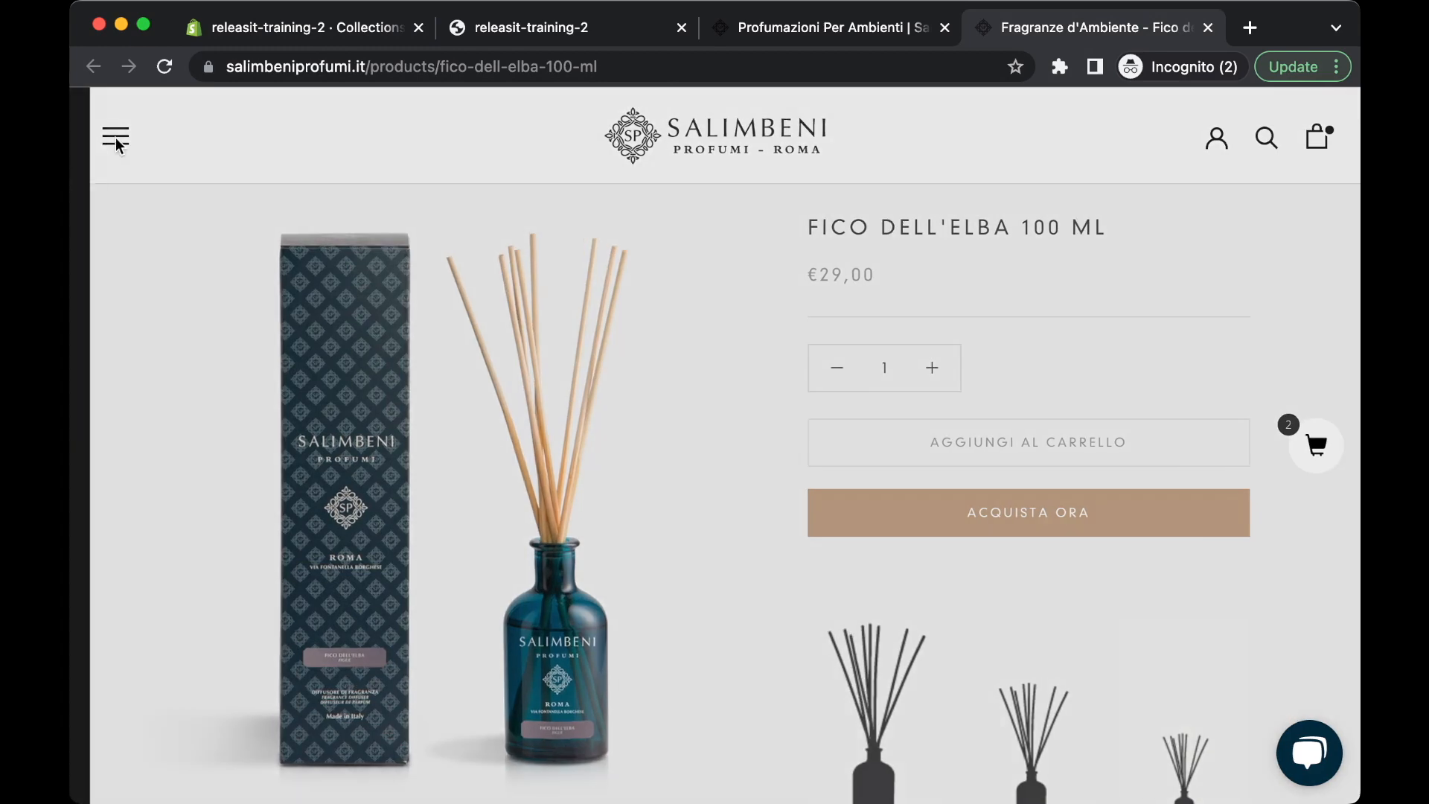
left_click(199, 311)
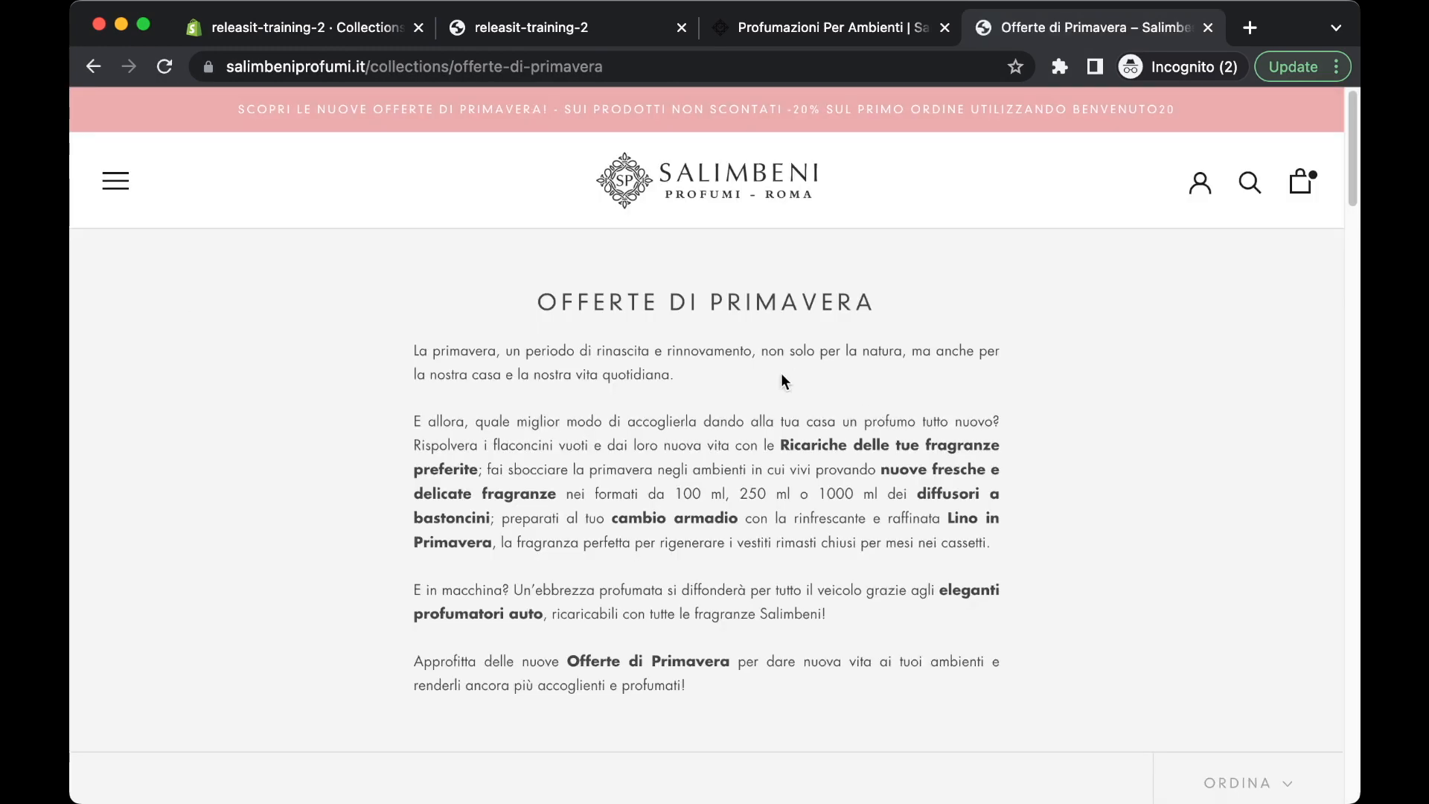
scroll(793, 368, "down", 7)
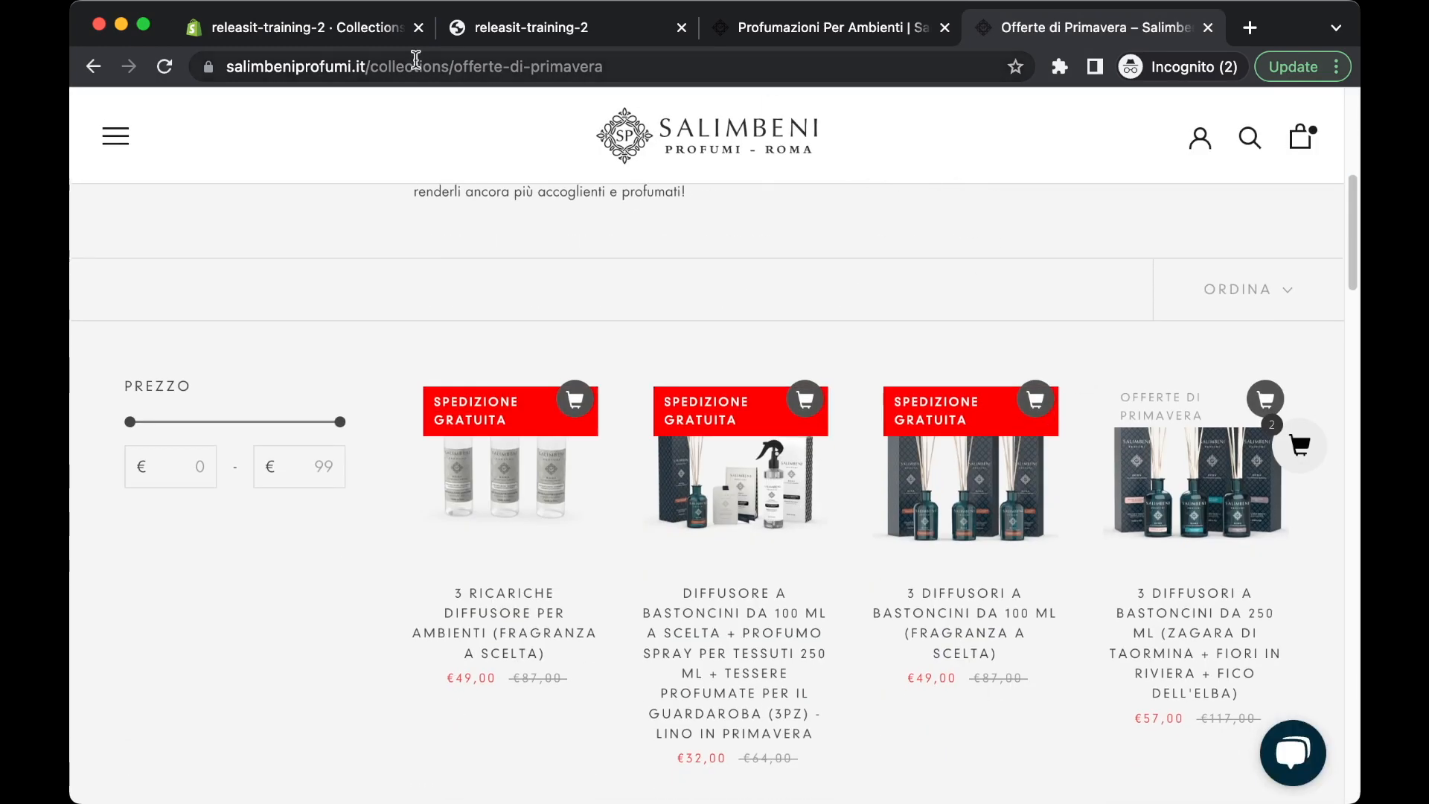
- Return to the Shopify admin and start creating a collection to view its title, description and collection type fields
left_click(305, 28)
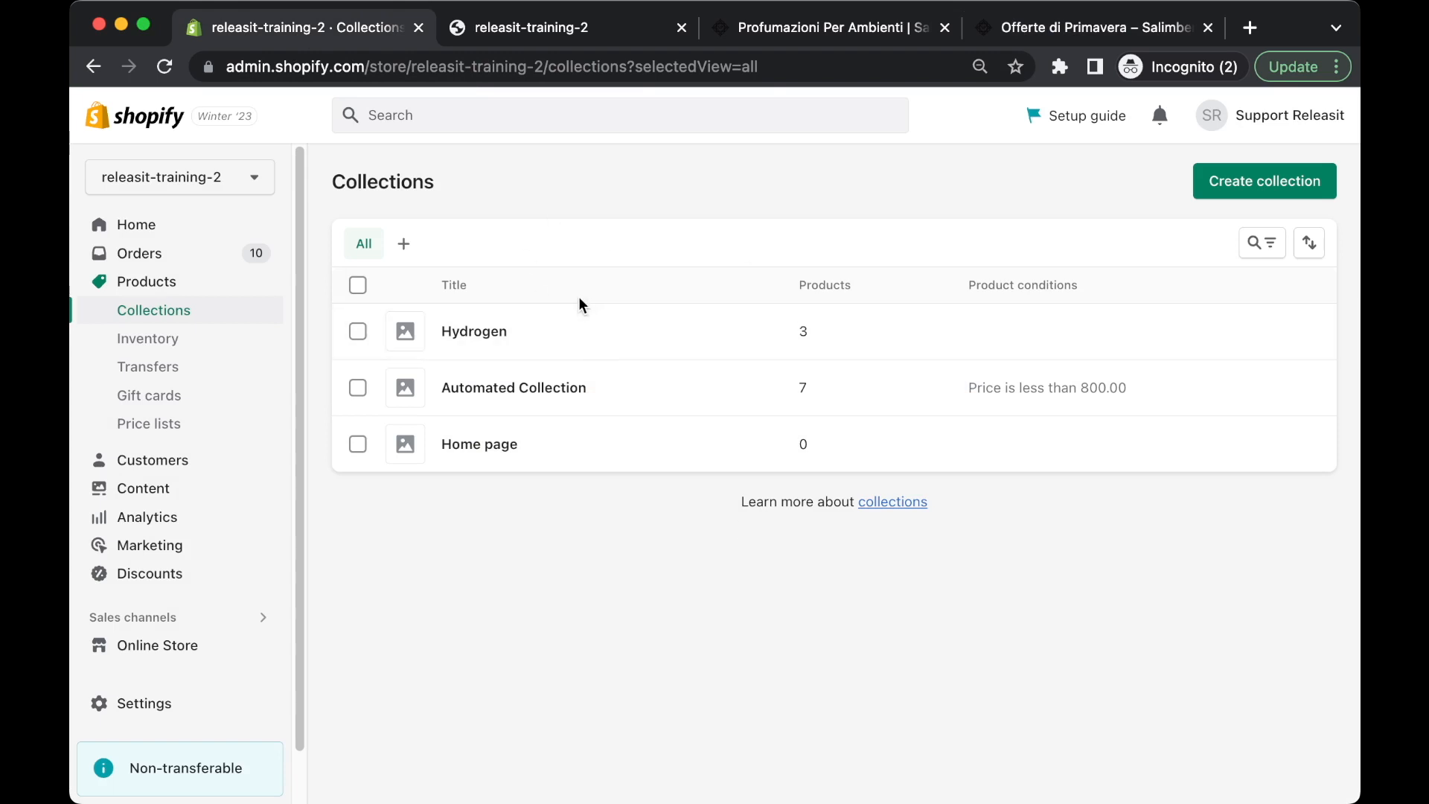
left_click(1247, 192)
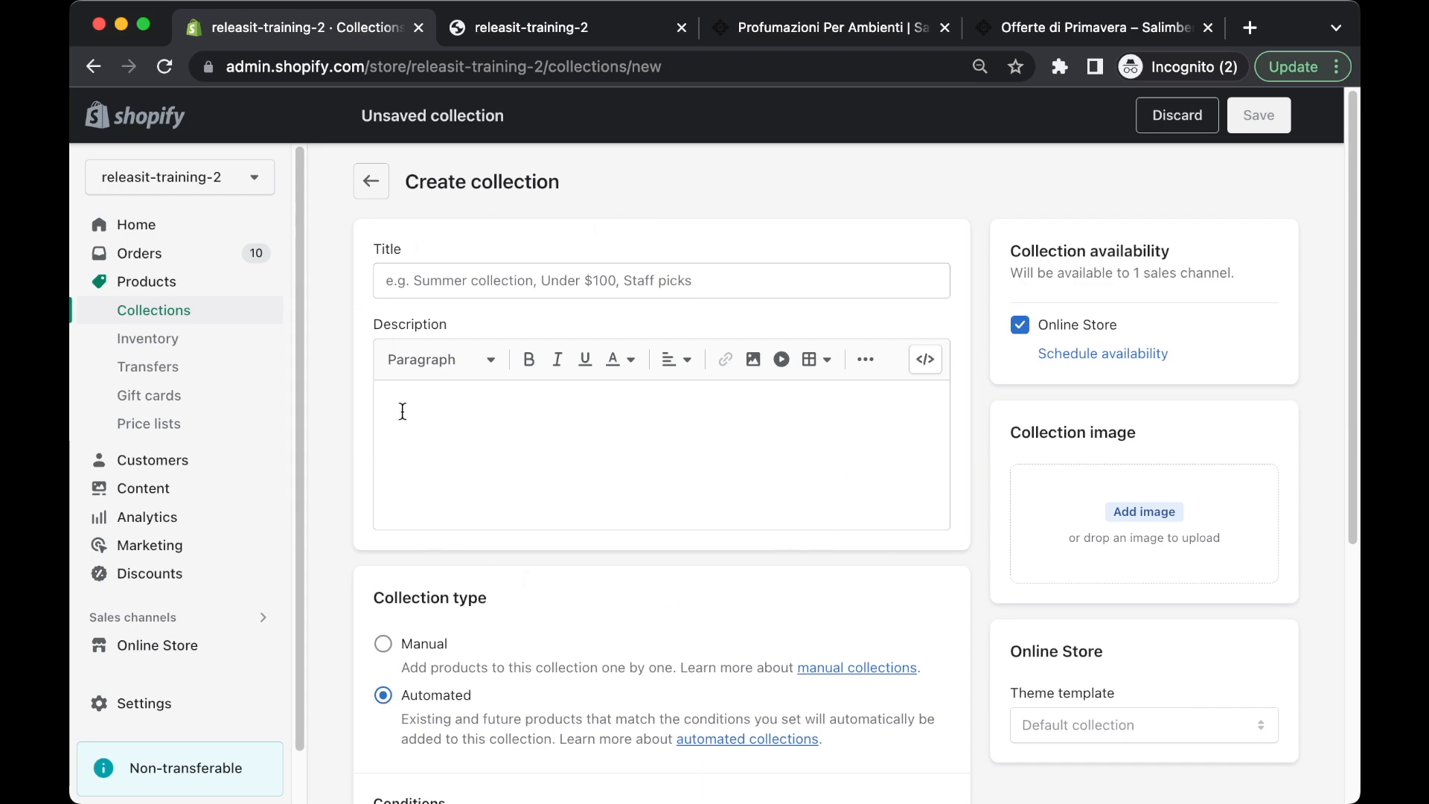
scroll(401, 409, "down", 5)
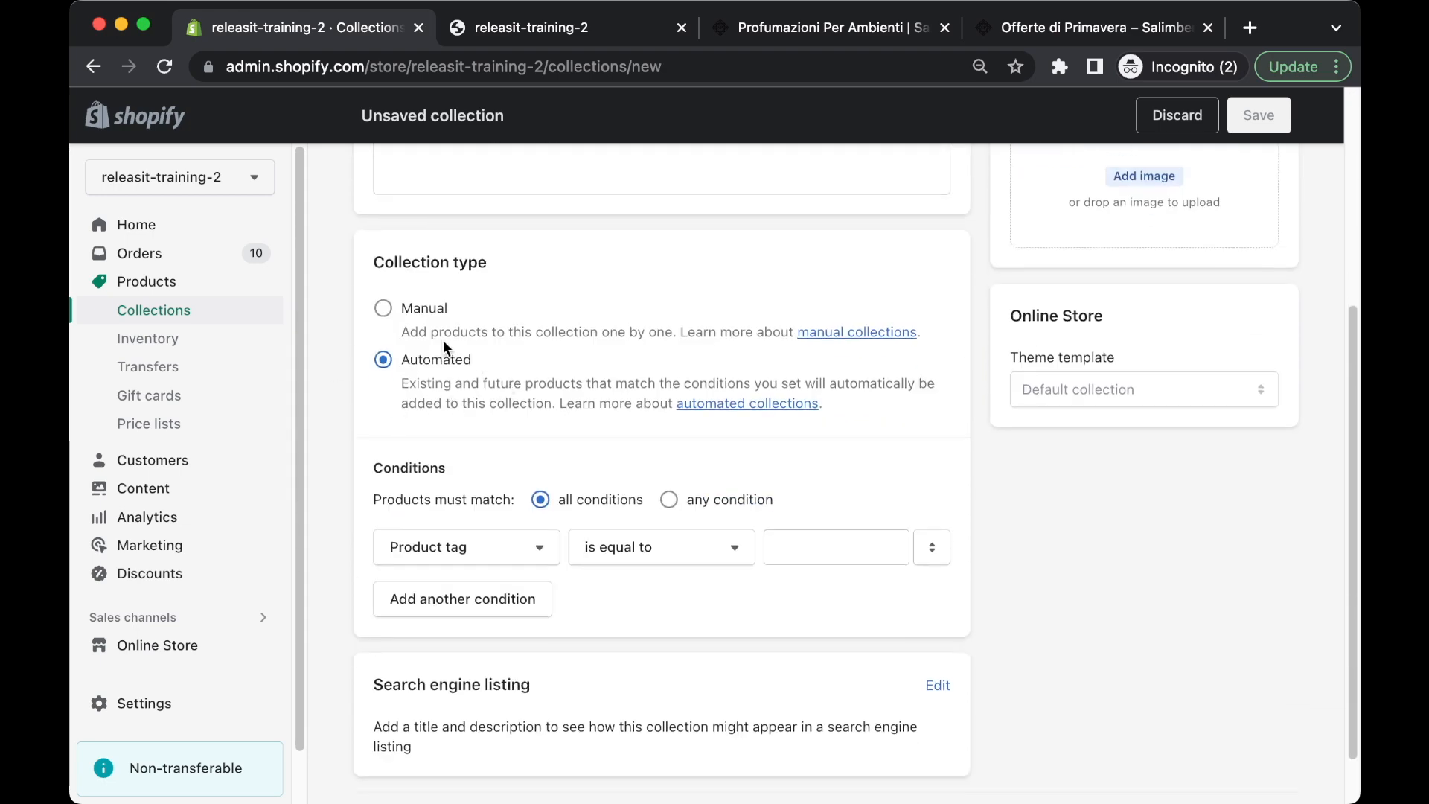
- Switch the new collection's type between Manual and Automated to compare them, and review the automated conditions
left_click(420, 319)
left_click(431, 493)
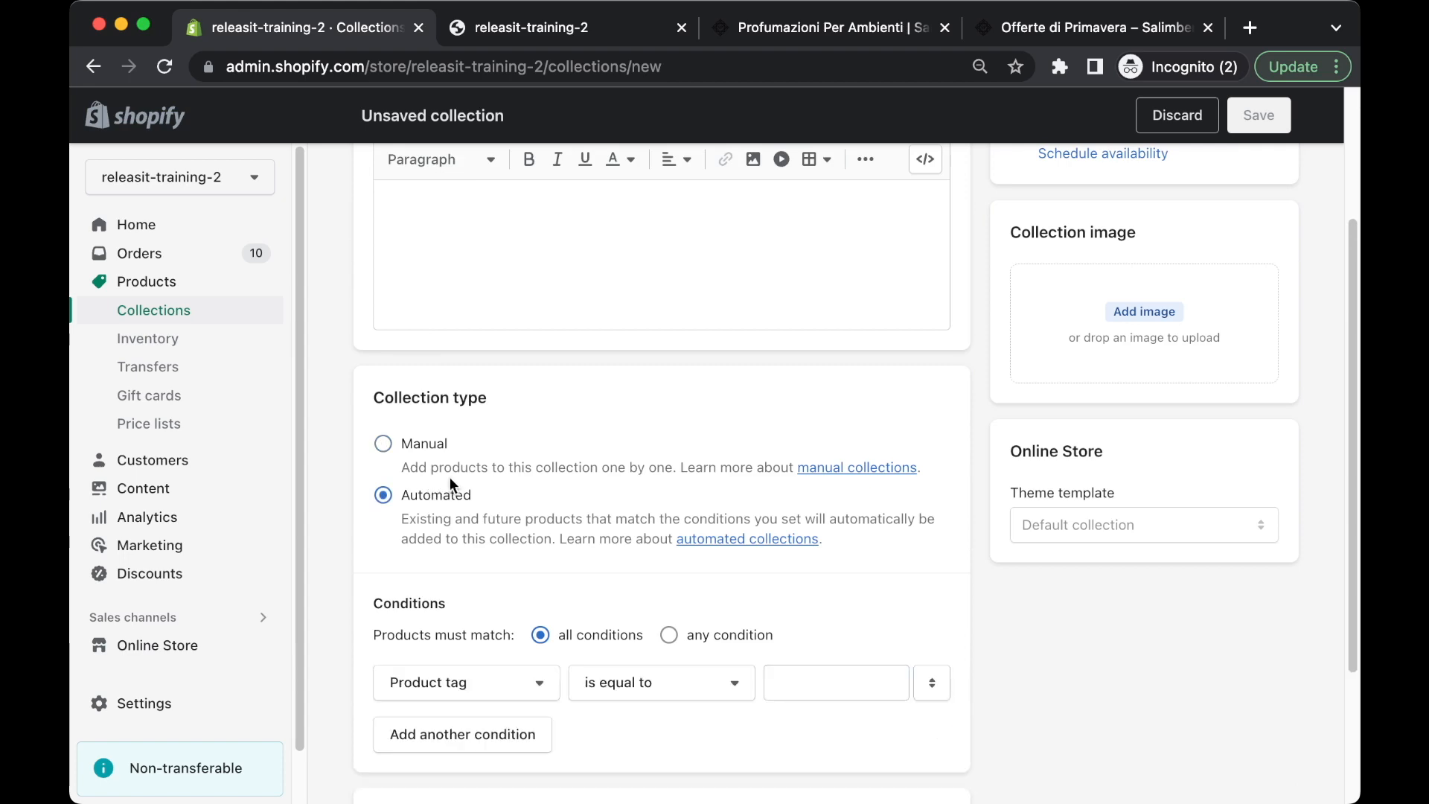
scroll(451, 478, "down", 3)
scroll(452, 480, "up", 3)
left_click(409, 381)
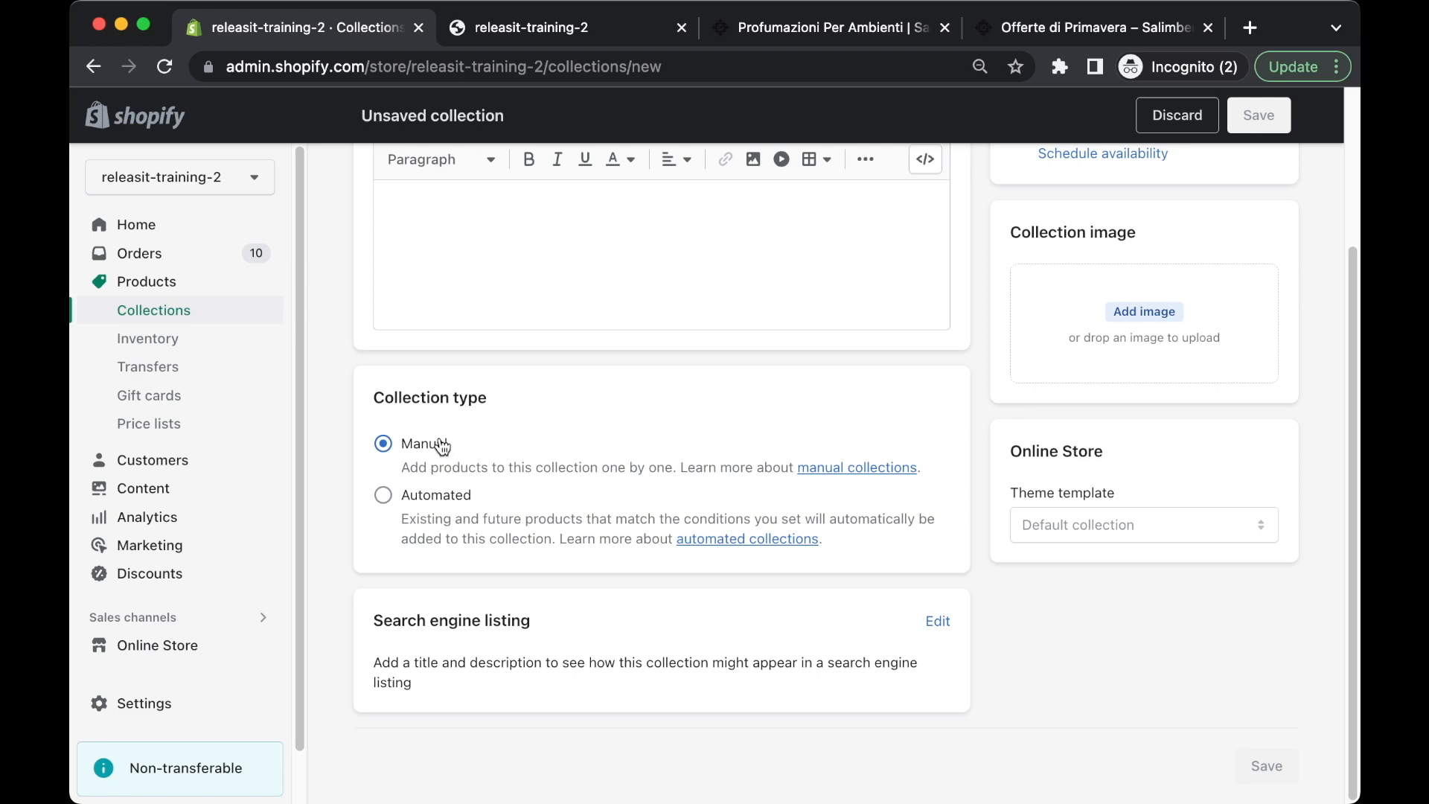
left_click(411, 496)
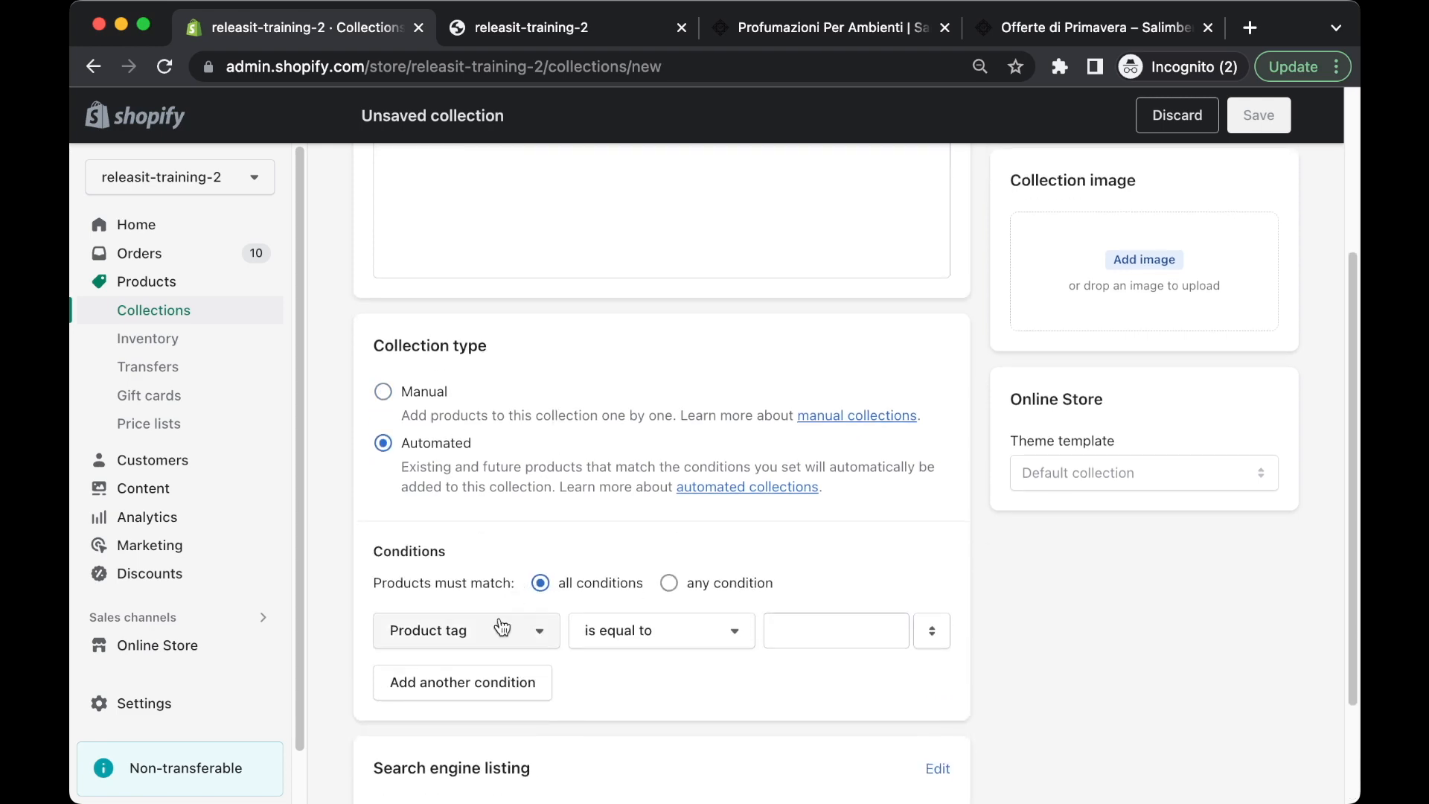
scroll(653, 518, "down", 3)
scroll(712, 455, "up", 6)
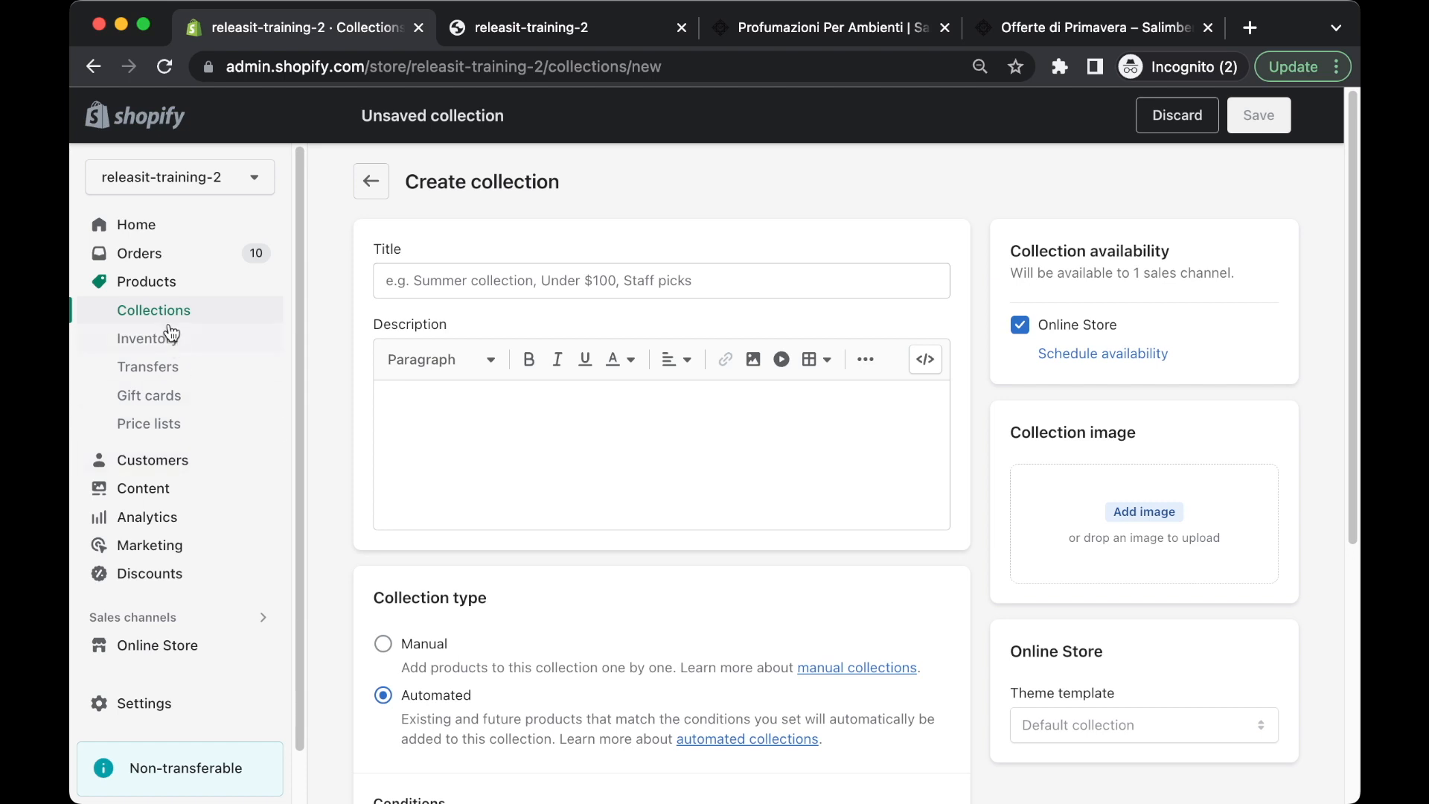
- Open the customers list and view the details of the customer with 4 orders, including the amount spent
left_click(182, 465)
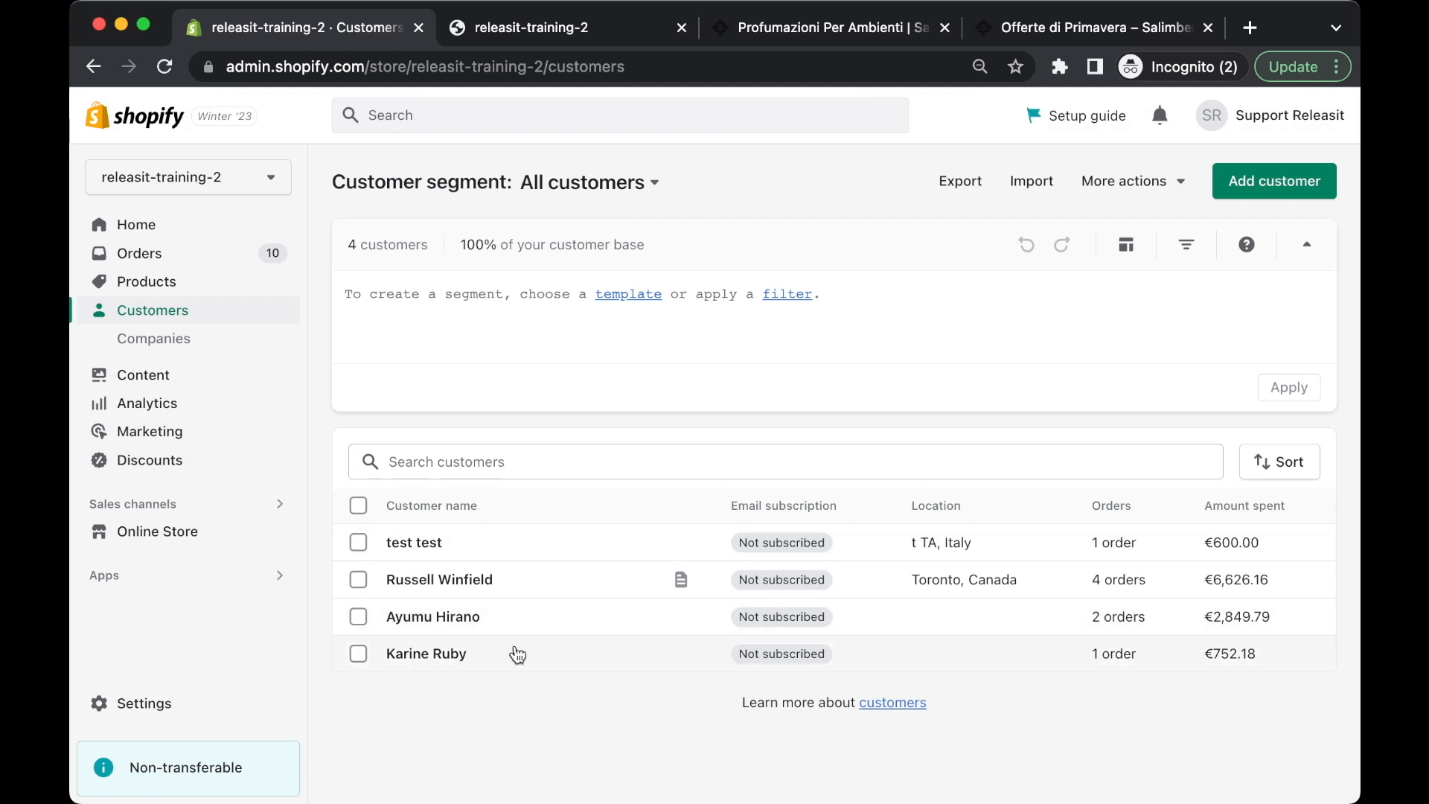
left_click(459, 574)
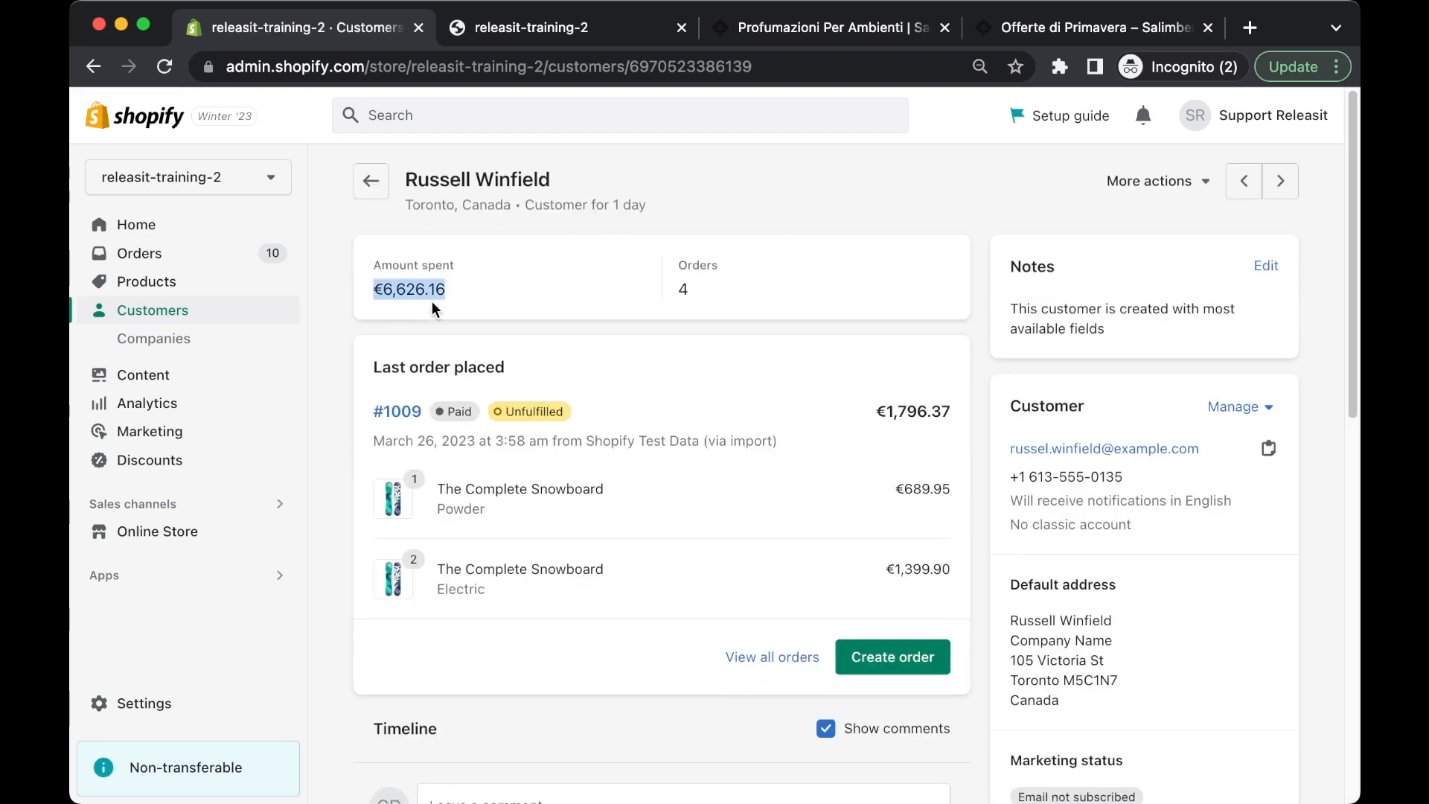
left_click(472, 292)
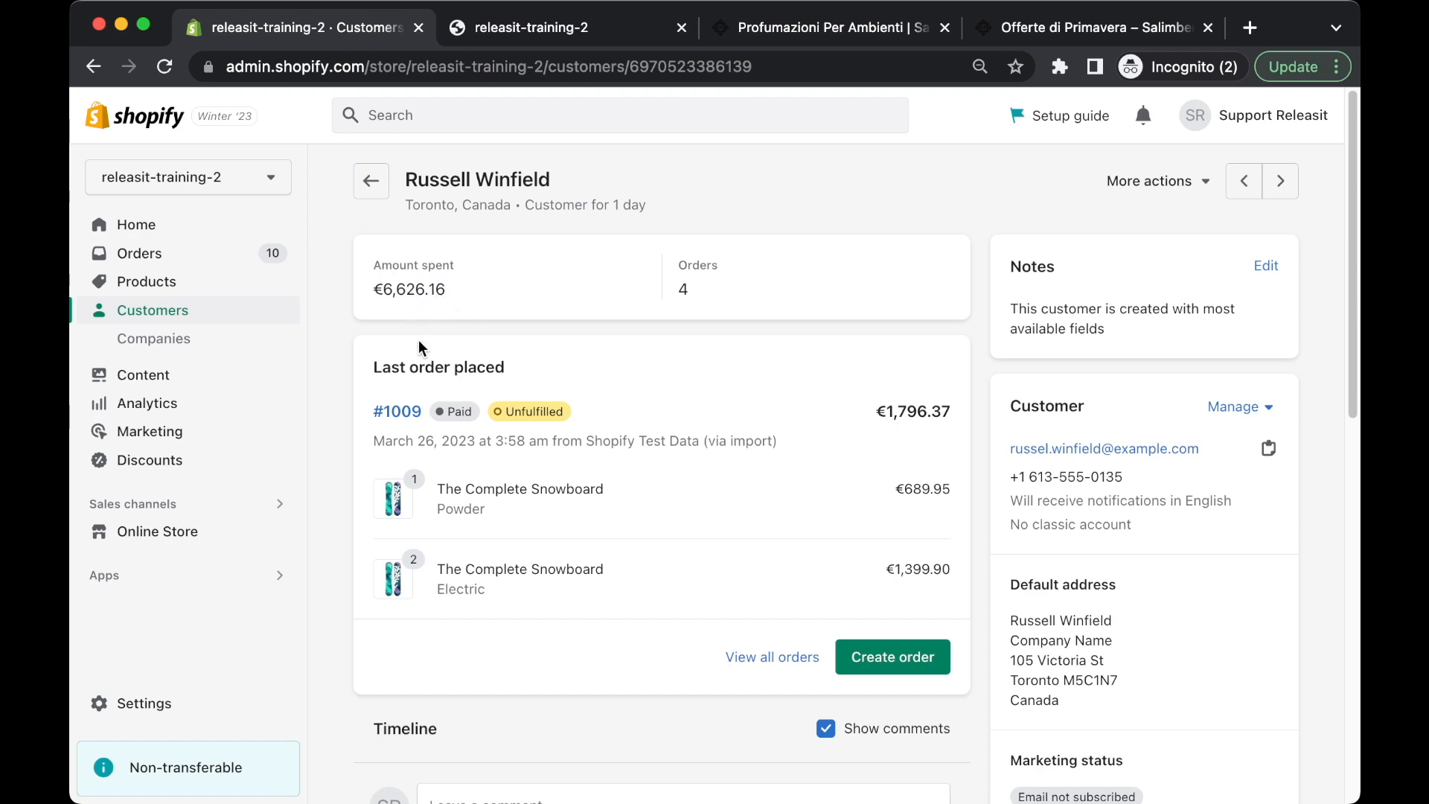
- Review the customer's timeline, contact details, default address, marketing status and tags
scroll(529, 389, "down", 10)
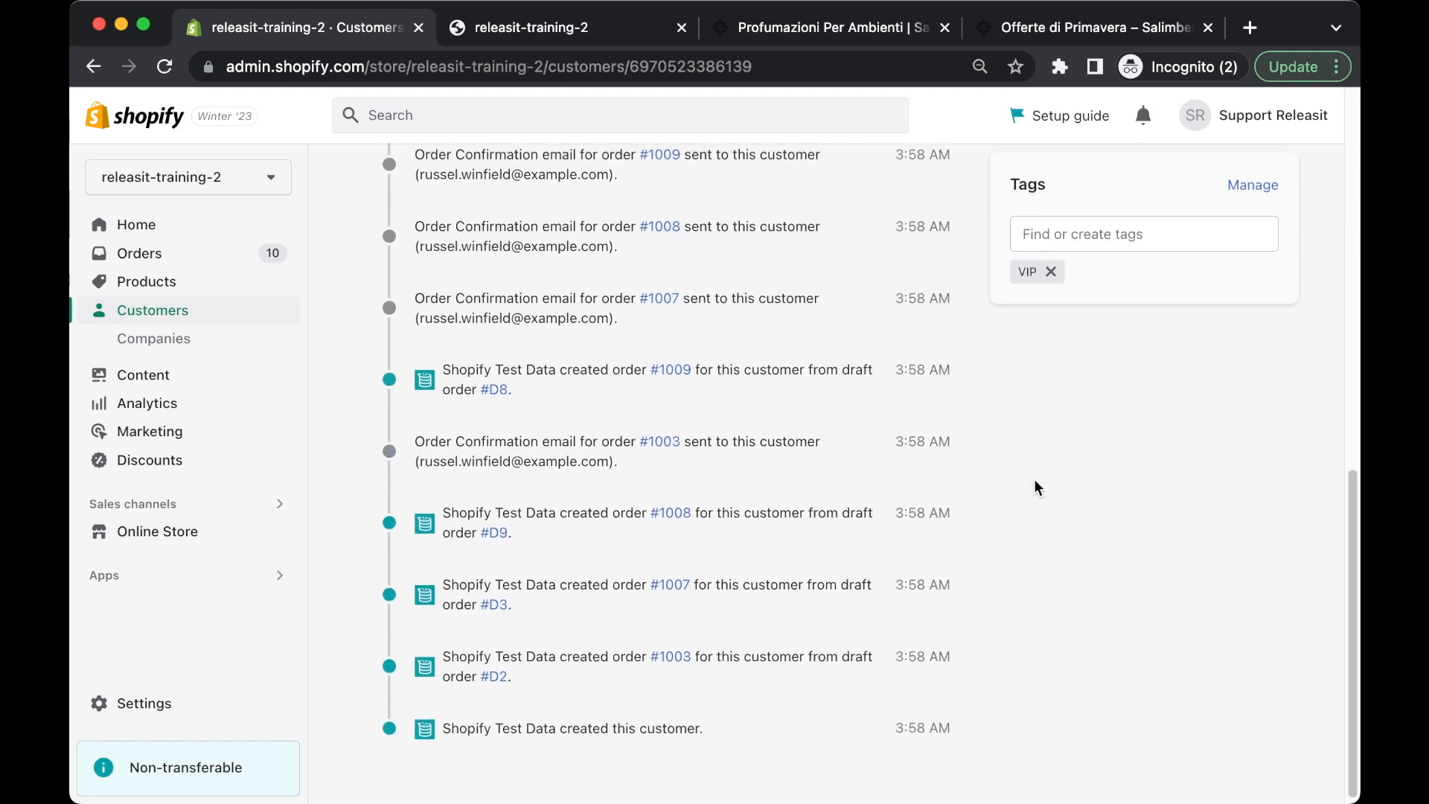
scroll(1035, 487, "up", 10)
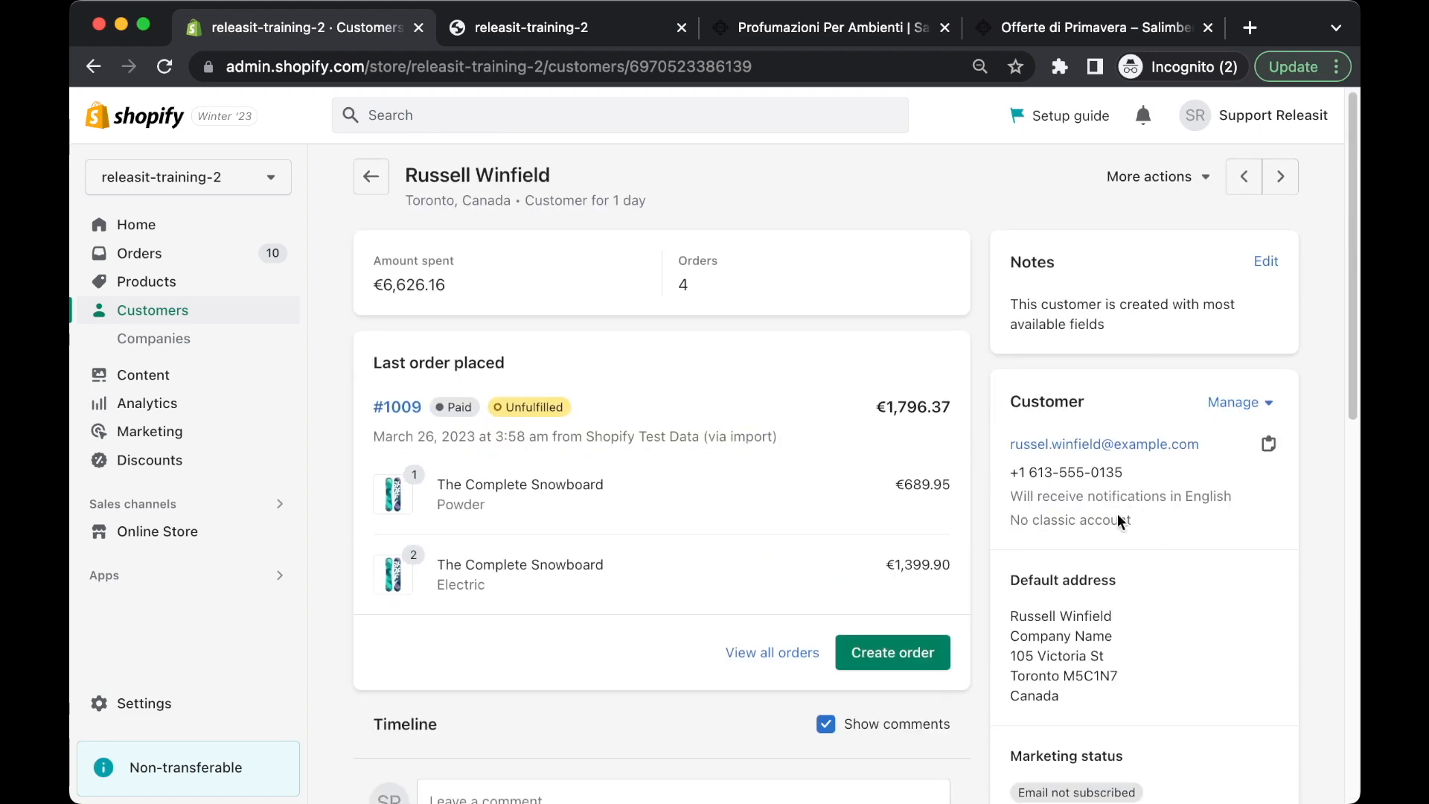
scroll(558, 405, "down", 3)
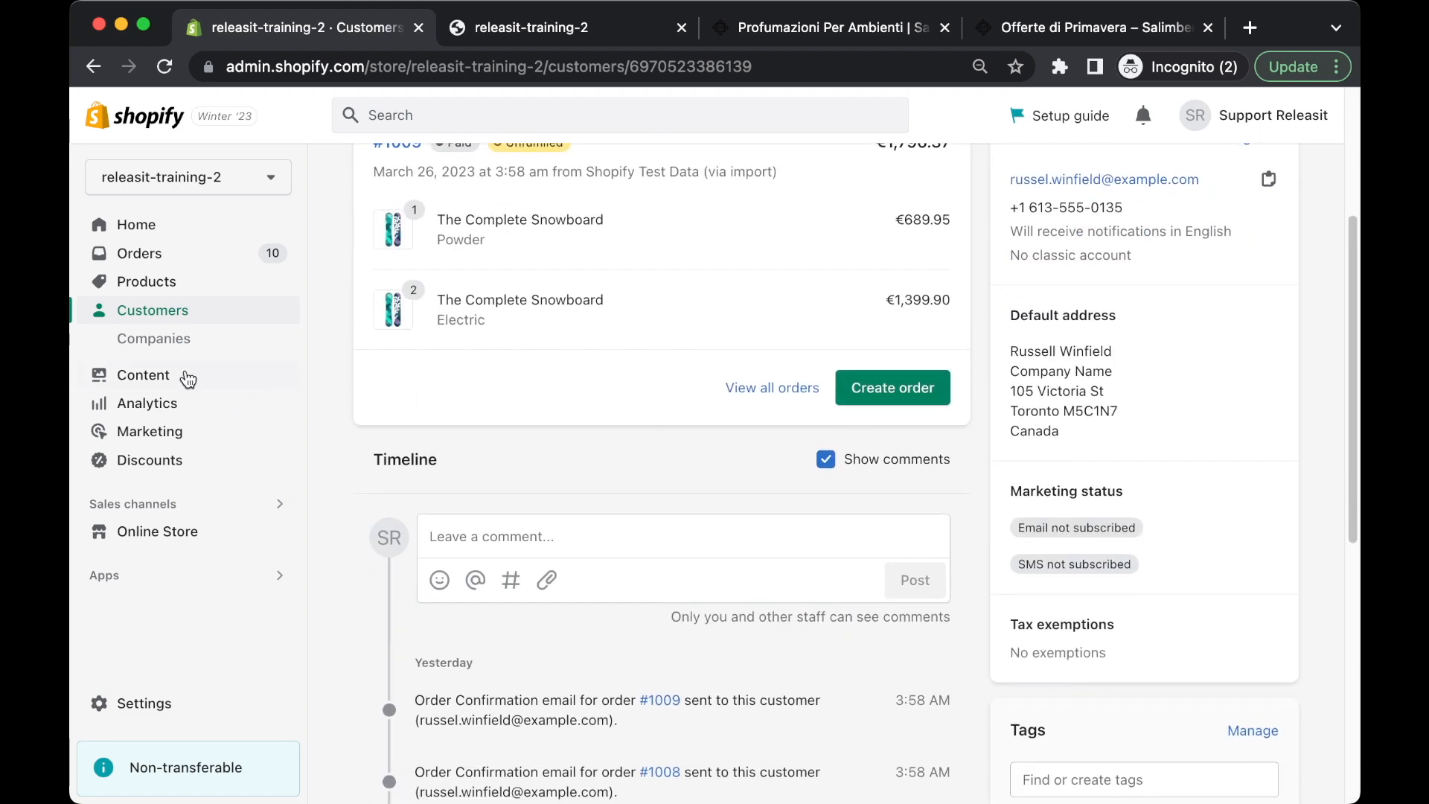
- Open the store analytics and look through the dashboard's sales, sessions, orders and traffic source reports
left_click(148, 406)
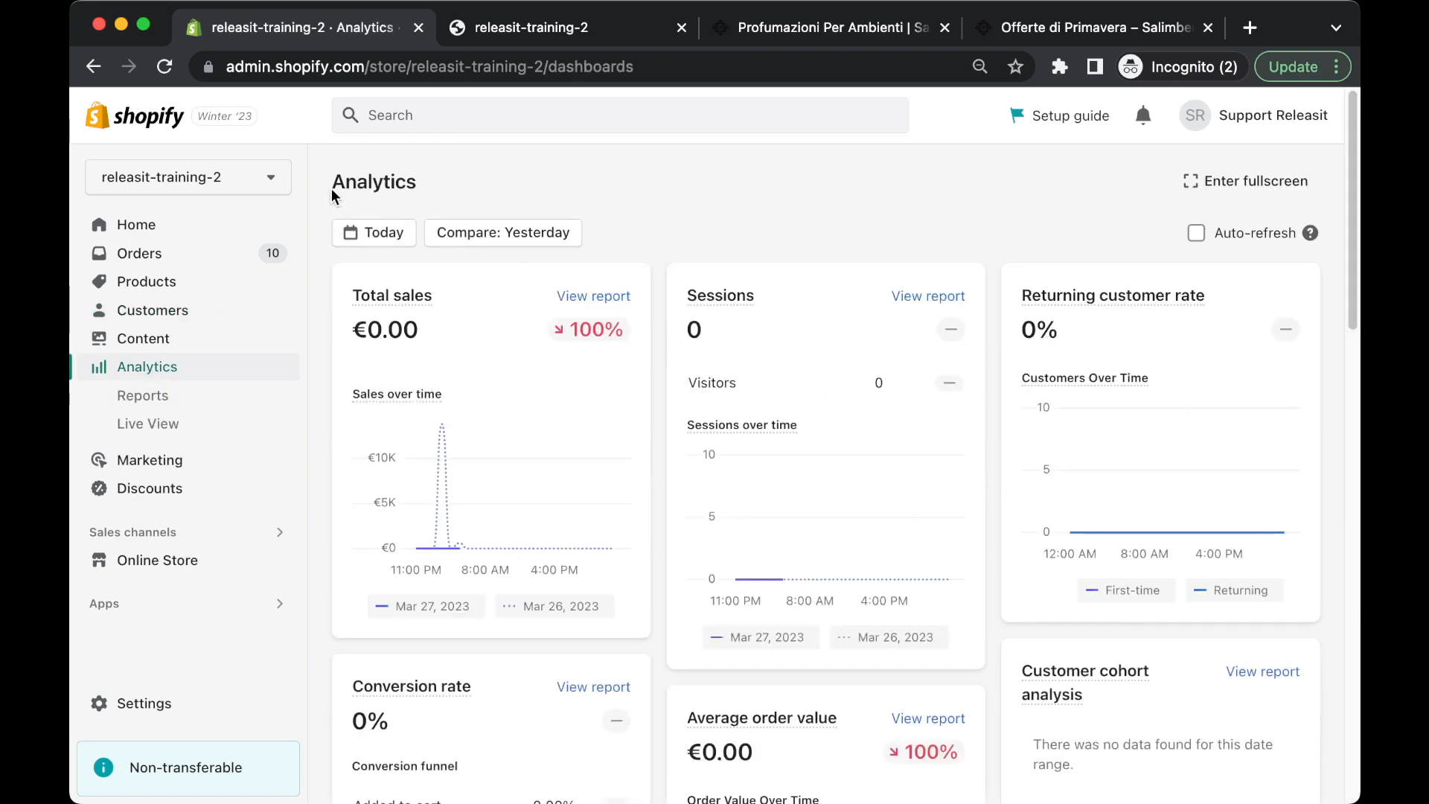
scroll(649, 335, "down", 7)
scroll(658, 342, "up", 3)
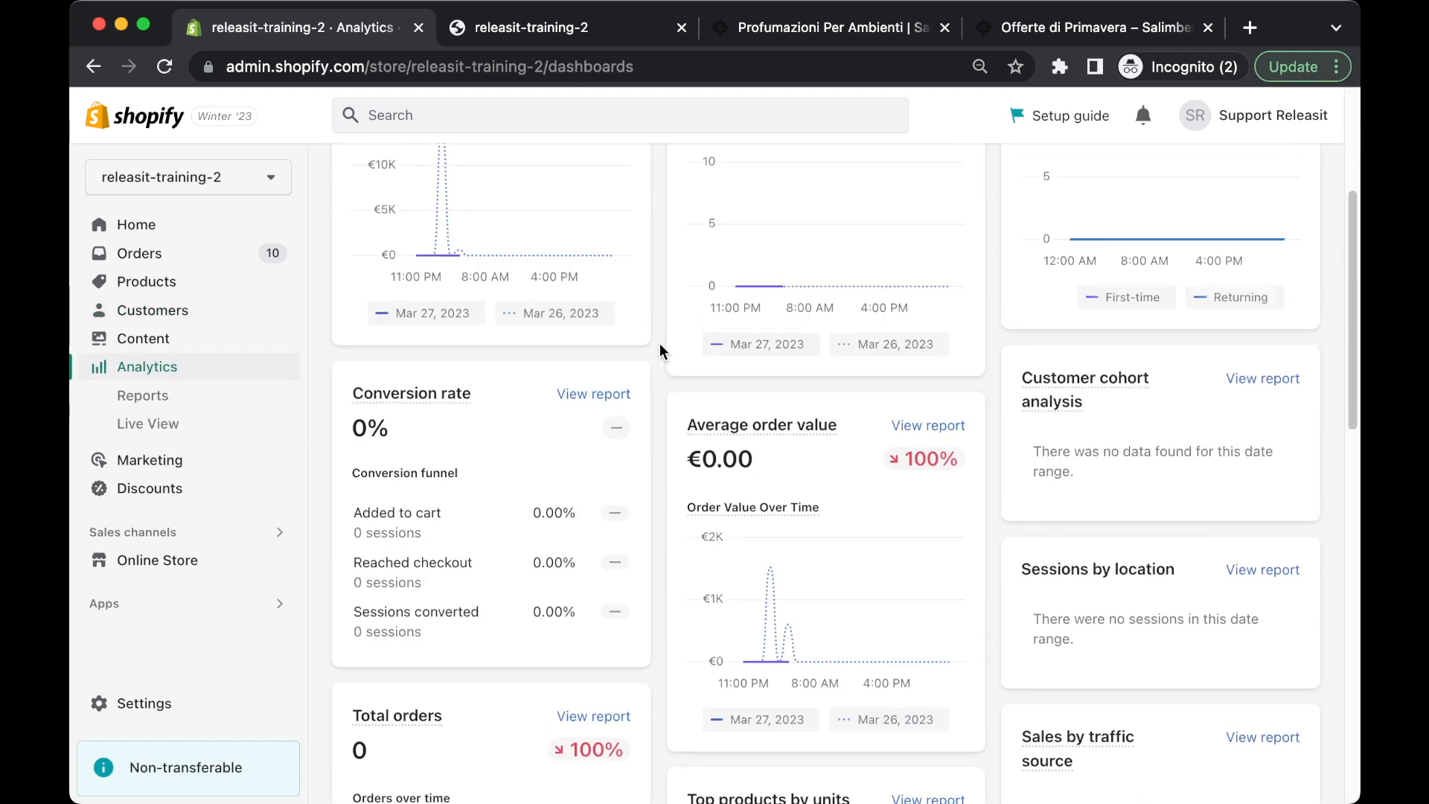
scroll(660, 342, "up", 3)
scroll(659, 343, "down", 7)
scroll(660, 345, "down", 10)
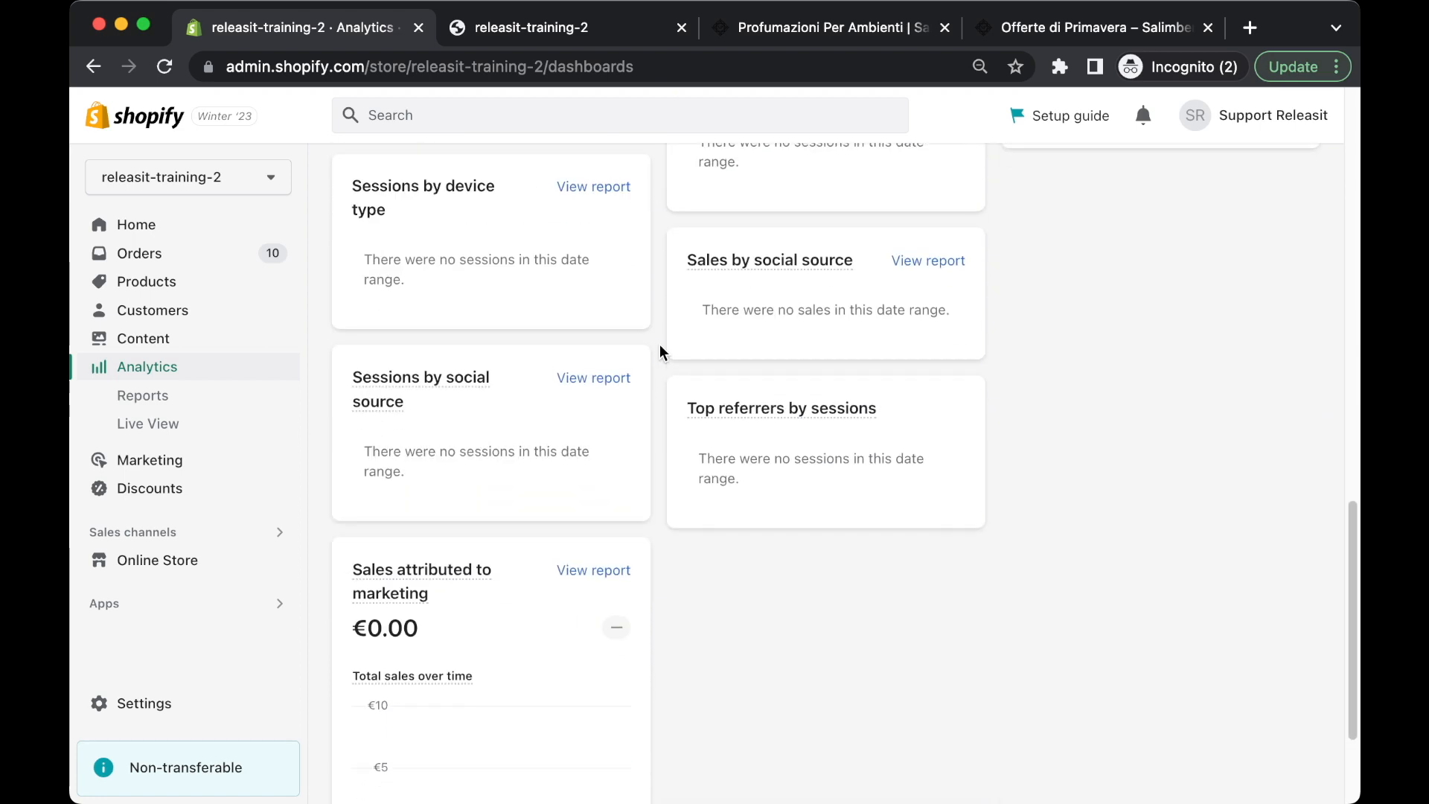
scroll(671, 401, "down", 3)
scroll(671, 421, "up", 3)
scroll(665, 423, "up", 3)
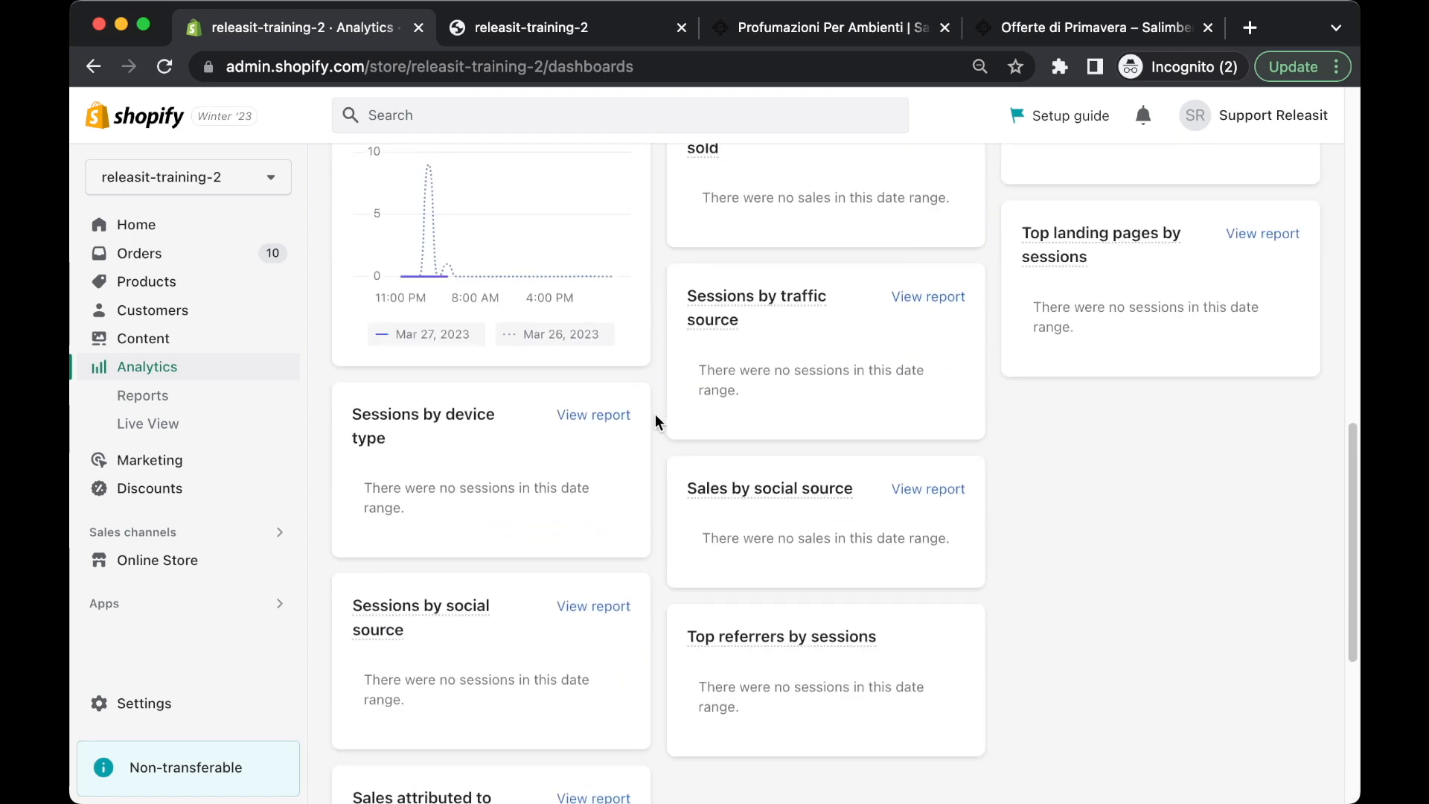
scroll(658, 422, "up", 5)
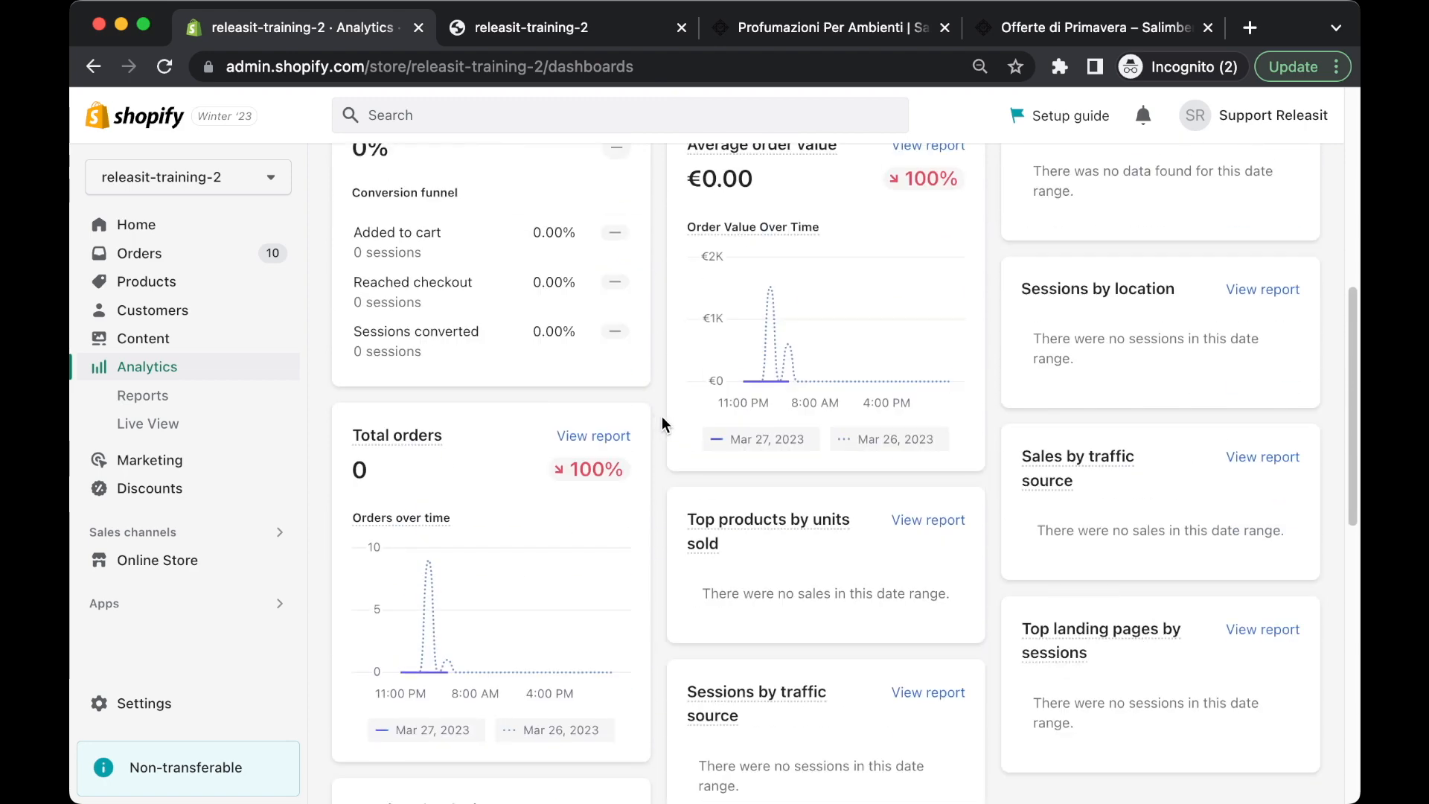
scroll(543, 566, "up", 6)
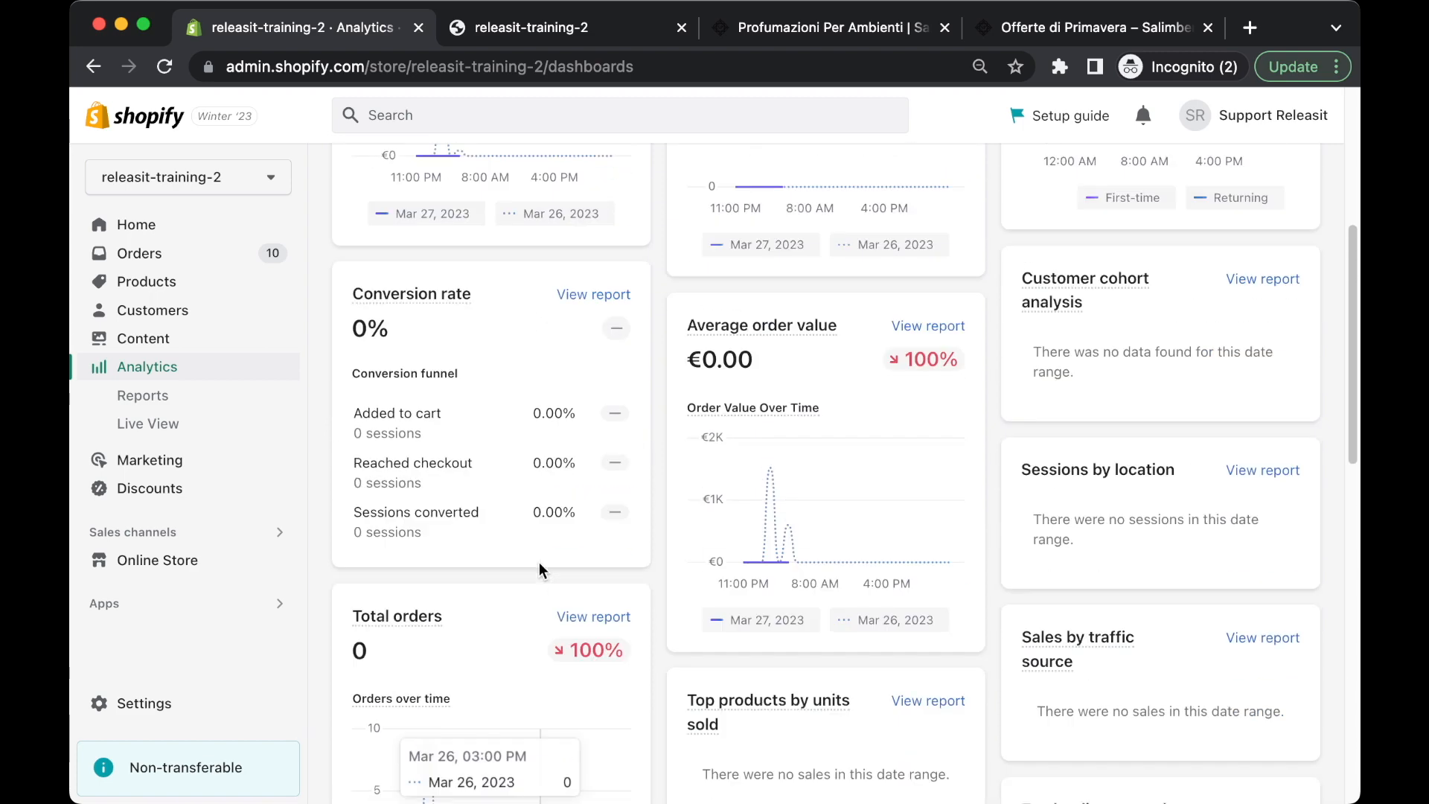
- Examine the sessions, conversion rate, average order value and marketing-attributed sales reports on the analytics dashboard
mouse_move(728, 178)
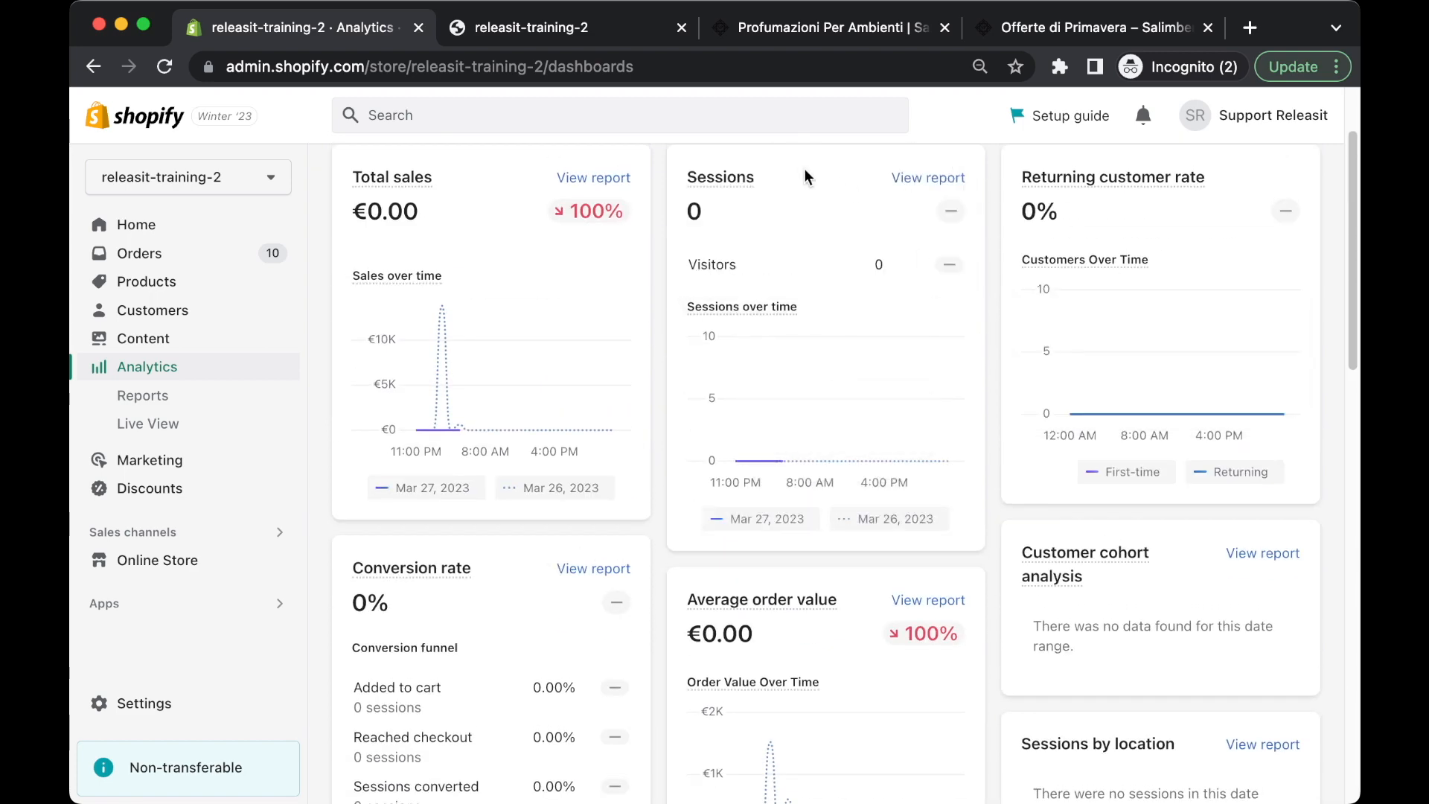
scroll(833, 425, "down", 1)
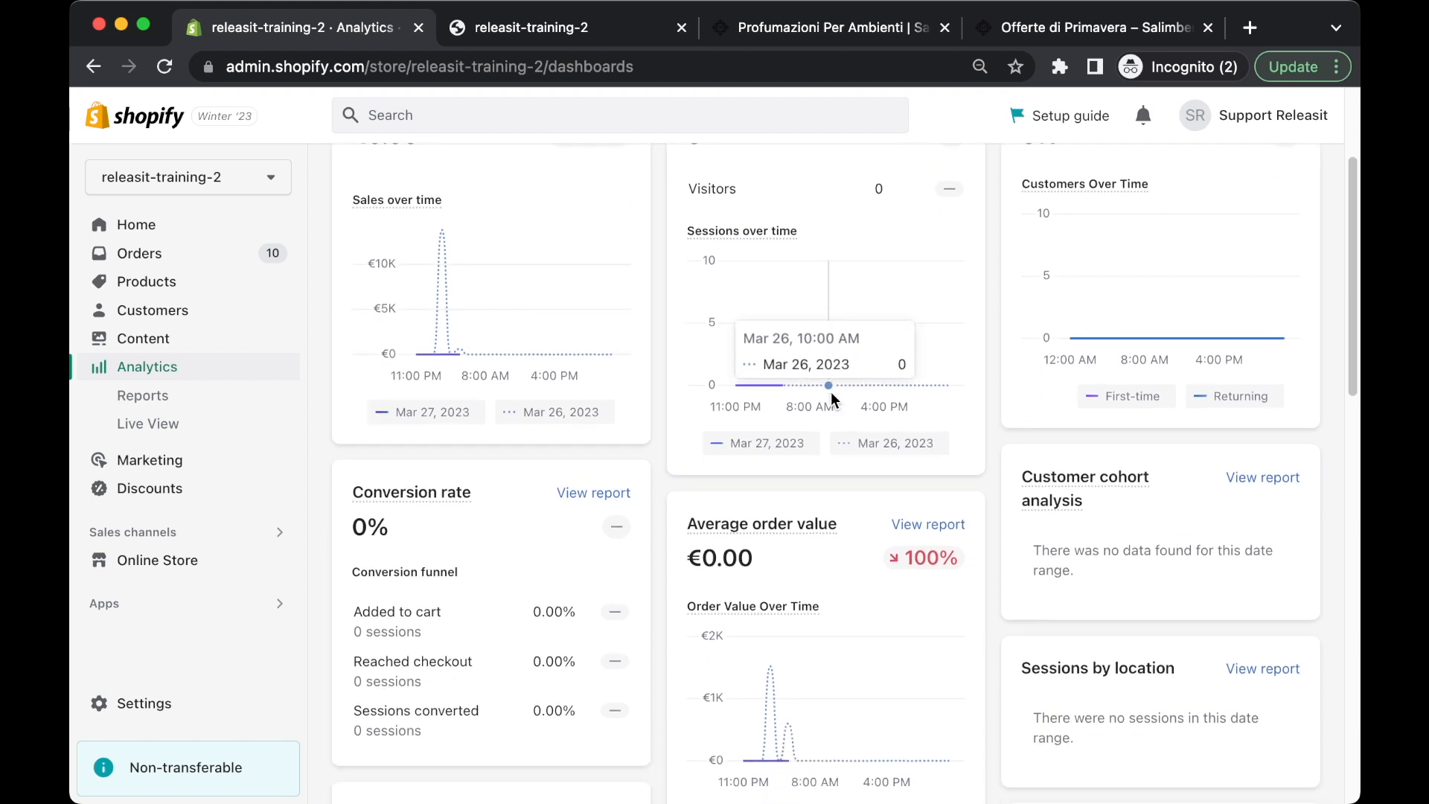
scroll(832, 400, "down", 1)
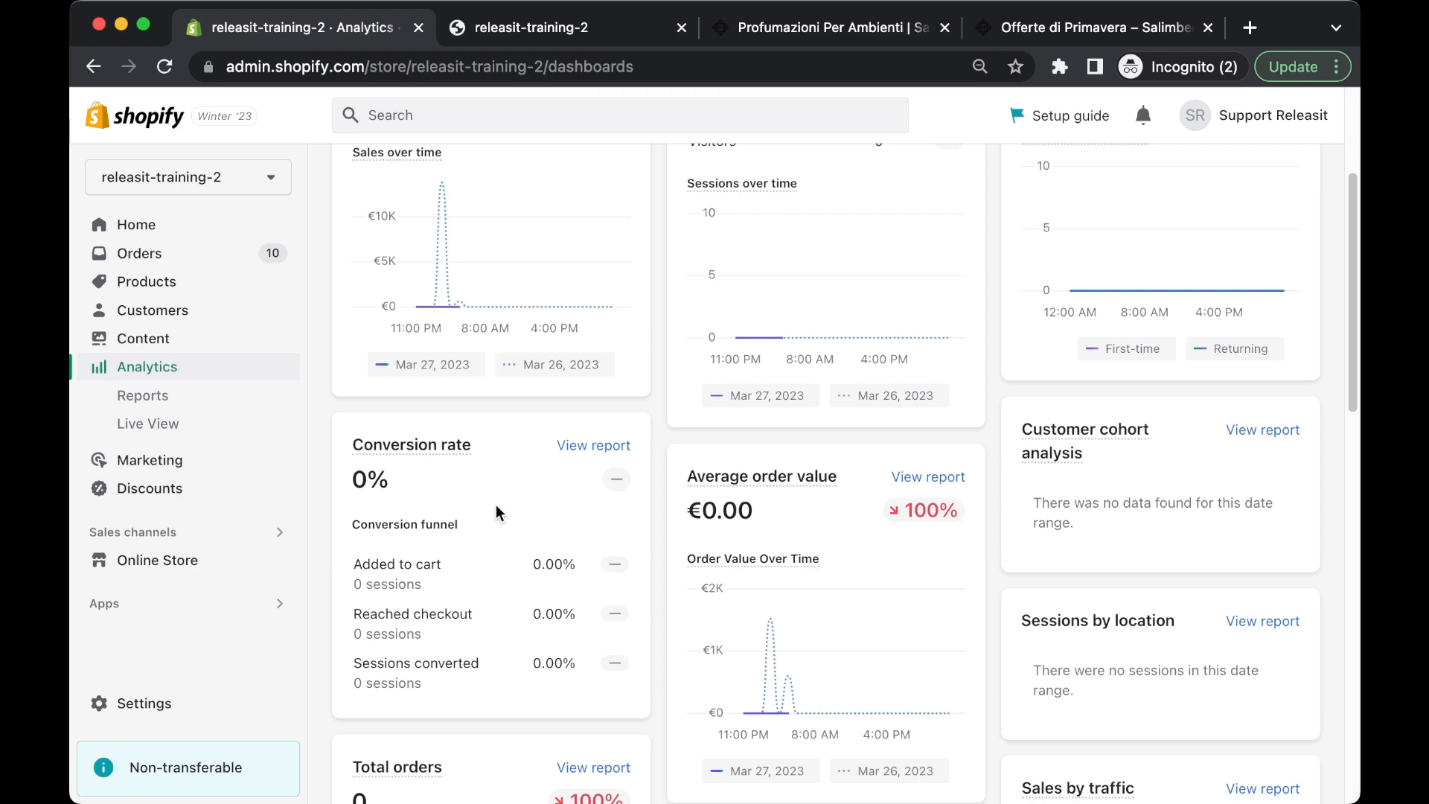
scroll(657, 478, "down", 15)
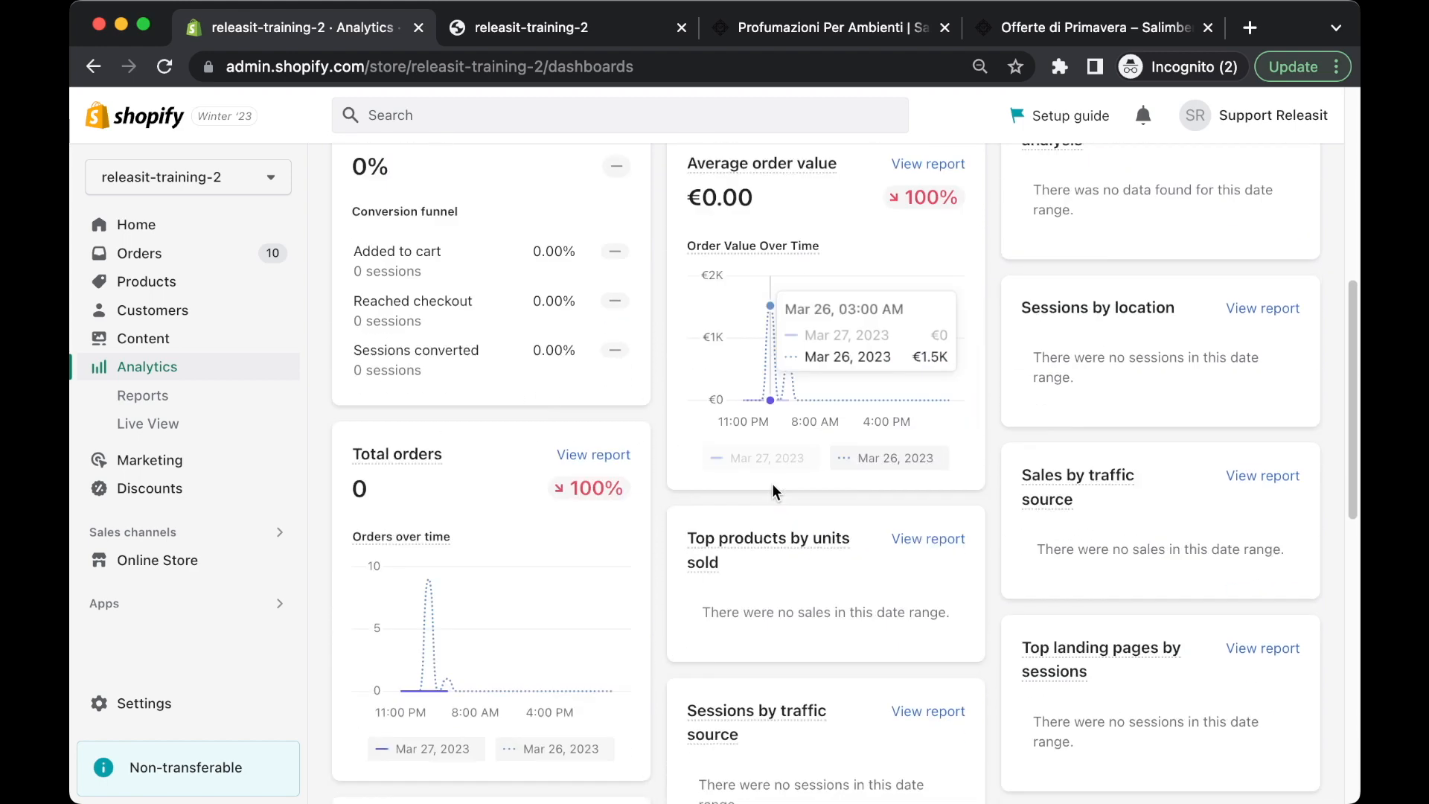
scroll(818, 570, "down", 2)
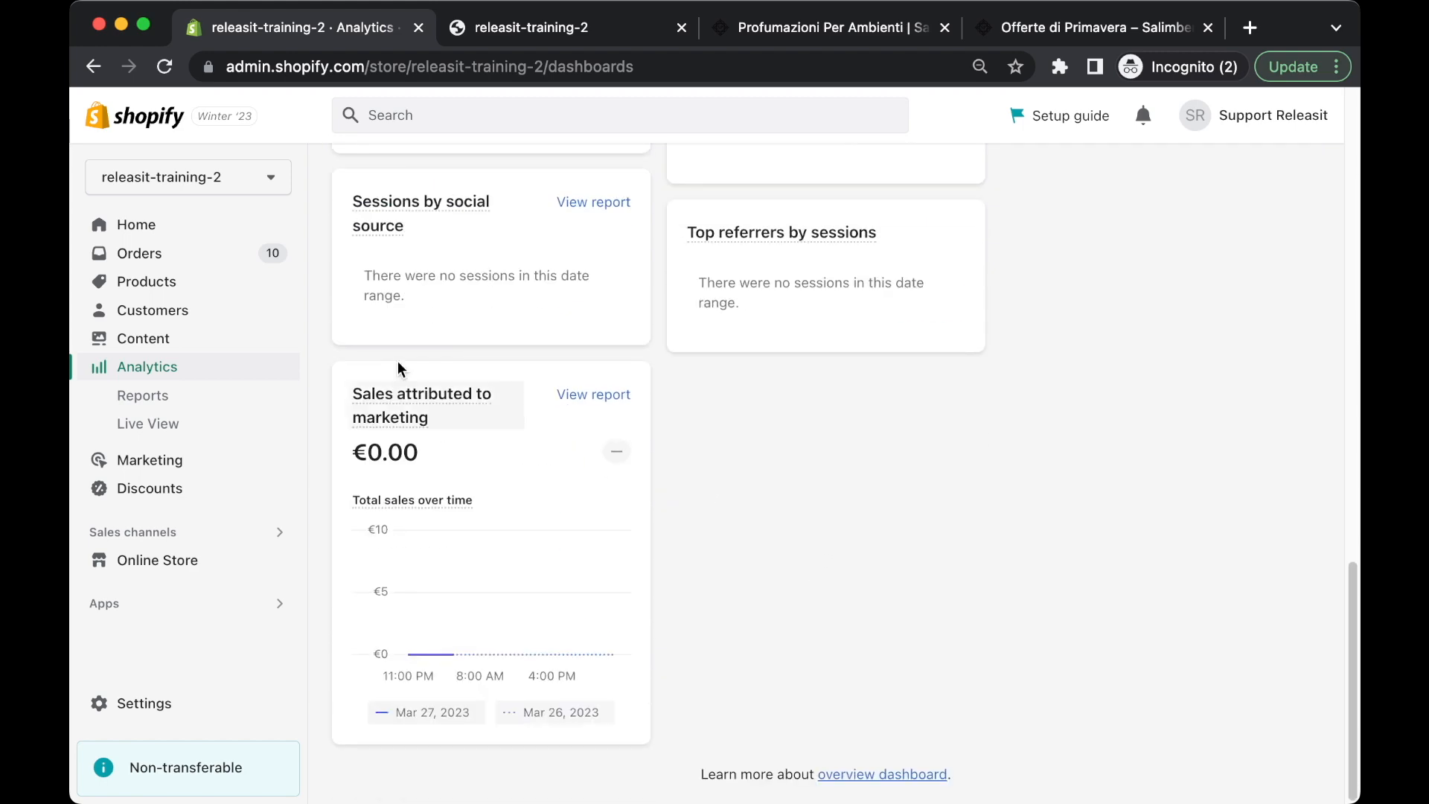
- Open the analytics Live View and examine its current visitors, sales, sessions, orders, top locations and customer behavior cards
left_click(153, 431)
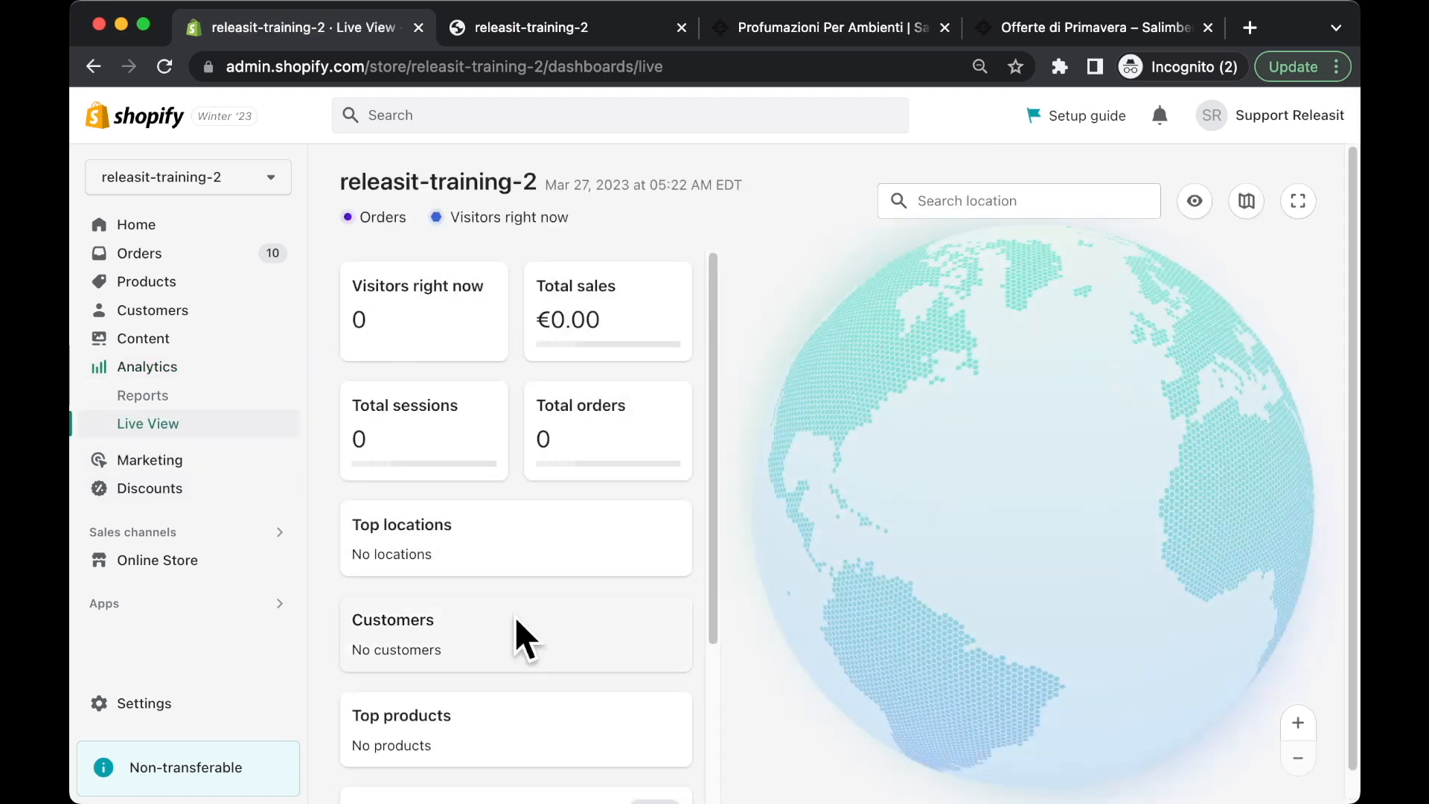
scroll(520, 463, "down", 4)
scroll(495, 316, "up", 4)
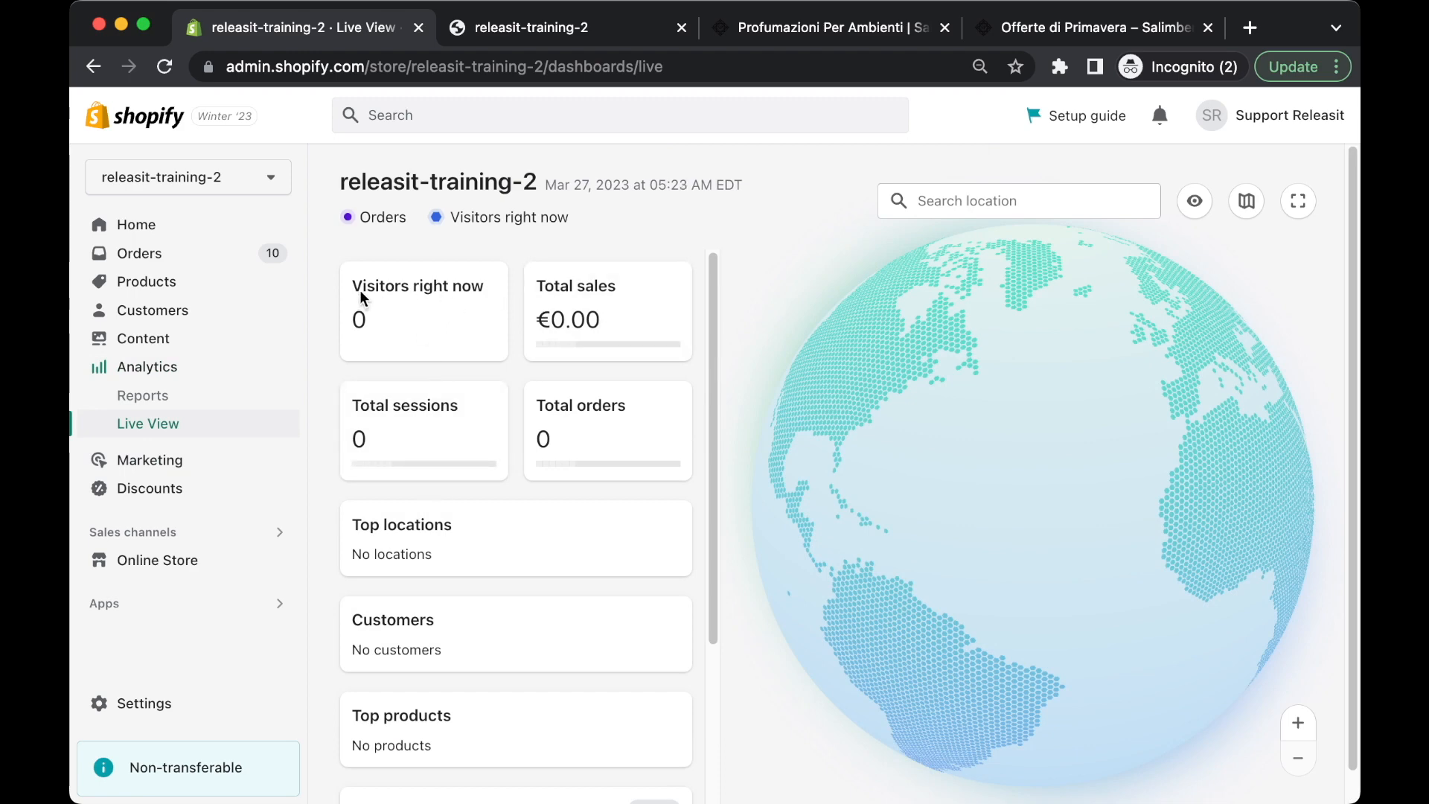
scroll(393, 425, "down", 3)
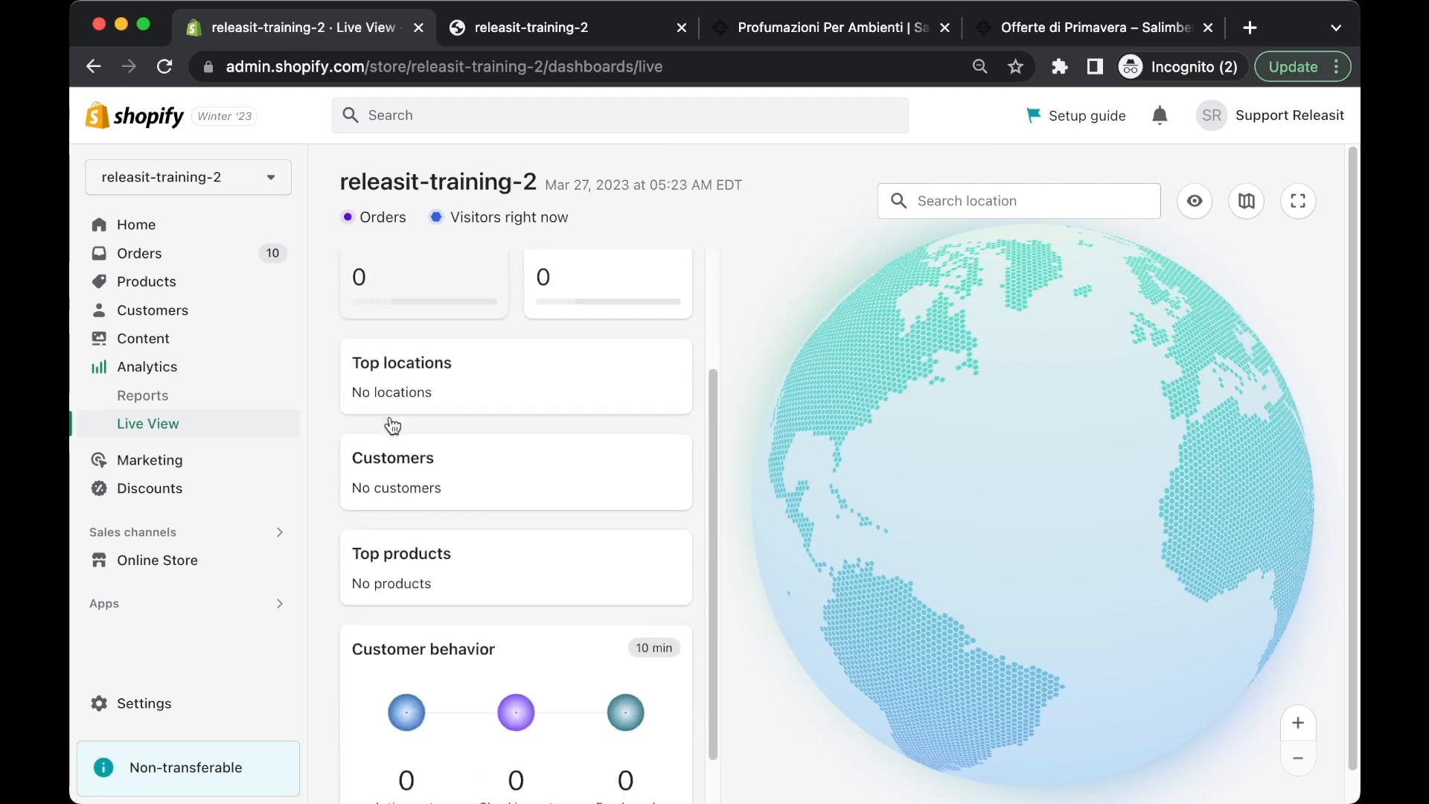
scroll(552, 486, "up", 4)
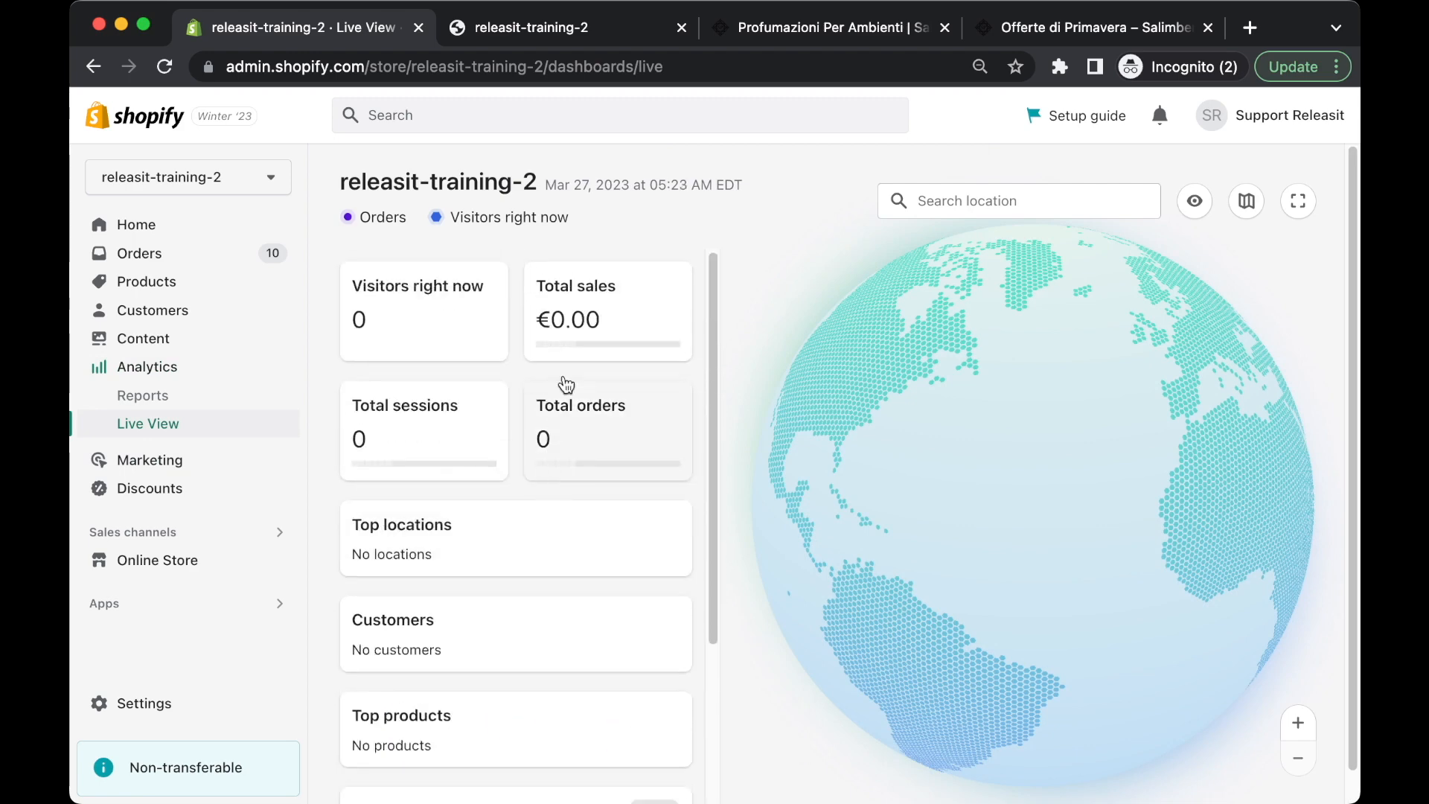
- Open the discounts list and view the title and discount code of the BLACKFRIDAY discount
left_click(186, 499)
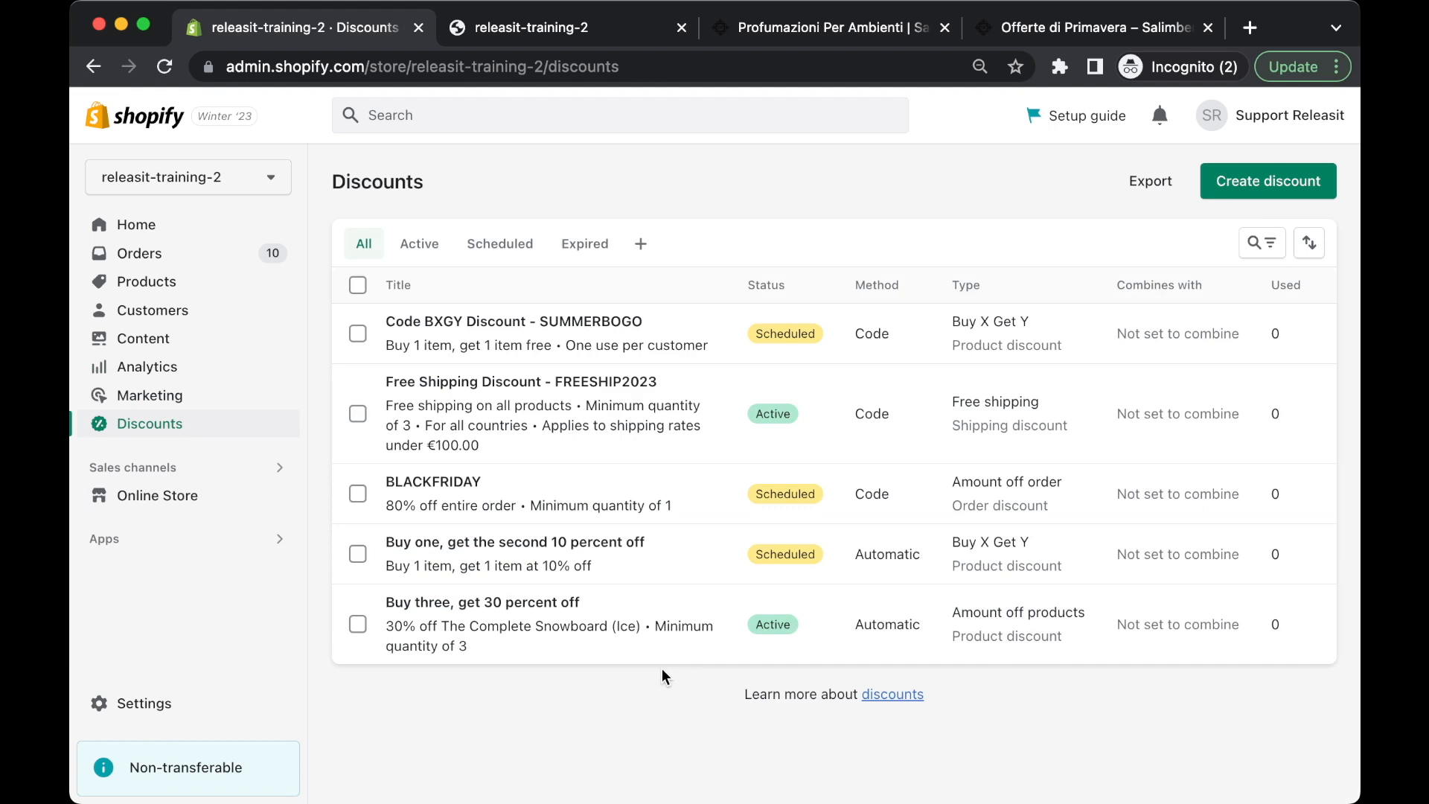
left_click(481, 488)
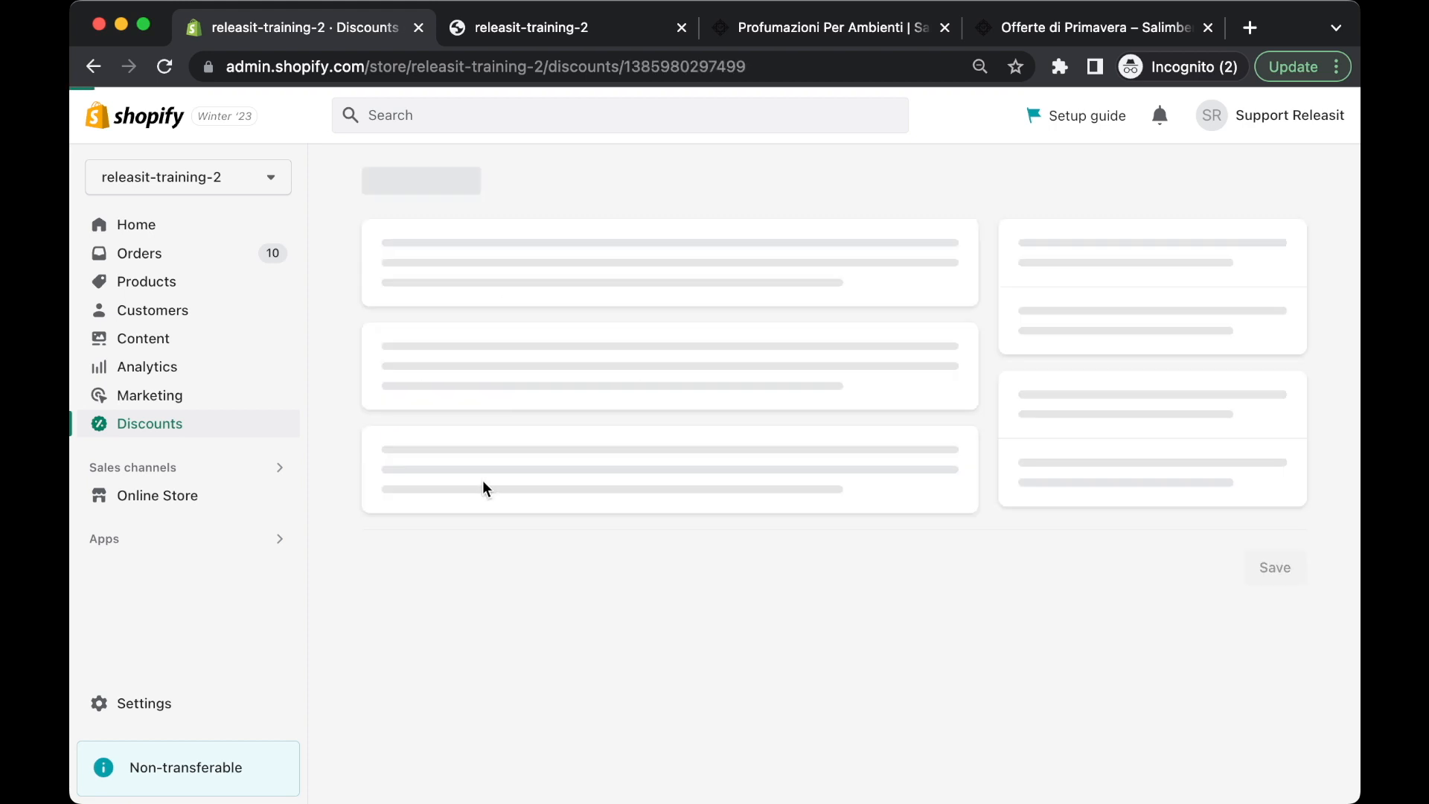
left_click_drag(390, 175, 532, 186)
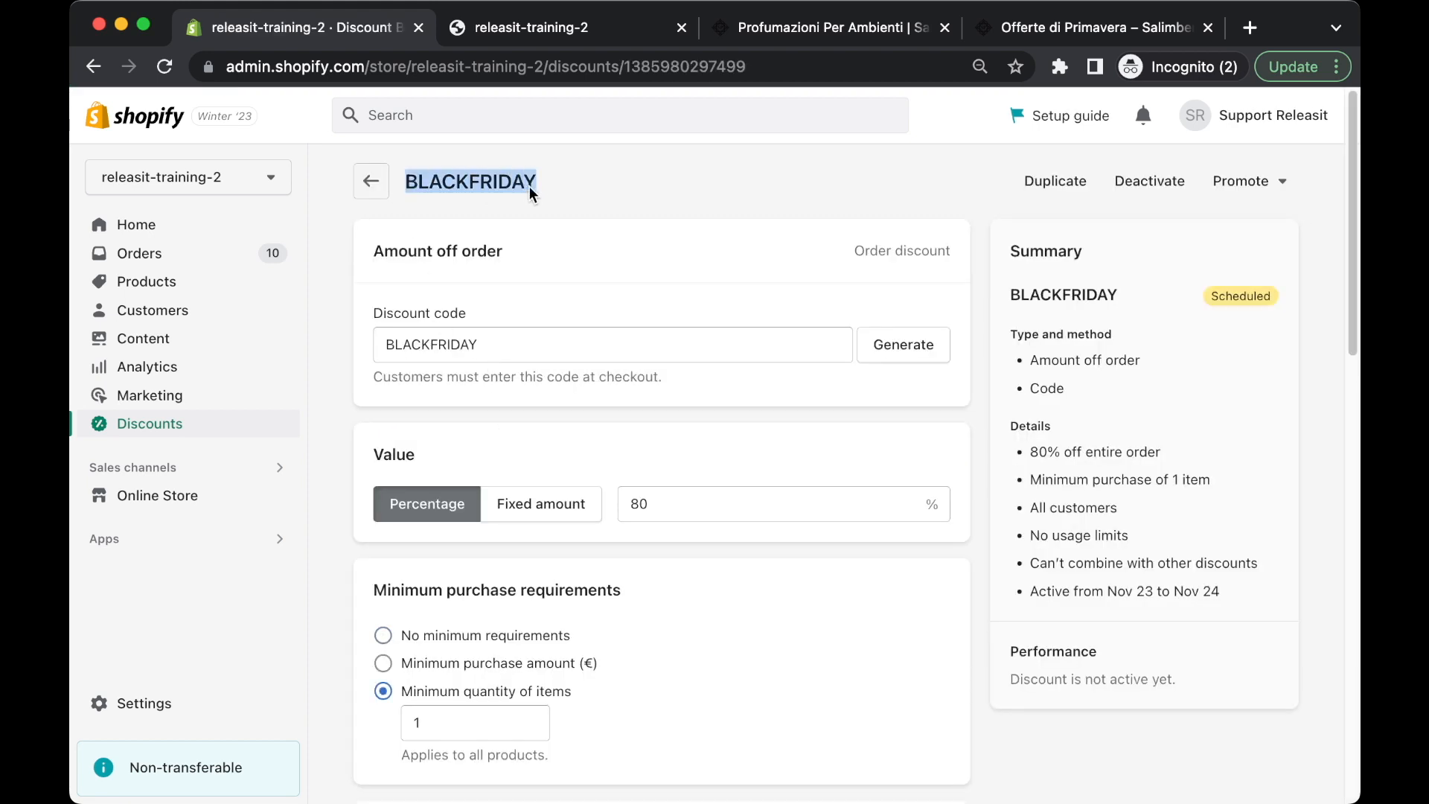
left_click(529, 190)
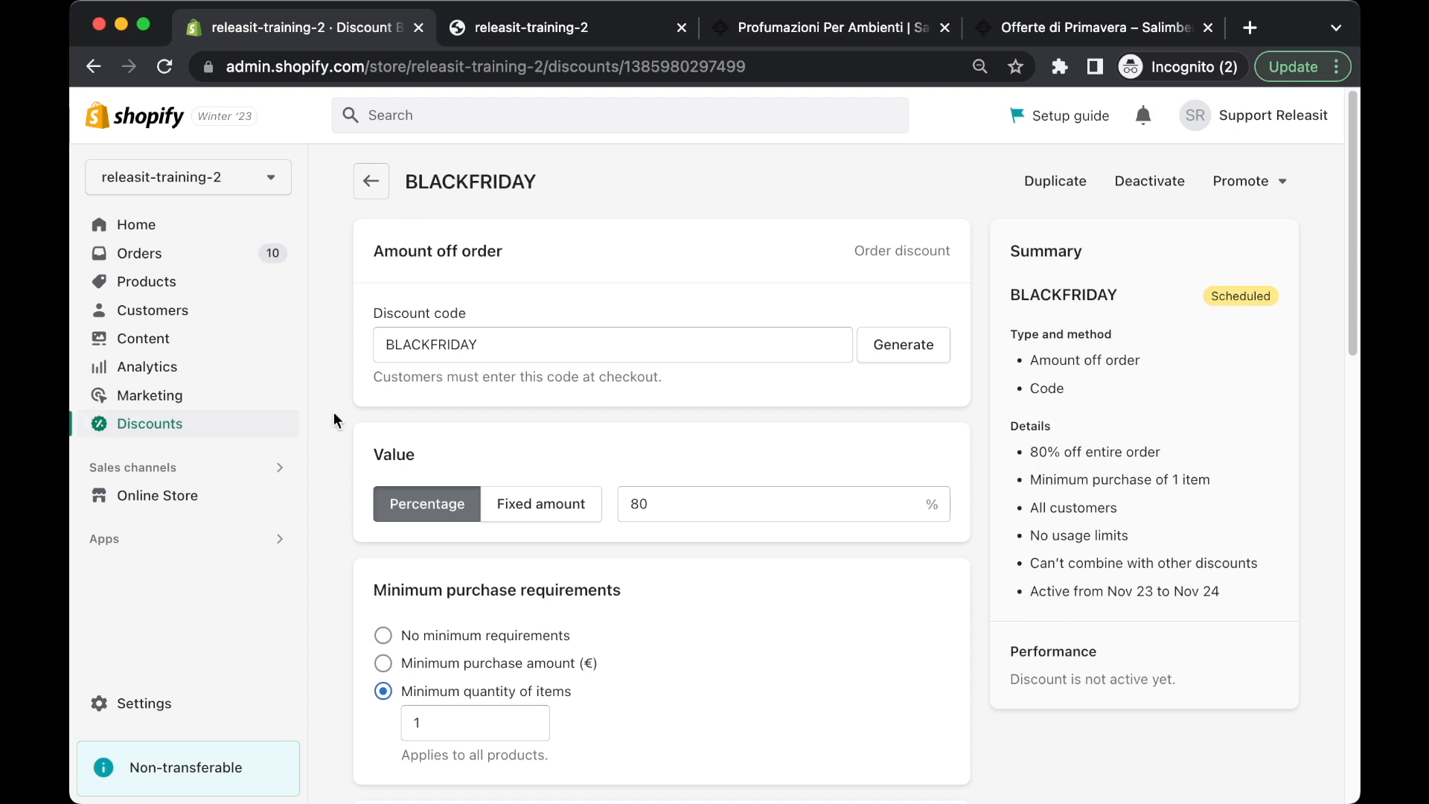
left_click_drag(395, 182, 601, 191)
left_click(515, 182)
left_click(520, 347)
- Examine the BLACKFRIDAY discount's percentage value and its minimum purchase requirements
scroll(524, 356, "down", 2)
left_click_drag(713, 351, 583, 344)
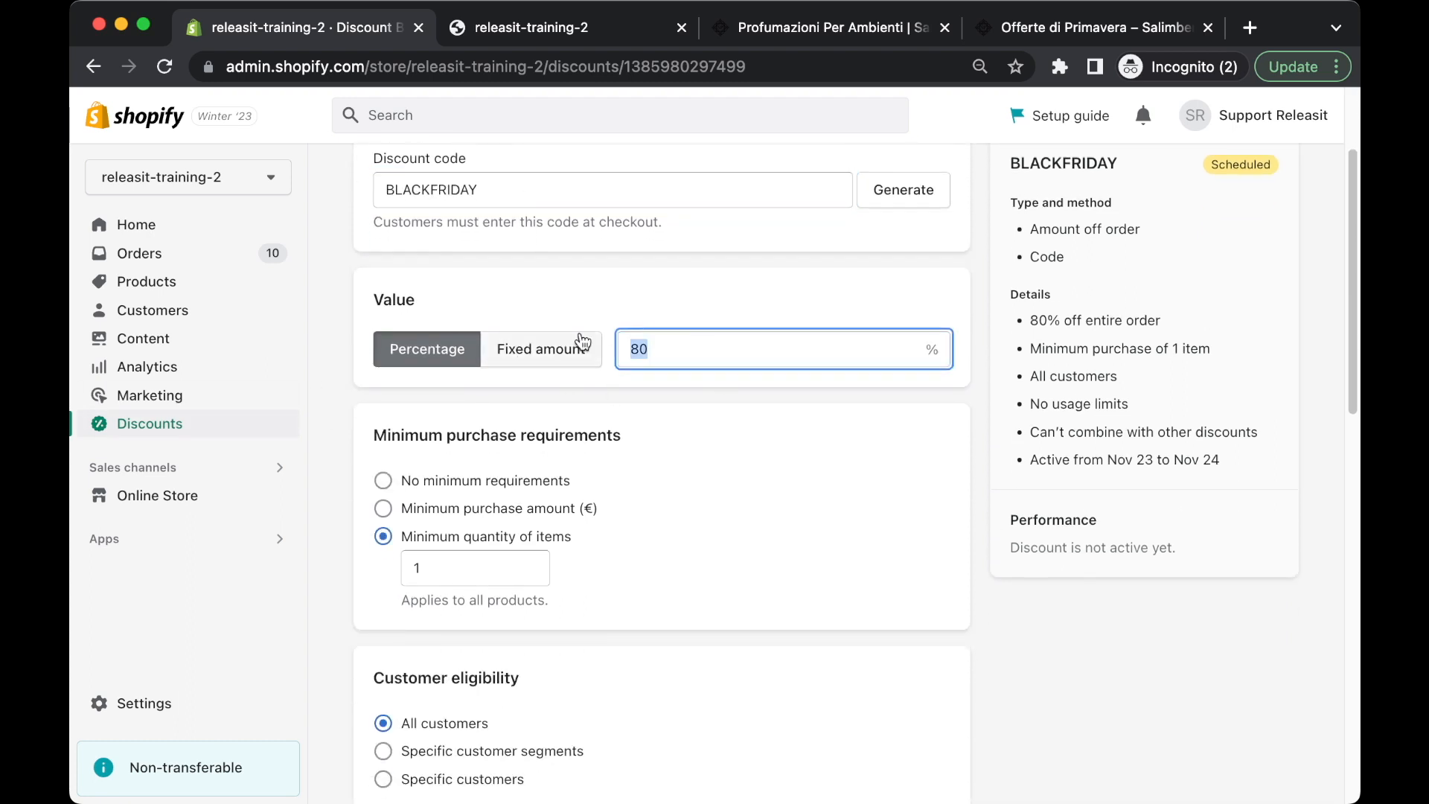
left_click(946, 389)
left_click_drag(682, 355, 621, 340)
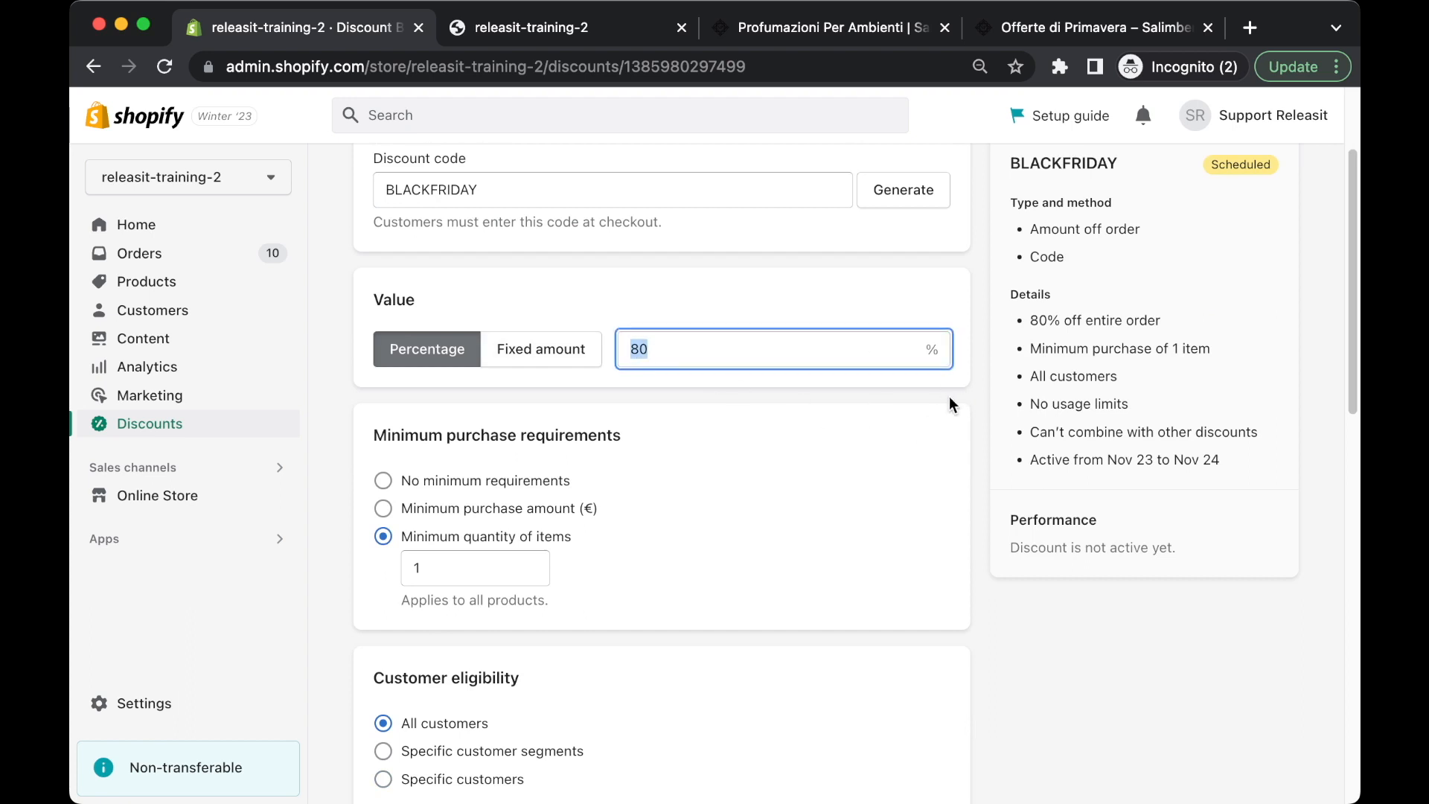
left_click(738, 363)
scroll(662, 404, "down", 1)
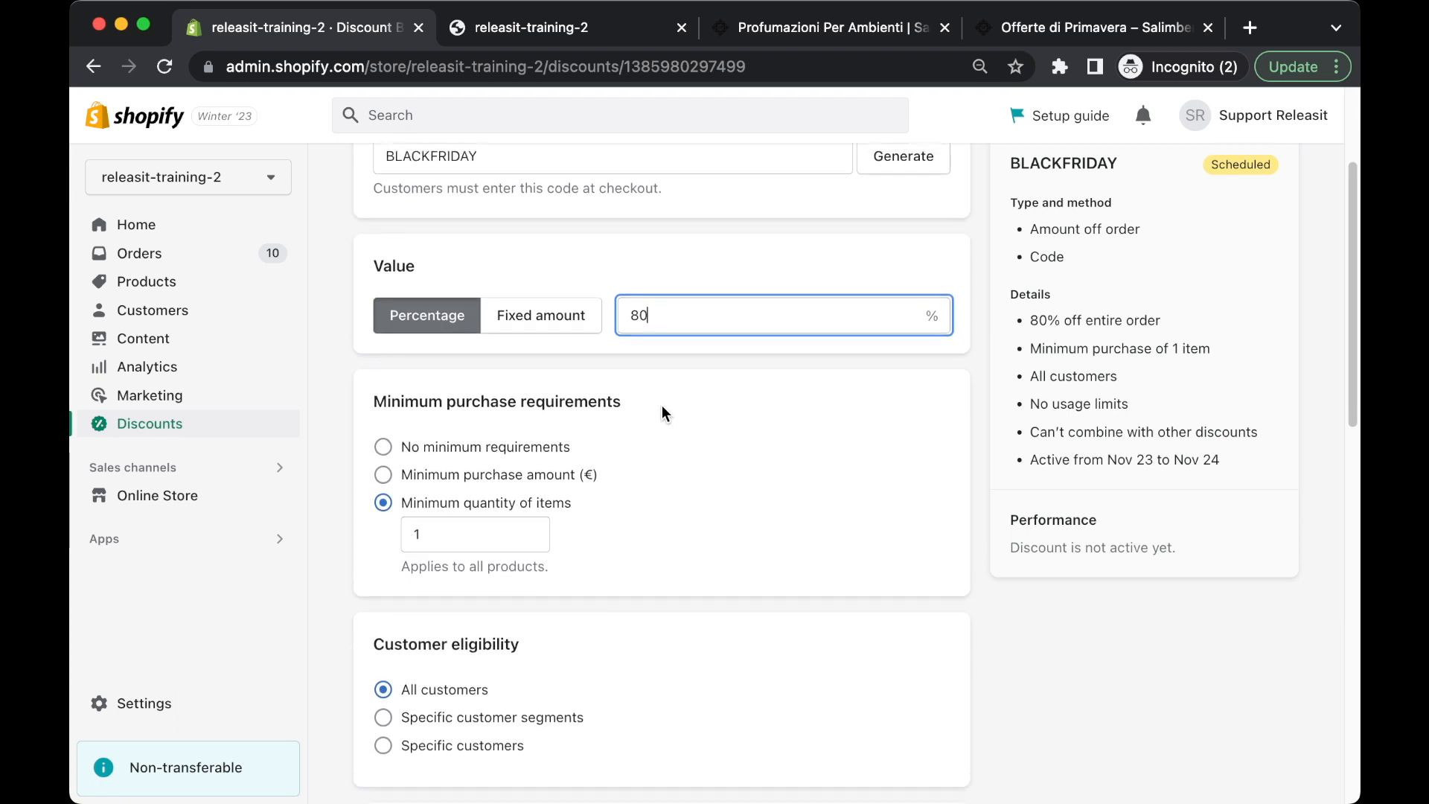
- Switch the discount's value type to Fixed amount and back to Percentage to compare the two options
scroll(662, 405, "up", 2)
left_click(531, 358)
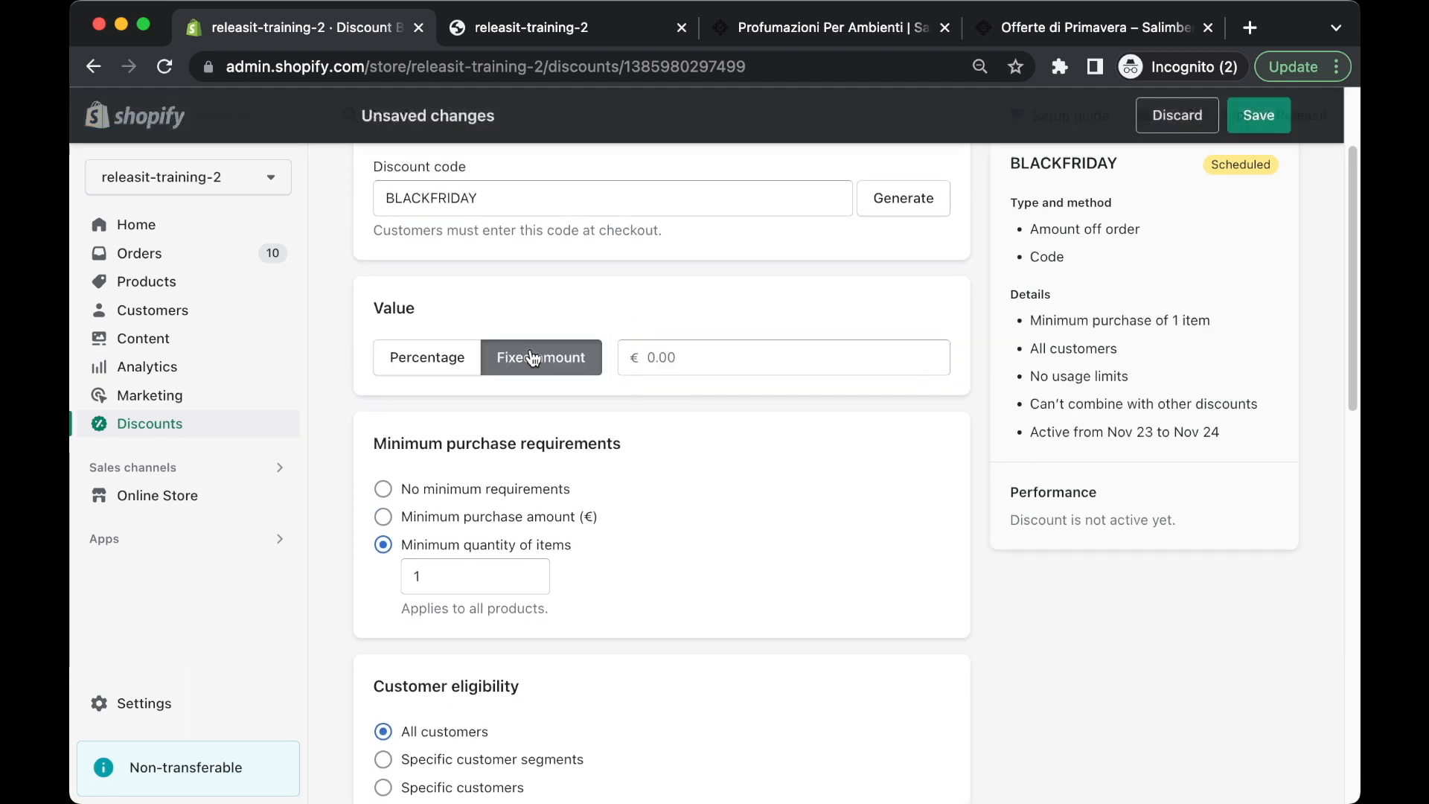
left_click(468, 358)
- Review the BLACKFRIDAY discount's maximum uses, combinations and active dates
scroll(691, 419, "down", 10)
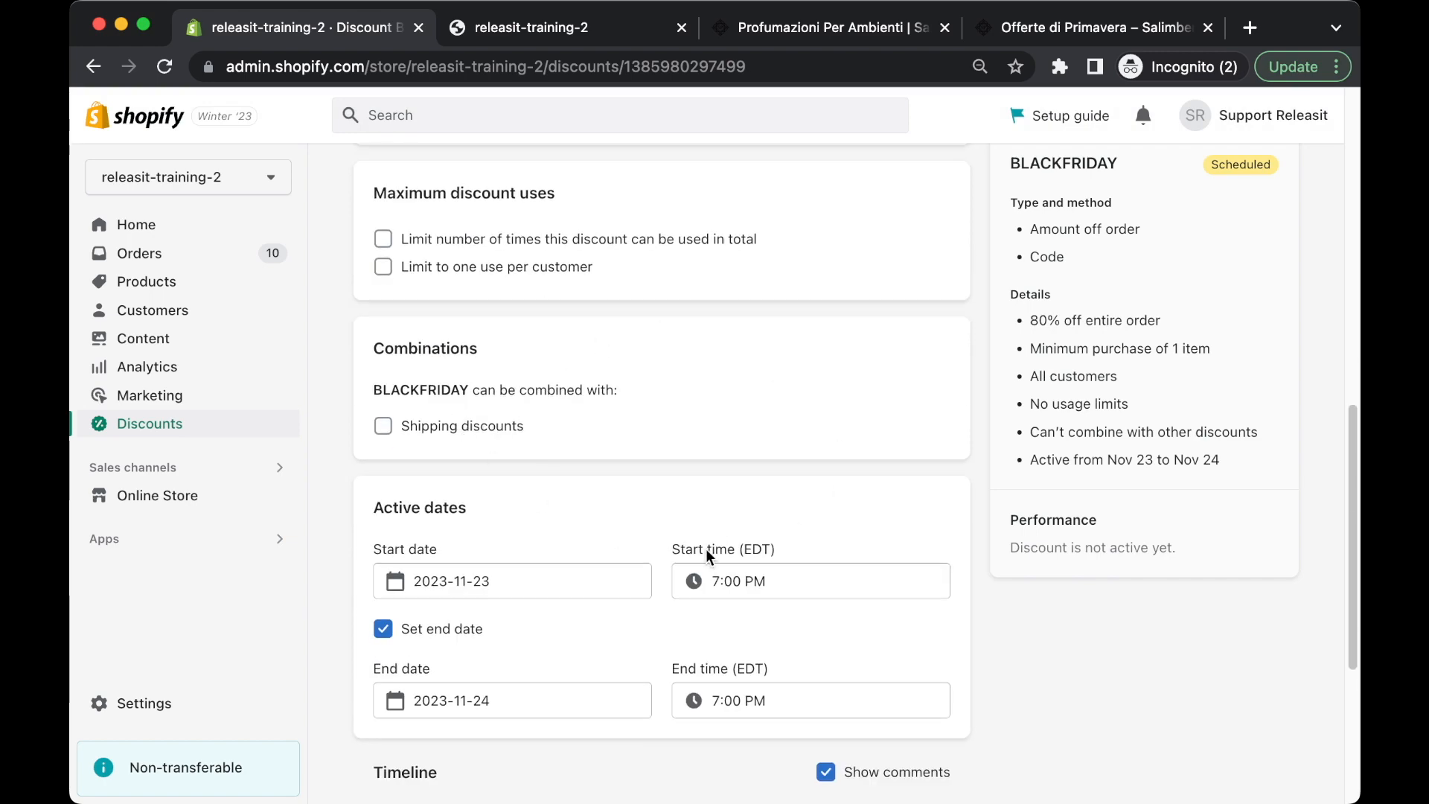
scroll(663, 417, "down", 4)
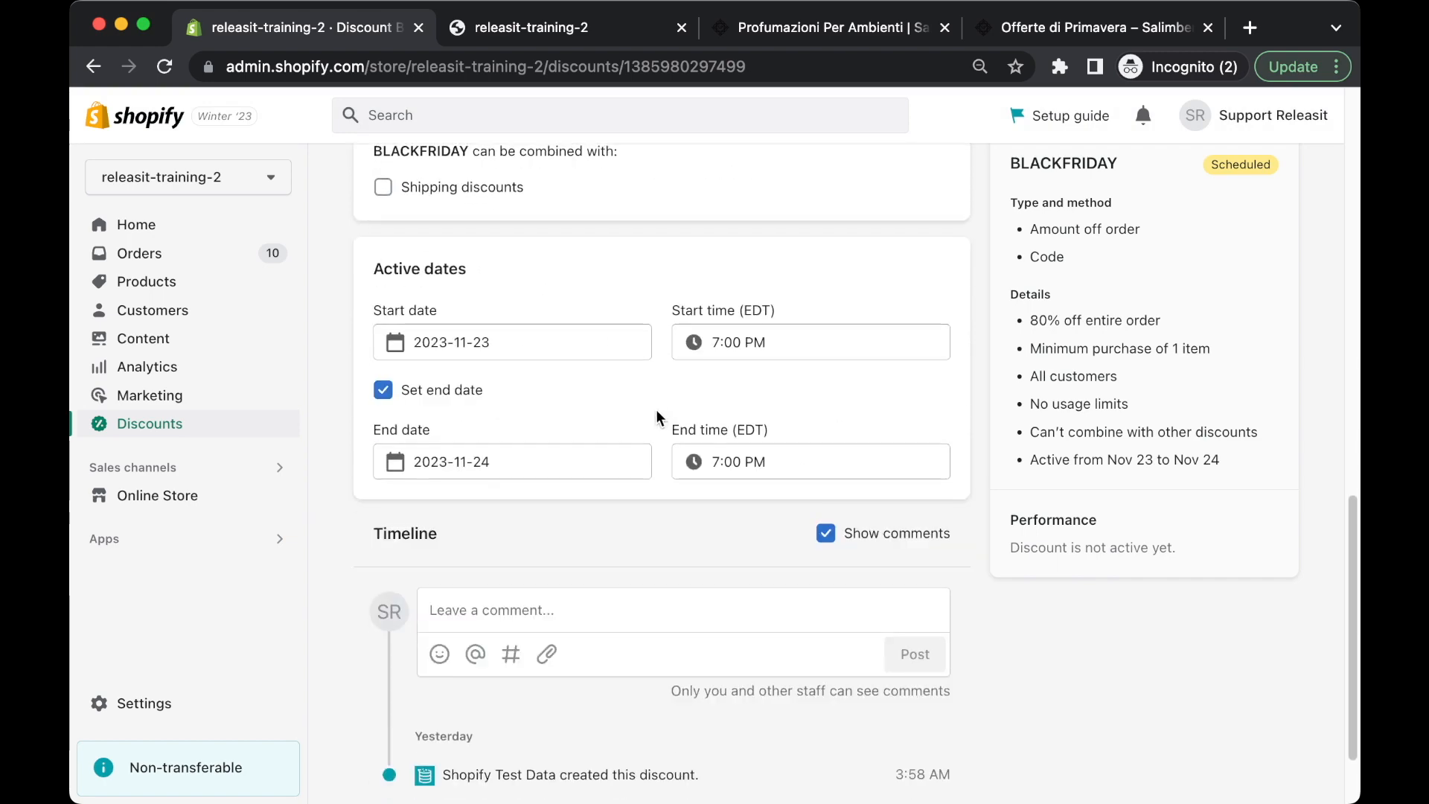
scroll(655, 410, "up", 12)
scroll(665, 456, "up", 1)
- Recheck the BLACKFRIDAY discount's code and value, and return to the discounts list
left_click_drag(507, 350, 301, 324)
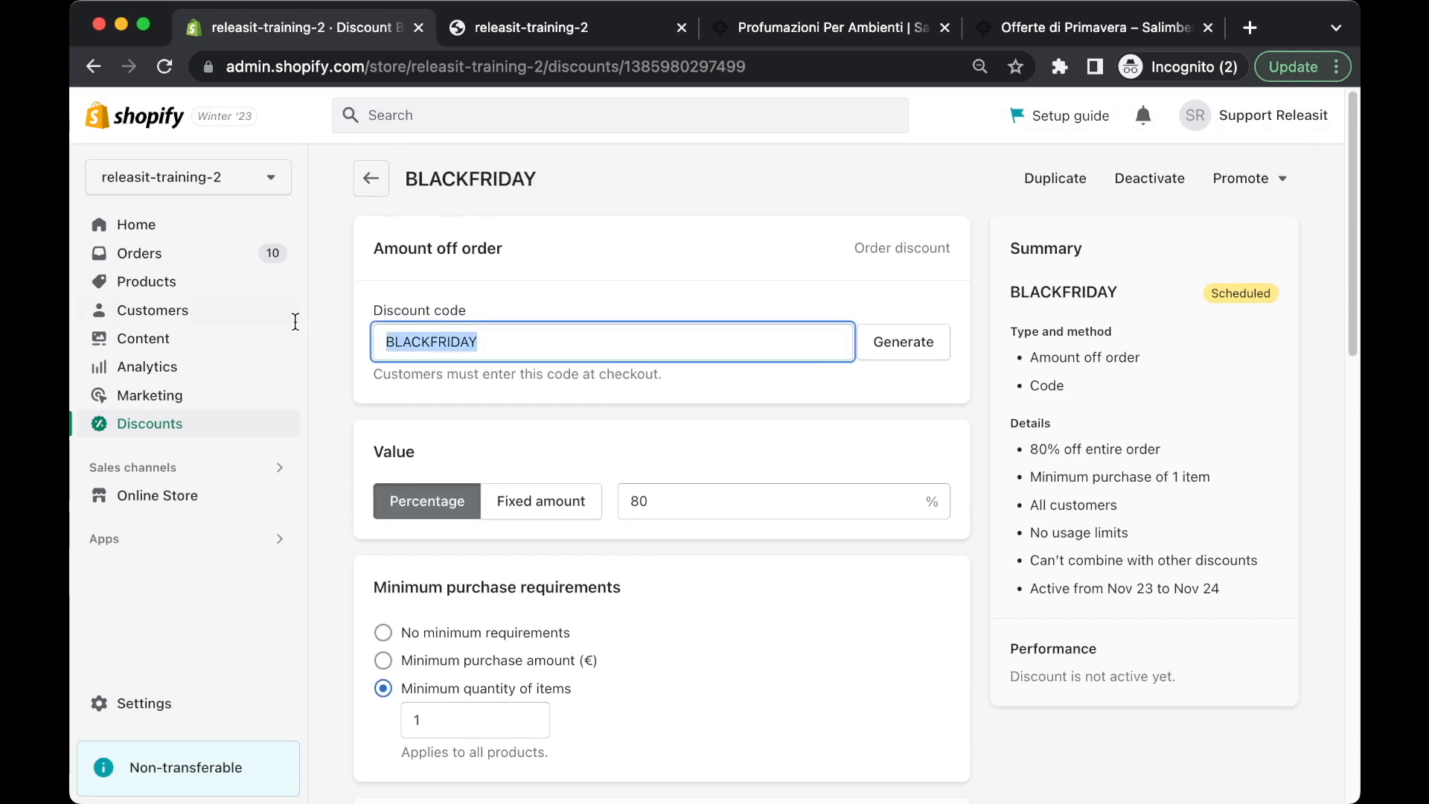
left_click(594, 440)
left_click_drag(650, 502, 640, 496)
left_click(491, 445)
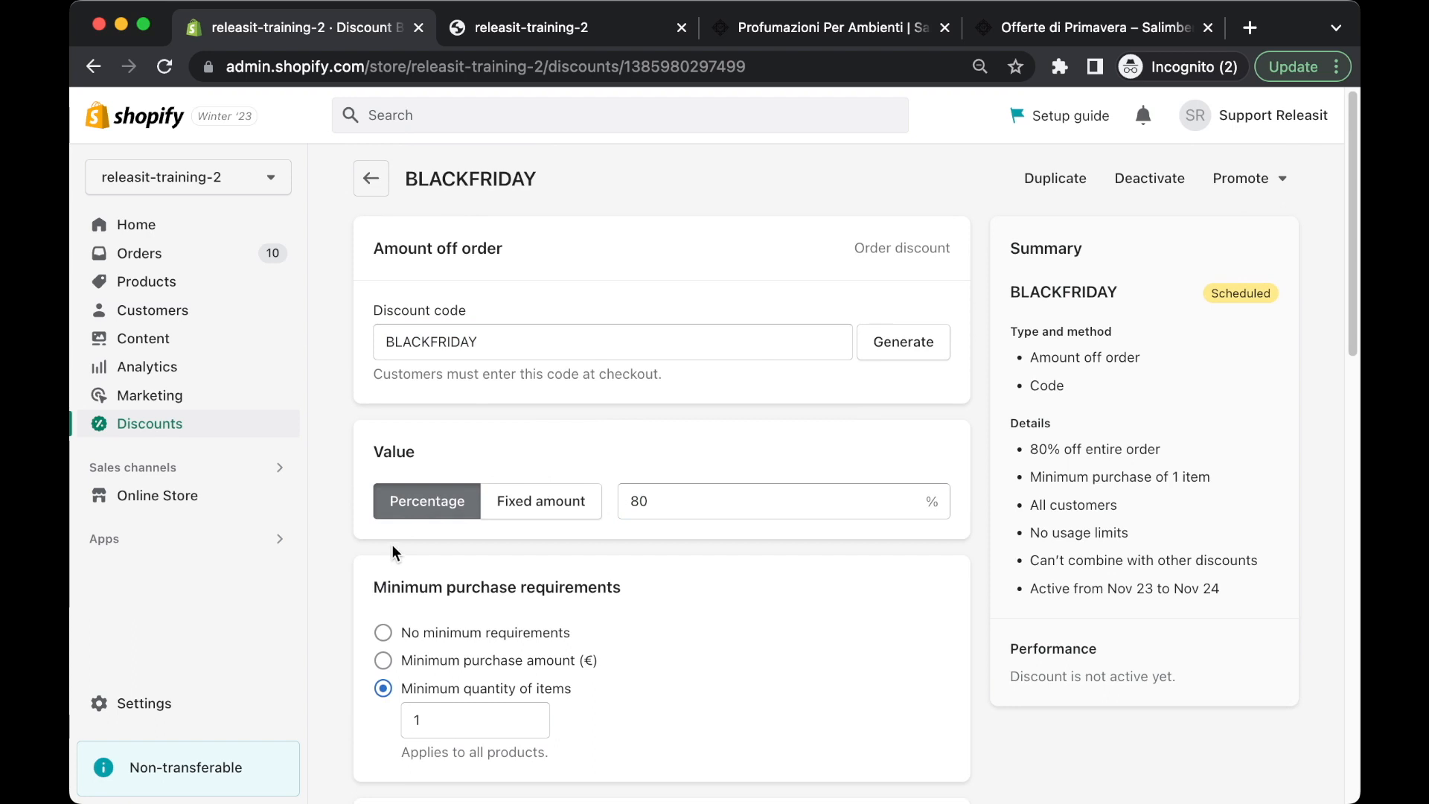
left_click(369, 179)
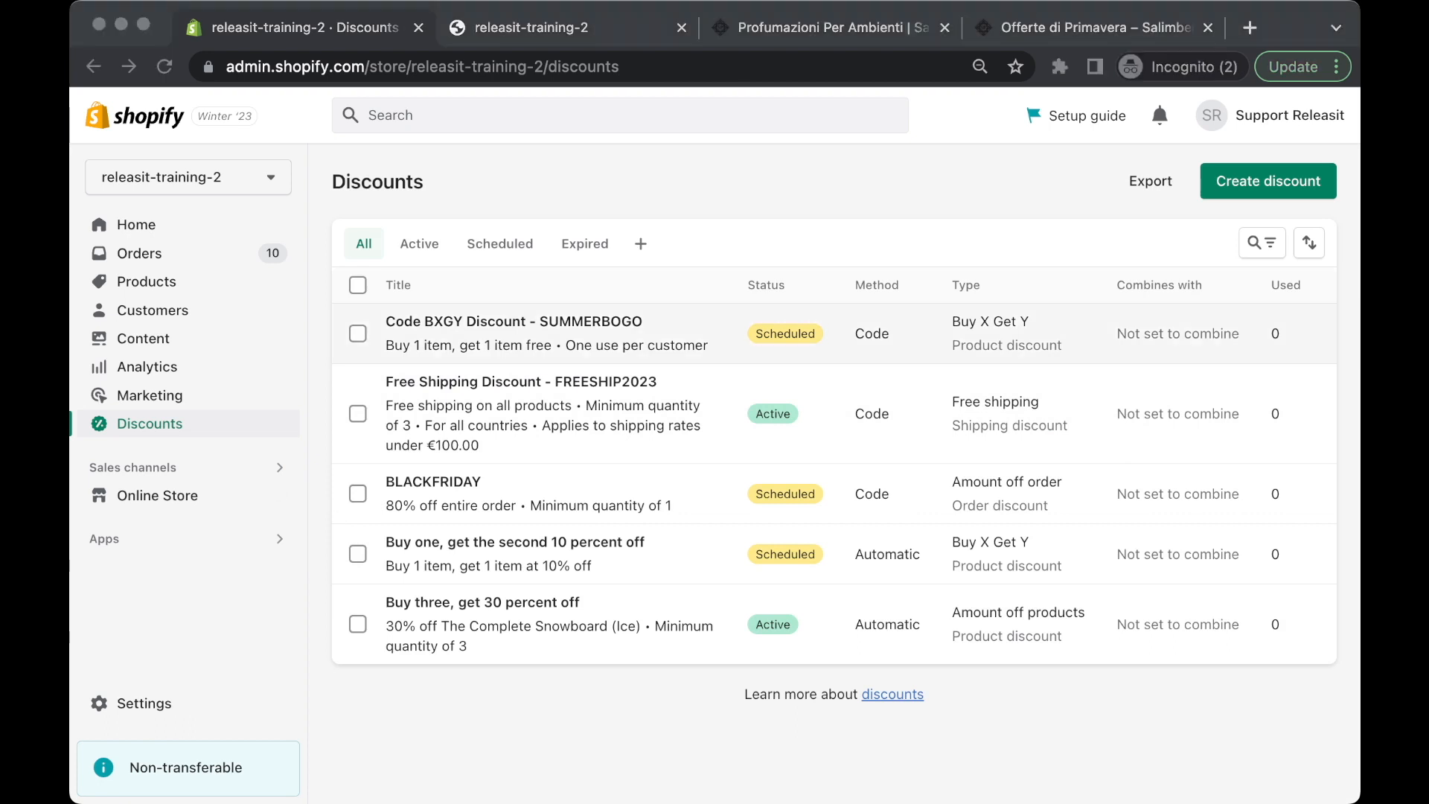
left_click(834, 334)
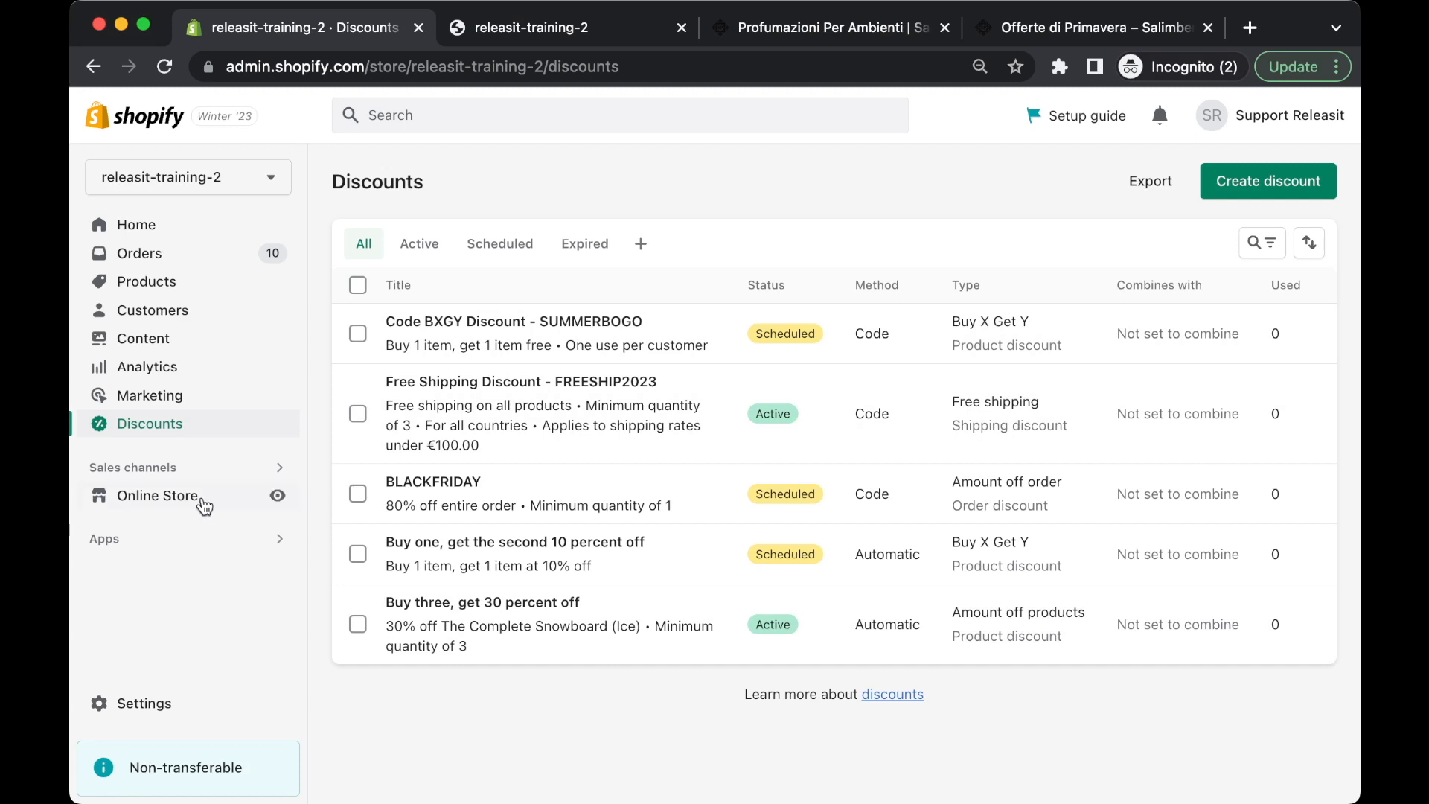
- View the installed and recommended sales channels, and open the Online Store channel with its themes
left_click(146, 469)
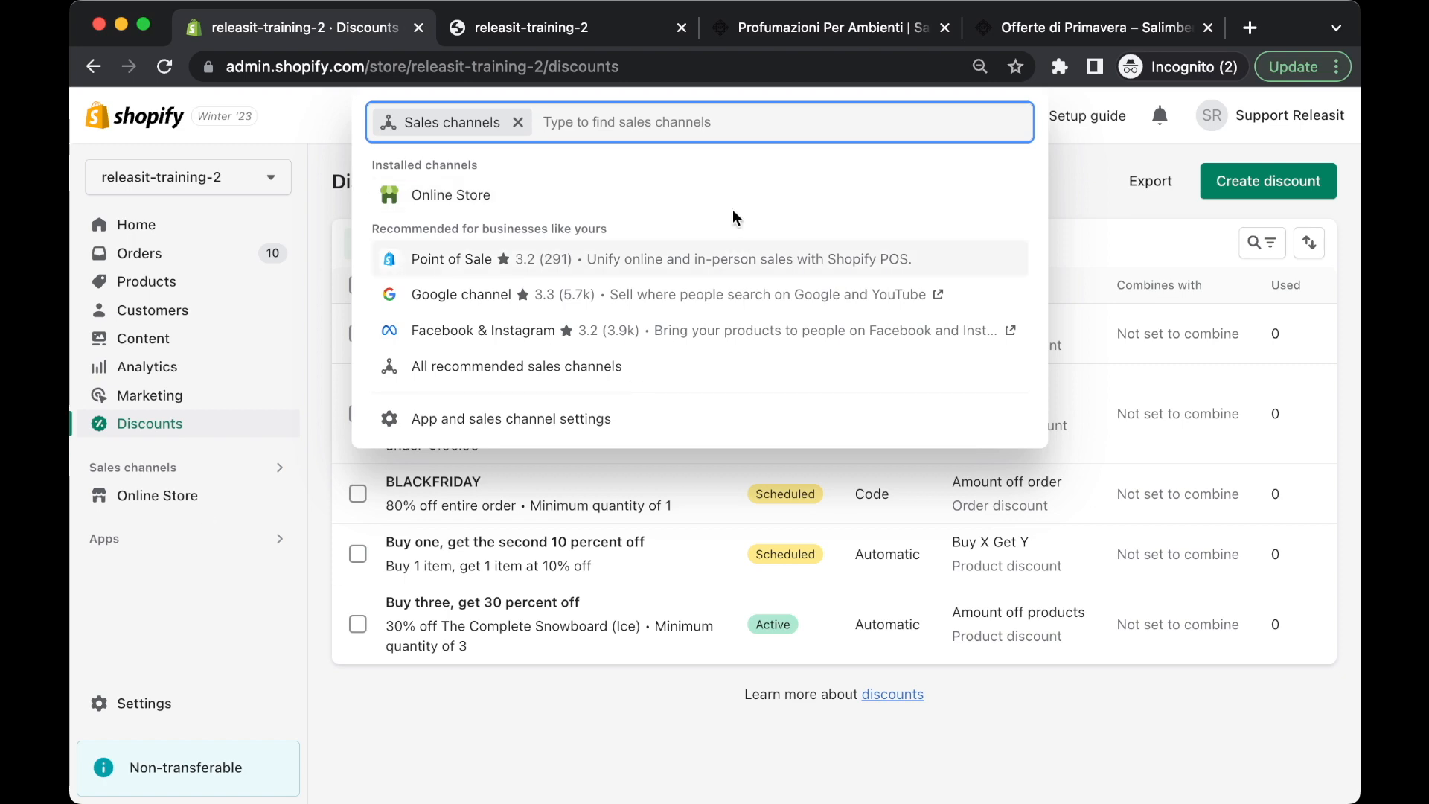
left_click(826, 28)
left_click(372, 27)
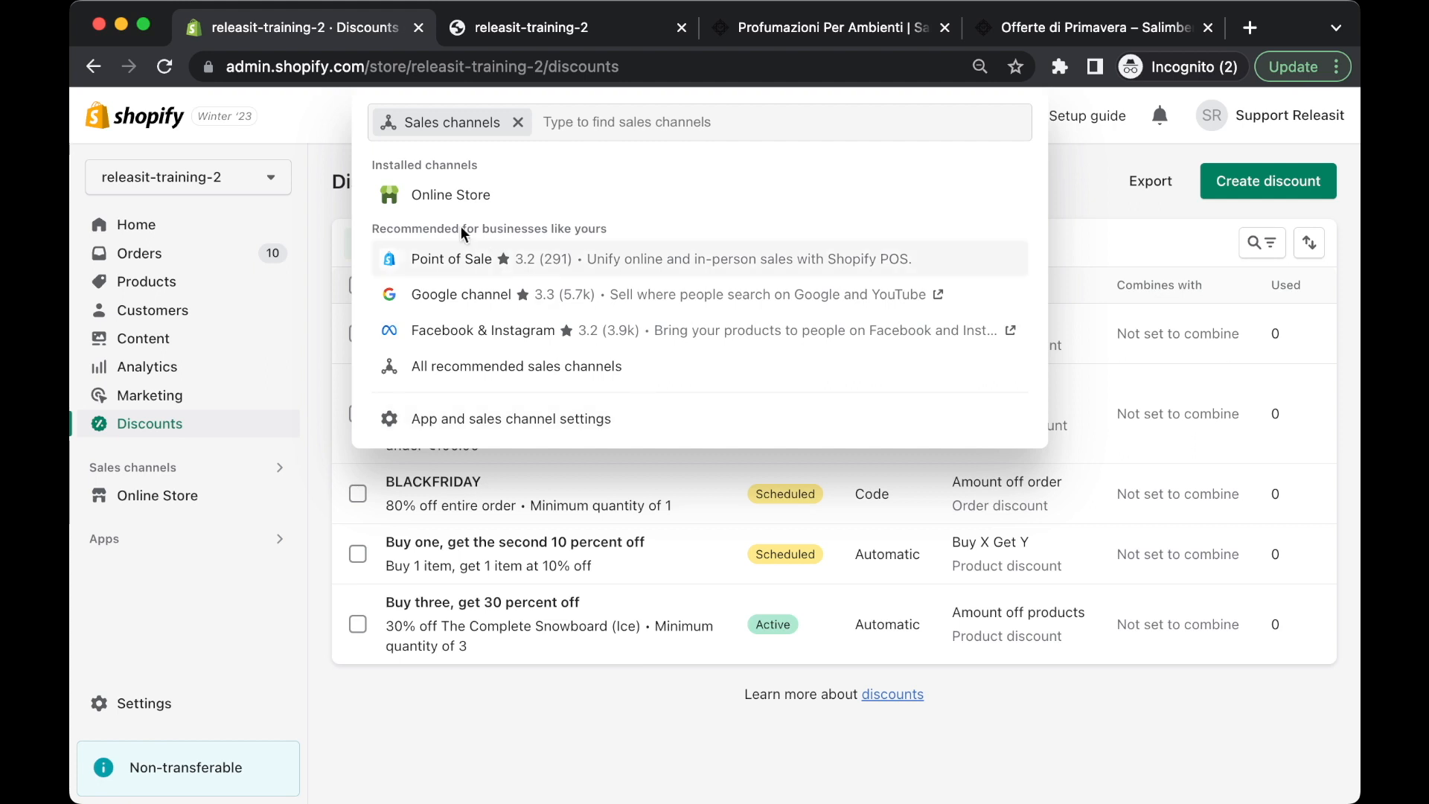
left_click(435, 197)
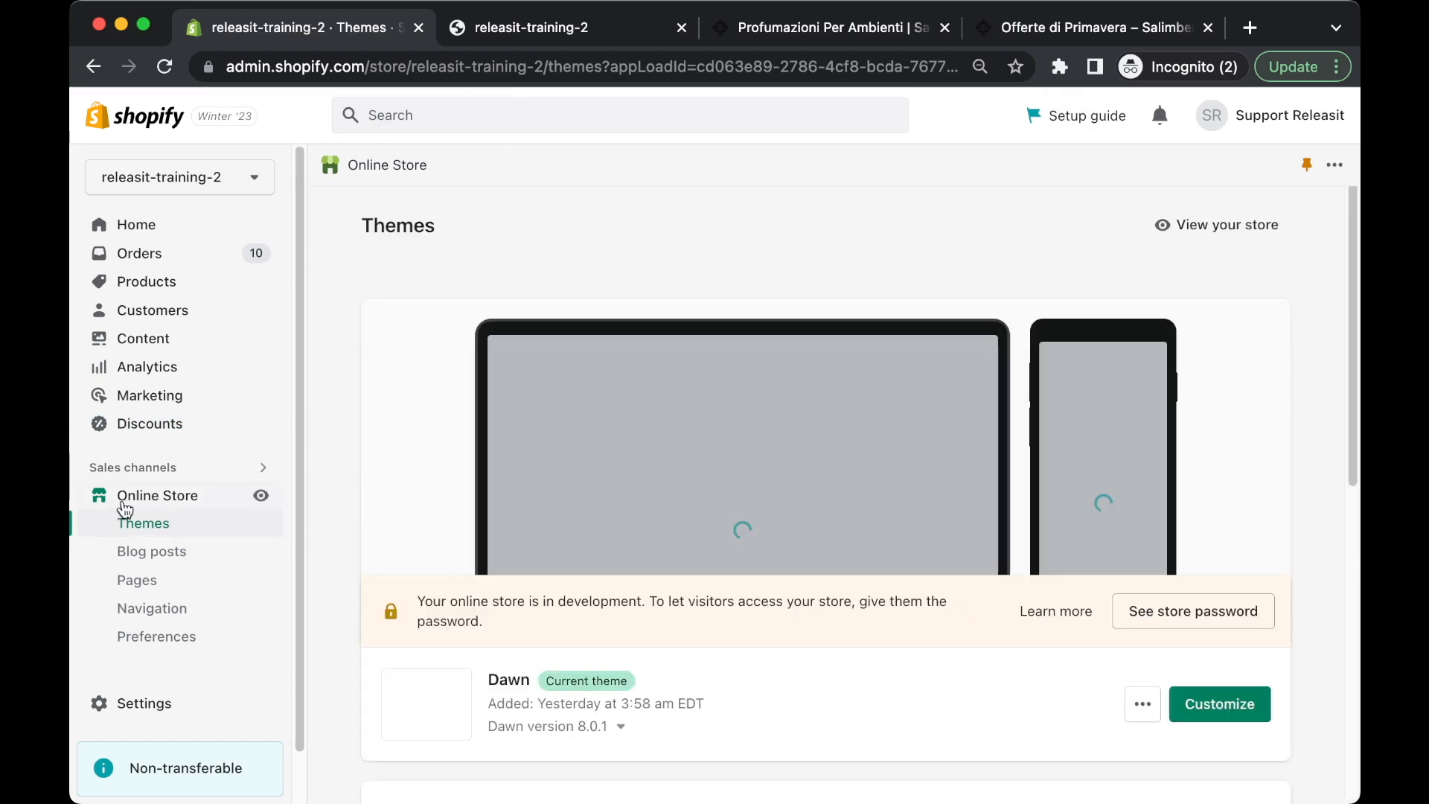
- Review the Themes page of the Online Store, including the current Dawn theme and the theme library
scroll(128, 509, "down", 1)
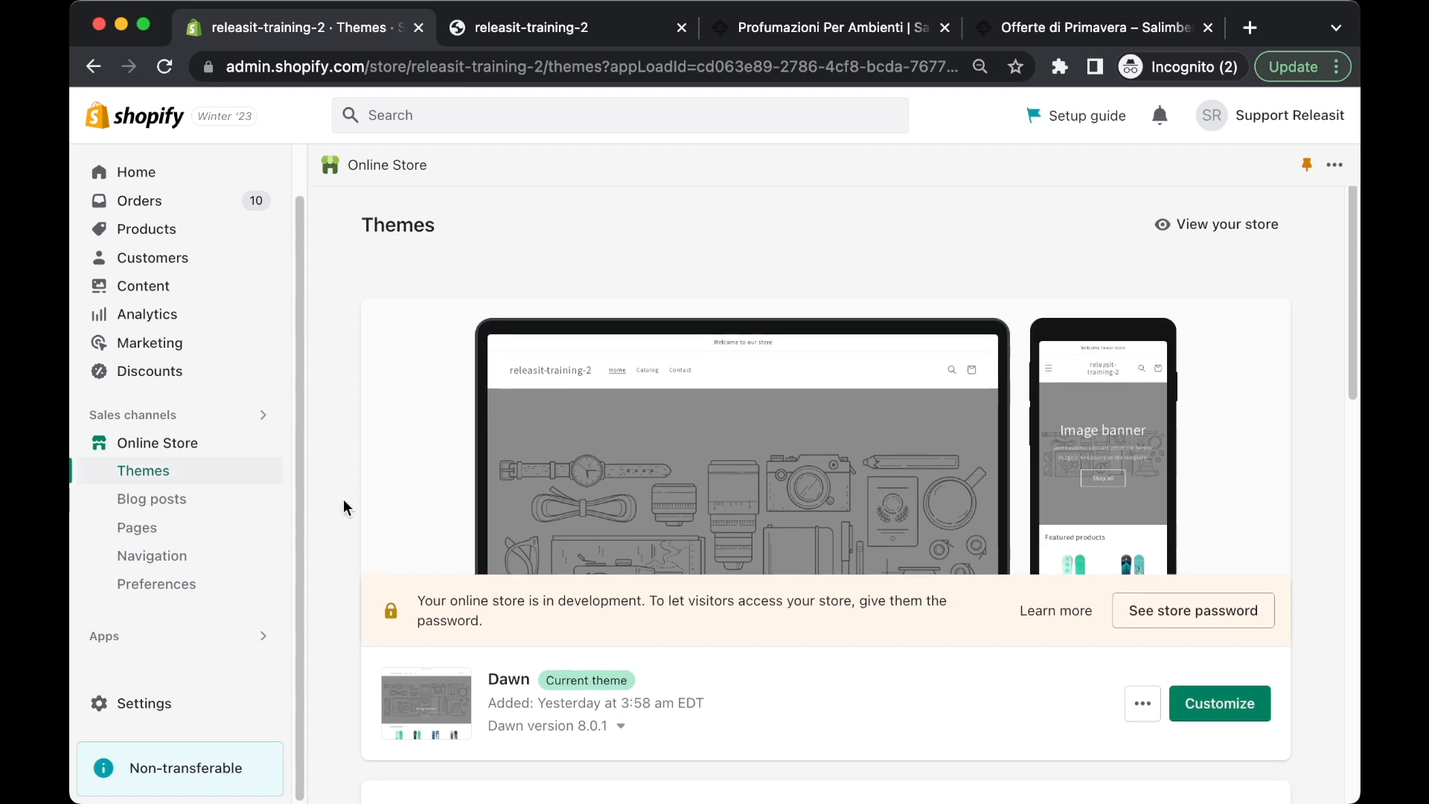
scroll(382, 506, "down", 3)
scroll(382, 506, "up", 2)
scroll(381, 507, "up", 1)
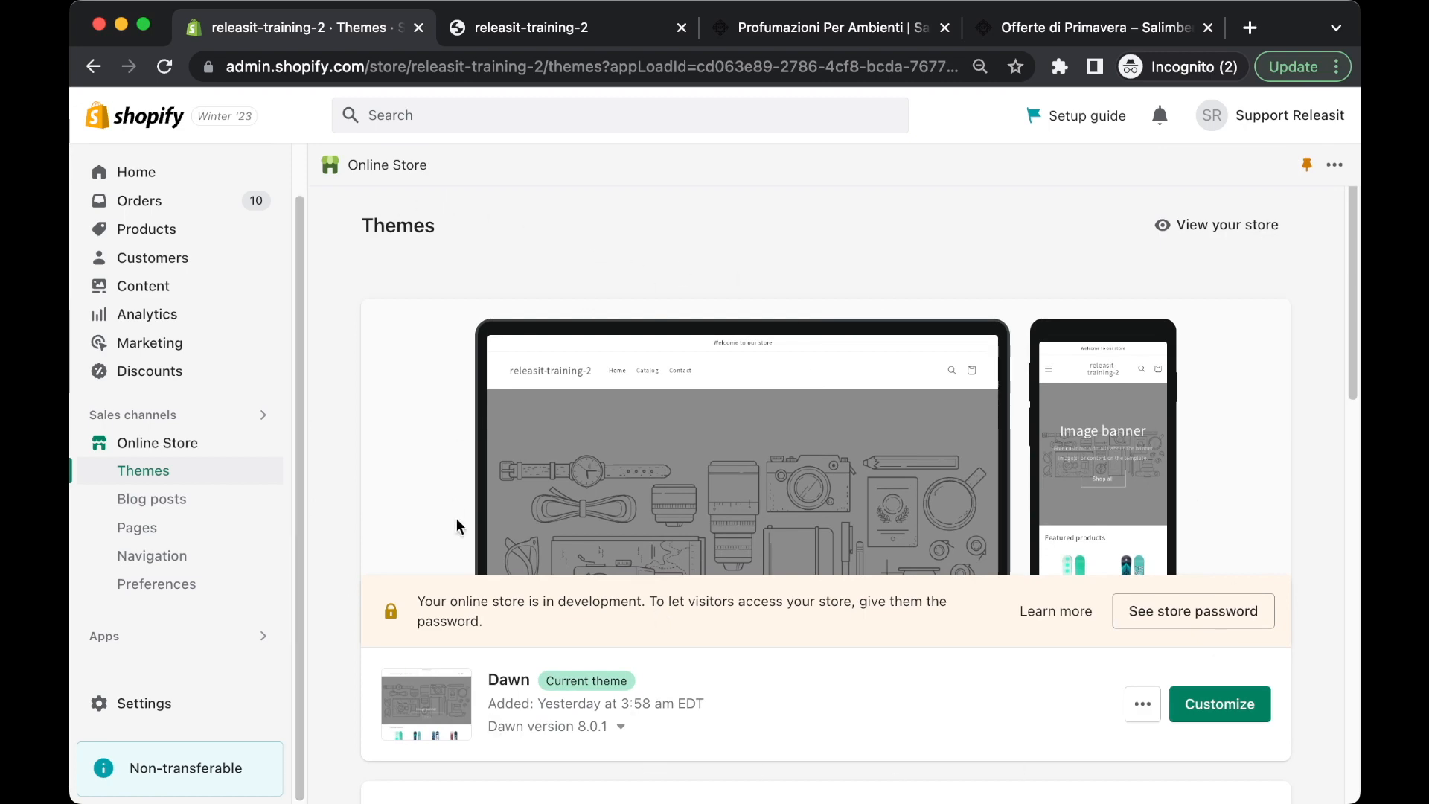
scroll(784, 456, "down", 6)
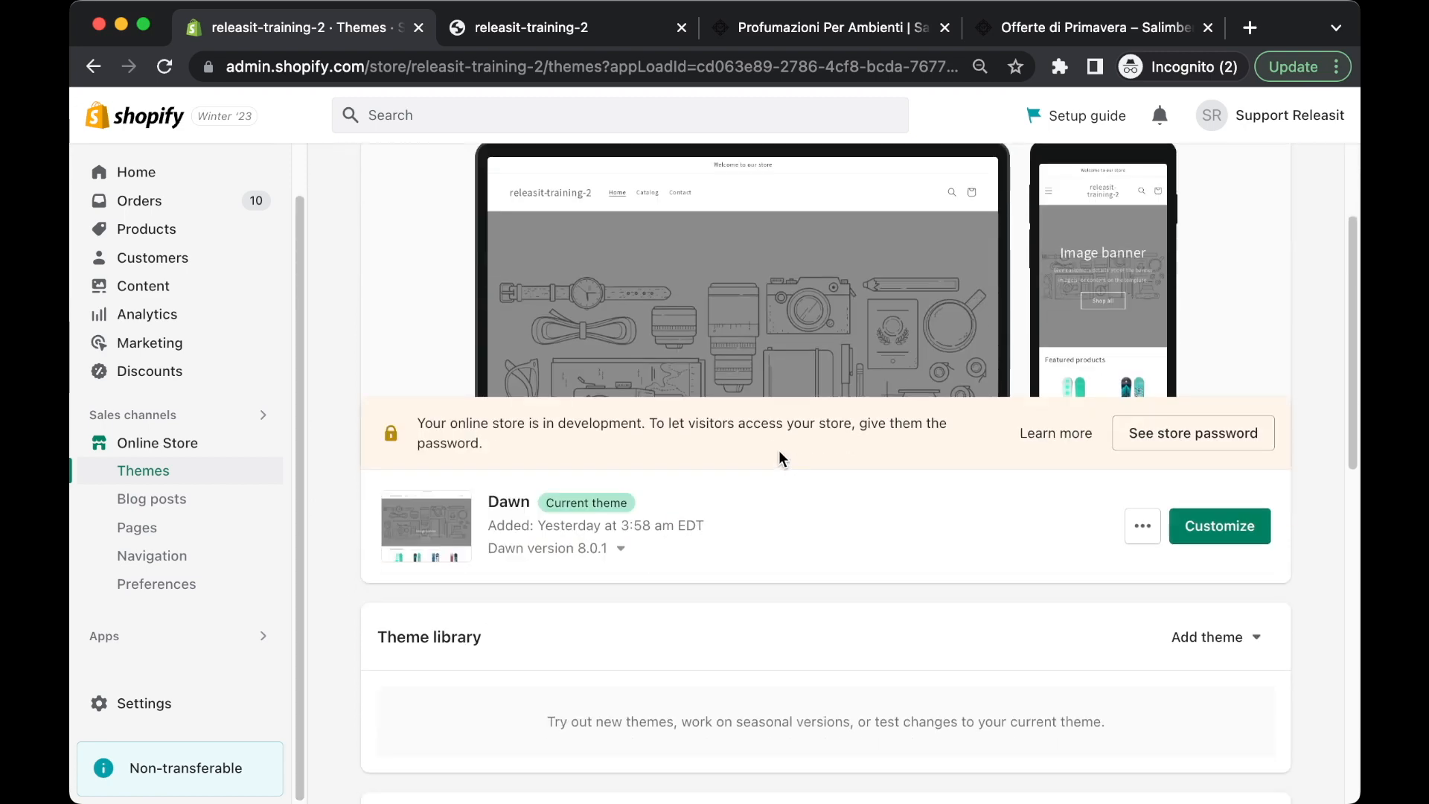
- Visit the Shopify Theme Store from the theme library, browse its free and paid themes, and return to the Themes page
left_click(1193, 369)
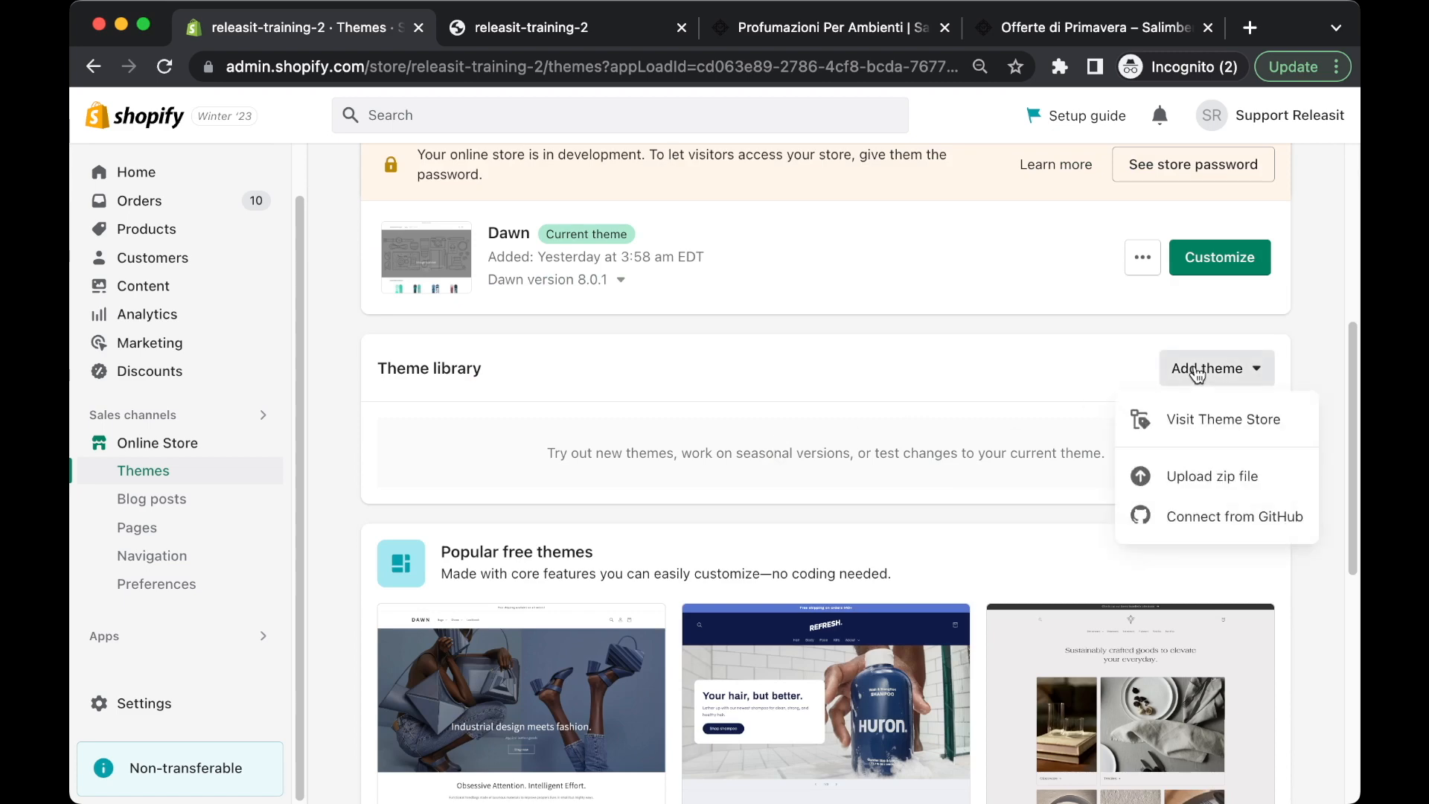
left_click(1176, 422)
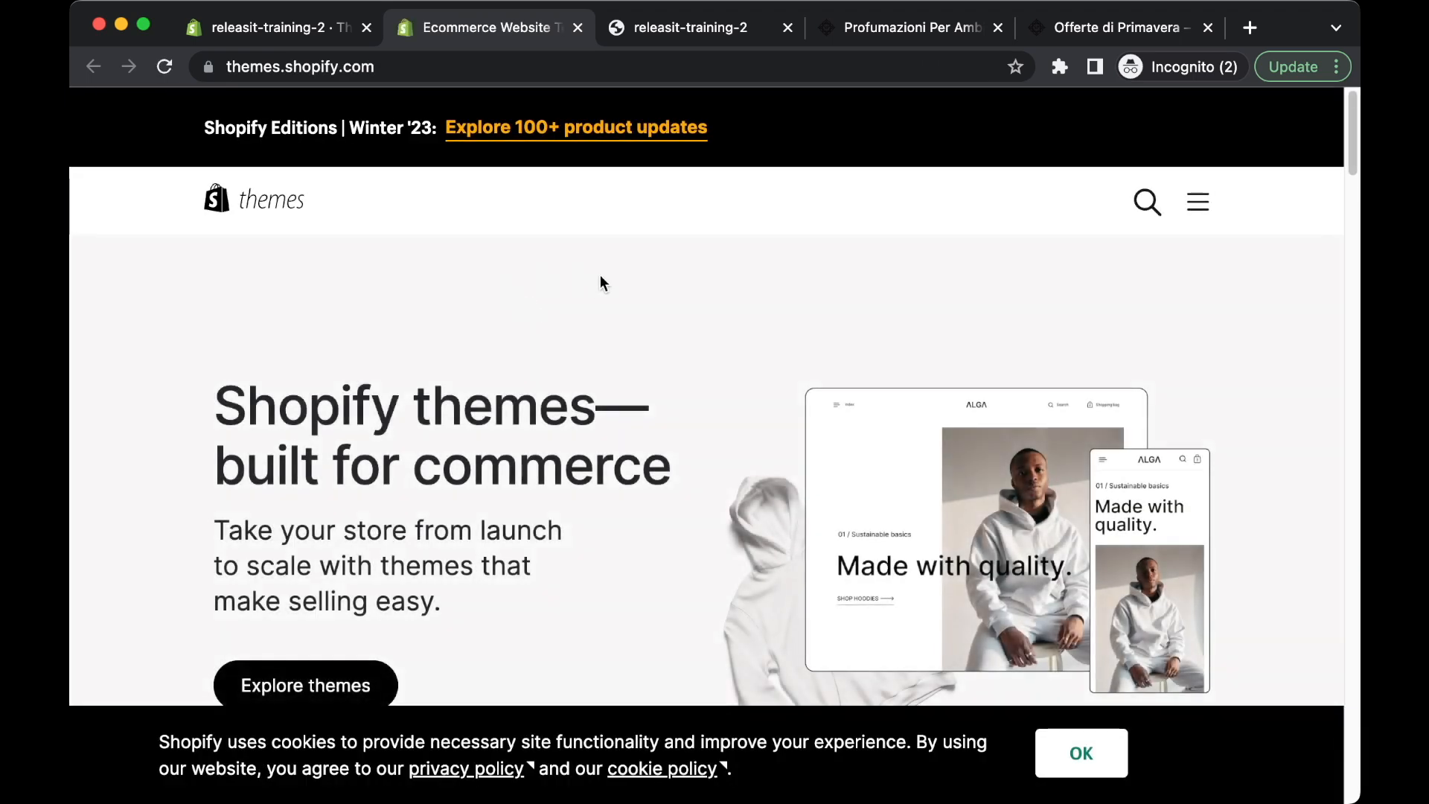
left_click(1085, 753)
scroll(655, 363, "down", 10)
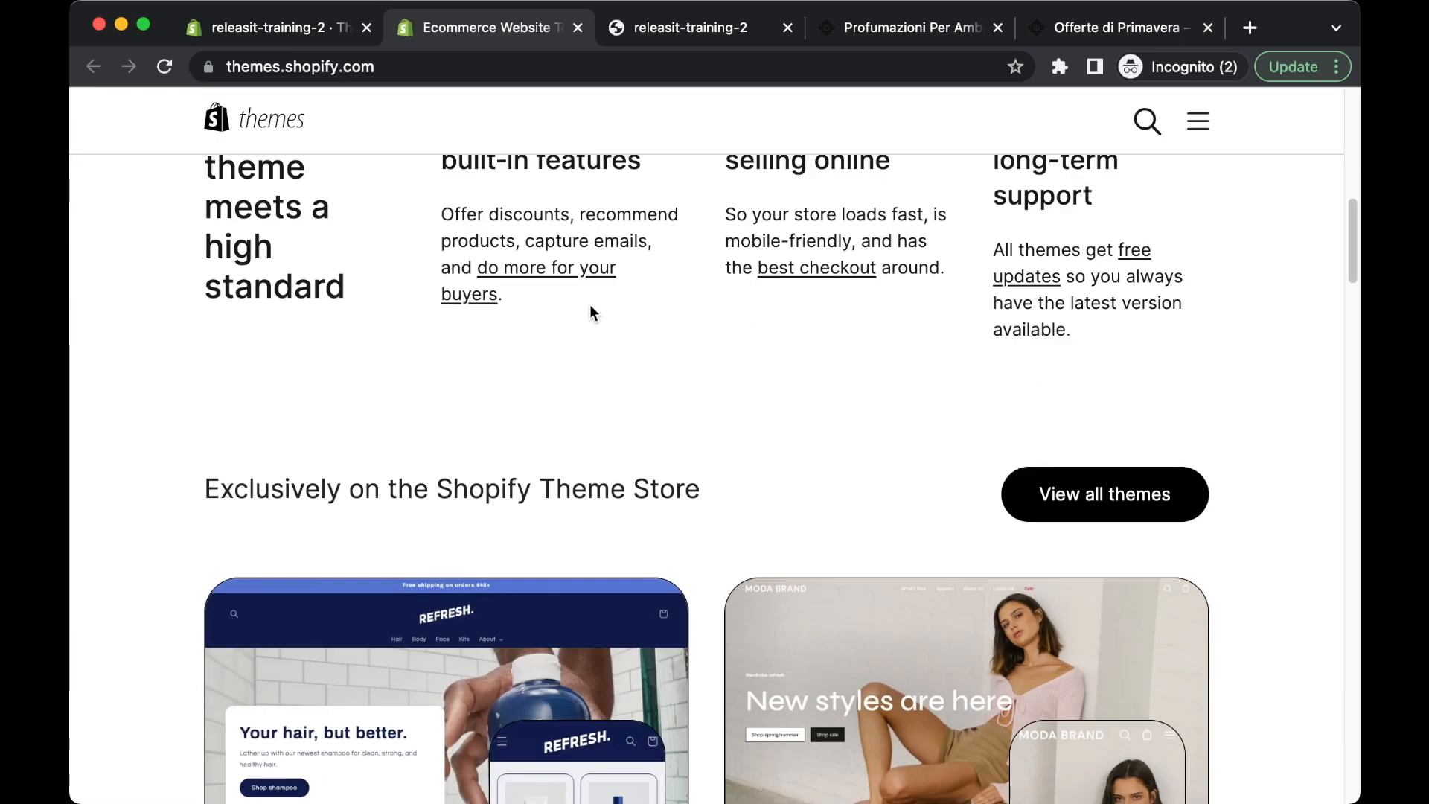
scroll(588, 301, "down", 4)
scroll(698, 345, "down", 3)
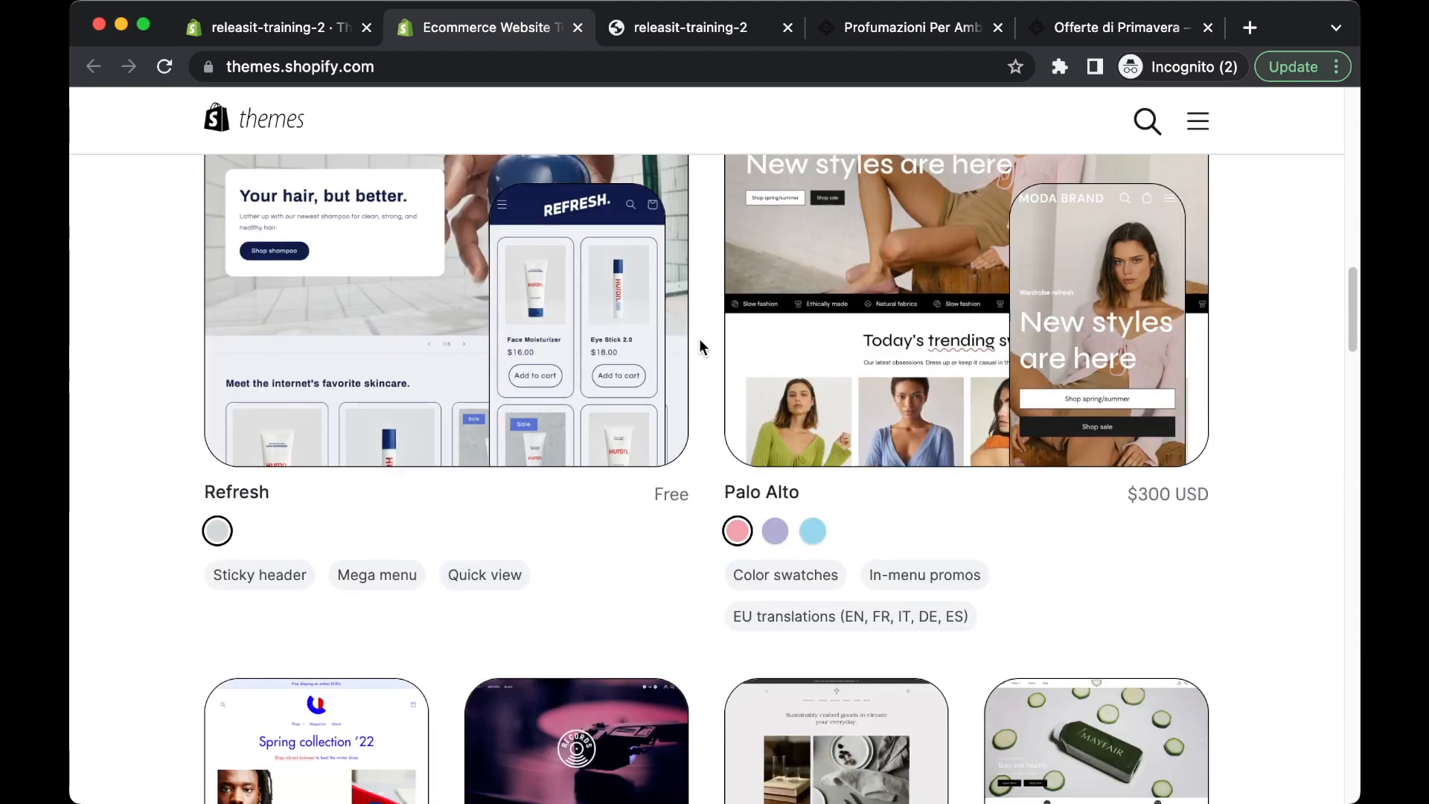
scroll(701, 346, "down", 8)
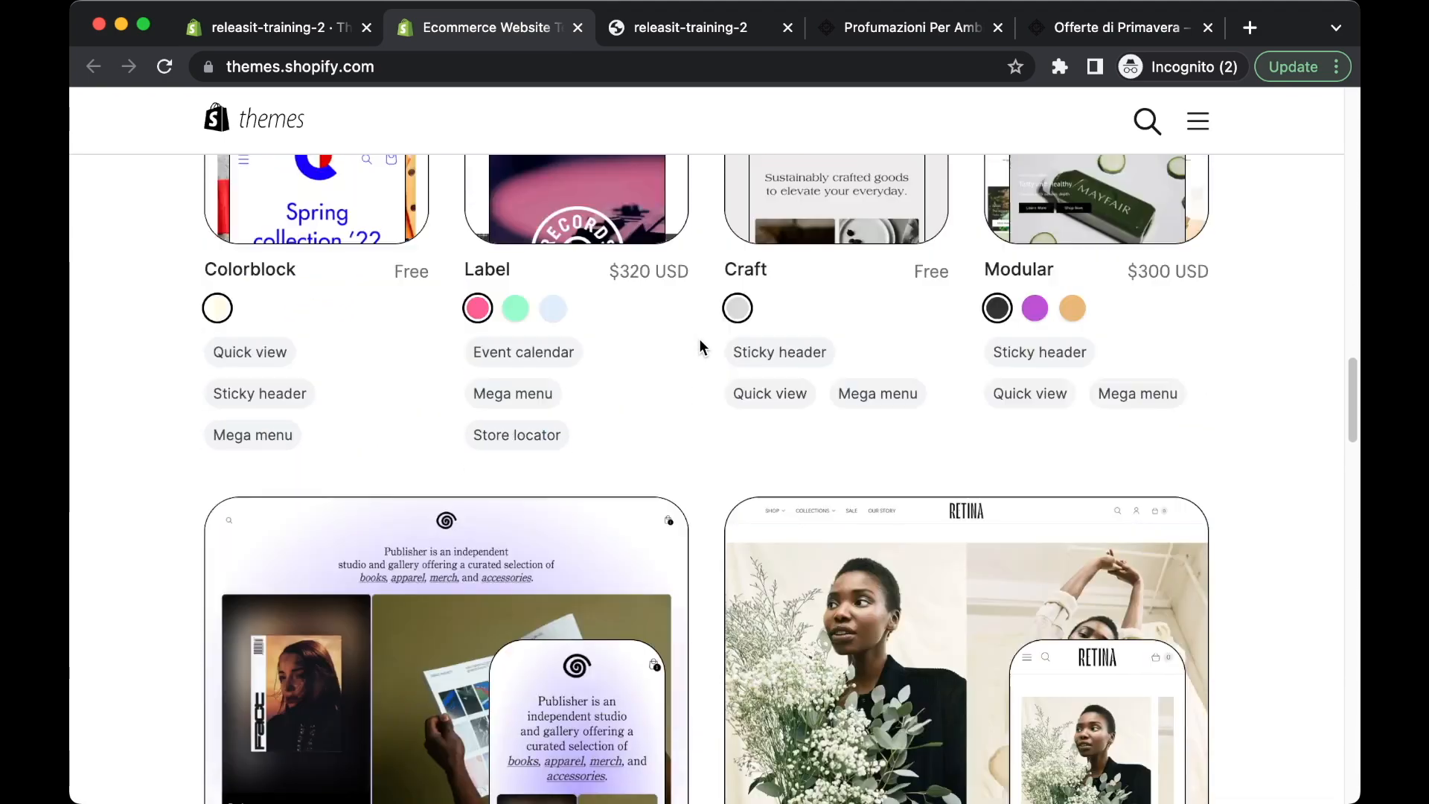
scroll(699, 338, "down", 2)
left_click(578, 27)
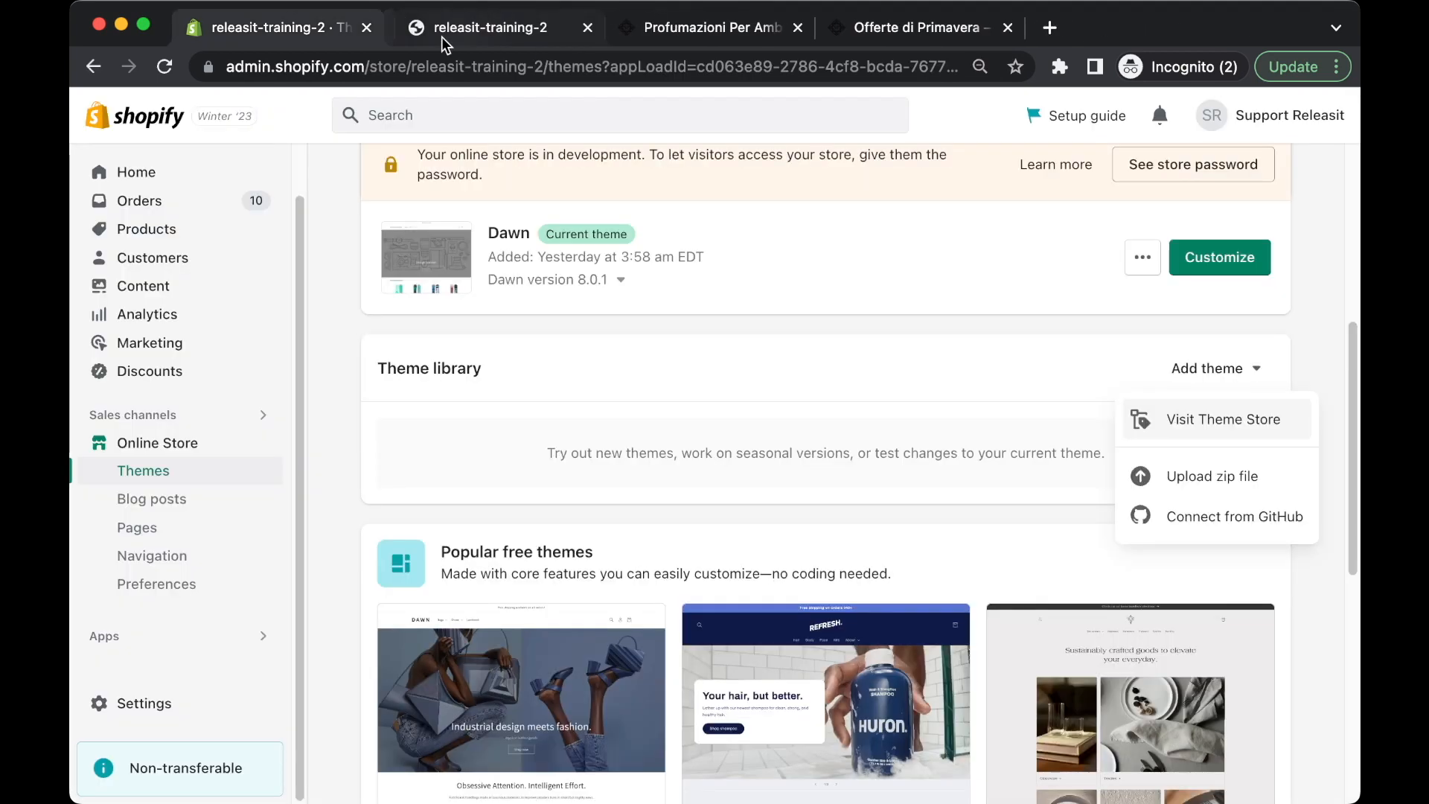
left_click(879, 408)
- Open the Dawn theme for customization and look through the home page preview from the banner to the footer
scroll(758, 419, "up", 1)
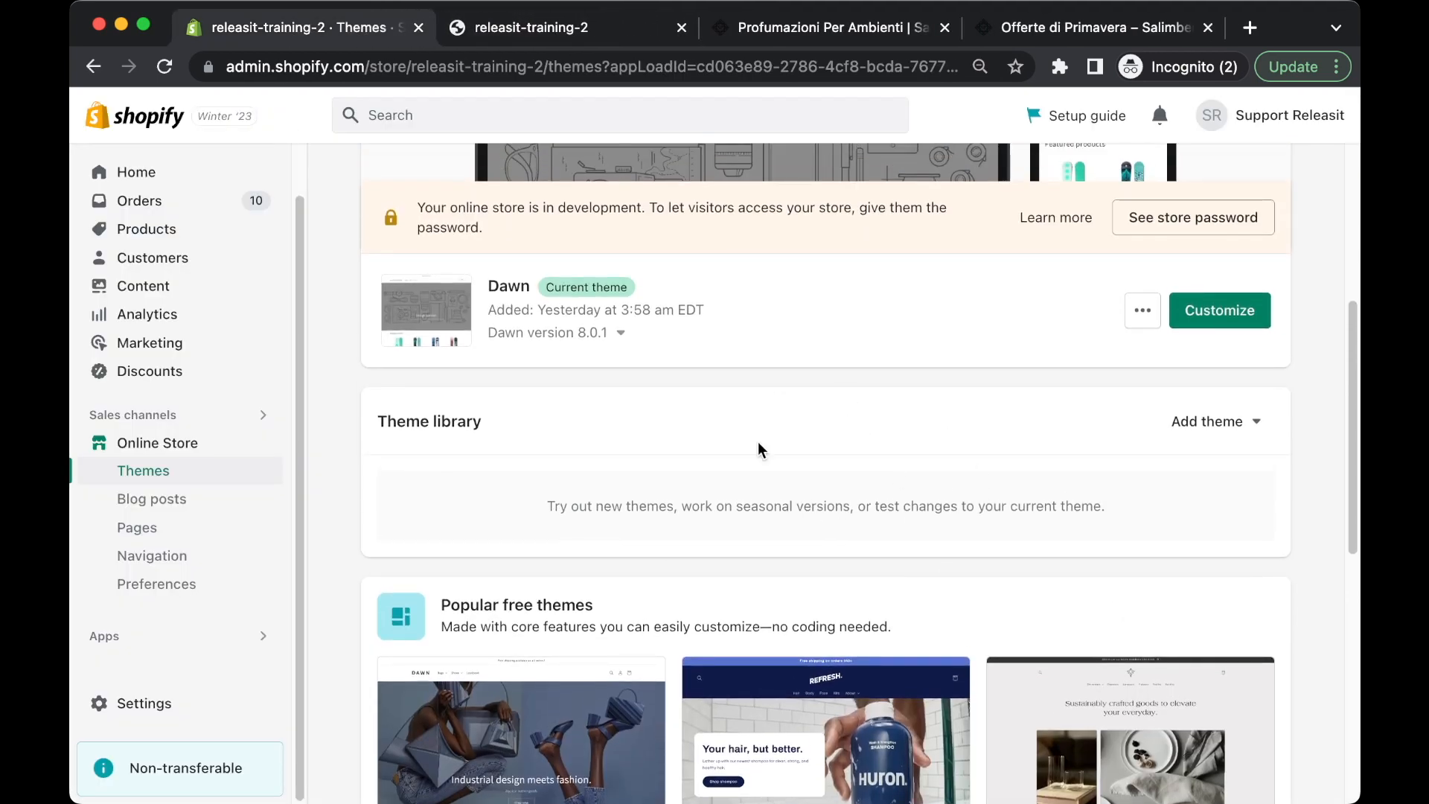
scroll(834, 462, "up", 6)
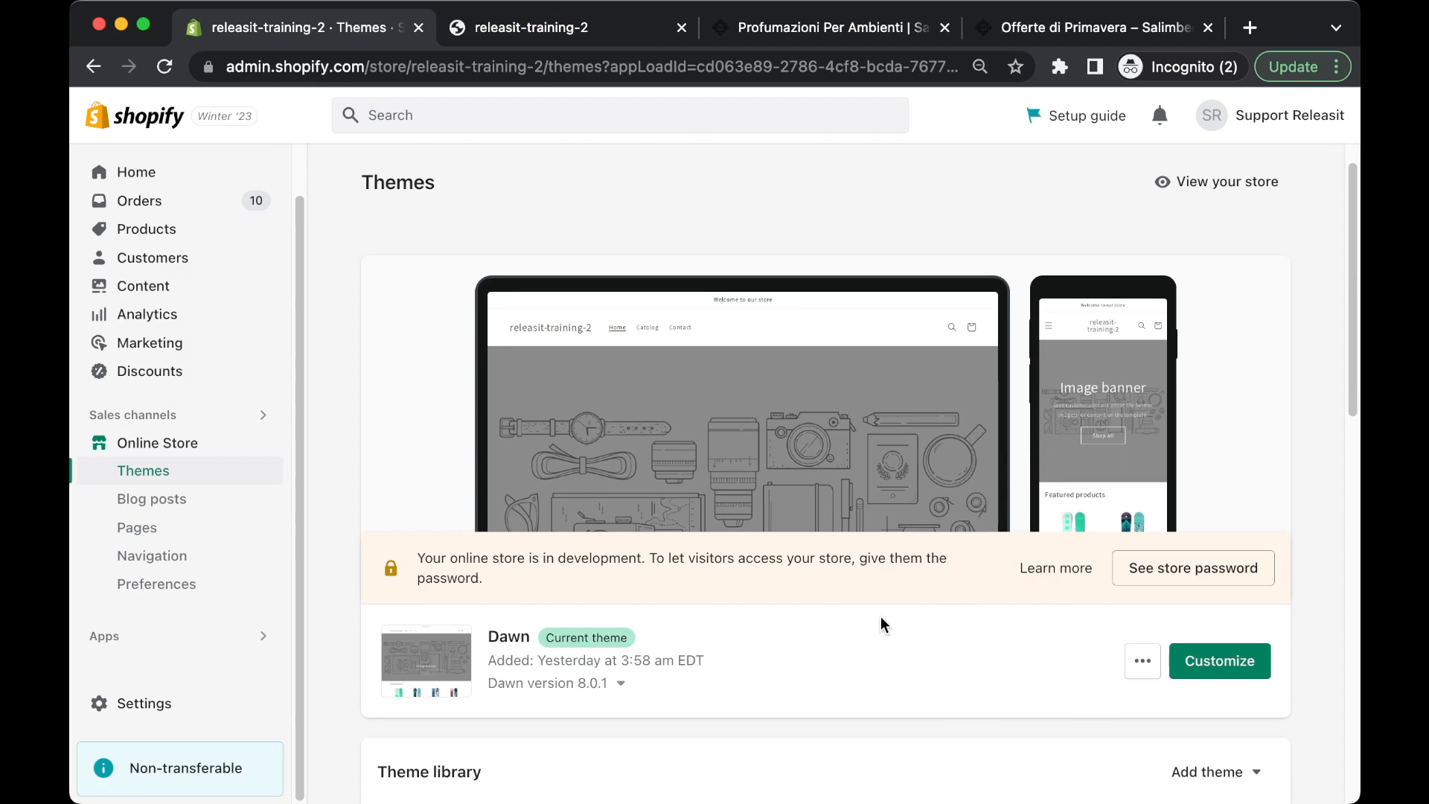
left_click(1206, 660)
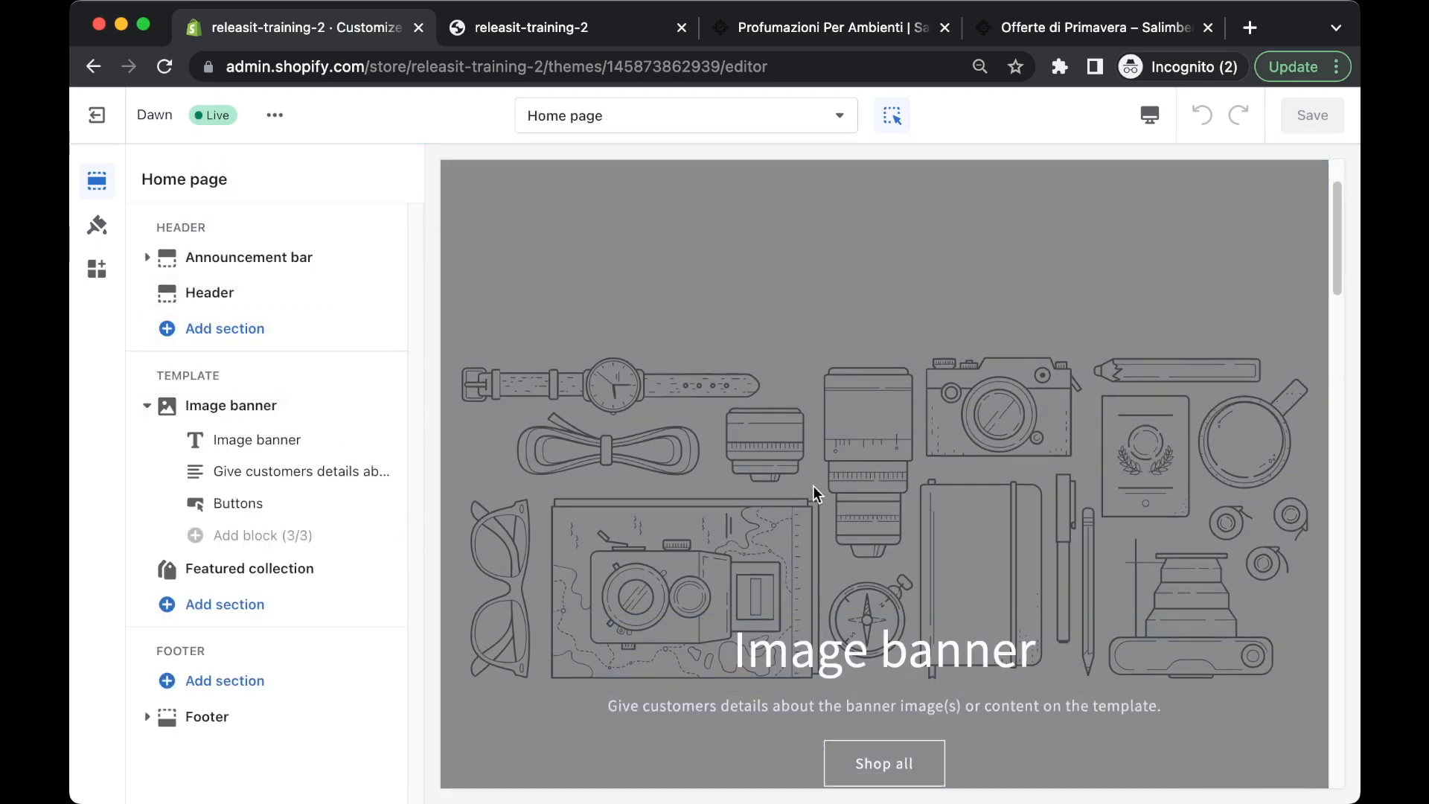
scroll(1085, 431, "down", 15)
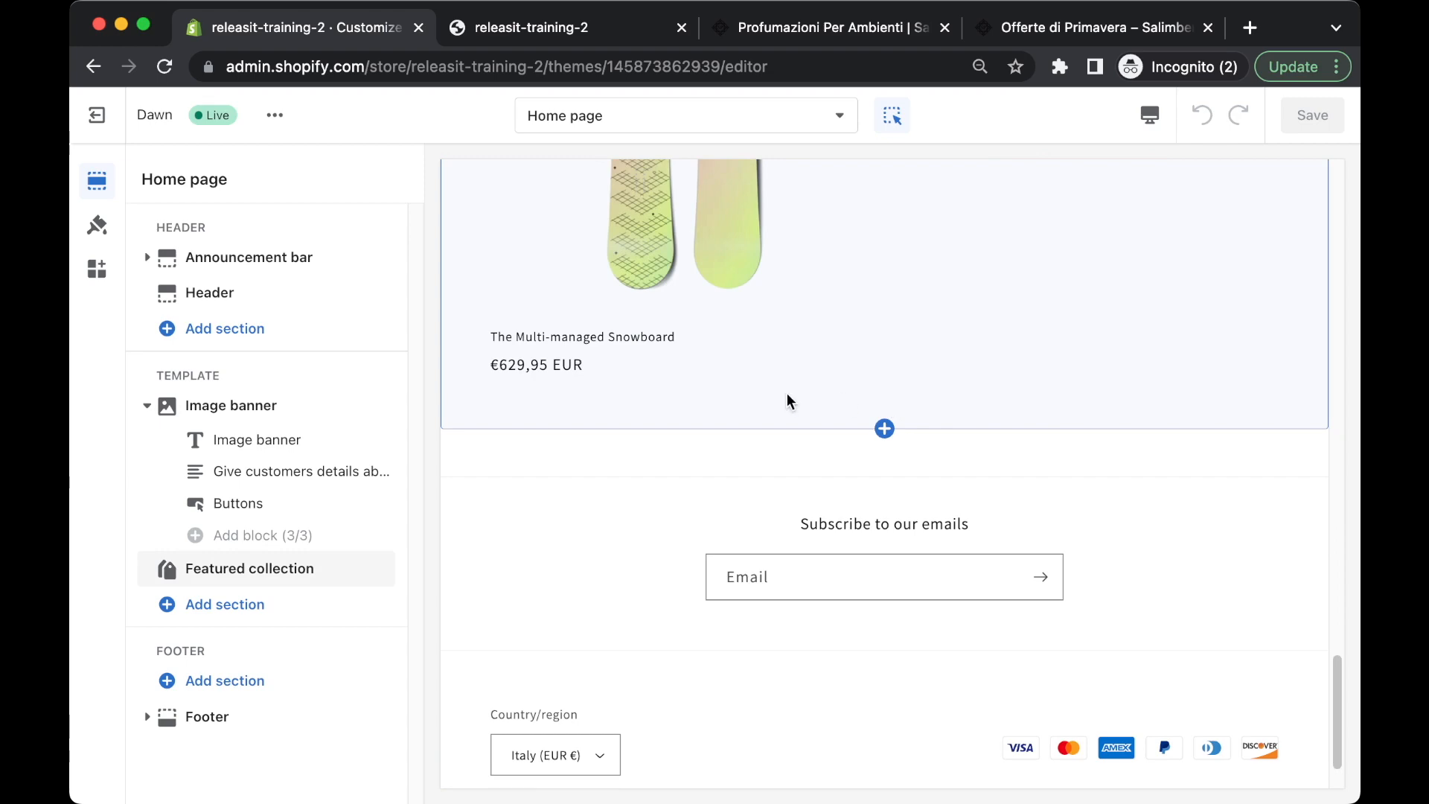
scroll(774, 484, "up", 15)
scroll(796, 446, "down", 5)
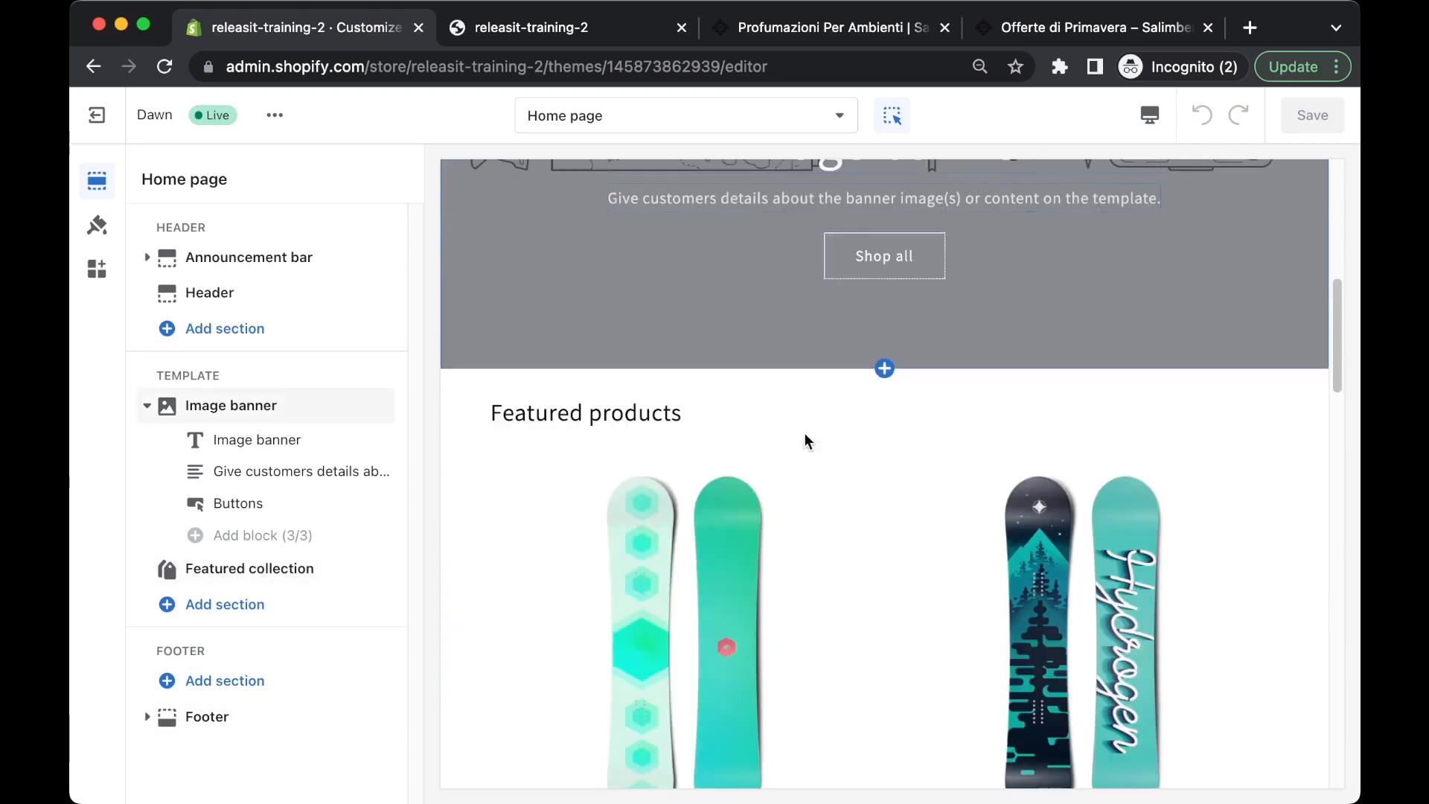
scroll(796, 436, "down", 10)
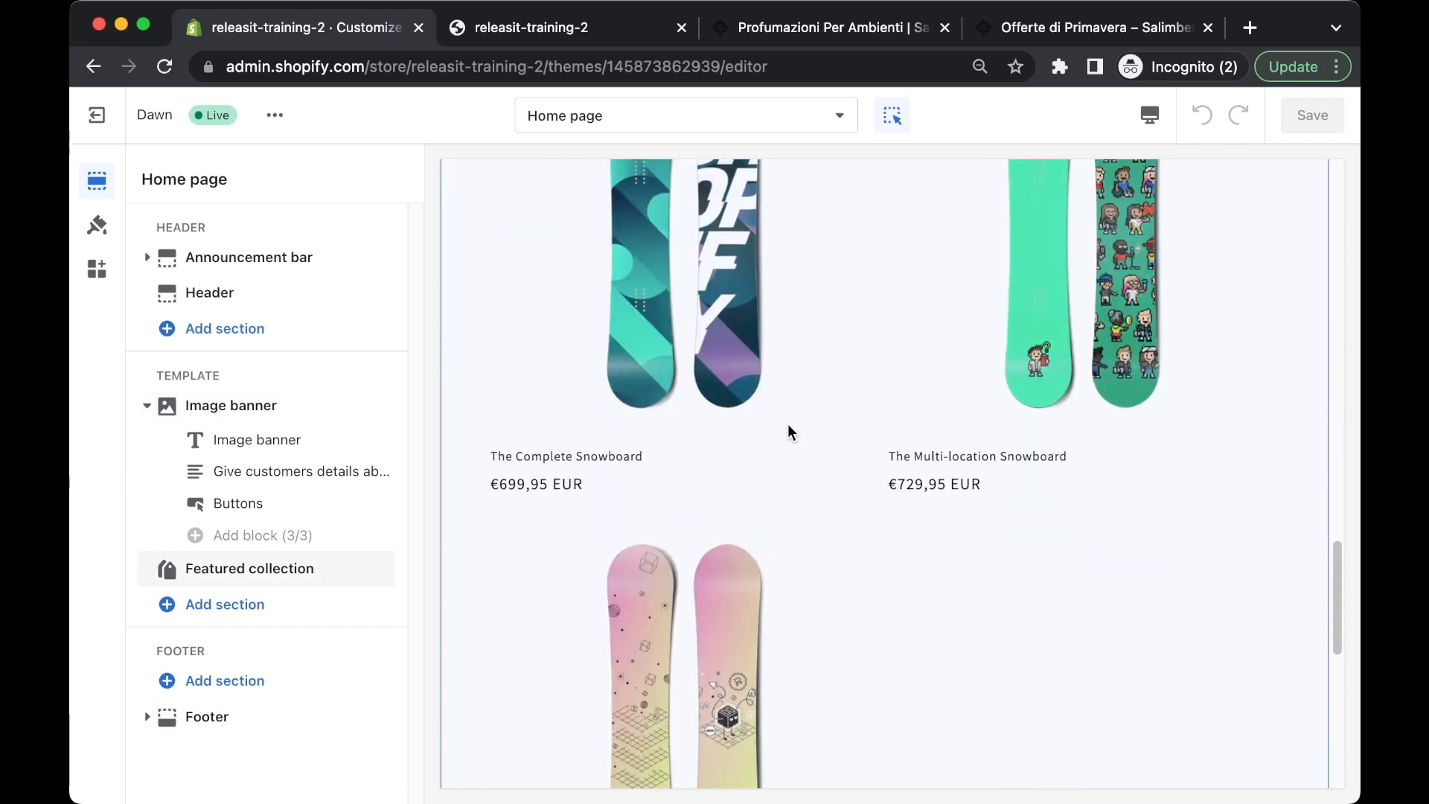
scroll(789, 432, "down", 8)
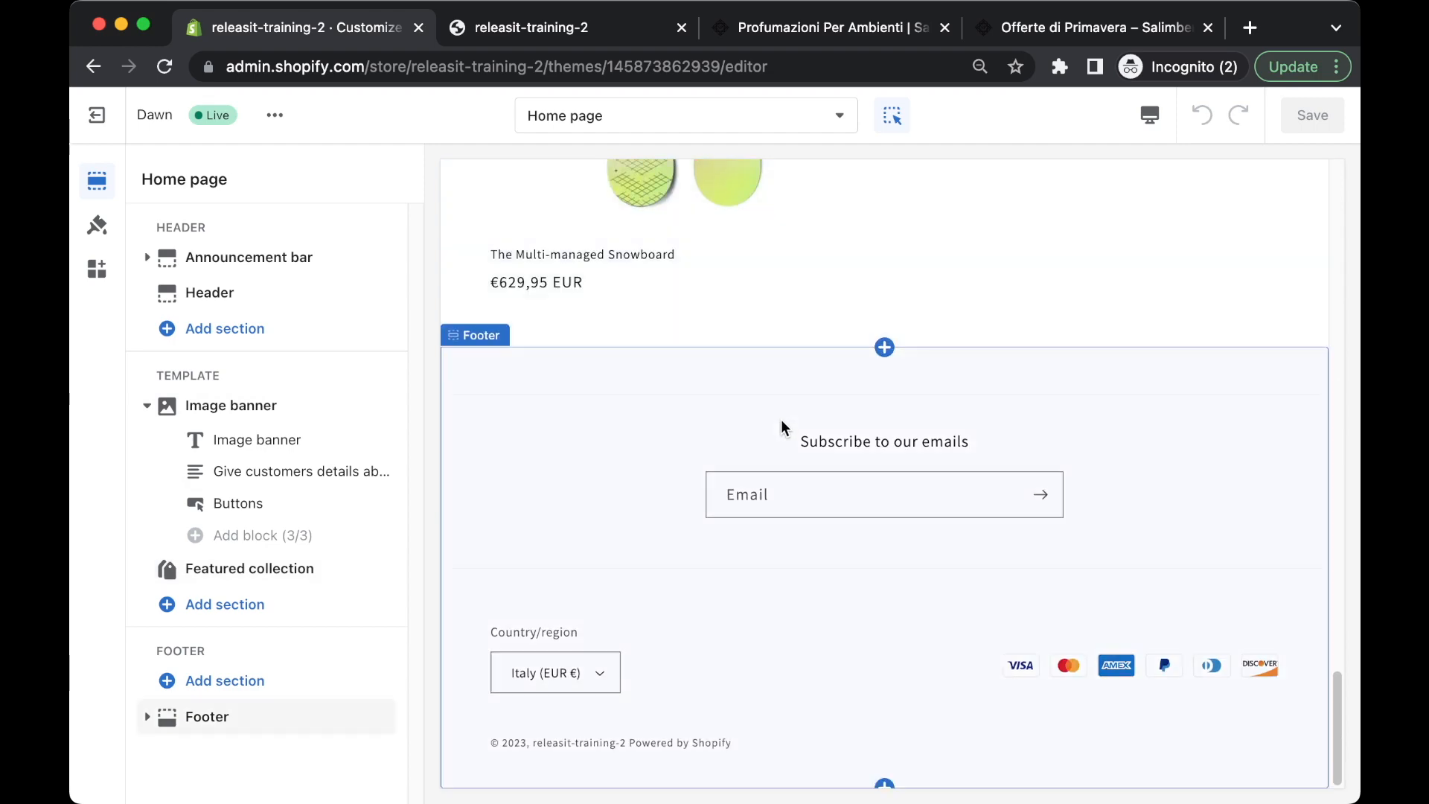
scroll(779, 420, "up", 20)
- Browse the store pages available for editing, open the Cart page, and select its Items section
left_click(654, 113)
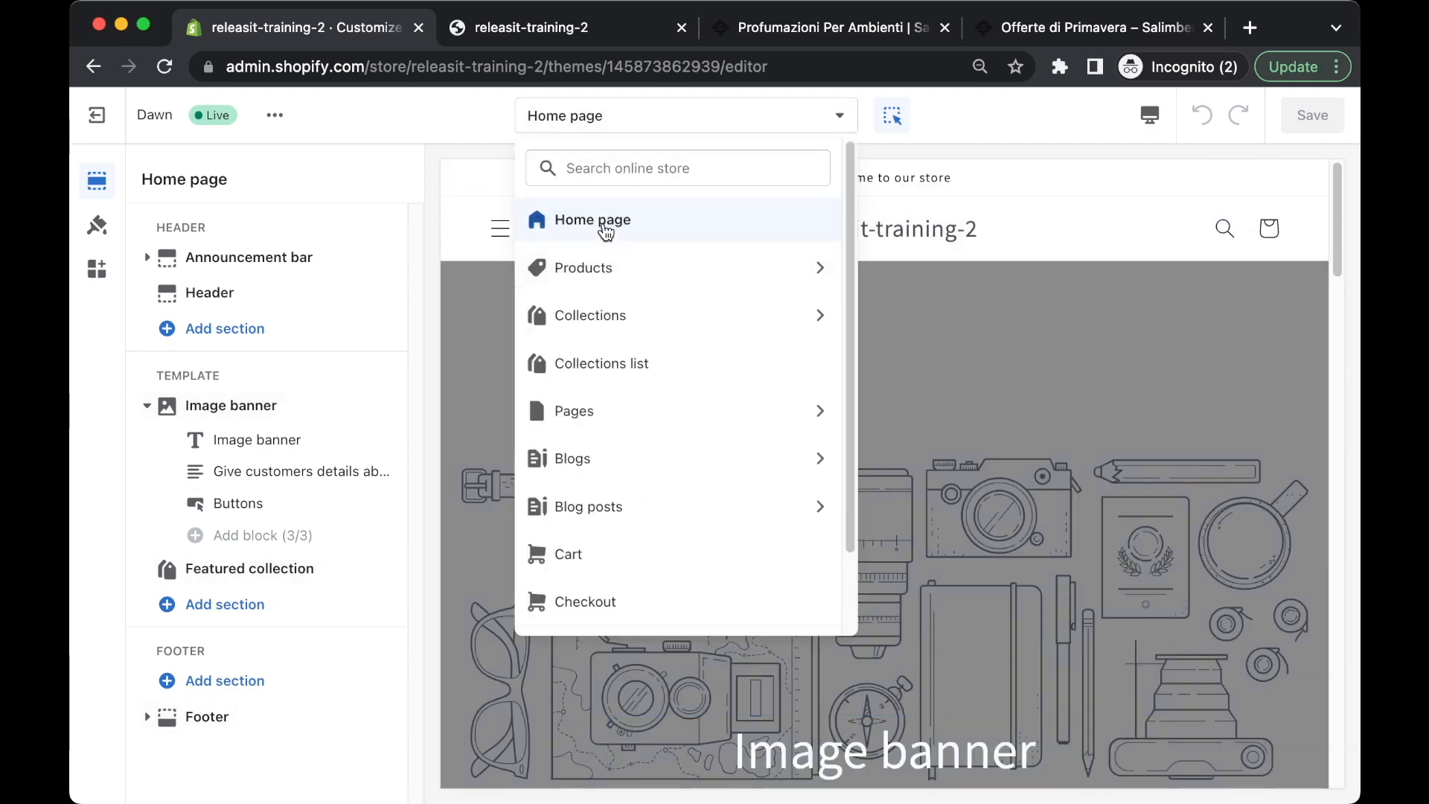
left_click(629, 281)
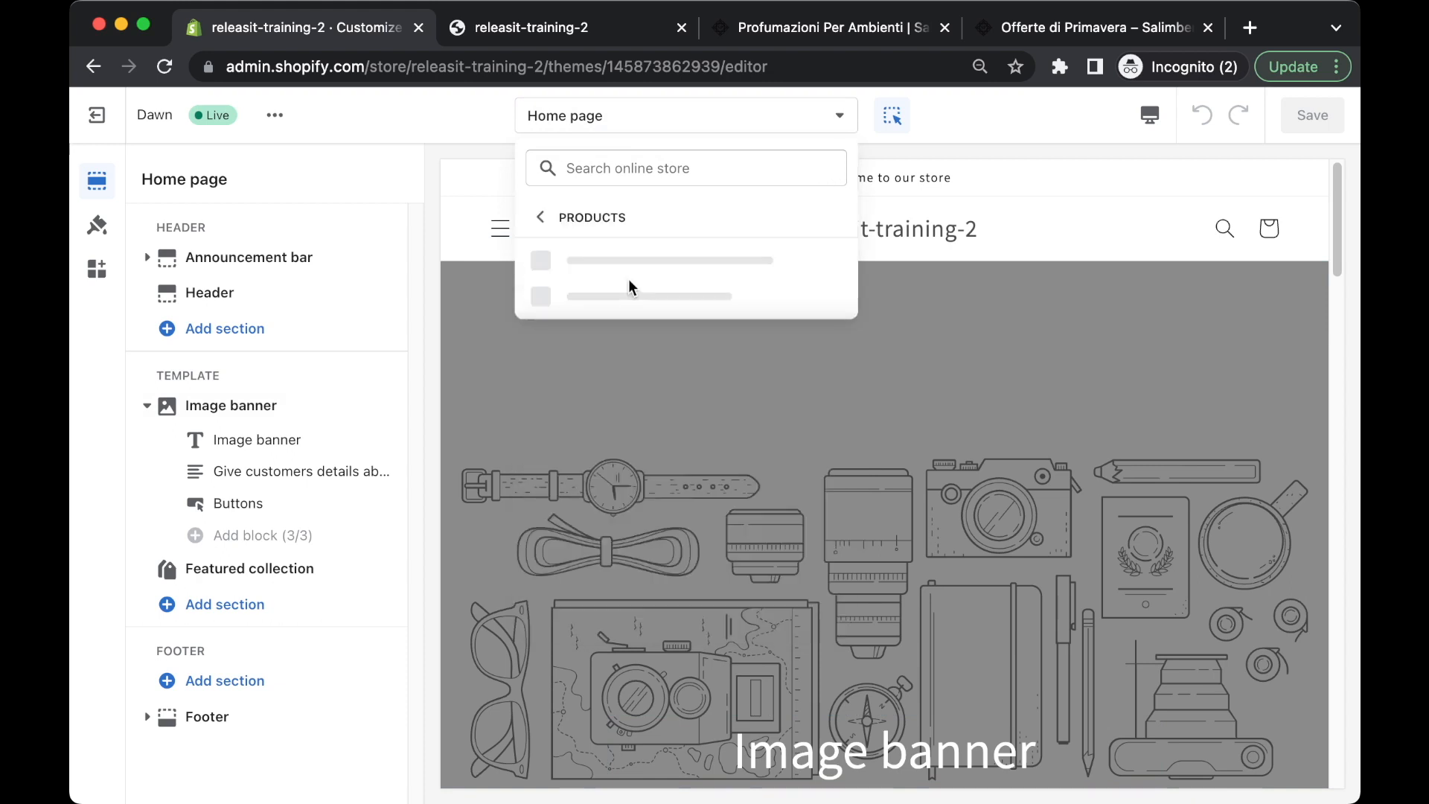
left_click(542, 217)
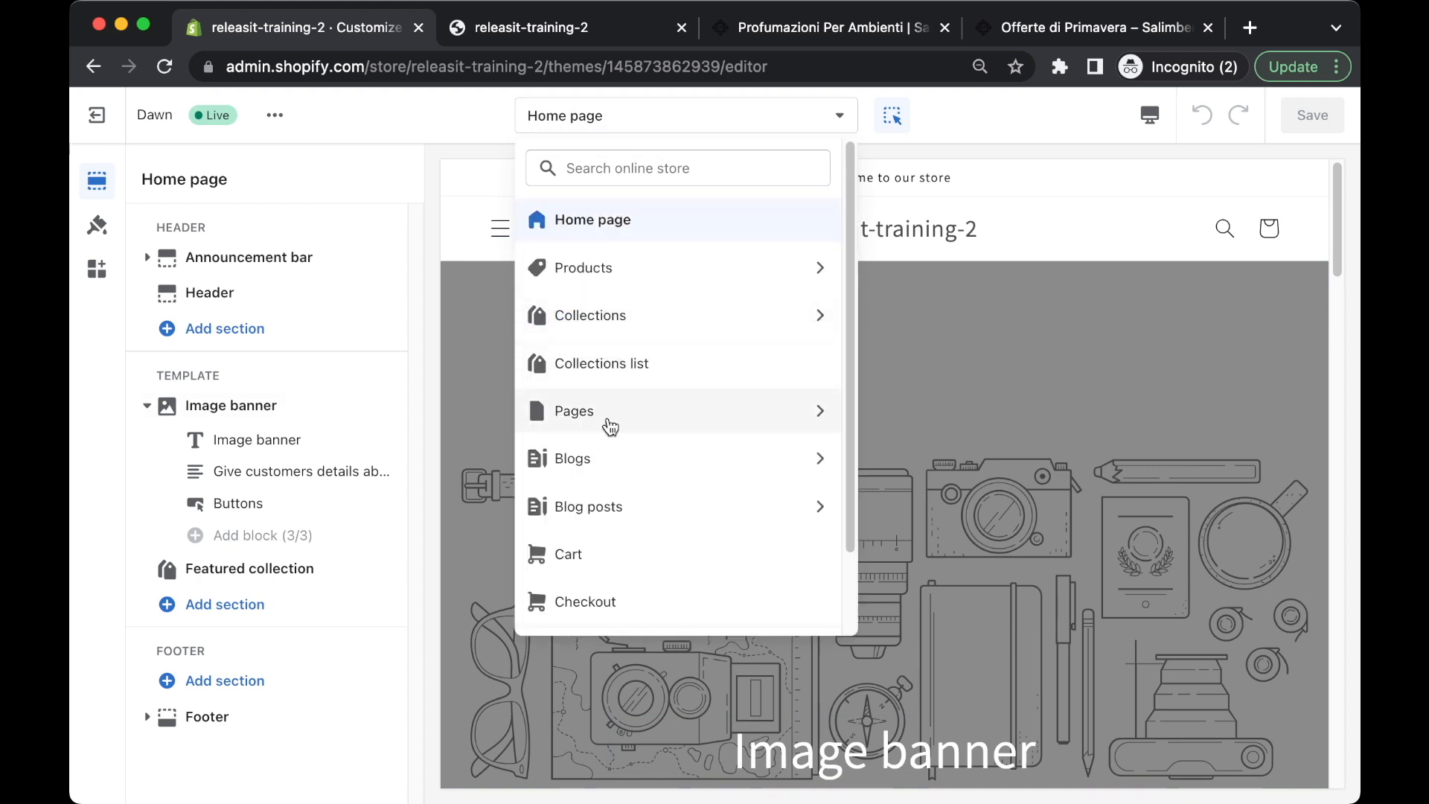
left_click(590, 553)
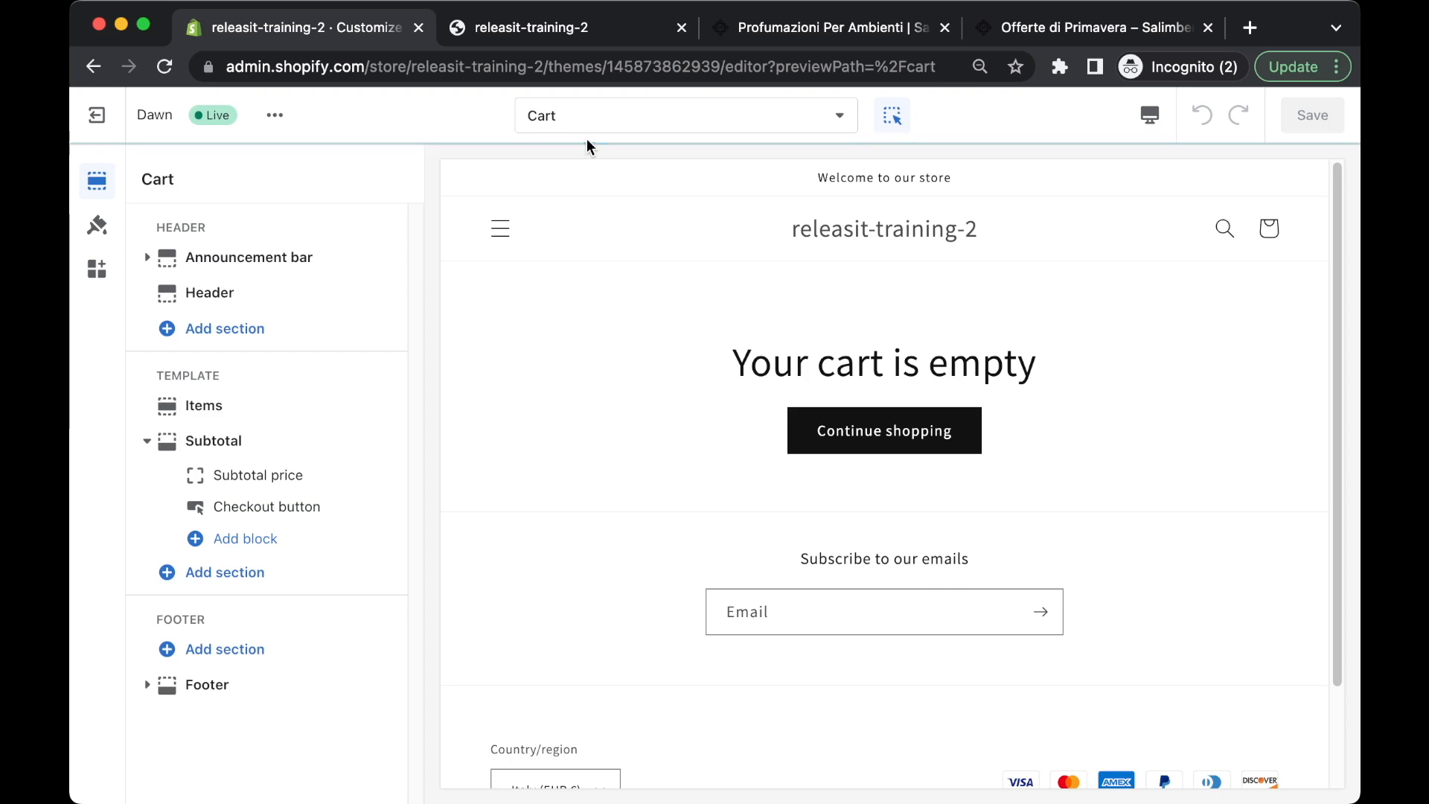
left_click(584, 131)
left_click(480, 460)
- View the theme settings categories with the Logo group collapsed, and return to the Items section's settings
left_click(97, 224)
left_click(163, 227)
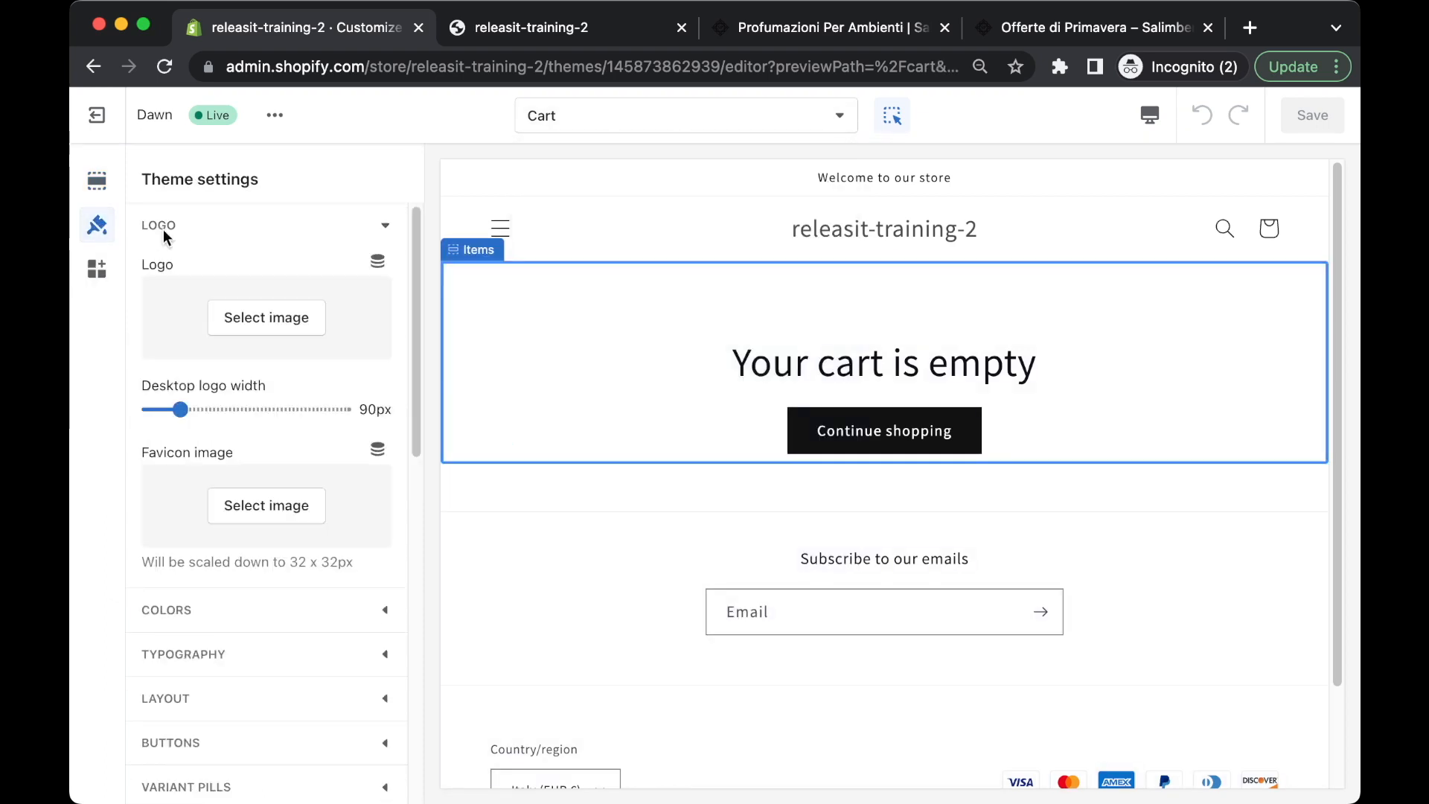
left_click(201, 227)
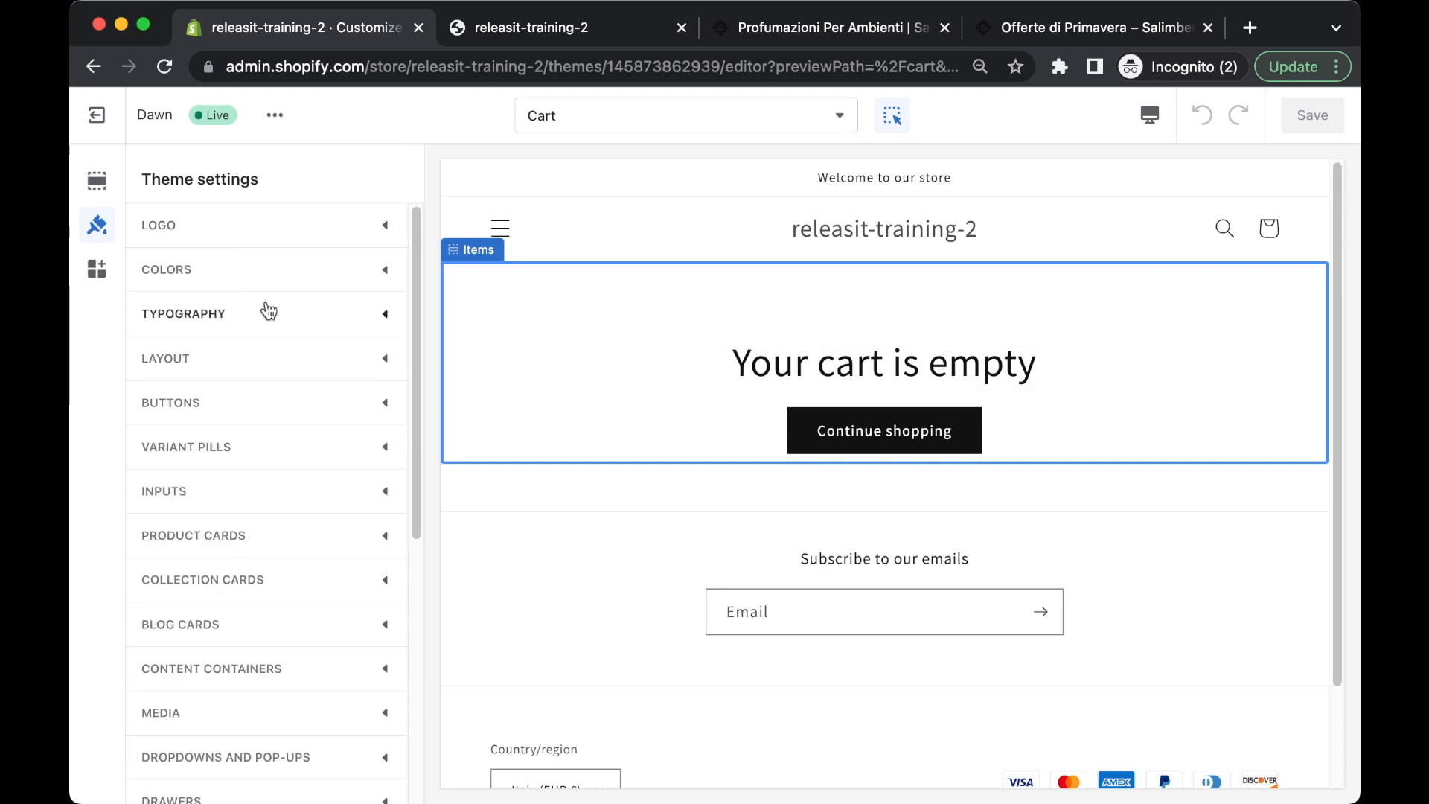
left_click(97, 180)
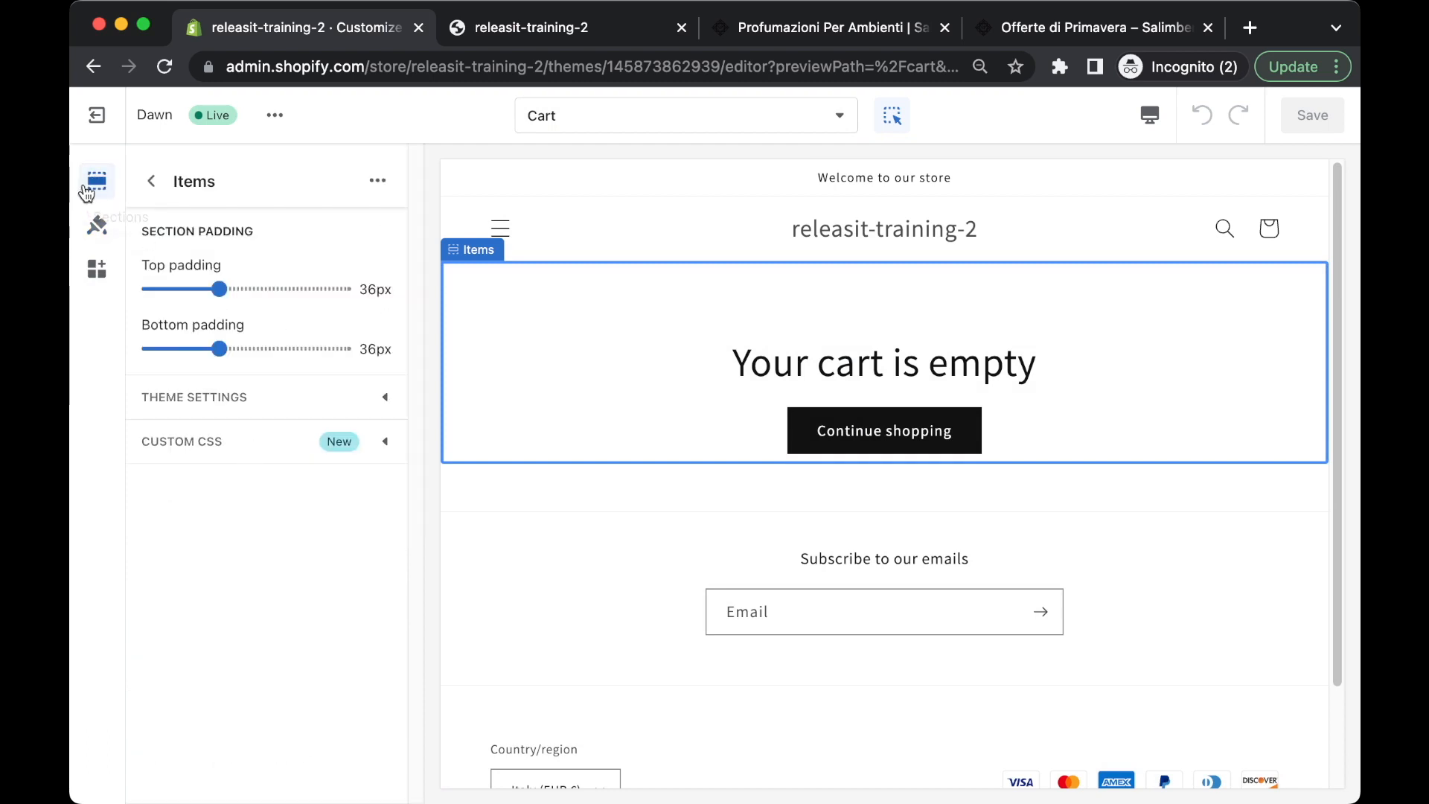
- Switch the editor back to the Home page, inspect the image banner's heading block, and return to the section list
left_click(681, 123)
left_click(592, 216)
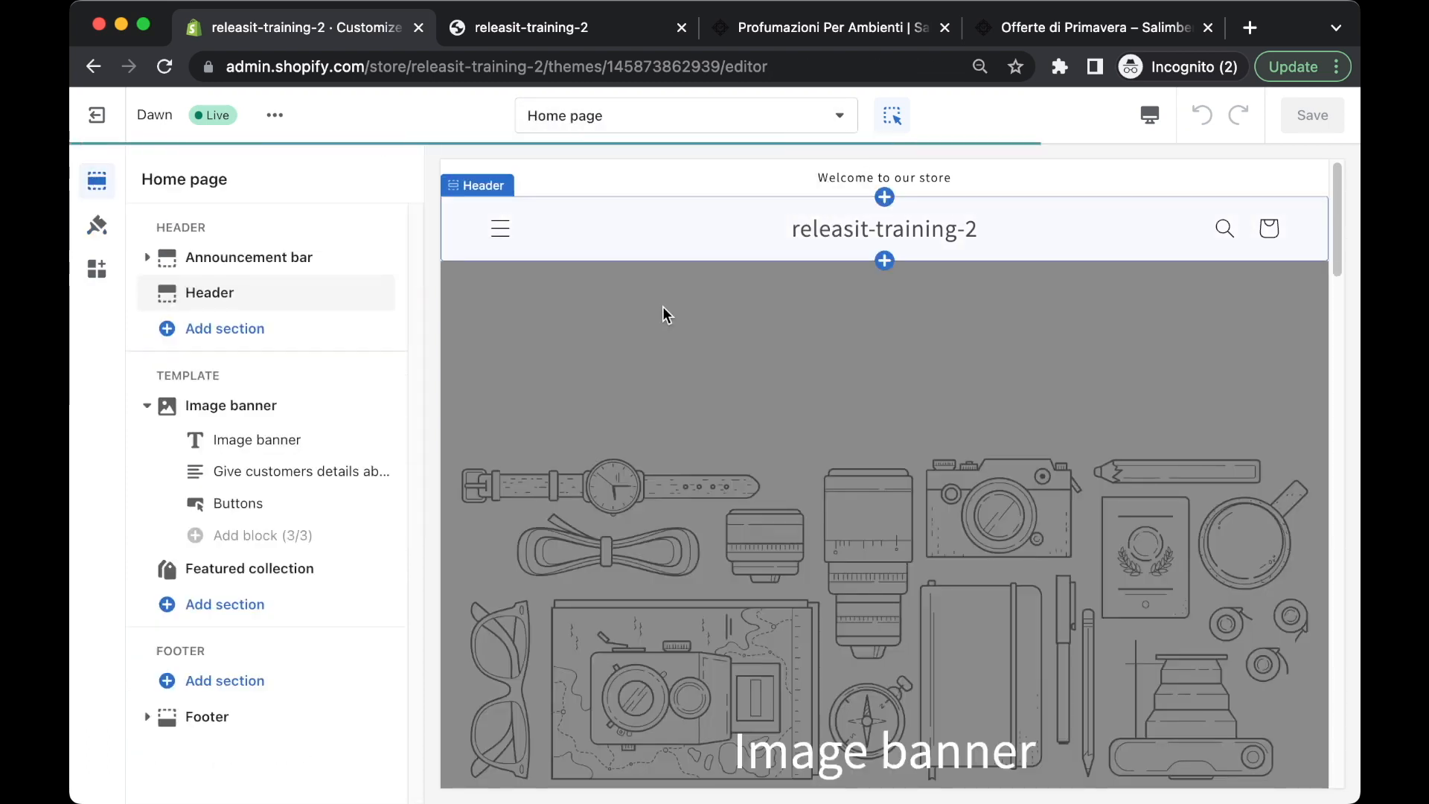
scroll(784, 471, "down", 7)
scroll(780, 452, "up", 3)
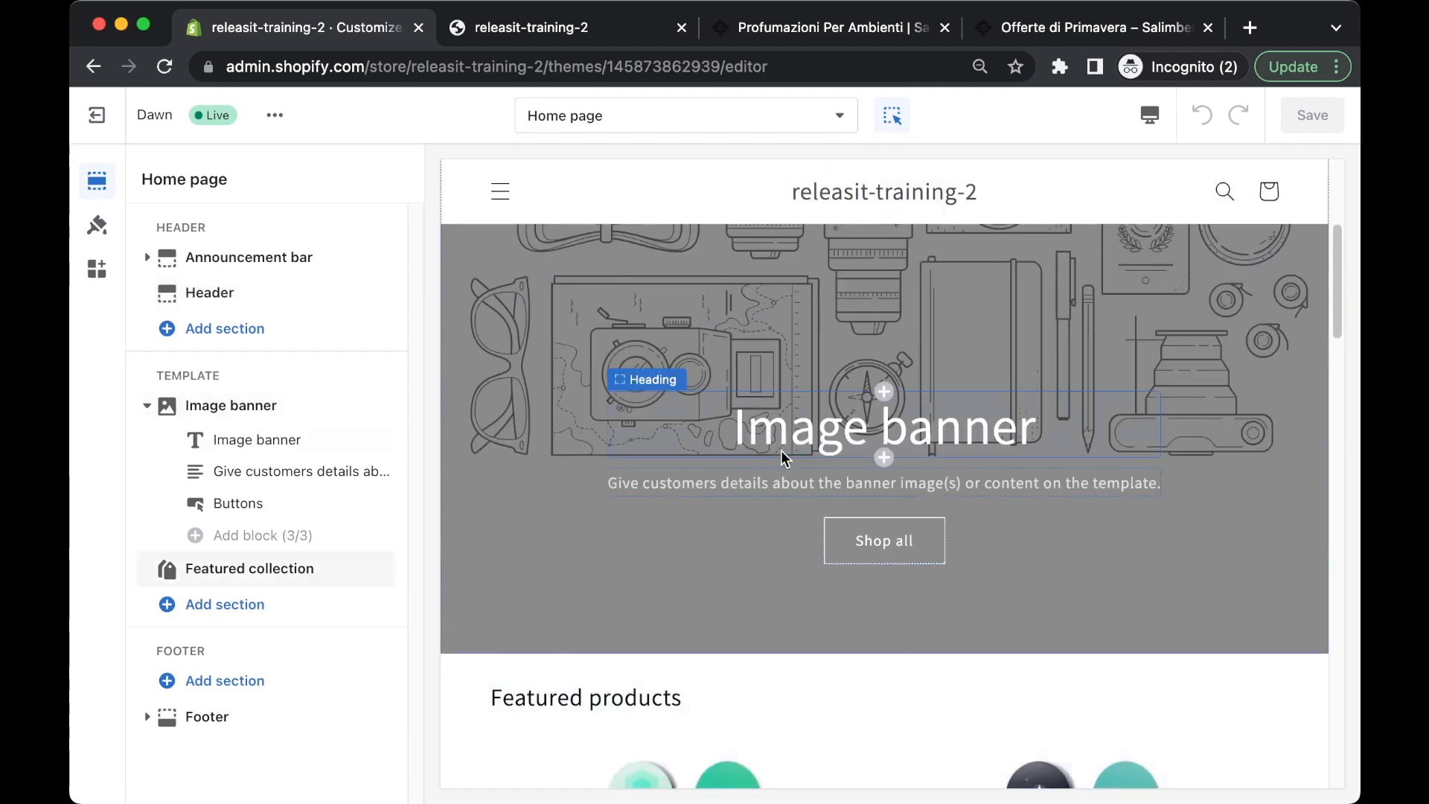
left_click(780, 452)
left_click(149, 180)
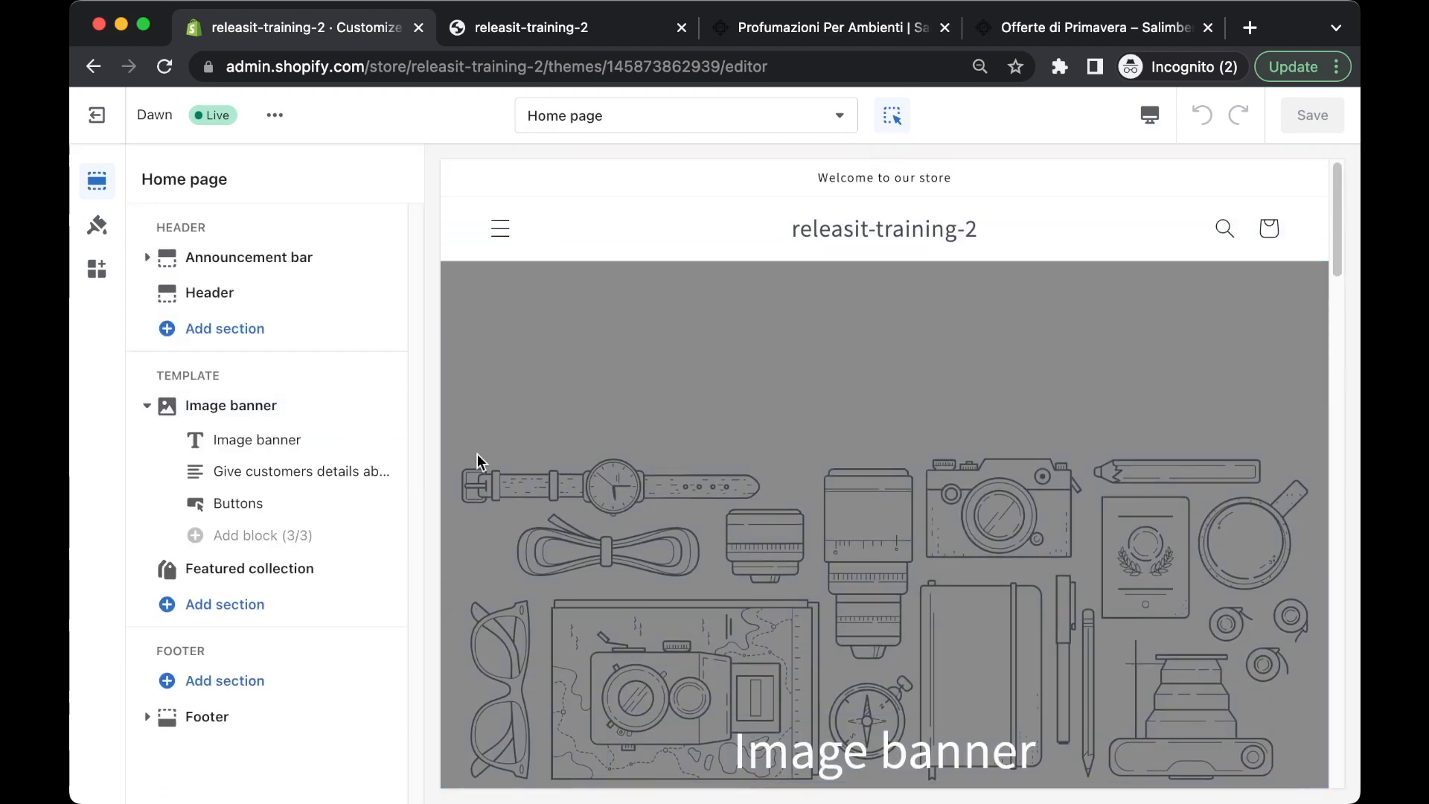
- Hide the Image banner section on the home page and check the featured products in the preview
left_click(353, 407)
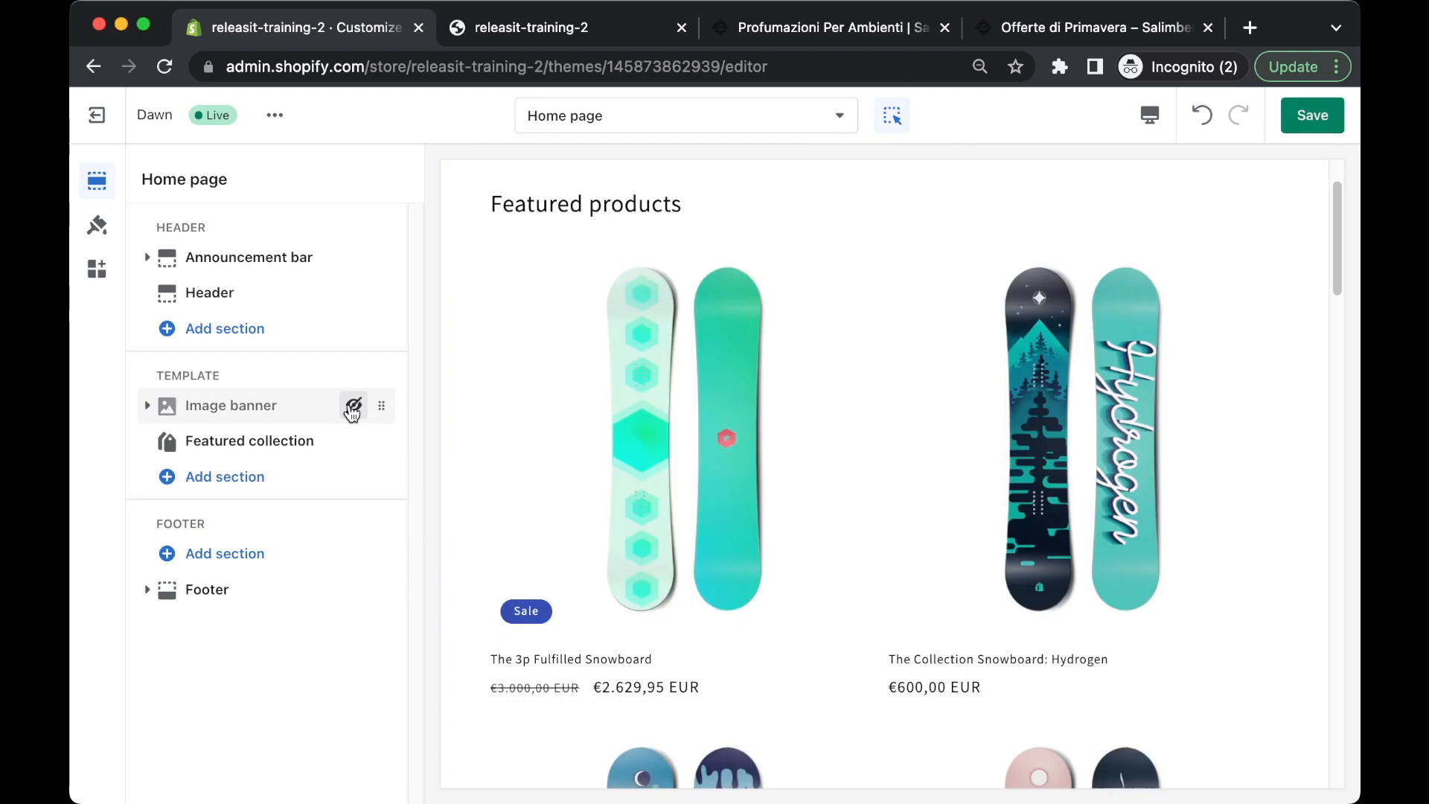
scroll(1083, 363, "down", 5)
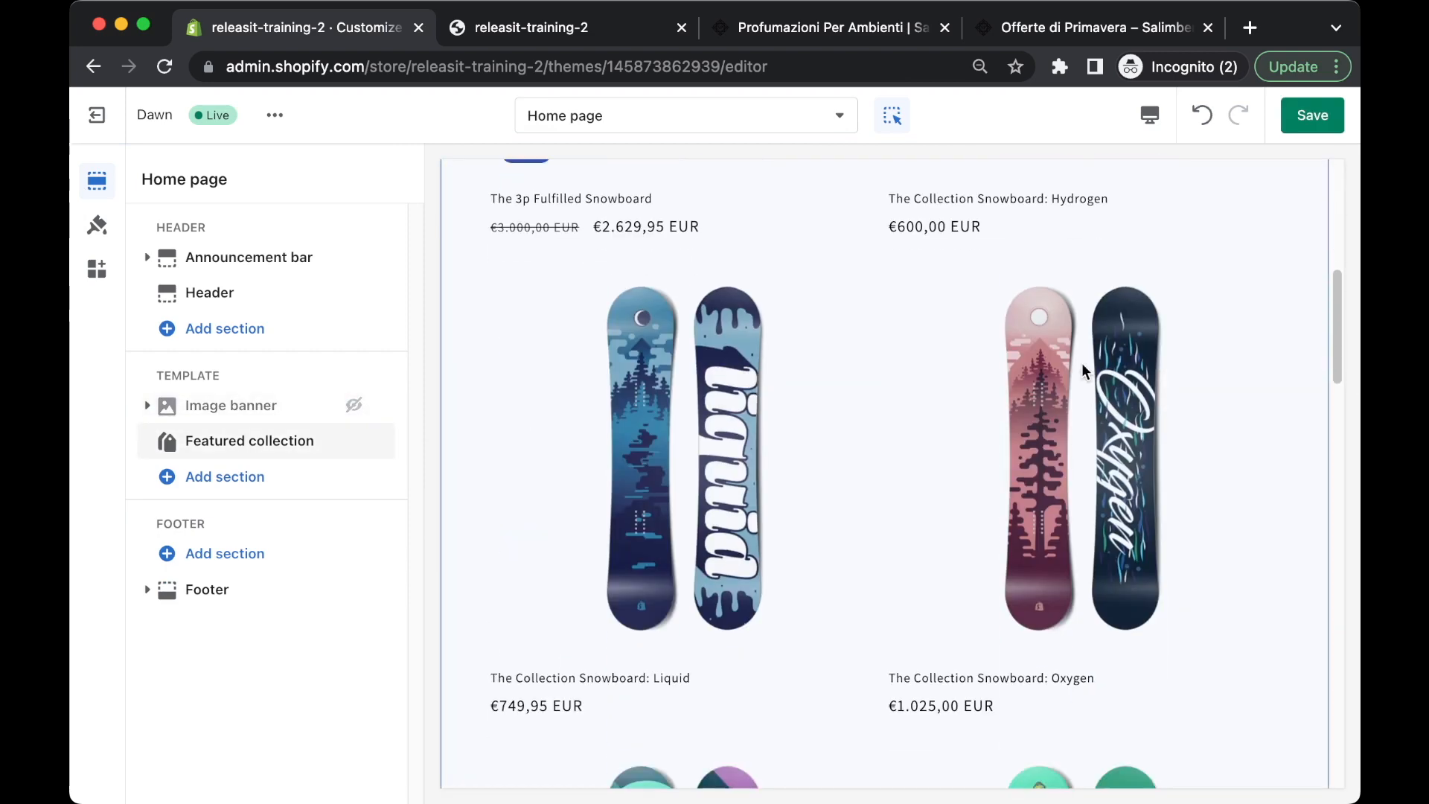
scroll(783, 378, "down", 10)
scroll(910, 449, "up", 7)
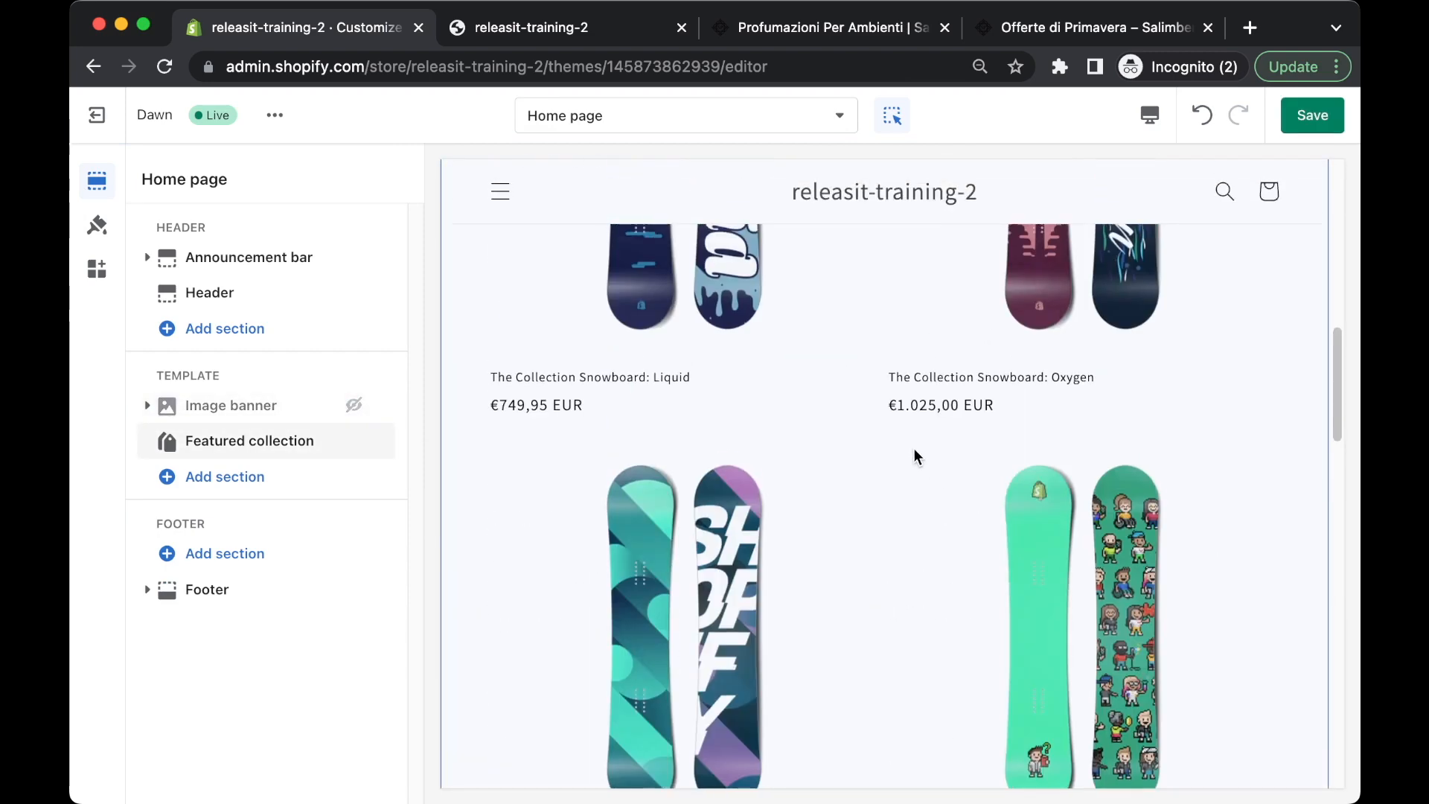
scroll(815, 401, "up", 7)
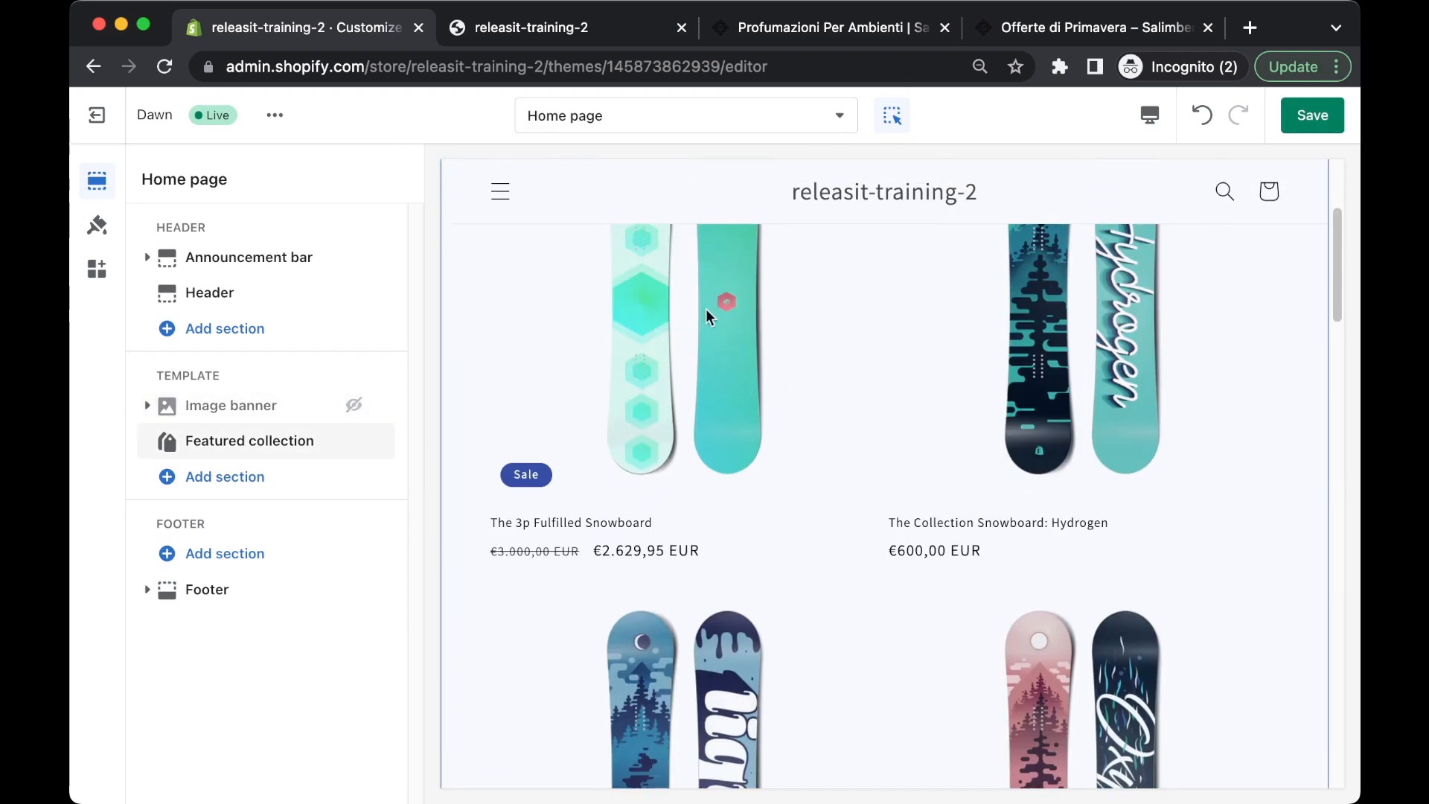
- Change the theme's secondary Text color to a red shade and select the header in the preview
left_click(96, 227)
left_click(173, 269)
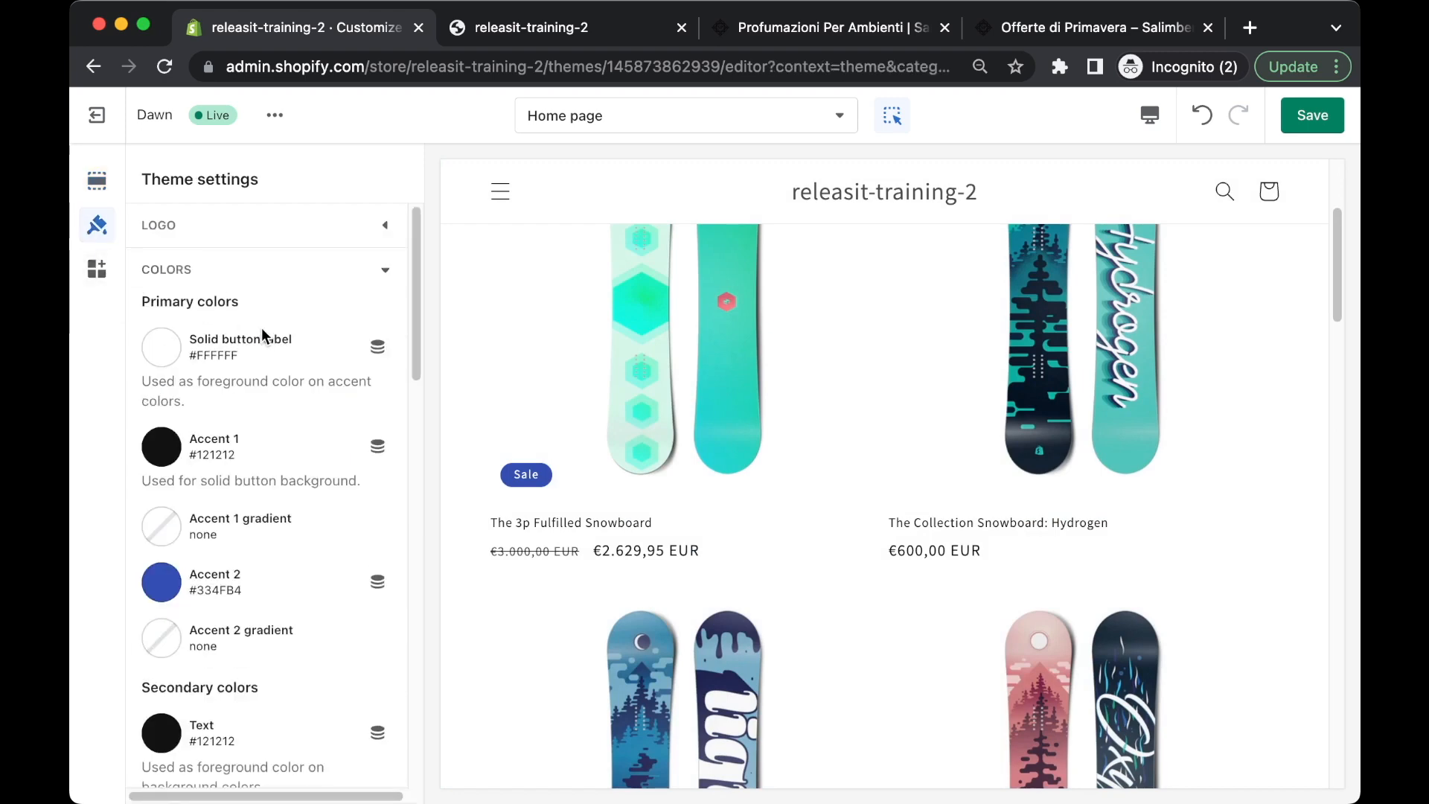
scroll(279, 443, "down", 3)
scroll(275, 439, "down", 10)
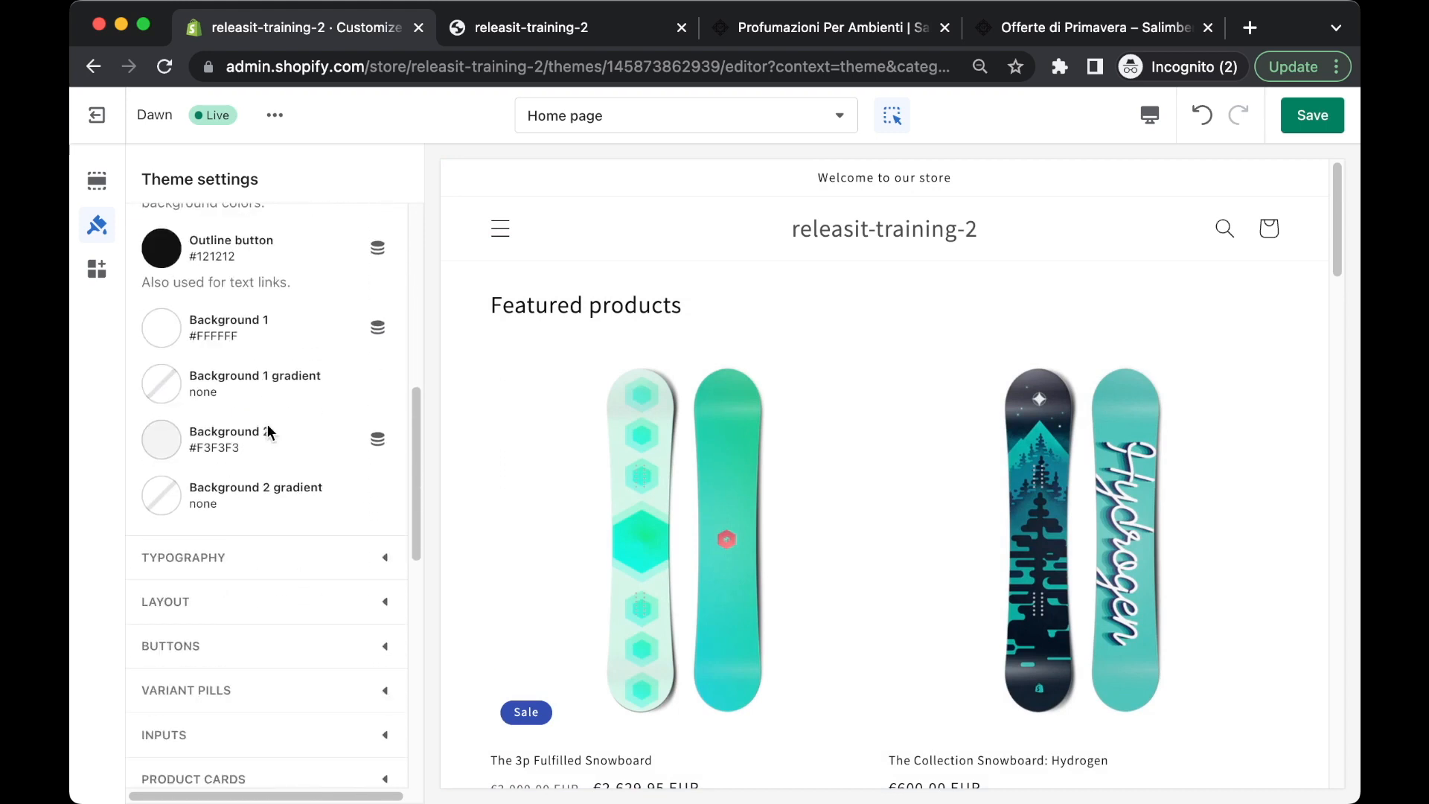
scroll(260, 430, "up", 4)
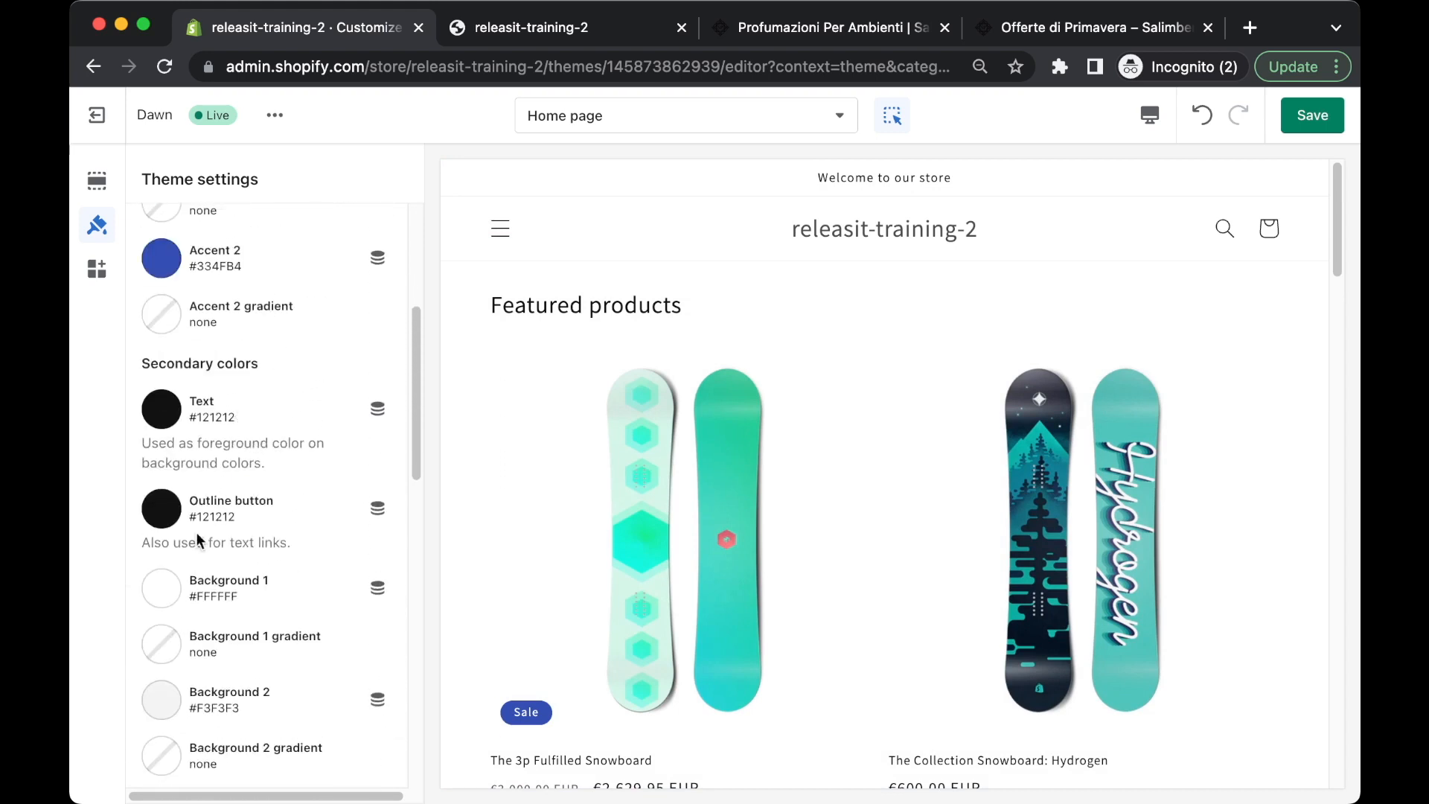
scroll(171, 588, "up", 1)
left_click(169, 456)
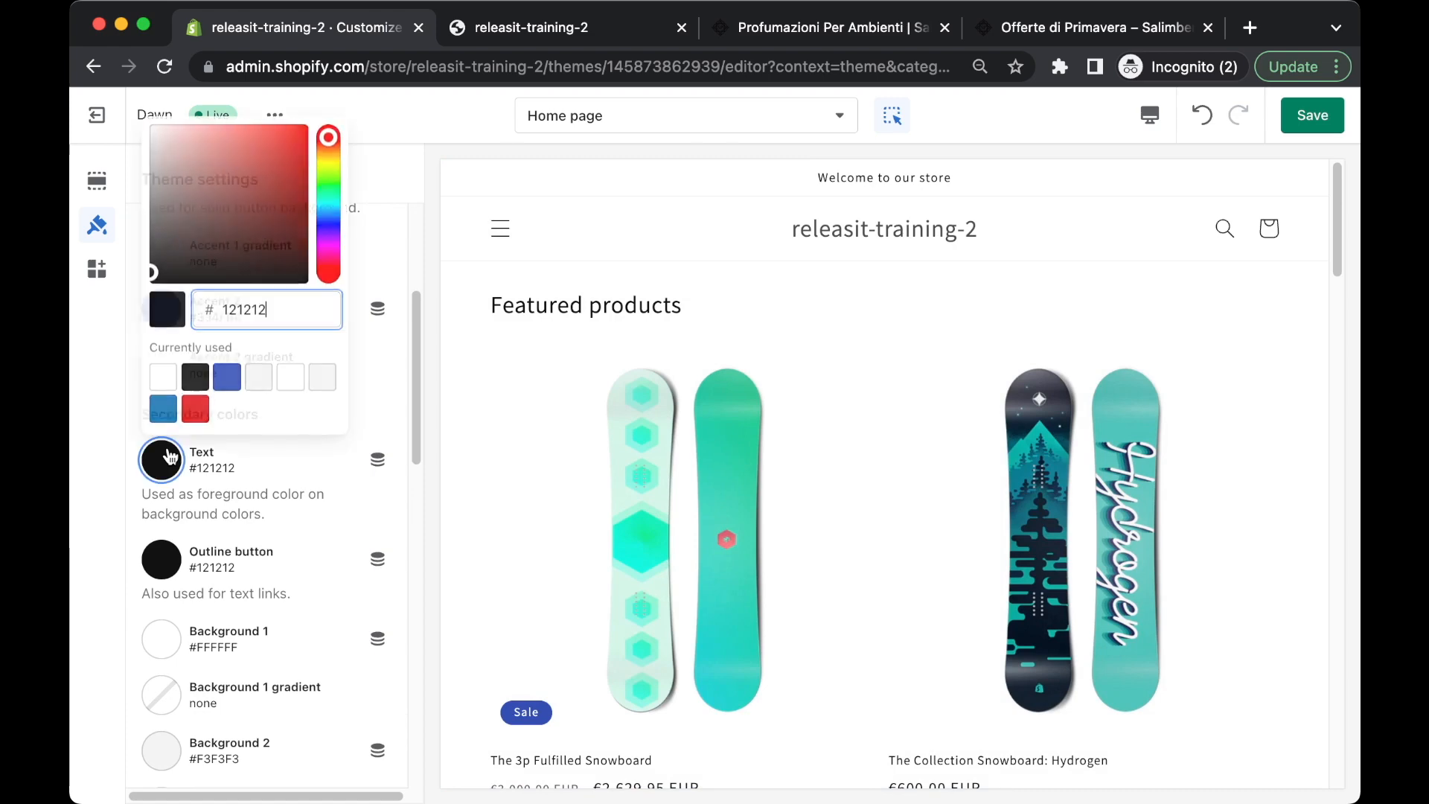
left_click(287, 137)
left_click_drag(287, 138, 298, 130)
left_click(659, 203)
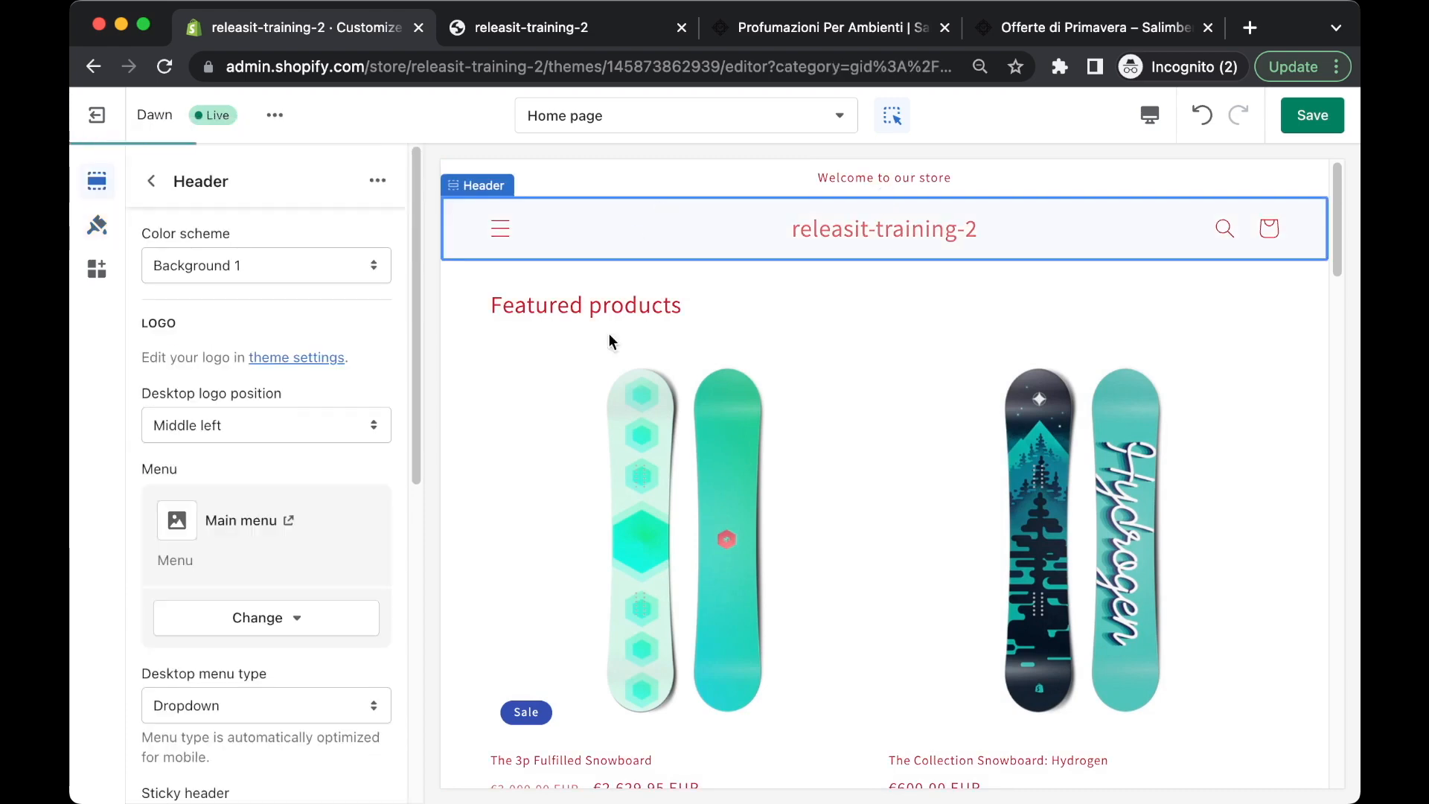
- Save the theme changes and exit the theme editor to the Themes page
scroll(645, 331, "down", 20)
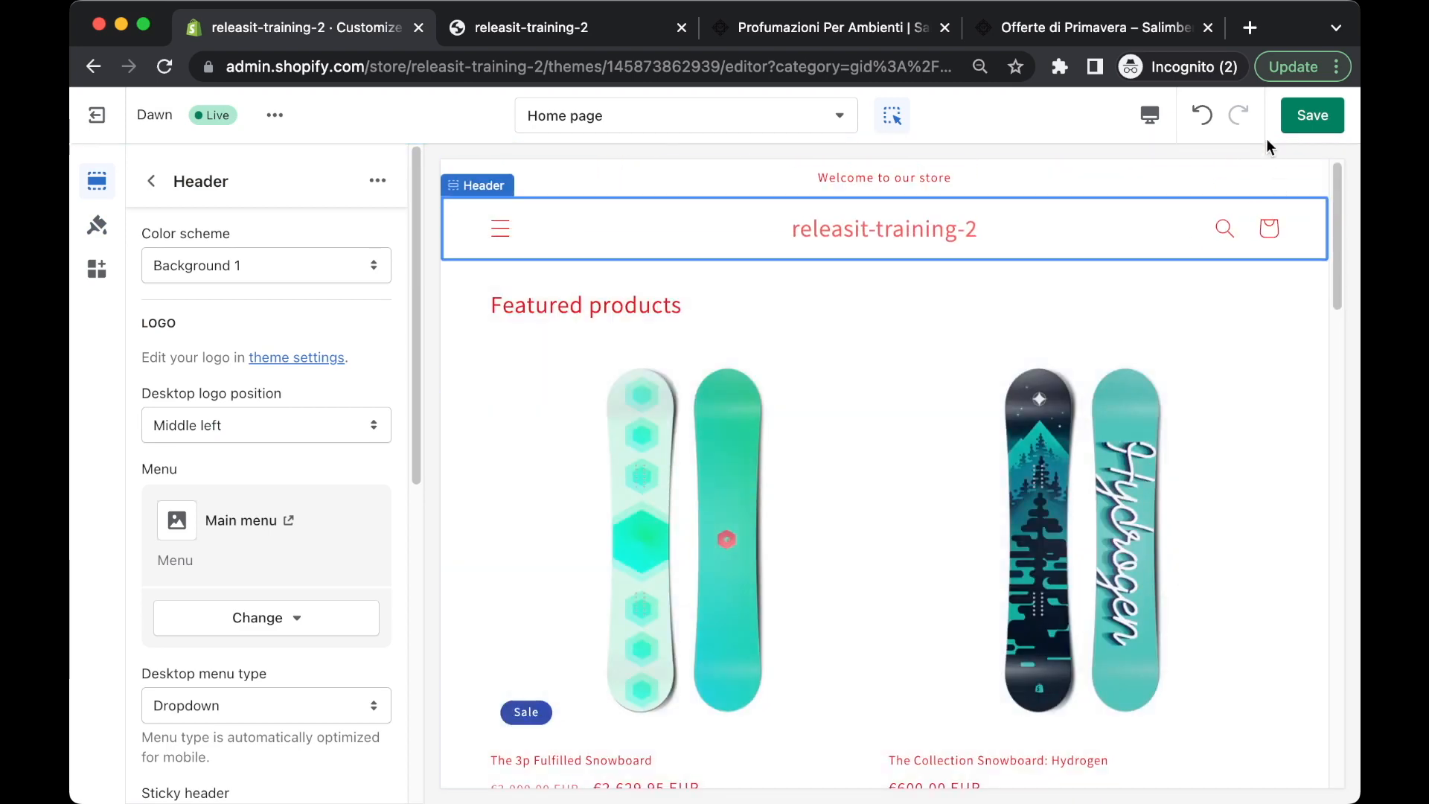
left_click(1298, 117)
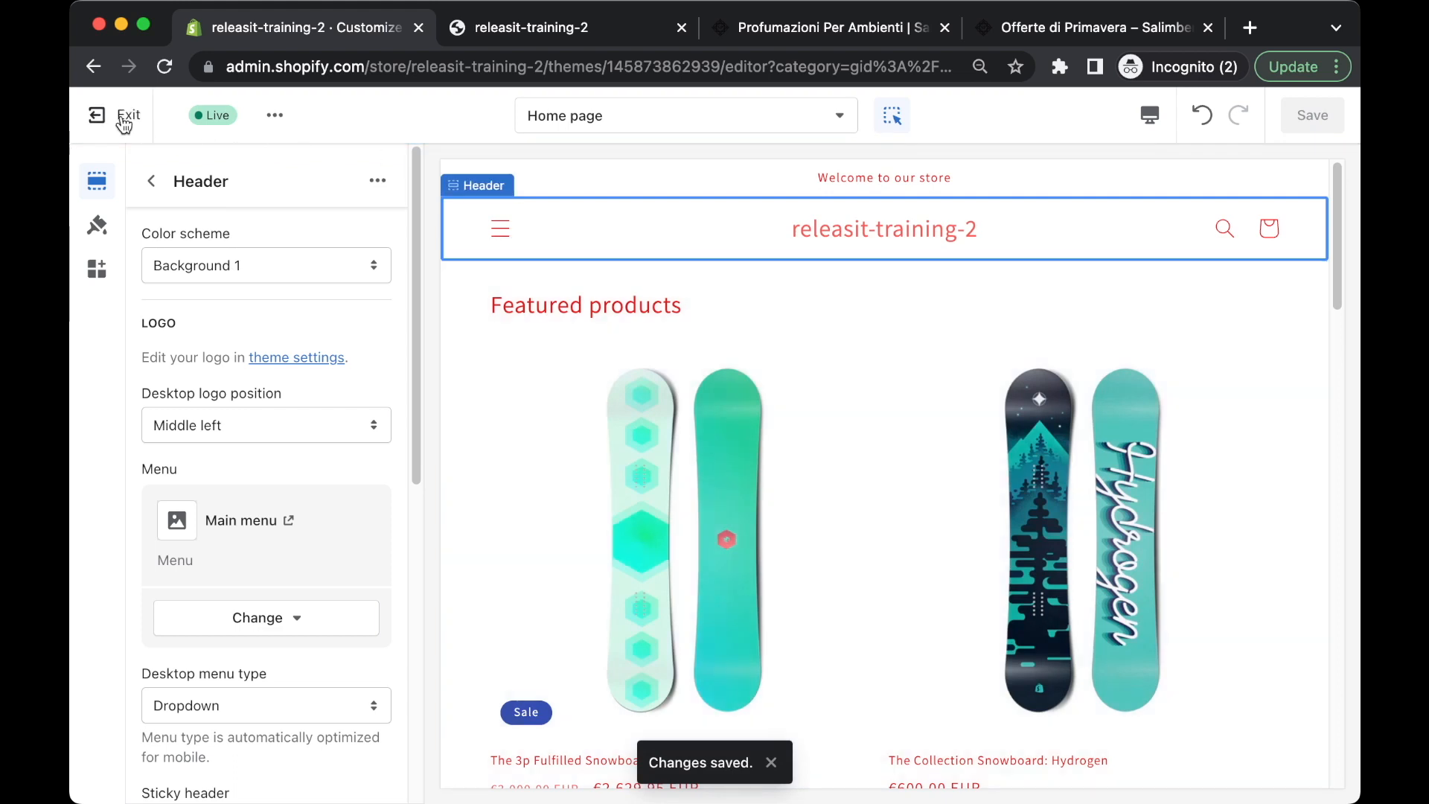
left_click(97, 119)
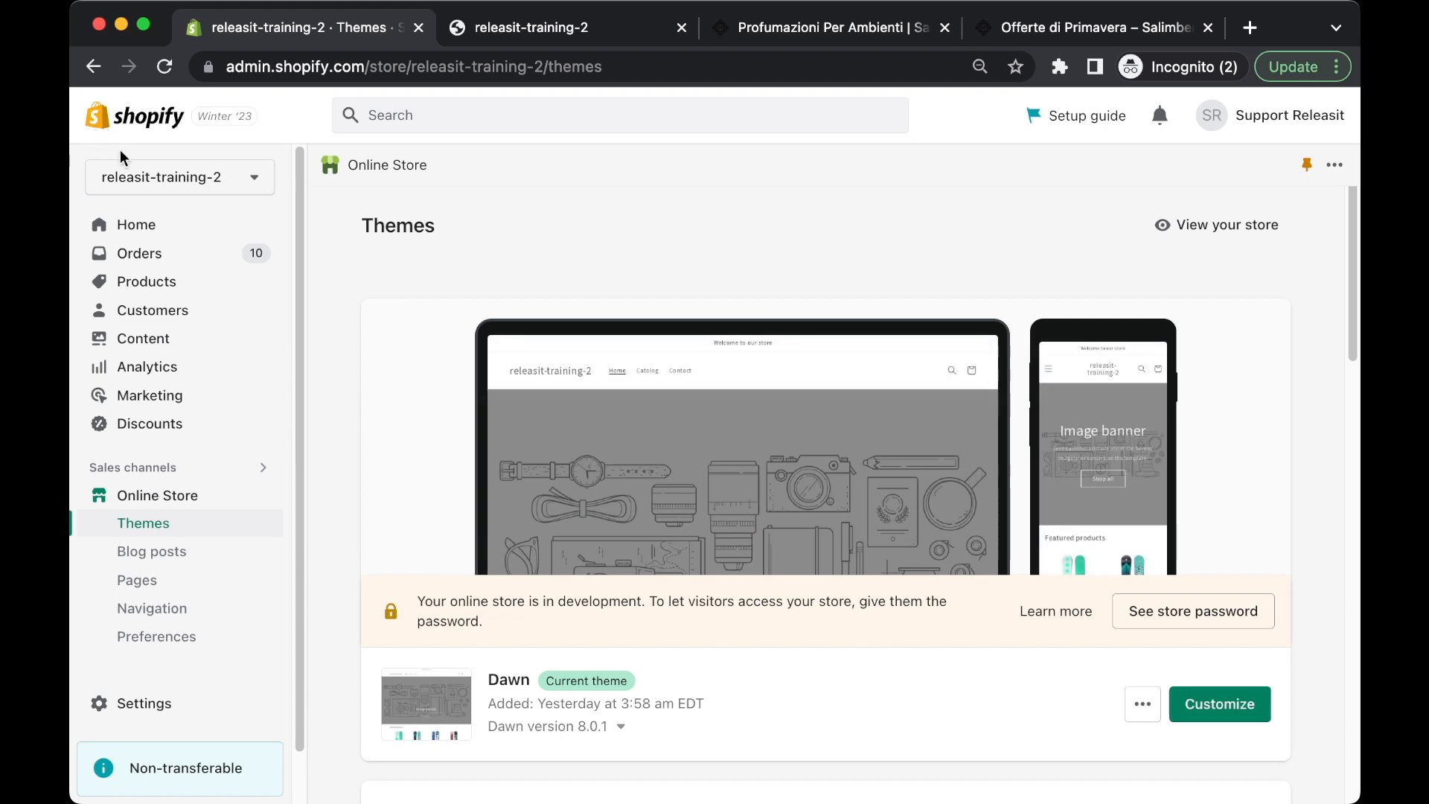
- Open the Online Store preferences and examine the title and meta description, social sharing image and Google Analytics sections
scroll(223, 491, "down", 1)
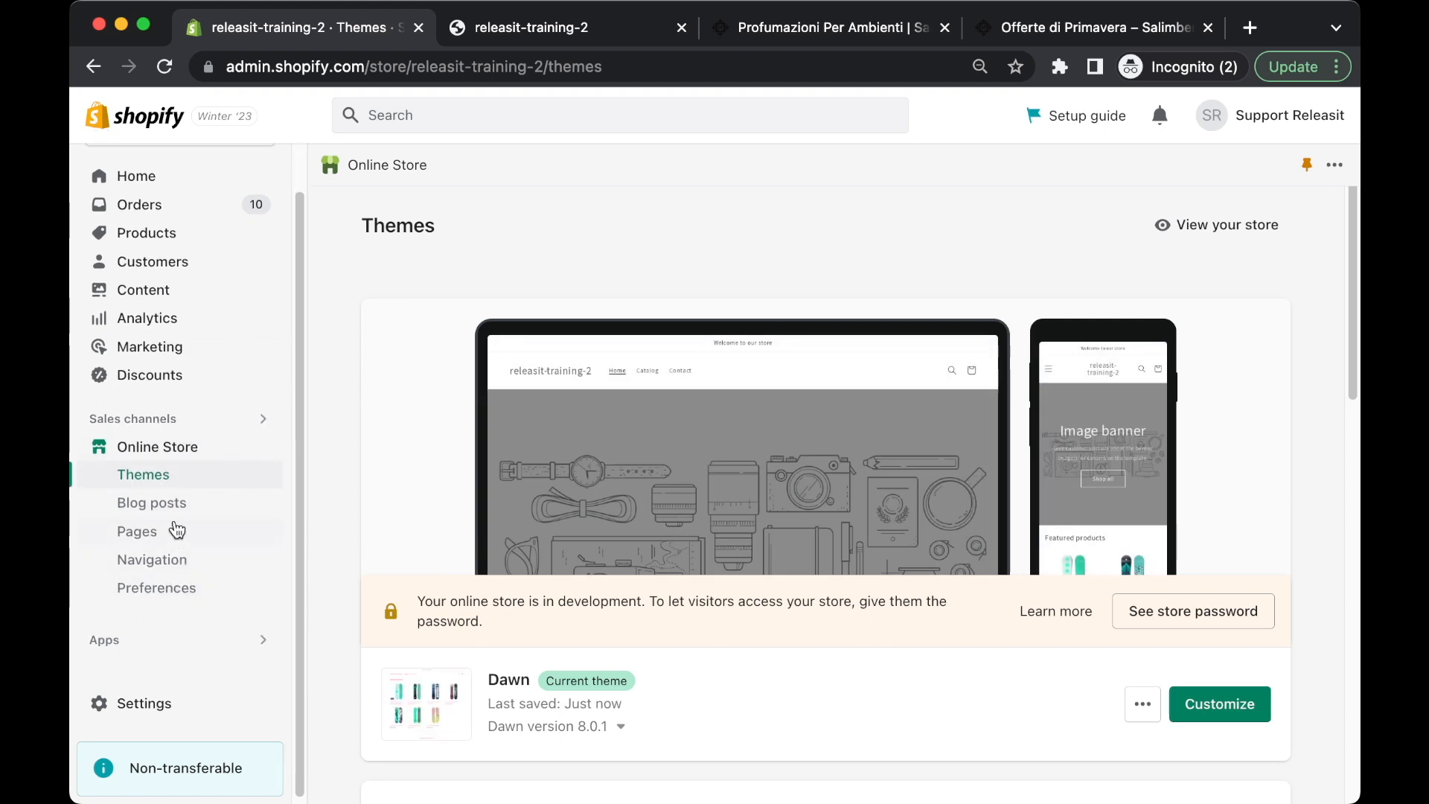
left_click(147, 587)
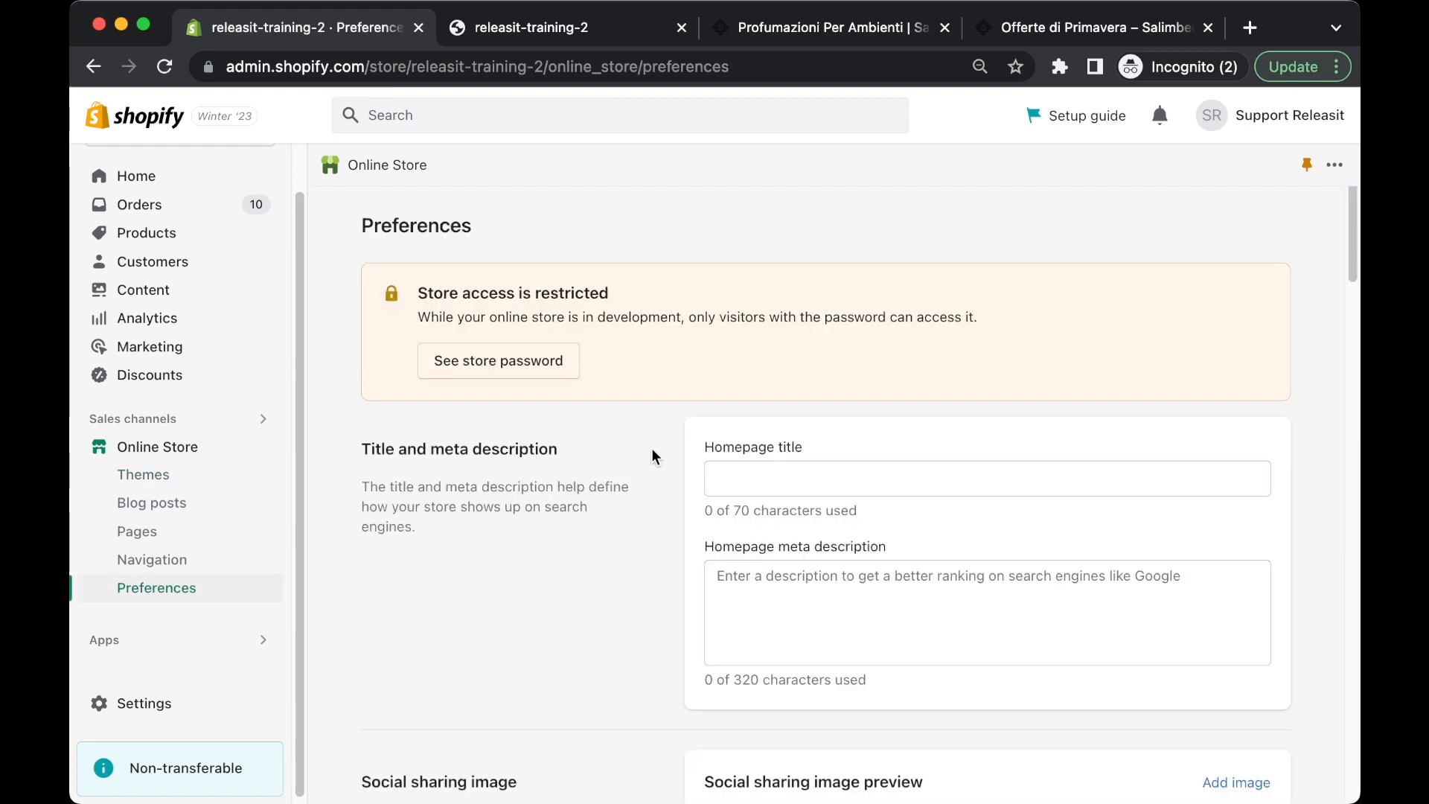
scroll(673, 451, "down", 4)
left_click(768, 329)
scroll(675, 352, "down", 10)
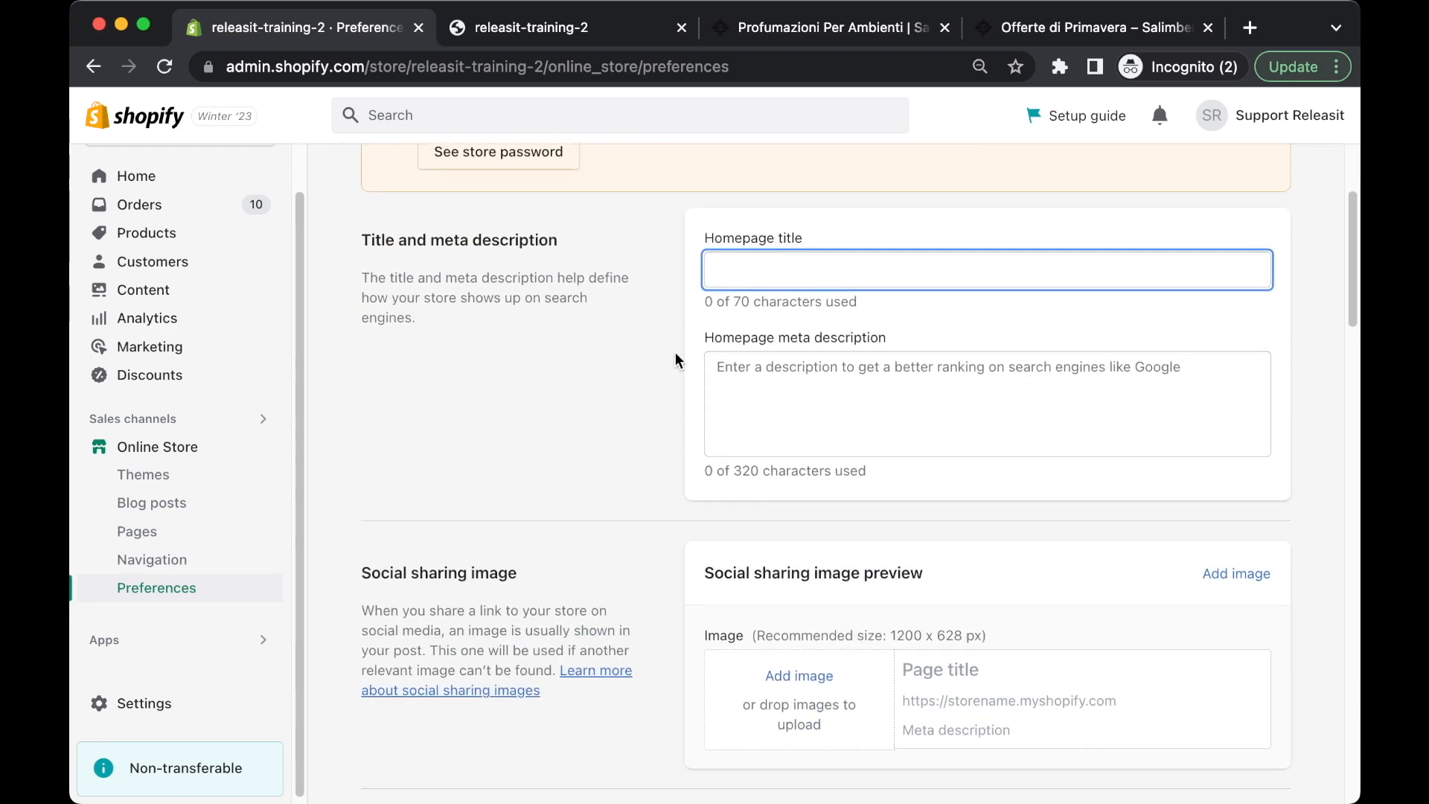
scroll(676, 356, "down", 6)
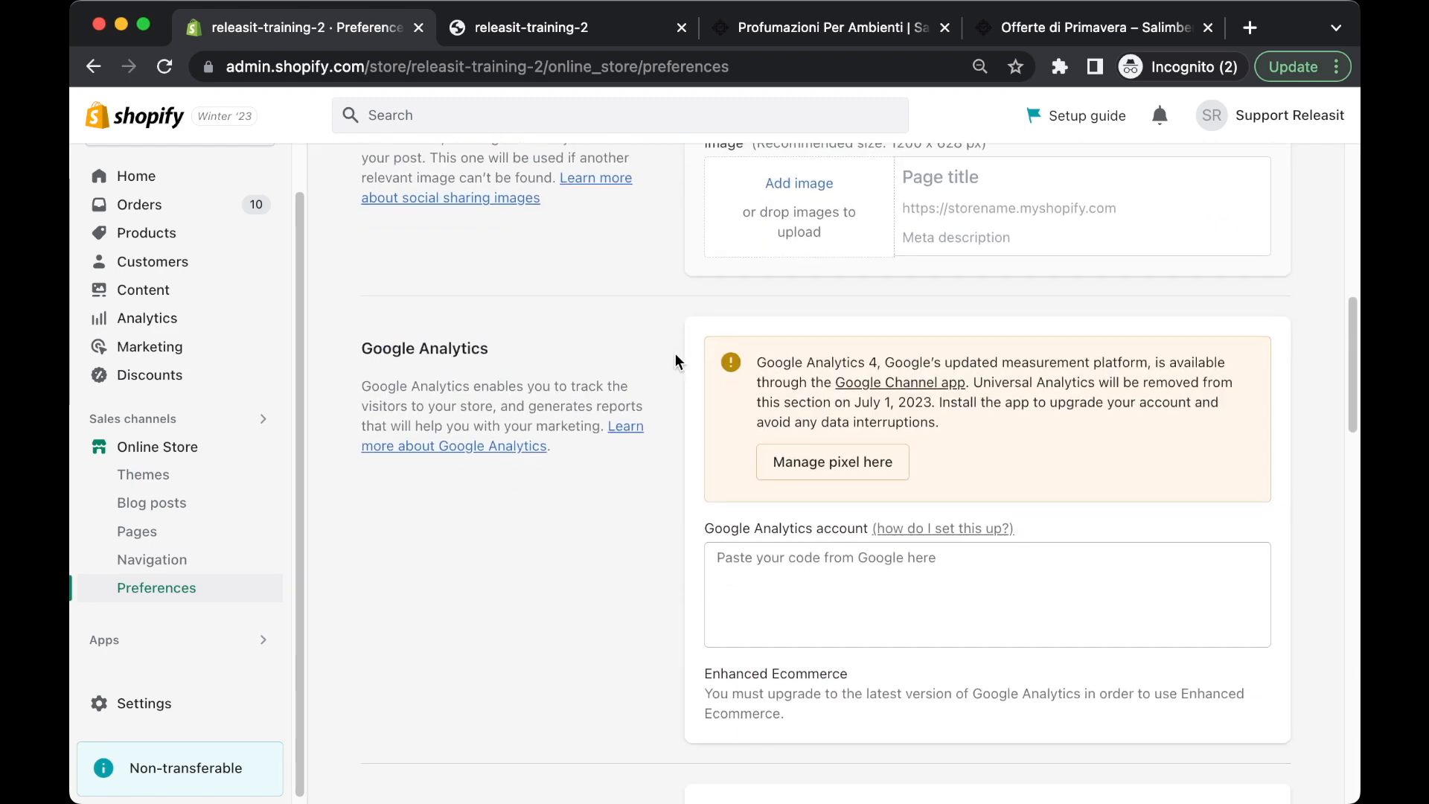
scroll(676, 356, "up", 2)
scroll(675, 358, "up", 2)
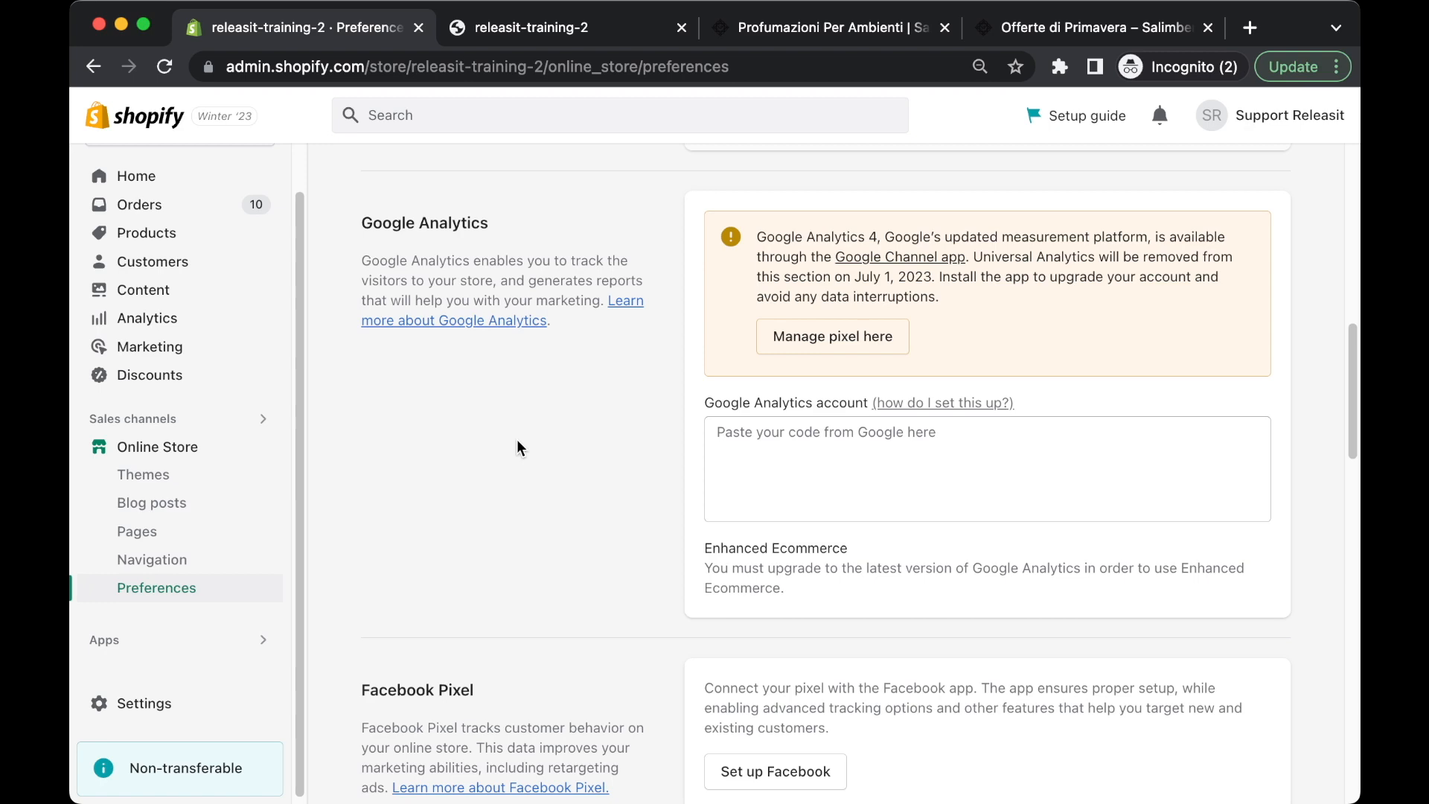
scroll(521, 447, "down", 3)
scroll(524, 457, "up", 3)
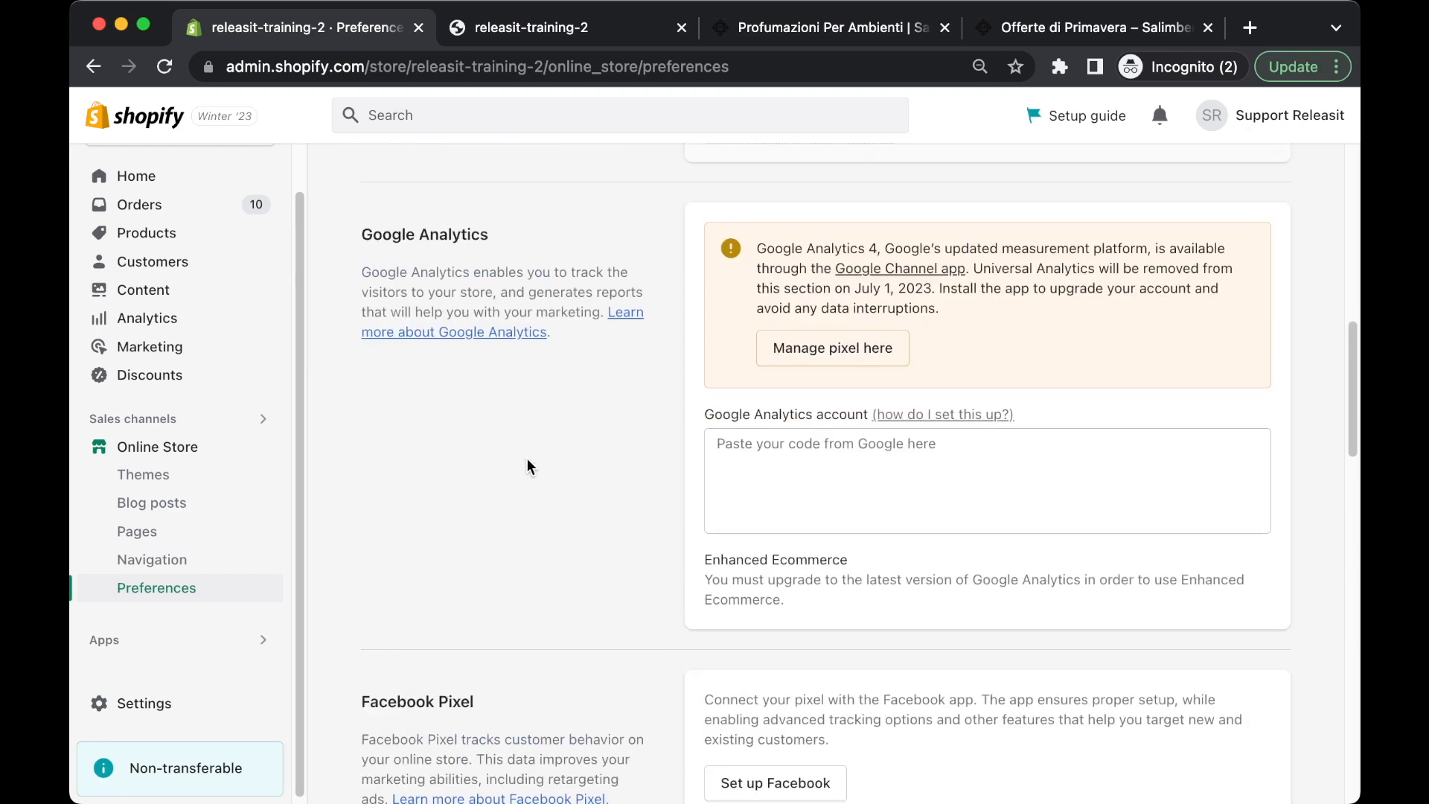
scroll(680, 543, "down", 1)
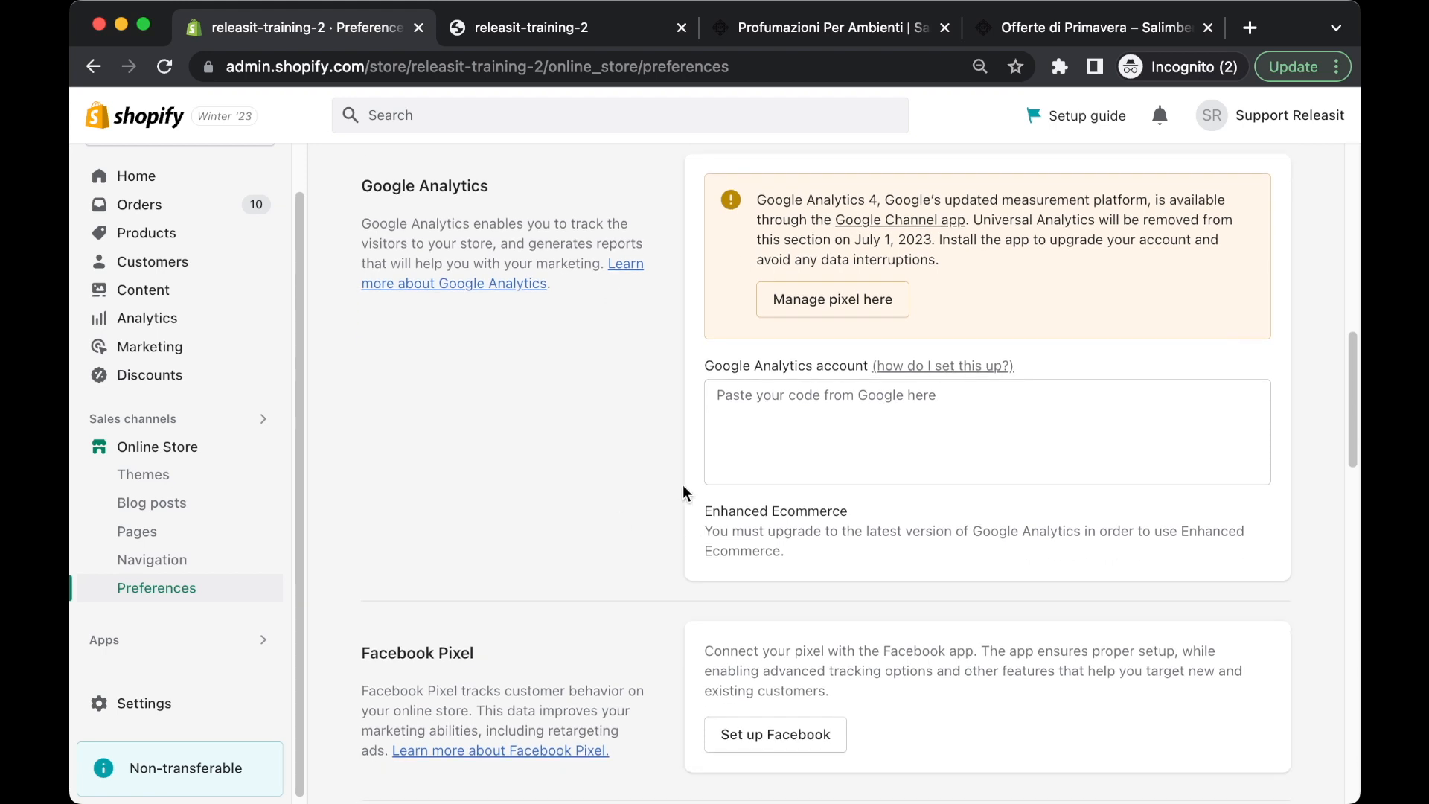
scroll(614, 426, "up", 1)
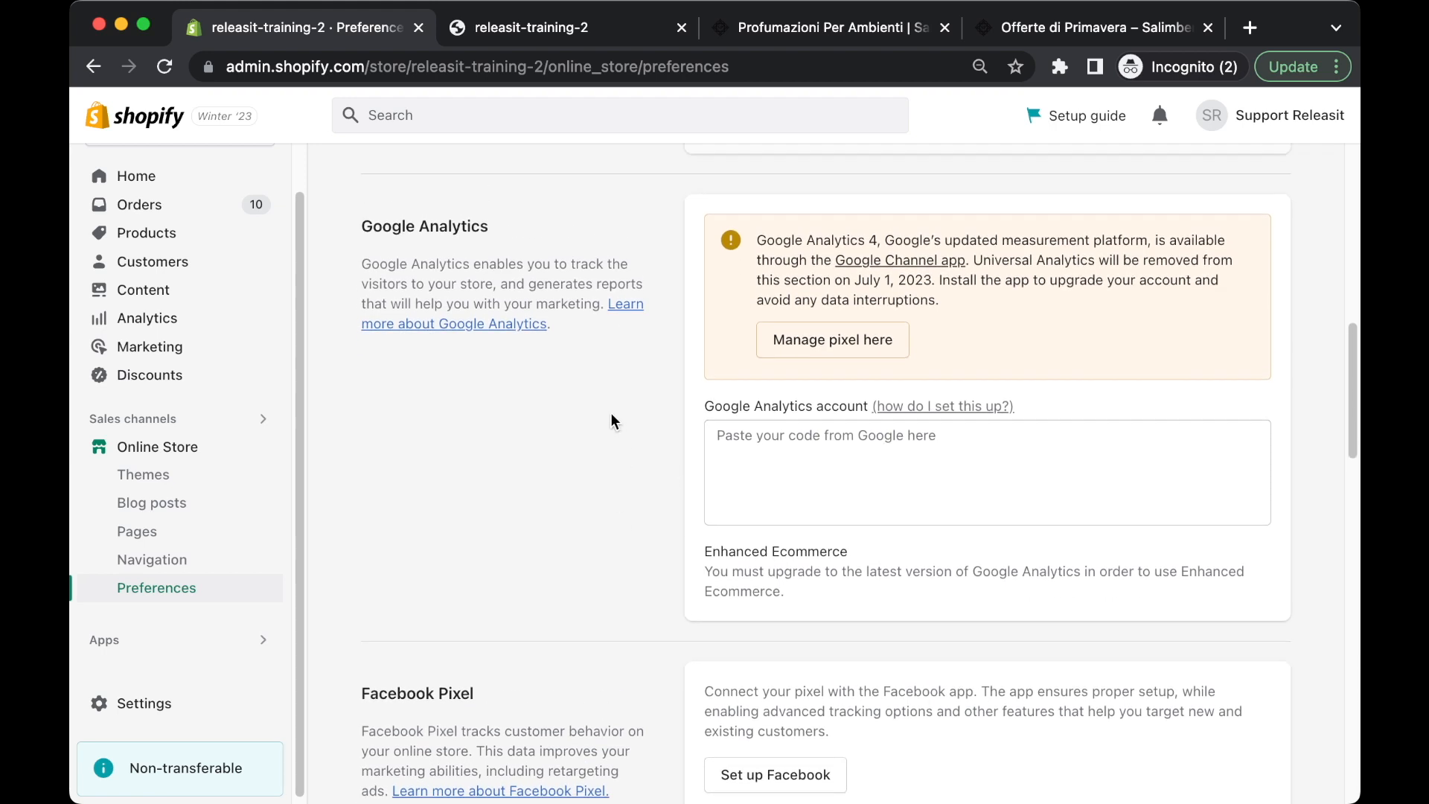
- Switch to the Salimbeni storefront home page and look through its diffuser and refill product sections
left_click(748, 39)
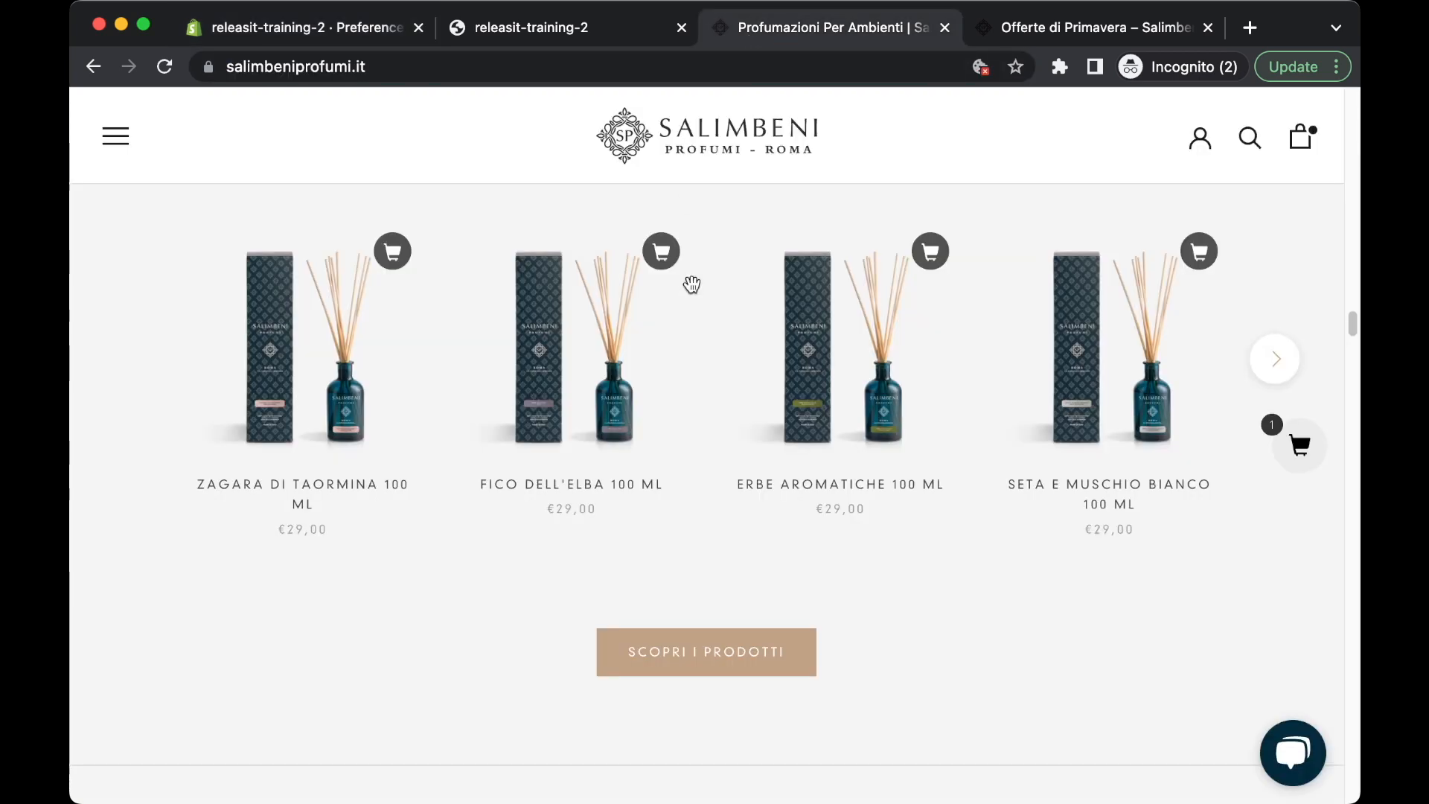
scroll(708, 350, "up", 4)
scroll(711, 351, "down", 4)
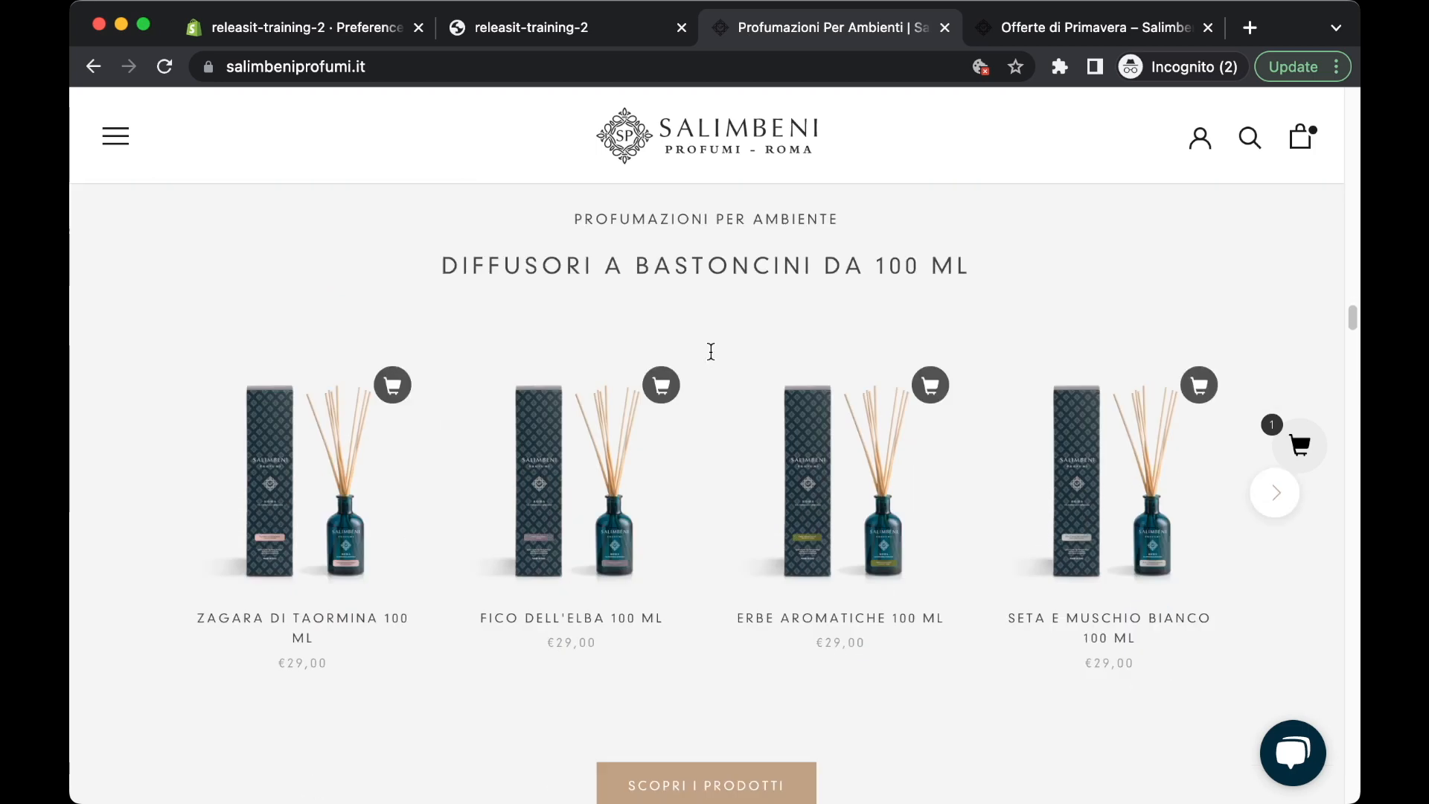
scroll(679, 331, "down", 5)
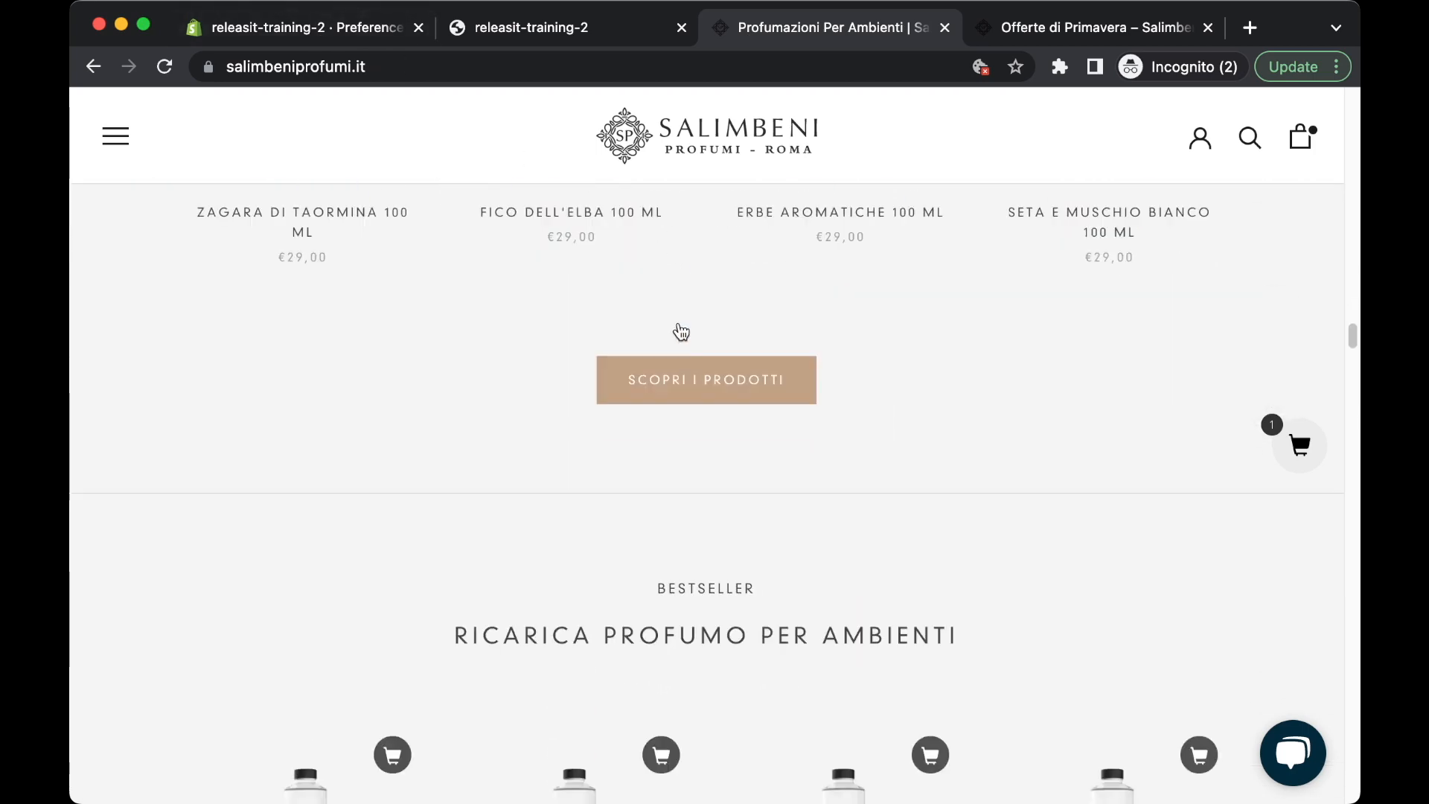
scroll(692, 345, "down", 8)
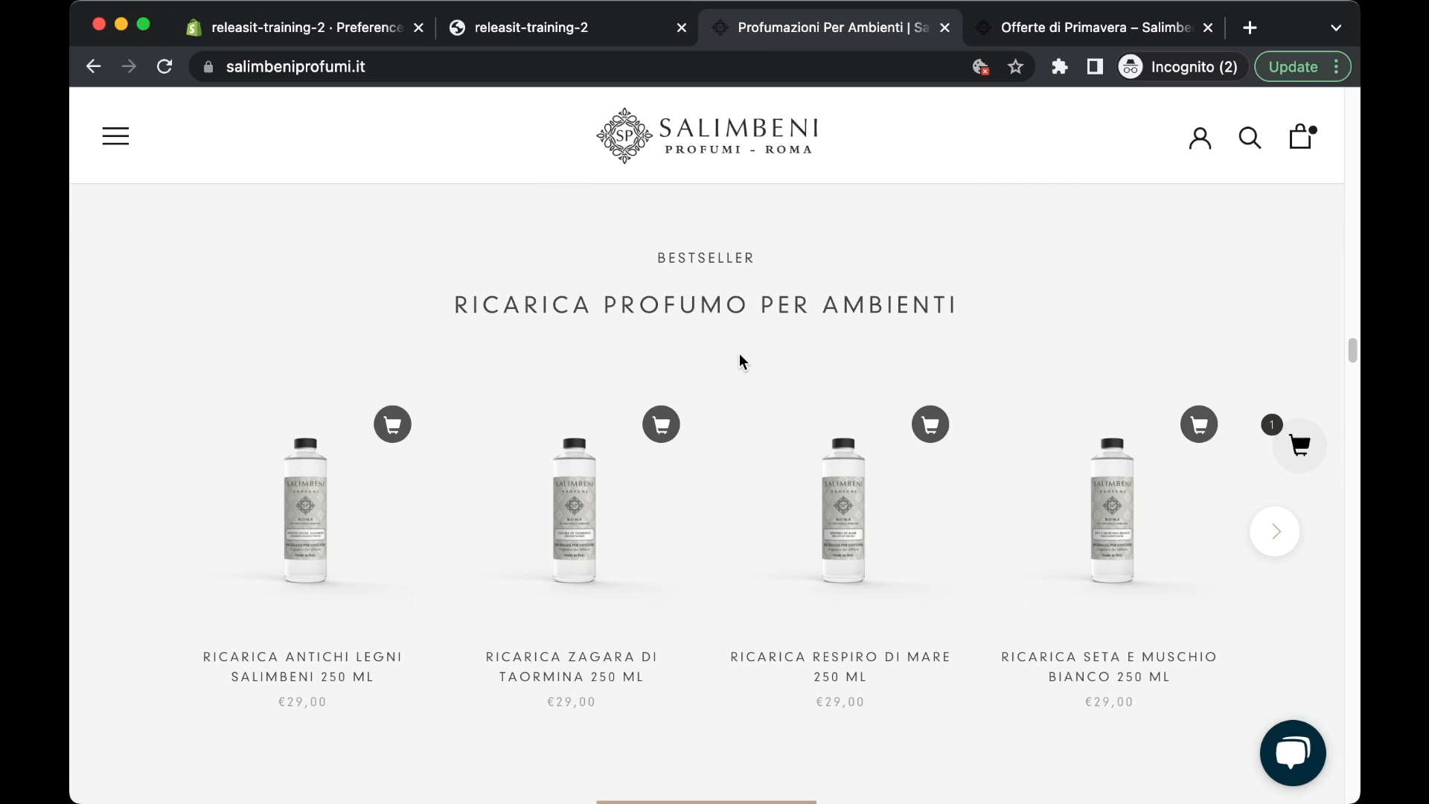
scroll(737, 361, "down", 4)
- Return to the store's Preferences page and review the Google Analytics, Facebook Pixel and Customer privacy sections
left_click(313, 27)
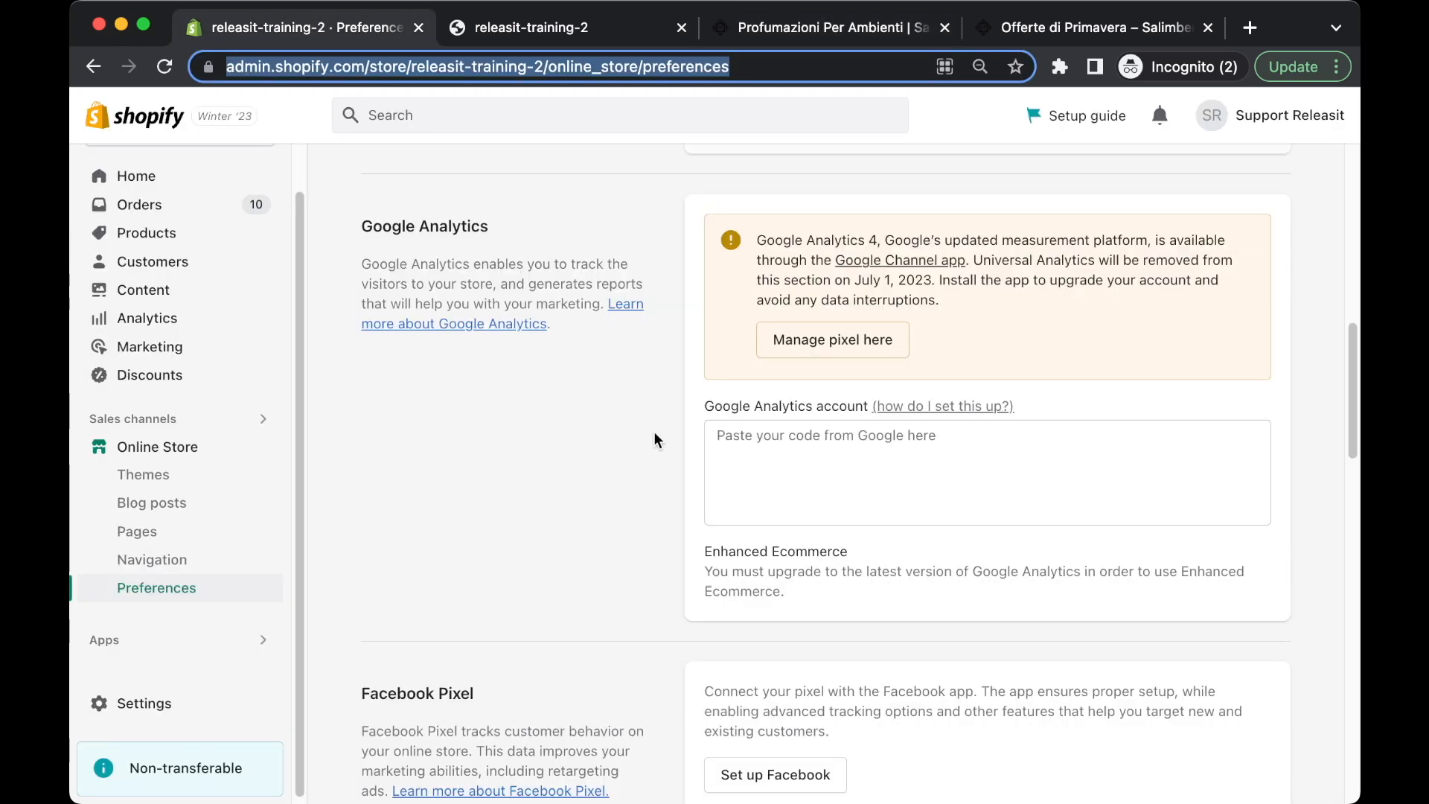
scroll(648, 429, "down", 4)
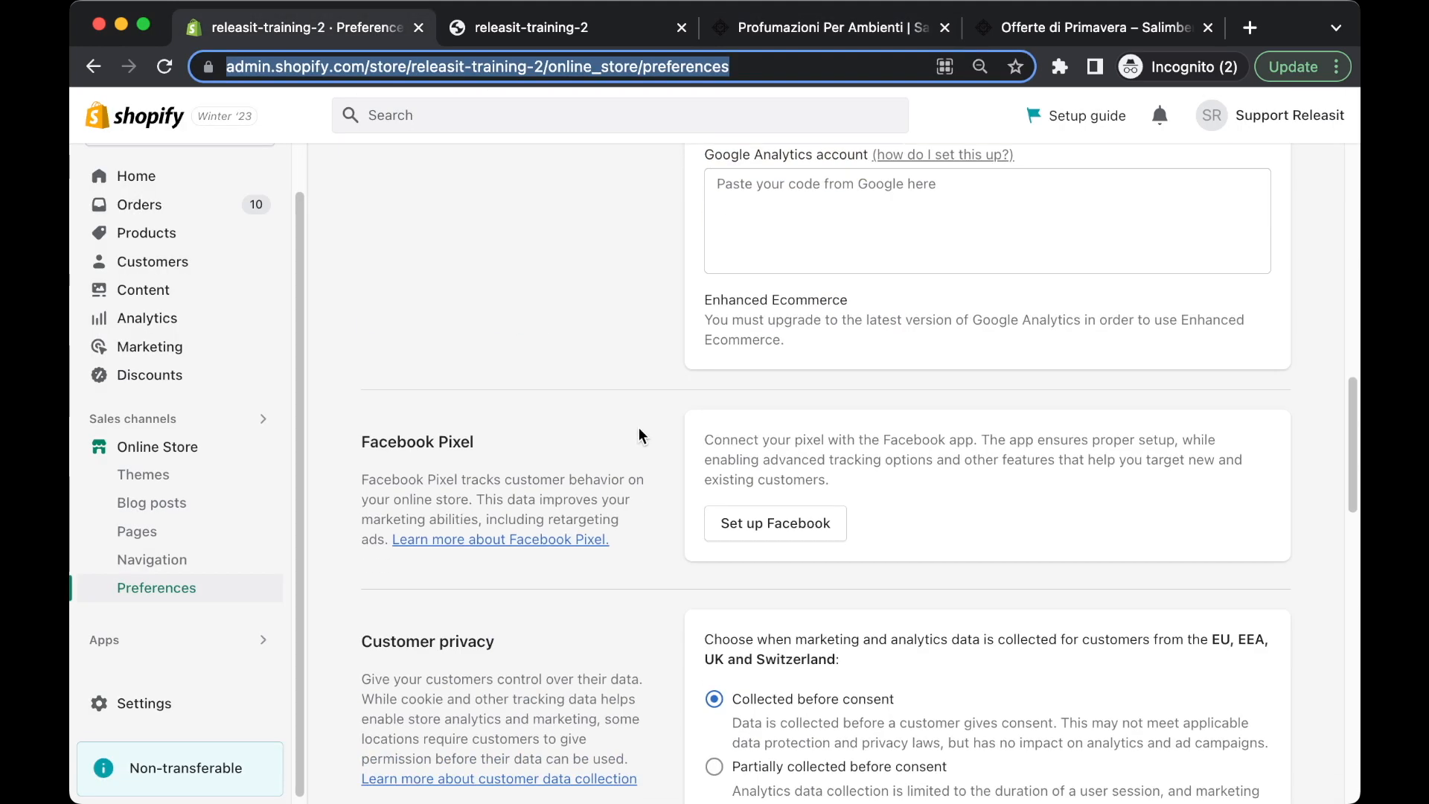
scroll(640, 432, "up", 3)
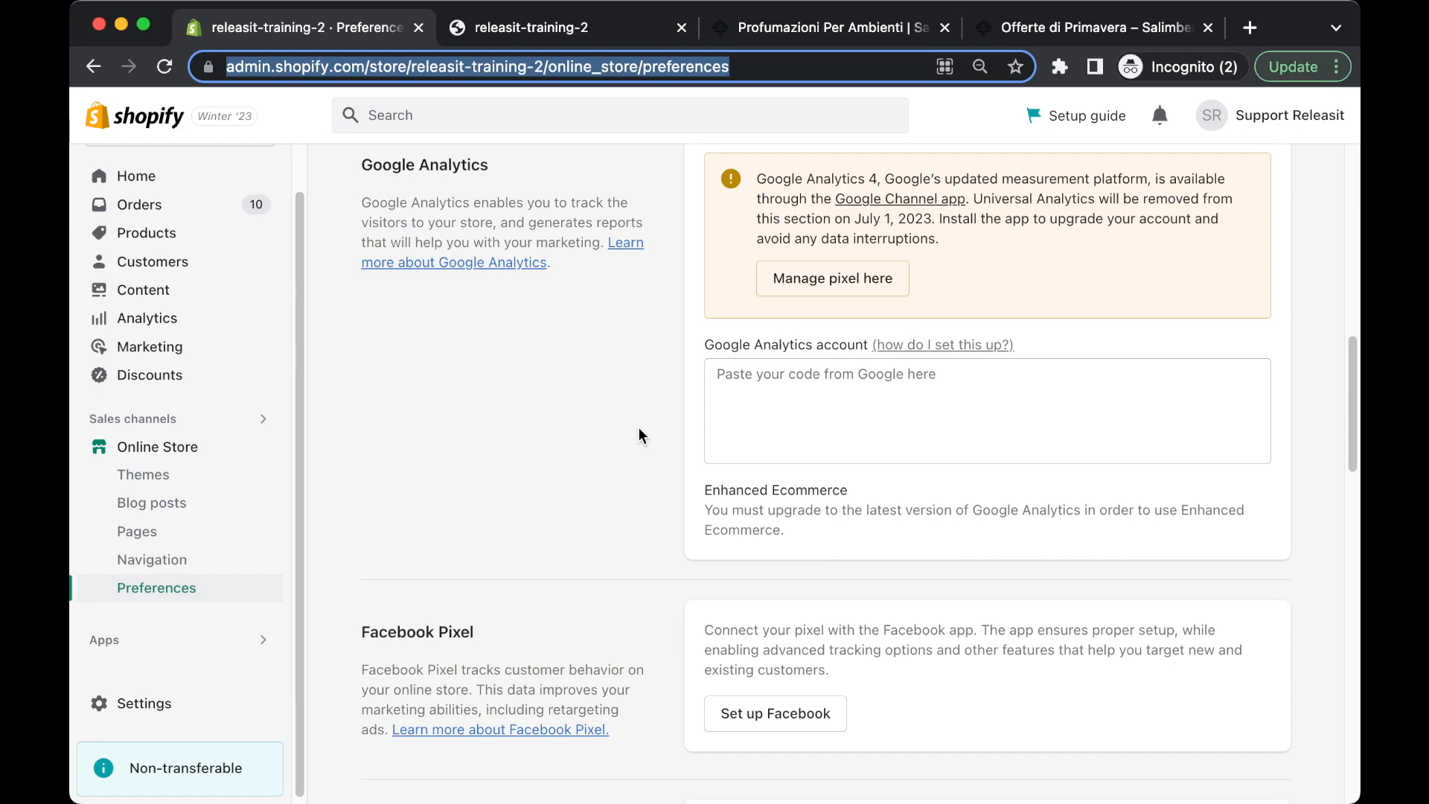
scroll(640, 435, "down", 6)
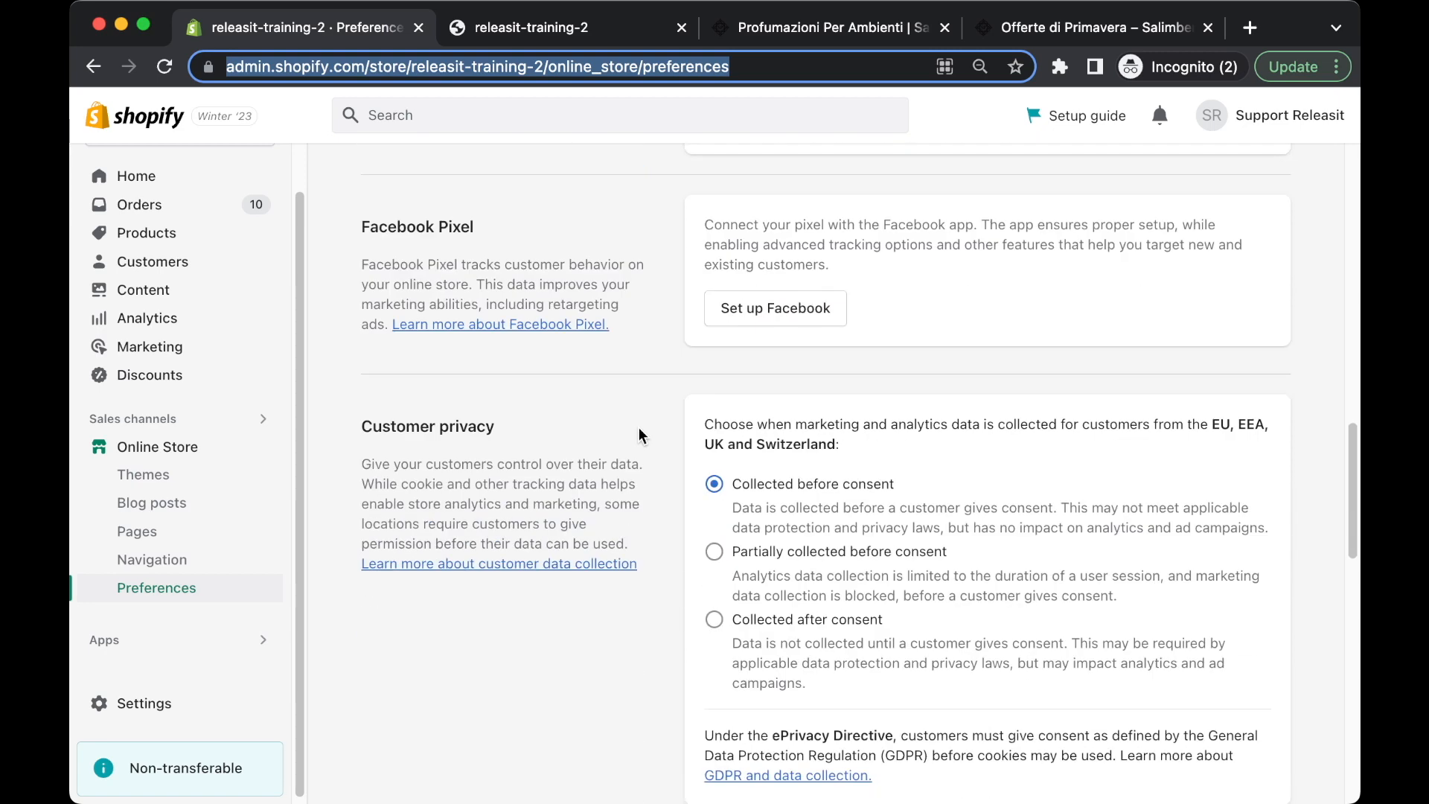
scroll(639, 430, "up", 4)
scroll(968, 527, "up", 7)
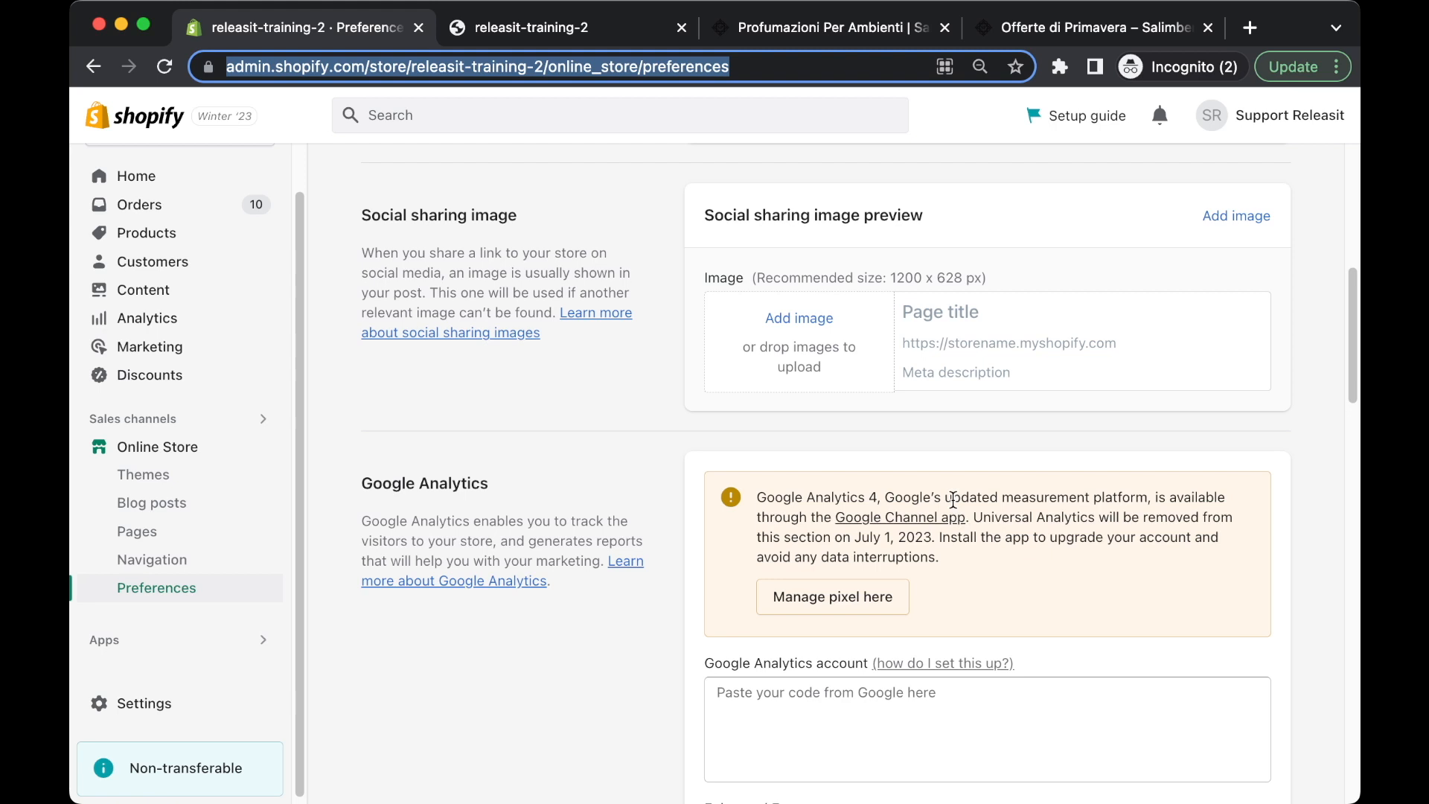
scroll(953, 499, "down", 4)
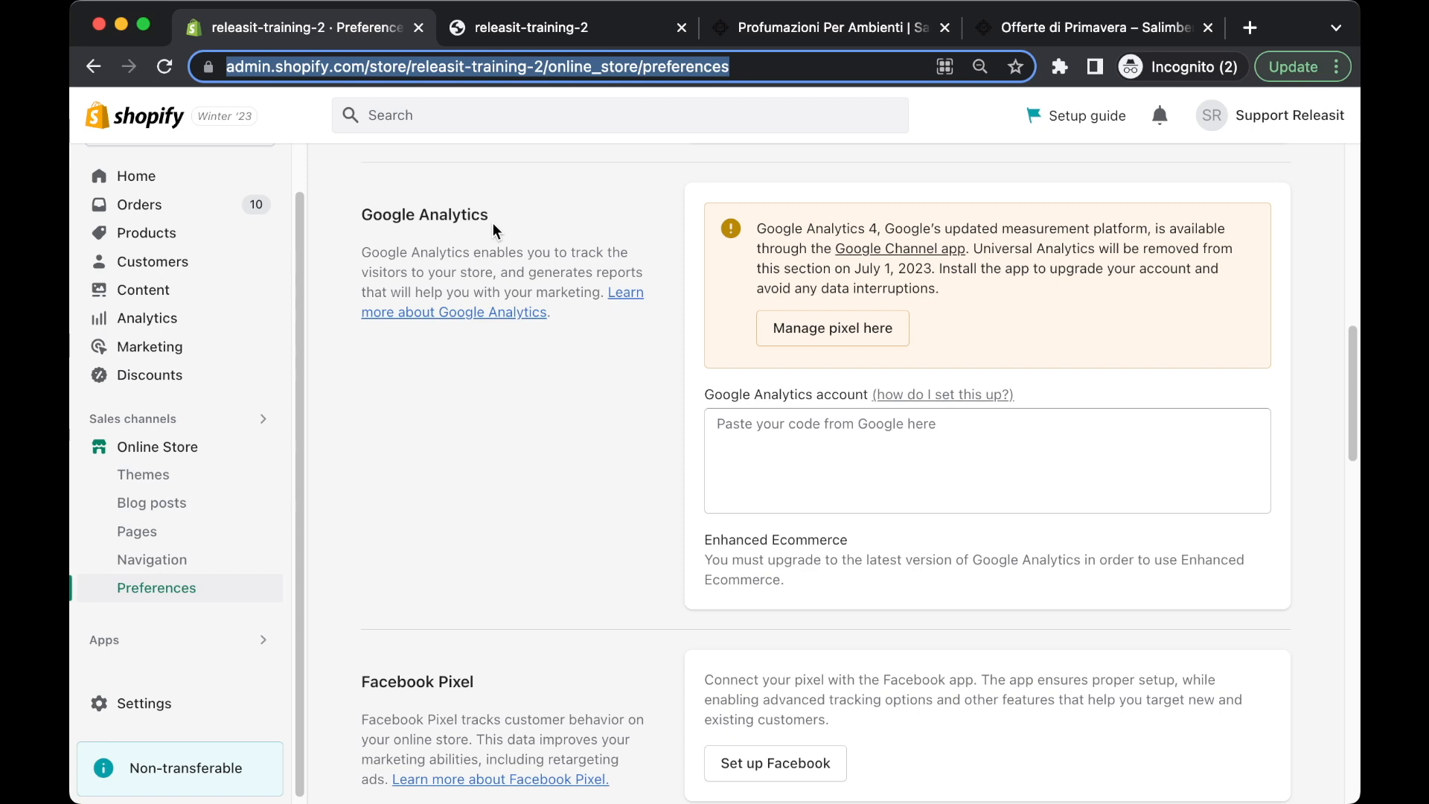
- Review the Restrict store access, B2B customers and Spam protection preferences at the end of the page
scroll(950, 515, "down", 9)
scroll(670, 458, "down", 7)
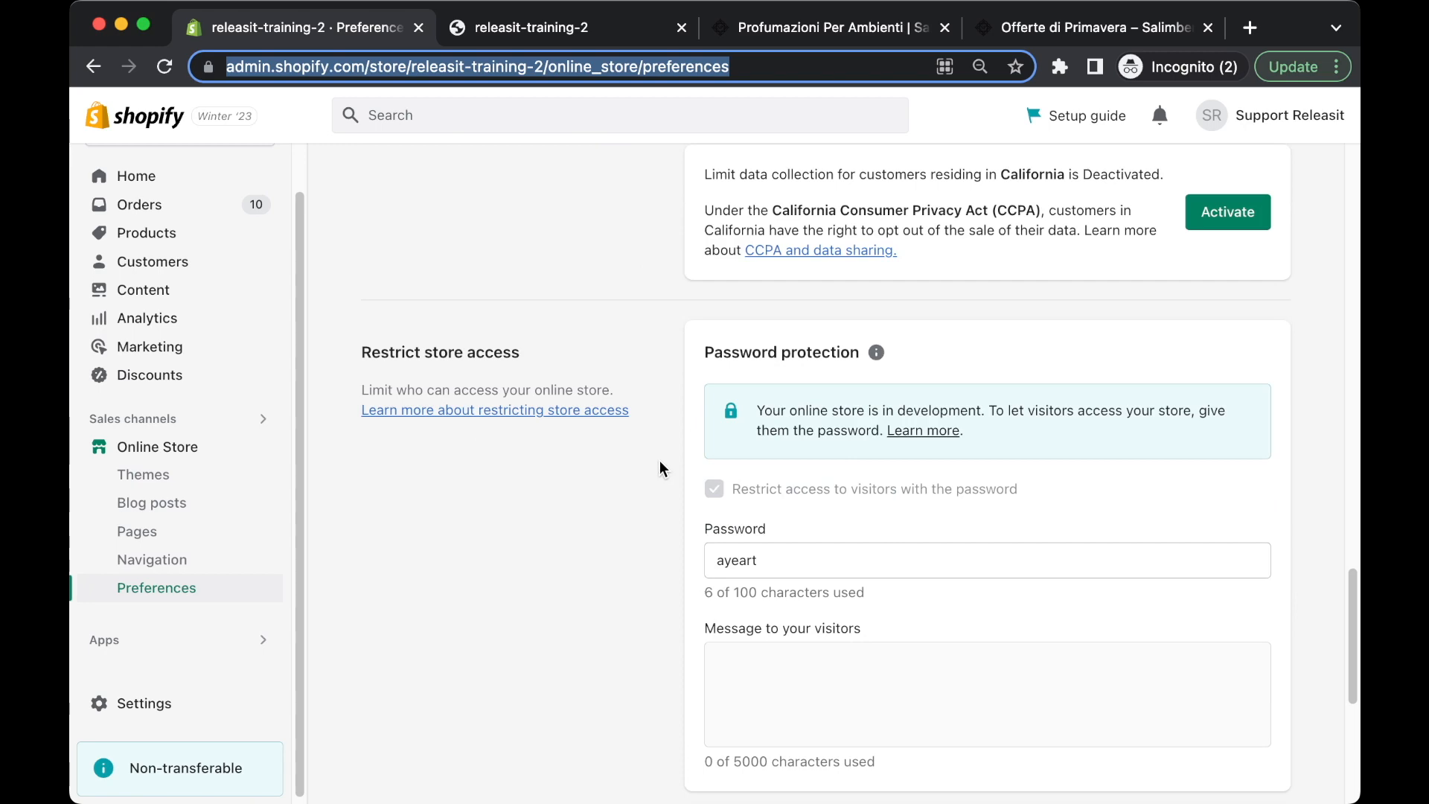
scroll(579, 423, "down", 5)
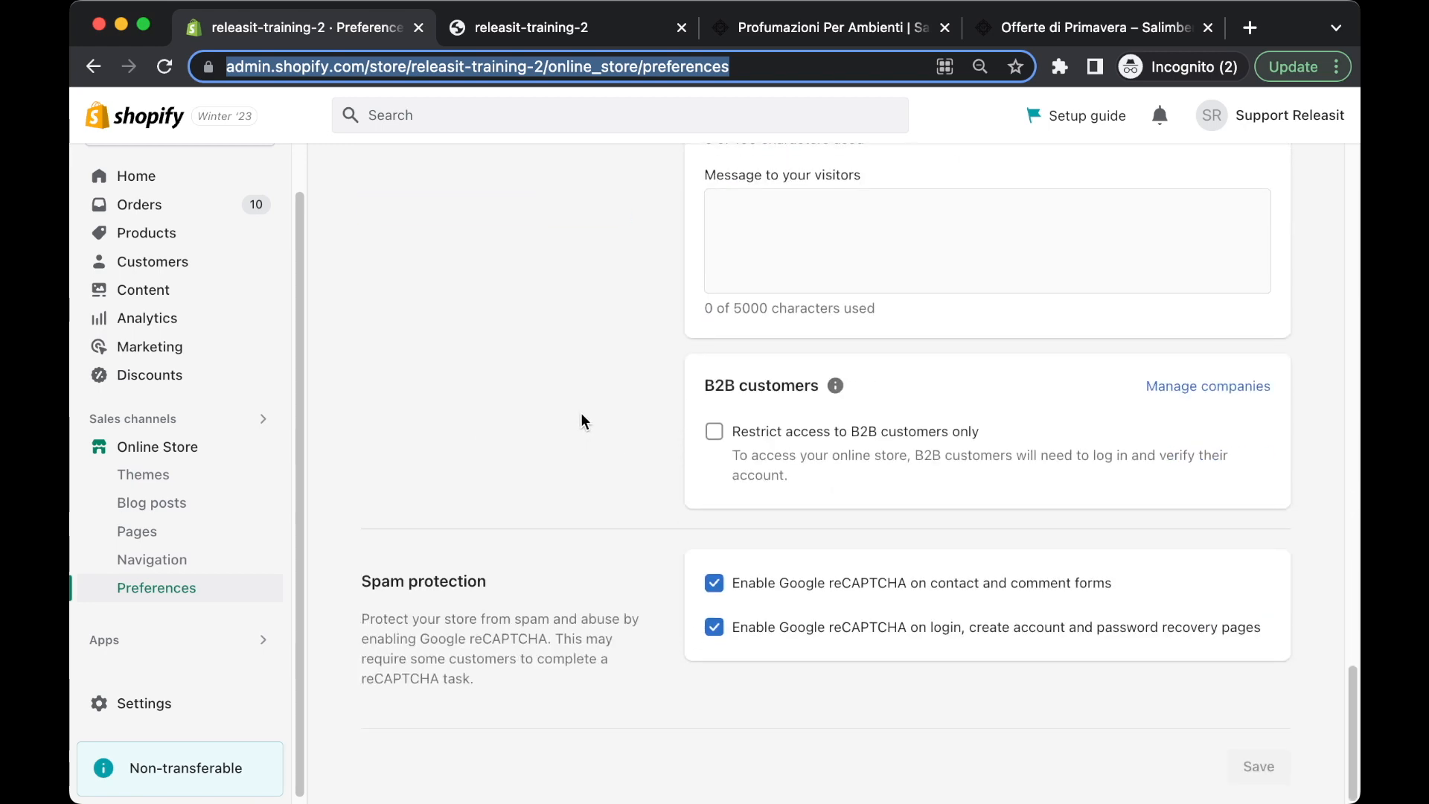
left_click(581, 412)
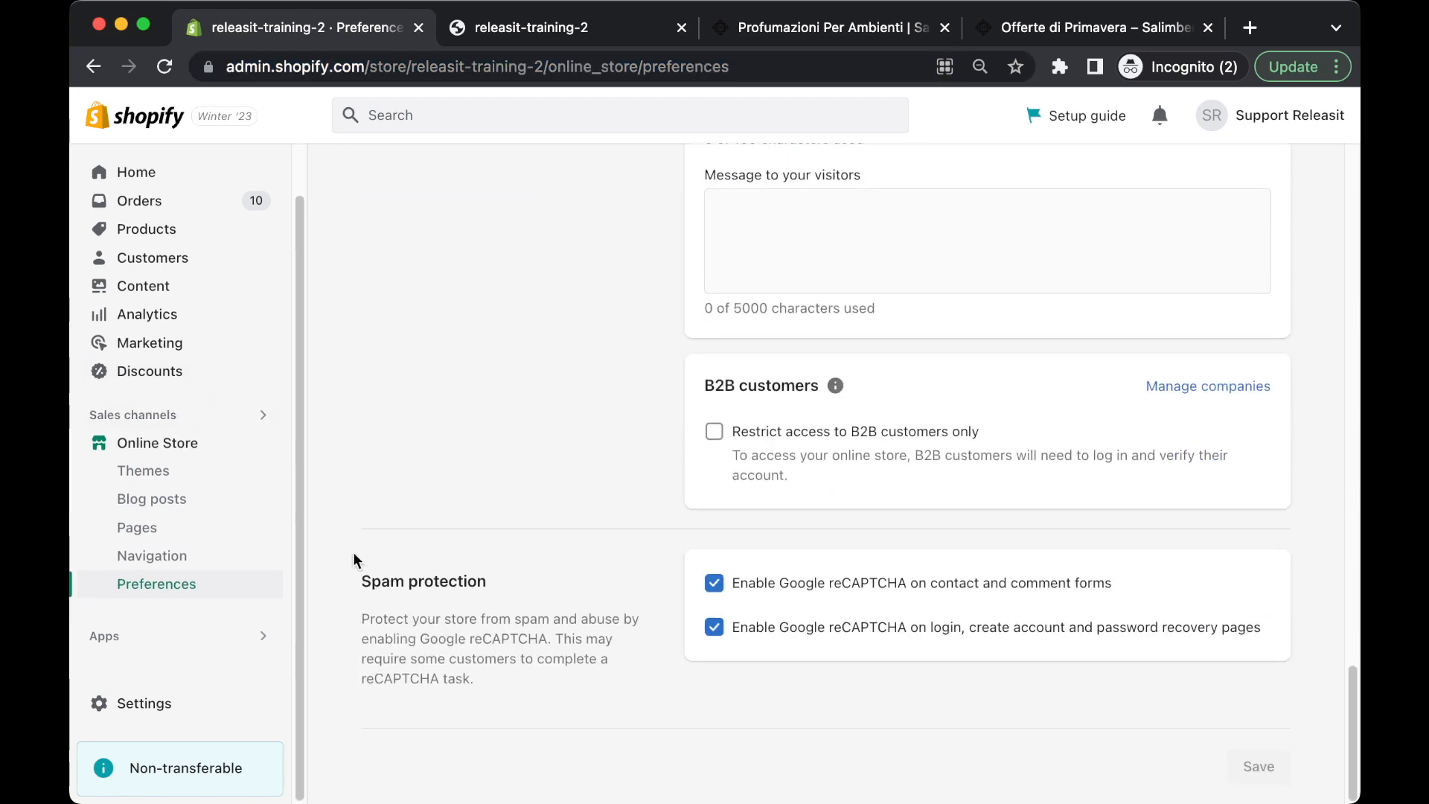
- Bring up the installed apps list, and open apps.shopify.com in a new tab placed beside the admin tab
left_click(228, 638)
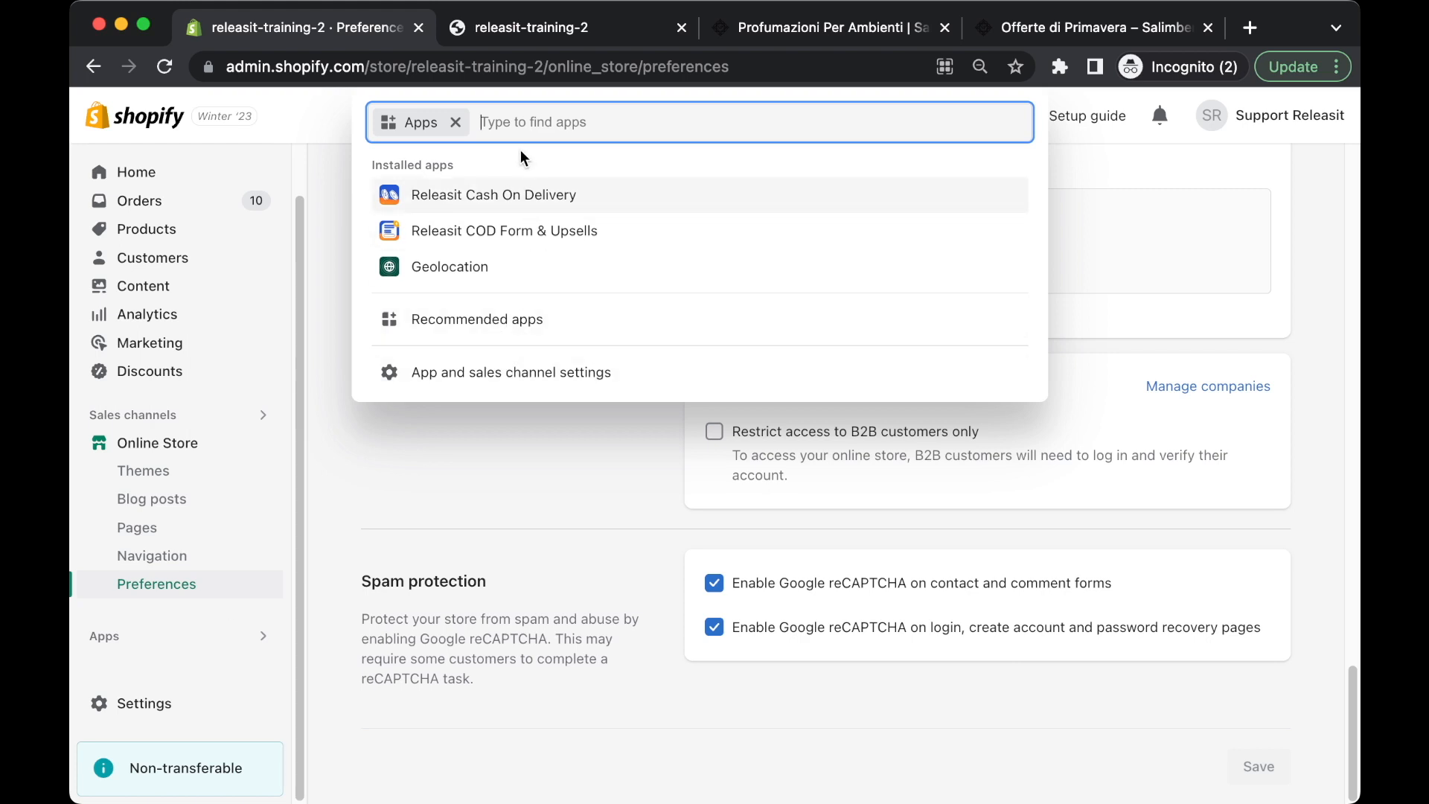
key("super+t")
type("apps")
key("Right")
key("alt+shift+Left")
key("alt+shift+Left")
key("alt+shift+Left")
key("alt+shift+Left")
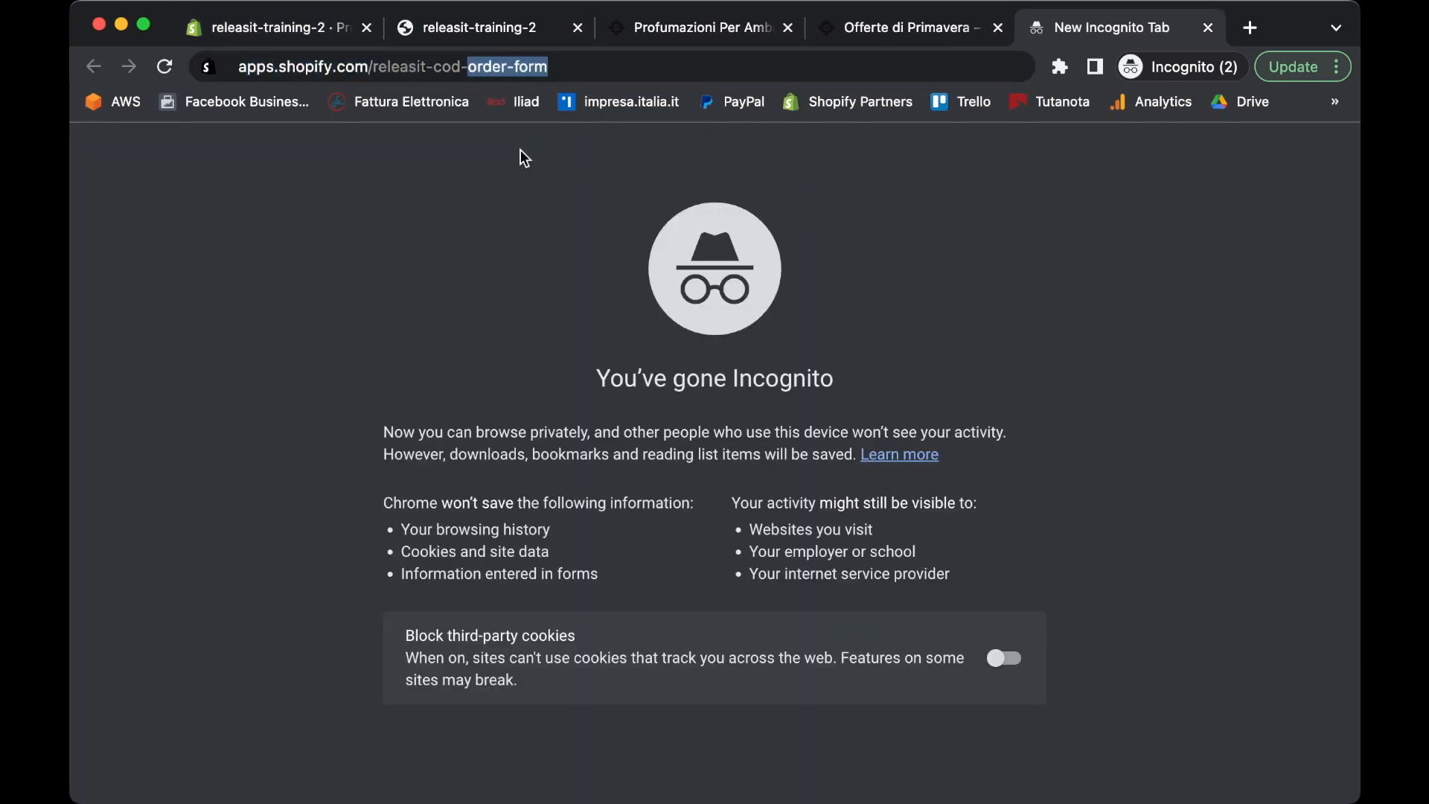
key("BackSpace")
key("Return")
left_click_drag(1072, 28, 532, 49)
- Browse the Shopify App Store home page and search the store for "releasit"
scroll(686, 441, "down", 5)
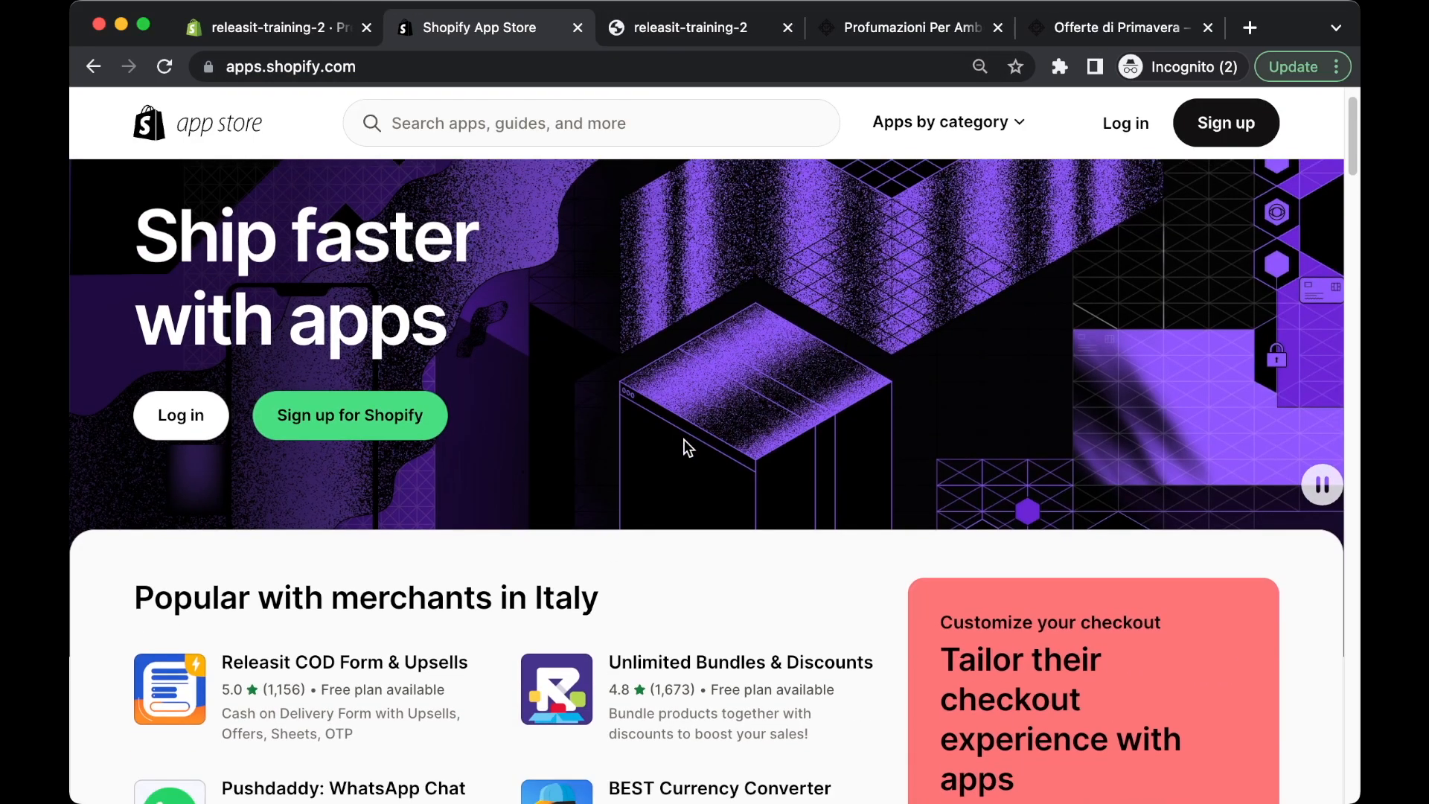
scroll(683, 443, "down", 20)
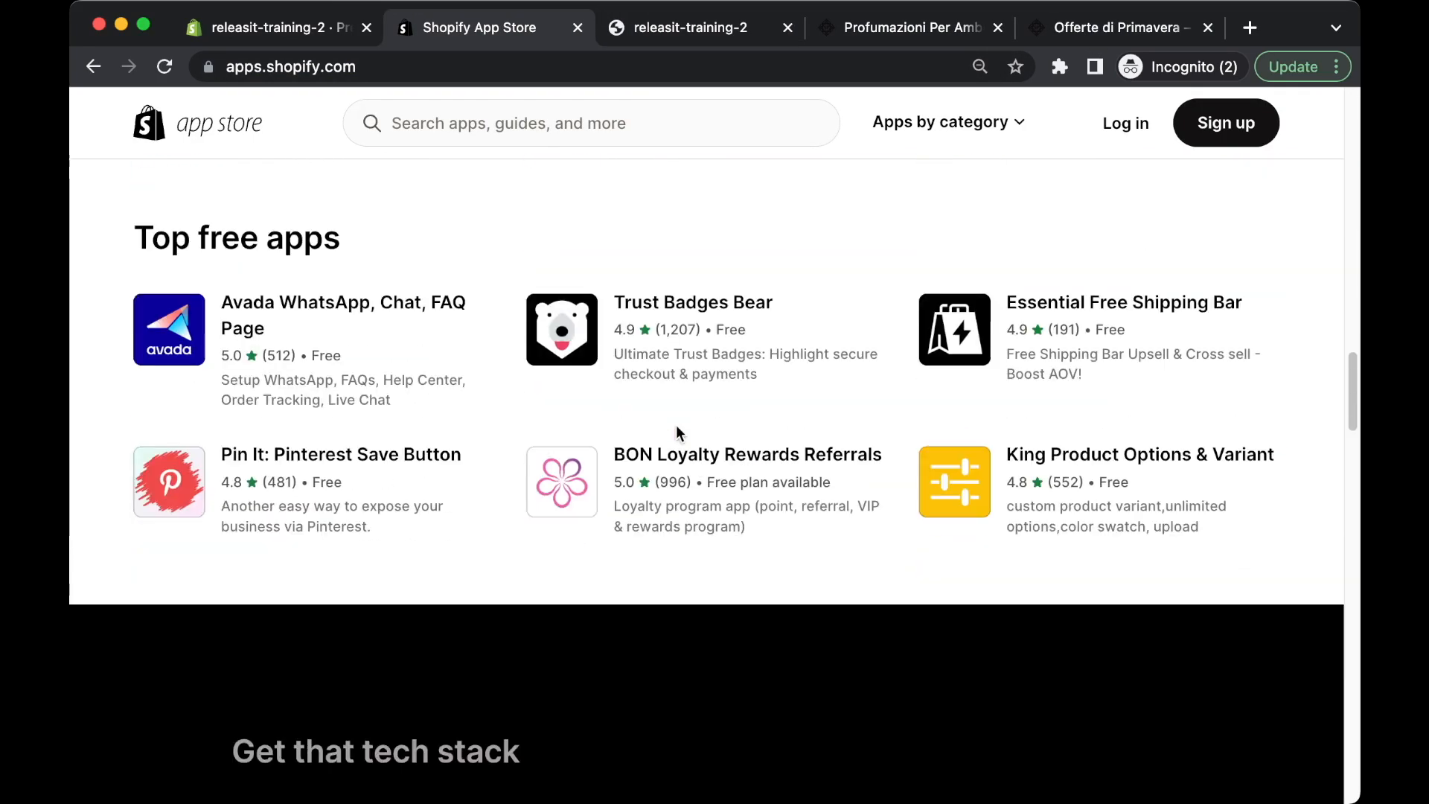
scroll(668, 423, "up", 20)
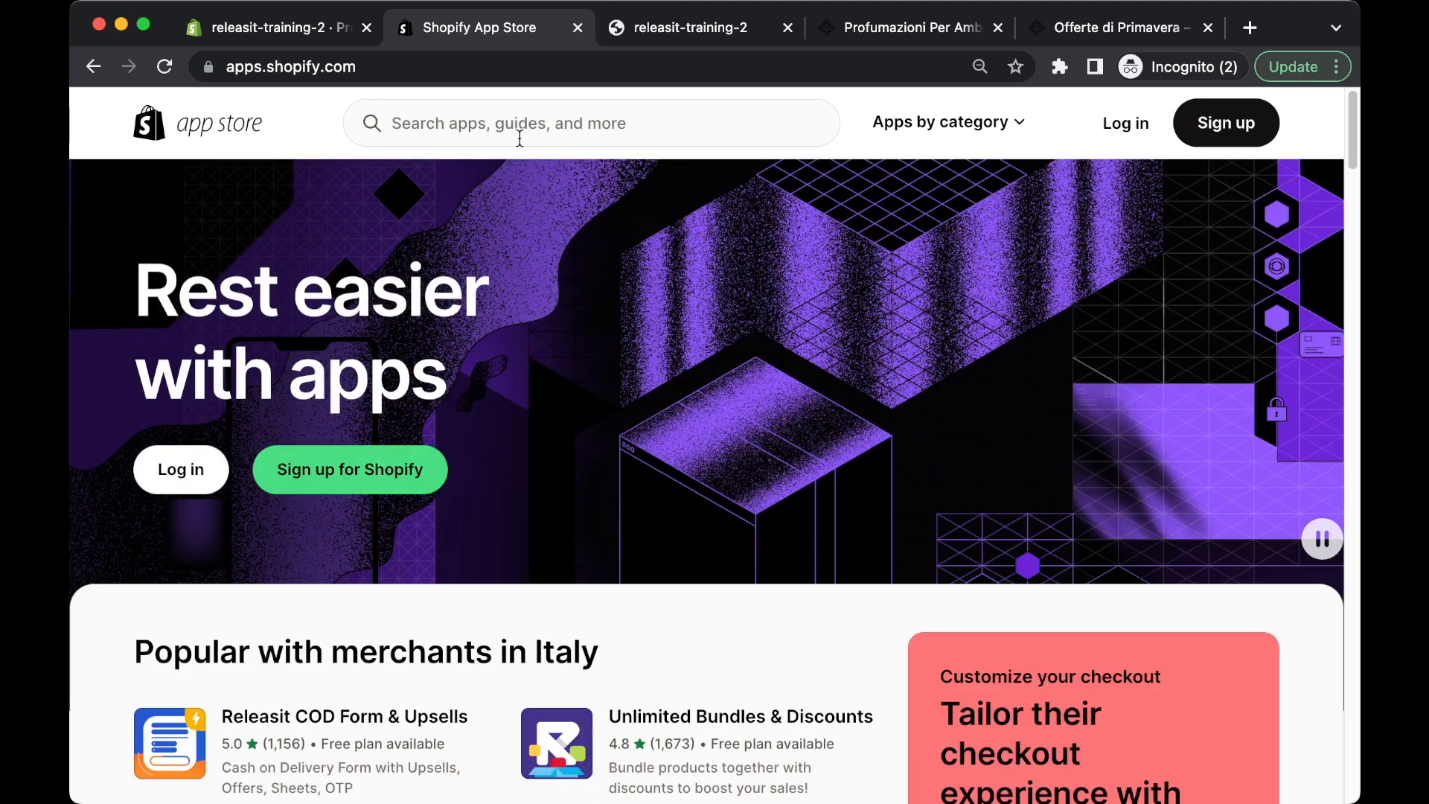
left_click(518, 124)
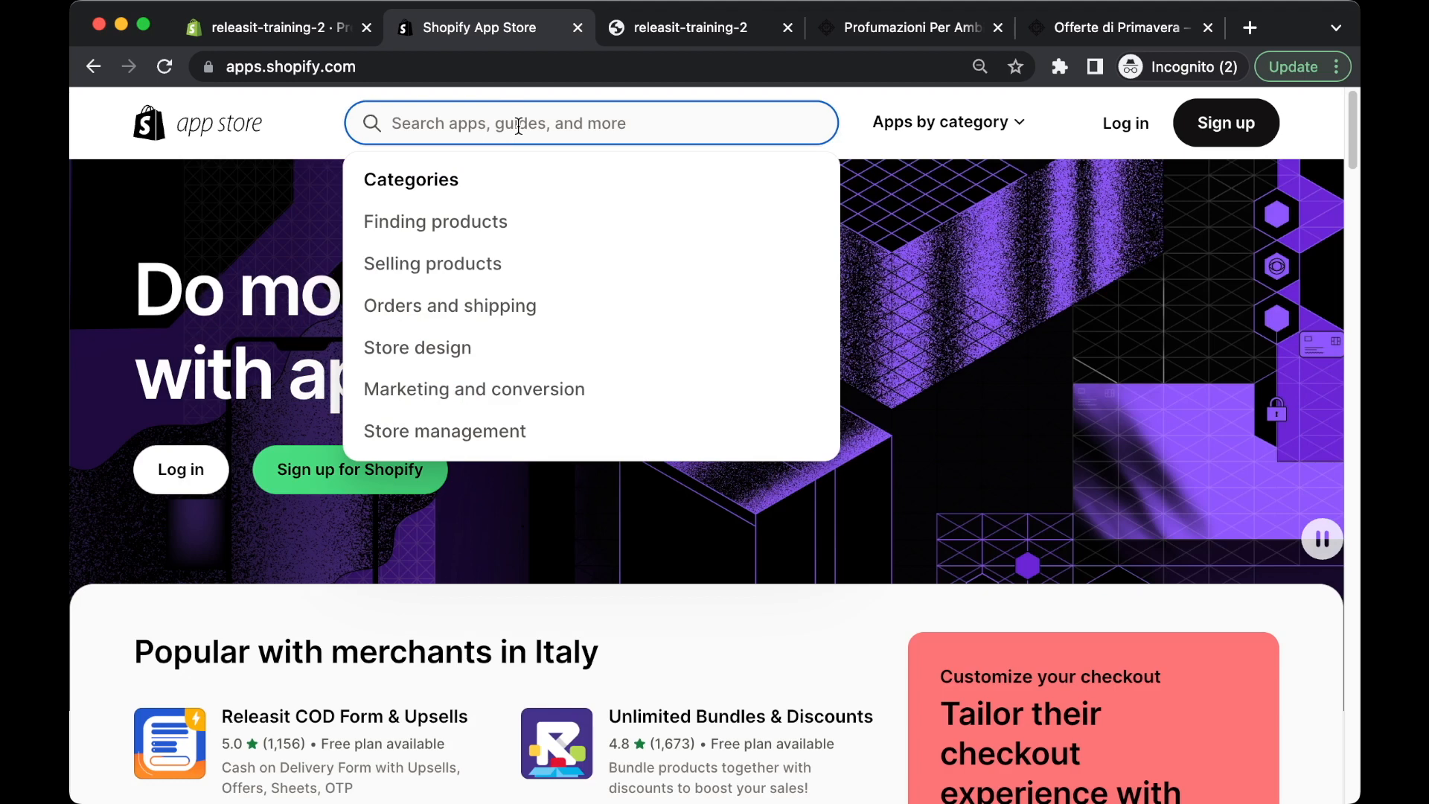
type("releasit")
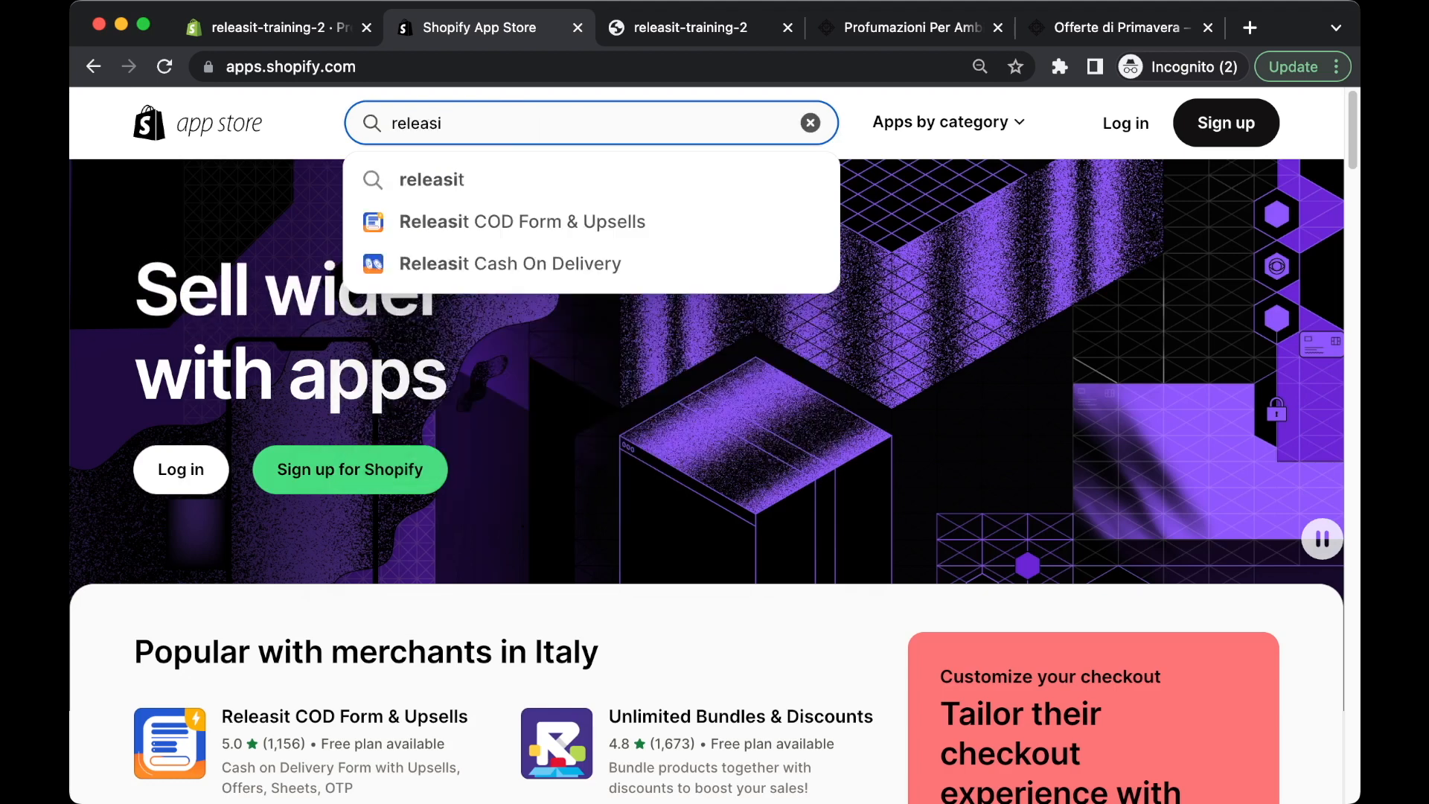
key("Return")
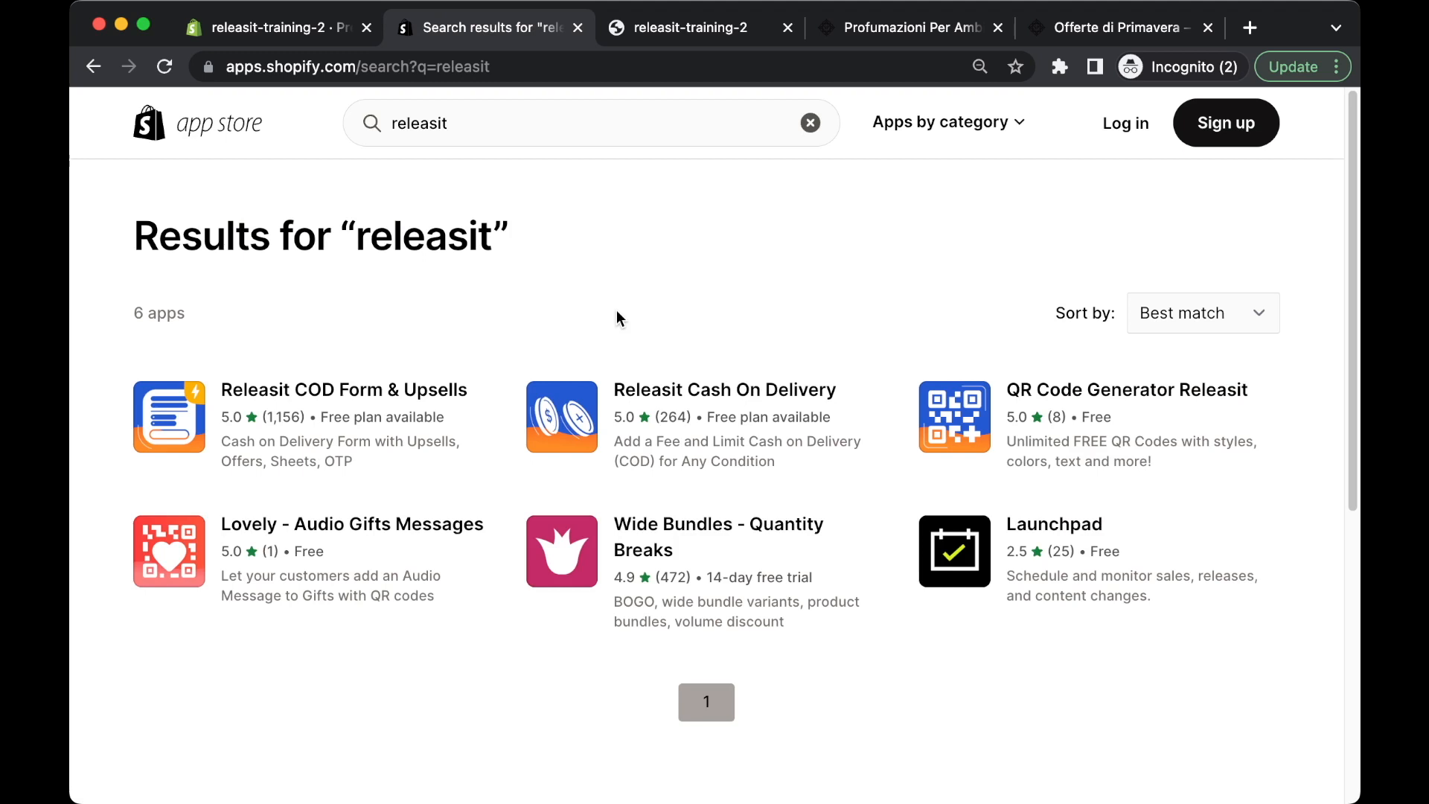
- Open the Releasit COD Form & Upsells and Releasit Cash On Delivery listings in separate tabs, and view the COD Form & Upsells listing
left_click(363, 395, "super")
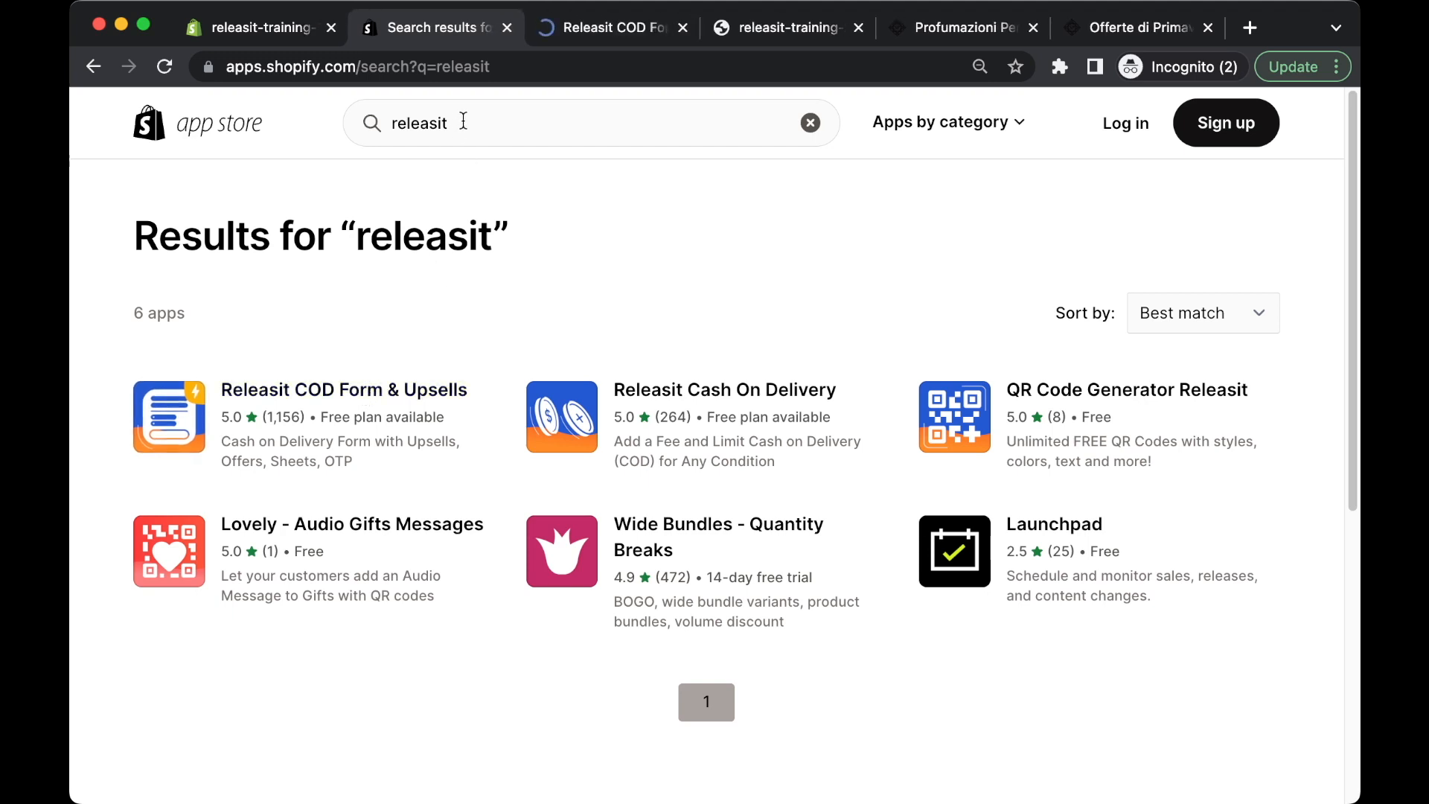
left_click_drag(462, 123, 383, 123)
left_click(296, 240)
left_click(654, 393, "super")
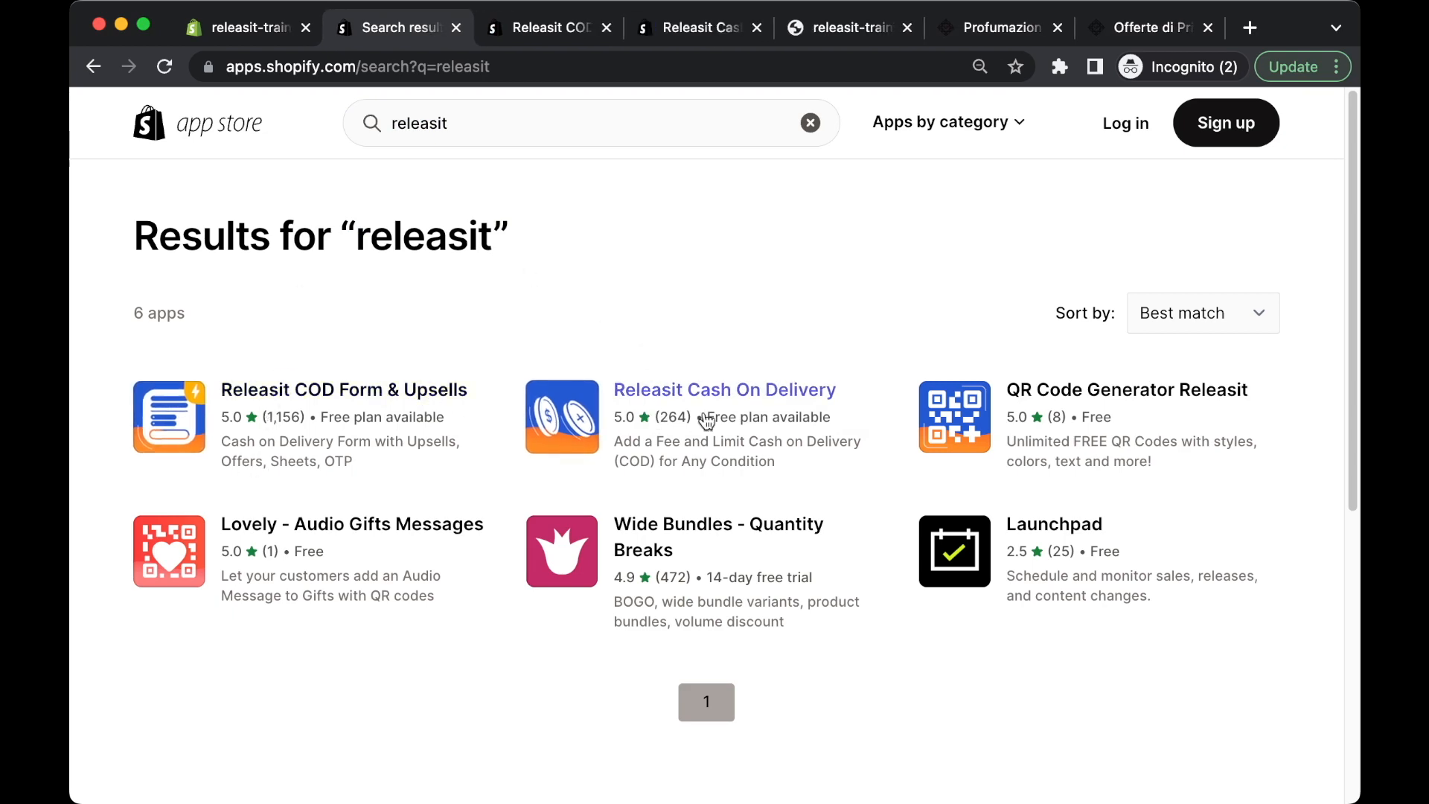
left_click(523, 31)
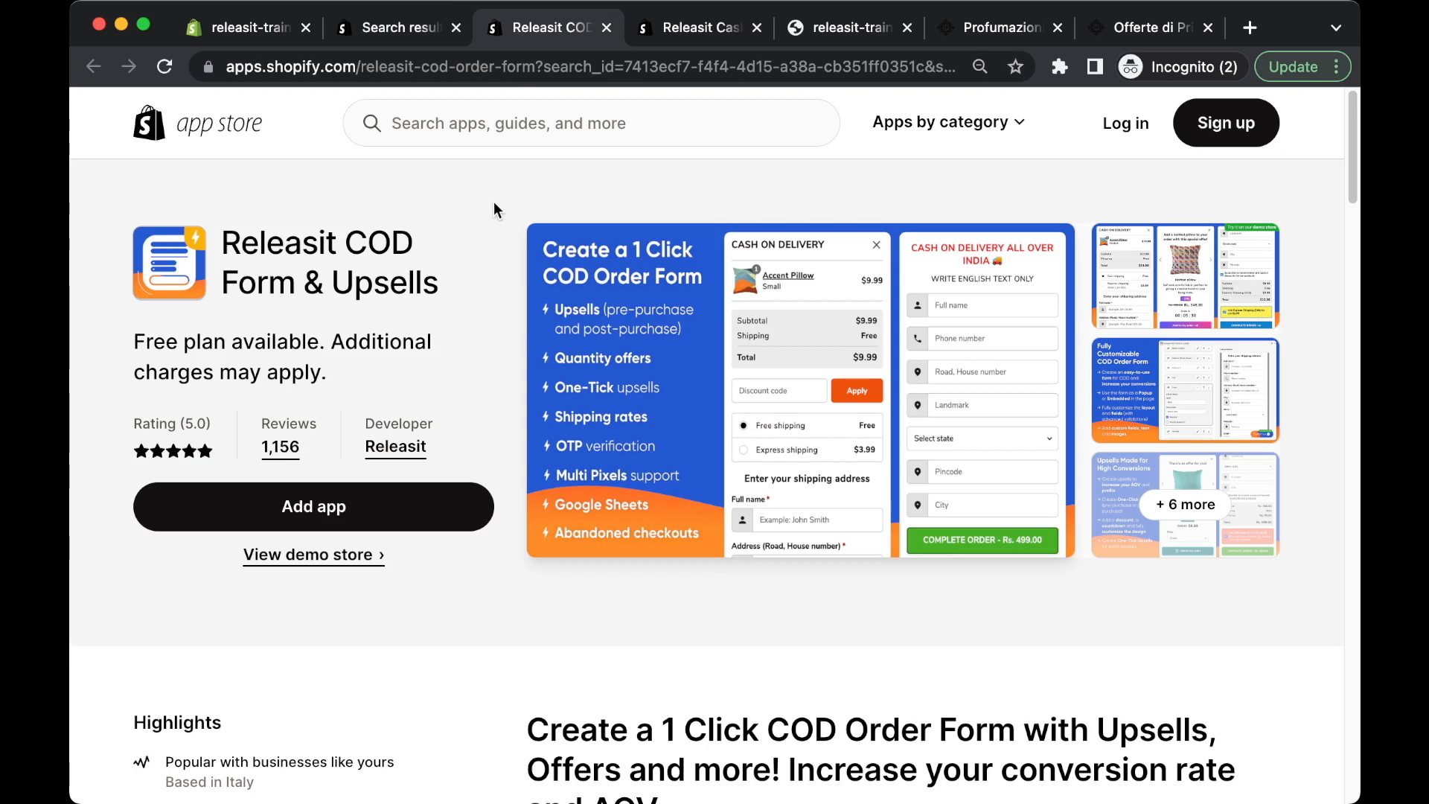
- Revisit the App Store search results for "releasit" and return to the Releasit COD Form & Upsells listing
left_click(375, 26)
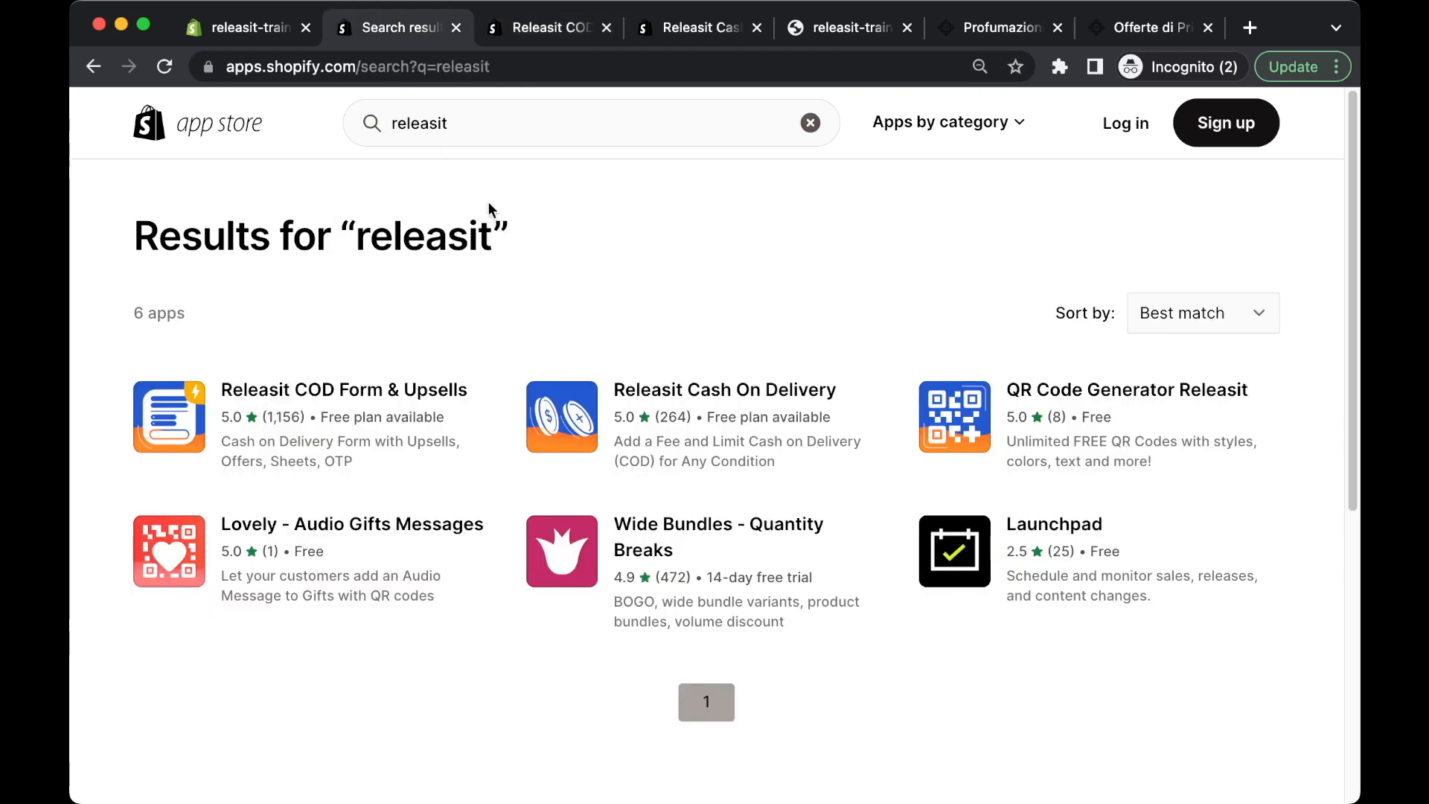
left_click(465, 133)
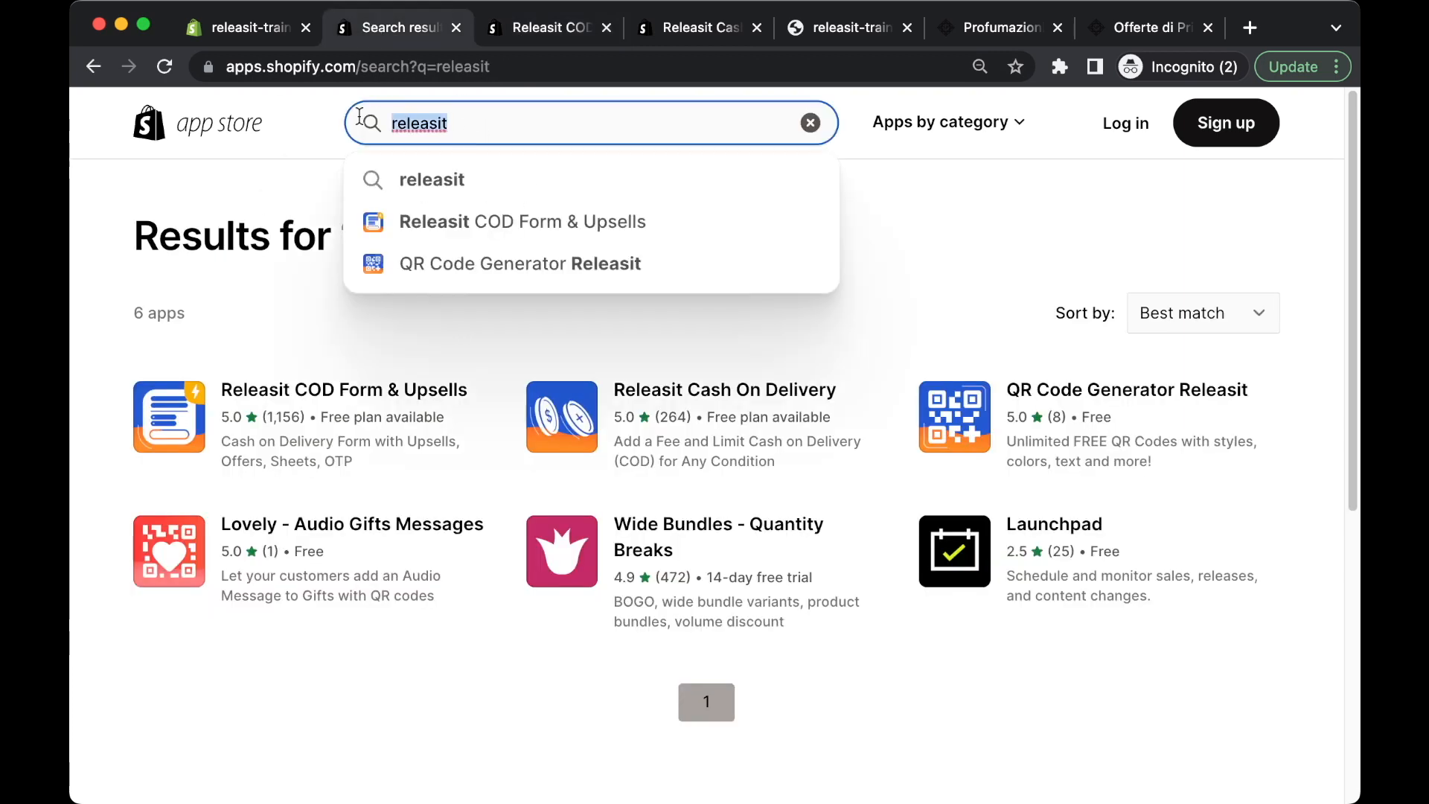
left_click(251, 229)
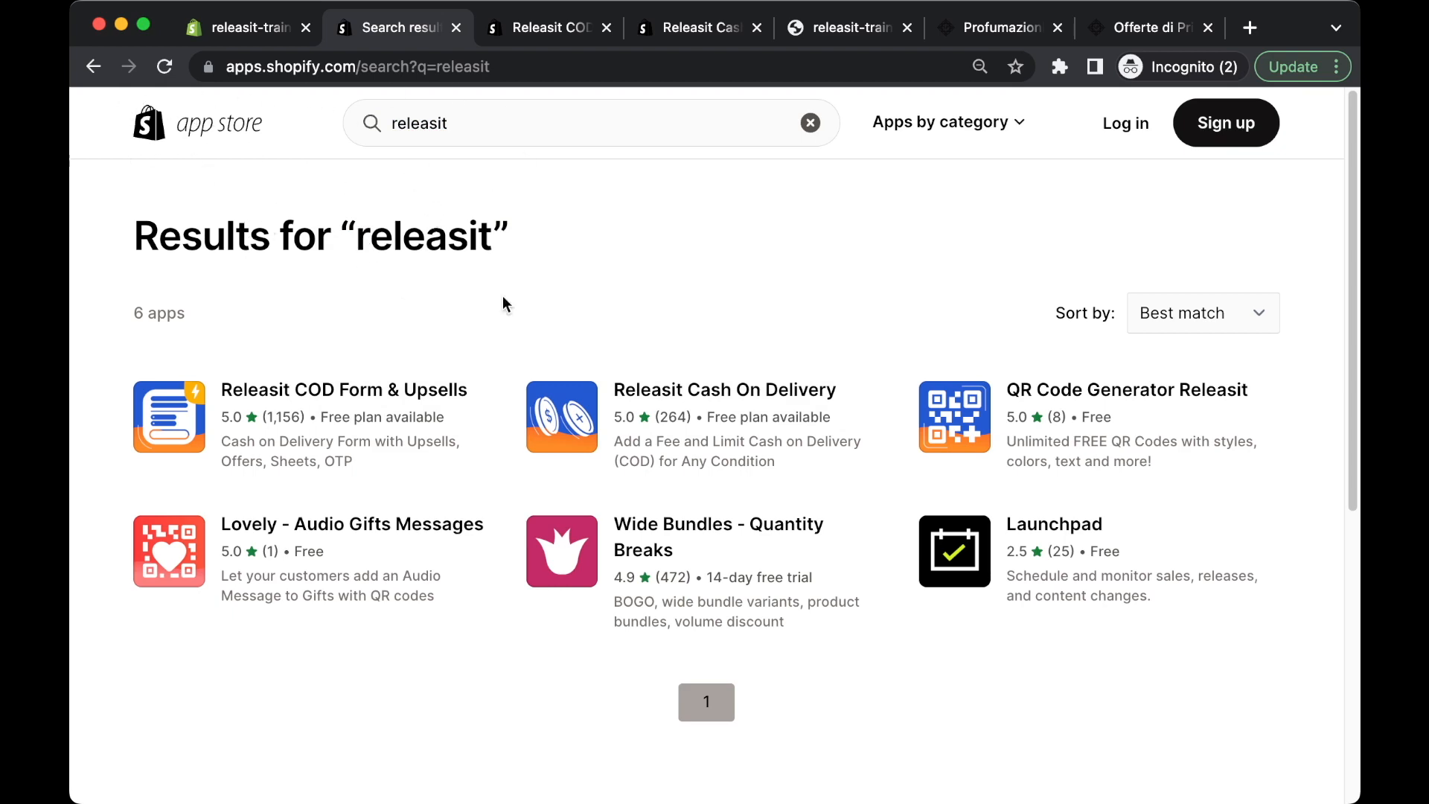
left_click(536, 37)
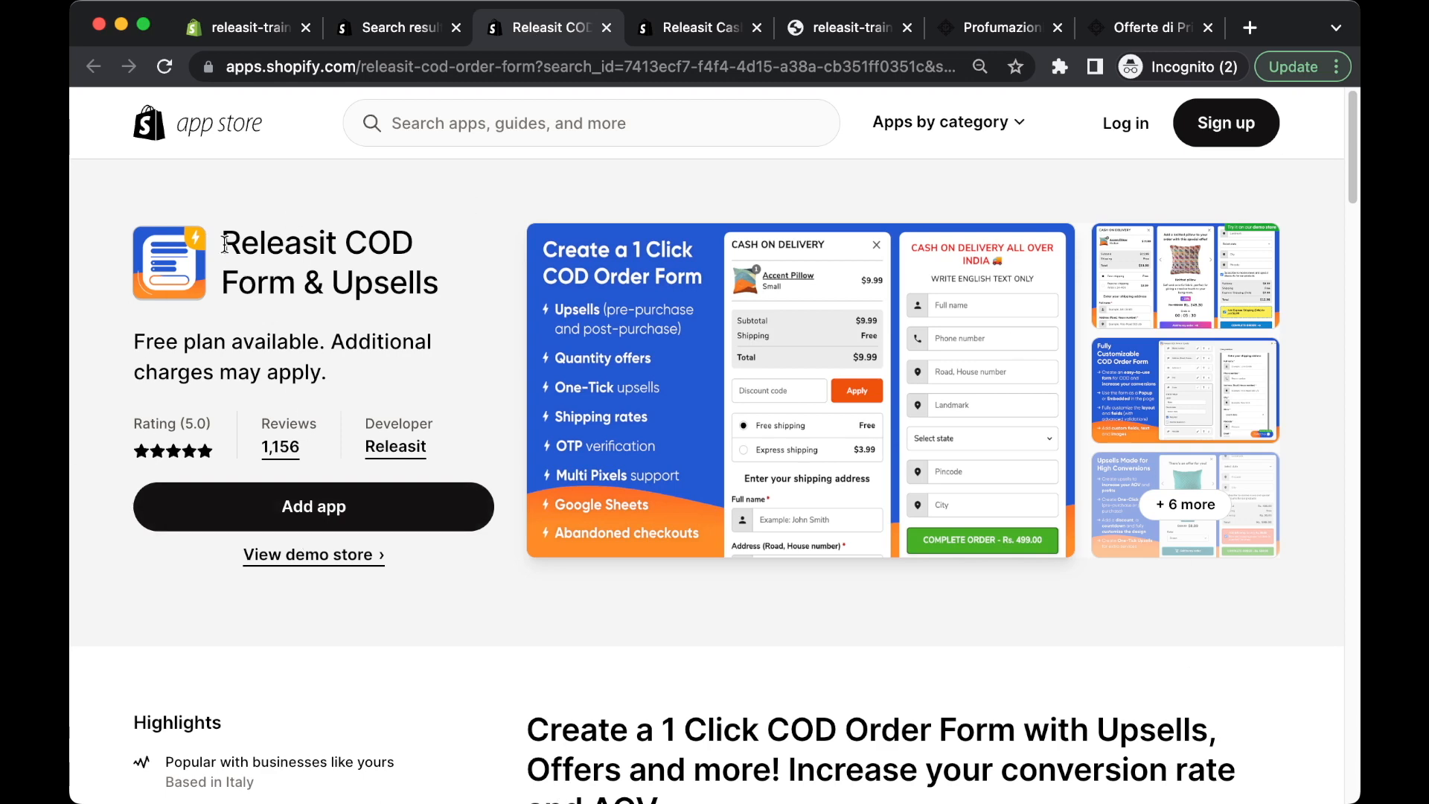
- Examine the Releasit COD Form & Upsells listing's feature description, pricing plans and customer reviews
scroll(849, 400, "down", 3)
scroll(849, 399, "down", 10)
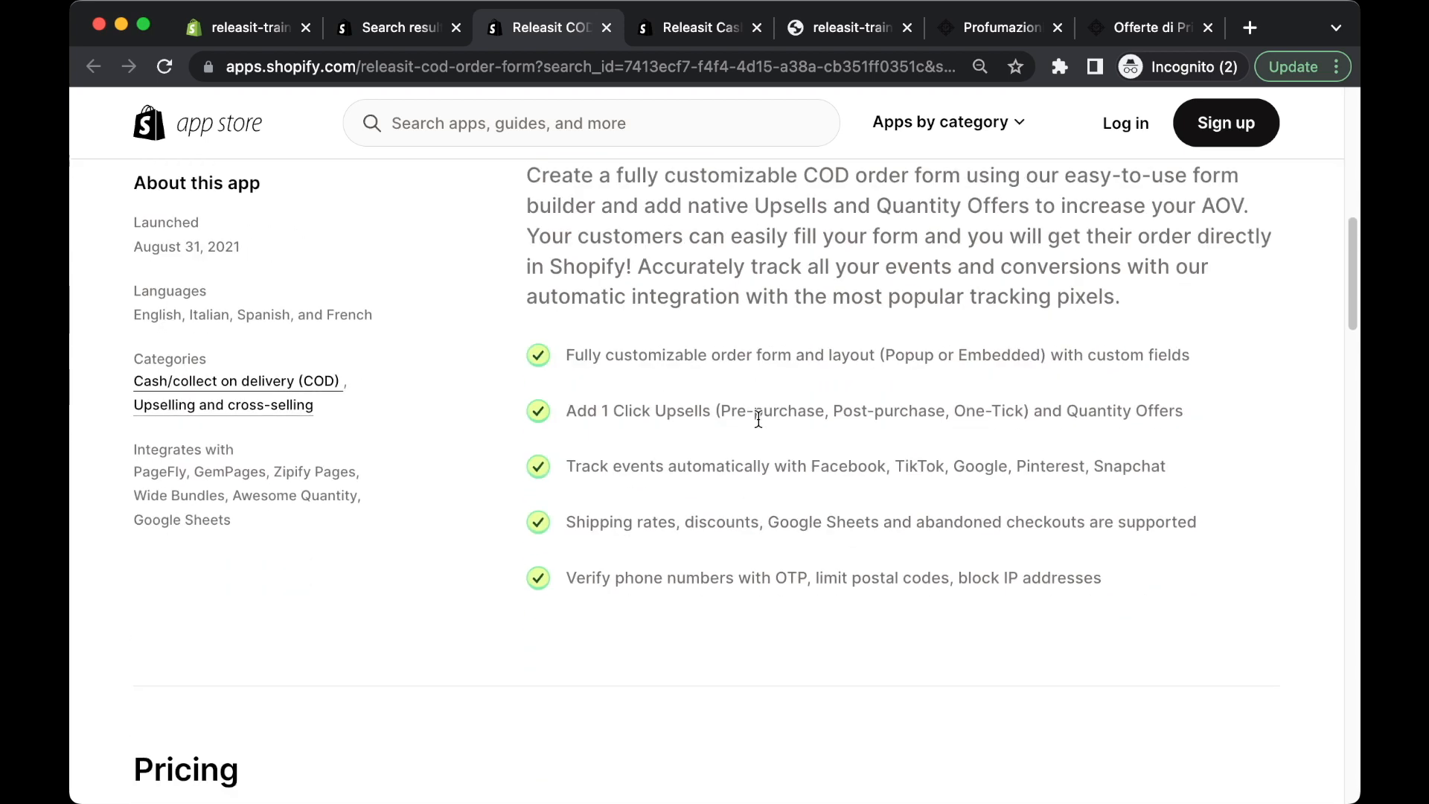
scroll(758, 419, "down", 5)
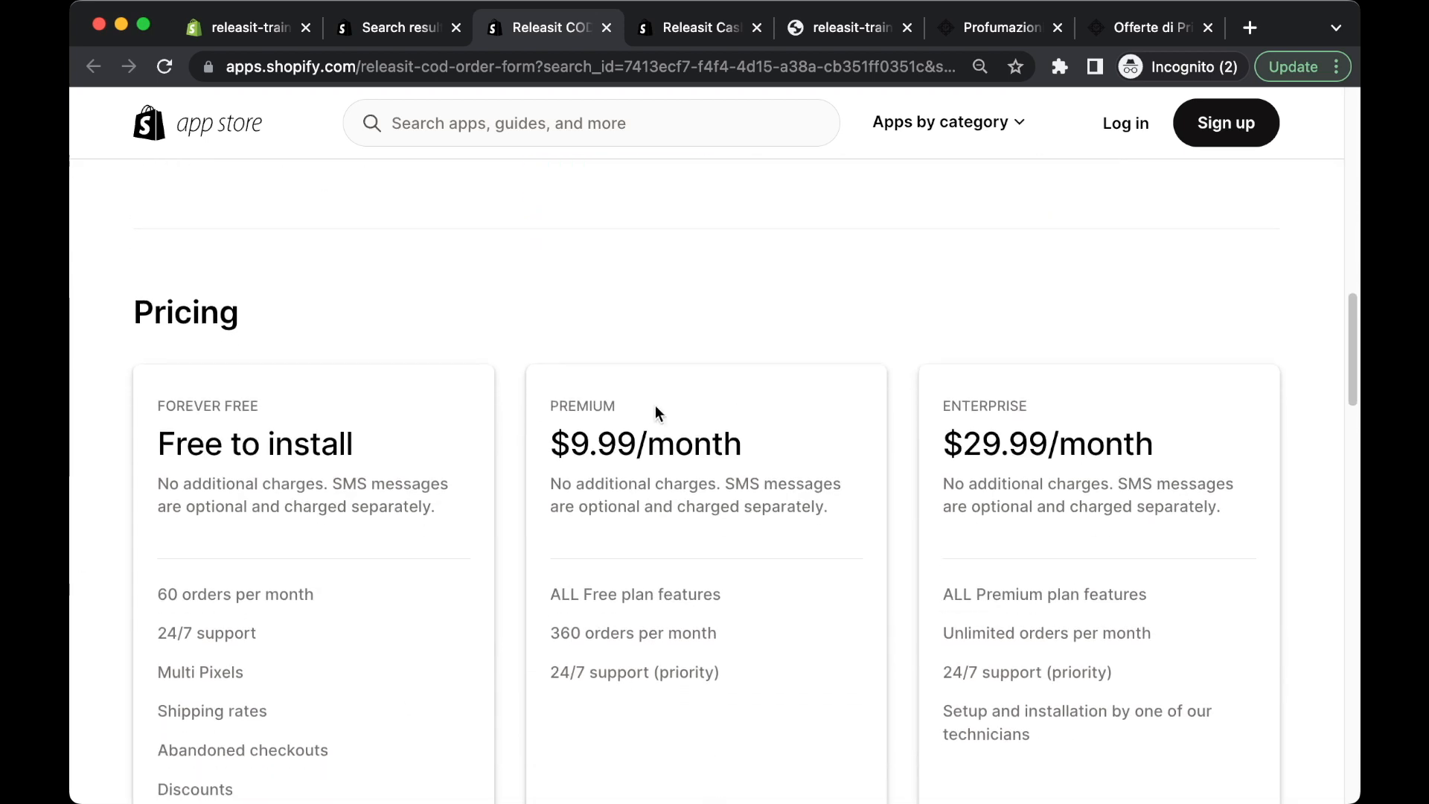
scroll(569, 424, "down", 1)
left_click_drag(149, 354, 765, 351)
left_click_drag(940, 355, 1113, 381)
scroll(871, 443, "down", 10)
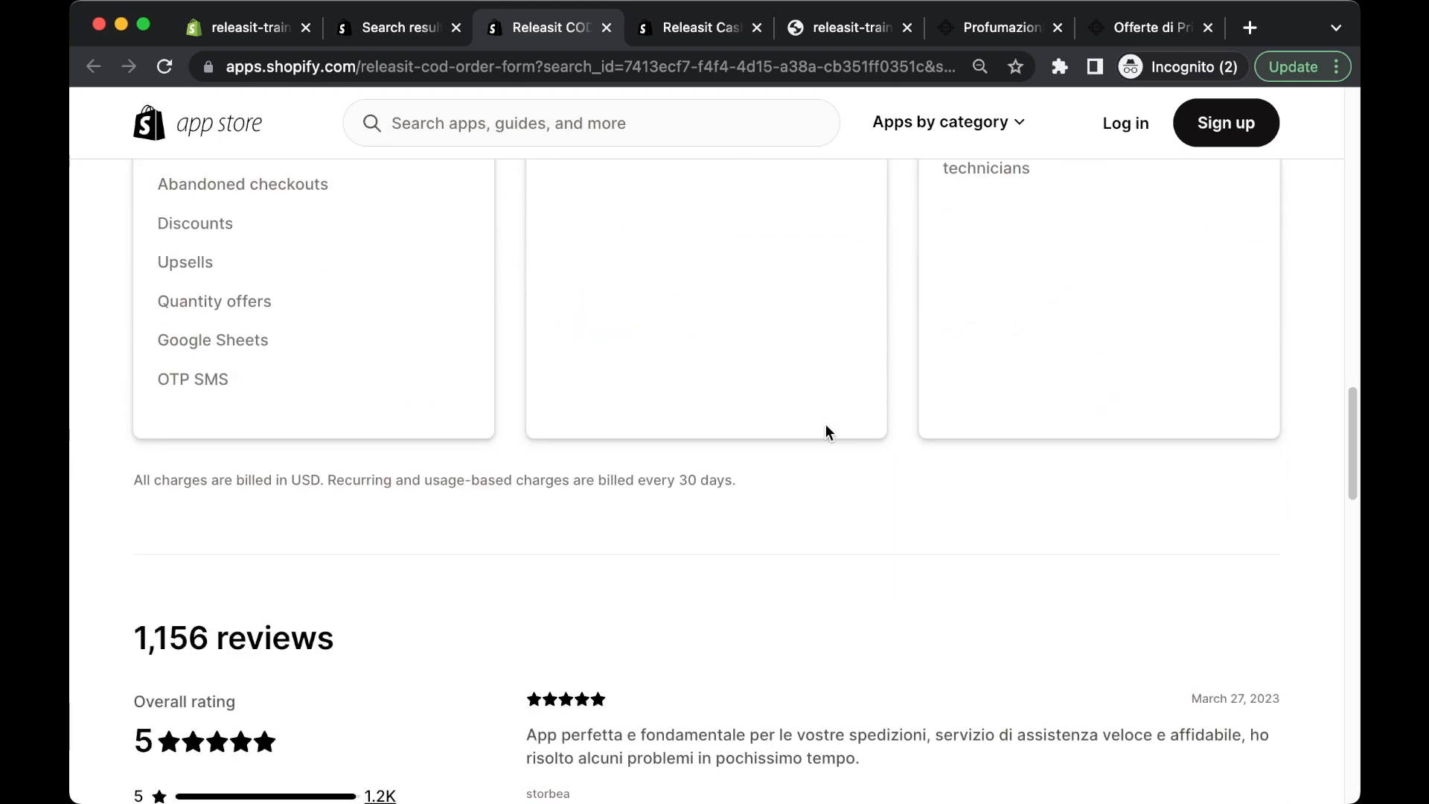
scroll(649, 512, "down", 5)
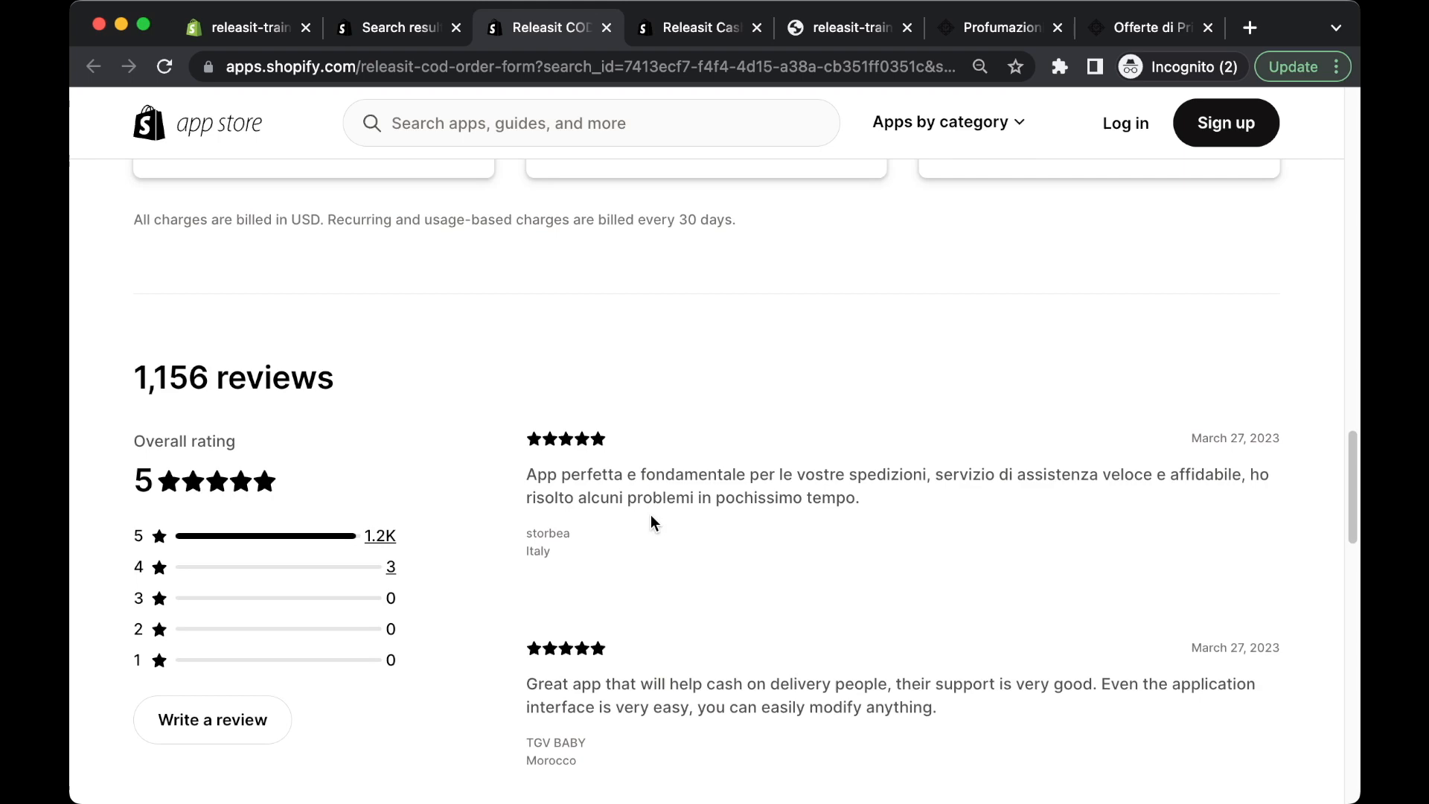
scroll(622, 625, "down", 4)
scroll(729, 465, "up", 20)
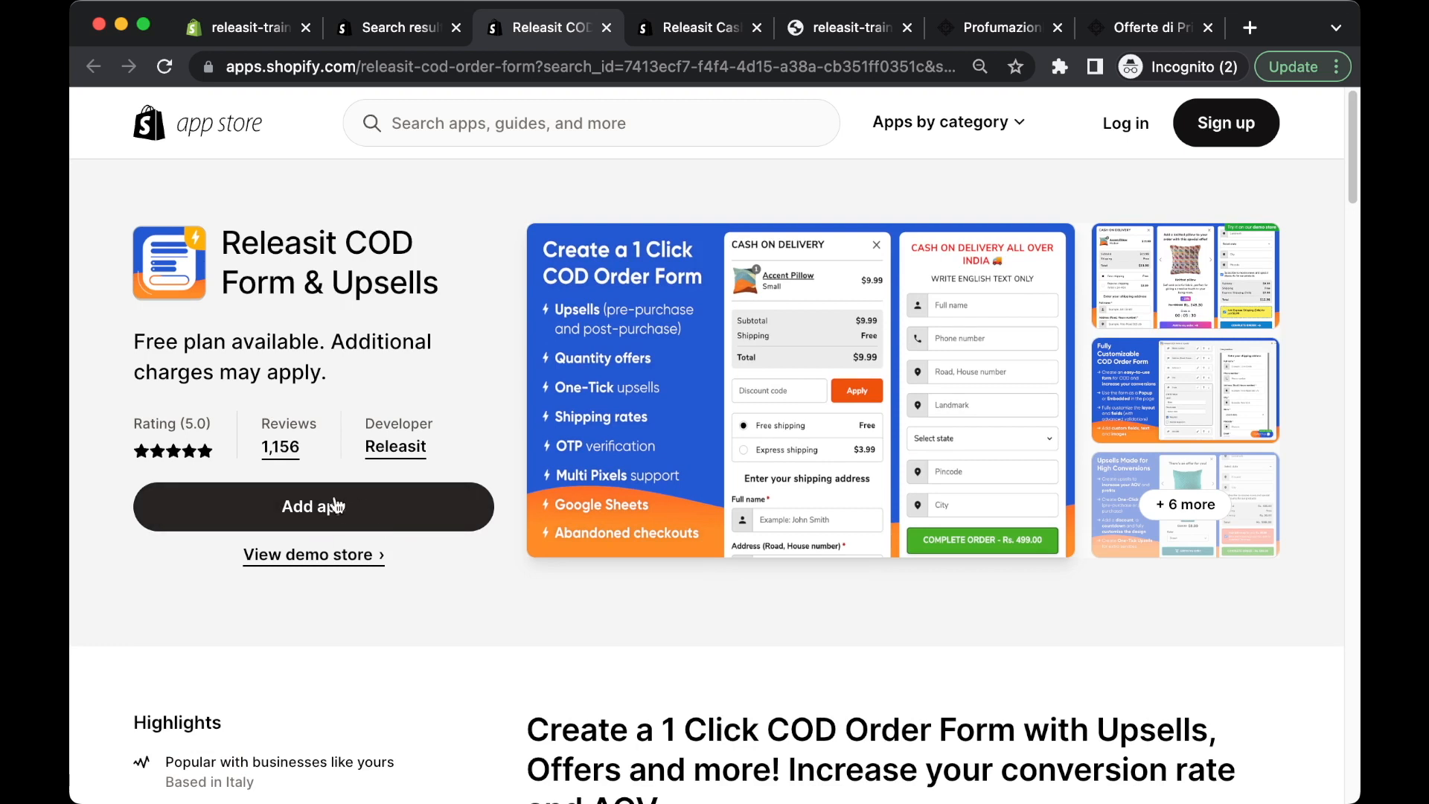
- Start adding Releasit COD Form & Upsells with the listed Shopify account, view the store selection and dismiss it
left_click(386, 520)
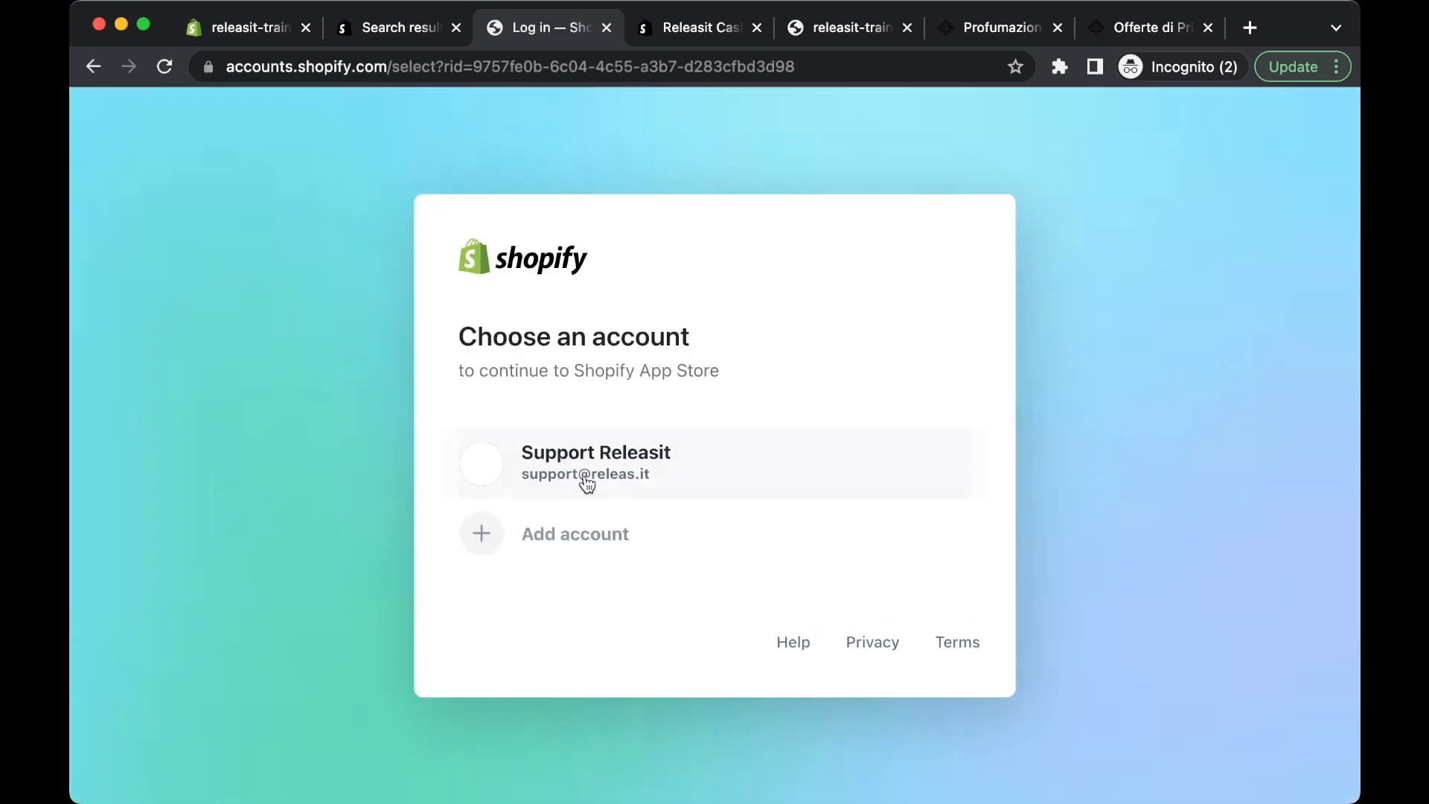
left_click(588, 475)
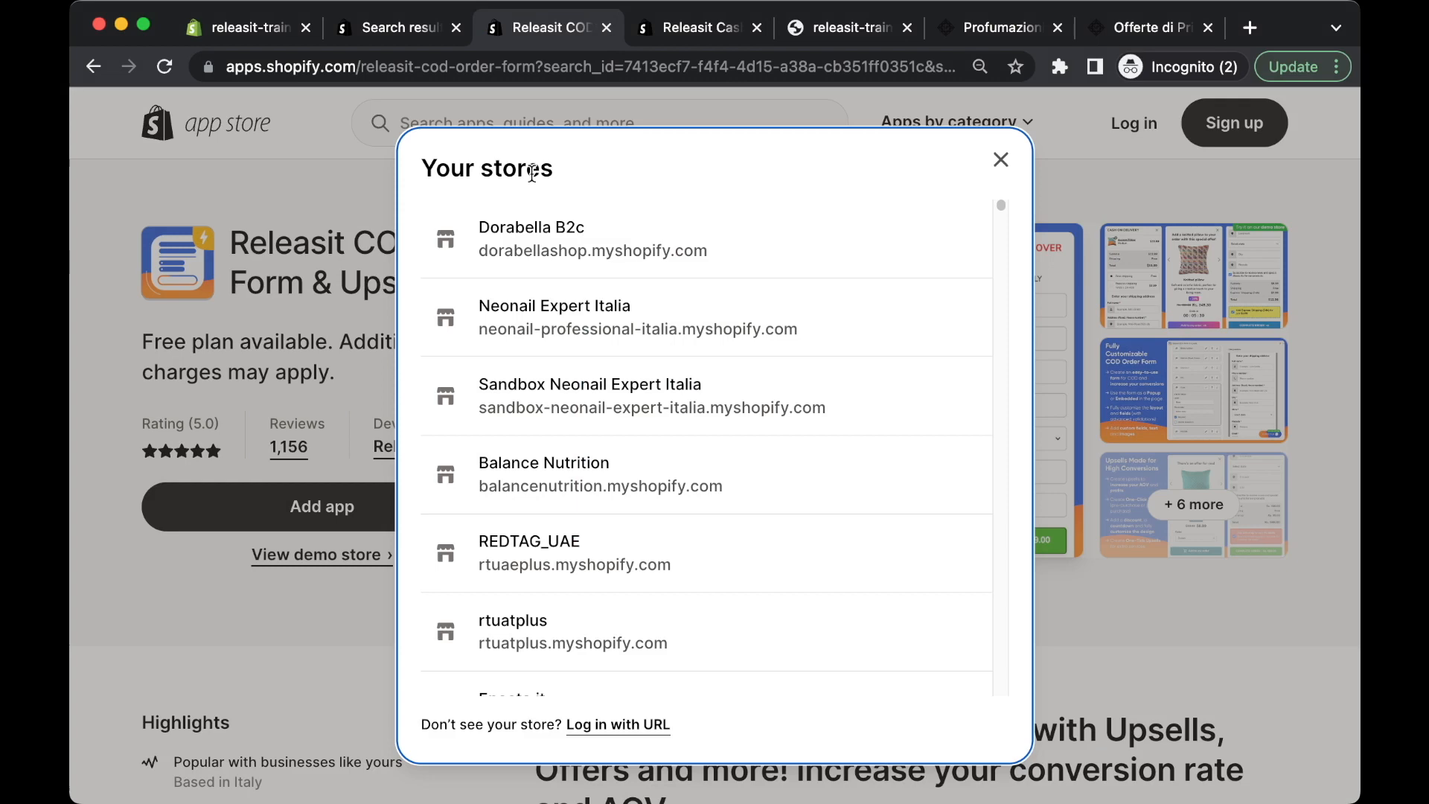
left_click(1000, 159)
- Close the App Store tabs and open Releasit COD Form & Upsells from the installed apps in the Shopify admin
left_click(606, 28)
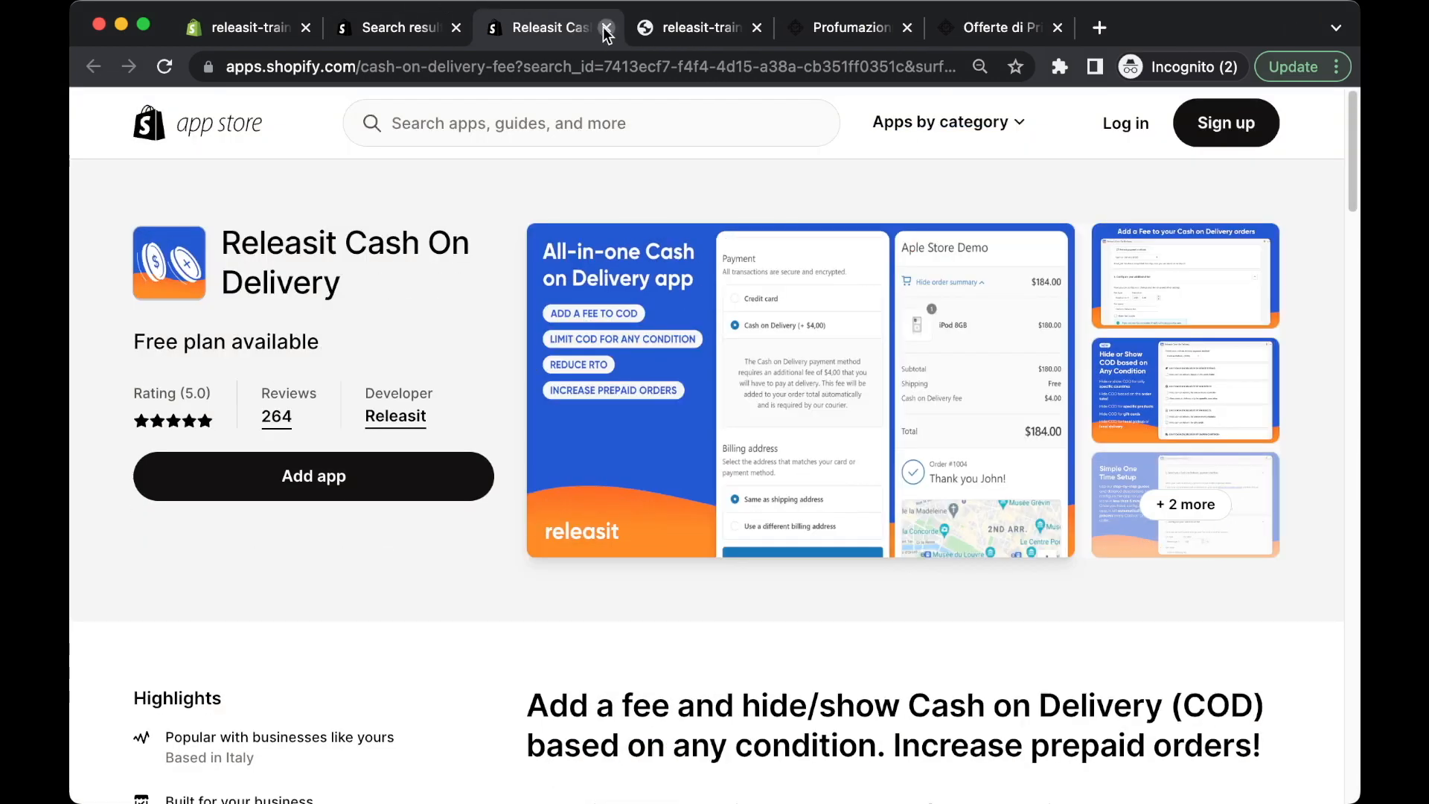
left_click(607, 27)
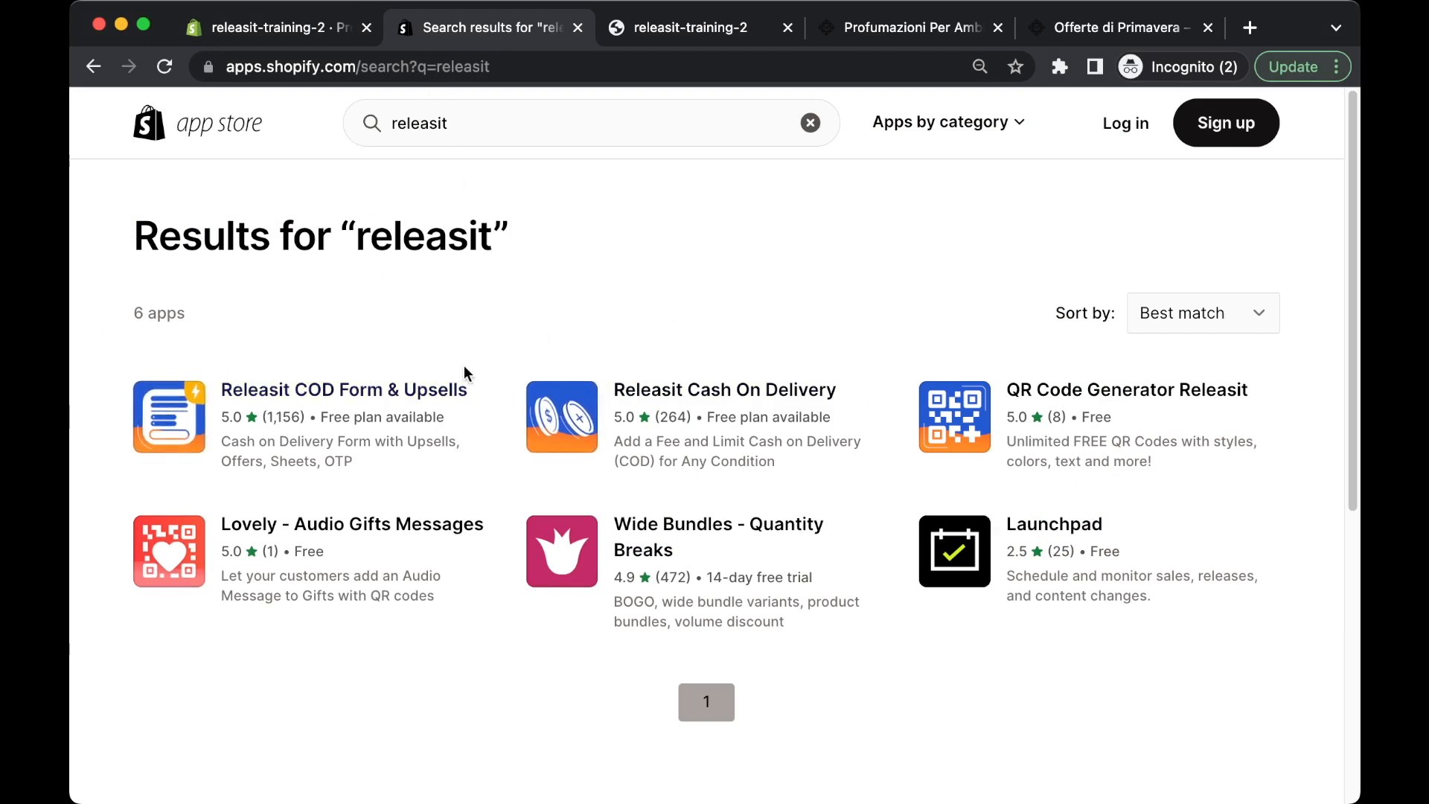
left_click(578, 27)
left_click(287, 31)
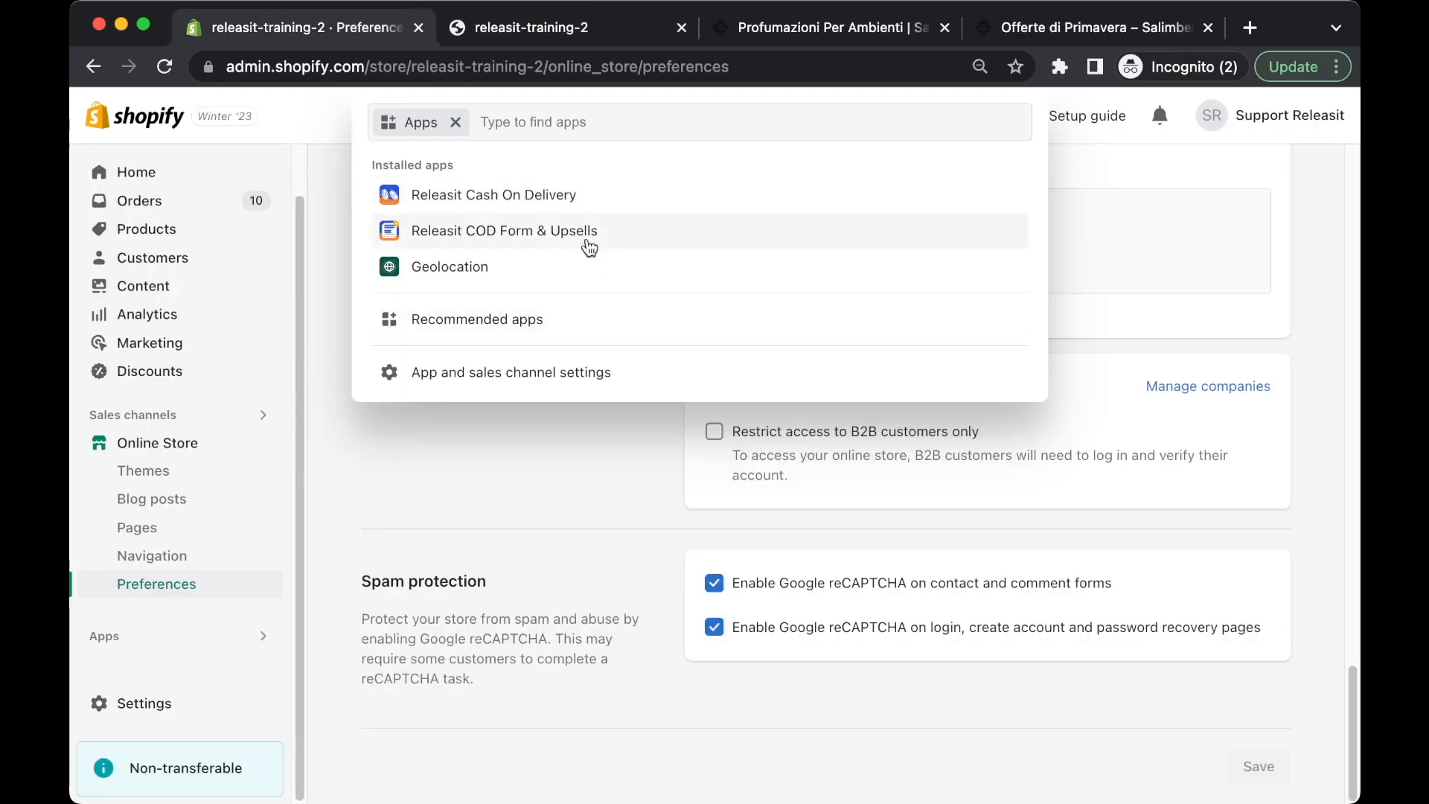
left_click(494, 230)
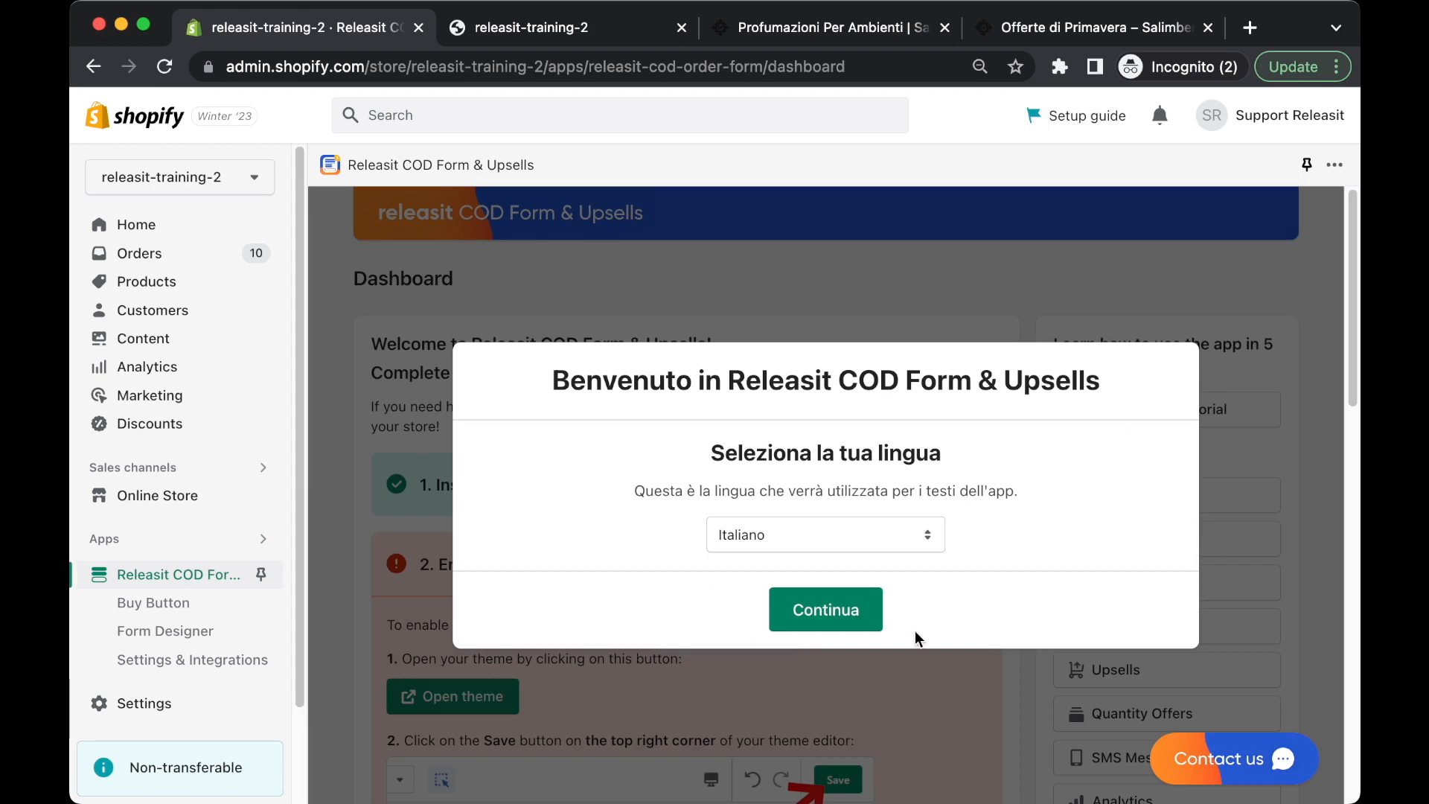
- Look over the Releasit COD Form & Upsells entry and its subpages in the admin navigation
scroll(278, 434, "down", 2)
scroll(182, 447, "up", 2)
scroll(606, 562, "down", 15)
scroll(612, 549, "up", 15)
scroll(212, 506, "down", 1)
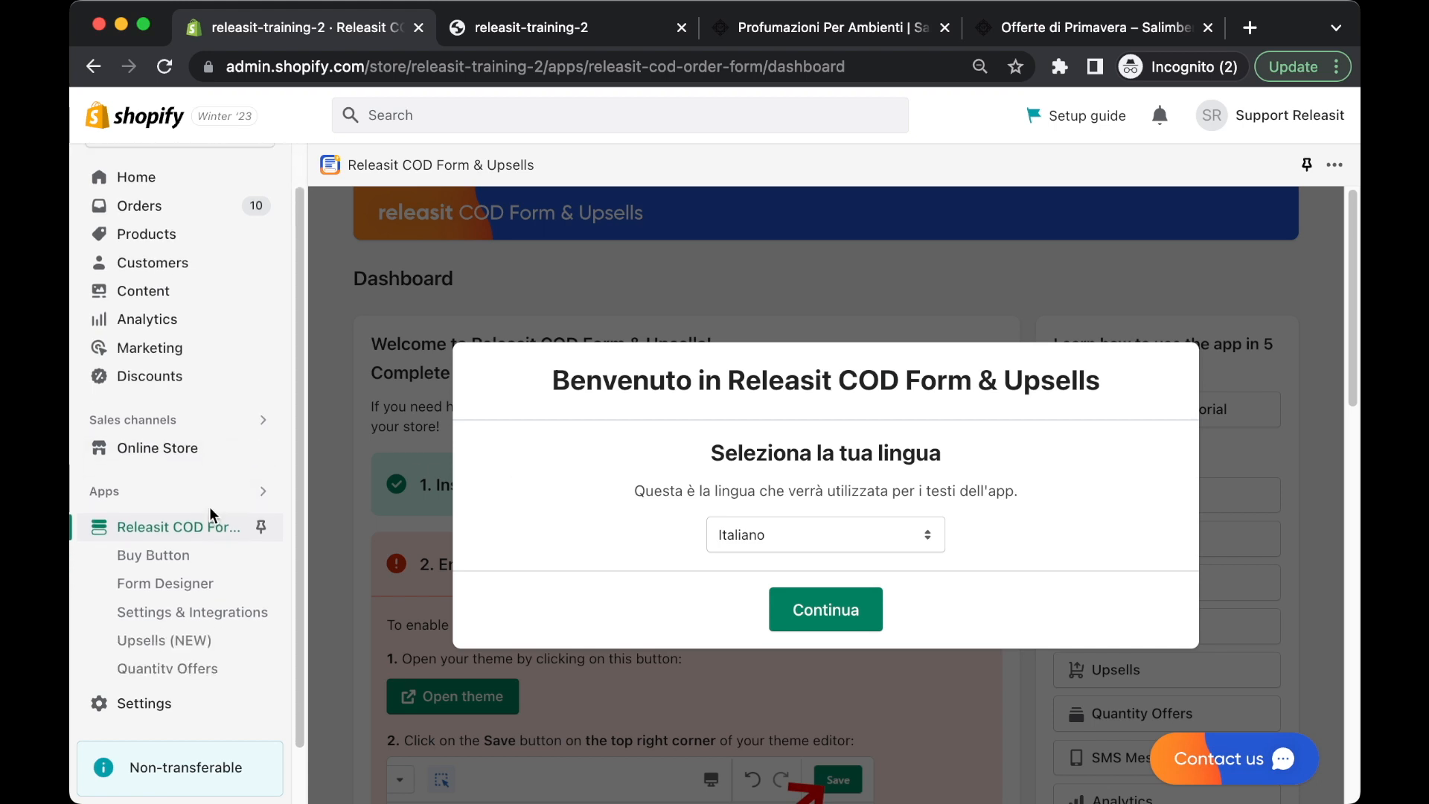
scroll(209, 510, "down", 2)
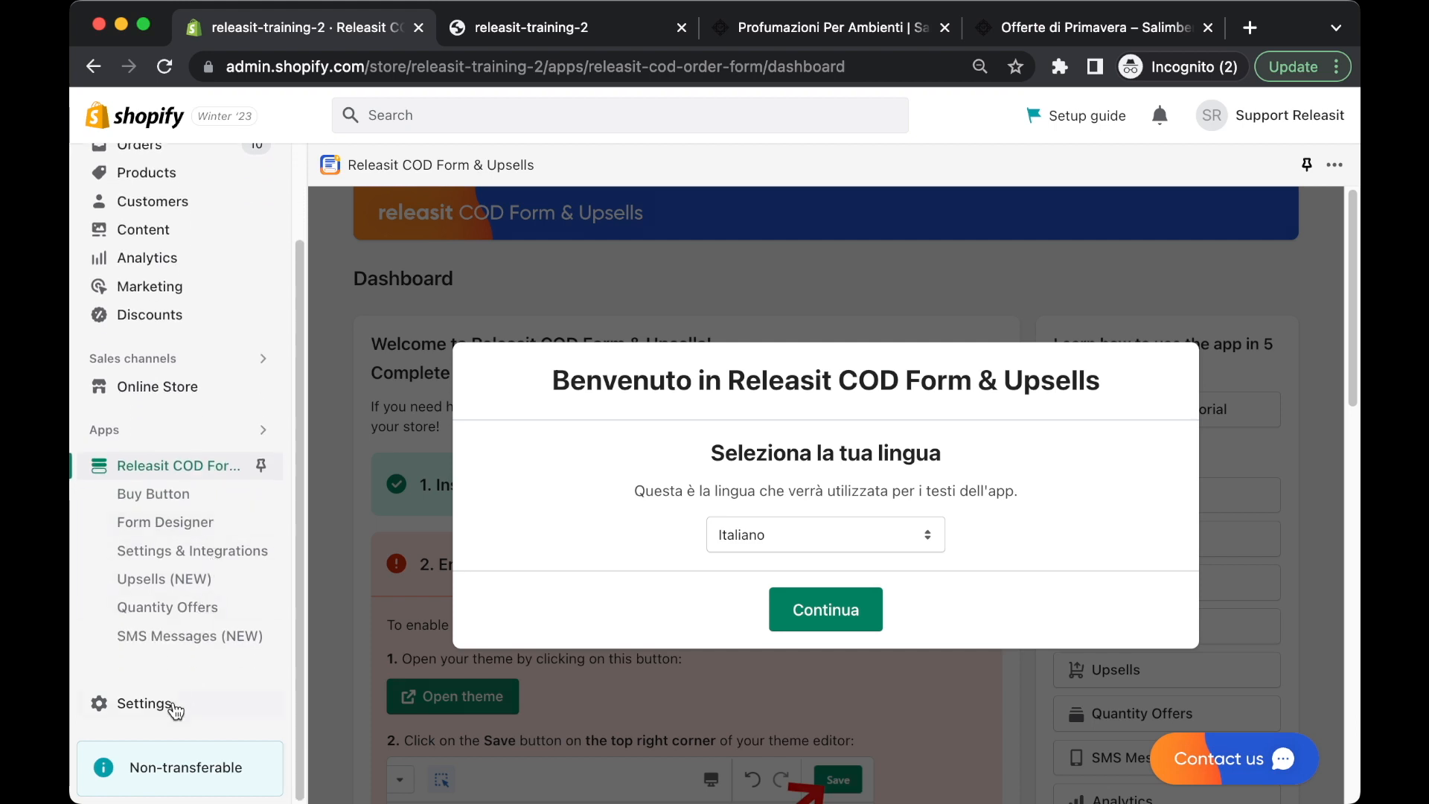
scroll(171, 699, "up", 2)
scroll(173, 606, "down", 2)
- Open the store's Settings and review Store details, including the profile, billing information, currency, time zone, units and order ID format
left_click(148, 705)
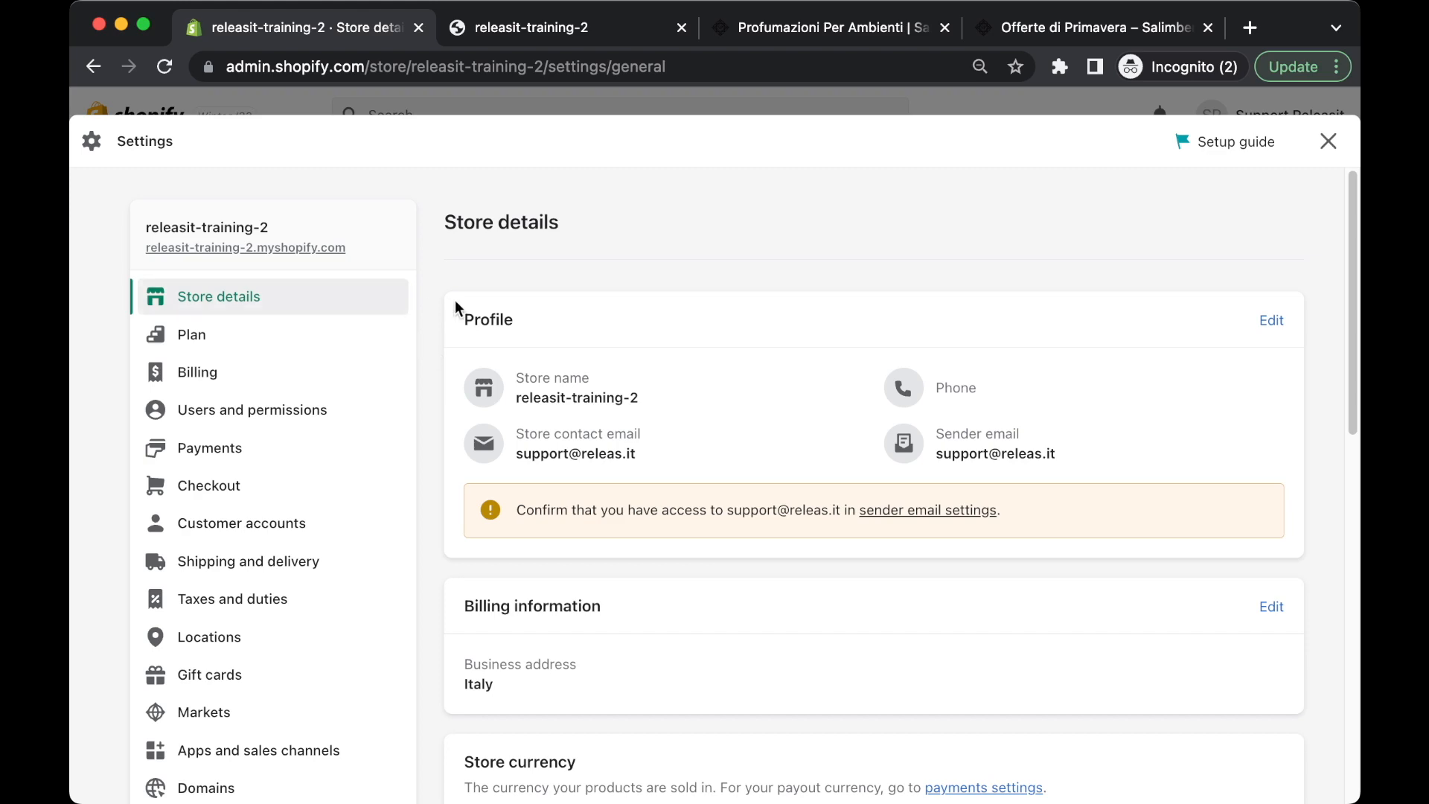
scroll(914, 510, "down", 3)
scroll(960, 419, "up", 3)
scroll(778, 576, "down", 3)
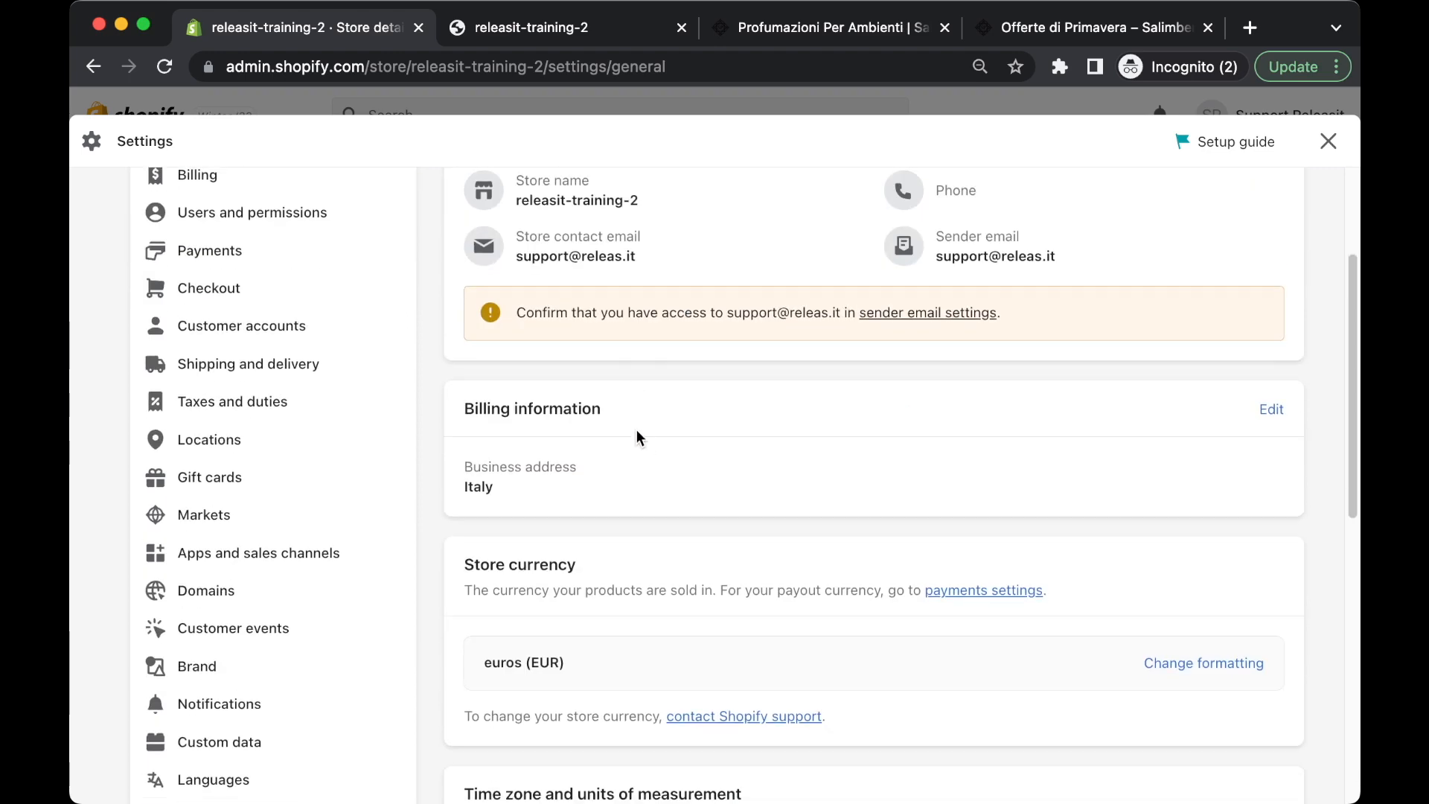
scroll(568, 414, "down", 4)
scroll(591, 466, "up", 3)
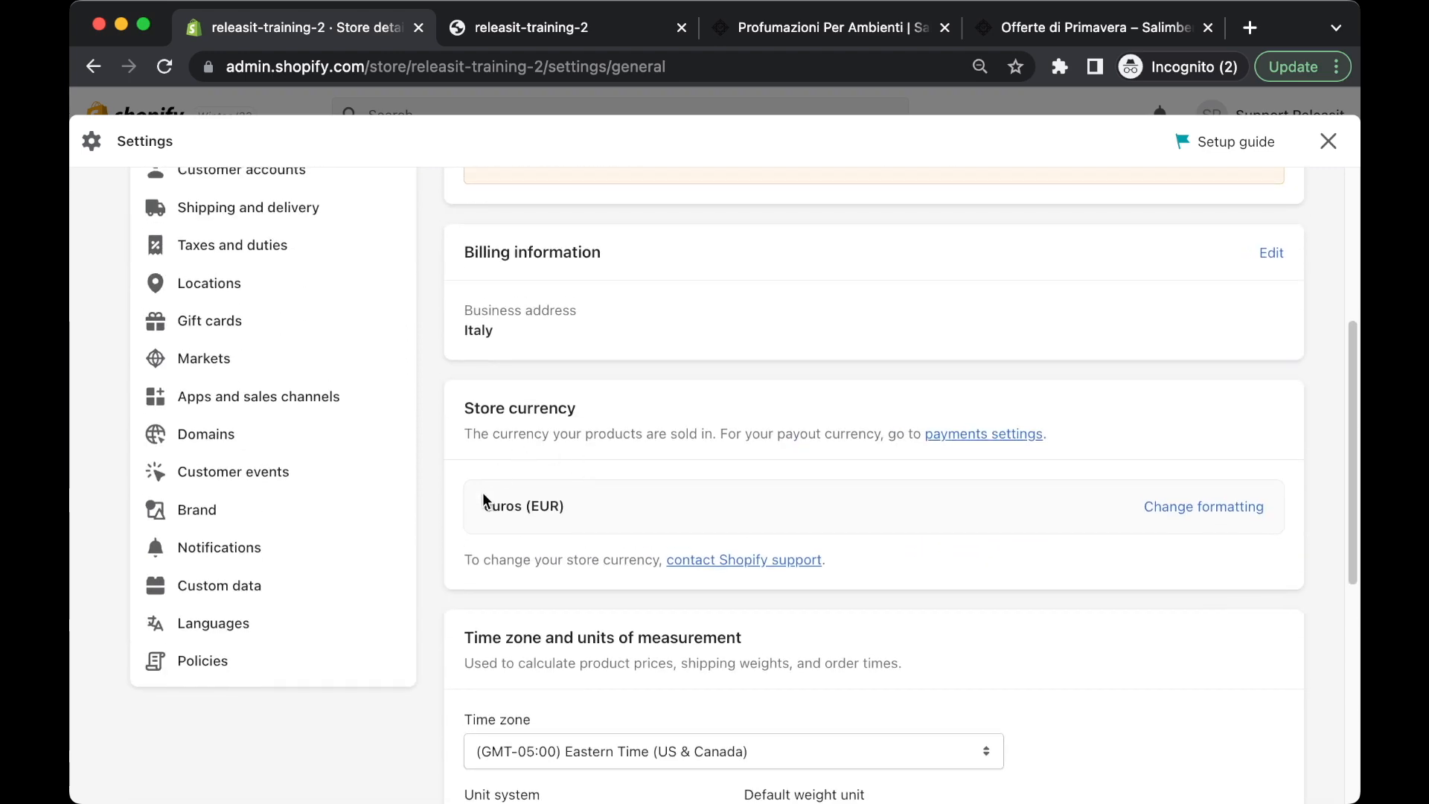
scroll(537, 504, "down", 6)
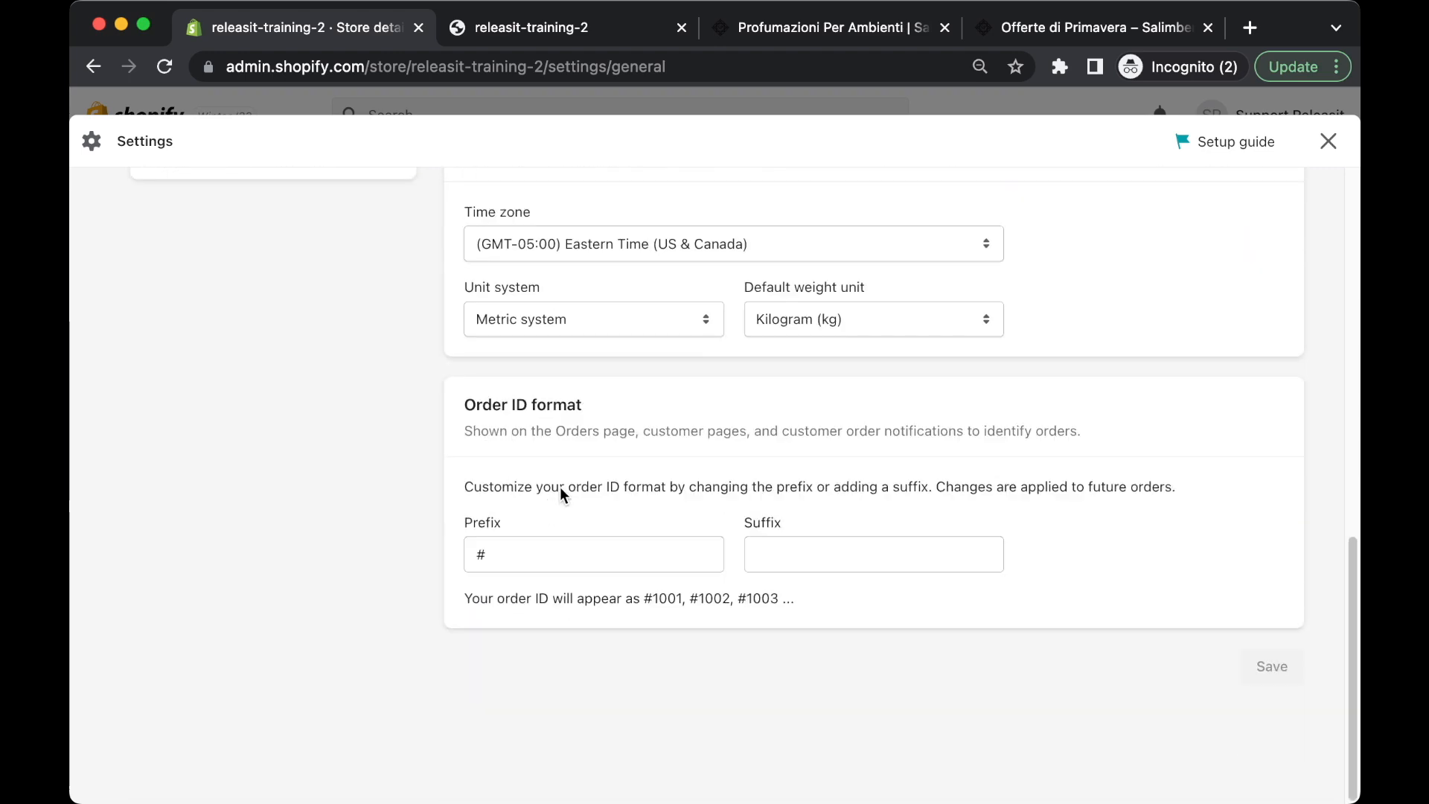
scroll(623, 548, "up", 12)
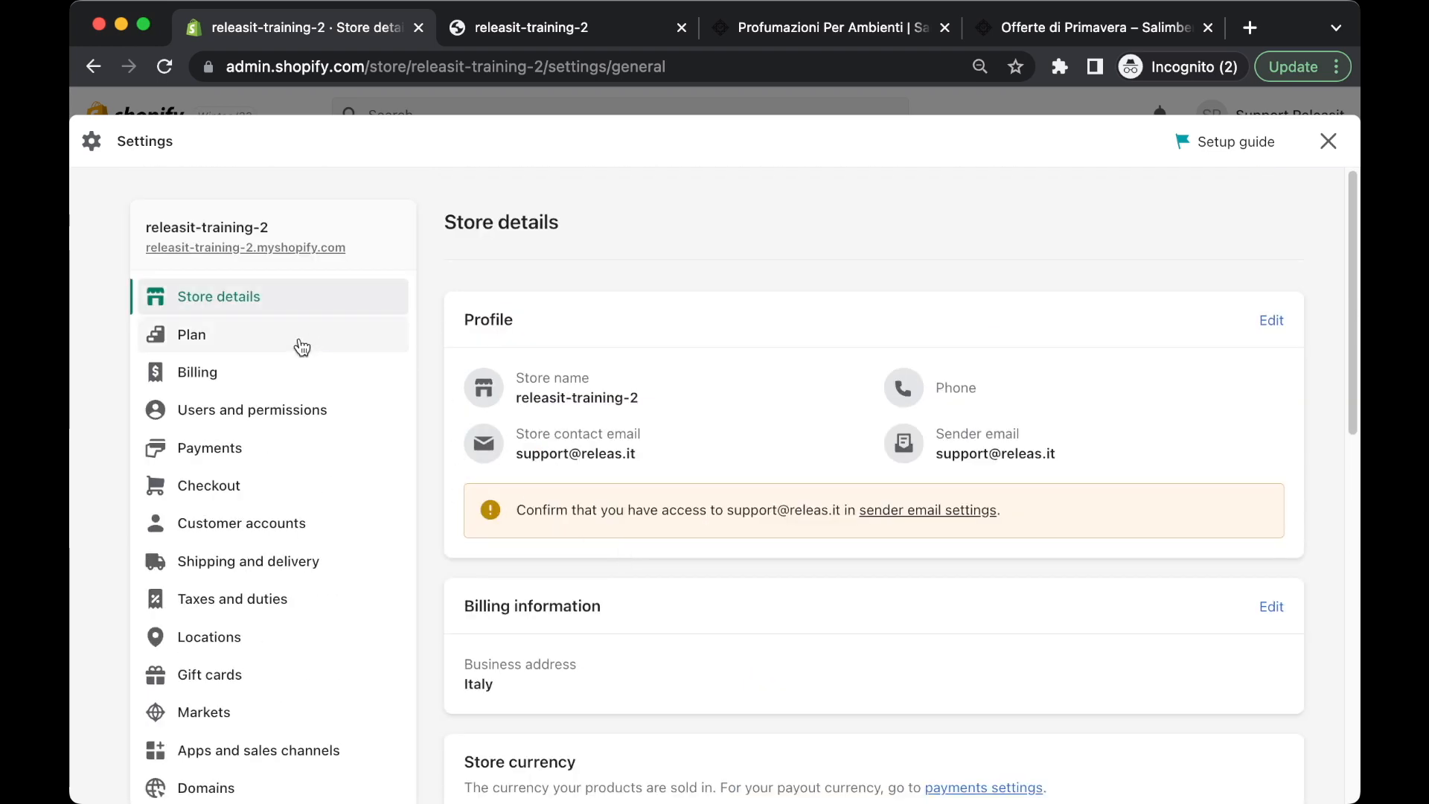
- Review the Payments settings, covering the payment gateway, additional payment methods, and the Bank Deposit and Cash on Delivery (COD) manual methods
left_click(202, 449)
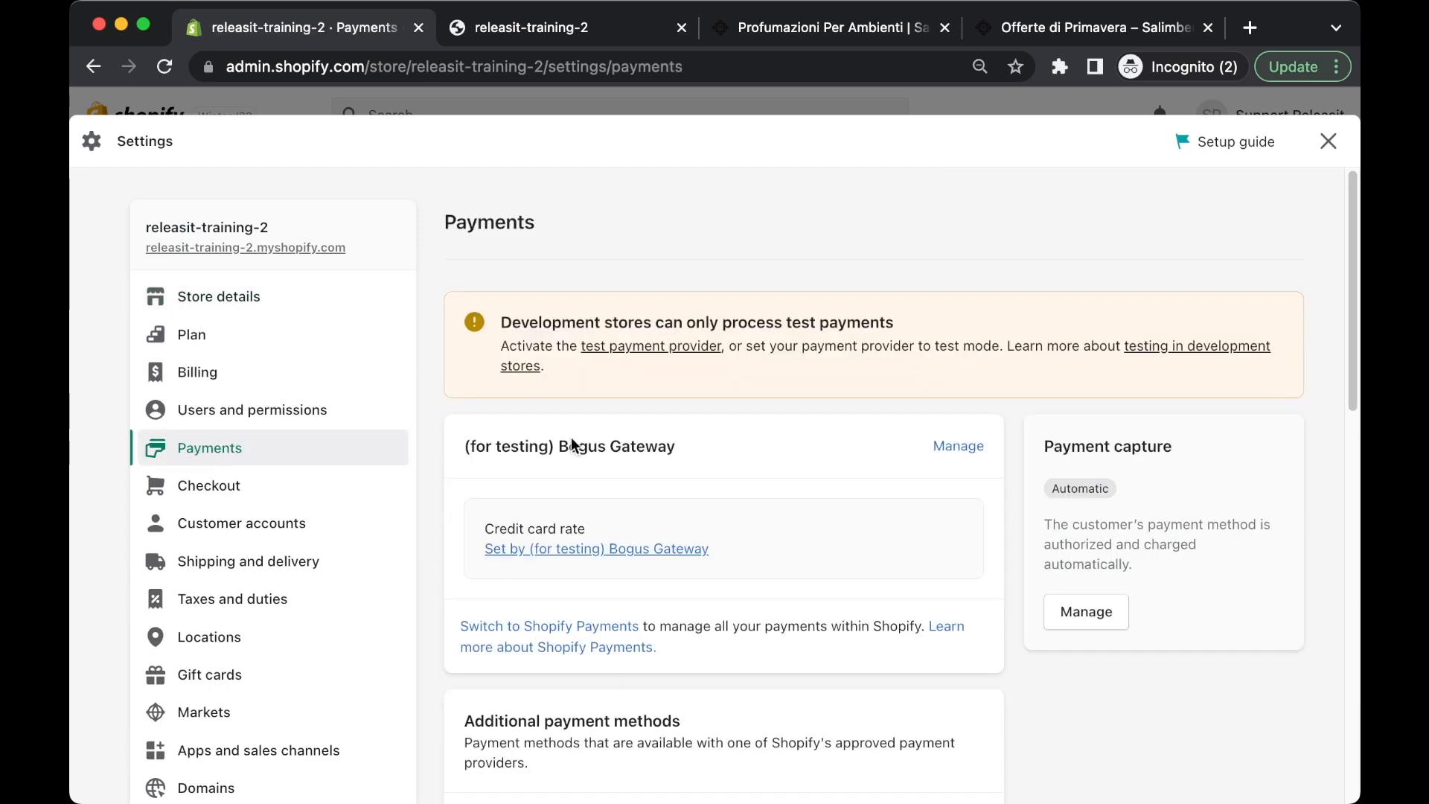
scroll(707, 417, "down", 1)
scroll(707, 422, "down", 1)
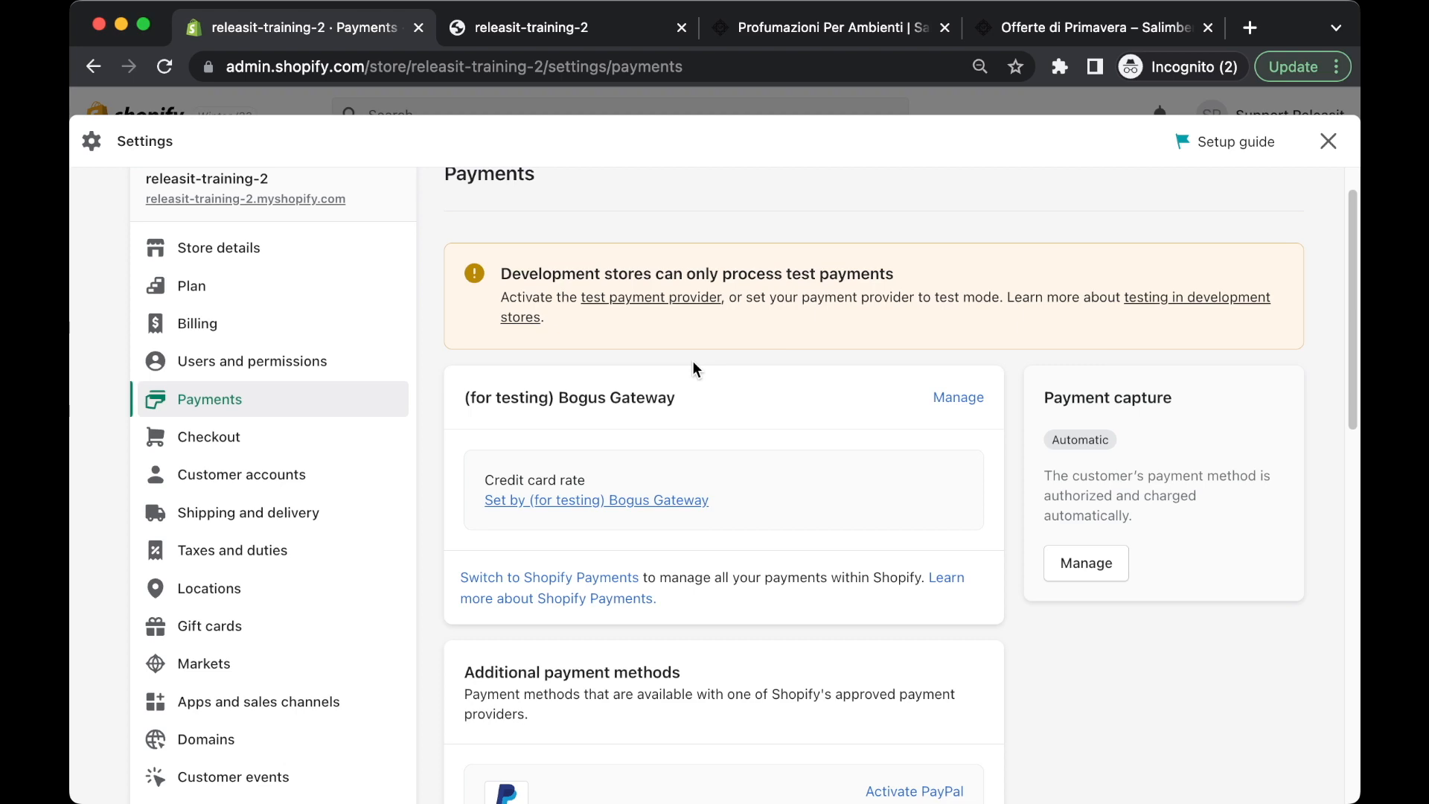
scroll(689, 367, "down", 5)
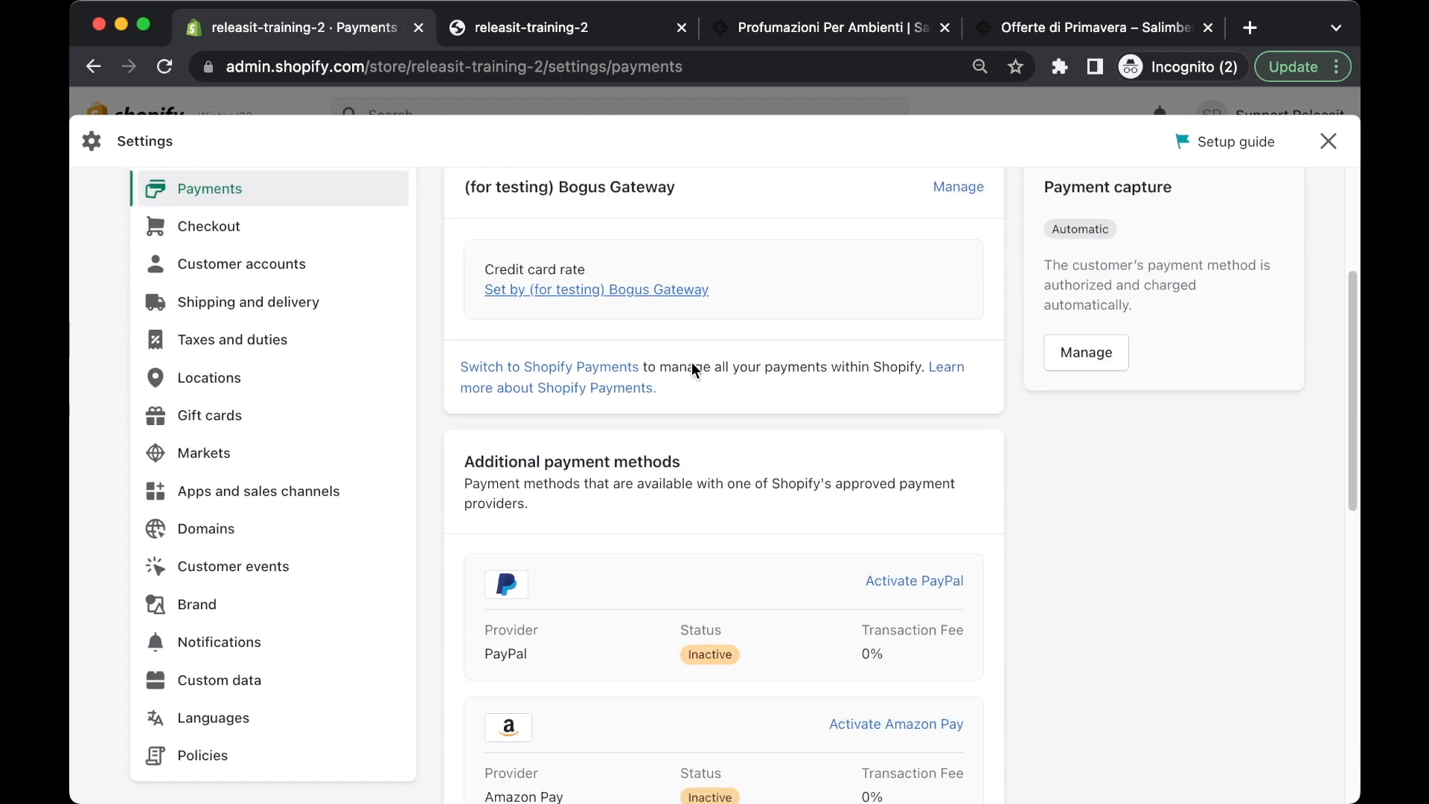
scroll(759, 412, "up", 1)
scroll(736, 302, "down", 6)
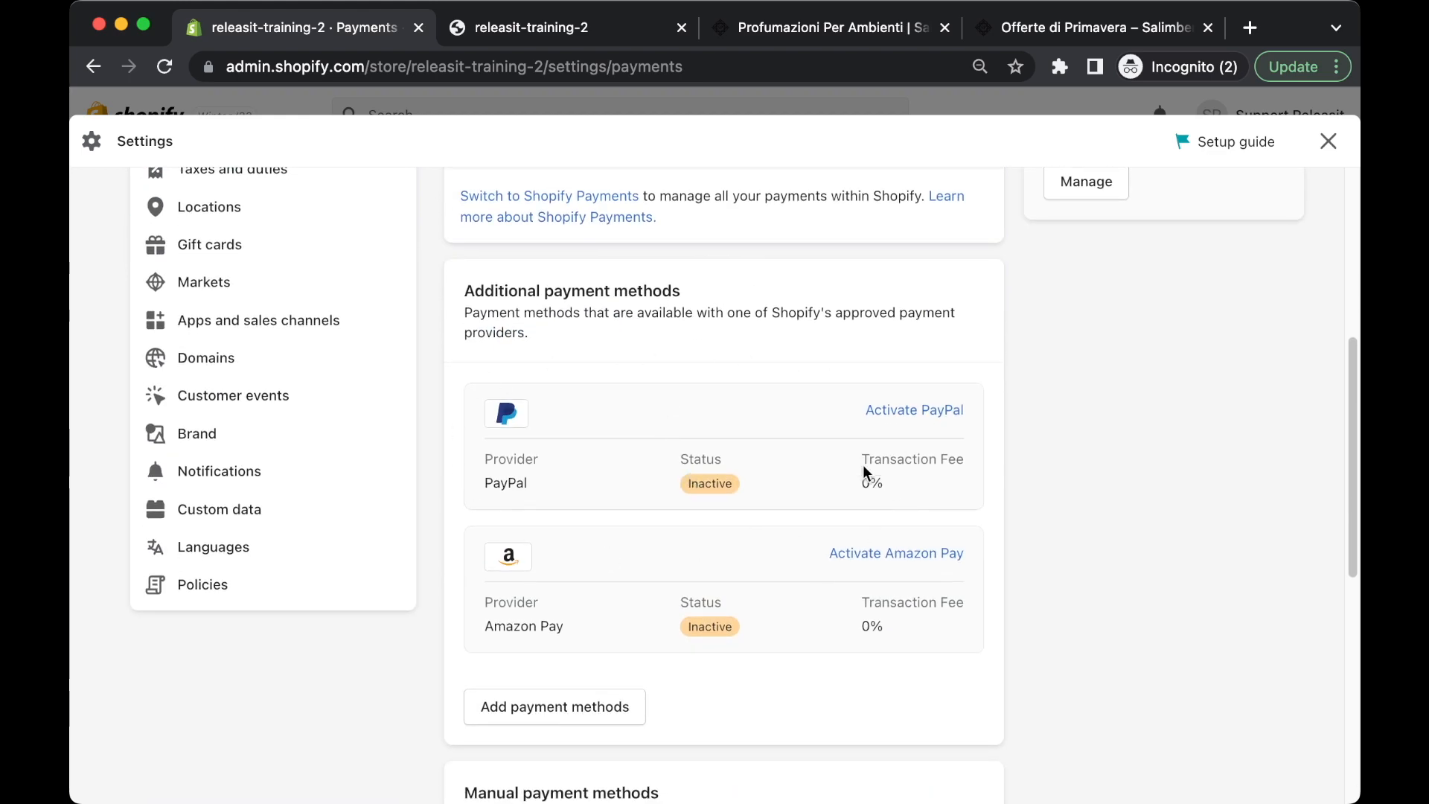
scroll(864, 466, "down", 12)
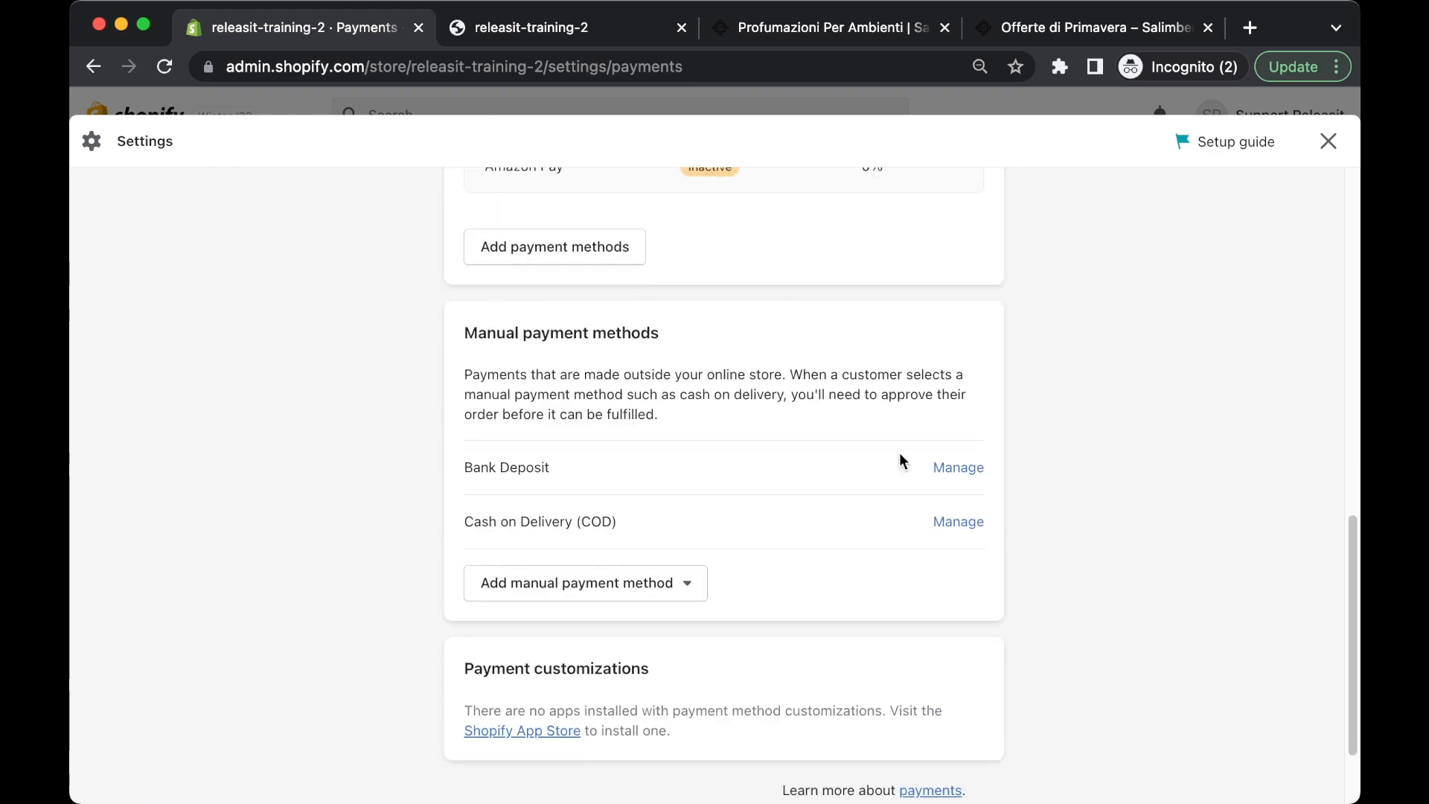
triple_click(502, 485)
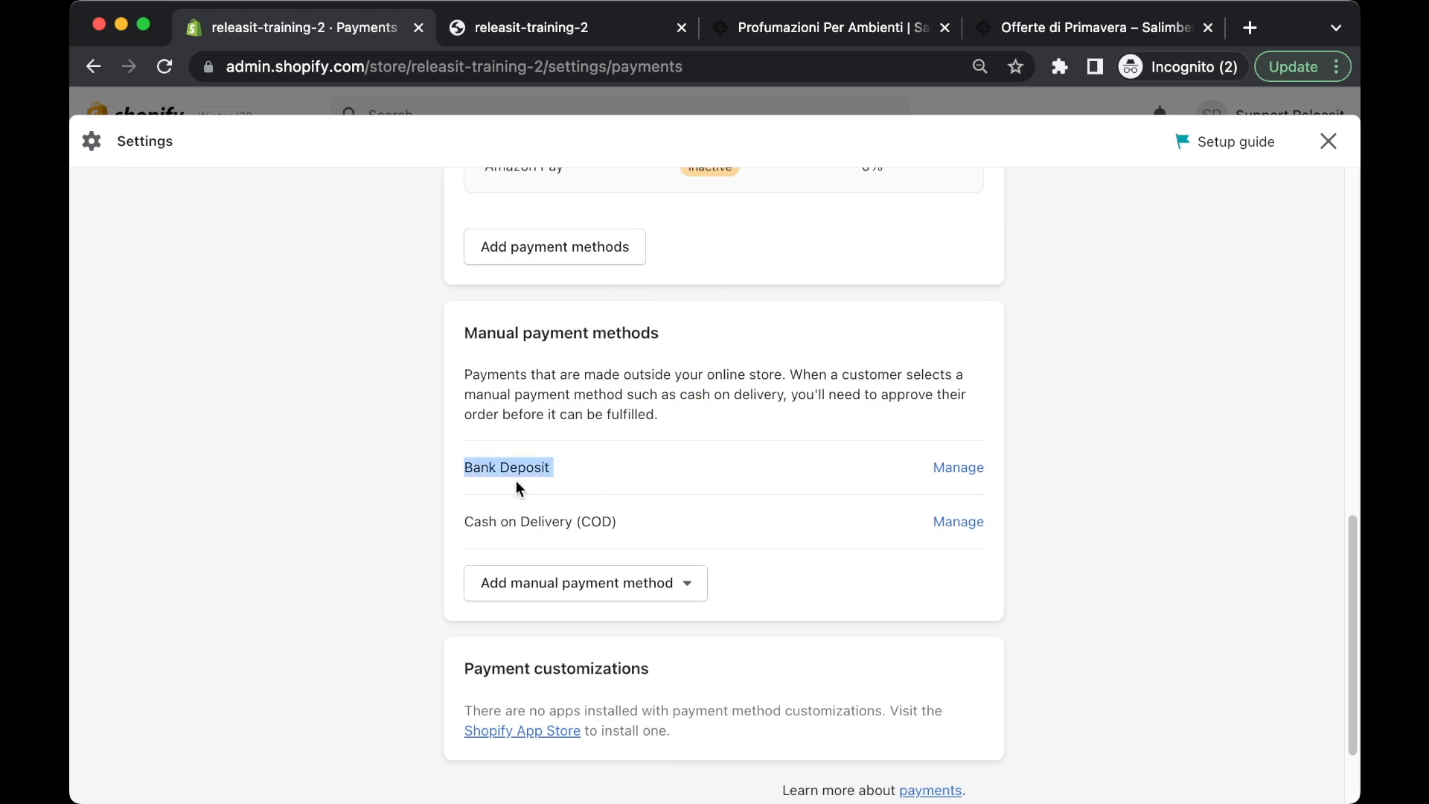
left_click_drag(470, 533, 578, 532)
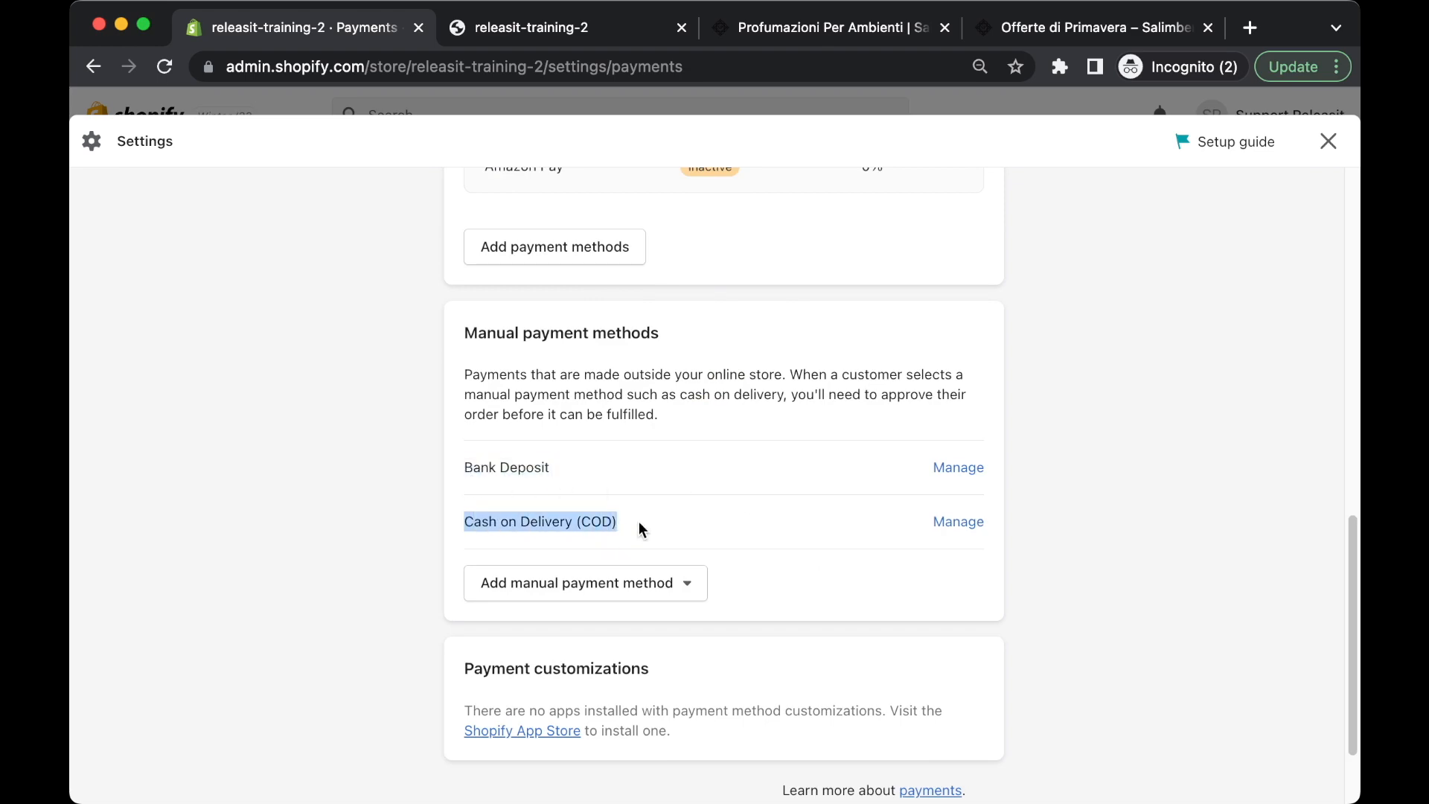
- Review the Checkout settings, covering checkout style, contact method, customer information, tipping, order processing, marketing options, abandoned checkout emails and order status page
scroll(640, 523, "up", 10)
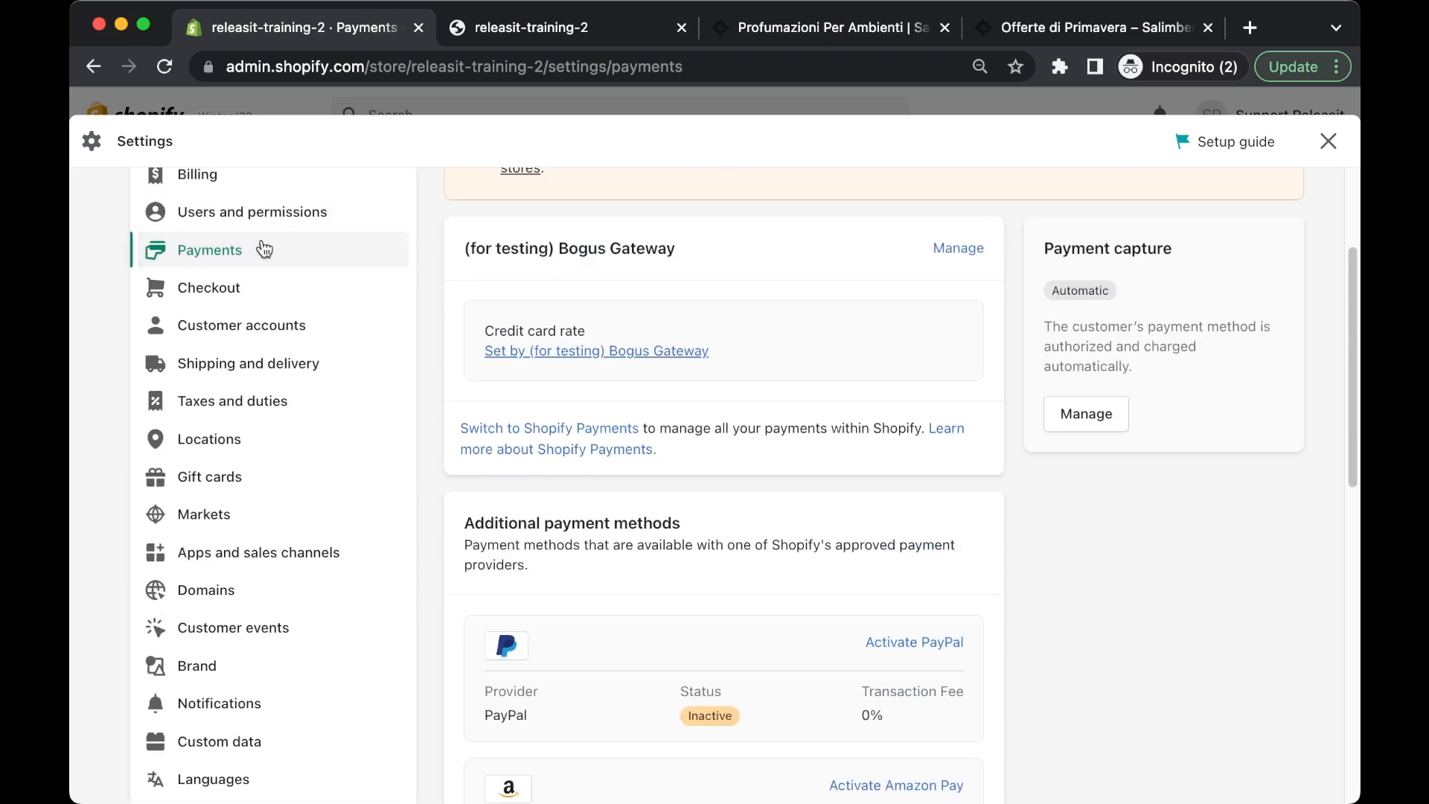
left_click(272, 294)
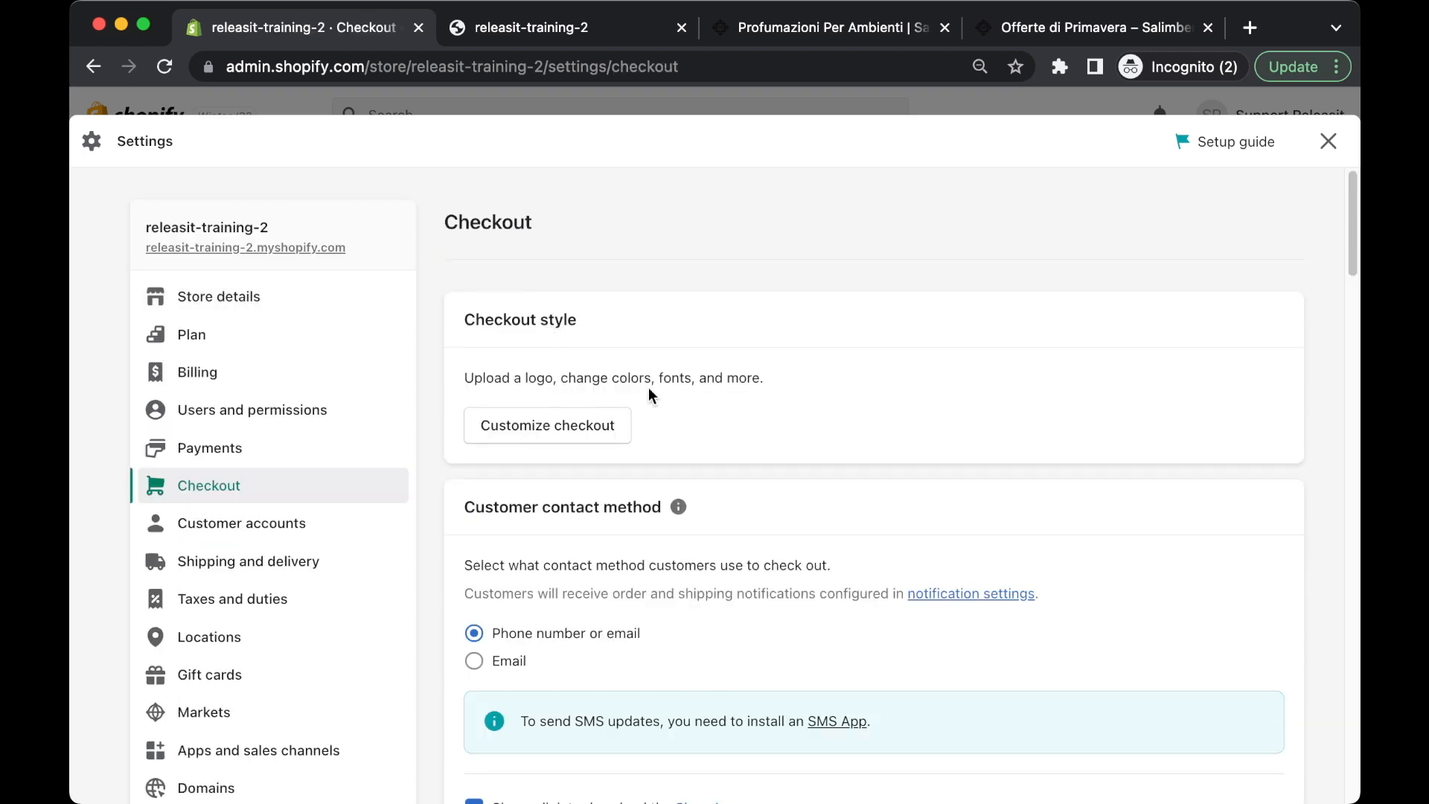
scroll(674, 387, "down", 5)
scroll(672, 382, "down", 9)
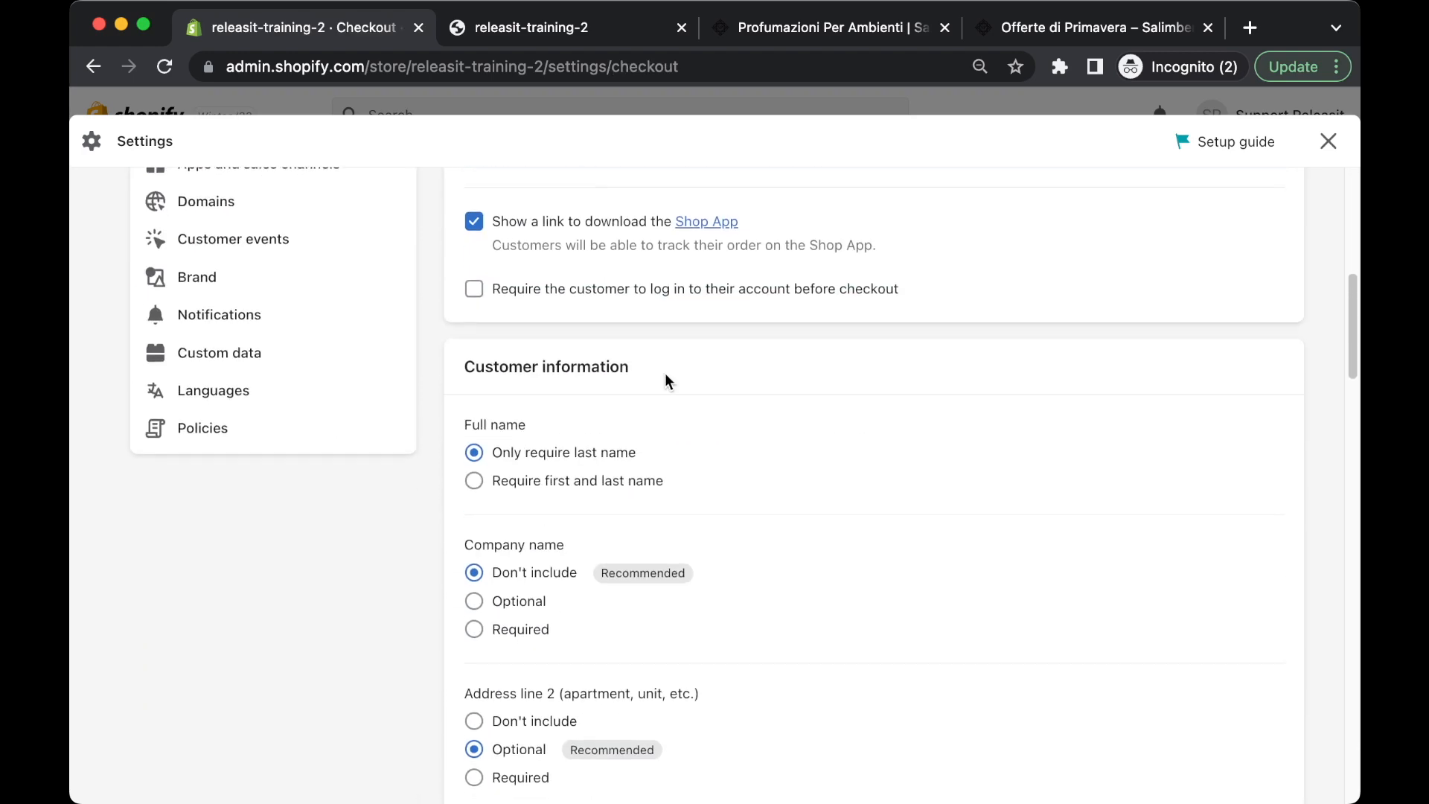
scroll(667, 383, "down", 10)
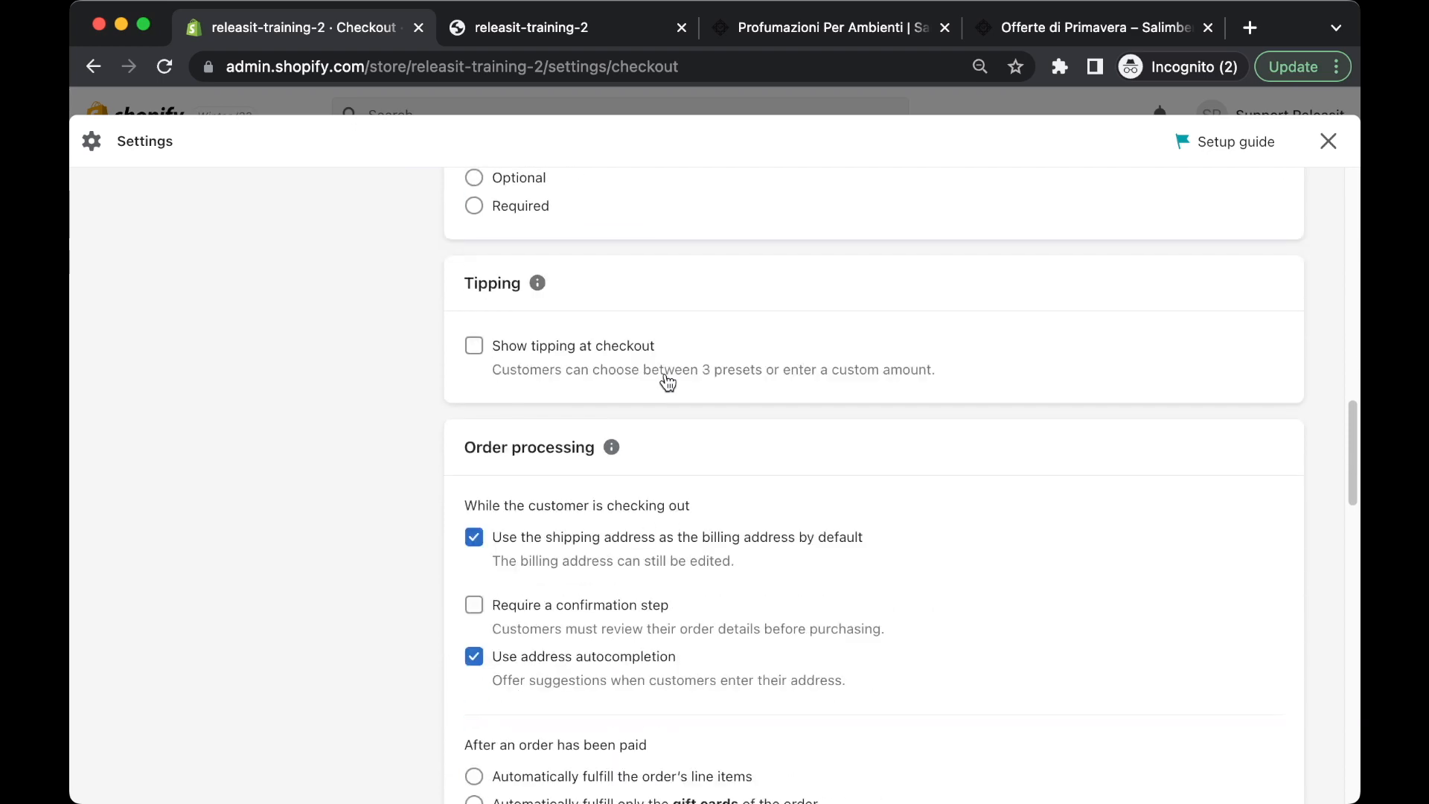
scroll(669, 376, "down", 12)
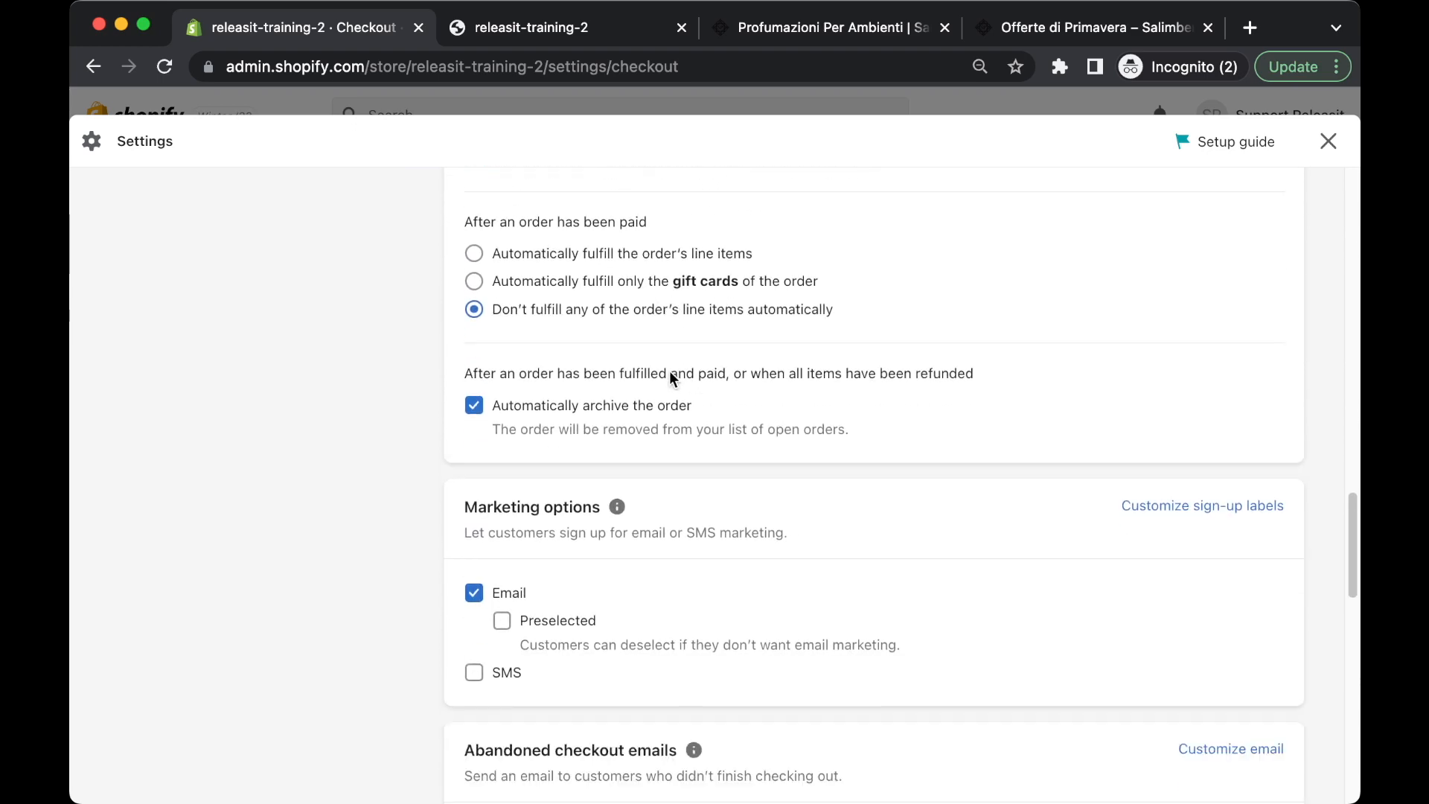
scroll(682, 423, "up", 3)
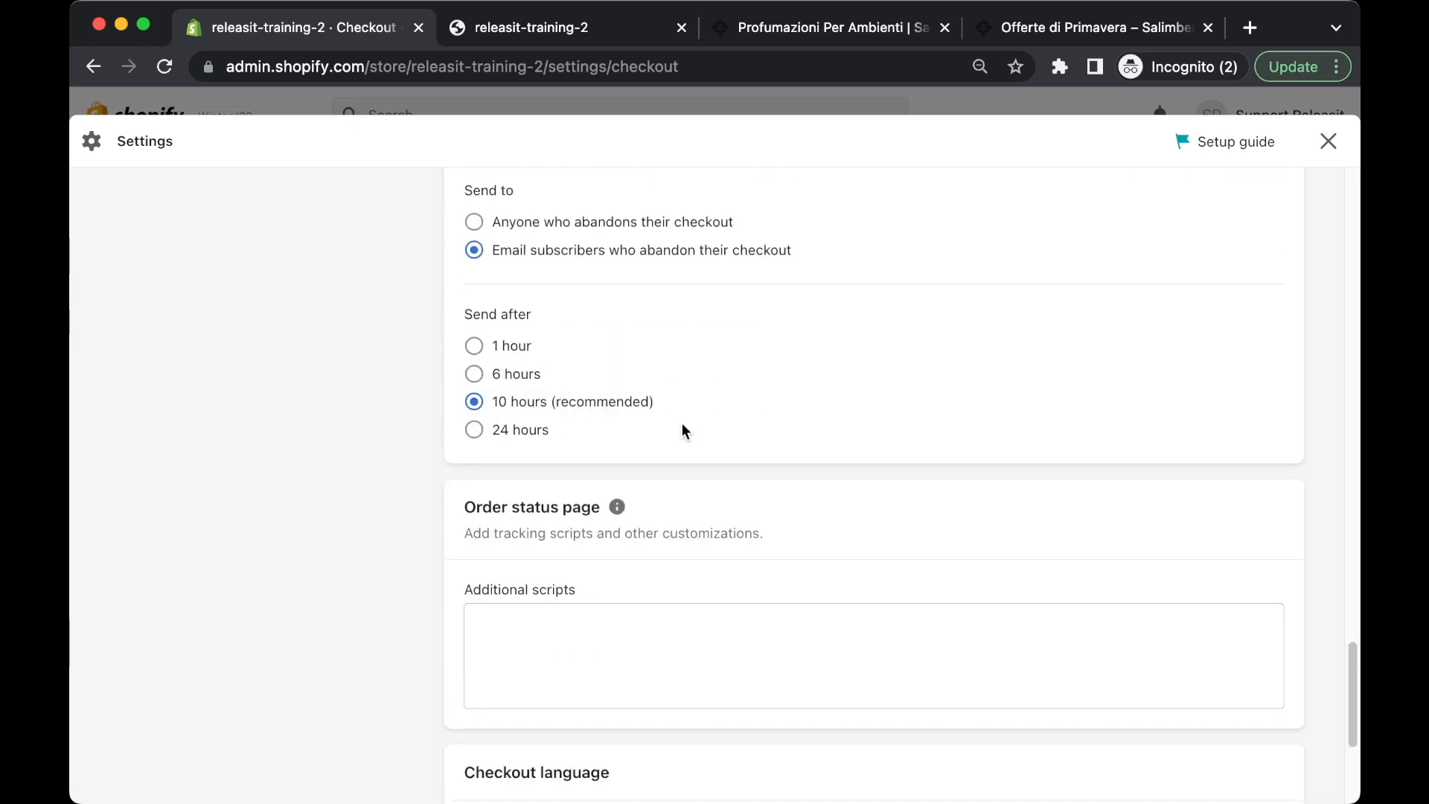
scroll(681, 424, "up", 9)
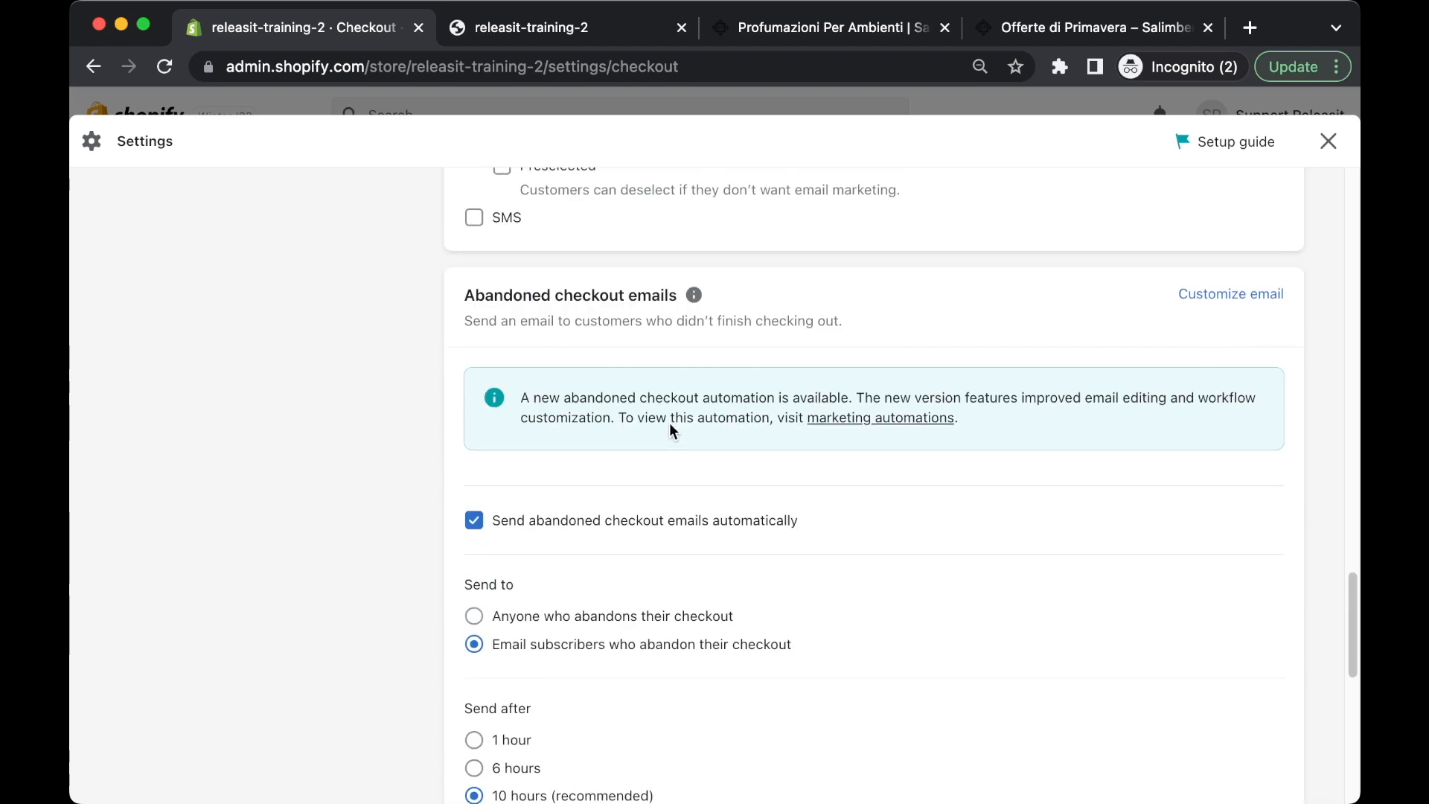
scroll(670, 424, "up", 20)
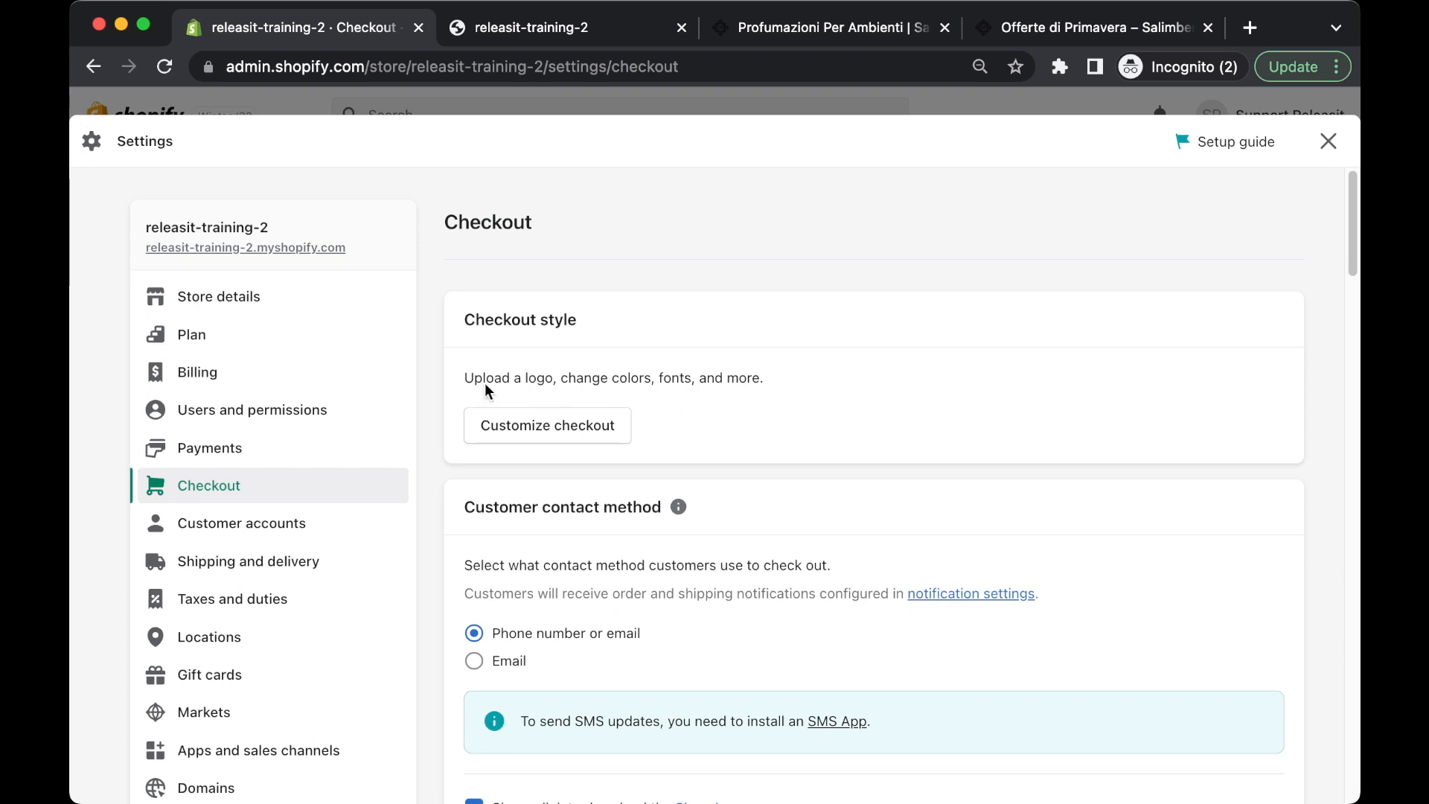
- Open the Shipping and delivery settings and look at the shipping rates section
left_click(292, 566)
scroll(614, 447, "down", 1)
scroll(742, 332, "up", 1)
- Switch to the Salimbeni storefront, proceed from the cart to checkout, and go back to the shipping method step
left_click(1035, 29)
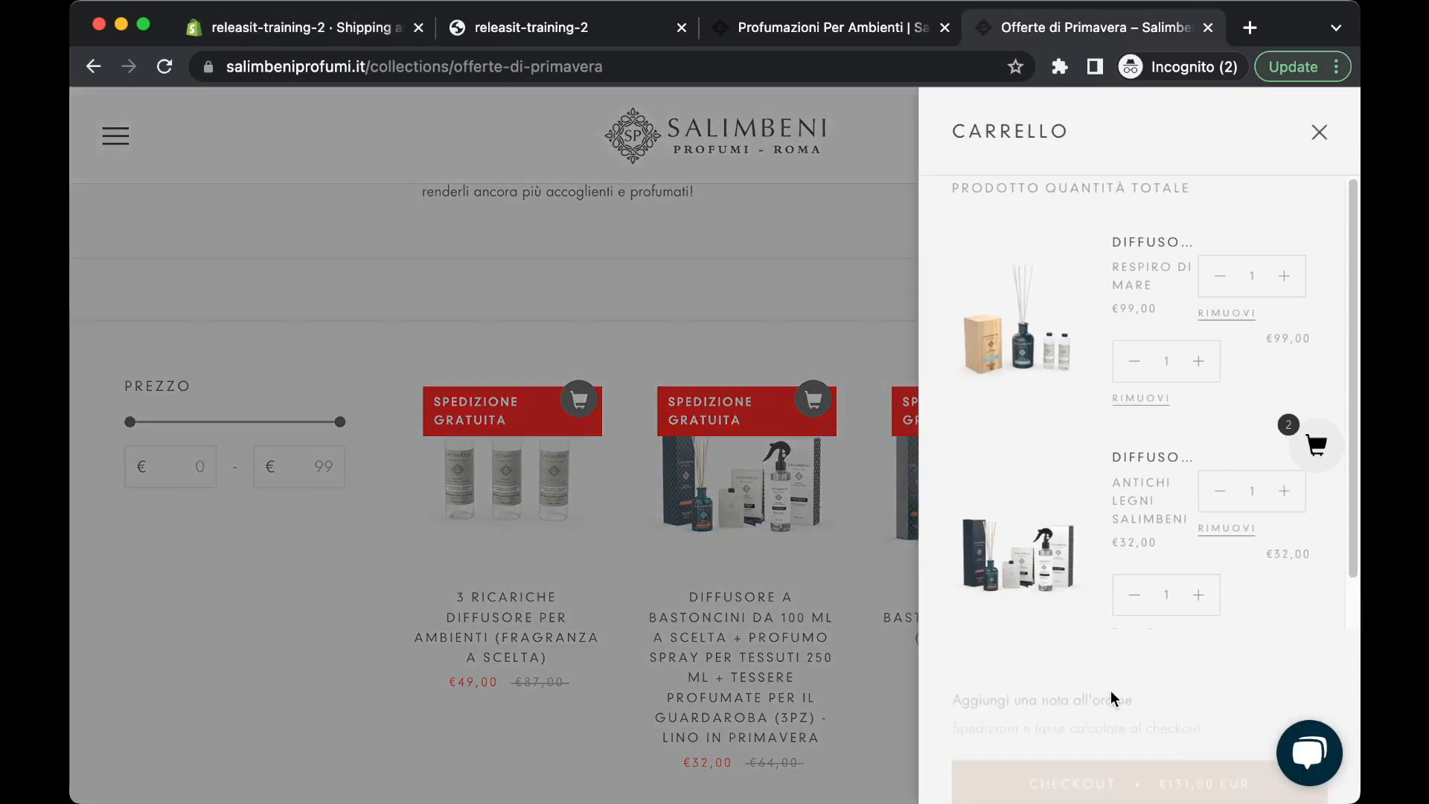
left_click(1094, 756)
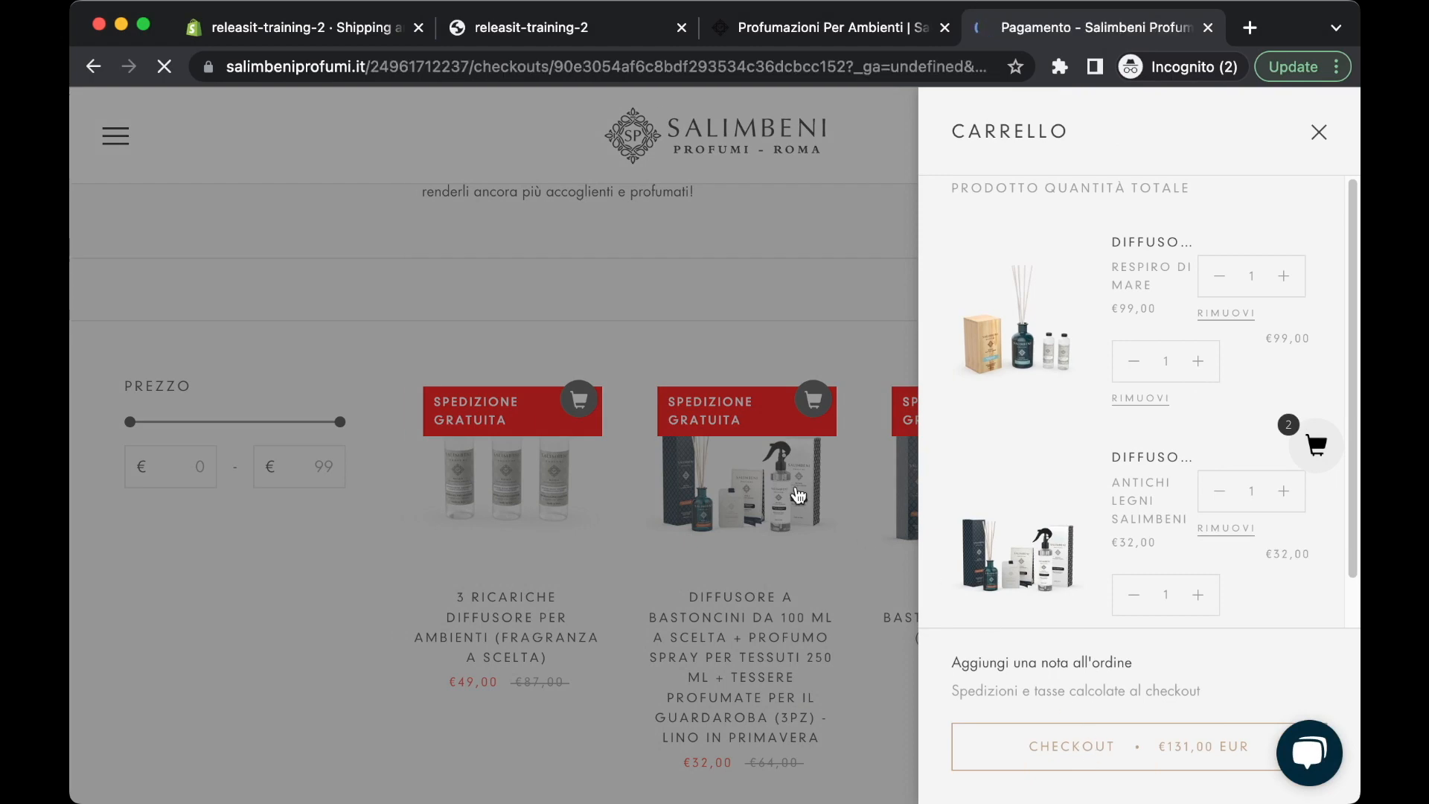
scroll(564, 515, "down", 10)
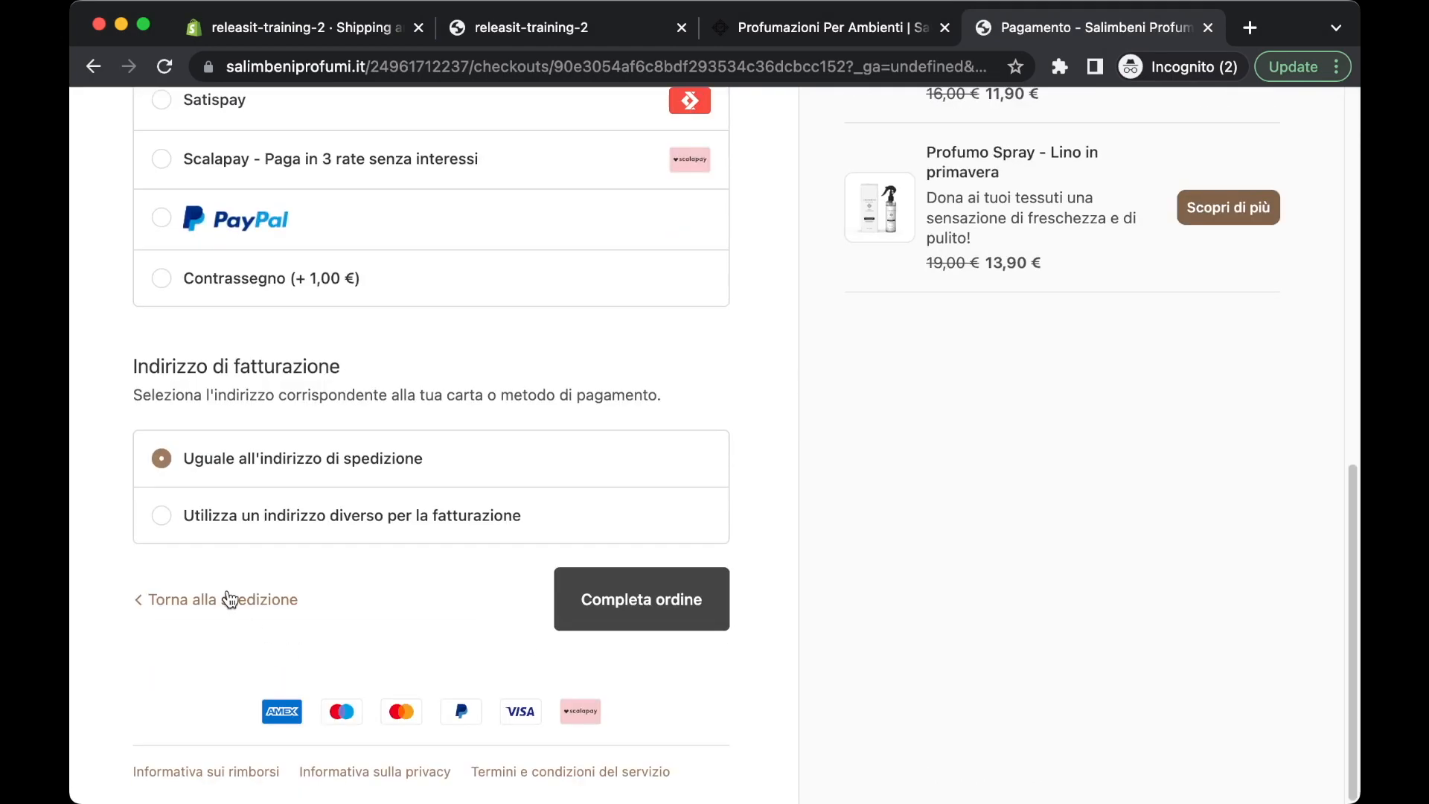
left_click(240, 615)
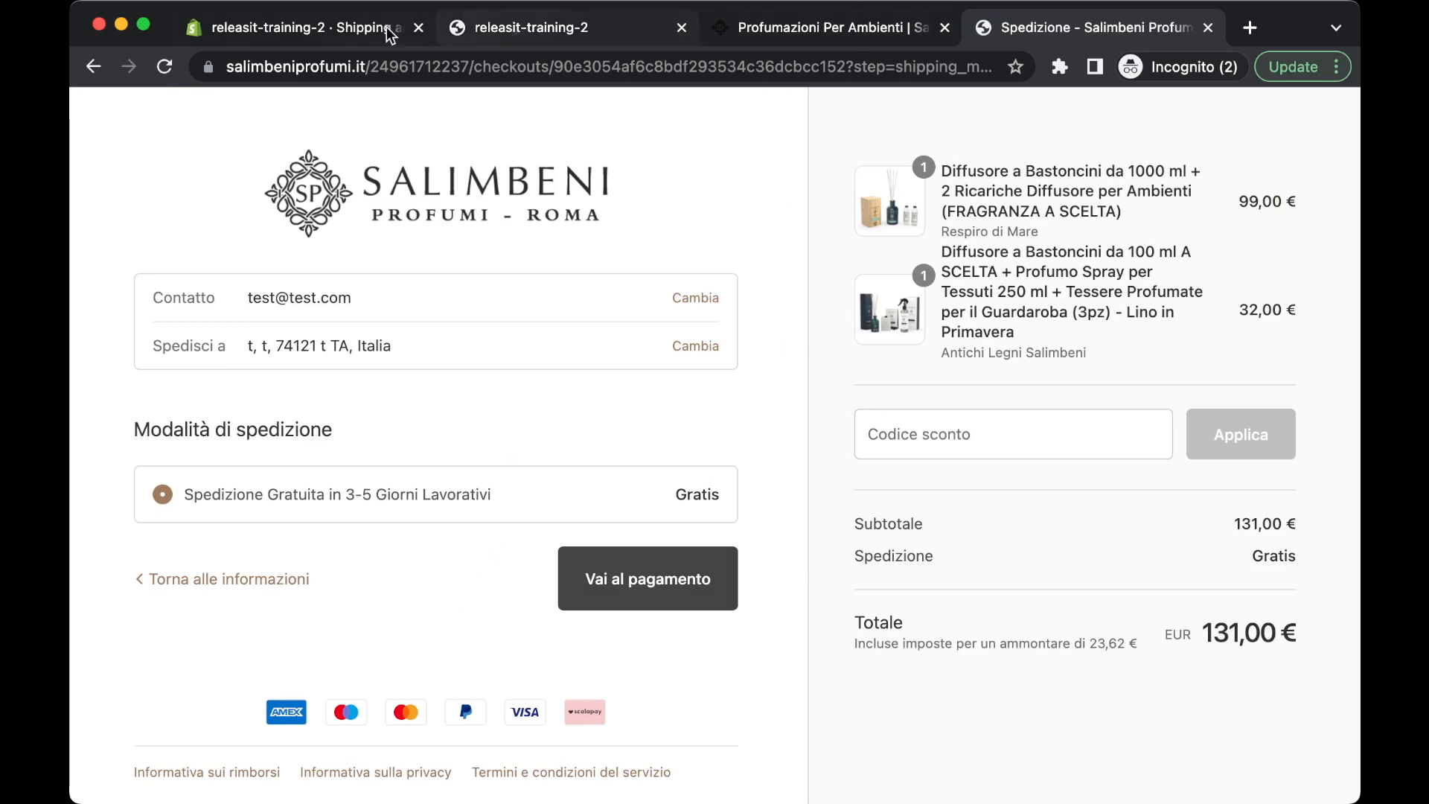
- Return to the Shopify admin, open the General shipping rates profile, and review the rates of the Internazionale, Italia and UE zones
left_click(290, 31)
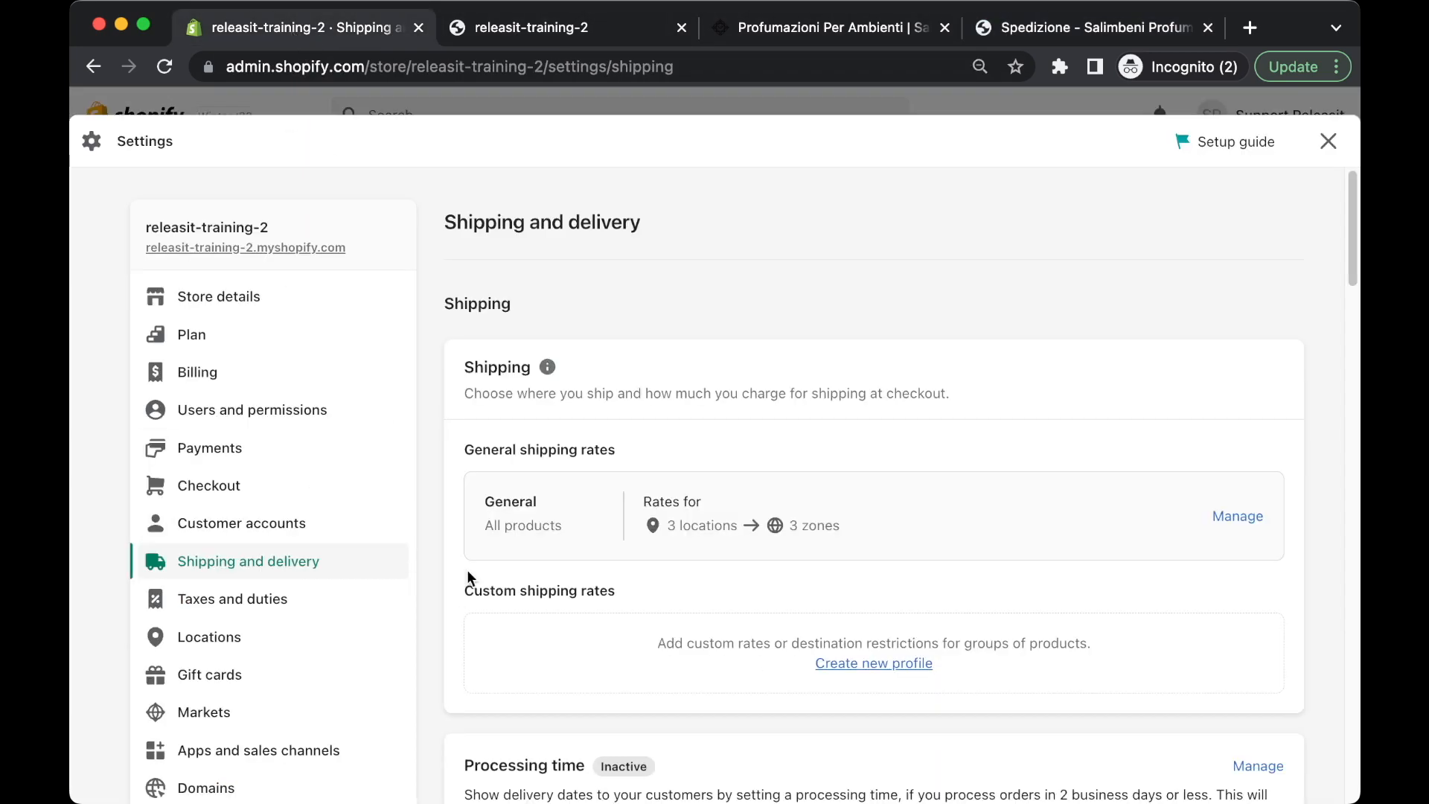
scroll(850, 469, "down", 4)
scroll(849, 468, "up", 3)
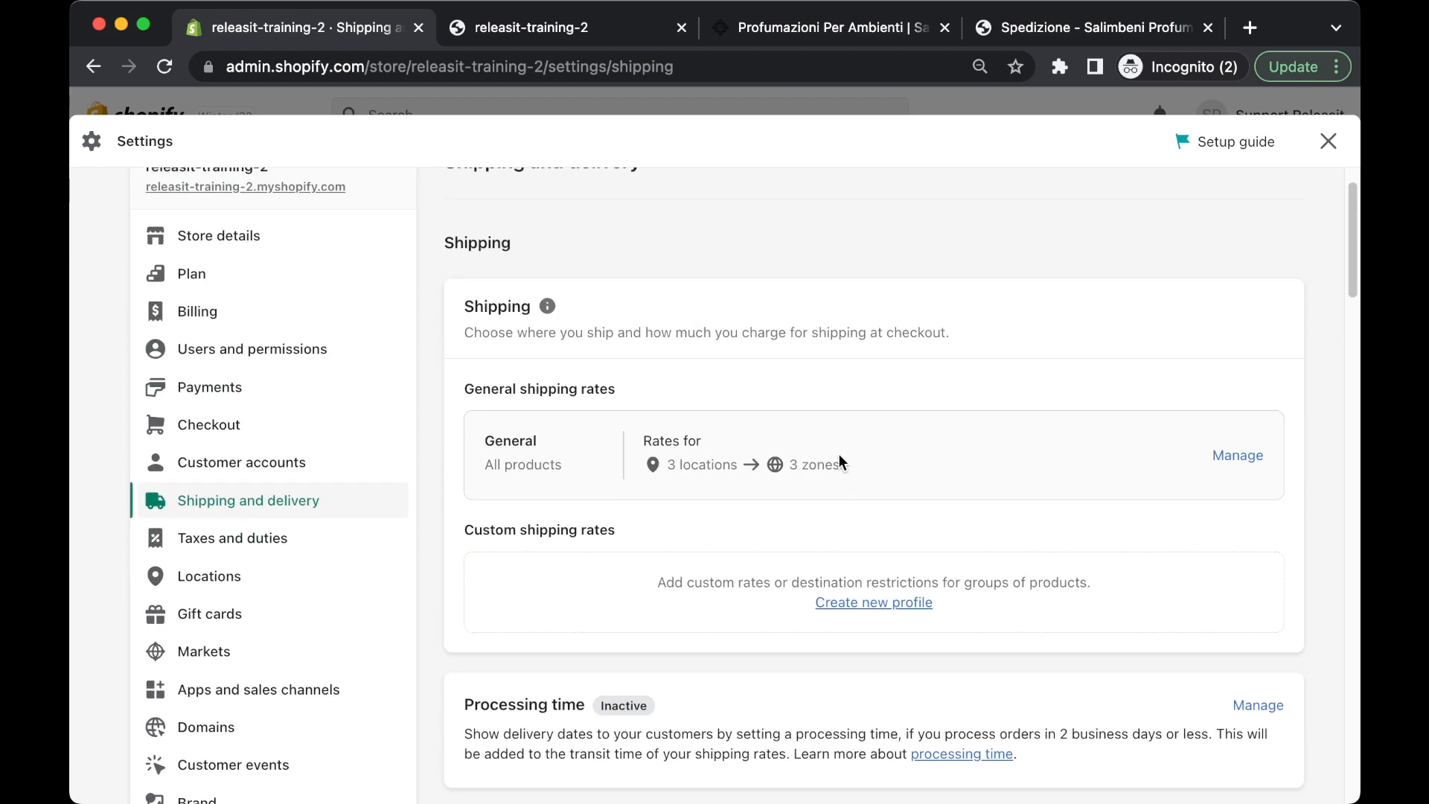
left_click(1229, 458)
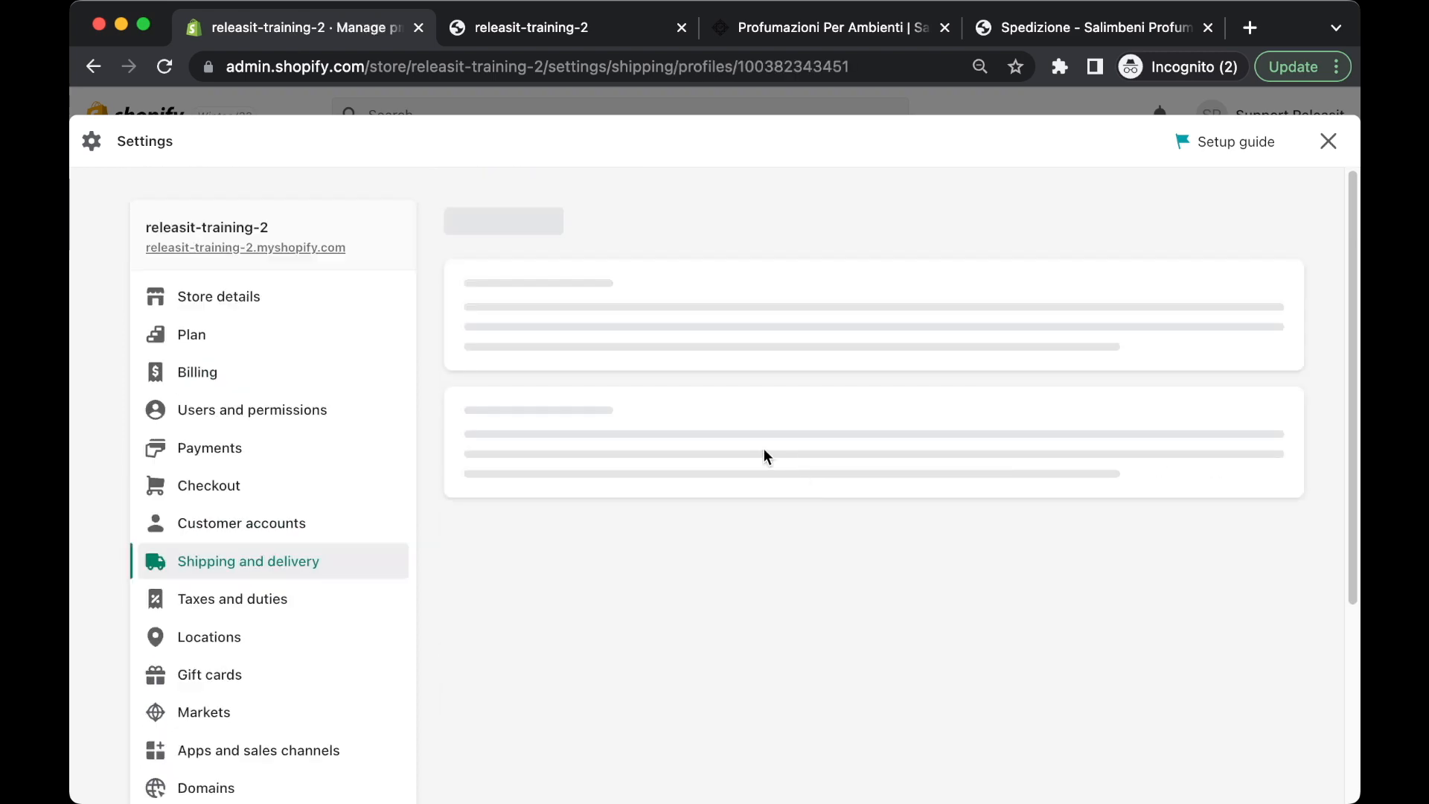
scroll(733, 447, "down", 10)
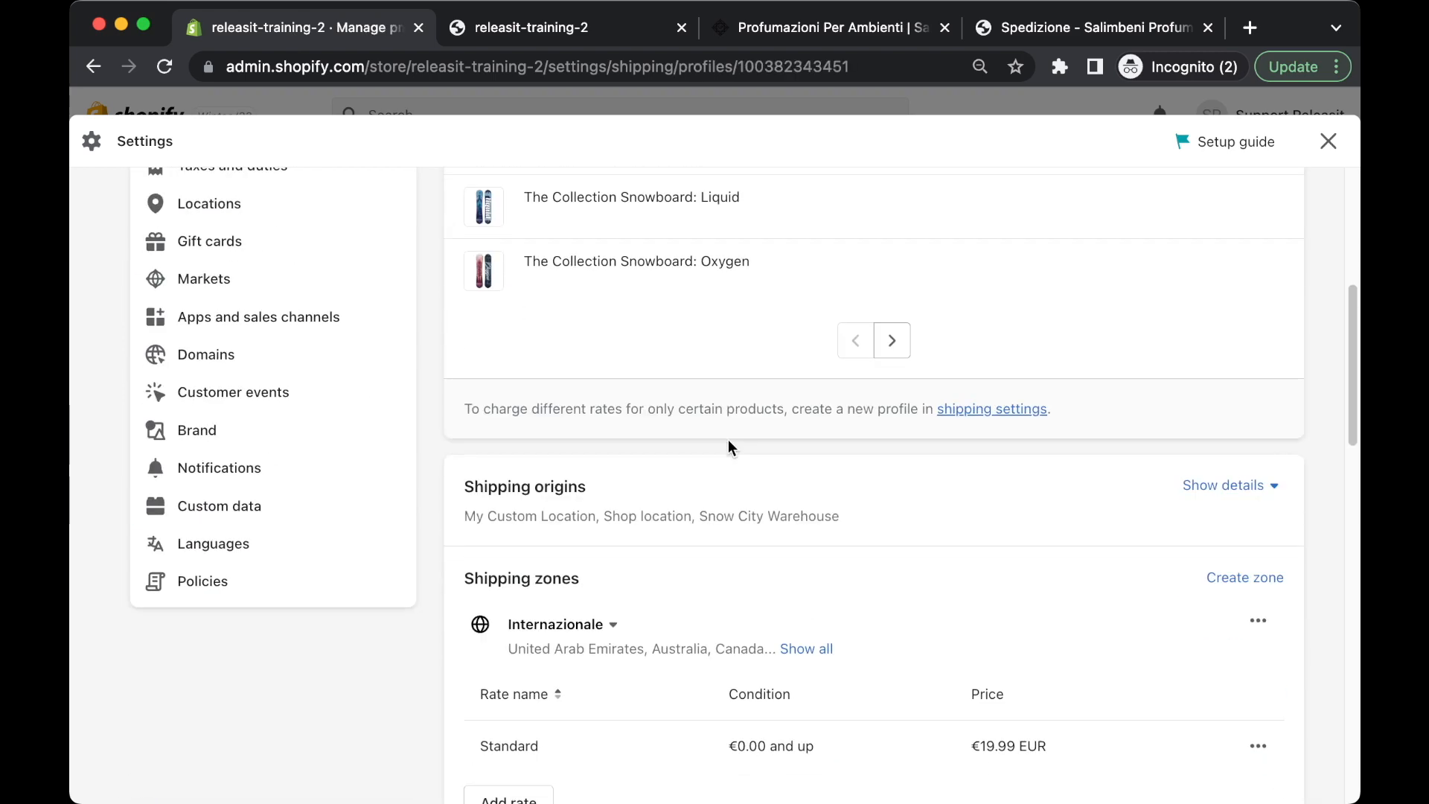
scroll(585, 524, "down", 5)
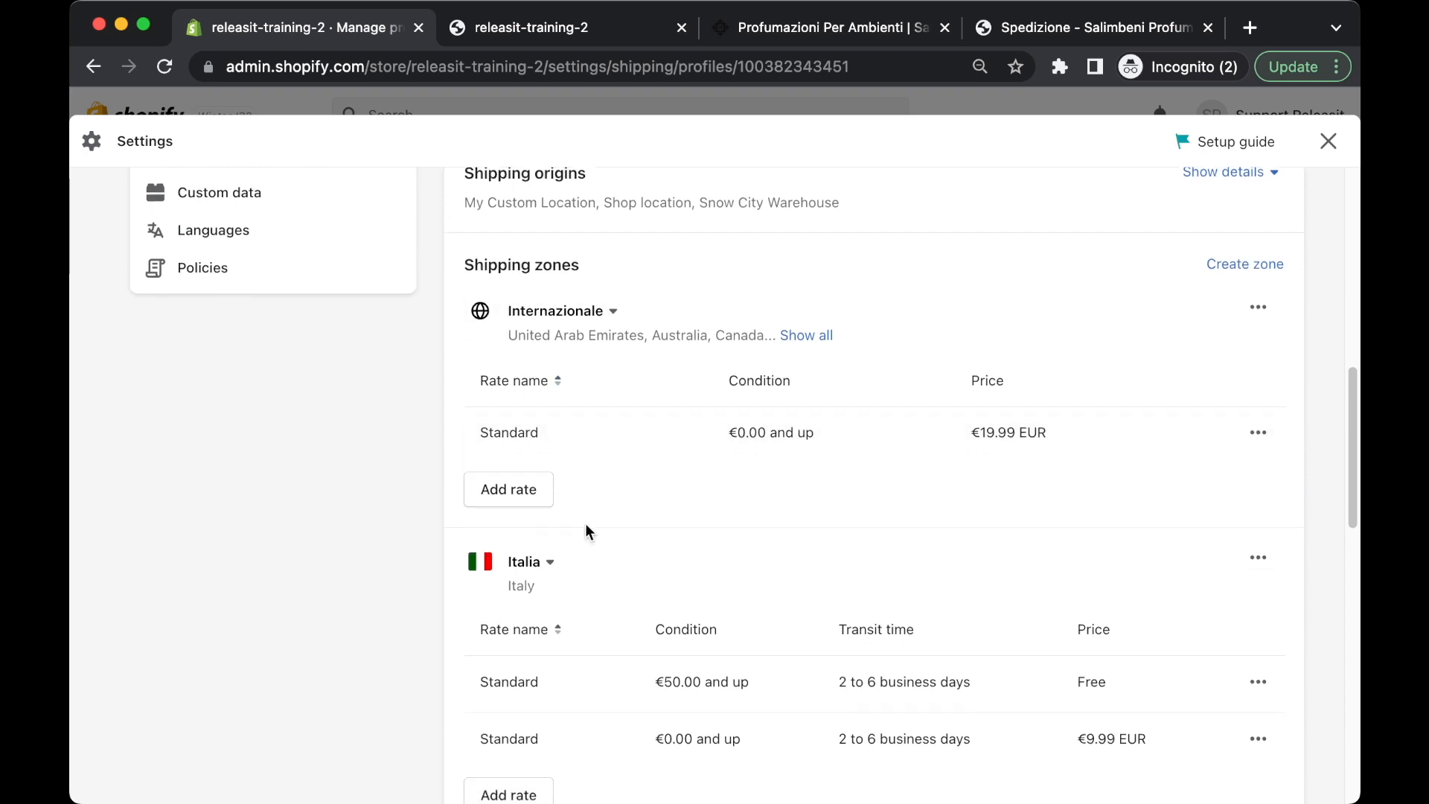
scroll(771, 451, "down", 1)
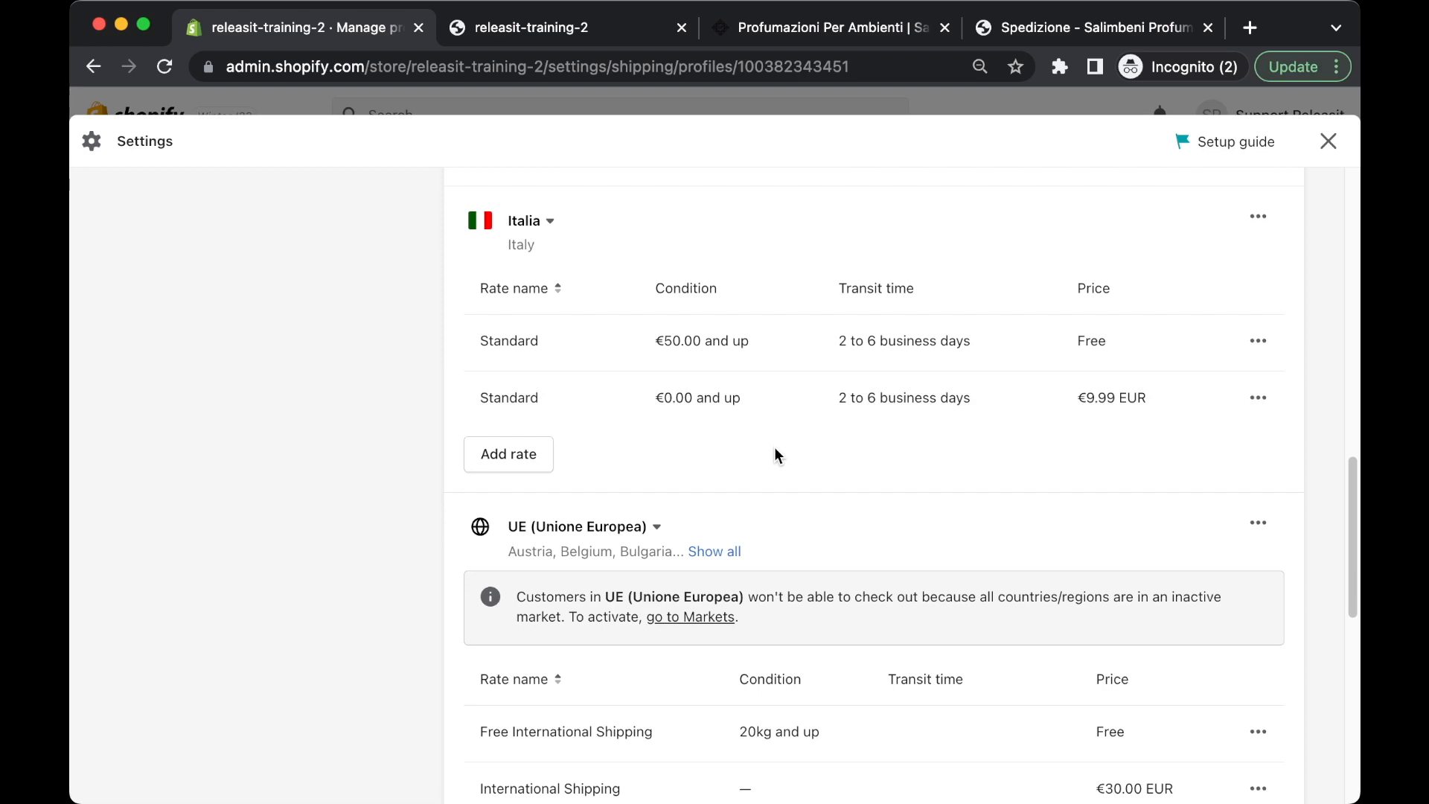
- Look over the remaining settings sections, then open Notifications and examine the email template customization and the Orders notifications
scroll(793, 422, "up", 15)
scroll(223, 422, "down", 2)
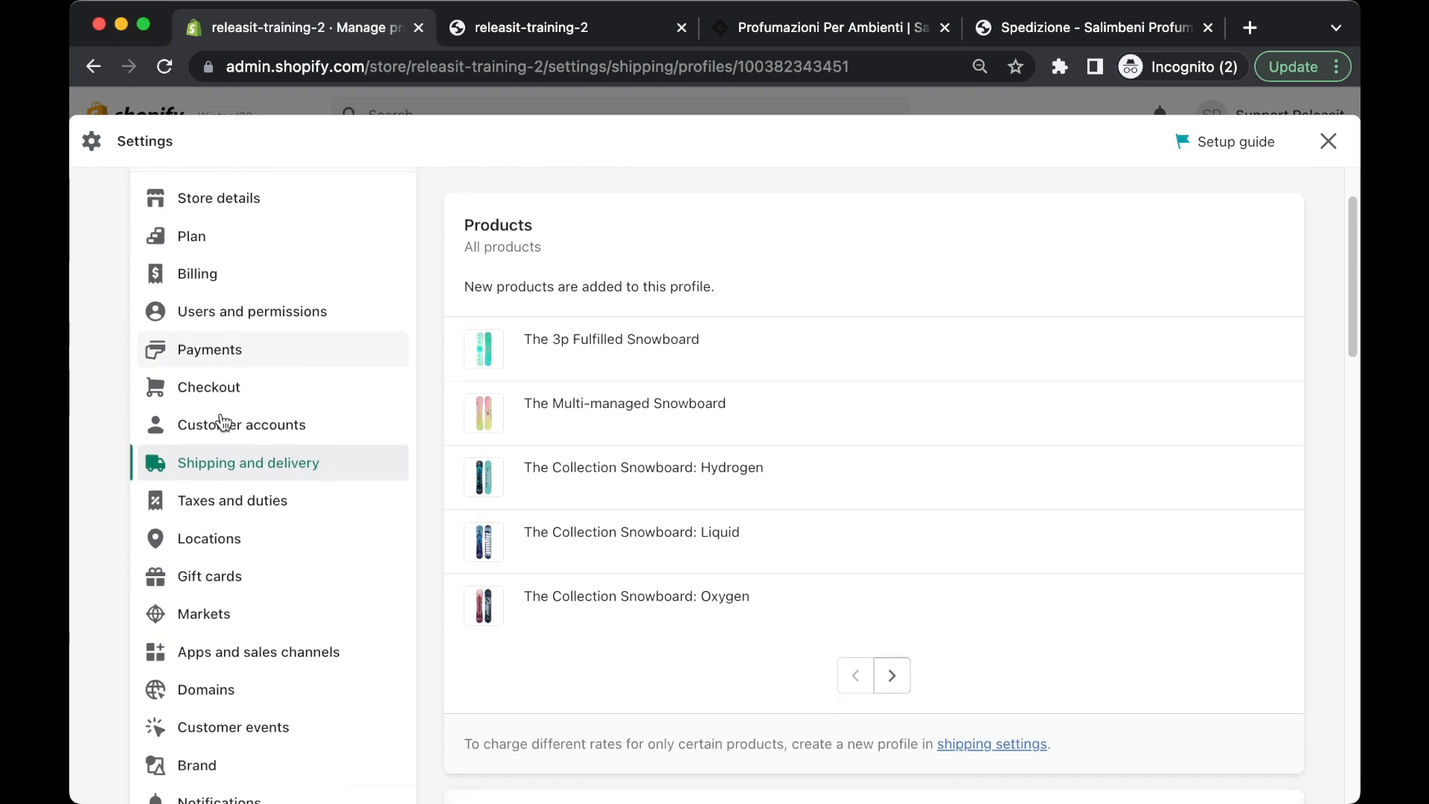
scroll(265, 419, "down", 3)
scroll(266, 421, "down", 1)
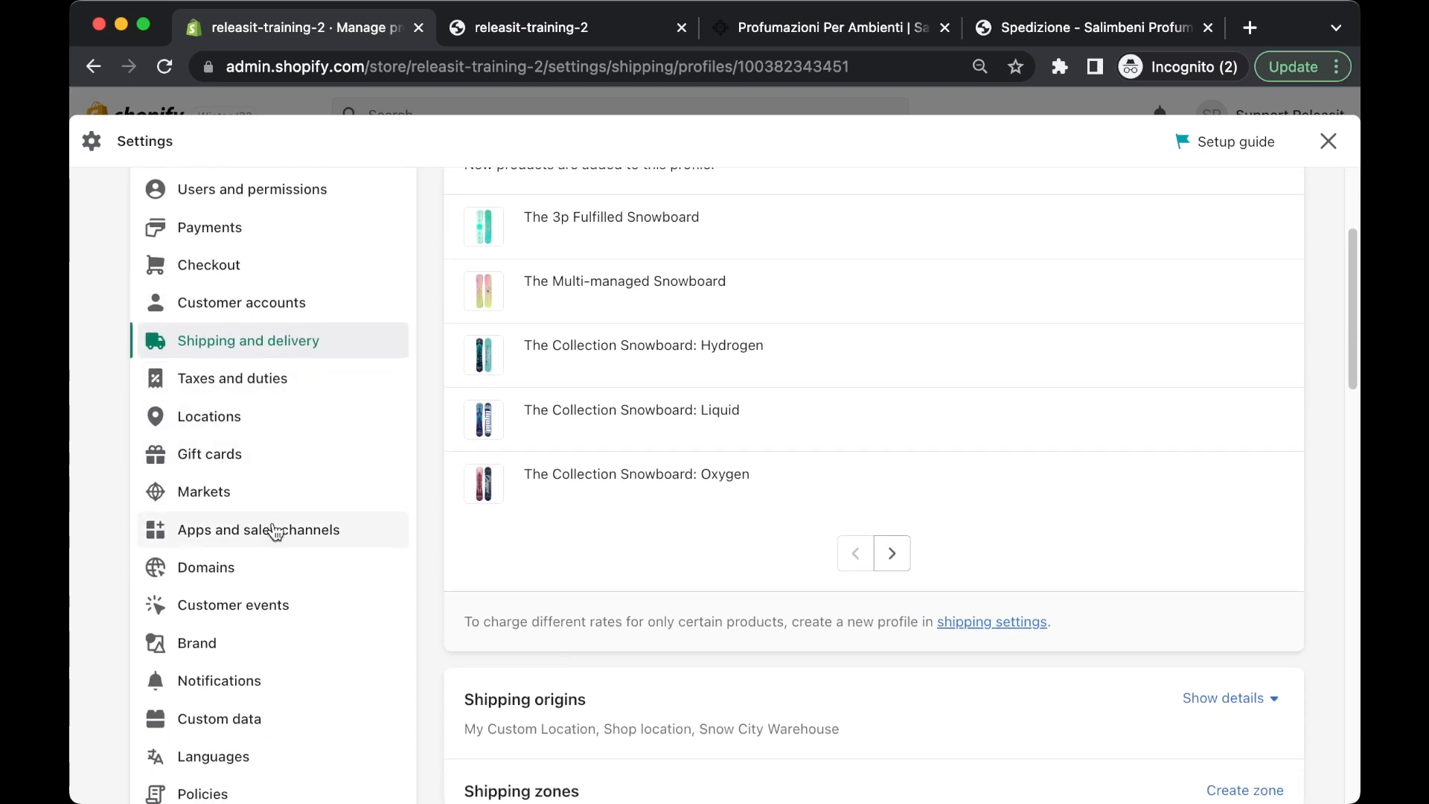
scroll(273, 533, "down", 3)
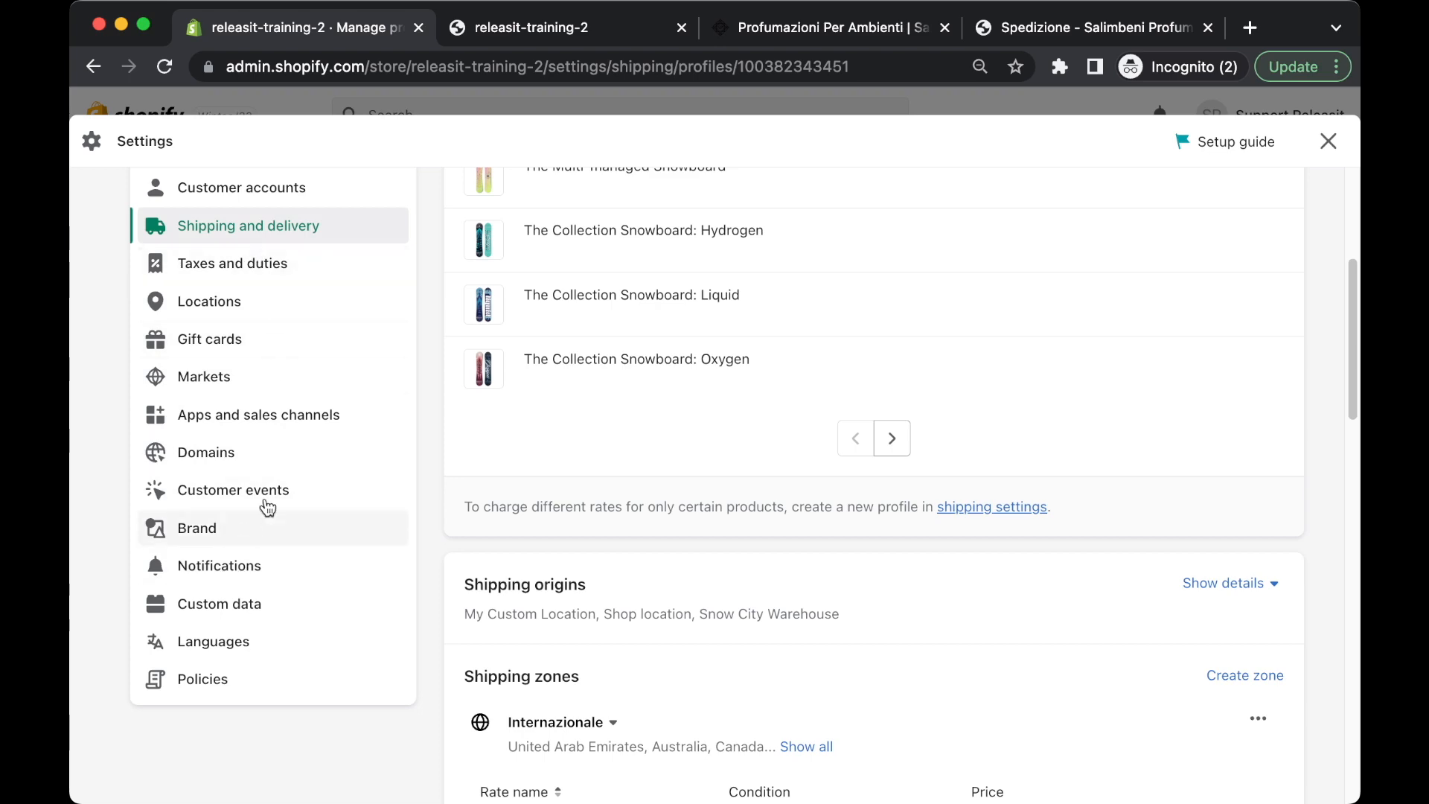
left_click(237, 574)
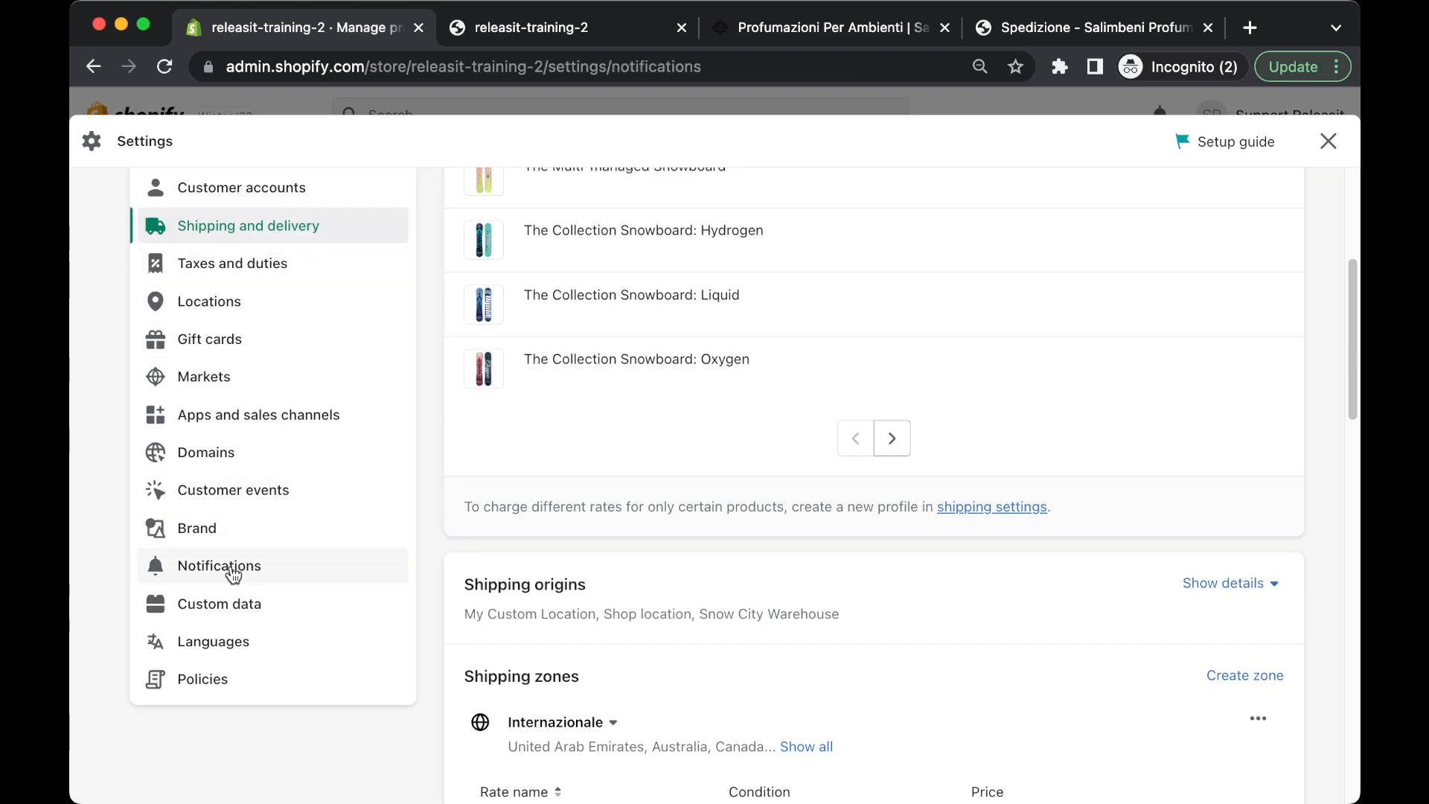
scroll(282, 452, "up", 1)
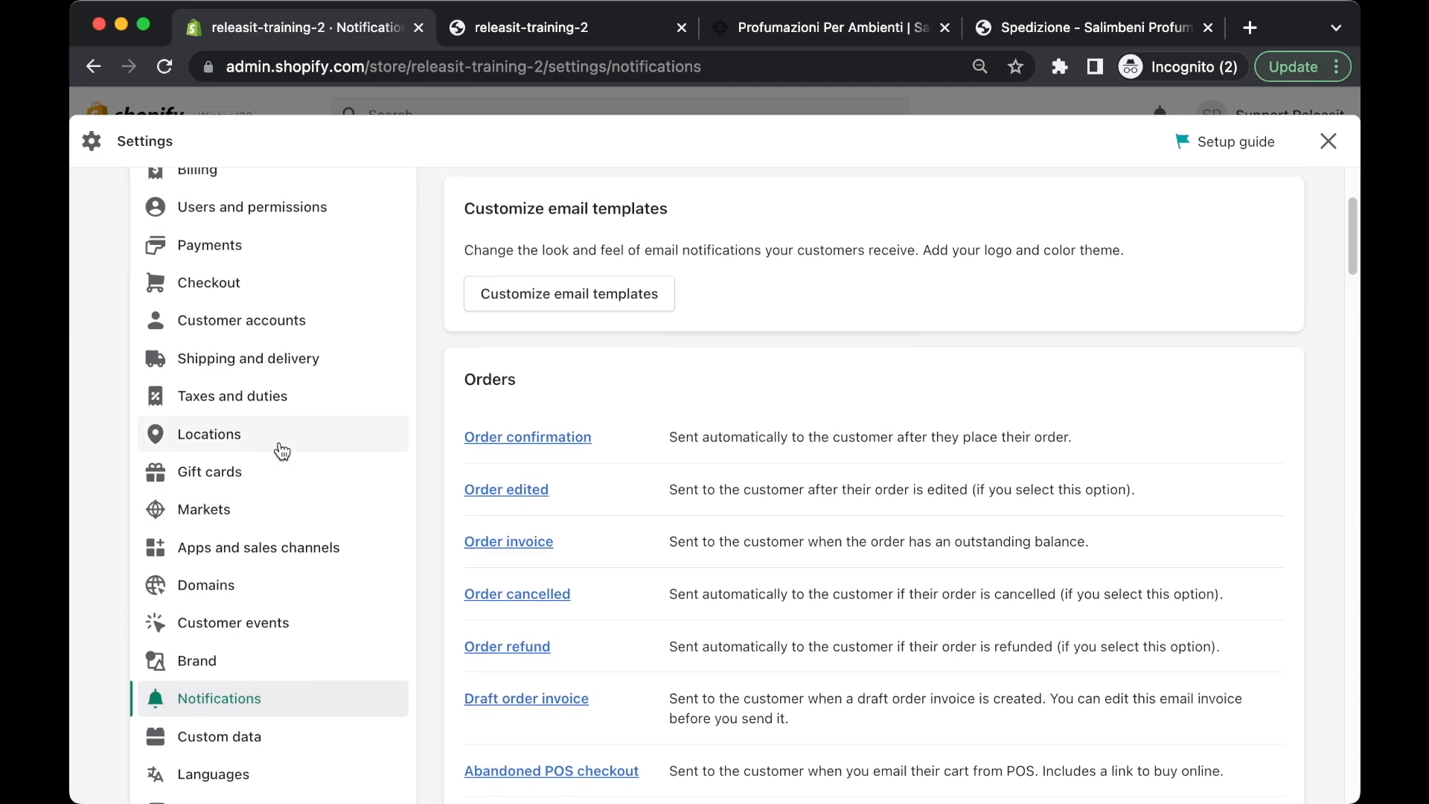
scroll(282, 451, "down", 1)
scroll(669, 451, "up", 1)
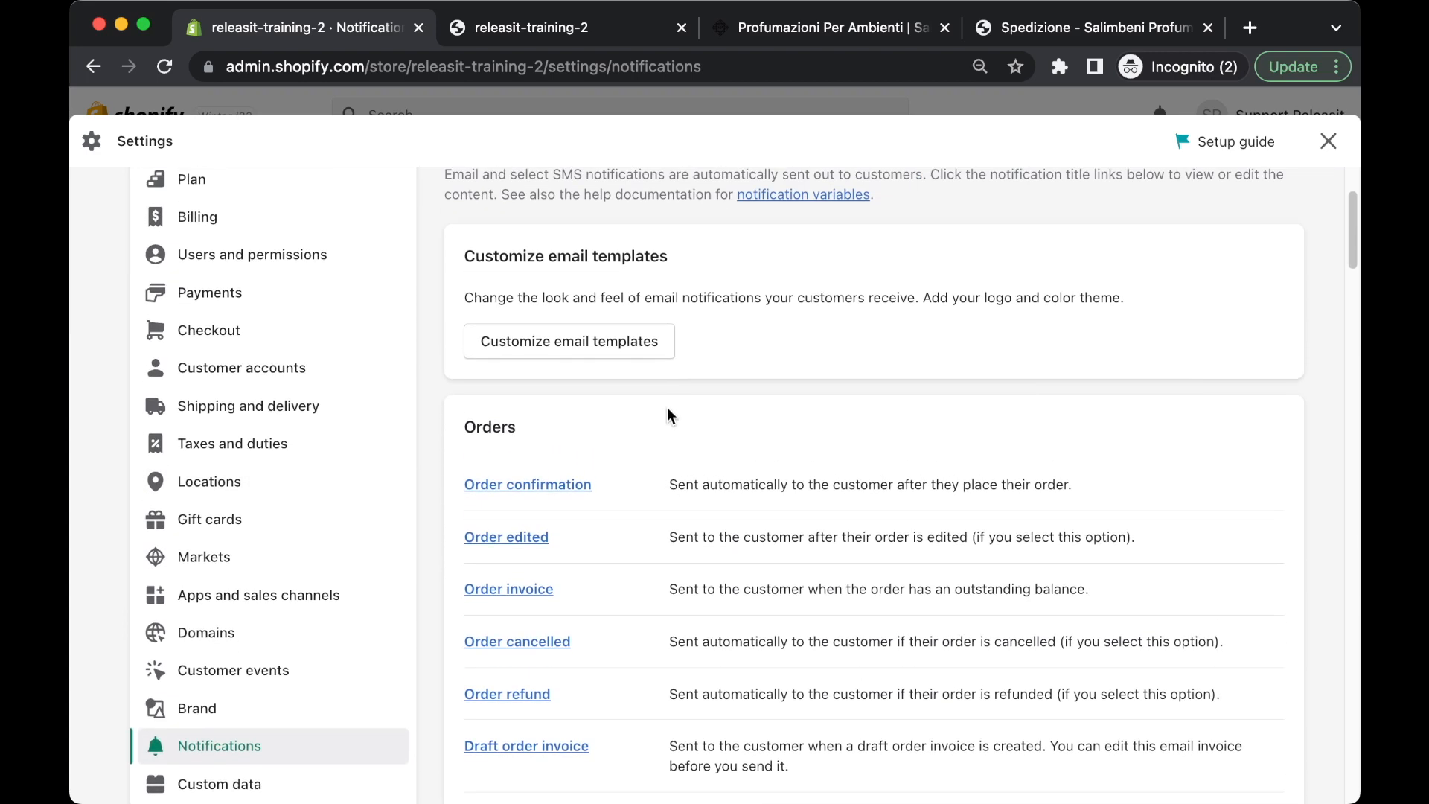
scroll(268, 447, "up", 3)
scroll(268, 448, "down", 4)
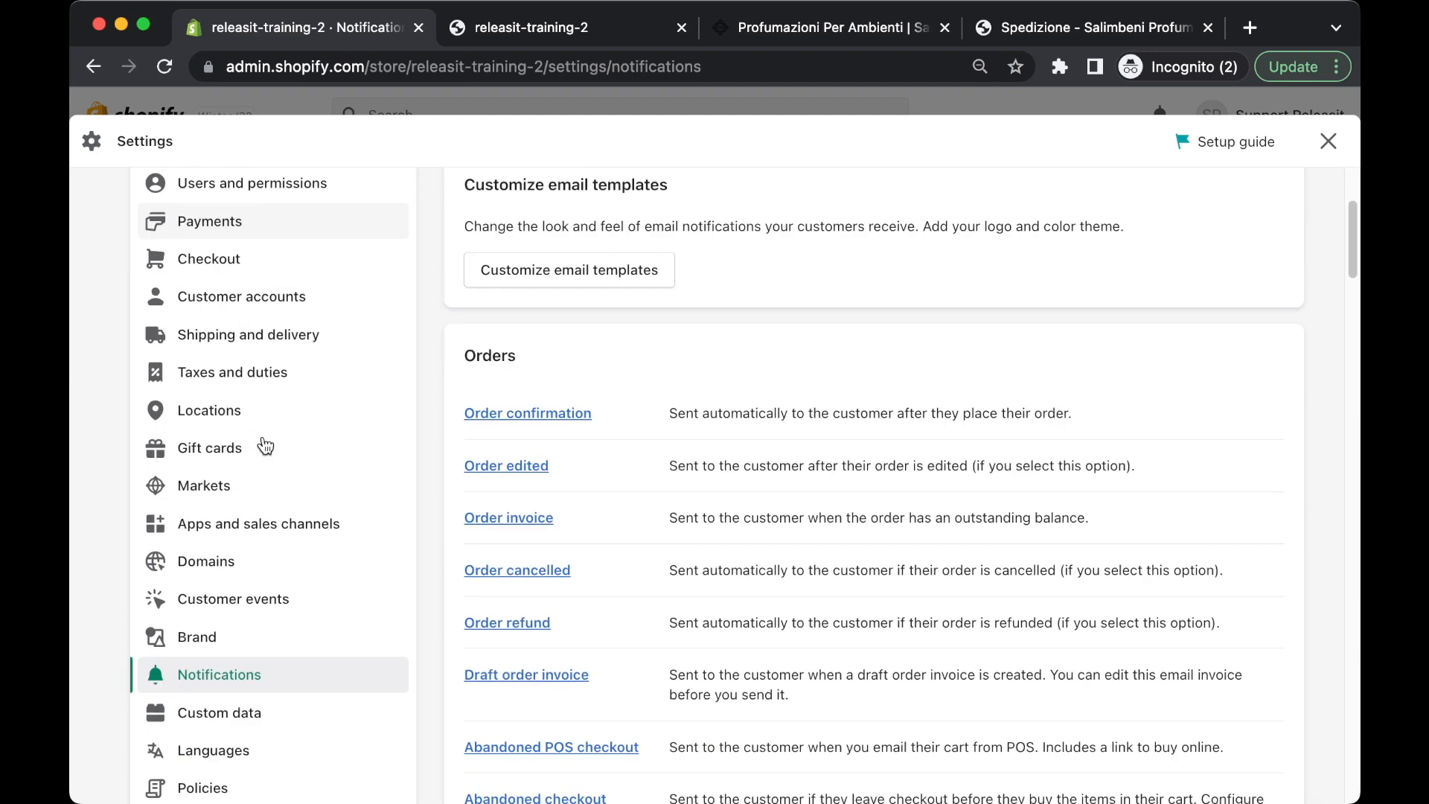
- Open the Order confirmation notification and examine its email preview, including the thank-you heading, shipping message and order summary
left_click(543, 413)
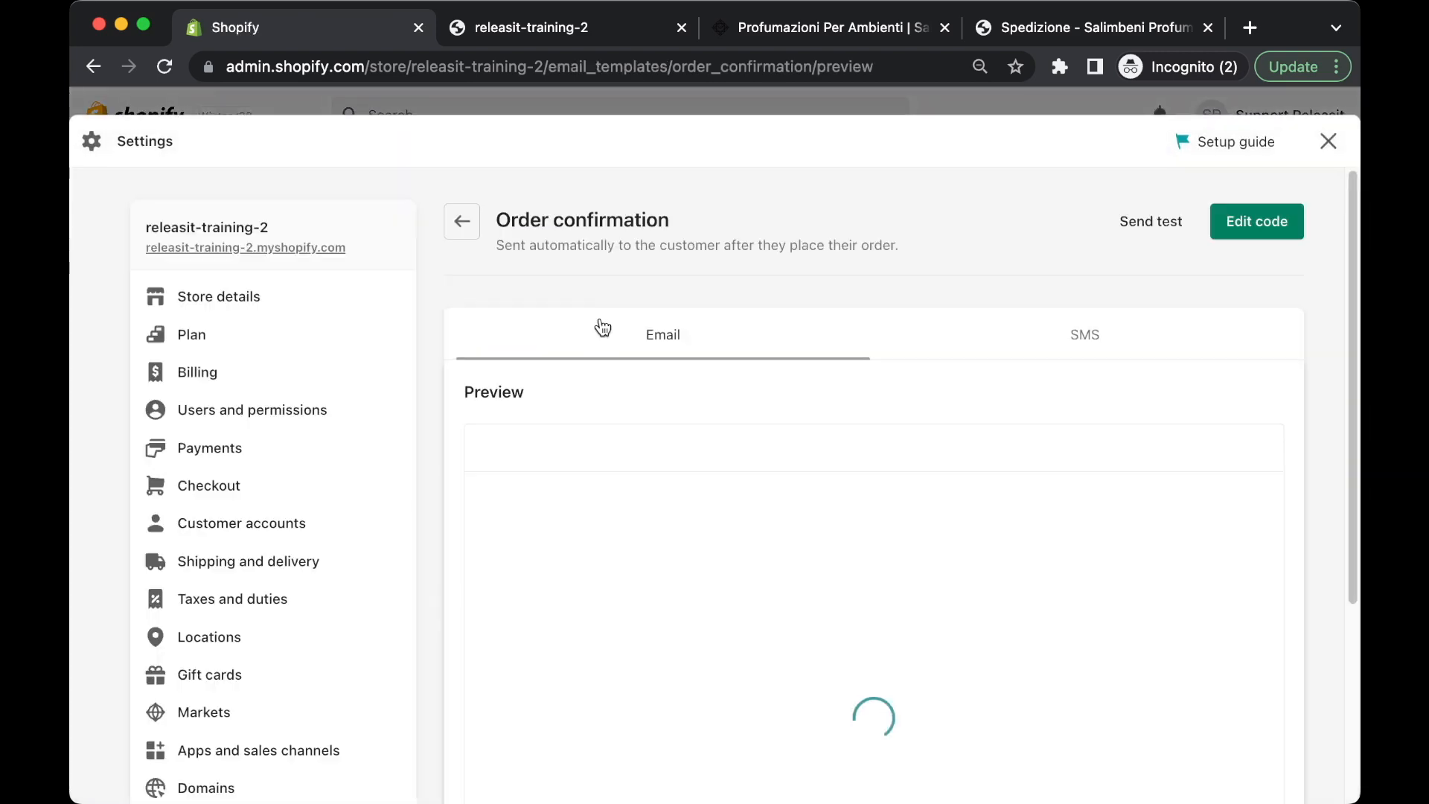
scroll(502, 344, "down", 5)
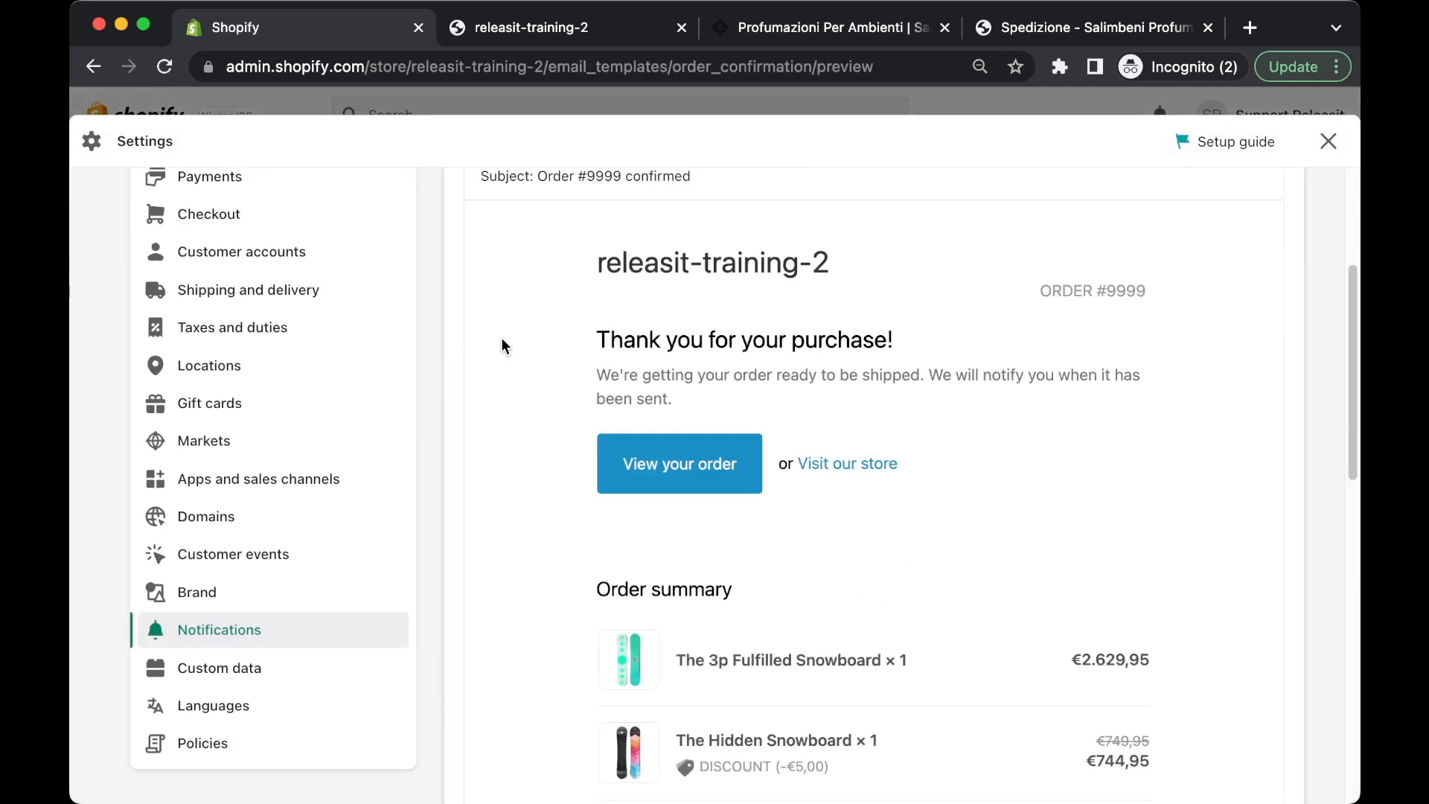
scroll(506, 340, "up", 2)
scroll(529, 345, "down", 1)
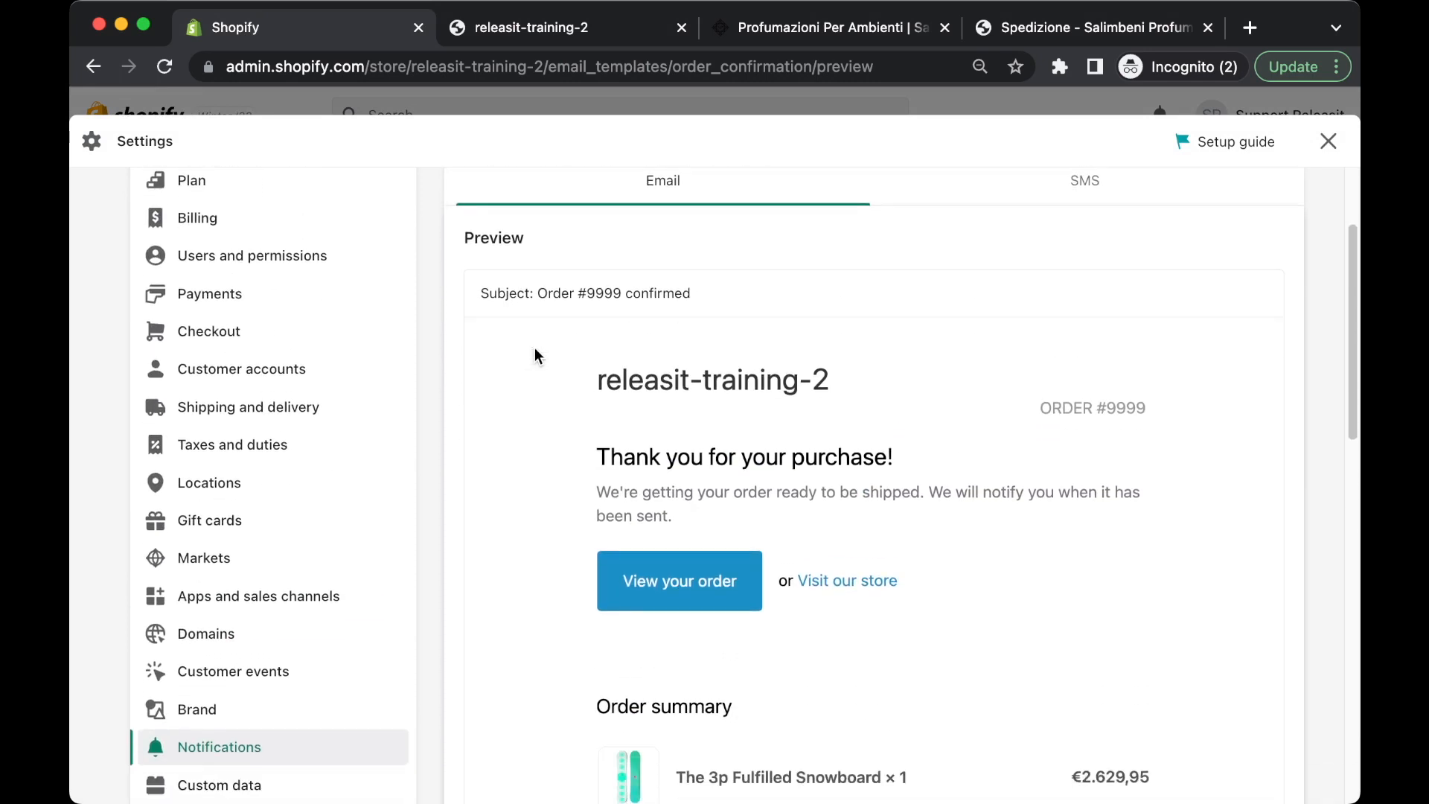
scroll(703, 426, "down", 1)
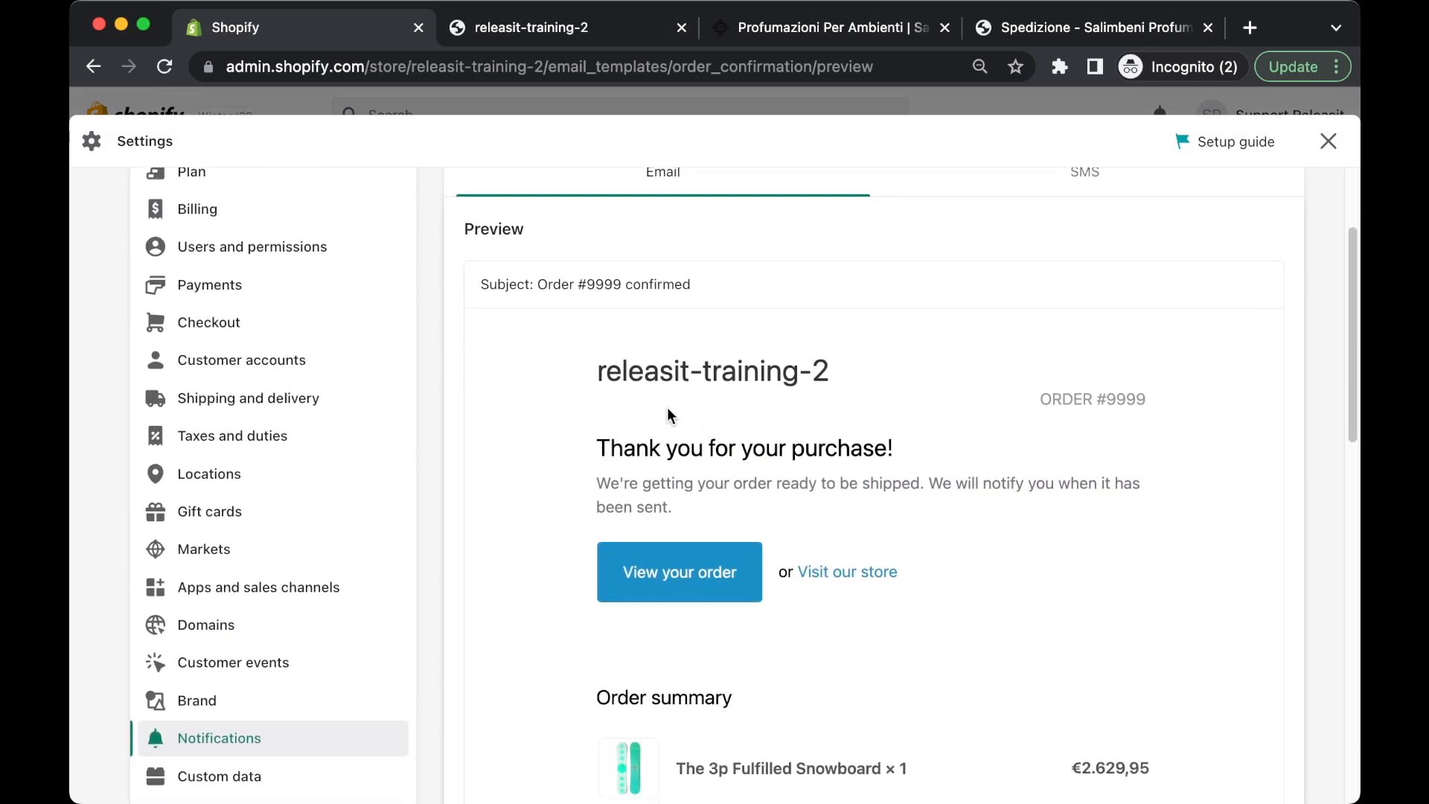
scroll(666, 408, "down", 1)
left_click_drag(585, 409, 969, 413)
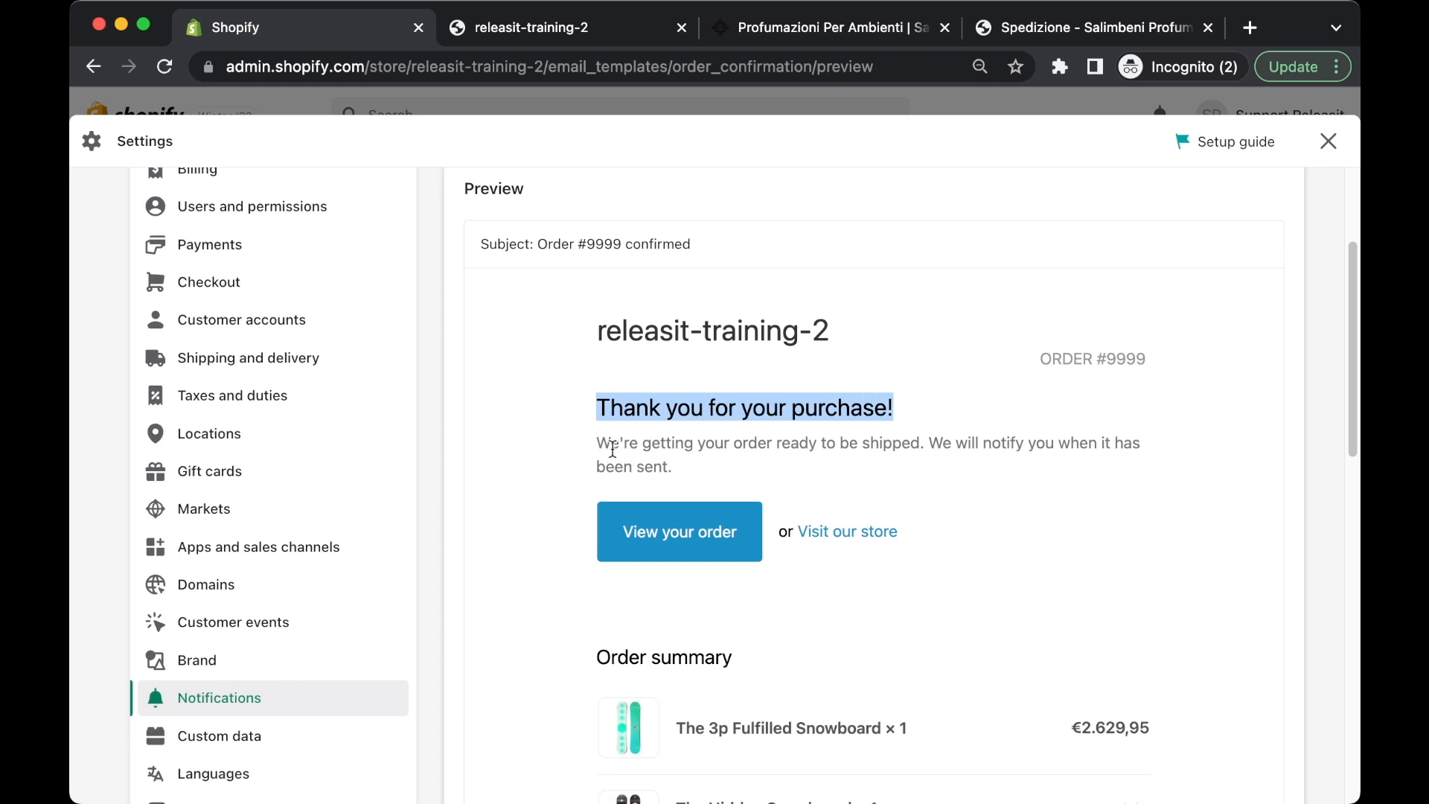
left_click_drag(596, 445, 743, 470)
left_click(813, 445)
scroll(806, 439, "down", 2)
scroll(798, 439, "down", 2)
scroll(819, 398, "up", 4)
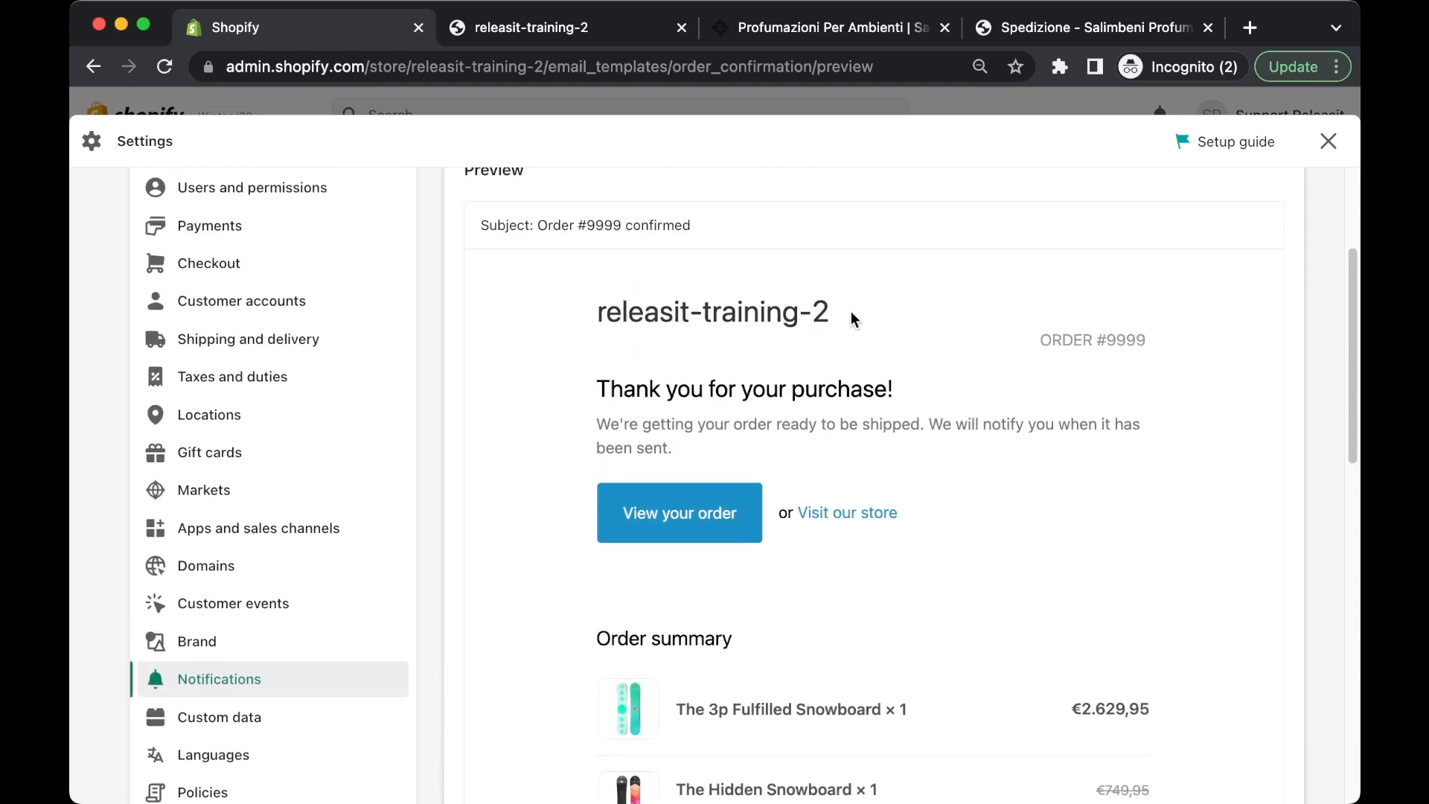
- Switch to the Salimbeni checkout, continue to the payment step, and review the available payment methods
left_click(1024, 38)
left_click(640, 592)
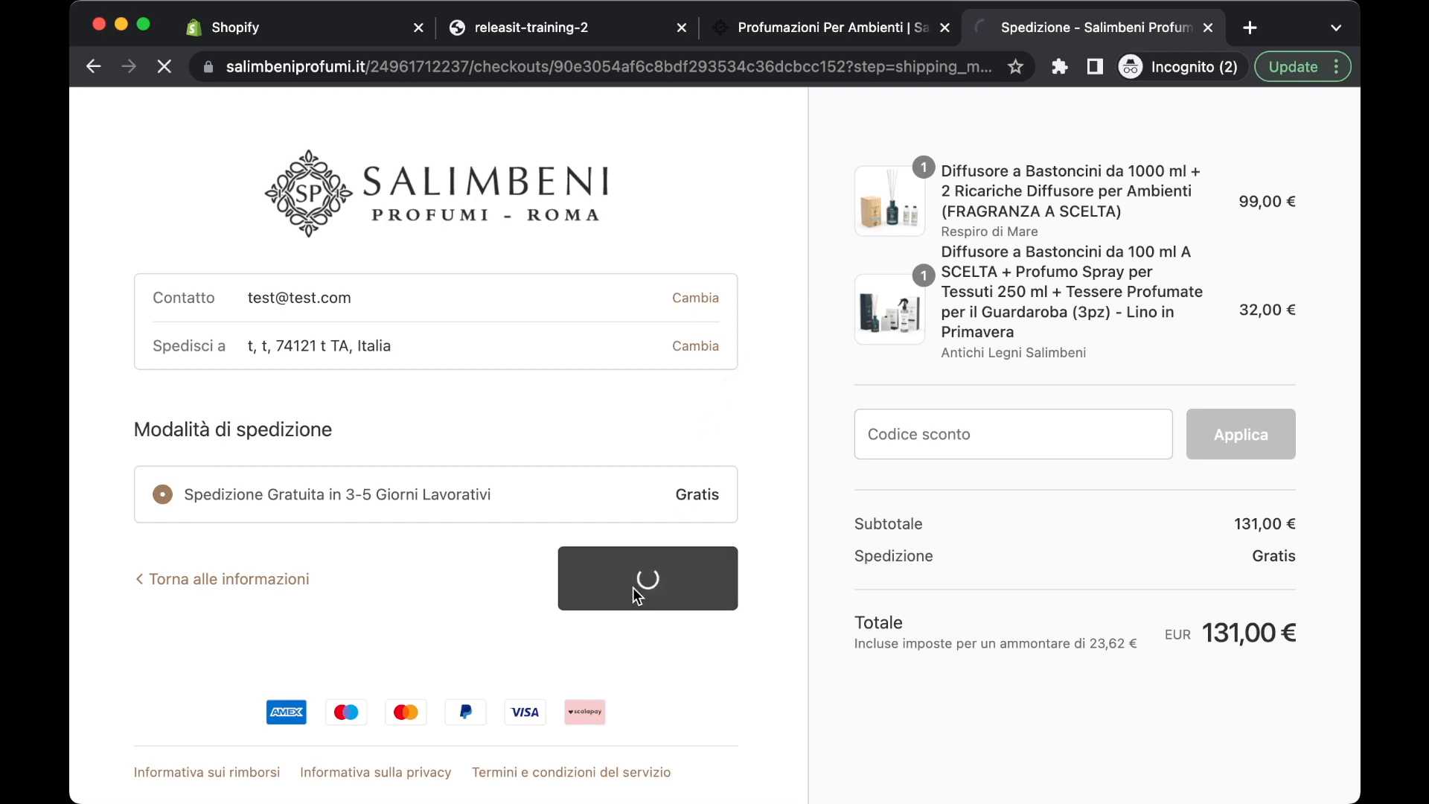
scroll(734, 261, "down", 8)
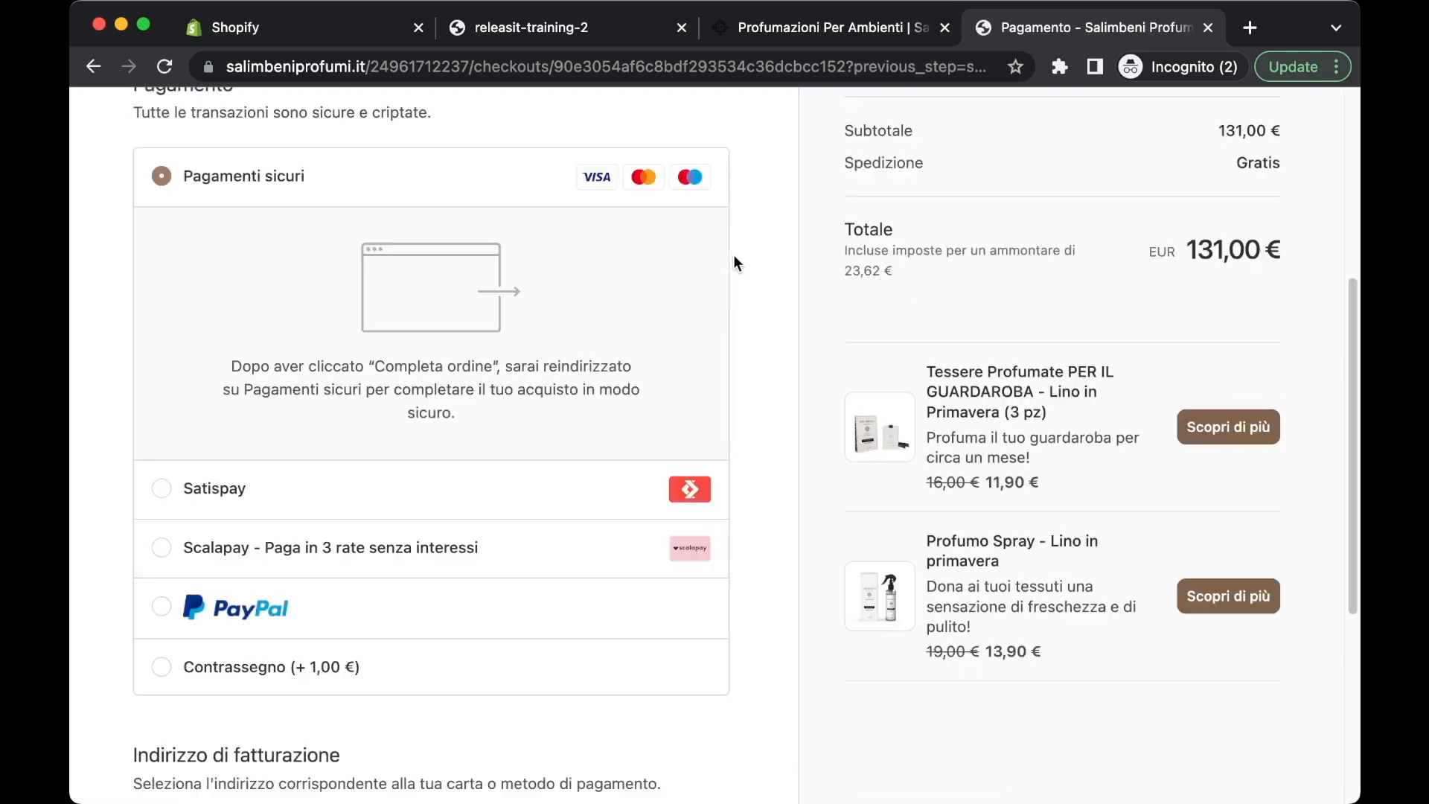
scroll(734, 254, "down", 2)
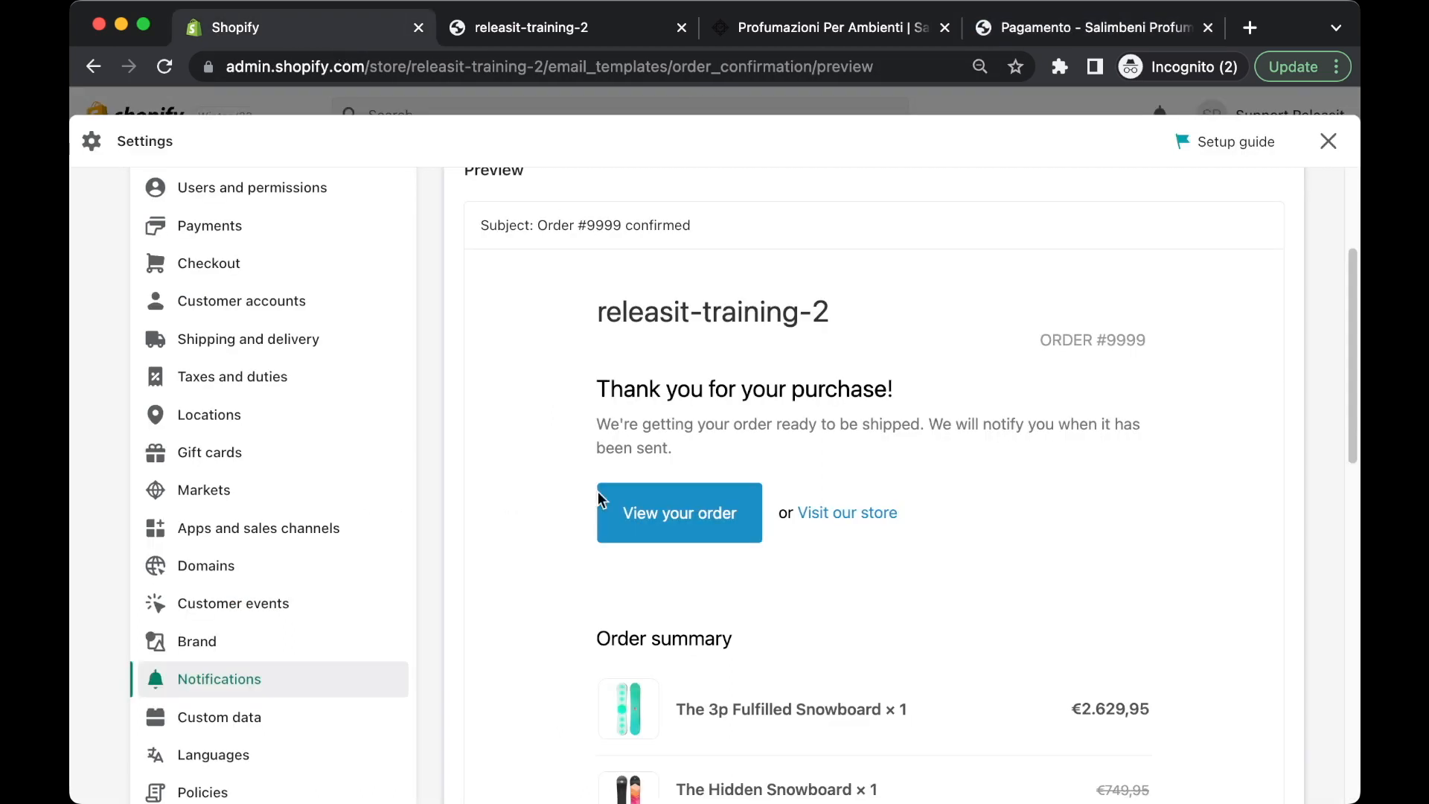
- Examine the Order confirmation email preview, including the order link, order summary, totals and customer information
scroll(748, 488, "up", 1)
scroll(701, 482, "down", 2)
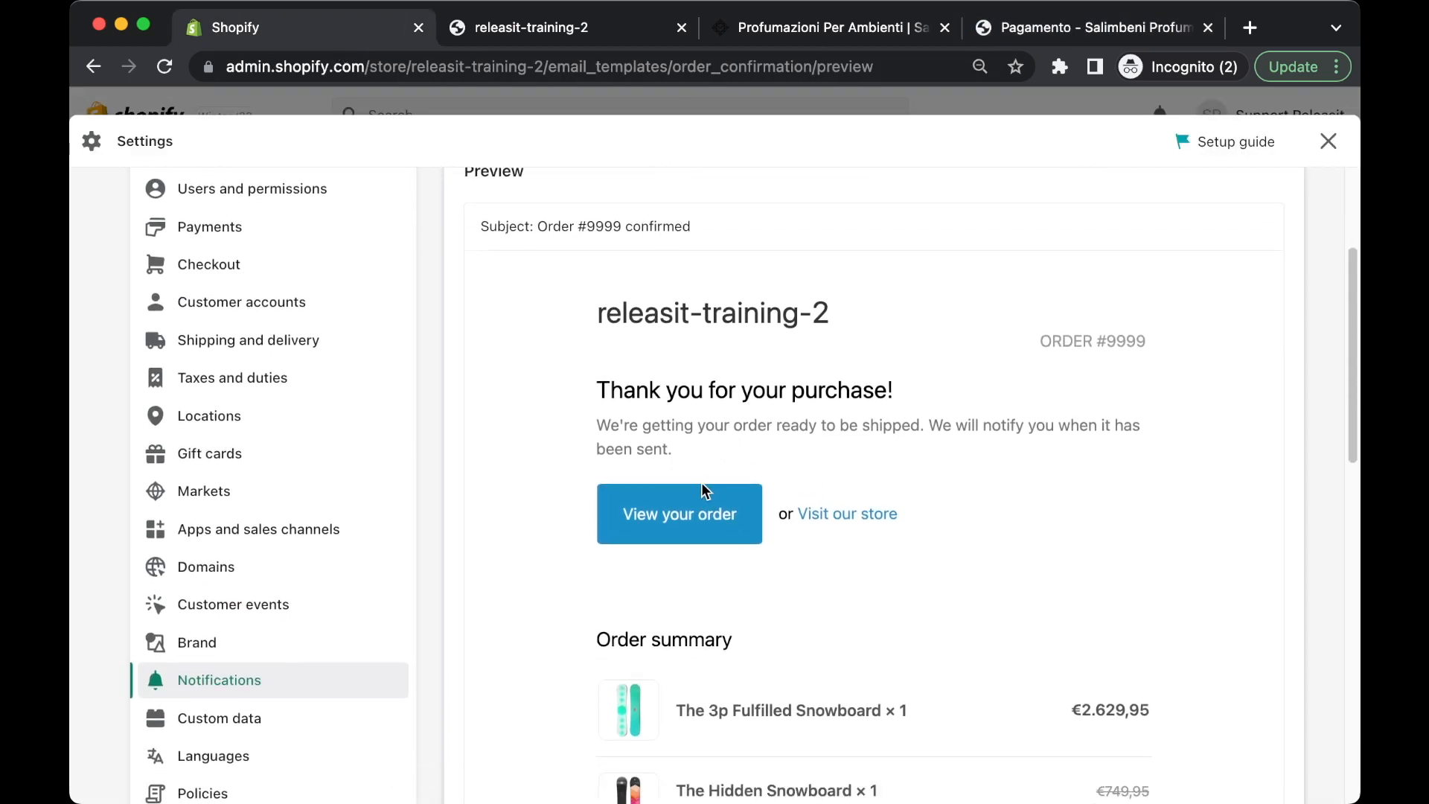
scroll(651, 439, "down", 1)
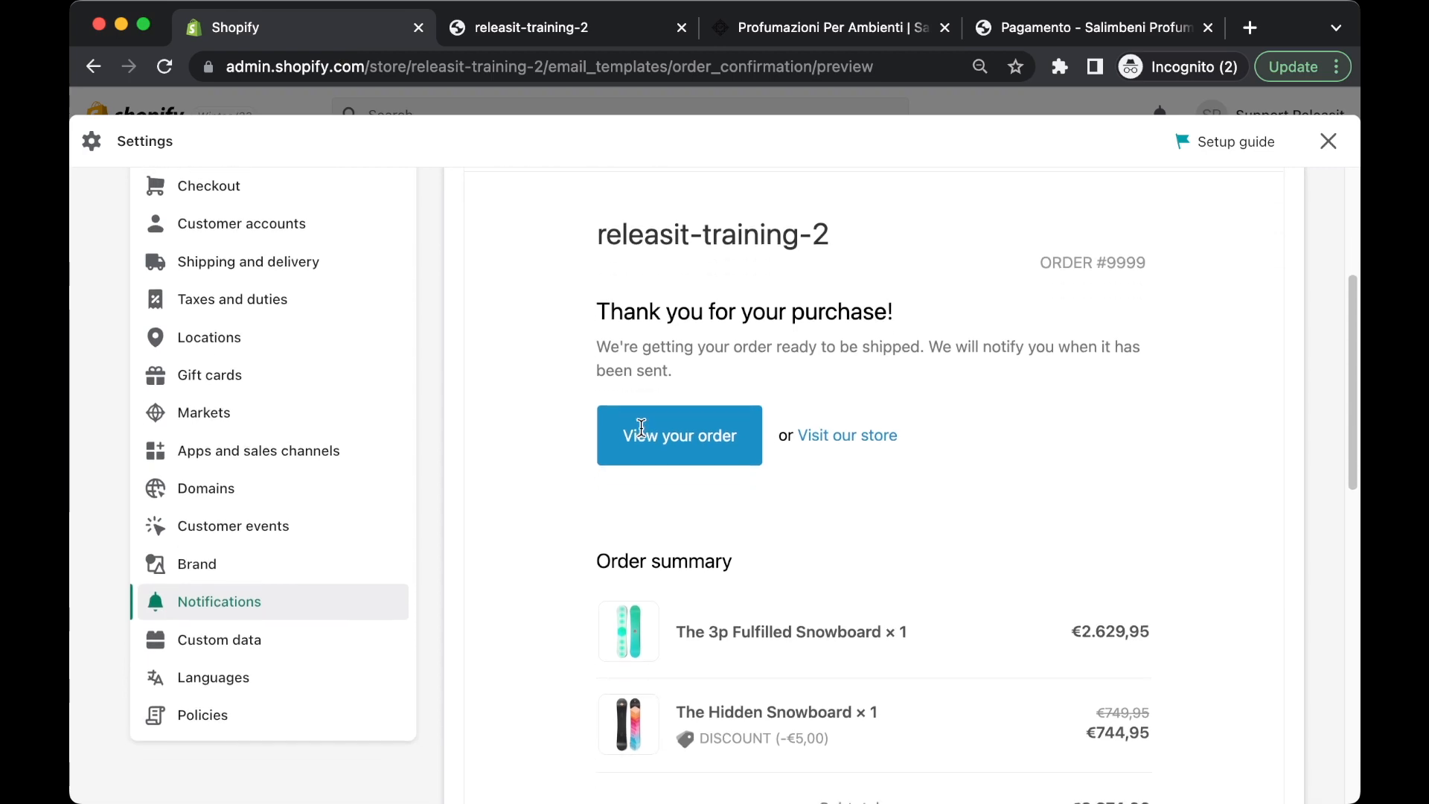
scroll(606, 363, "down", 15)
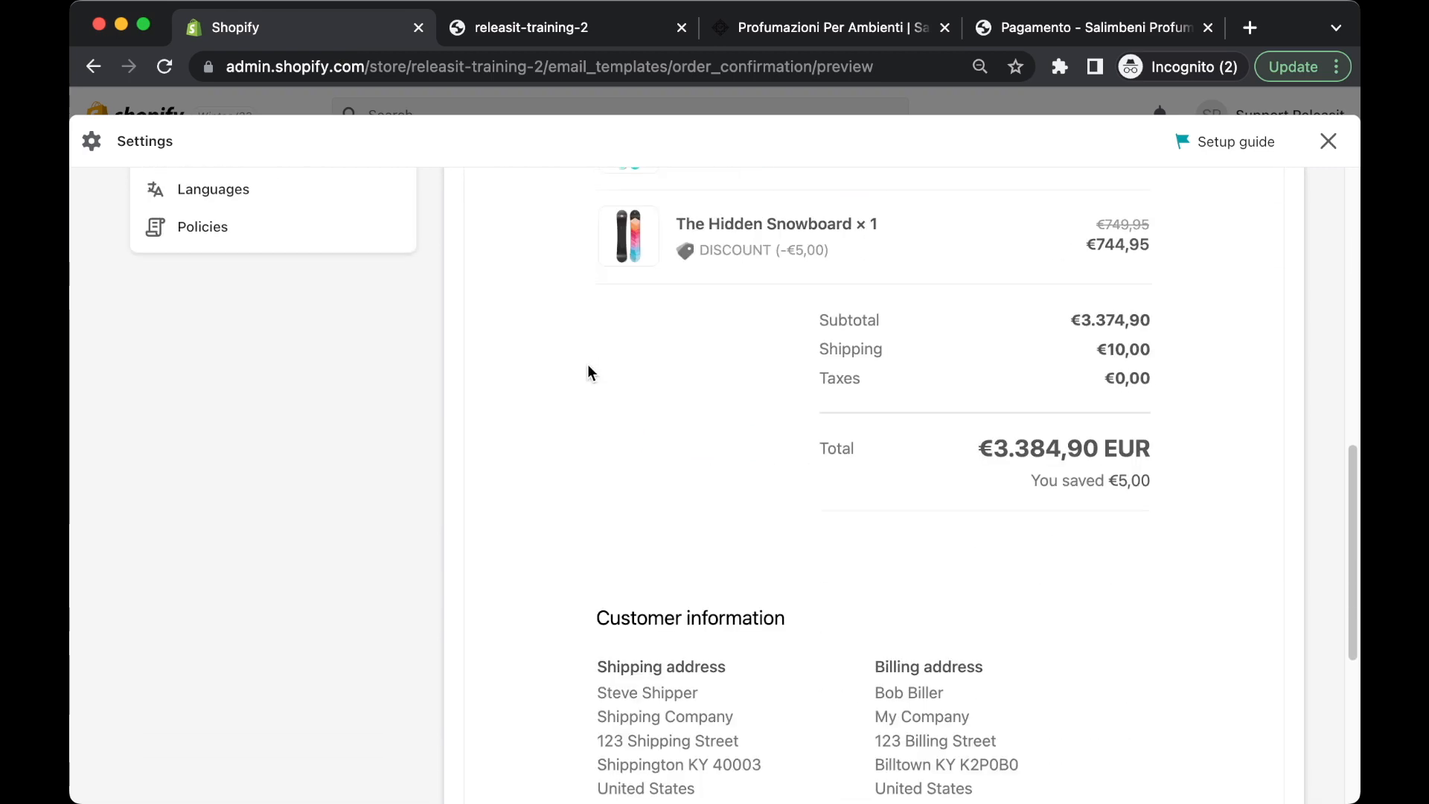
scroll(586, 385, "up", 18)
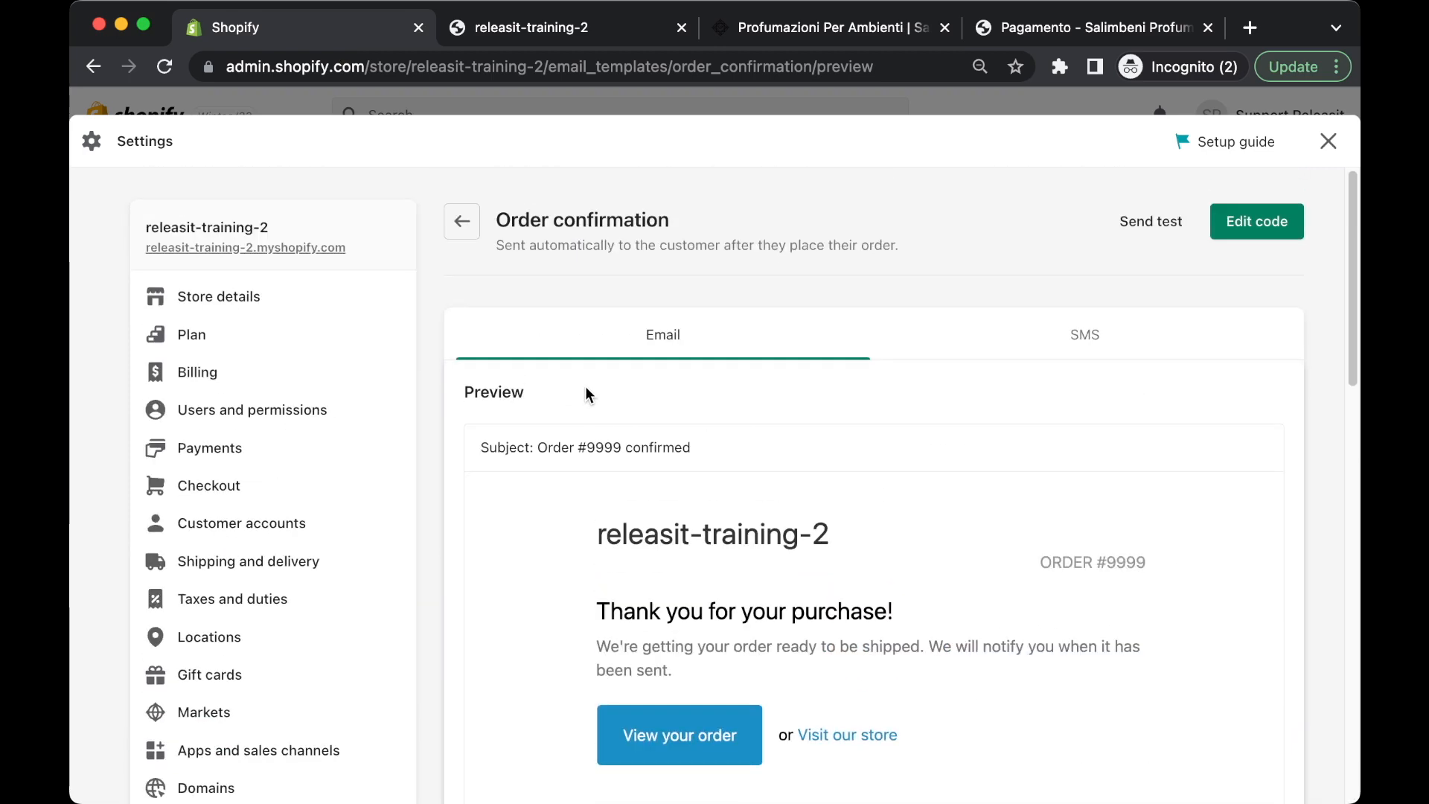
- Return to the Notifications list and review the Orders notifications, from Order confirmation and Order cancelled to Payment reminder
left_click(465, 221)
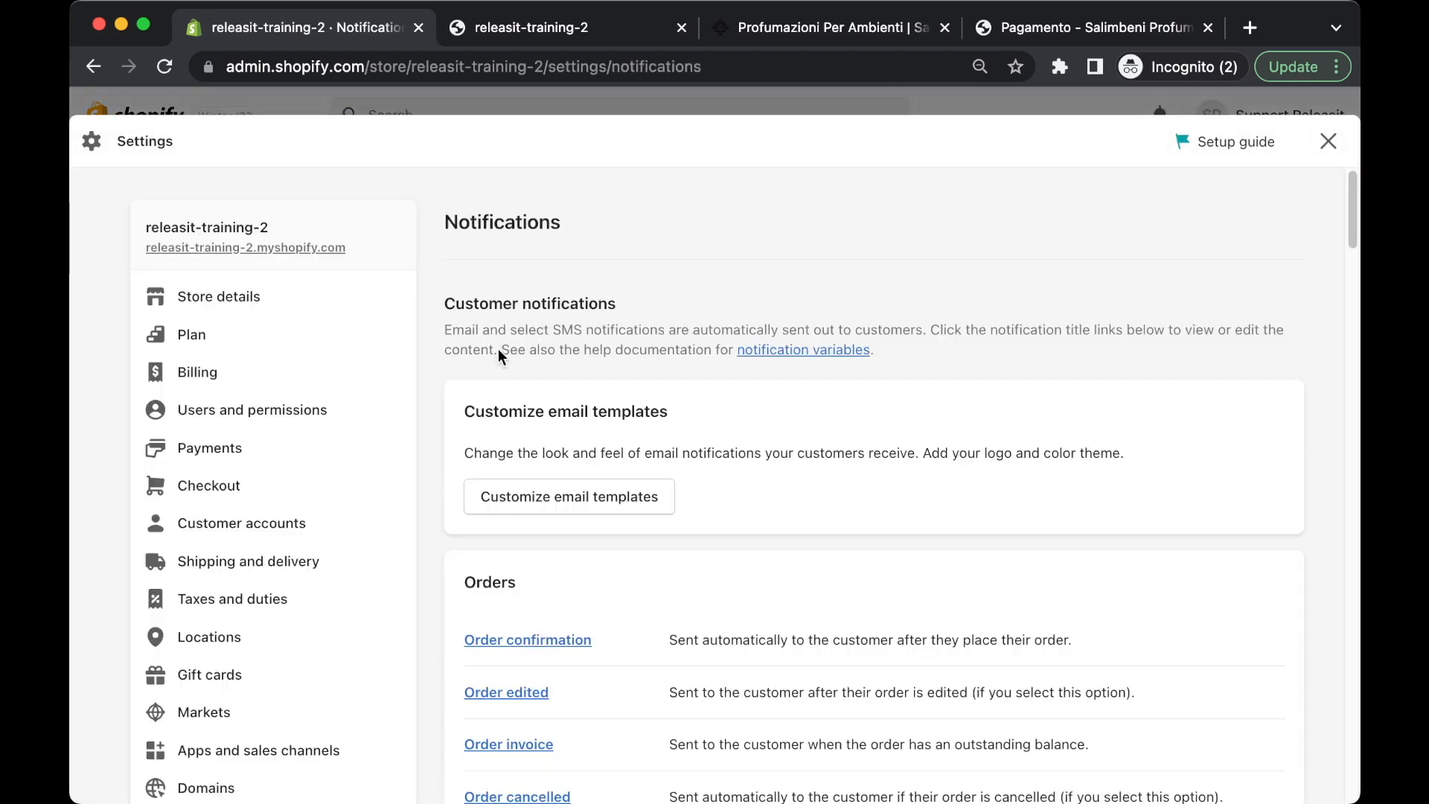
scroll(565, 457, "down", 5)
left_click_drag(465, 360, 594, 365)
scroll(606, 383, "down", 1)
scroll(616, 417, "down", 1)
left_click_drag(572, 421, 461, 422)
scroll(610, 442, "down", 1)
scroll(610, 438, "down", 4)
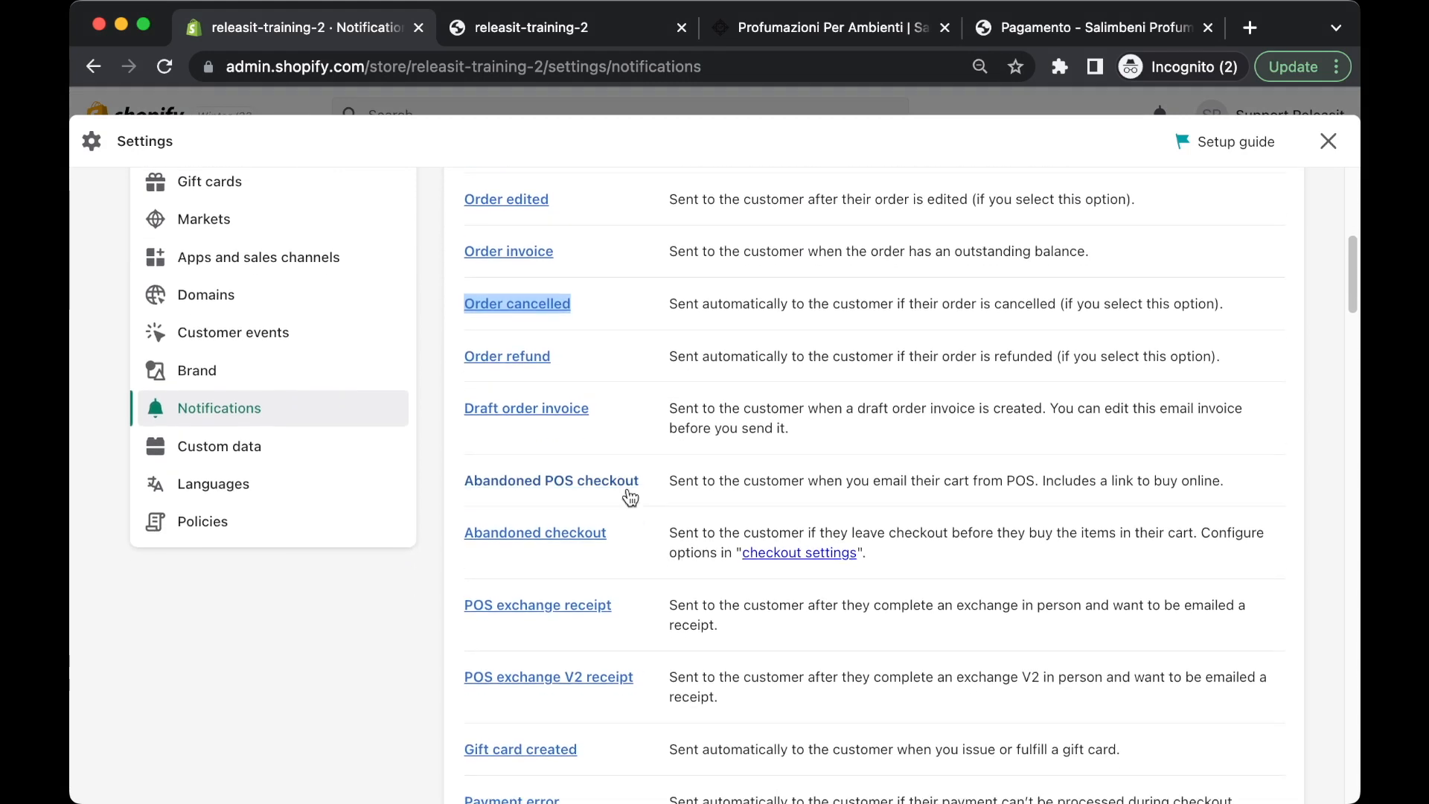
scroll(635, 514, "down", 8)
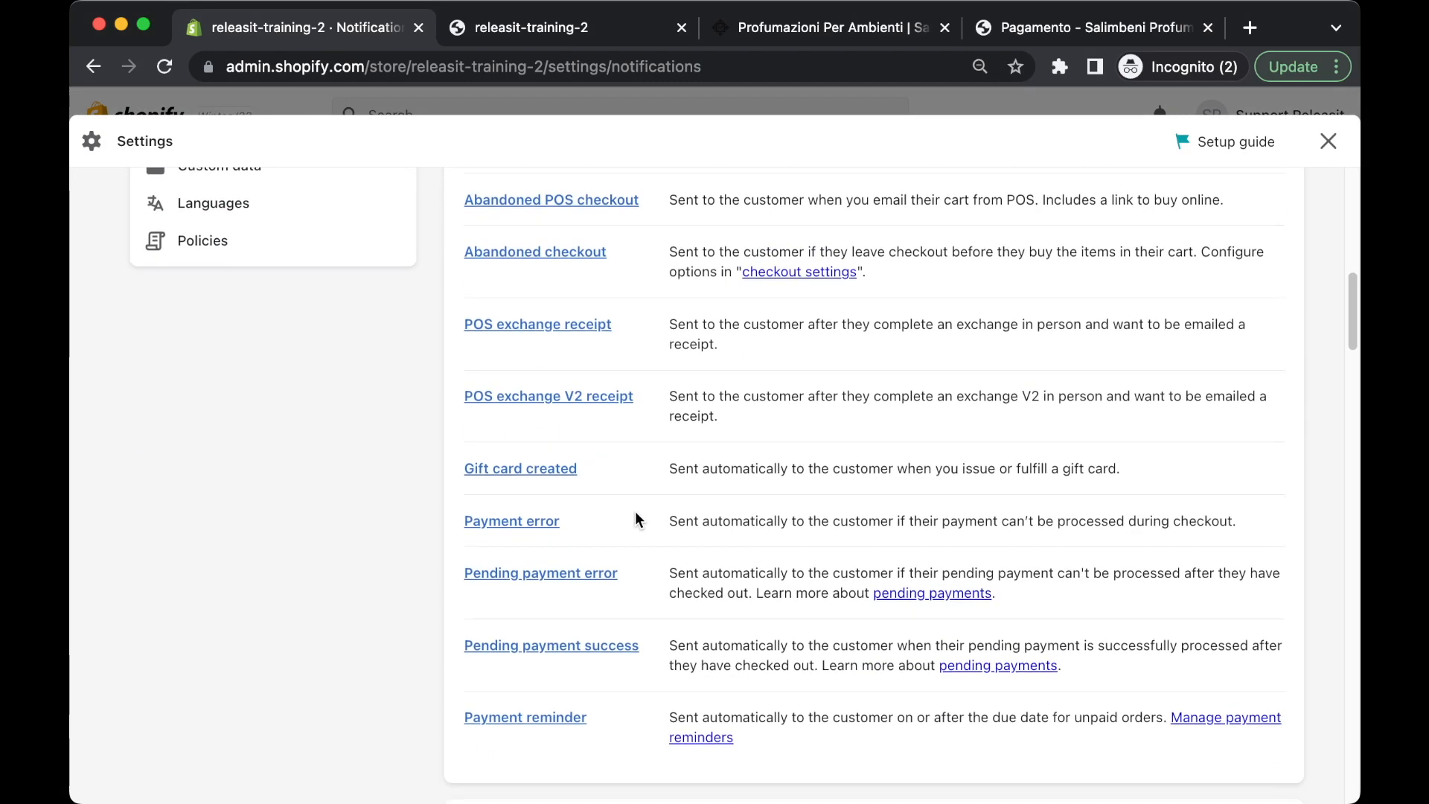
- Review the Shipping confirmation and other shipping notifications, then the local pickup, customer, returns, marketing, draft orders and webhooks sections
left_click_drag(623, 667, 444, 674)
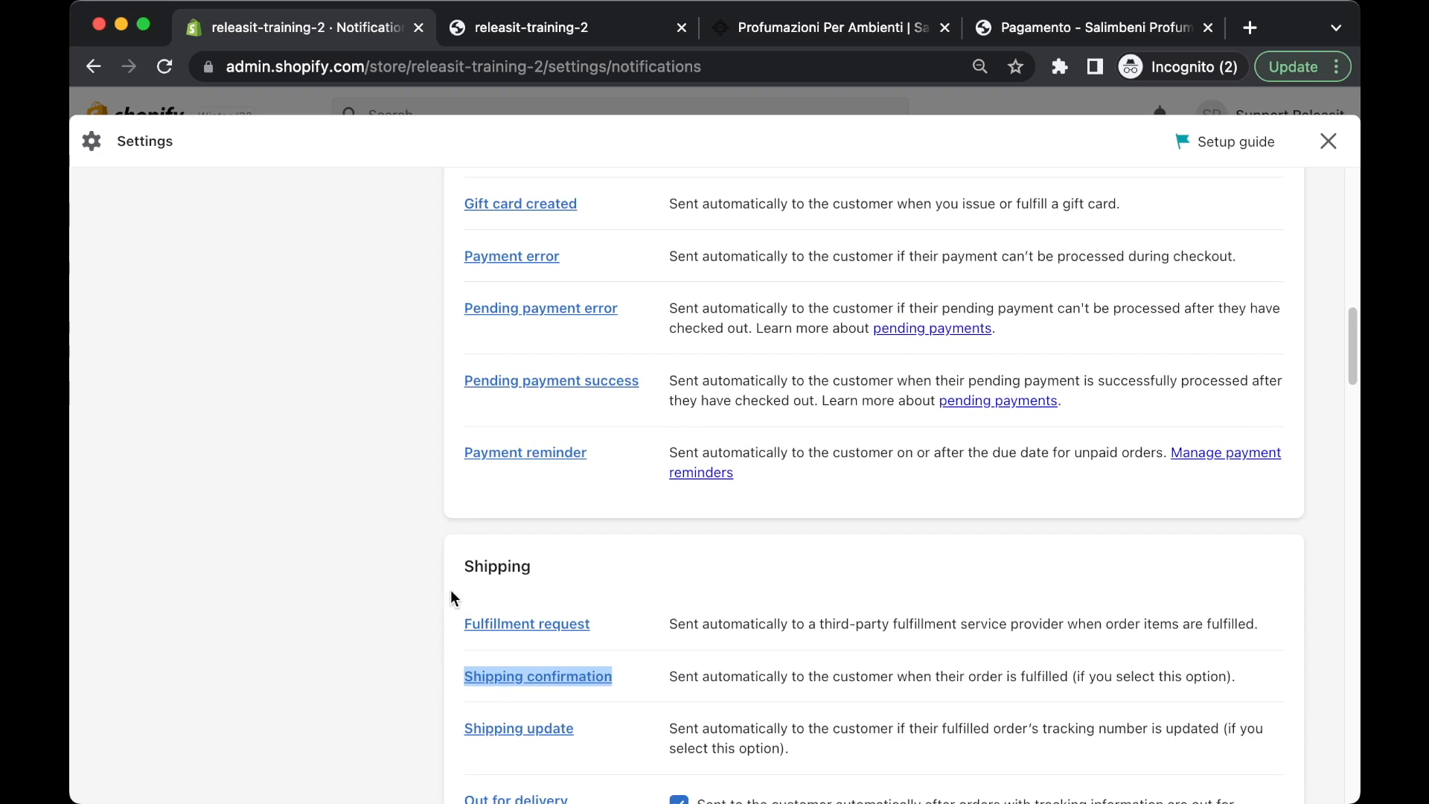
scroll(449, 590, "down", 3)
left_click_drag(597, 466, 457, 456)
scroll(449, 454, "down", 6)
scroll(450, 454, "down", 15)
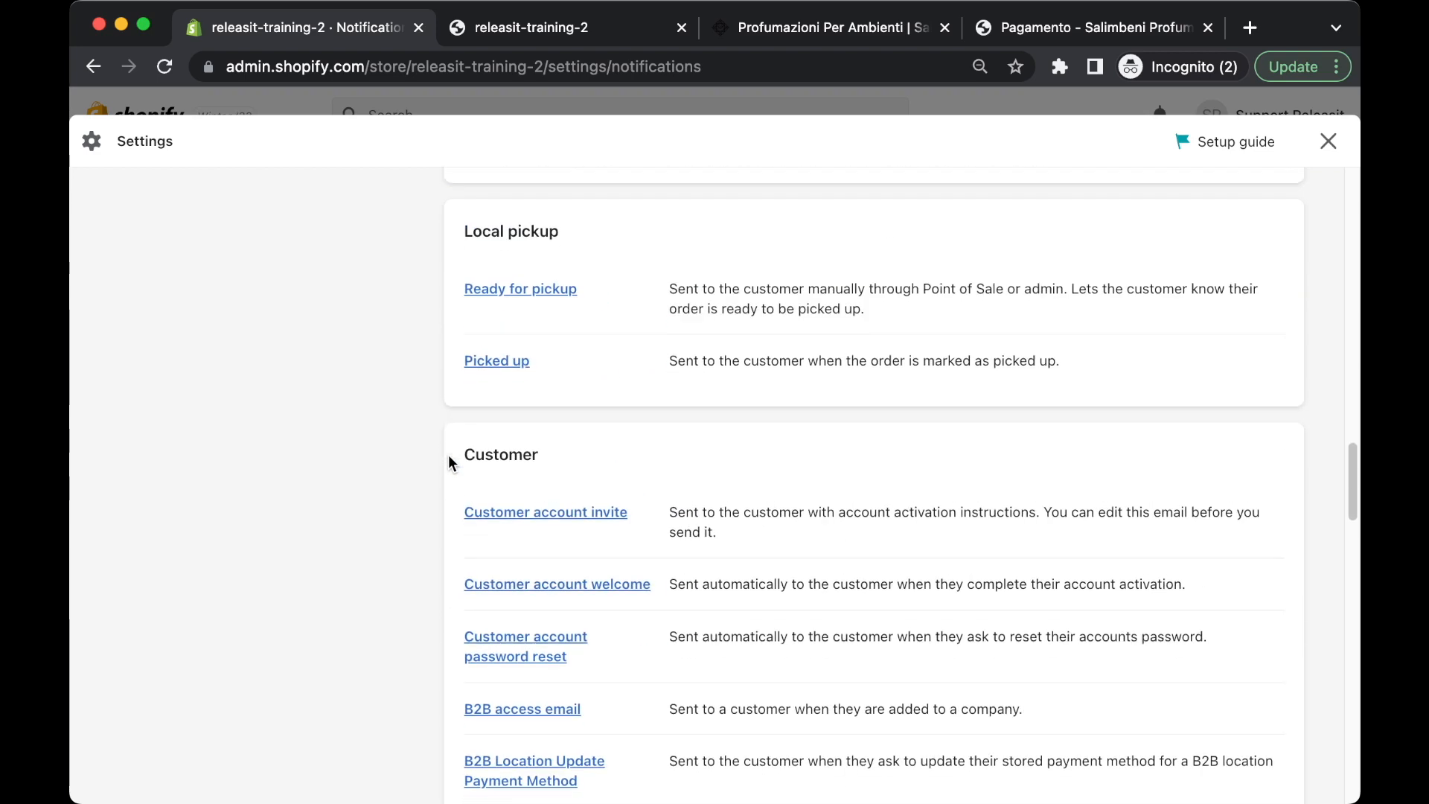
scroll(445, 455, "down", 16)
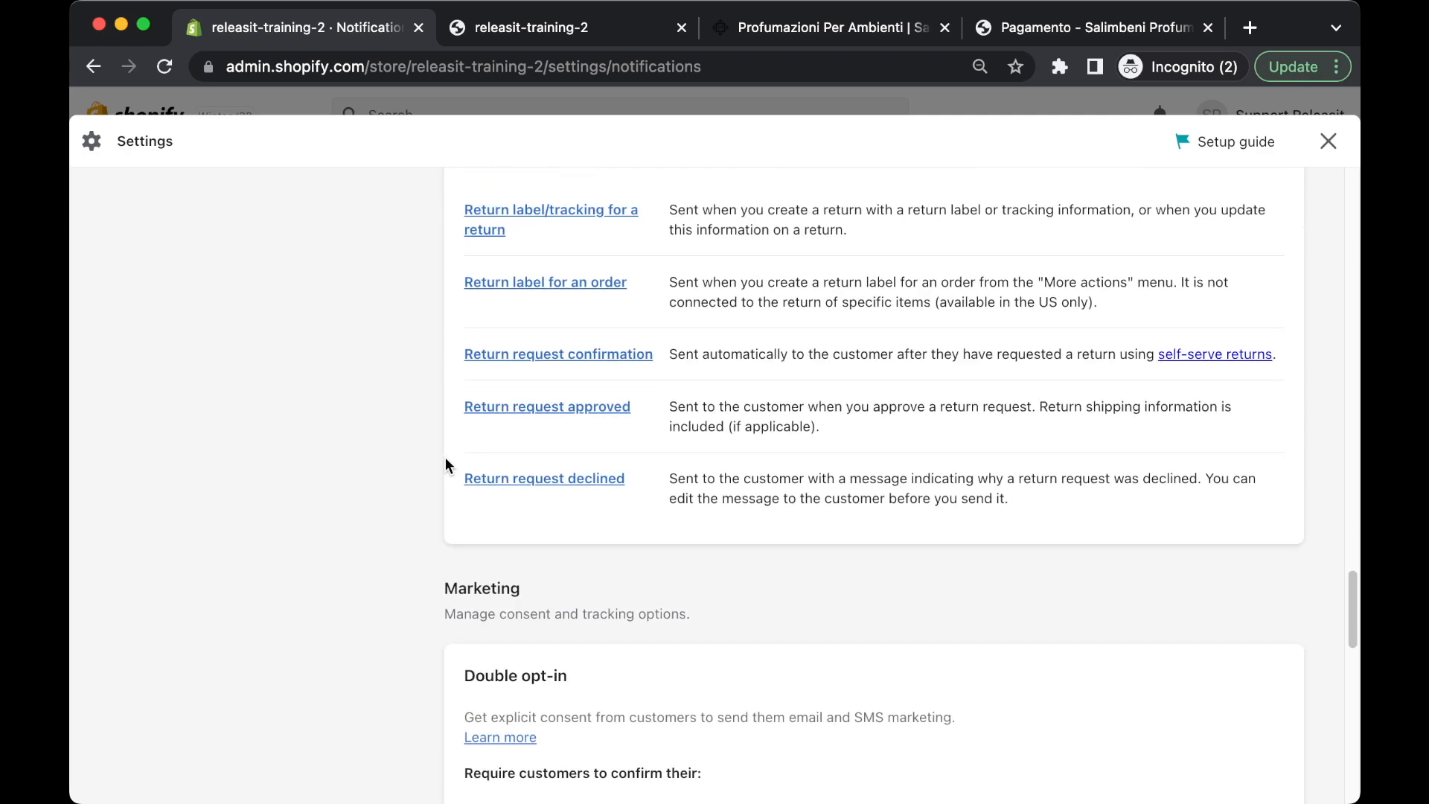
scroll(446, 457, "down", 3)
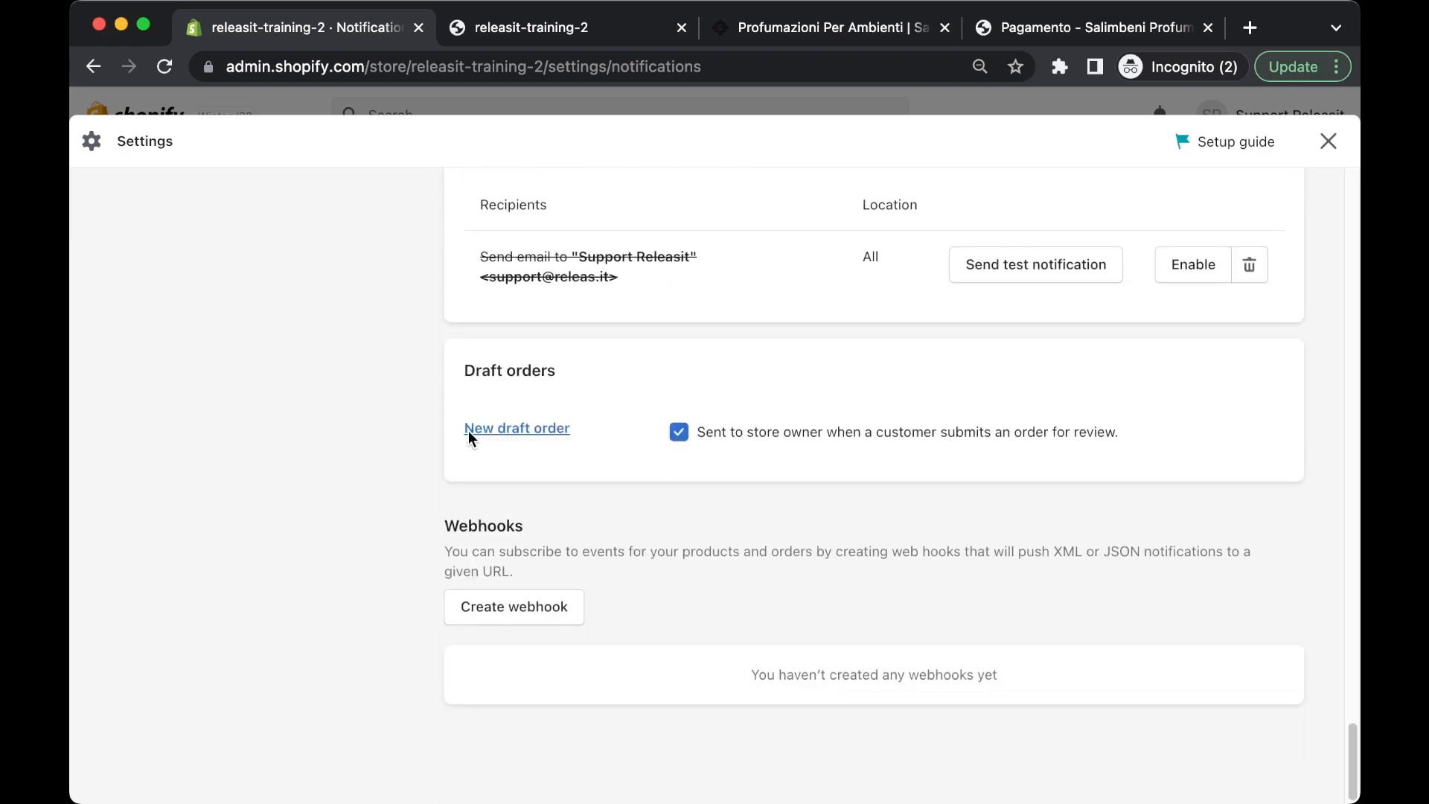
- Go back to the customer notifications and email template customization, and open the Order confirmation notification again
scroll(460, 428, "up", 20)
scroll(429, 444, "up", 15)
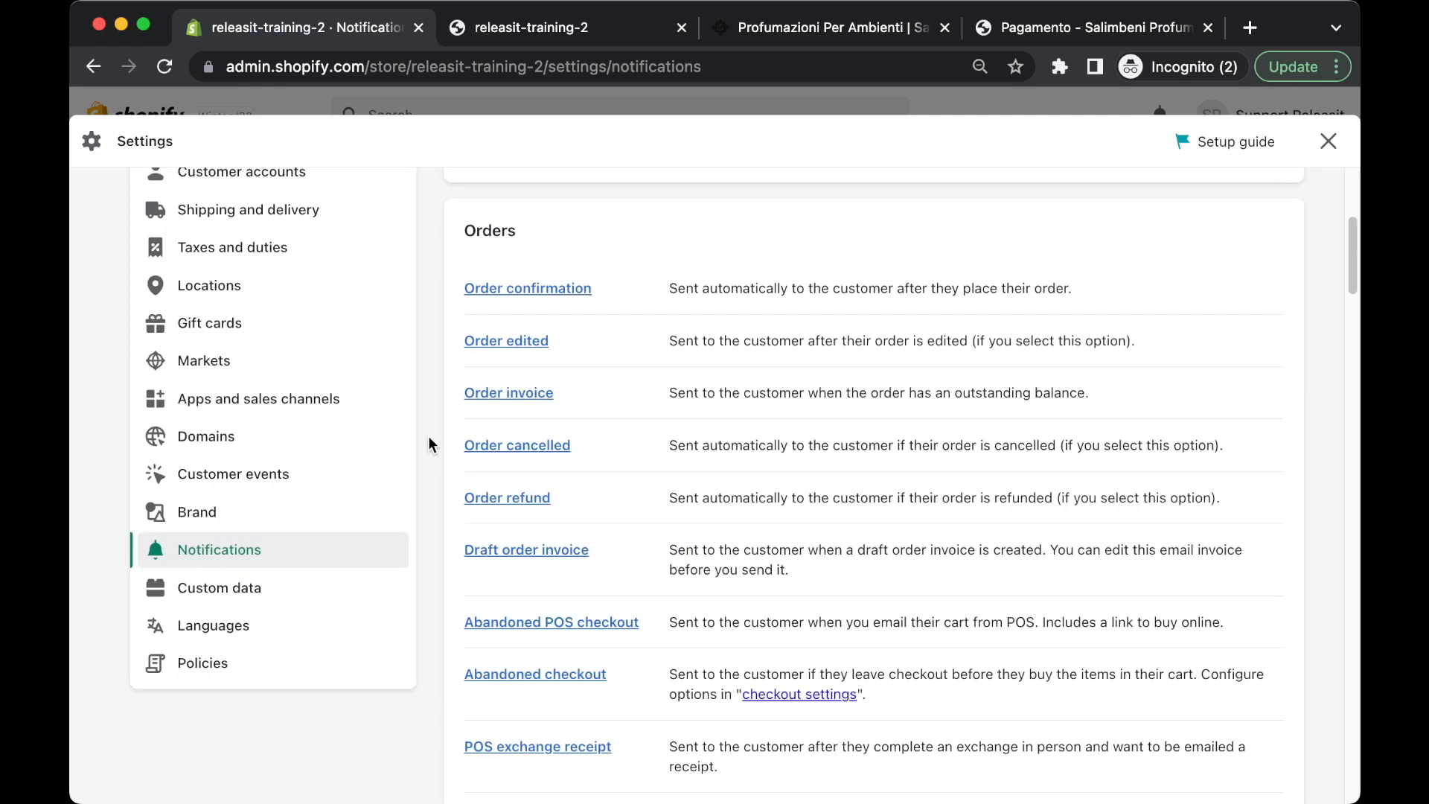
scroll(429, 444, "up", 3)
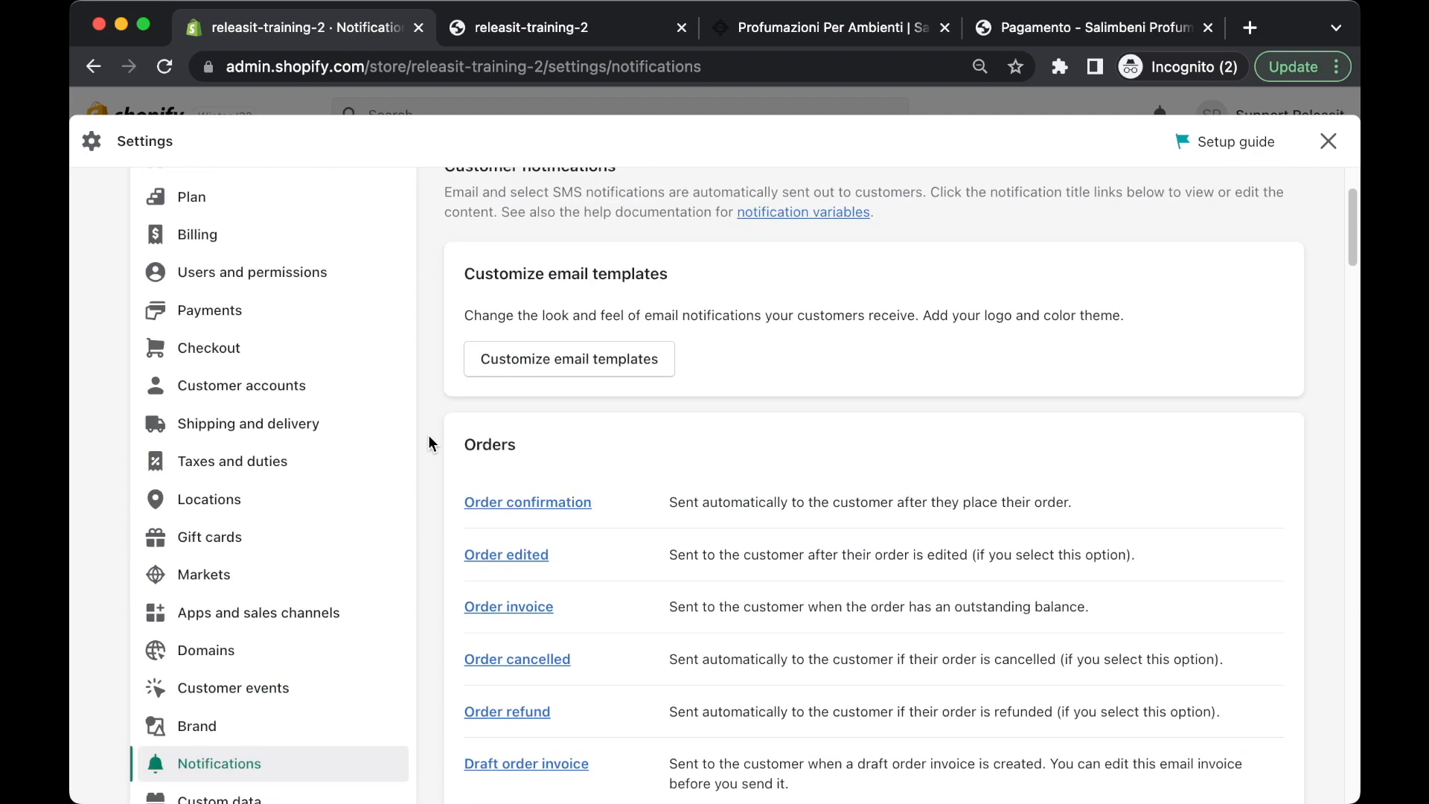
scroll(430, 433, "up", 2)
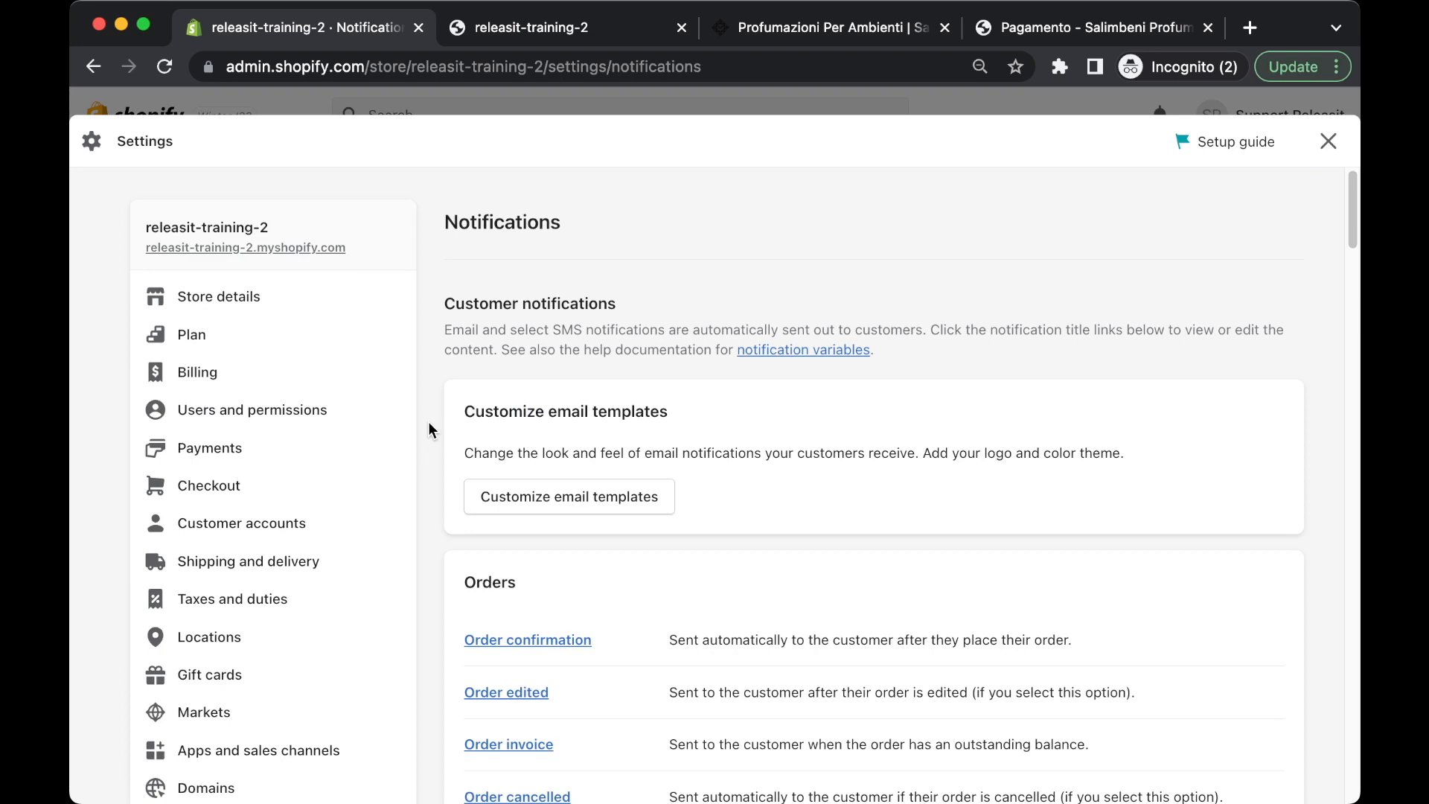
scroll(367, 407, "down", 5)
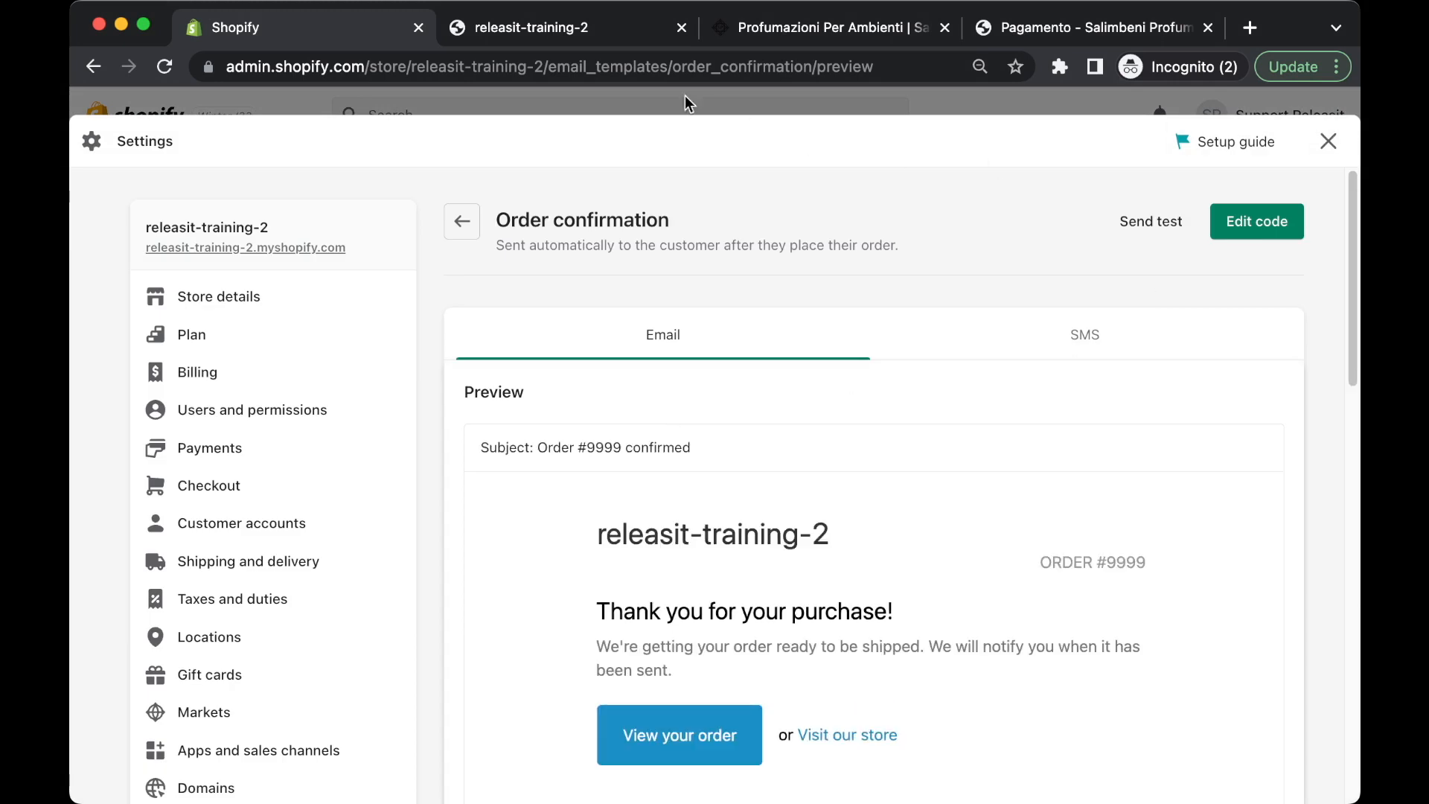
- Load the store's admin home page by shortening the address to admin.shopify.com/store/releasit-training-2
left_click(476, 70)
left_click_drag(598, 67, 960, 68)
key("BackSpace")
key("BackSpace")
key("BackSpace")
key("Return")
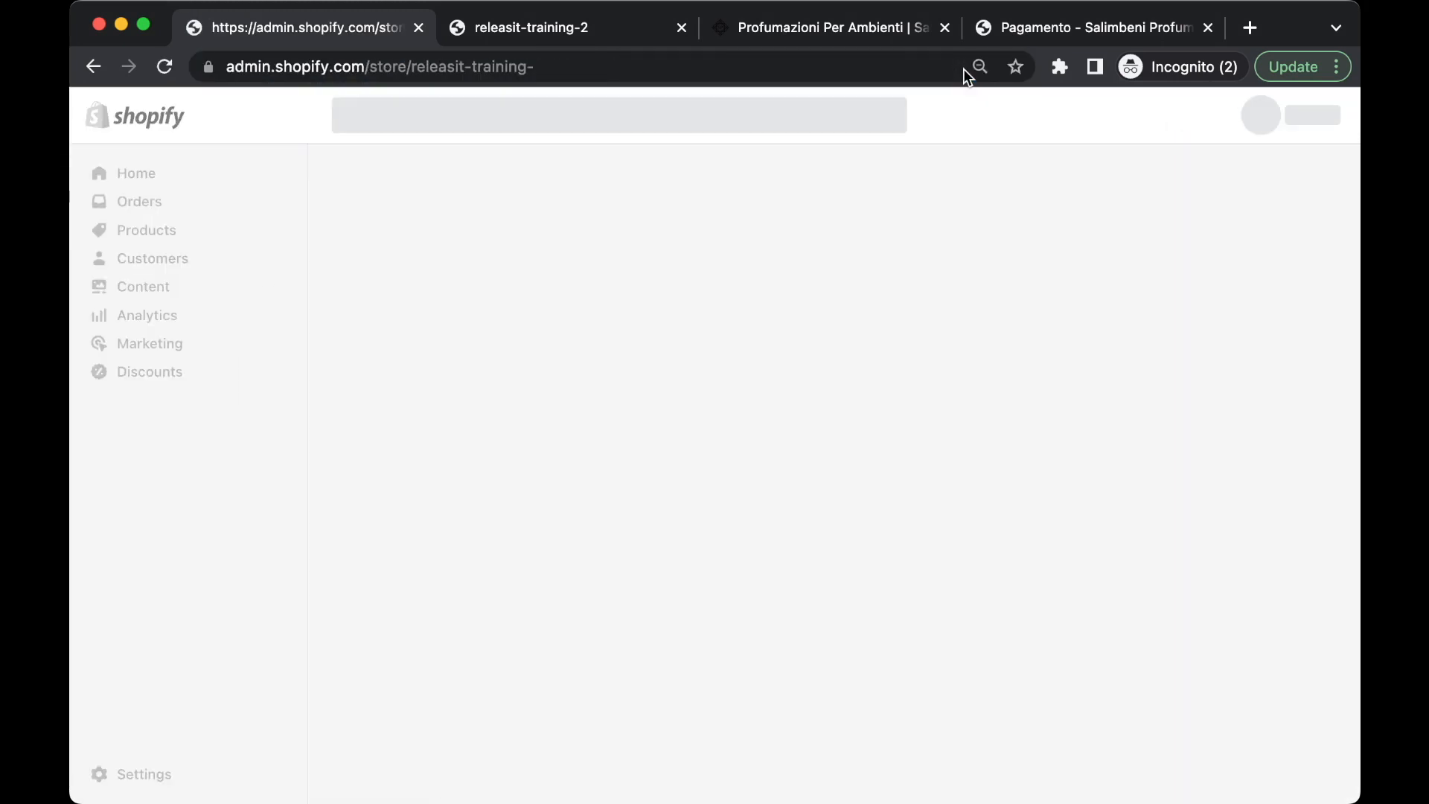
left_click(779, 67)
type("2")
key("Return")
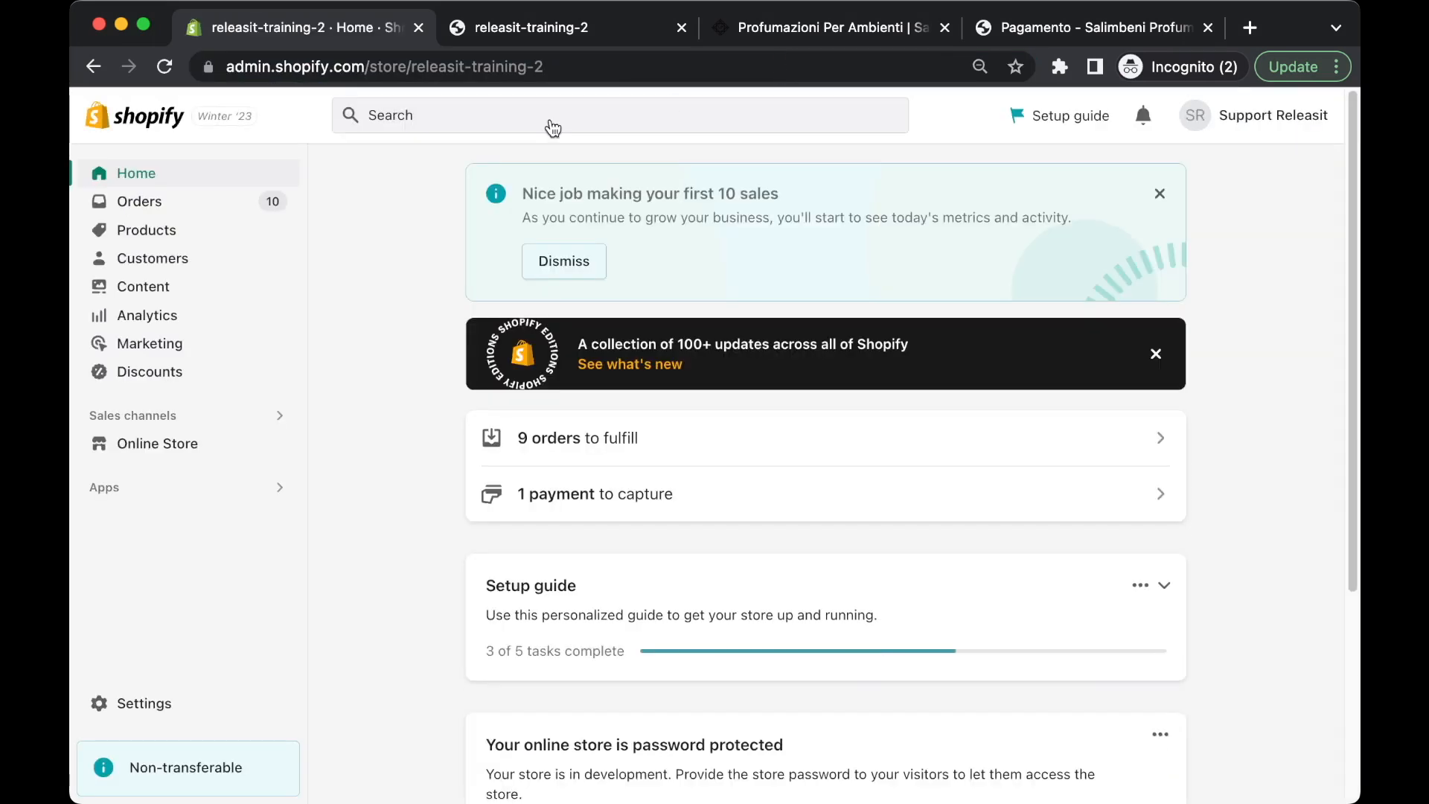
- Switch to the releasit-training-2 storefront and look over its home page banner and snowboard products
left_click(526, 28)
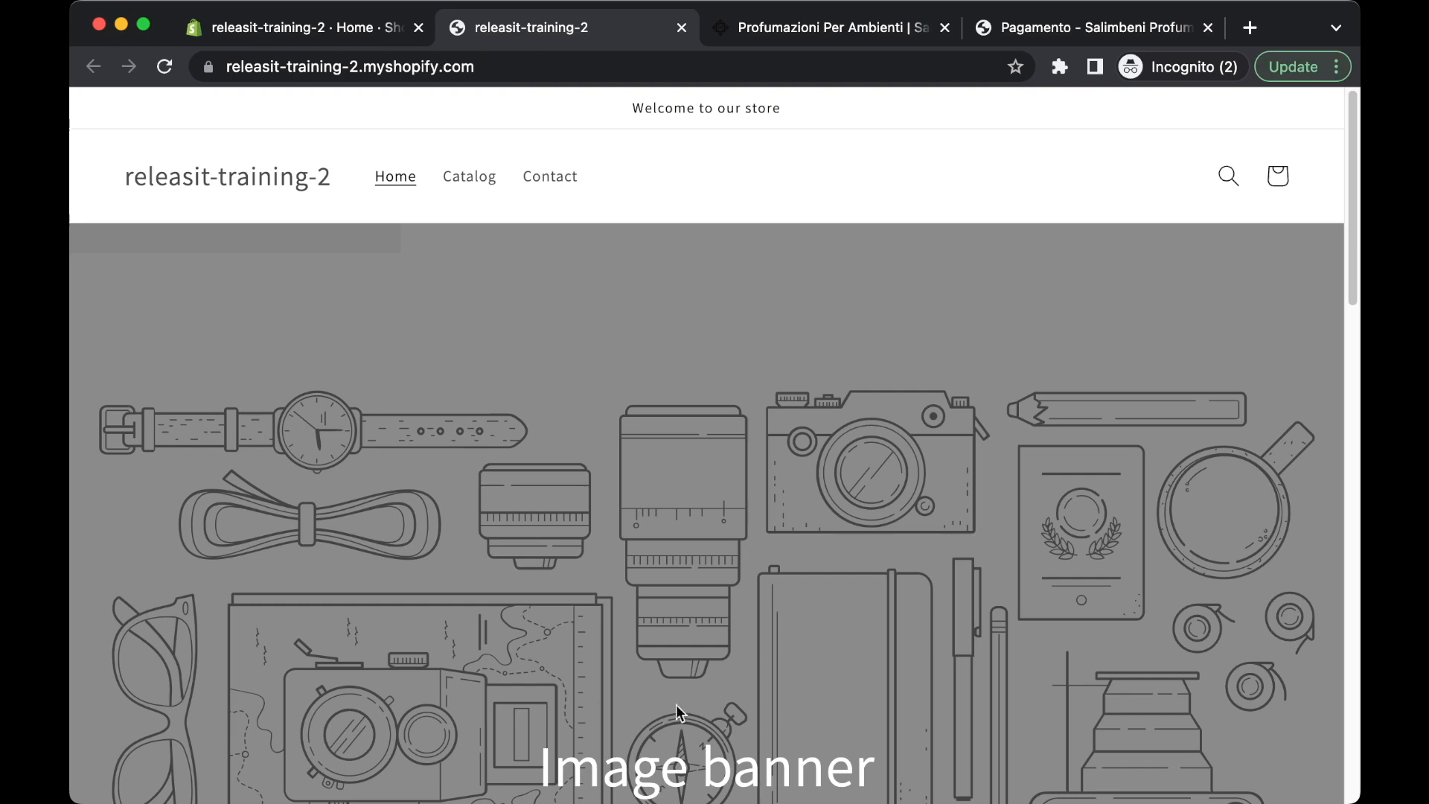
scroll(997, 677, "down", 3)
scroll(997, 677, "down", 15)
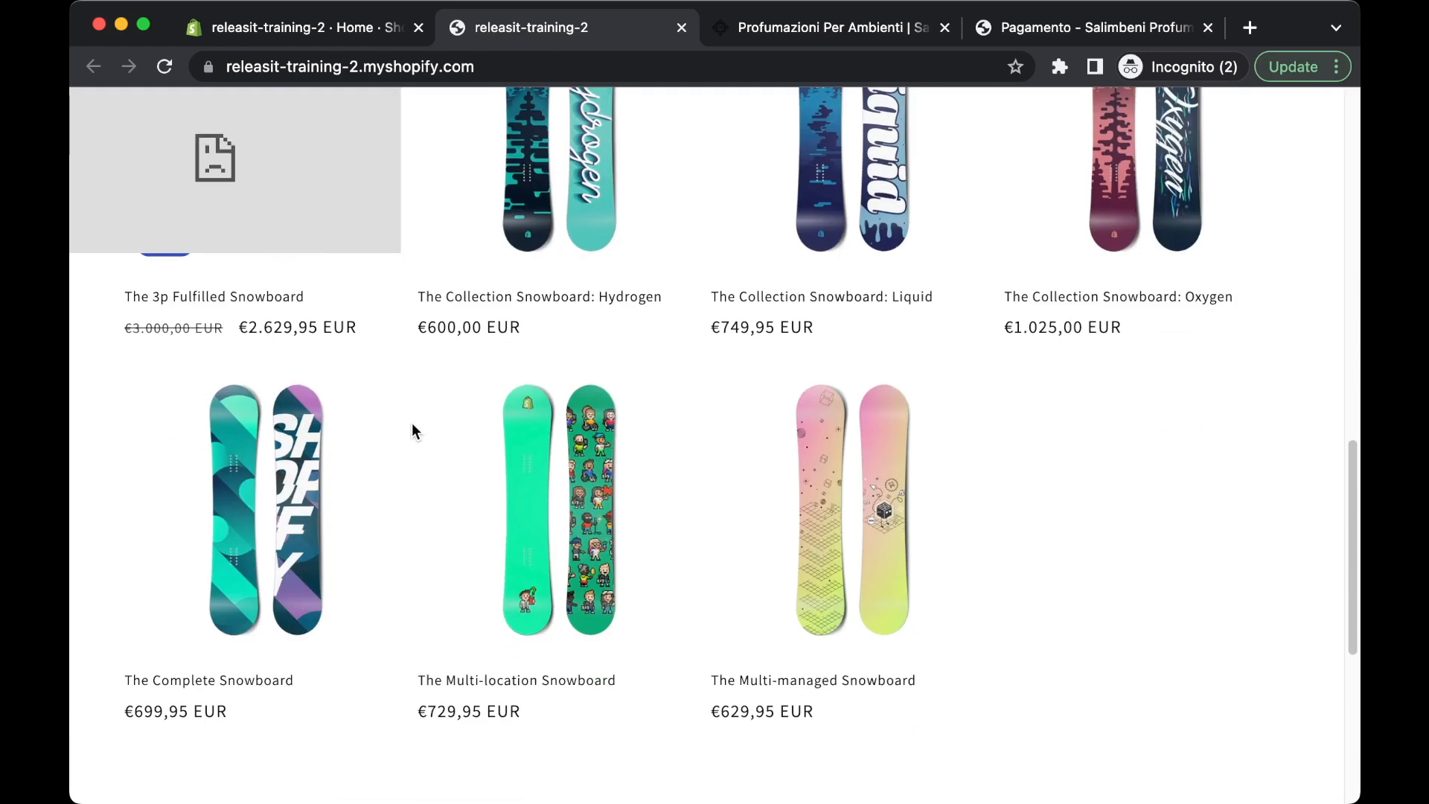
scroll(929, 411, "down", 5)
scroll(908, 494, "up", 4)
scroll(869, 347, "up", 10)
- Switch to the Salimbeni storefront, look over its home page and navigation menu, and bring up its checkout payment page
left_click(792, 27)
scroll(987, 376, "down", 5)
scroll(988, 375, "up", 10)
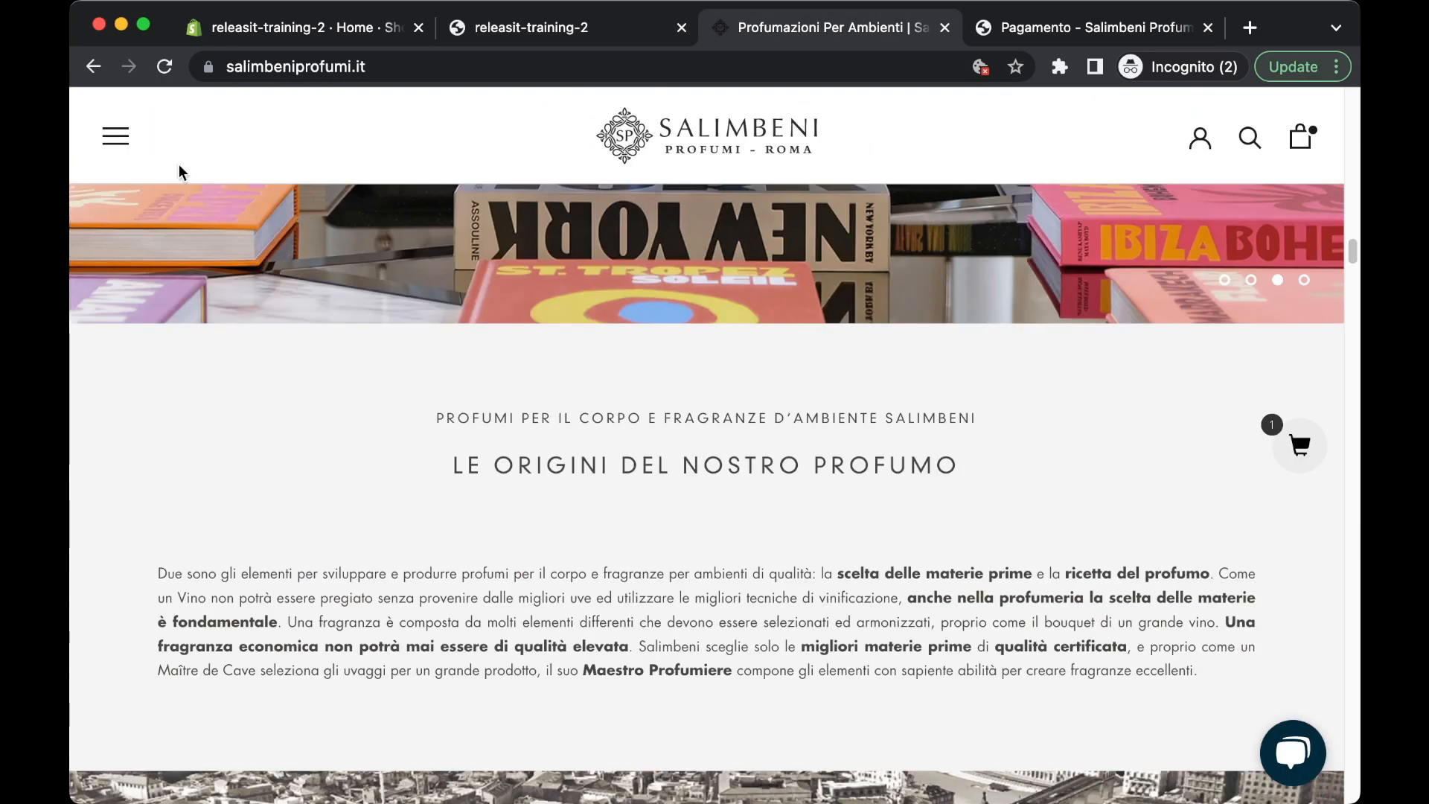
left_click(115, 139)
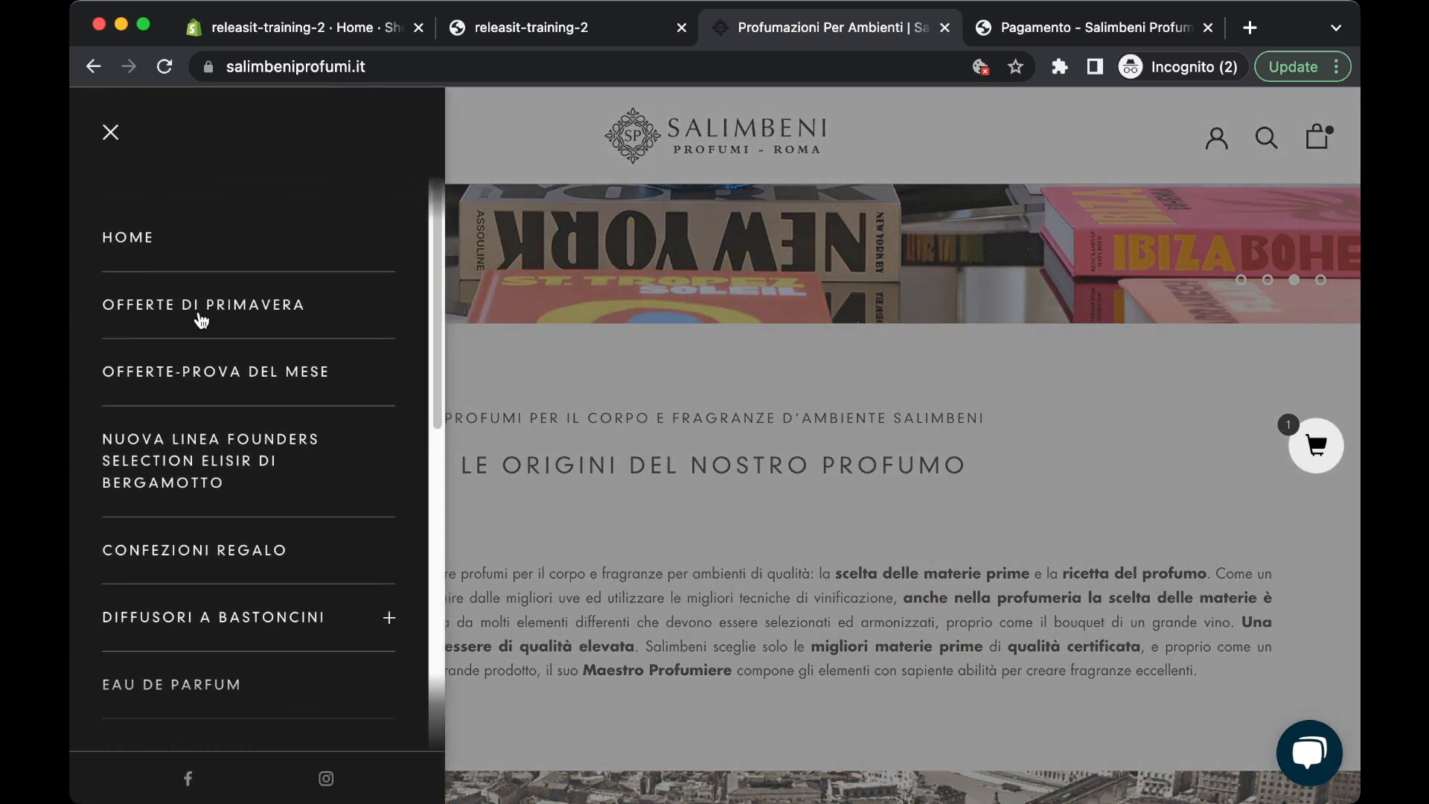
left_click(104, 137)
left_click(1049, 28)
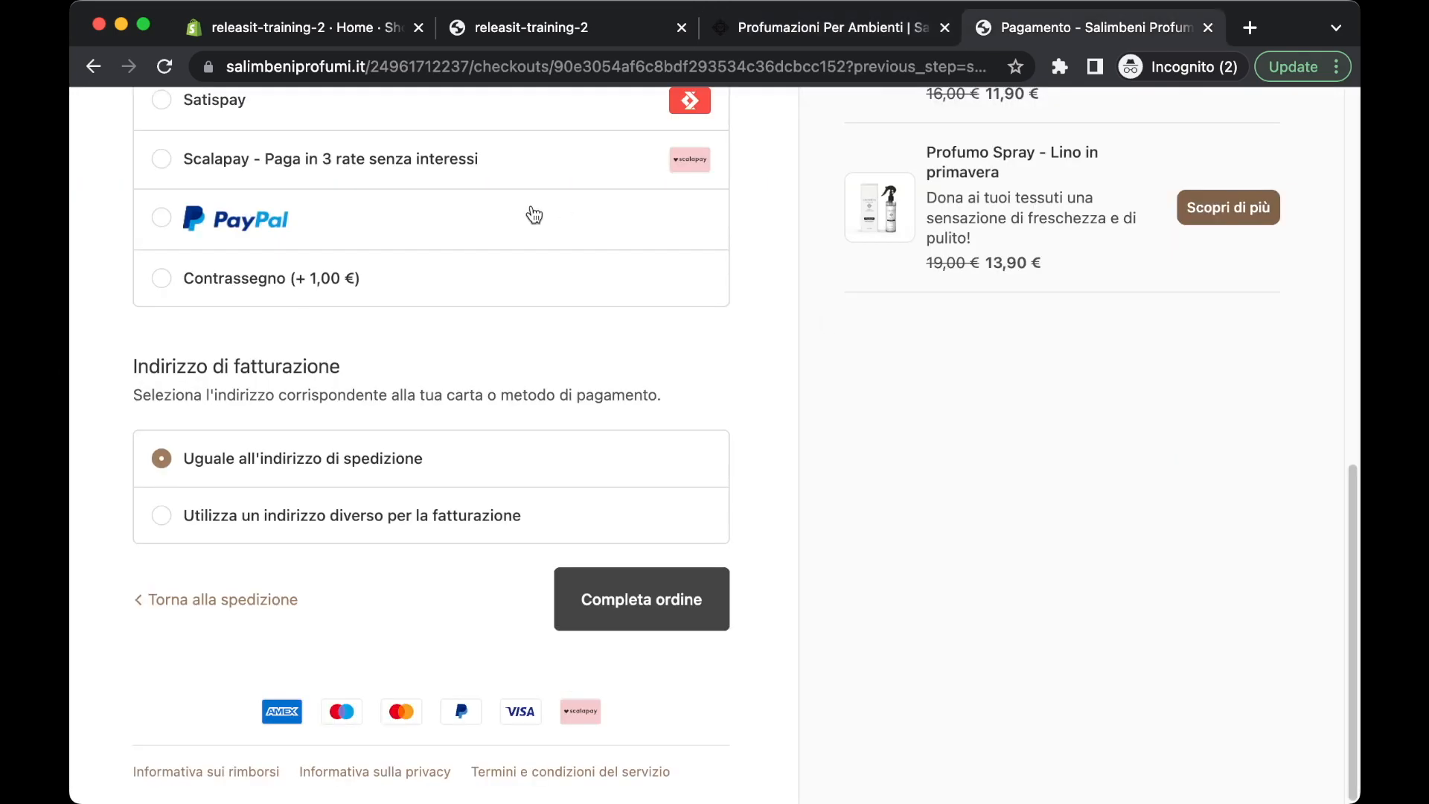
- Return to the Shopify admin, view the list of installed apps, and close it
left_click(323, 30)
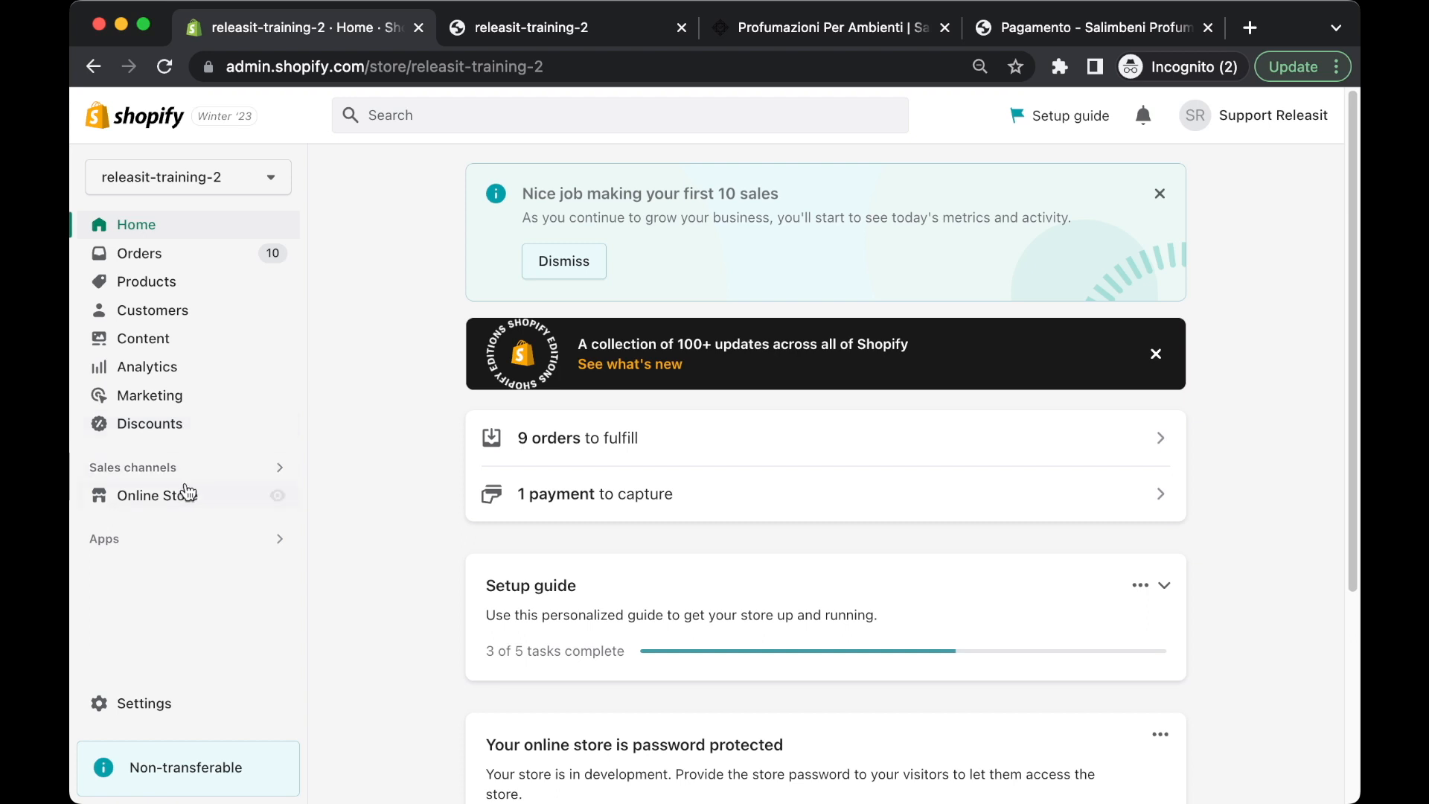
left_click(166, 536)
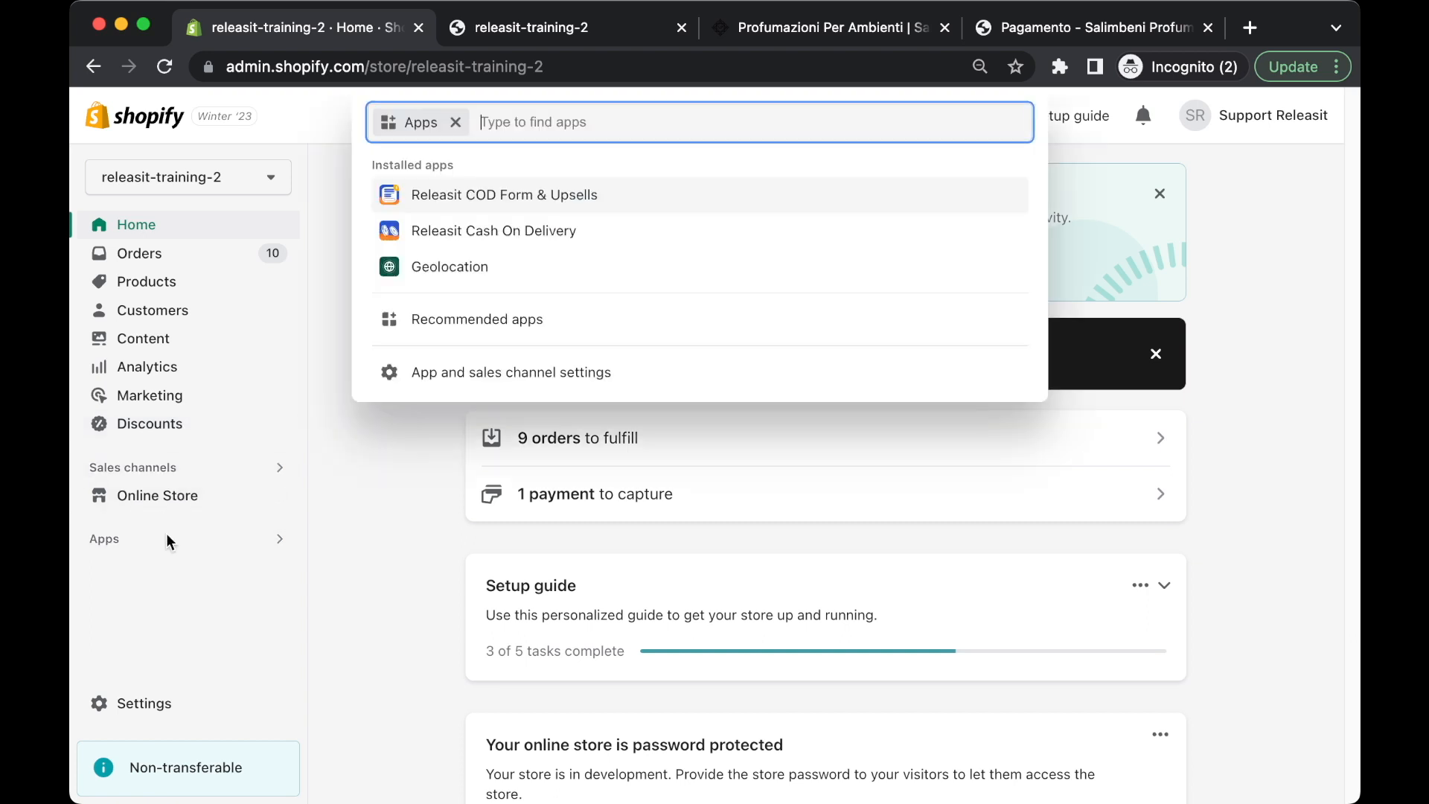
left_click(365, 546)
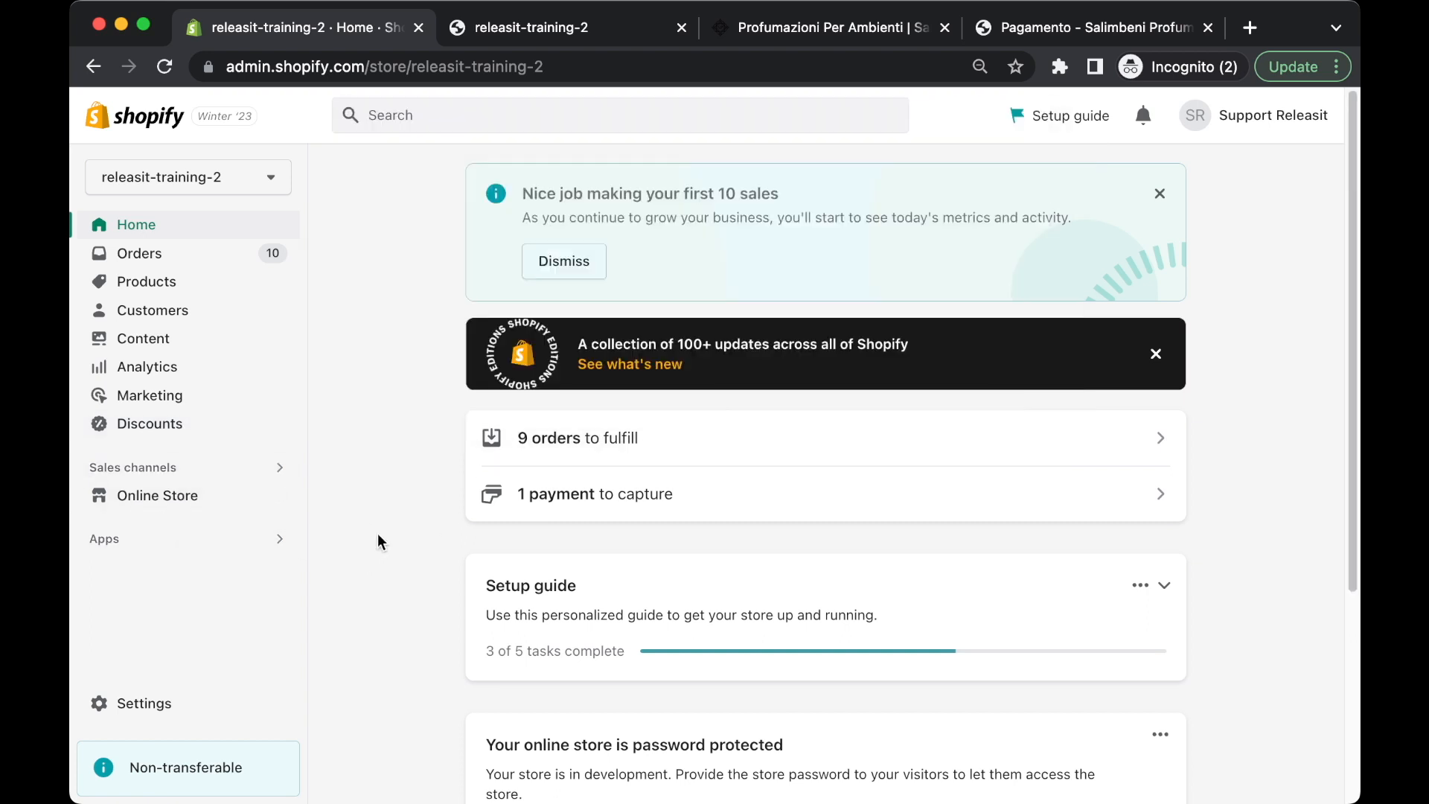
- Open the store settings, look over the Store details profile, billing and currency sections, and close the settings
left_click(145, 713)
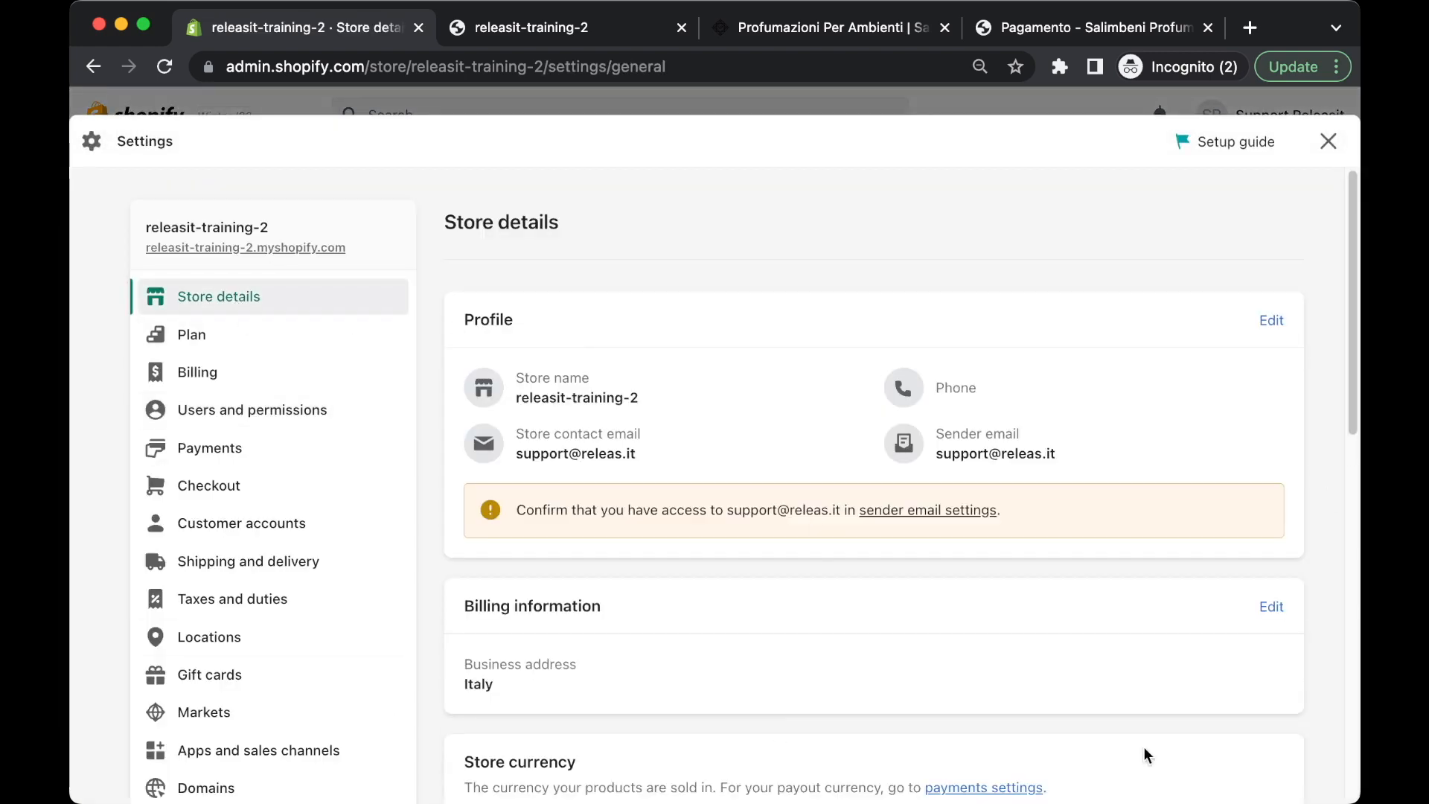
scroll(303, 446, "down", 10)
scroll(297, 462, "up", 7)
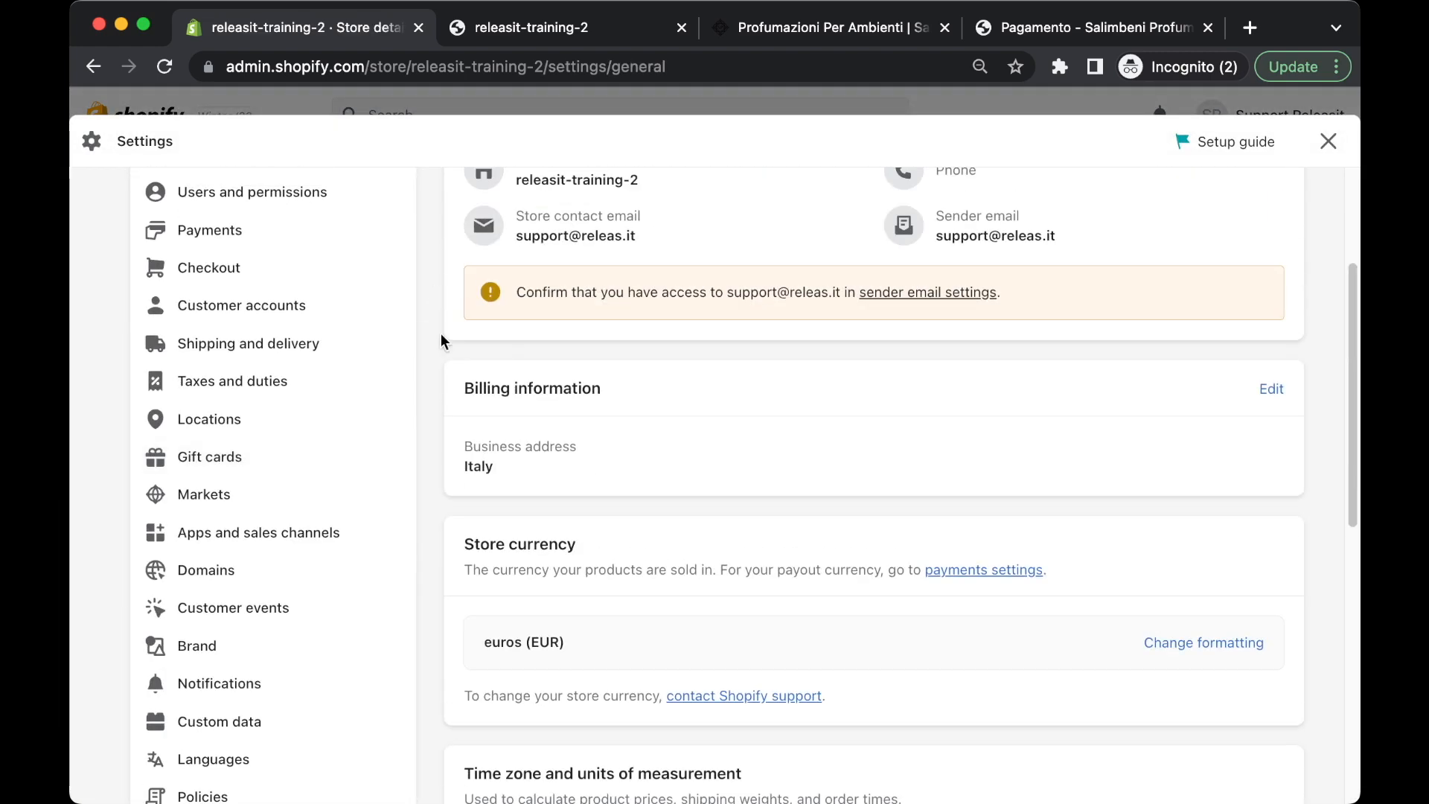
left_click(1327, 143)
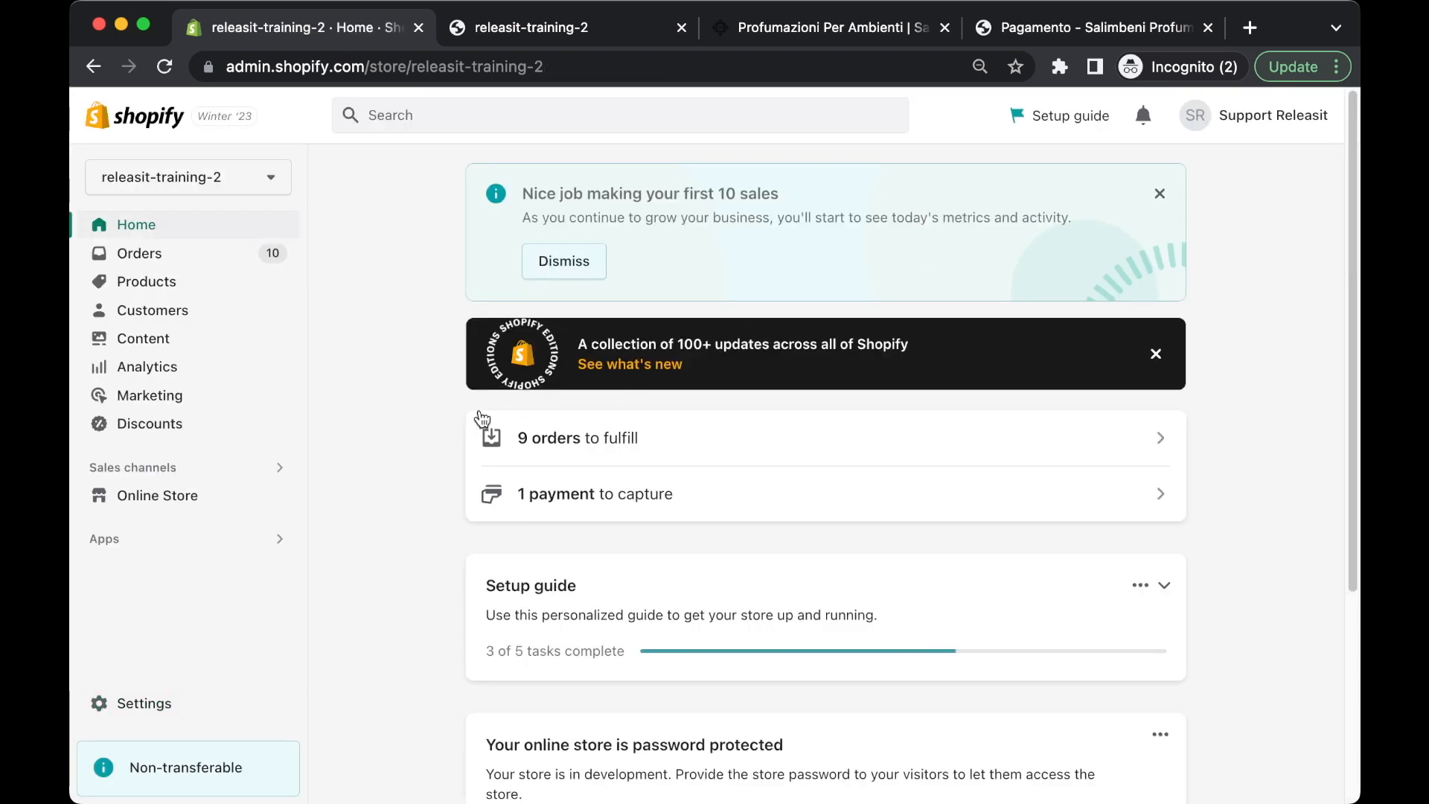